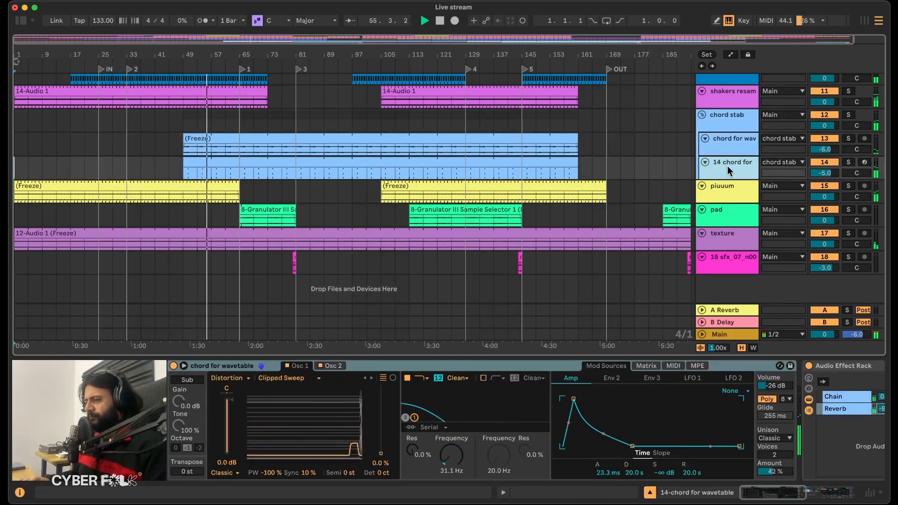
Select all tracks in the arrangement and fold them to their minimum height.
scroll(630, 202, "up", 3)
scroll(630, 201, "up", 9)
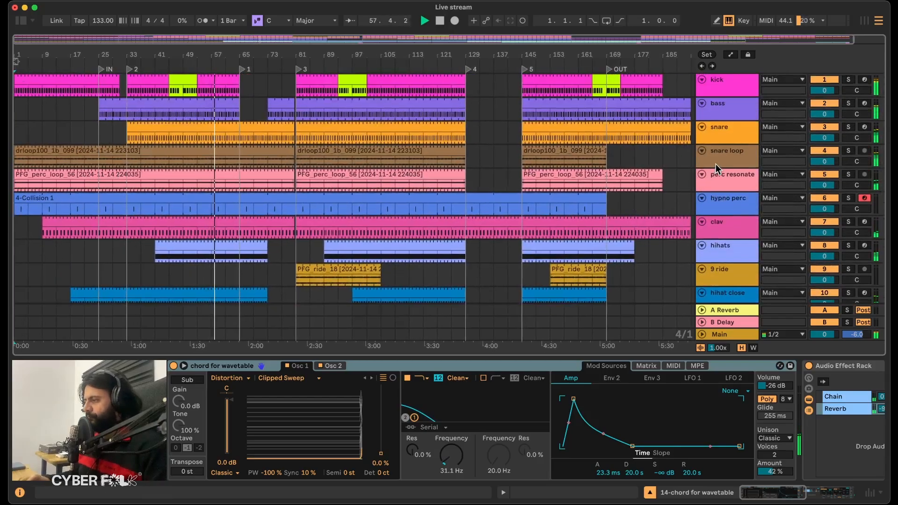
scroll(633, 206, "down", 12)
key("super+a")
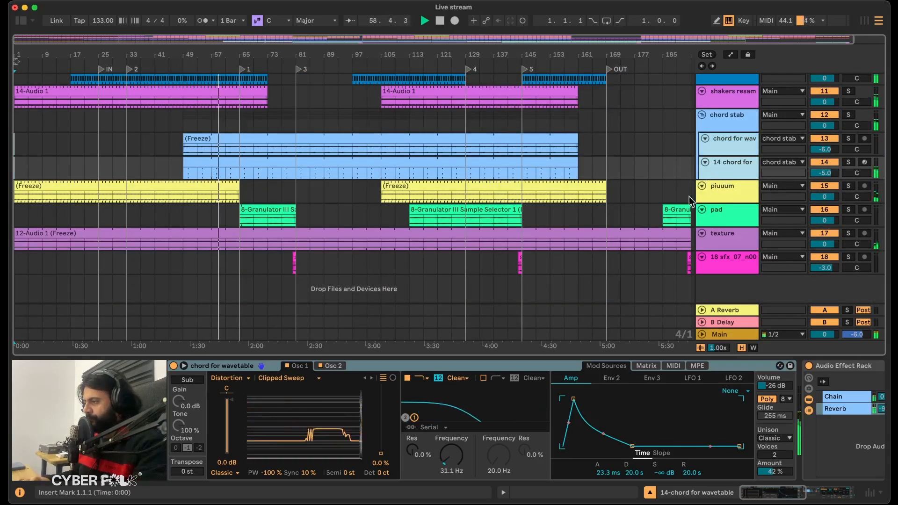
left_click(718, 190)
key("super+a")
left_click(702, 186)
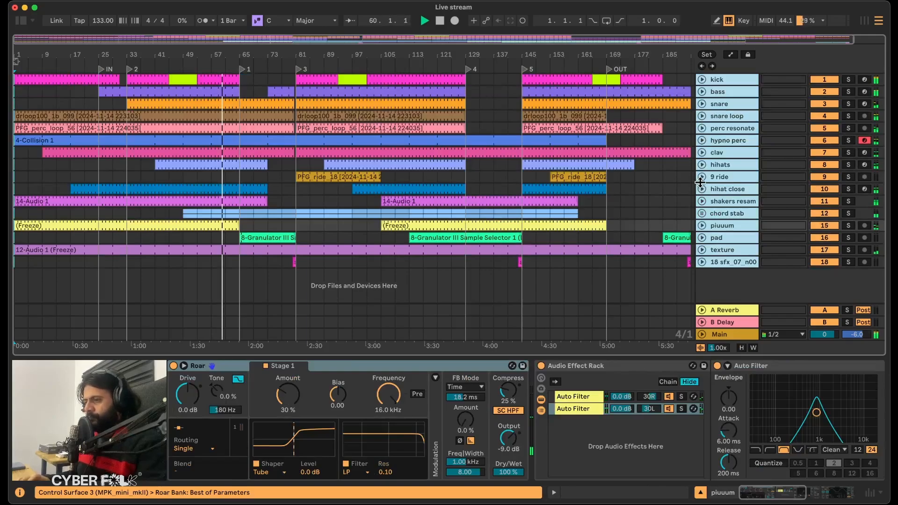
Review the arrangement during playback, checking the 9 ride clip, the break after marker 4 from kick to hihat close, and the clav clip.
left_click(514, 186)
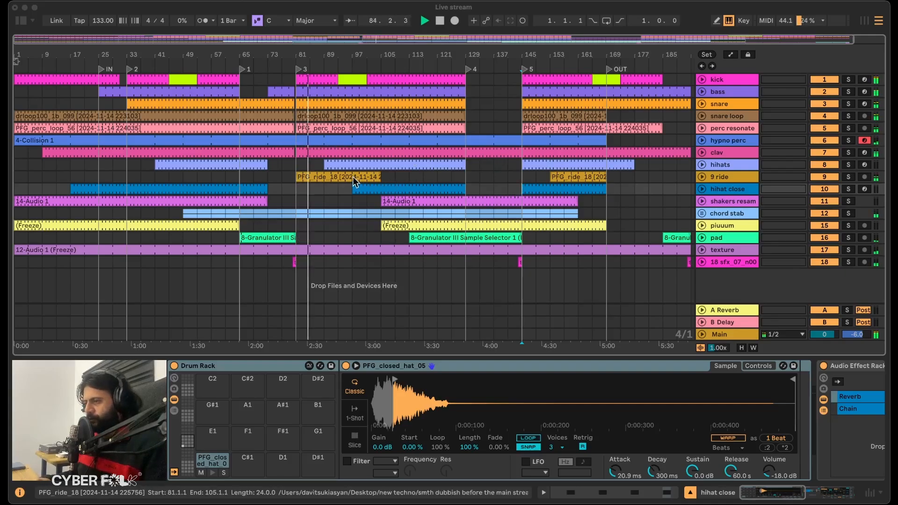
left_click(337, 176)
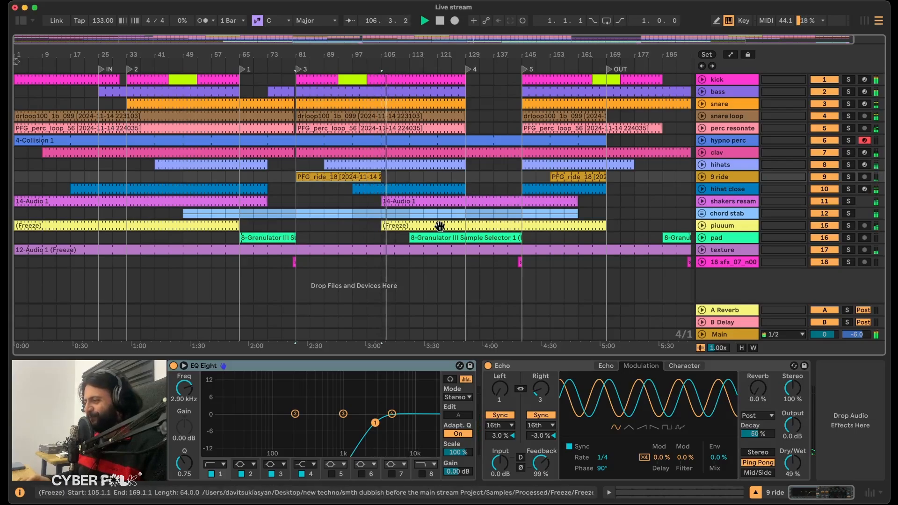
scroll(440, 227, "right", 2)
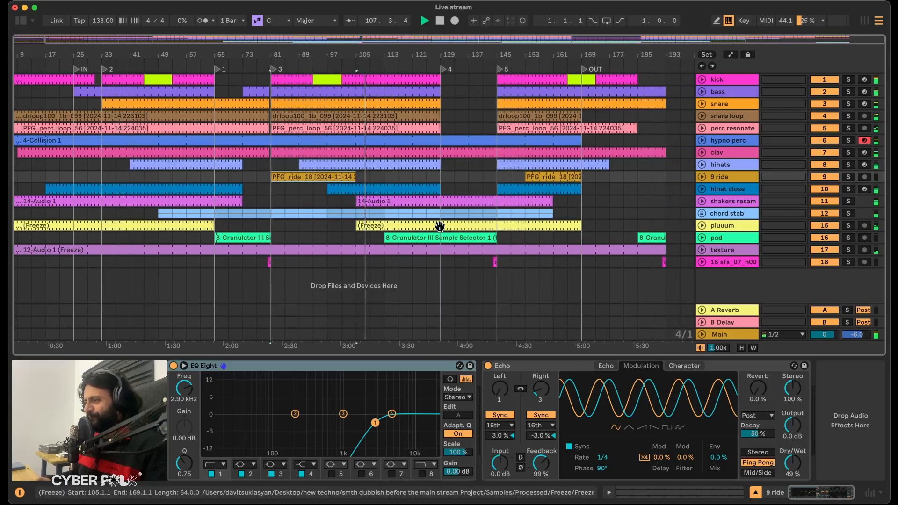
scroll(469, 222, "left", 1)
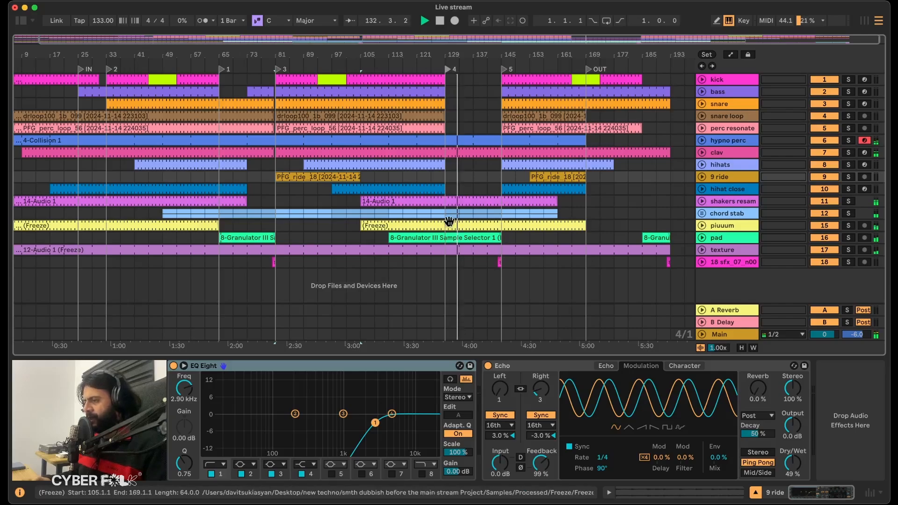
left_click_drag(447, 79, 473, 184)
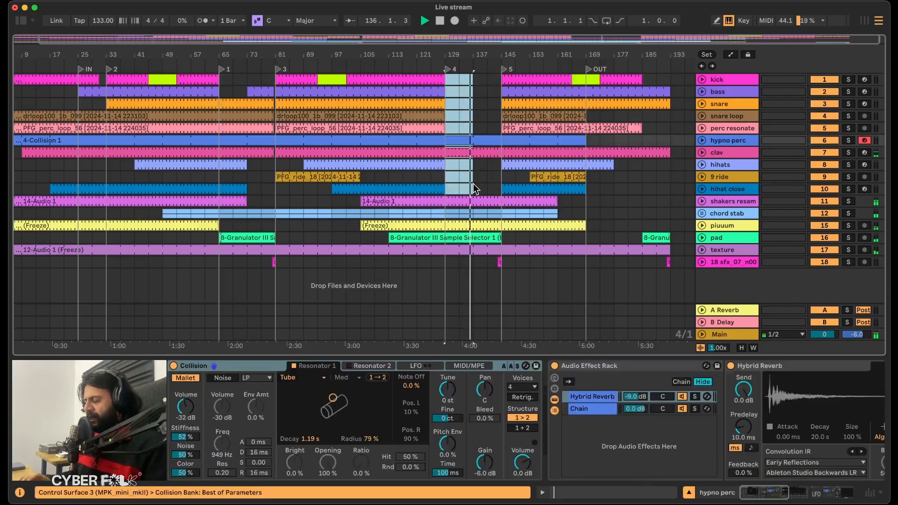
left_click(476, 153)
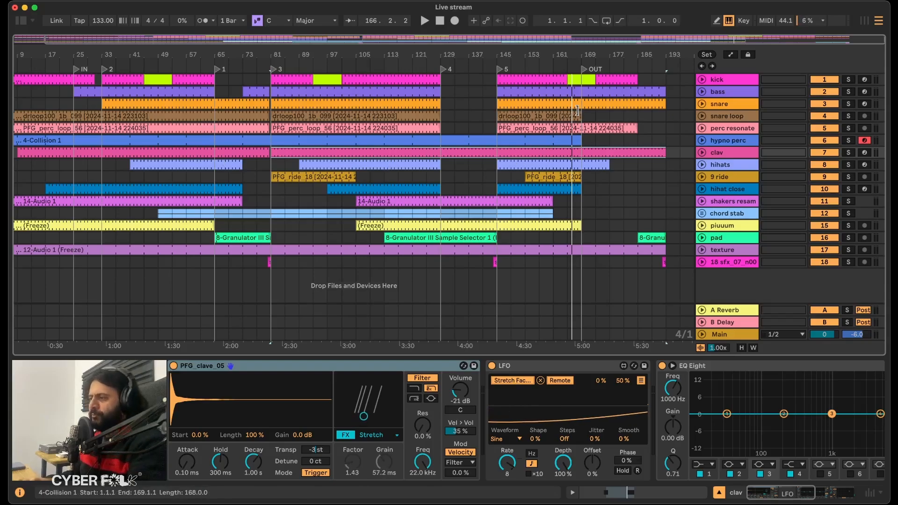
Inspect the bass and clav parts and the snare gap between the IN marker and marker 2.
left_click(723, 92)
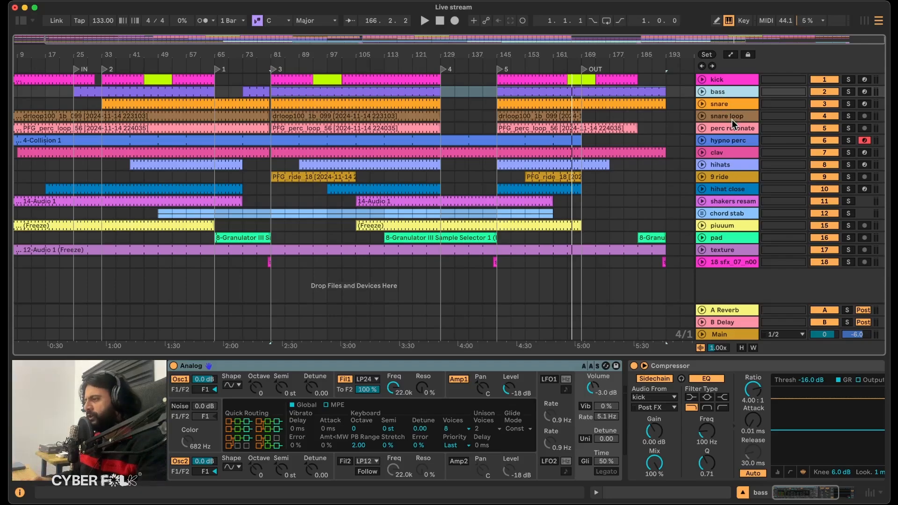
left_click(108, 154)
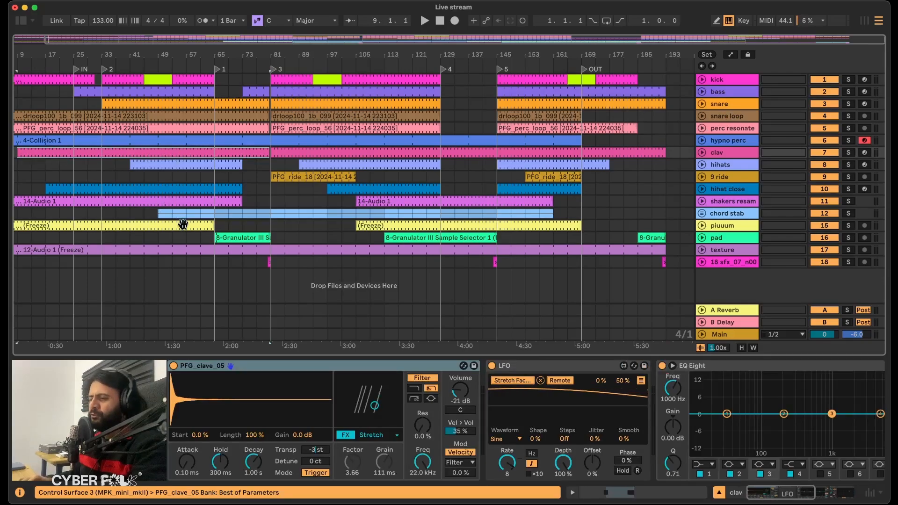
left_click_drag(18, 266, 17, 177)
scroll(50, 212, "left", 2)
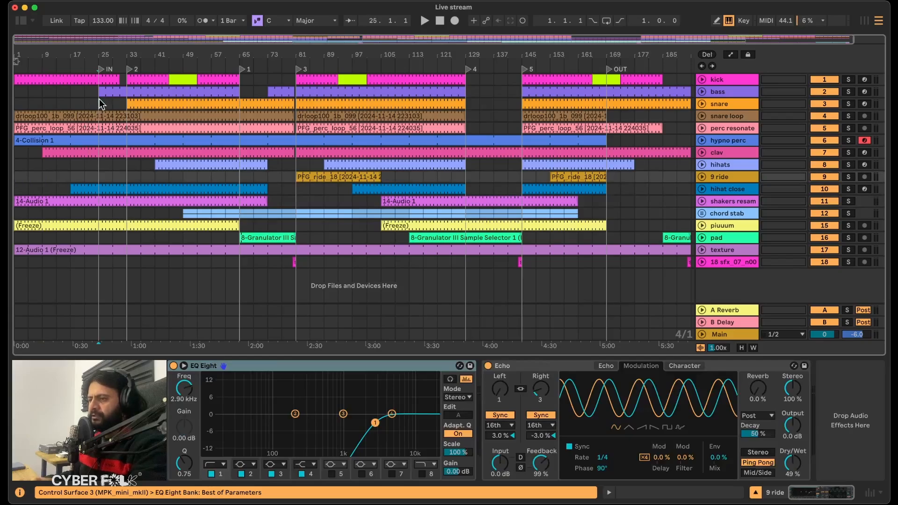
left_click_drag(100, 104, 99, 110)
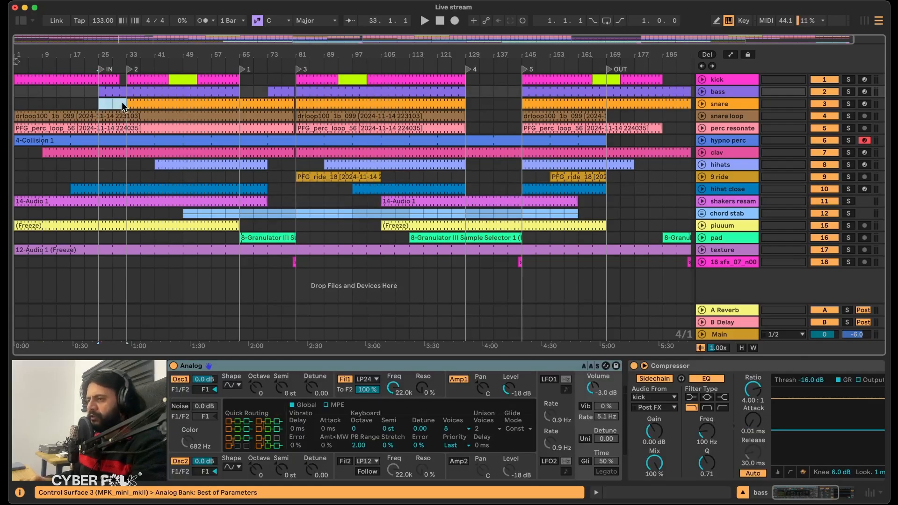
left_click(154, 95, "shift")
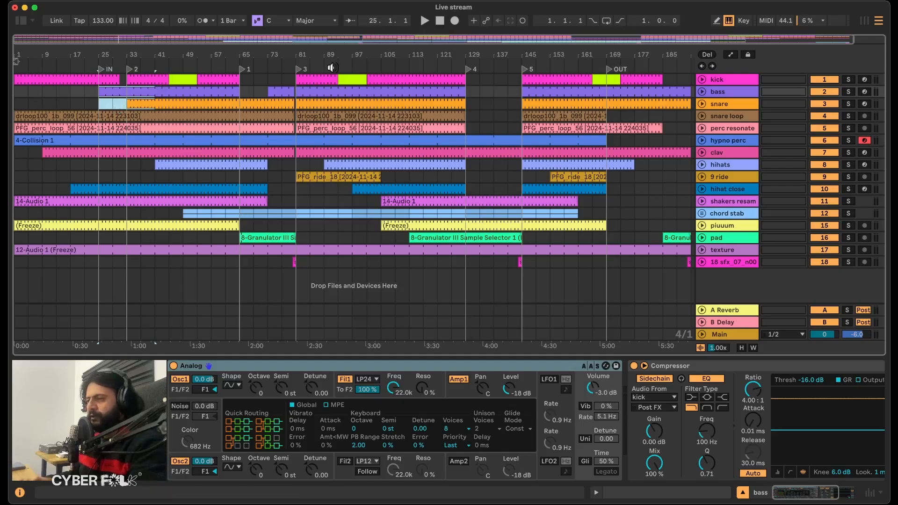
Examine the kick track's device chain and audition the kick in solo from bar 25.
left_click(722, 80)
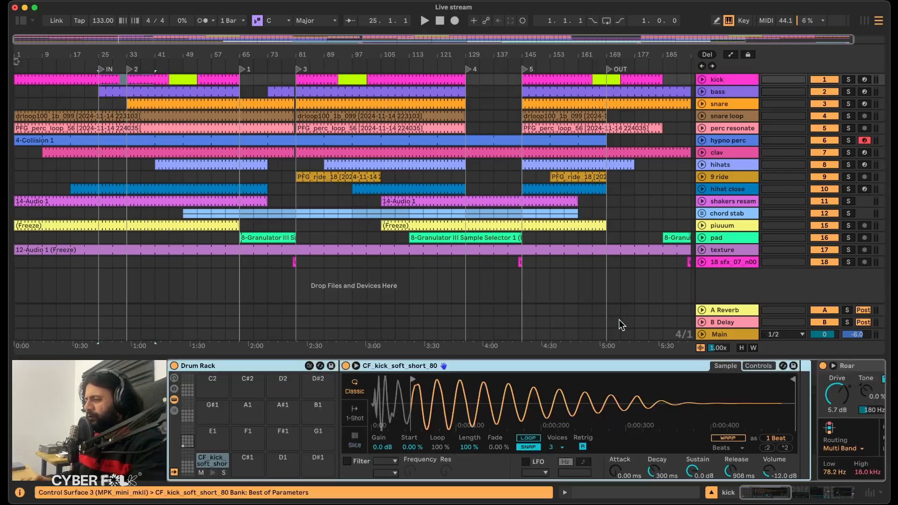
scroll(625, 398, "right", 10)
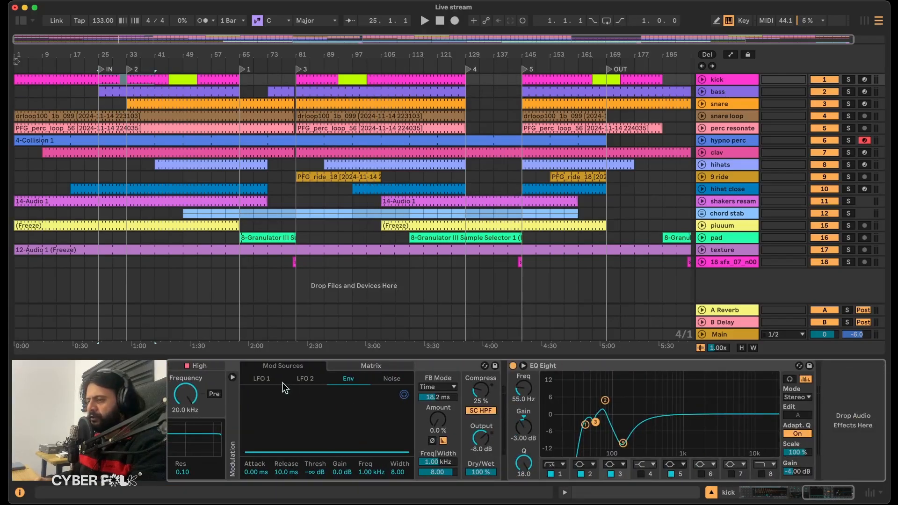
scroll(348, 436, "left", 6)
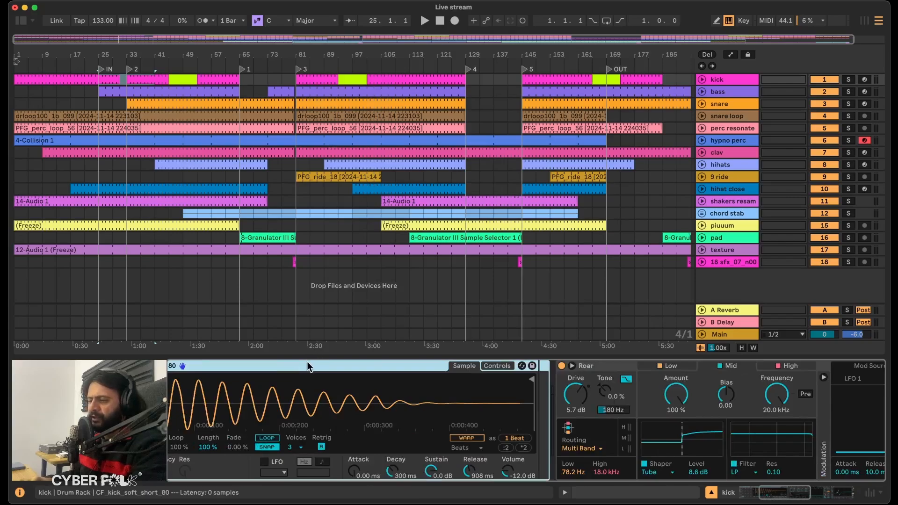
key("space")
left_click(849, 80)
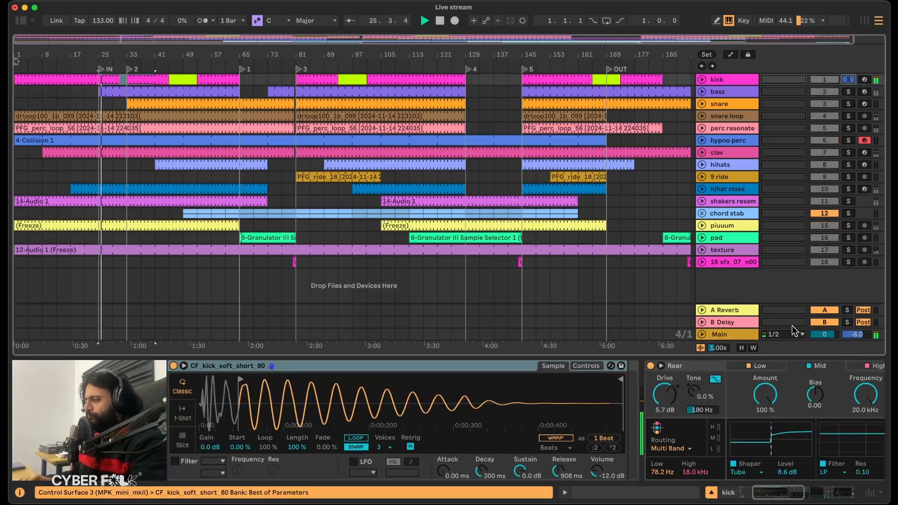
key("space")
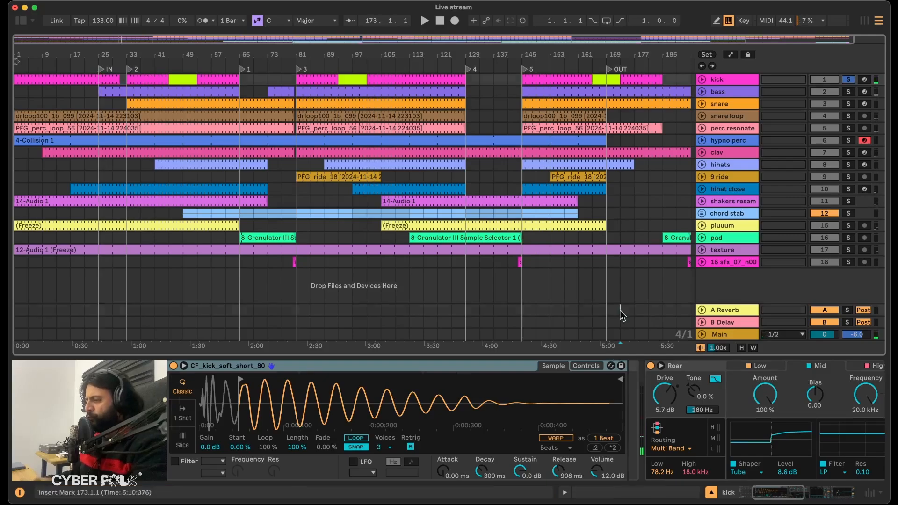
Turn off the kick track's solo and solo the bass track instead, showing its devices.
left_click(621, 310)
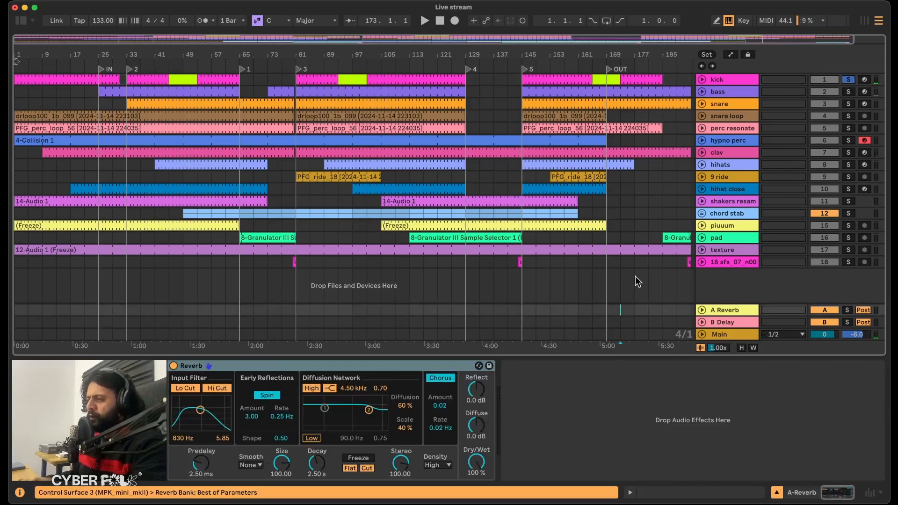
left_click(741, 83)
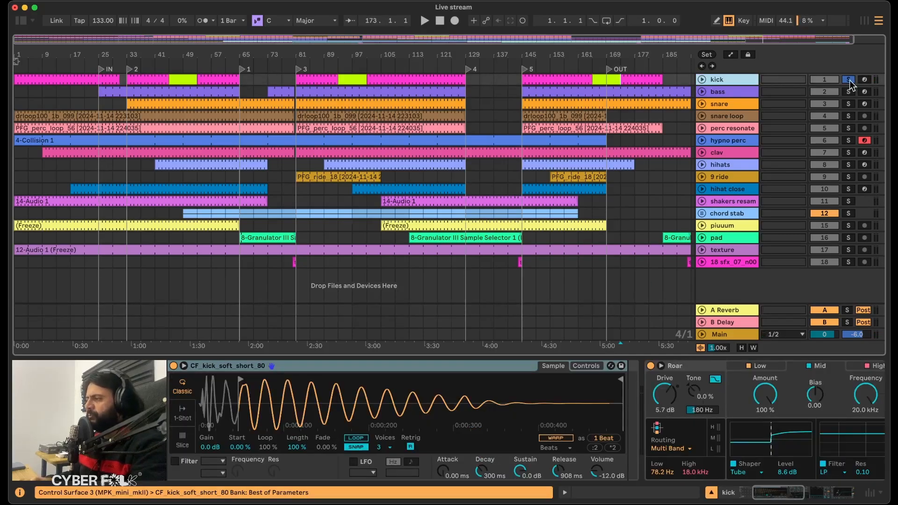
left_click(849, 80)
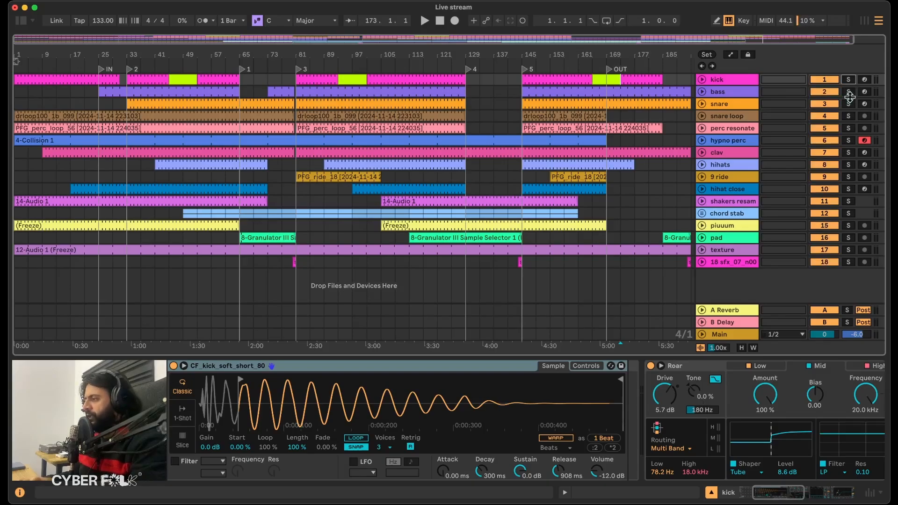
left_click(848, 93)
left_click(736, 92)
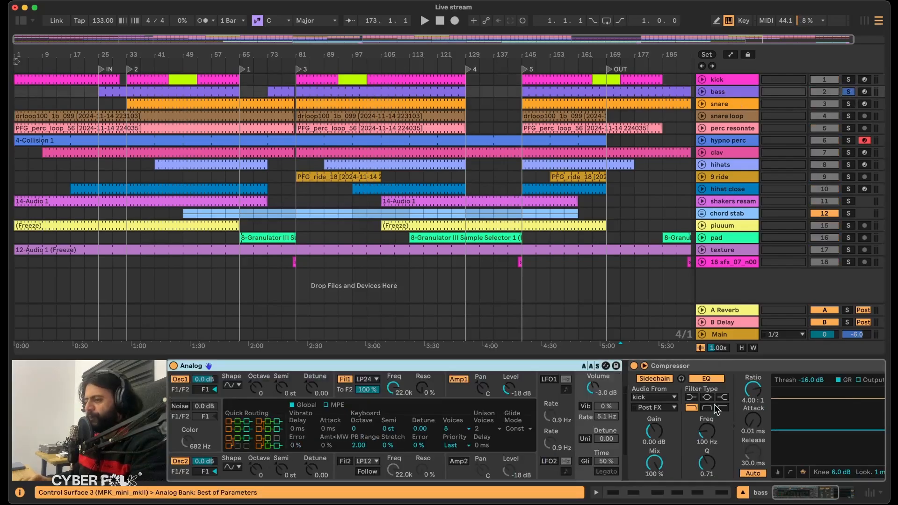
Examine the bass track's Analog and Compressor devices and audition the soloed bass clip at bar 25.
scroll(715, 407, "right", 4)
scroll(715, 407, "left", 4)
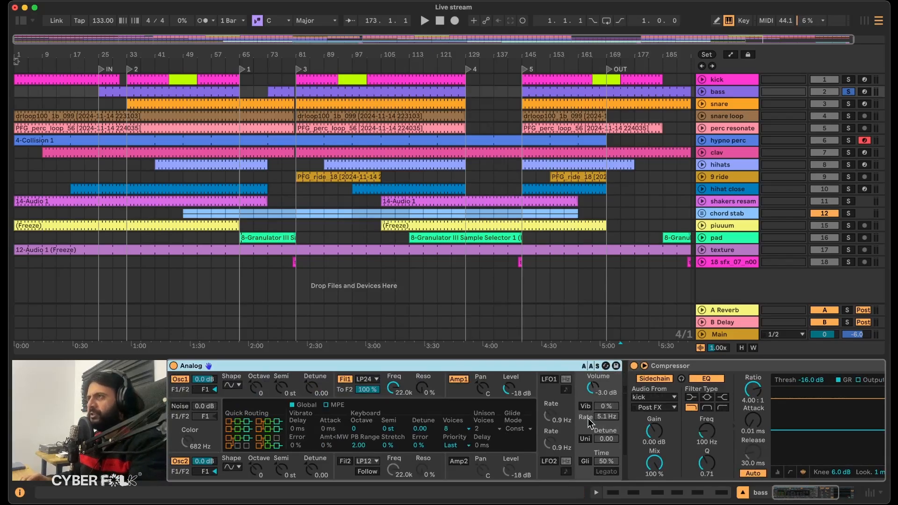
scroll(589, 424, "right", 3)
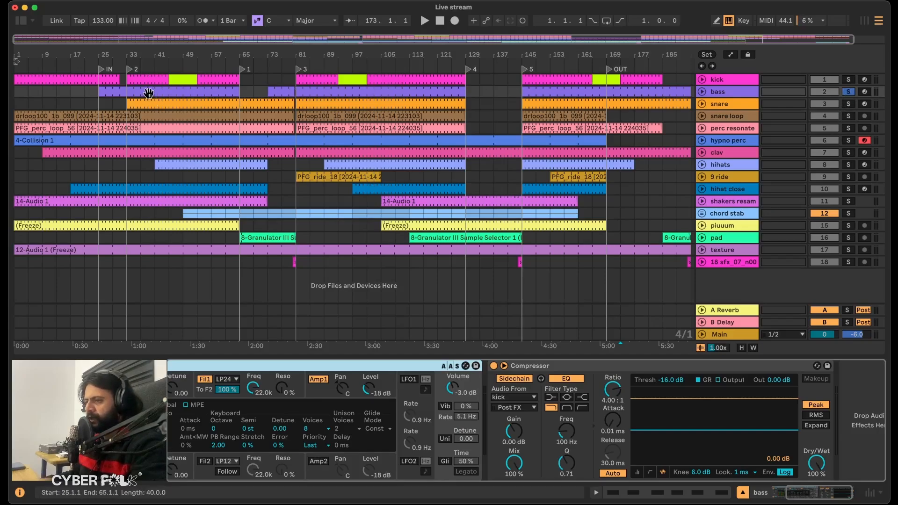
key("space")
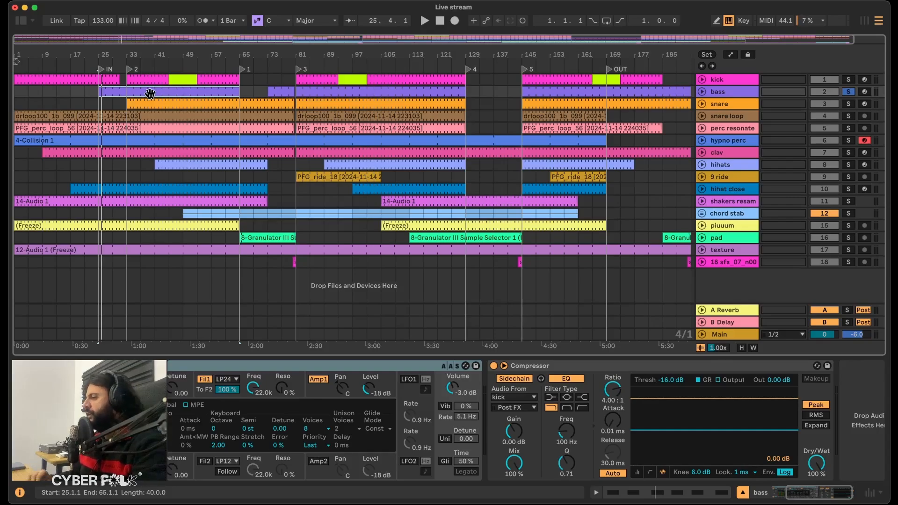
Search the audio effects for "satura" and add Saturator after the Compressor on the bass track.
left_click(21, 20)
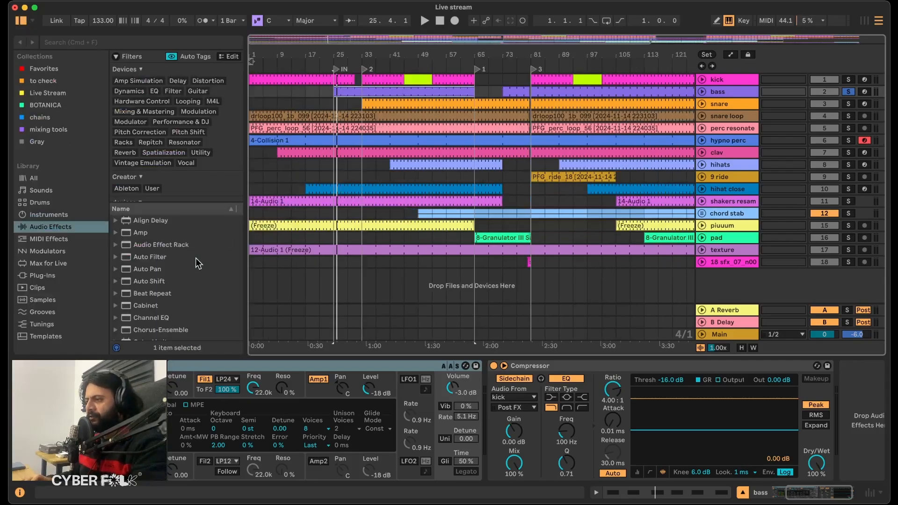
scroll(199, 264, "down", 2)
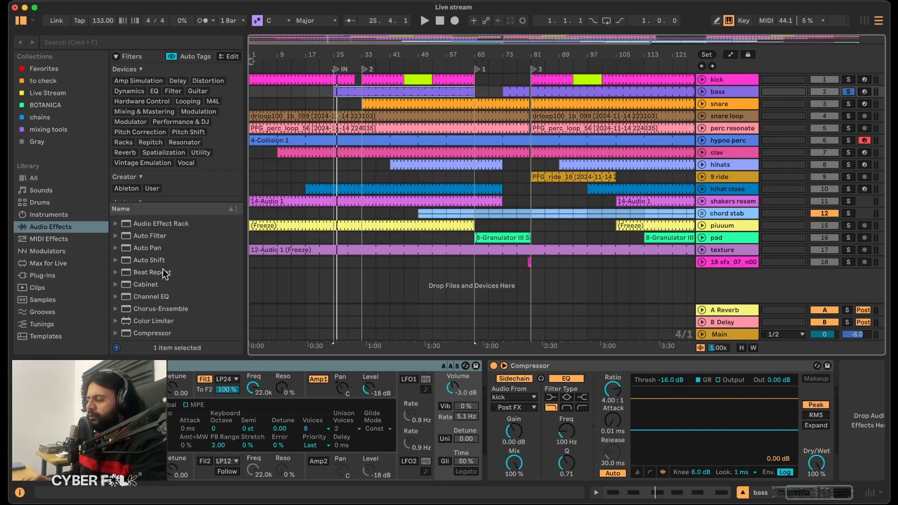
scroll(165, 273, "down", 10)
scroll(165, 273, "up", 12)
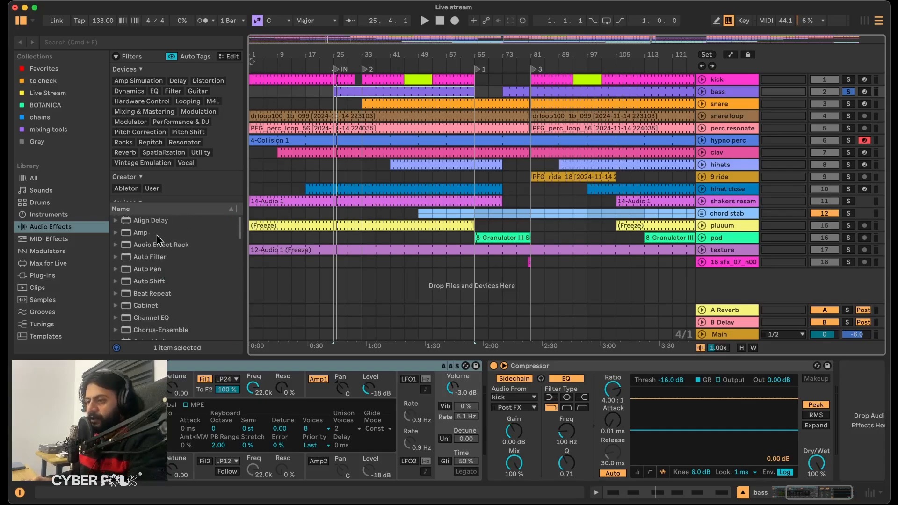
left_click(97, 41)
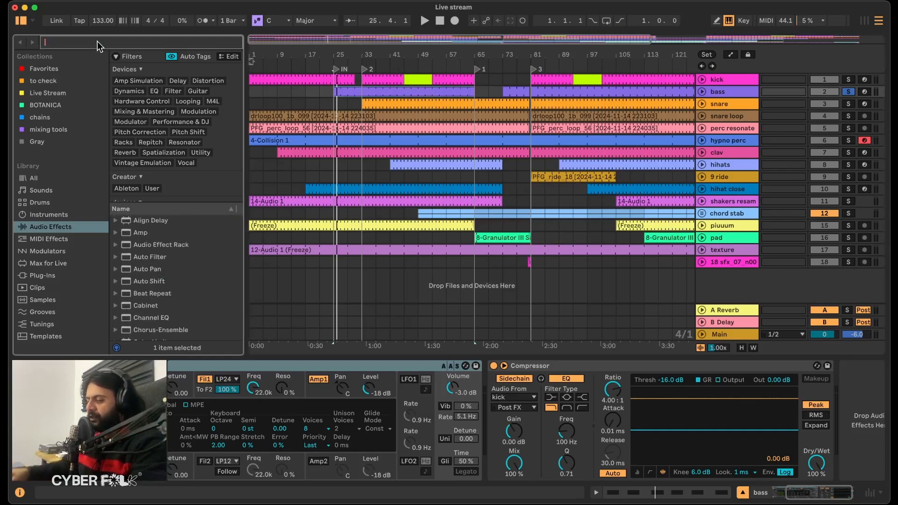
type("satura")
double_click(151, 192)
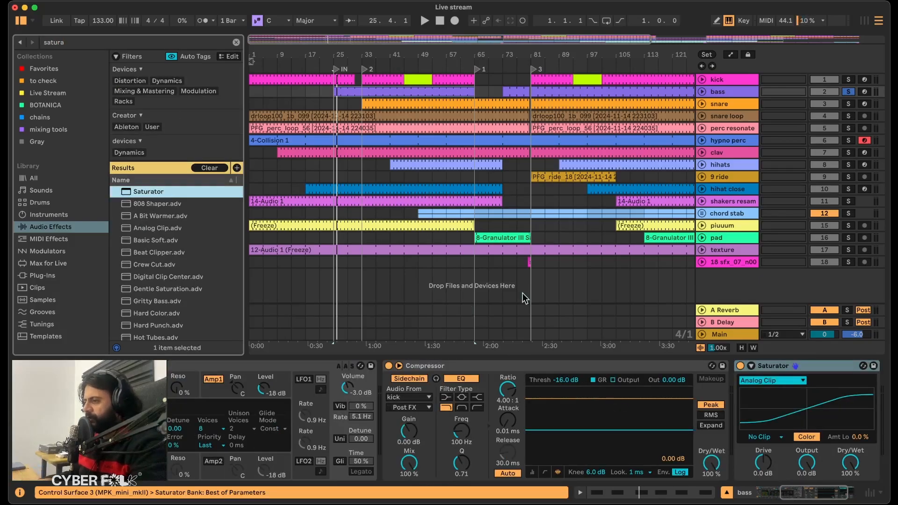
Expand the Saturator to show its Color Curve and Waveshaper settings, and start playback of the soloed bass.
scroll(727, 390, "right", 3)
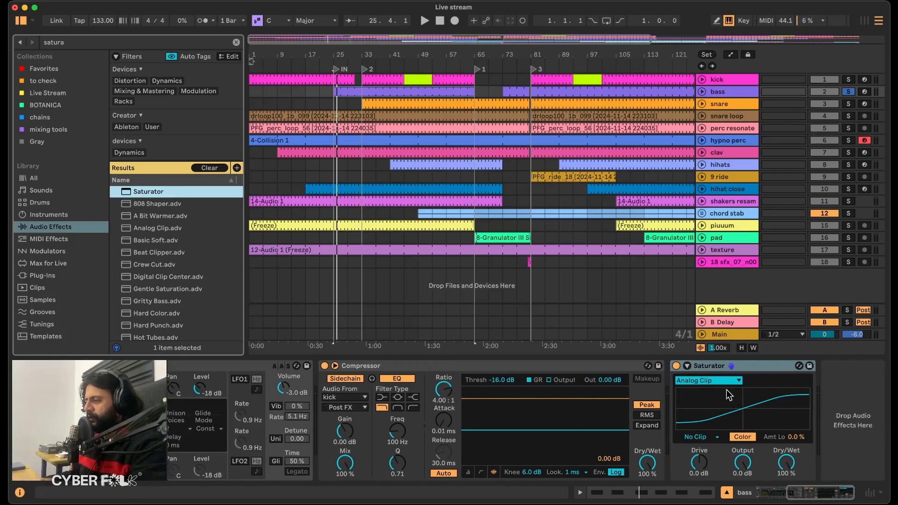
left_click(688, 366)
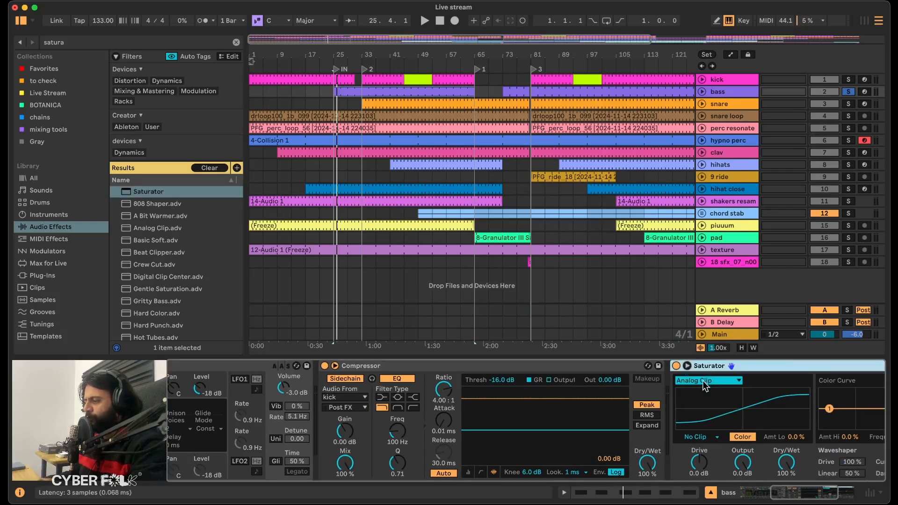
scroll(754, 413, "right", 3)
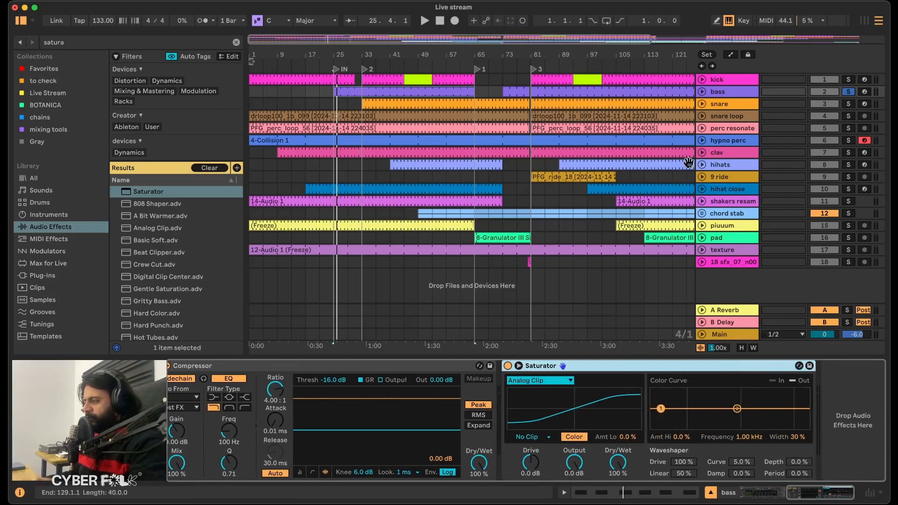
key("space")
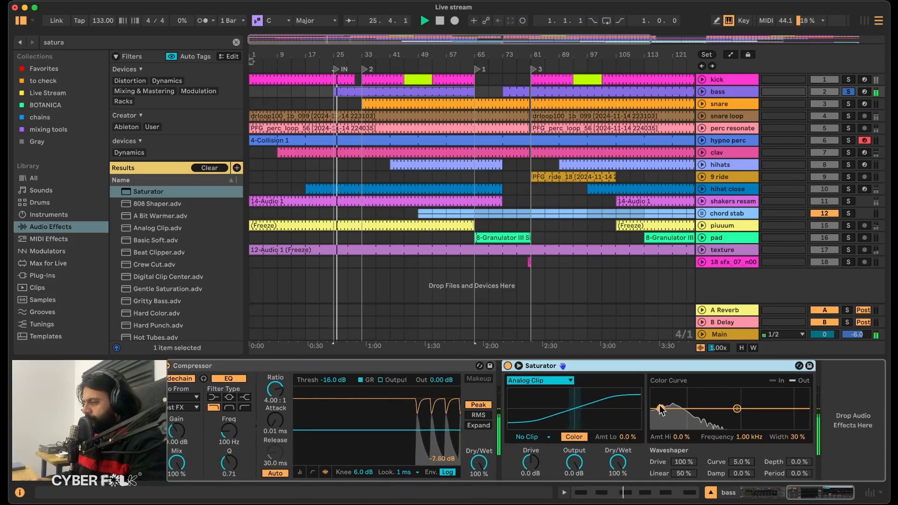
Set the bass Saturator's curve to Soft Sine, with Drive at 14 dB and Output at -14 dB.
left_click(530, 381)
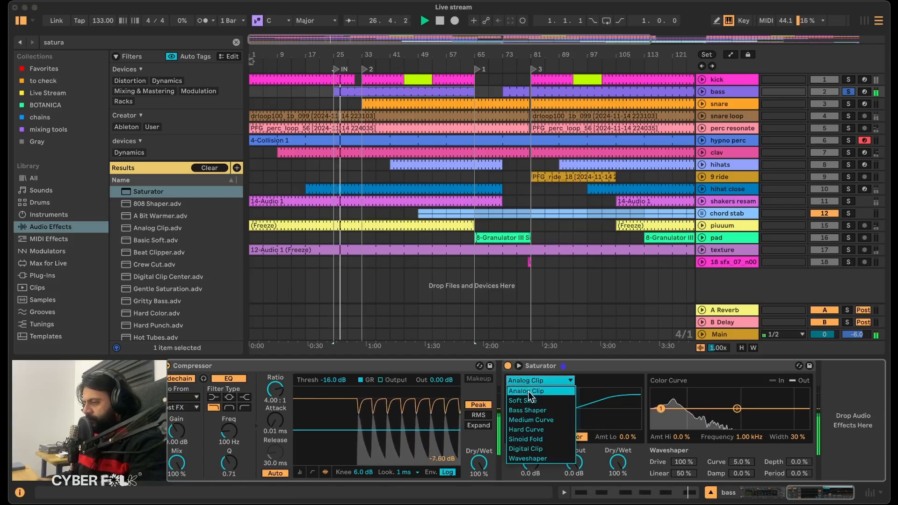
left_click(529, 400)
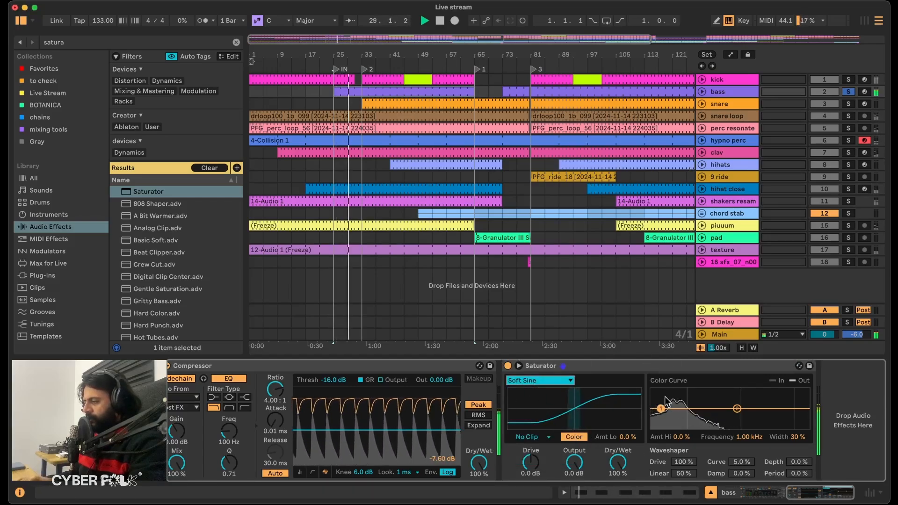
scroll(602, 413, "left", 1)
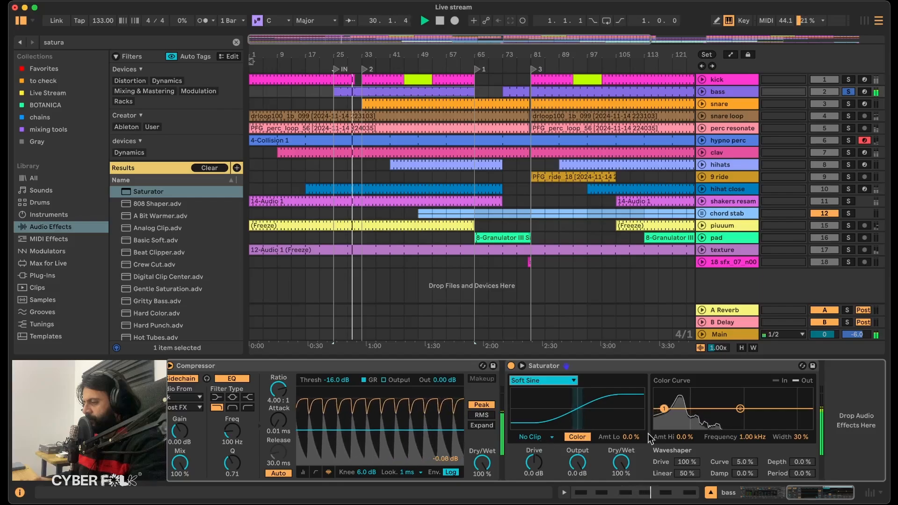
left_click_drag(535, 464, 535, 440)
left_click(578, 465)
type("-14")
key("Return")
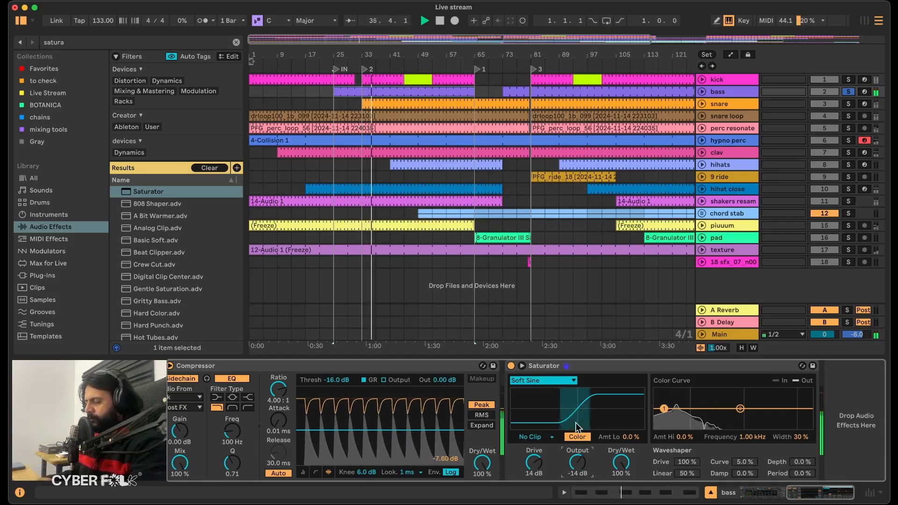
Raise the Saturator's low color amount to 15% and set its Dry/Wet to 39%.
left_click(665, 409)
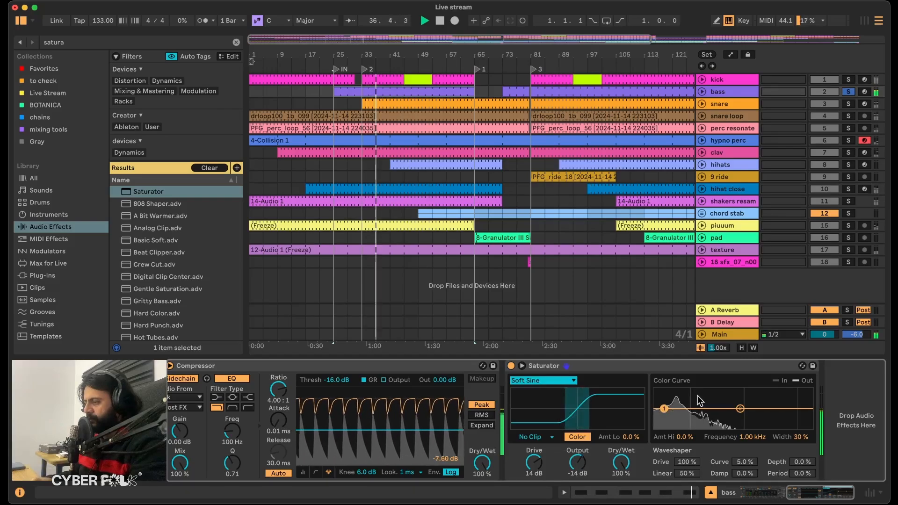
left_click_drag(665, 408, 664, 407)
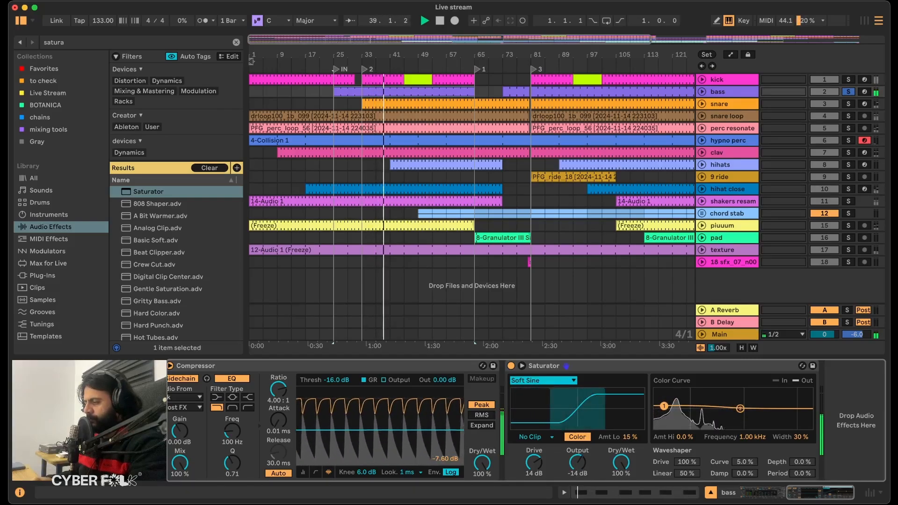
left_click(621, 462)
left_click_drag(622, 462, 621, 495)
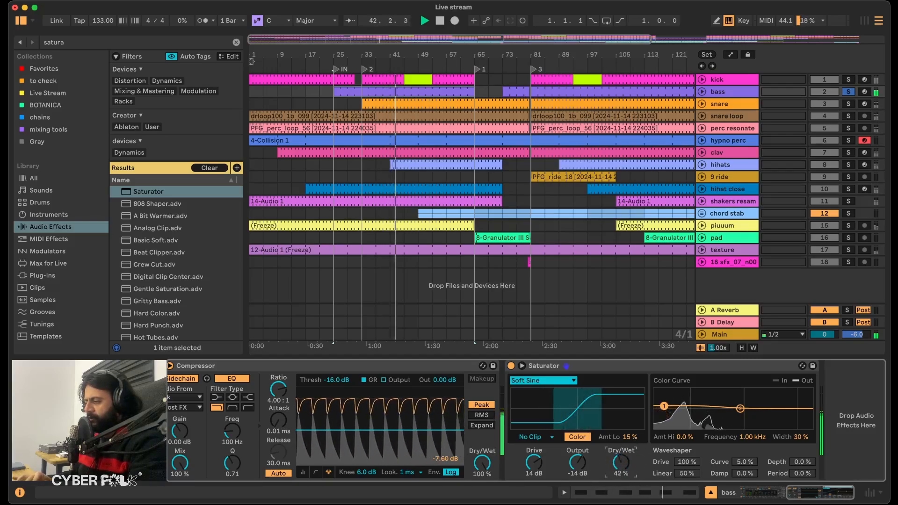
left_click_drag(621, 464, 621, 466)
Bypass and re-enable the Saturator to compare the bass with and without saturation.
left_click(511, 363)
left_click(511, 365)
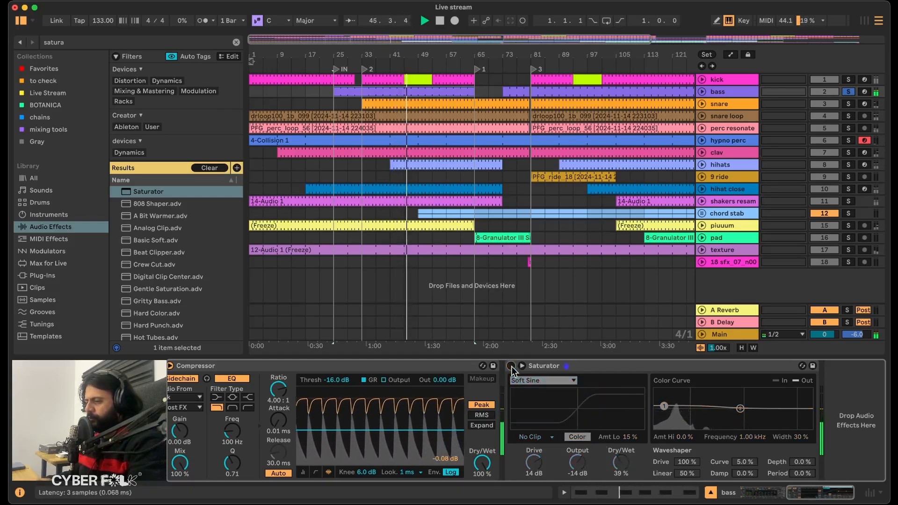
left_click(512, 366)
Move the Saturator ahead of the Compressor in the bass track's device chain.
mouse_move(605, 366)
left_mouse_down()
mouse_move(449, 375)
mouse_move(187, 410)
mouse_move(283, 407)
left_mouse_up()
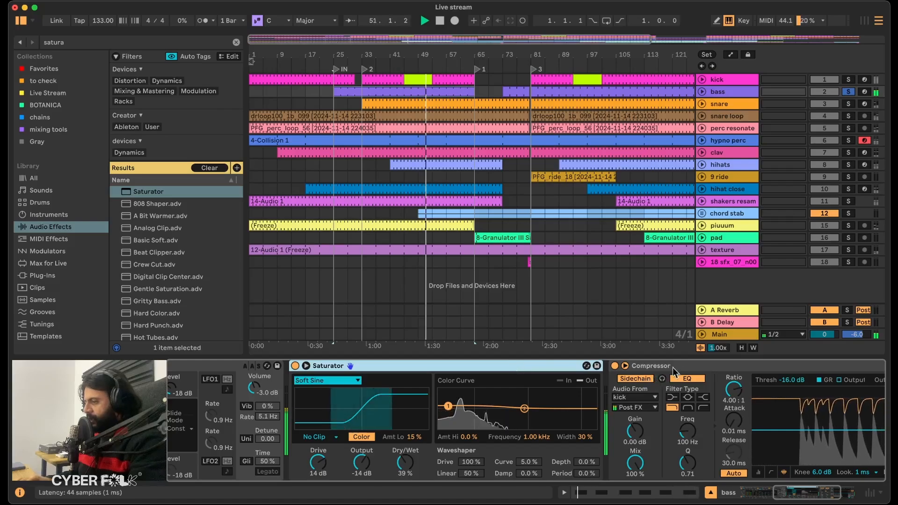
left_click(684, 364)
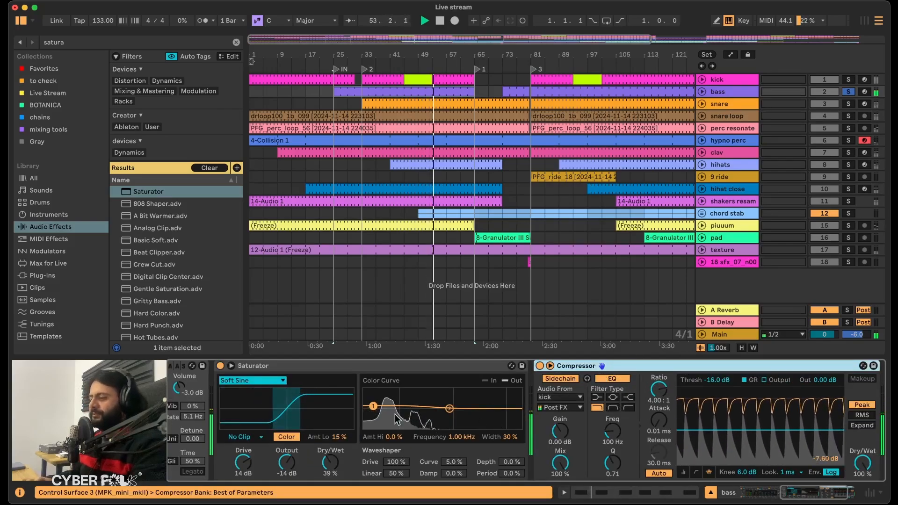
left_click(313, 372)
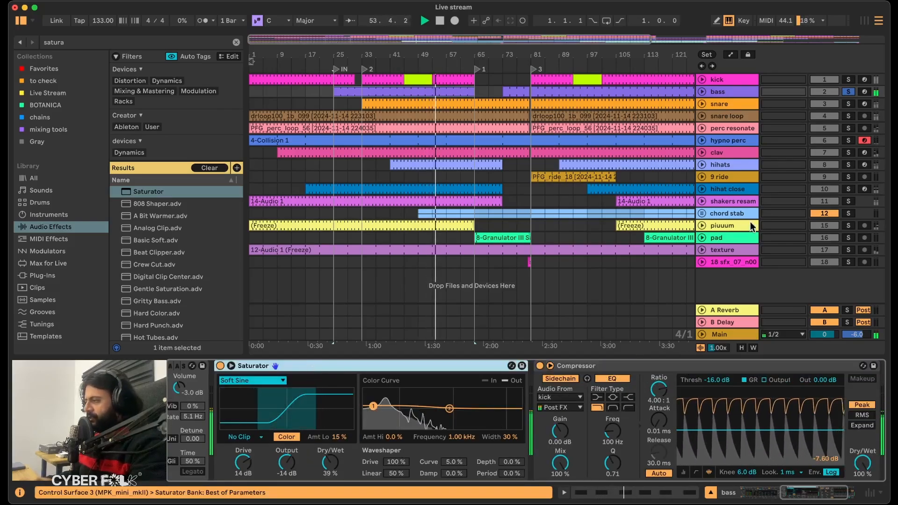
Turn off the bass track's solo and play the full mix from just before bar 25.
left_click(850, 92)
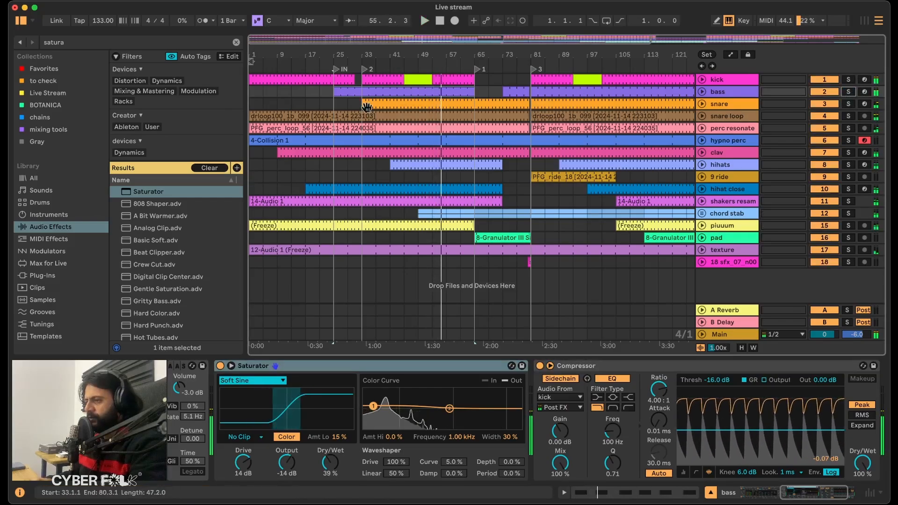
key("space")
left_click_drag(327, 54, 327, 89)
left_click(336, 94)
key("space")
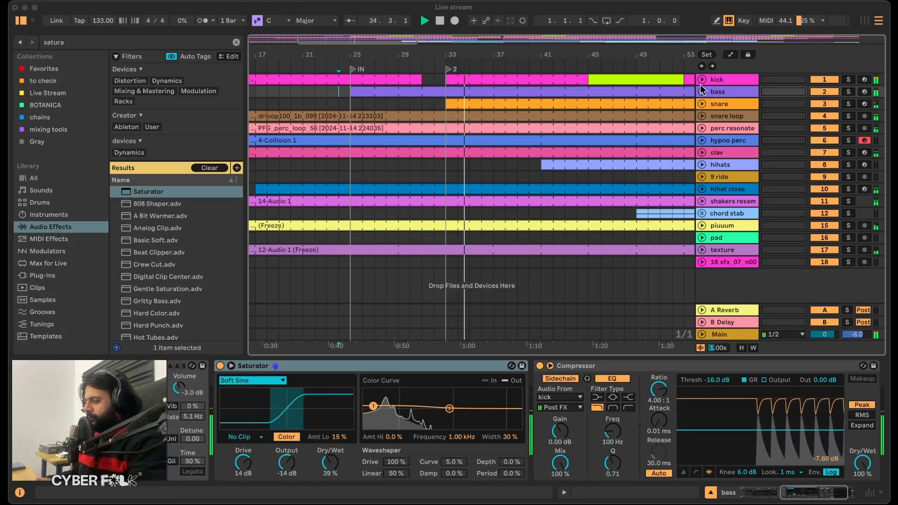
left_click(630, 78)
Solo the snare track, audition it from bar 33 and examine its EQ Eight and reverb rack.
left_click(723, 104)
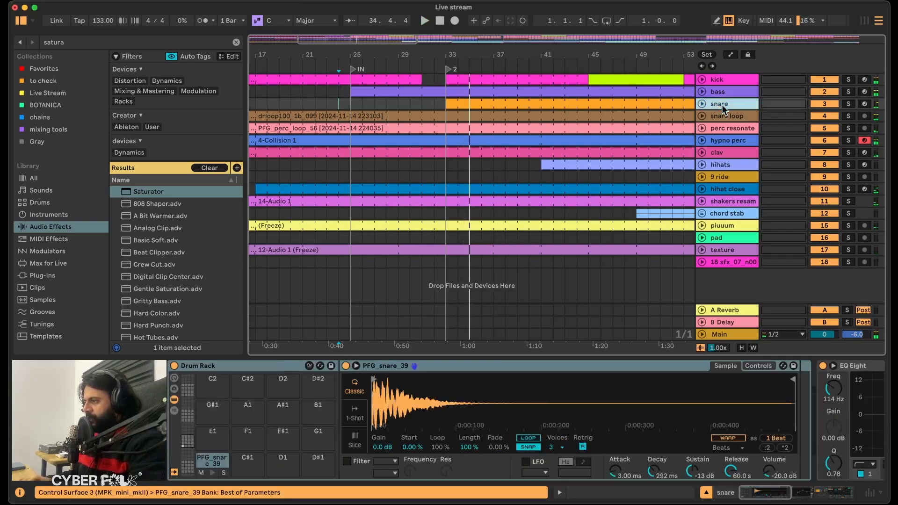
left_click(849, 103)
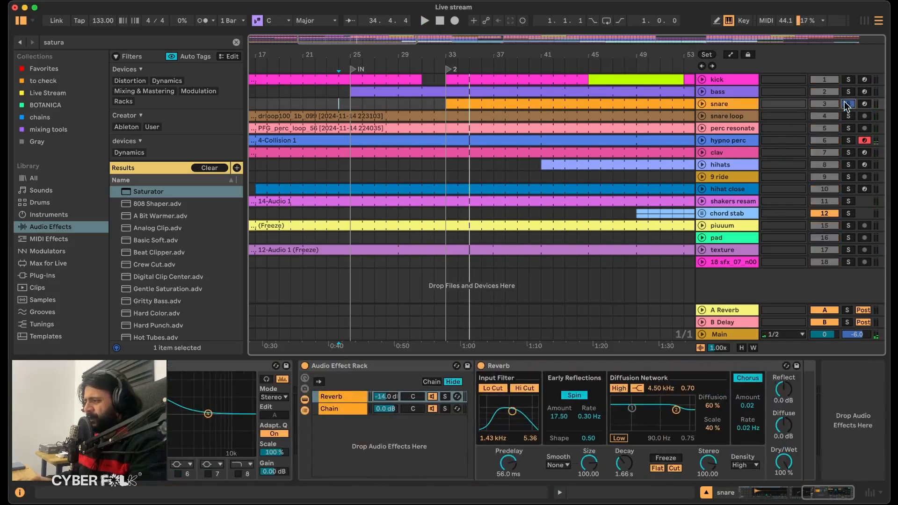
left_click(479, 103)
key("space")
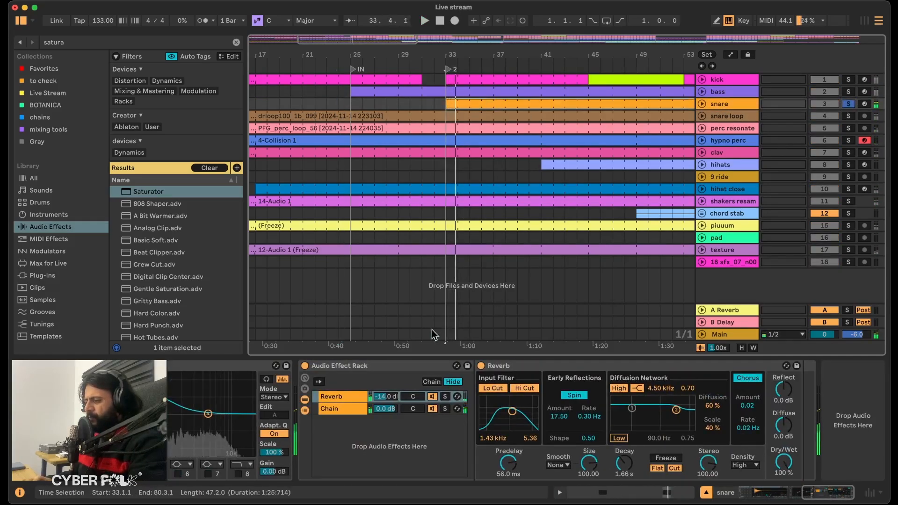
scroll(401, 416, "left", 5)
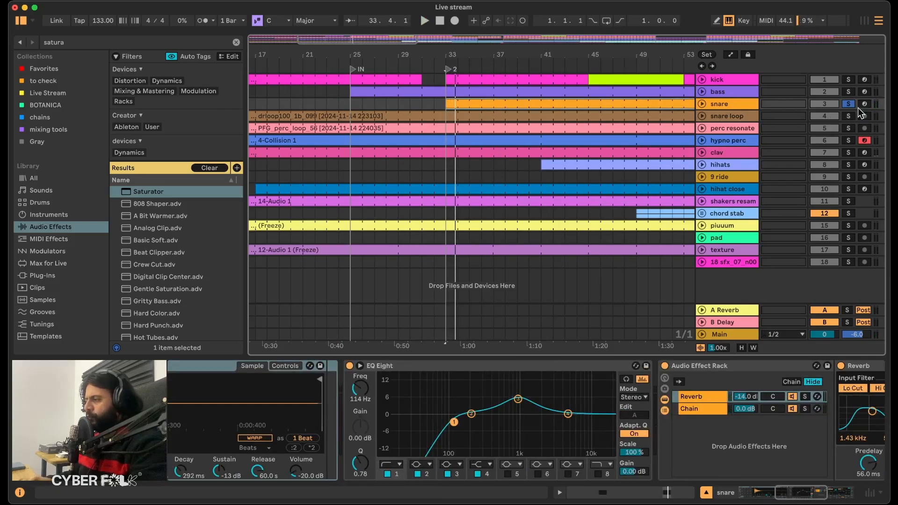
Solo the snare loop track, audition it from bar 1 and examine its Saturator, EQ Eight and reverb parallel rack.
left_click(850, 117)
left_click(393, 116)
key("space")
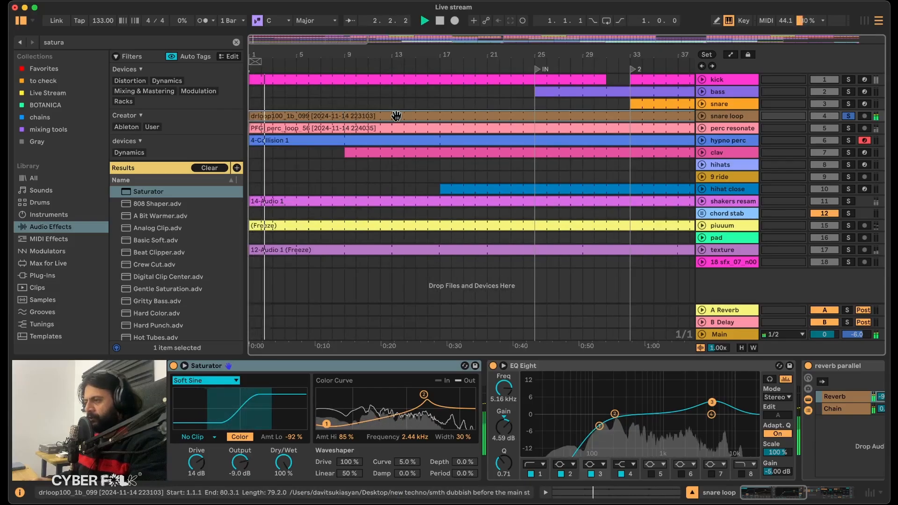
scroll(515, 383, "right", 5)
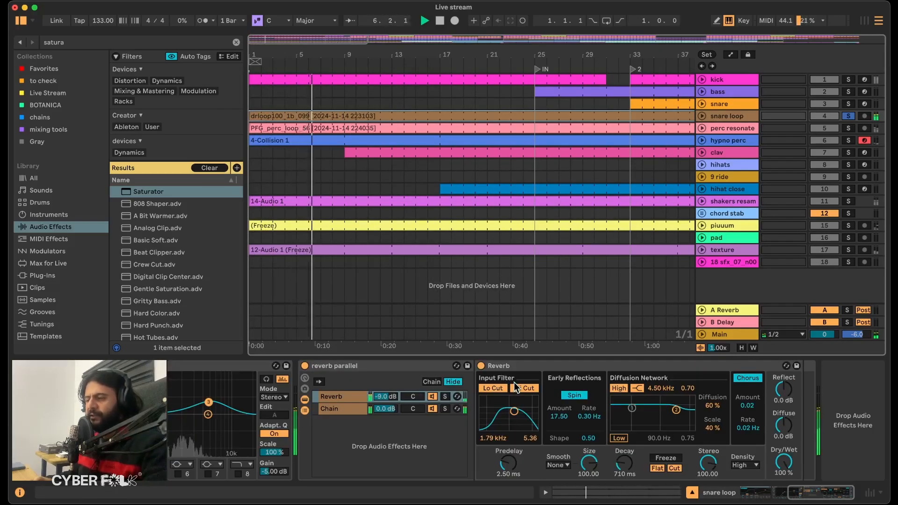
scroll(403, 438, "left", 5)
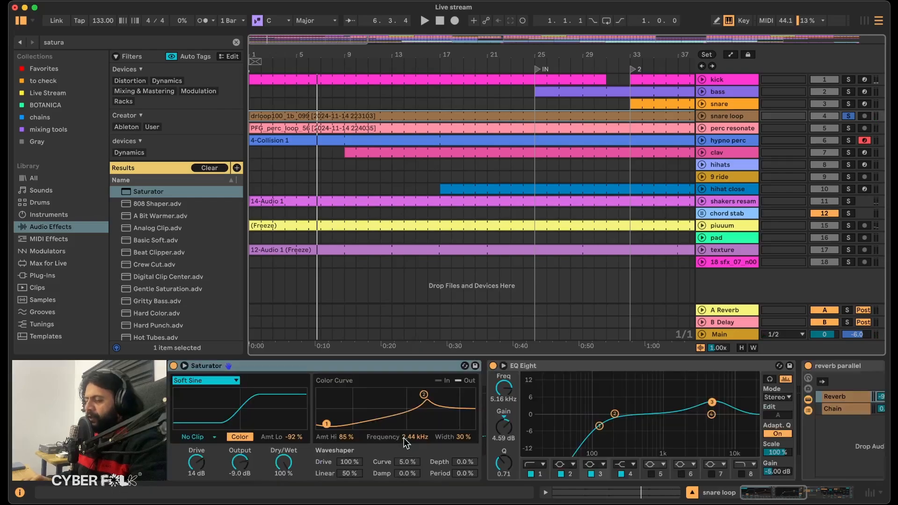
scroll(403, 438, "right", 5)
scroll(403, 438, "left", 5)
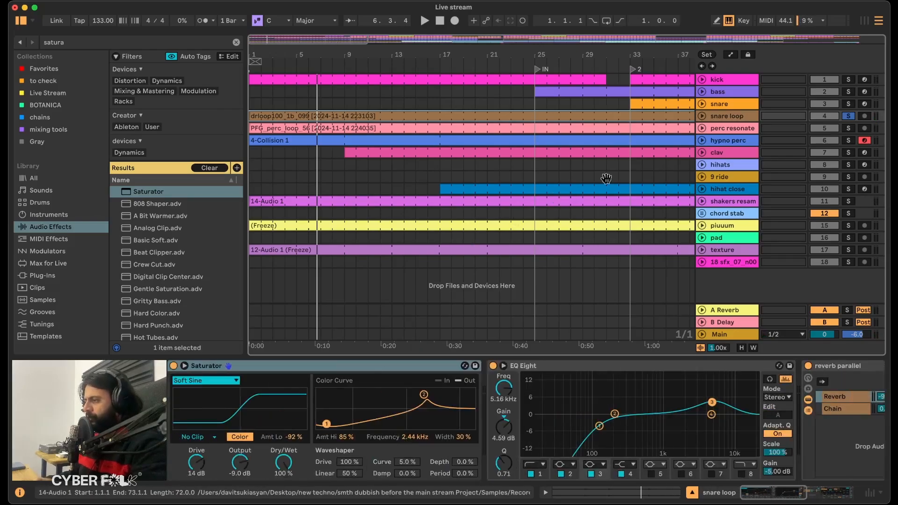
Search the audio effects for "beat" and add Beat Repeat between the snare loop's EQ Eight and reverb parallel rack.
left_click(84, 43)
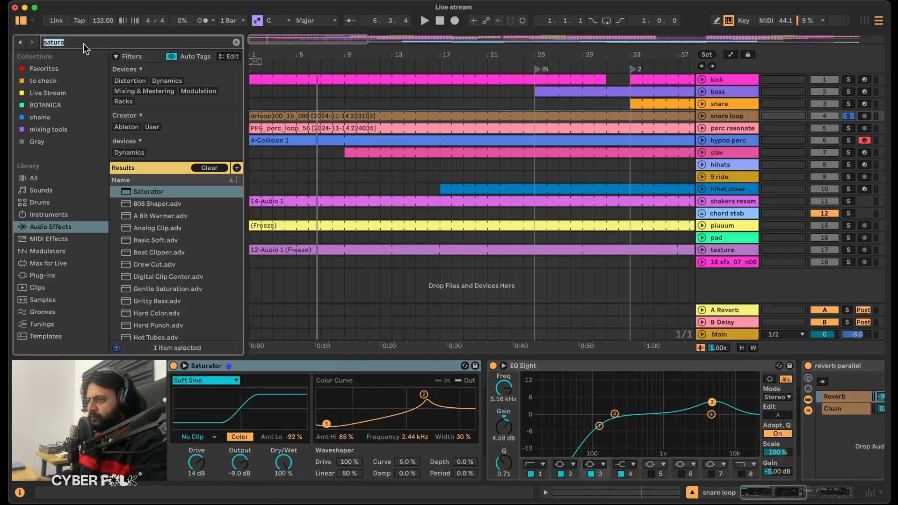
type("bea")
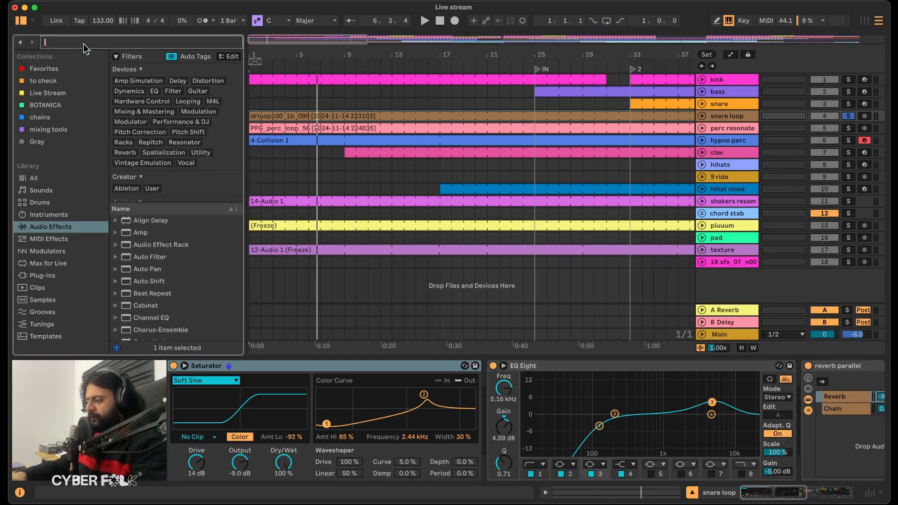
type("t")
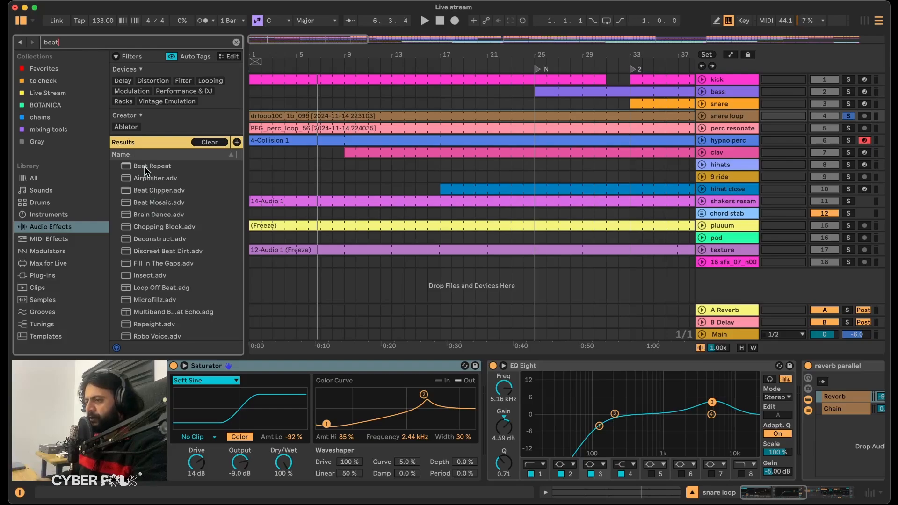
left_click_drag(147, 167, 353, 240)
left_click_drag(614, 349, 732, 423)
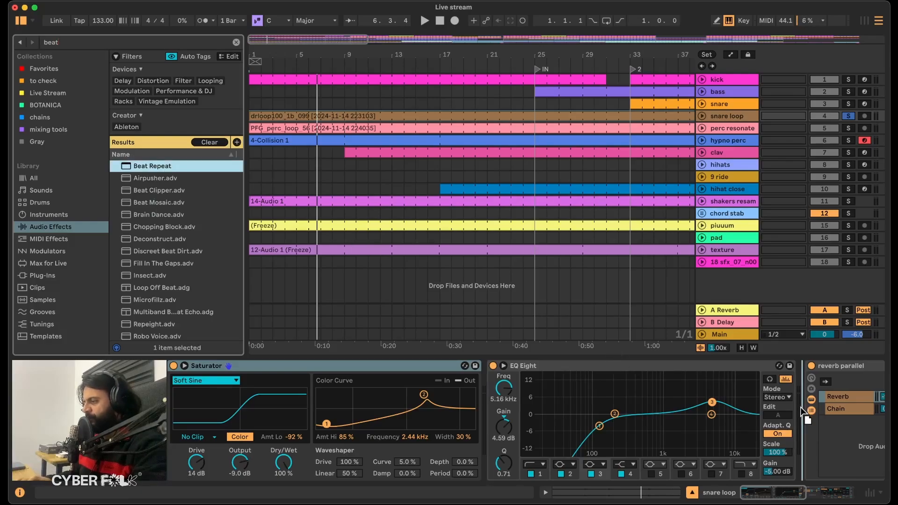
left_click_drag(804, 412, 805, 412)
scroll(301, 410, "left", 3)
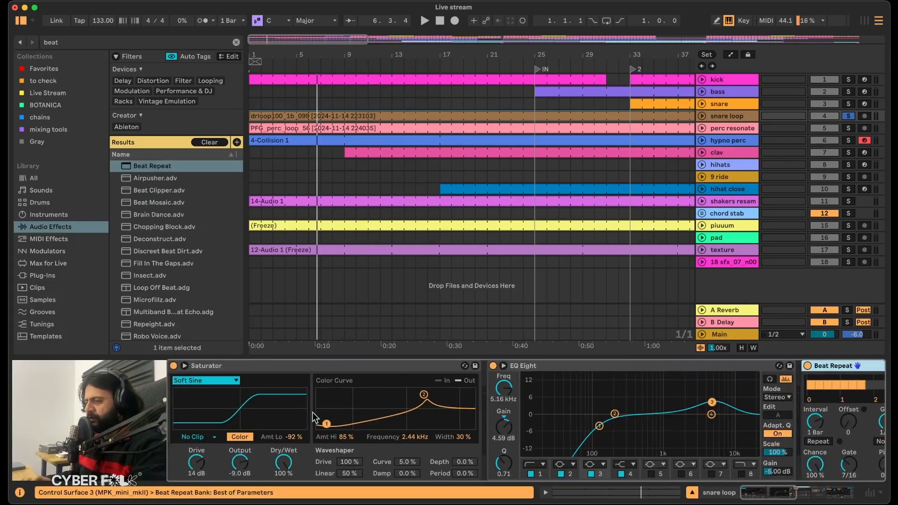
Look through the snare loop's devices and try to move the reverb parallel rack earlier in the chain.
left_click(405, 368)
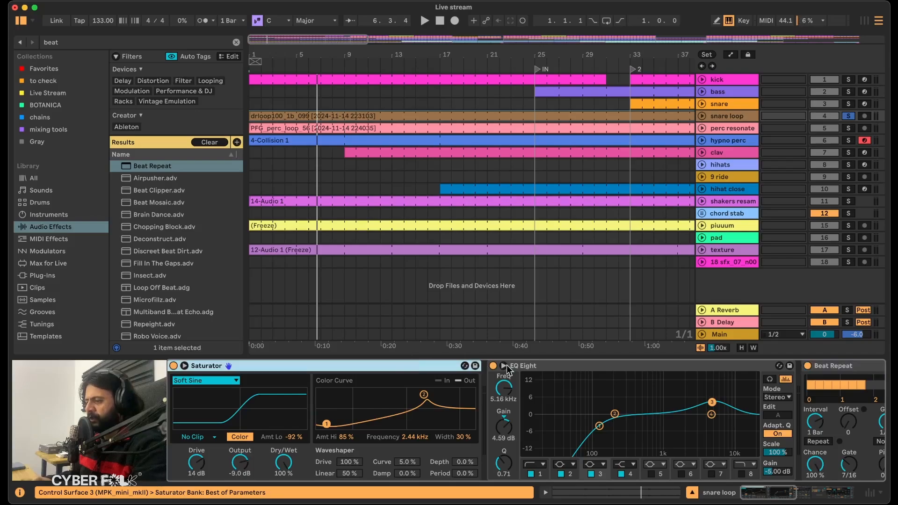
scroll(499, 413, "right", 6)
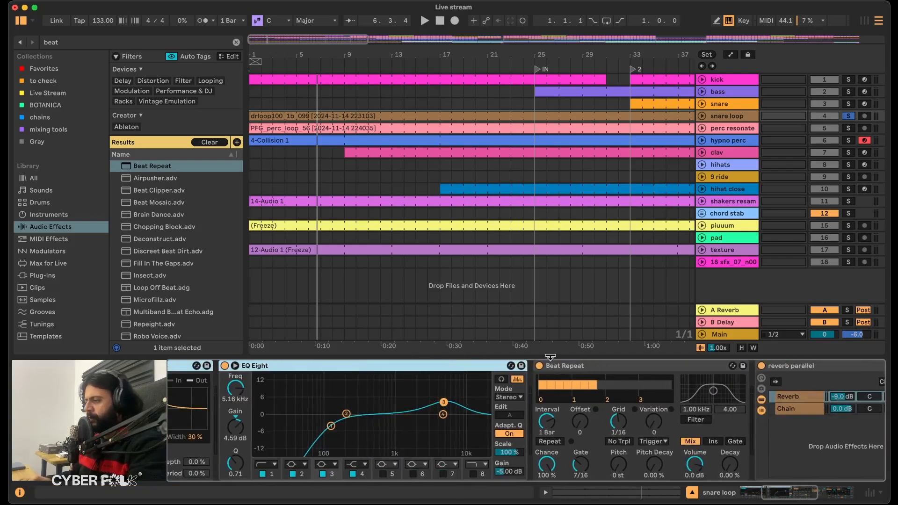
left_click(595, 364)
scroll(594, 363, "right", 5)
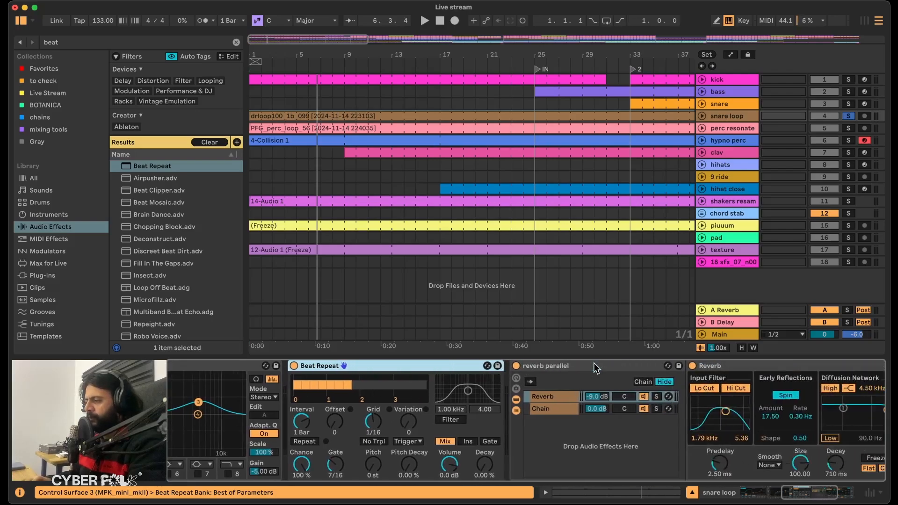
left_click(579, 365)
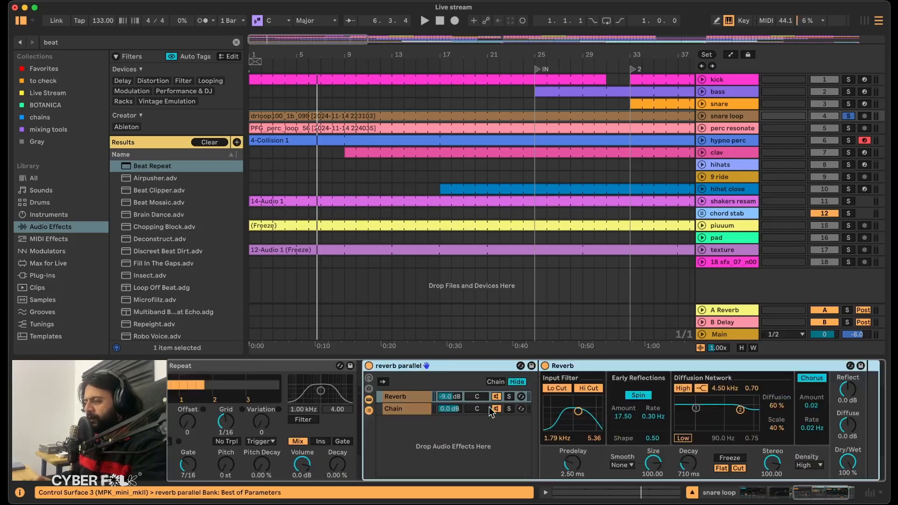
left_click_drag(510, 369, 445, 435)
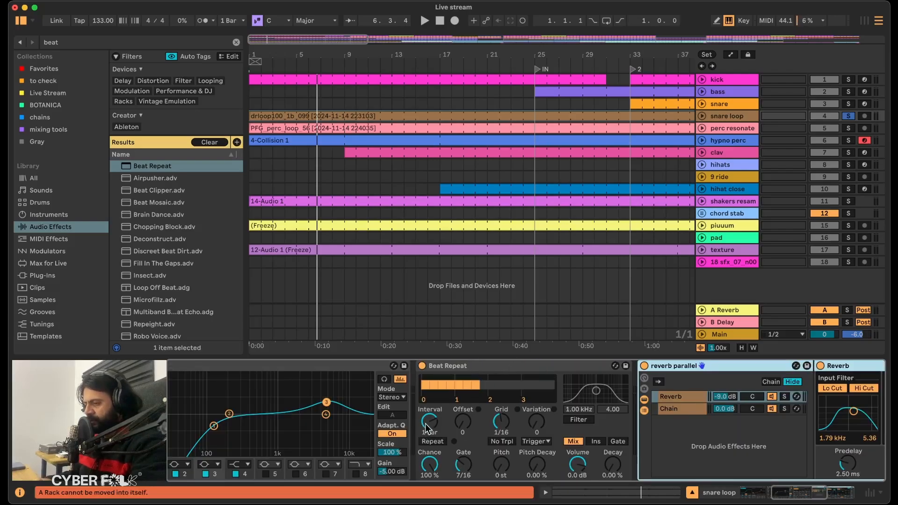
Set Beat Repeat's Interval to 1/4, Offset to 2/16 and Variation to 8, and audition the soloed snare loop.
left_click(427, 423)
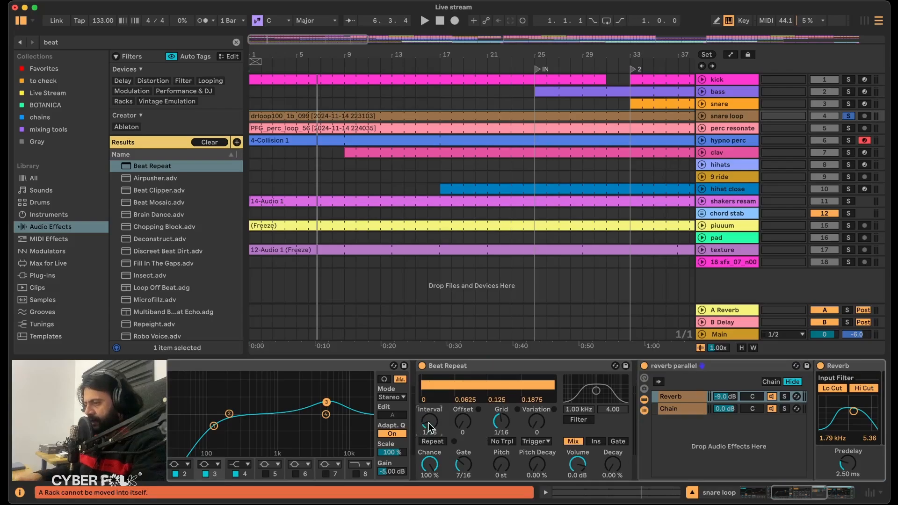
left_click_drag(459, 422, 459, 410)
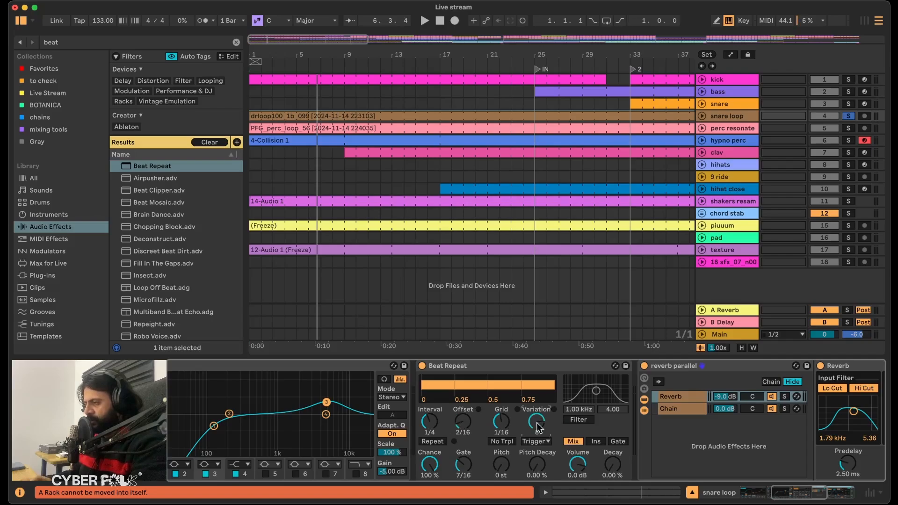
key("space")
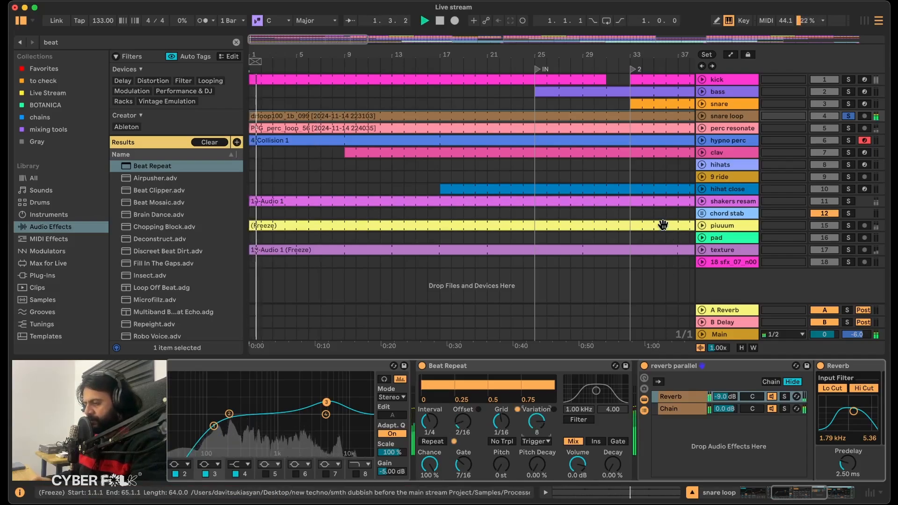
key("space")
left_click(479, 365)
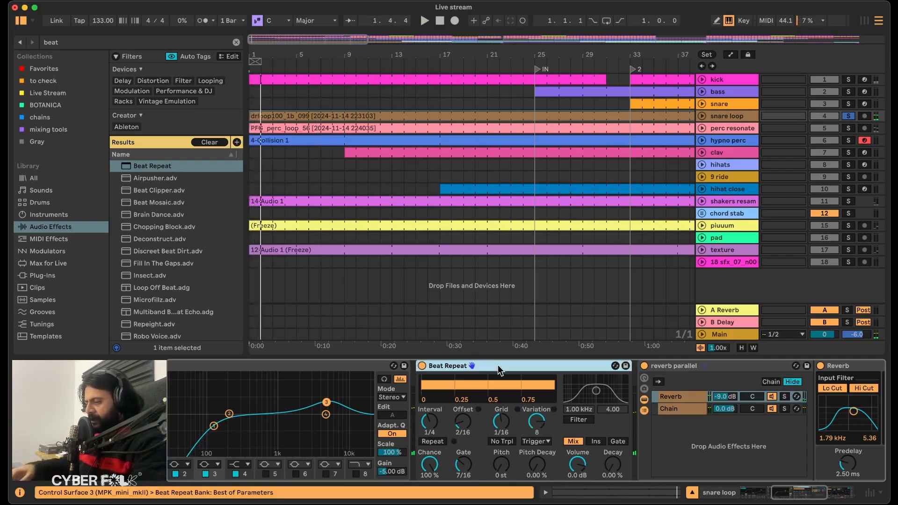
Group Beat Repeat into an Audio Effect Rack with three Beat Repeat chains and one empty chain.
key("super+g")
left_click(461, 398)
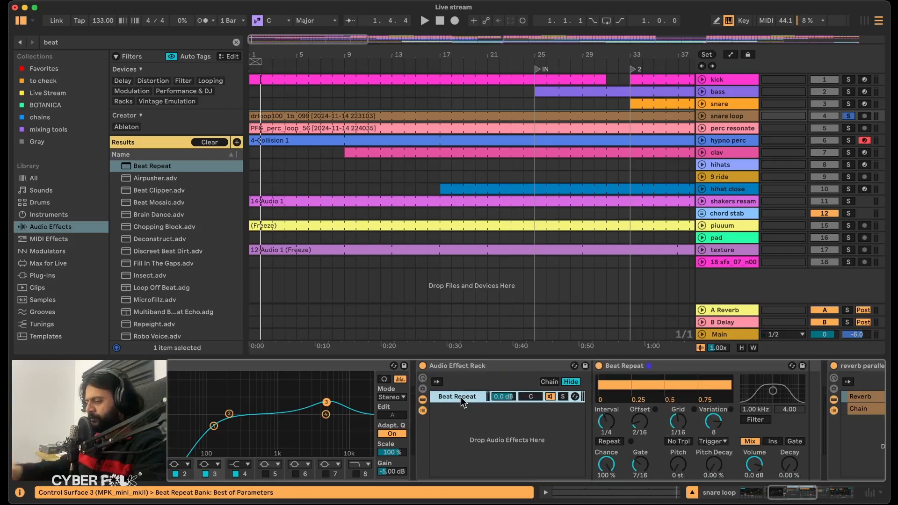
left_click(461, 398)
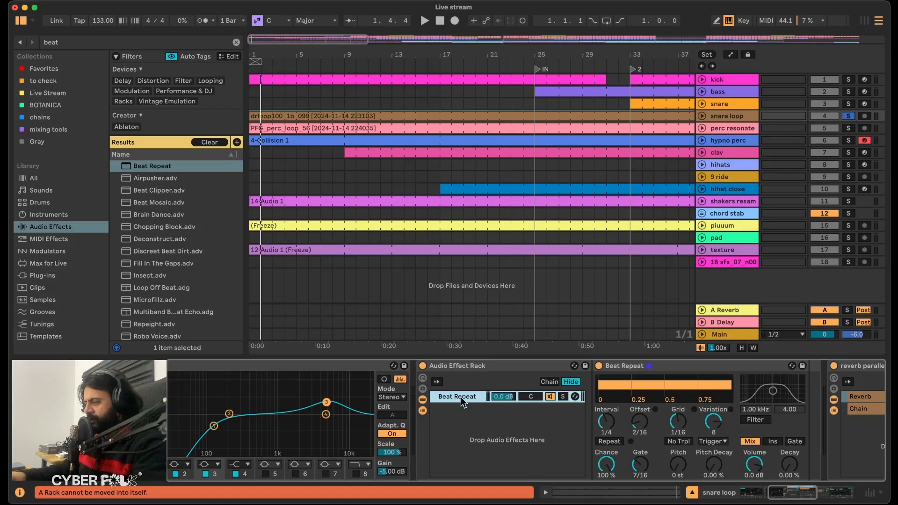
key("super+d")
key("super+d")
right_click(465, 443)
left_click(481, 450)
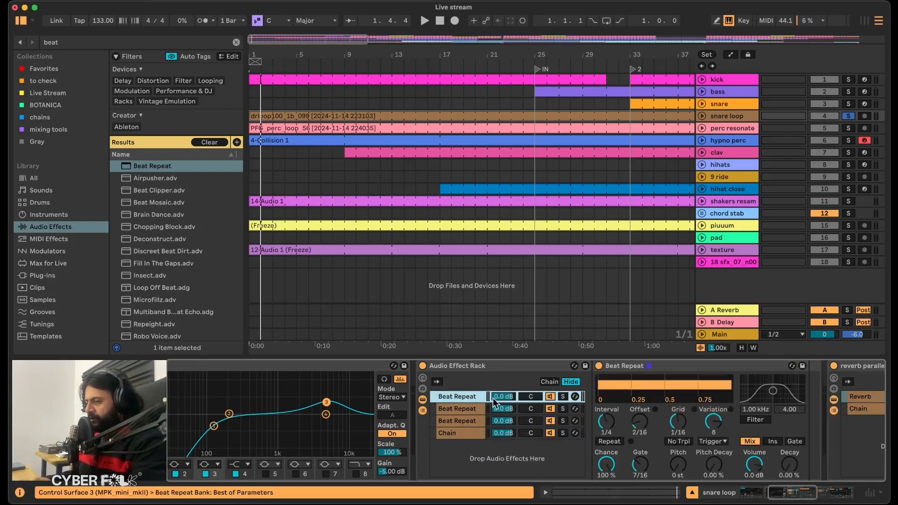
Pan the rack's first Beat Repeat chain to 25L and the second to 25R.
left_click(531, 394)
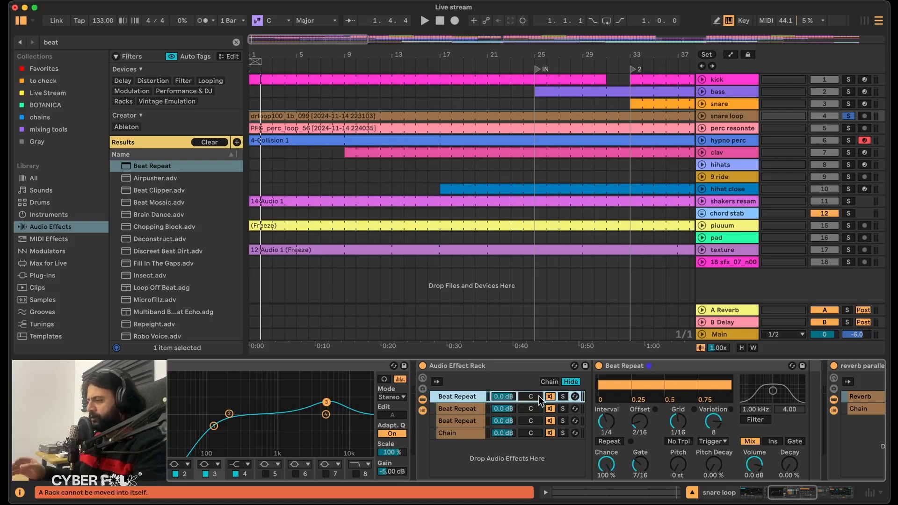
type("-25")
key("Return")
left_click(528, 408)
type("25L")
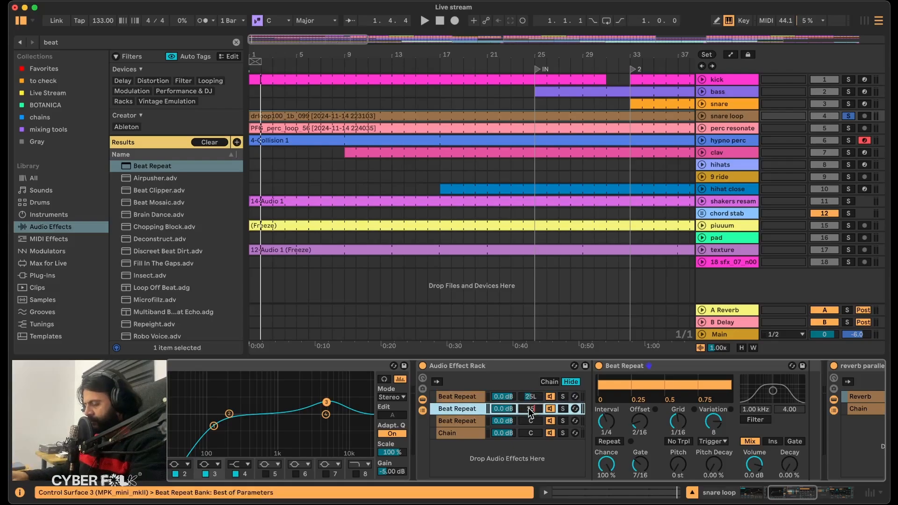
type("R")
Mute the third Beat Repeat chain and the empty chain, and audition the first chain.
left_click(451, 420)
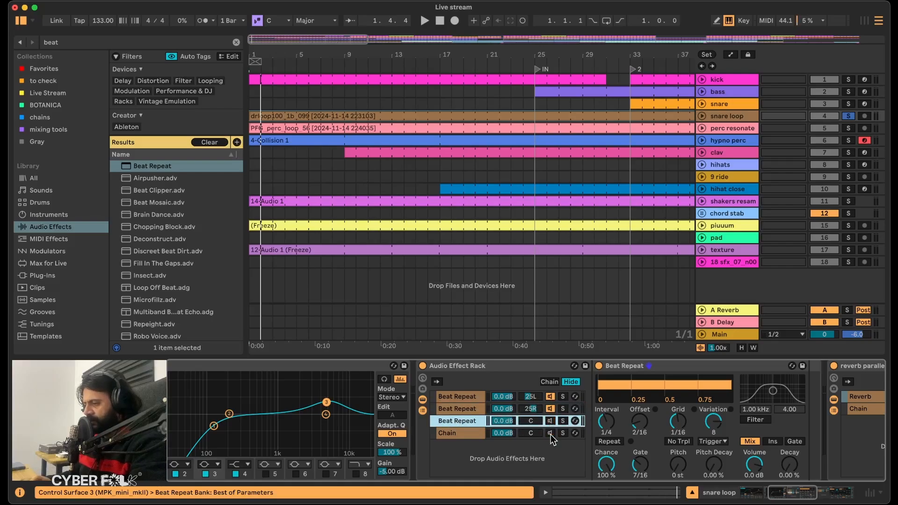
left_click(455, 398)
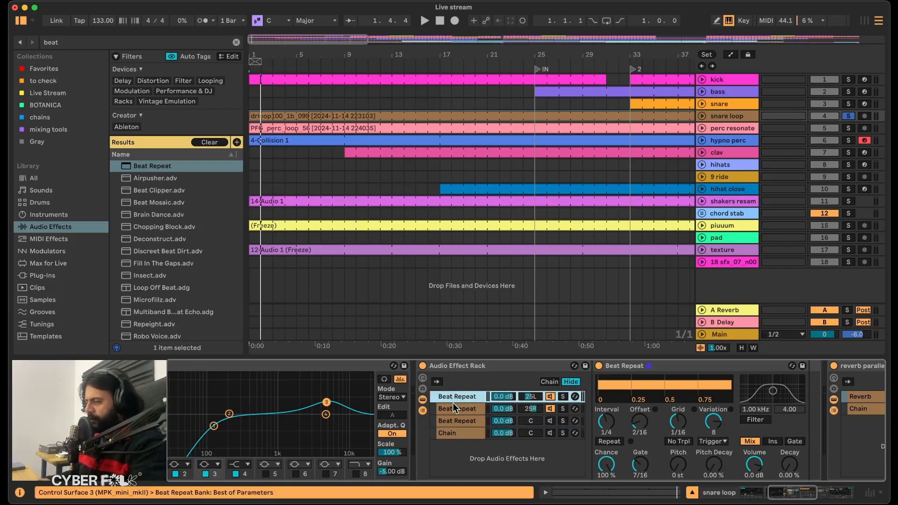
key("space")
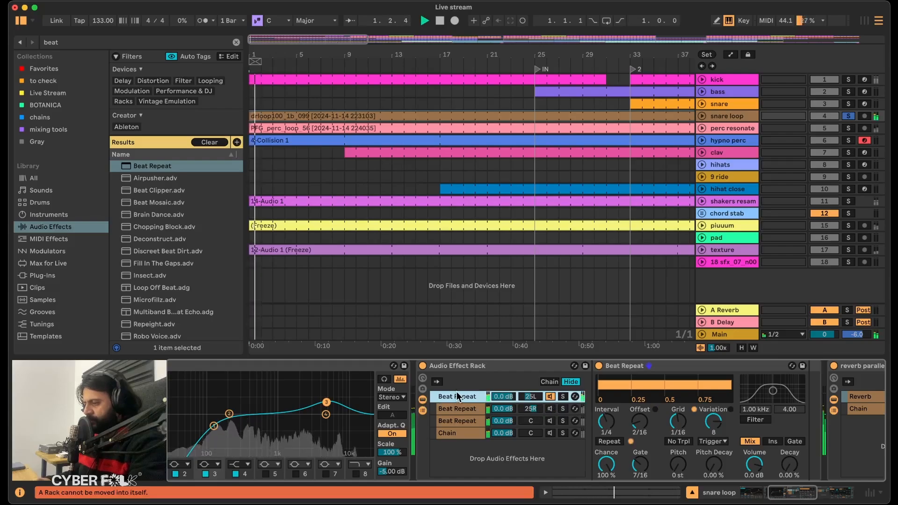
Set the soloed second chain's Beat Repeat to Interval 1/8, Offset 3/16 and Variation 9, and audition it with the first chain.
left_click(458, 406)
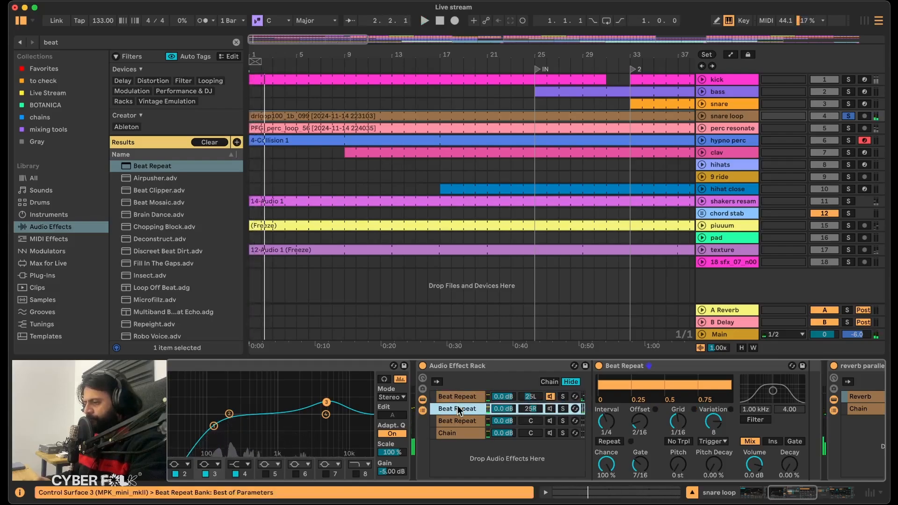
left_click(563, 409)
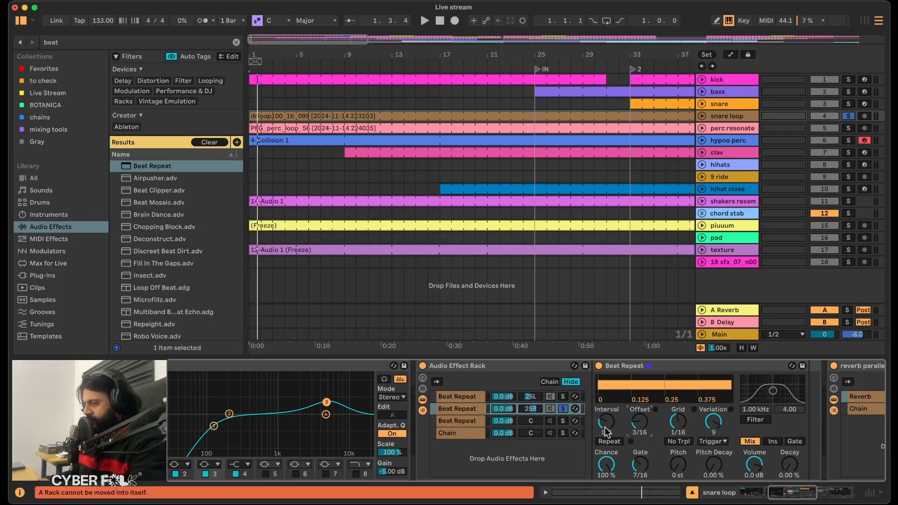
key("space")
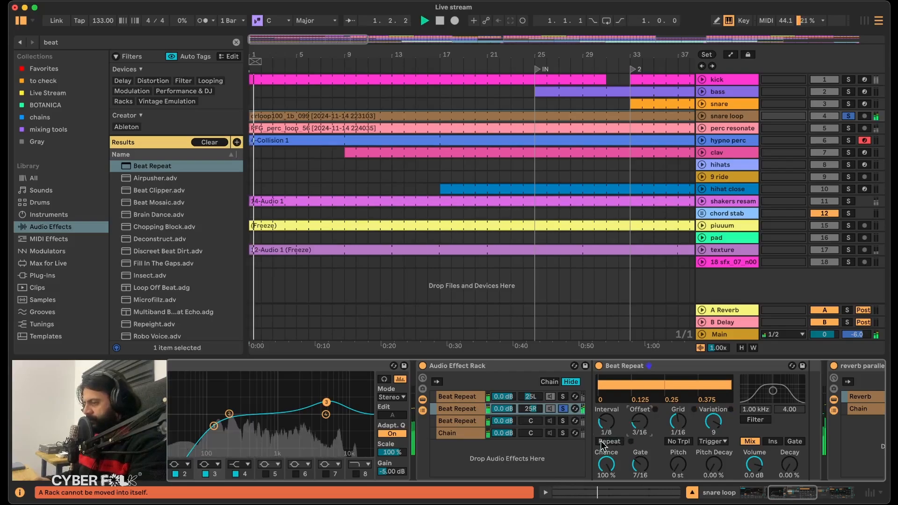
left_click(563, 397)
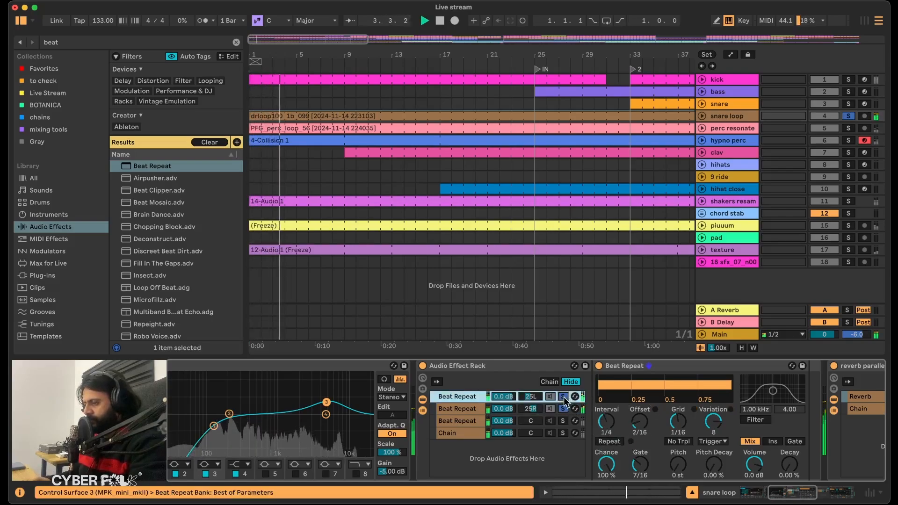
Unmute the Beat Repeat chains, set the third one's Interval to 1/16, Offset to 4/16 and Variation to 10, and audition it soloed.
left_click_drag(480, 398, 478, 422)
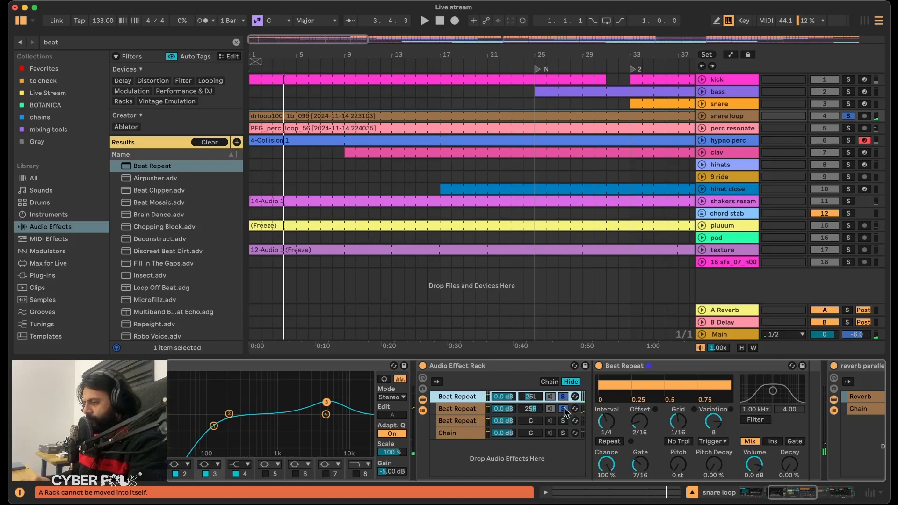
left_click(550, 424)
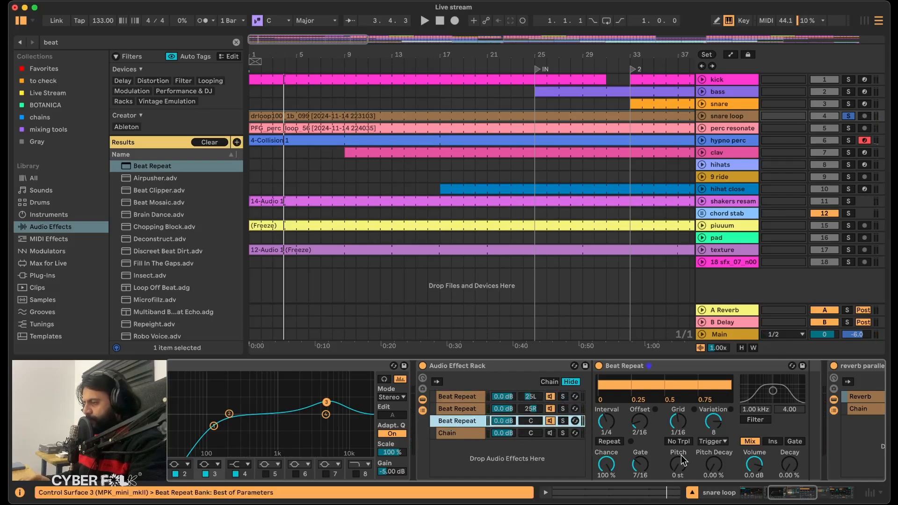
scroll(683, 461, "right", 3)
left_click_drag(539, 422, 538, 426)
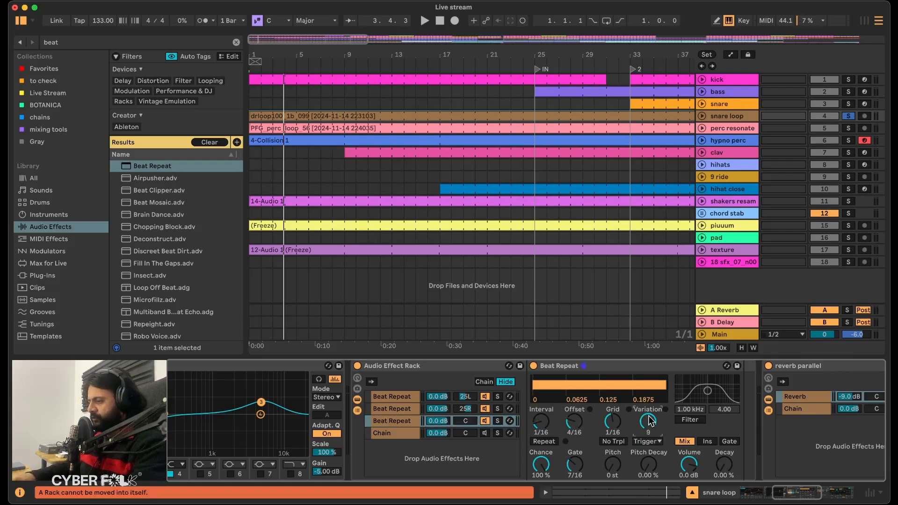
left_click(498, 421)
key("space")
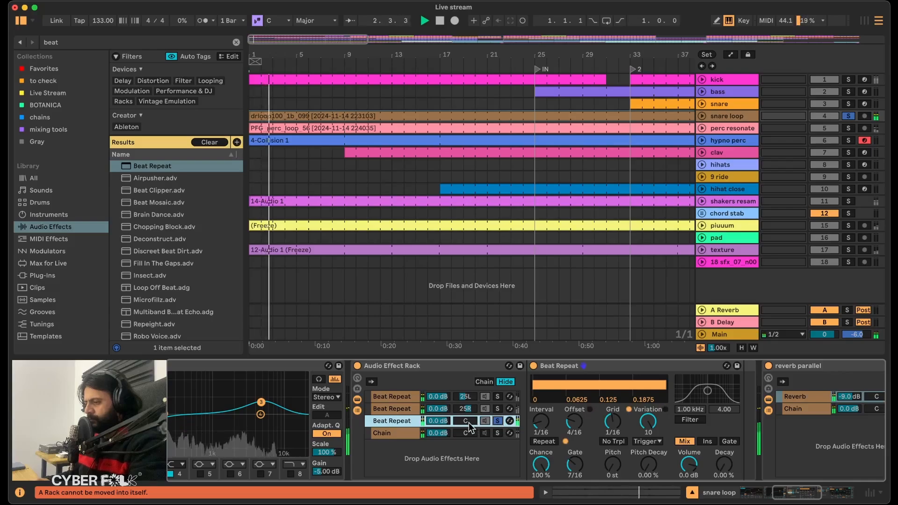
Search the audio effects for "auto" and add Auto Pan after the third chain's Beat Repeat.
scroll(635, 457, "right", 5)
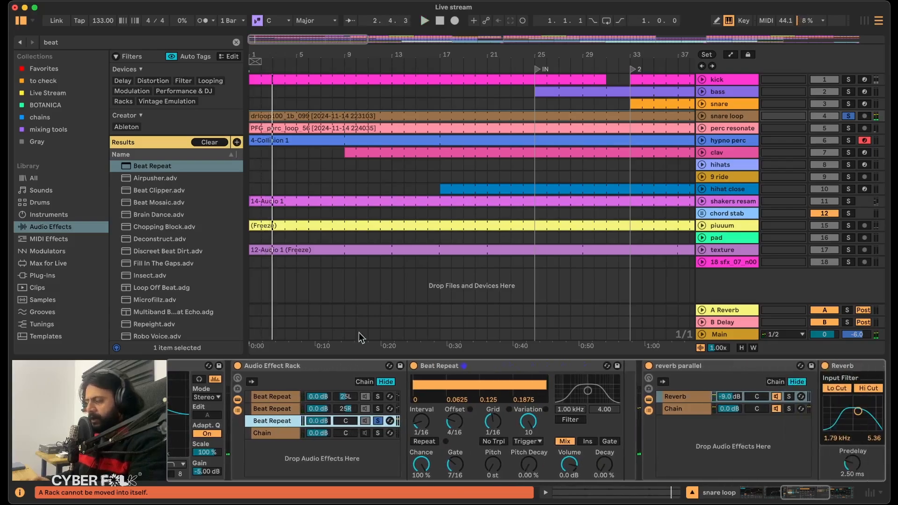
left_click(63, 41)
type("auto")
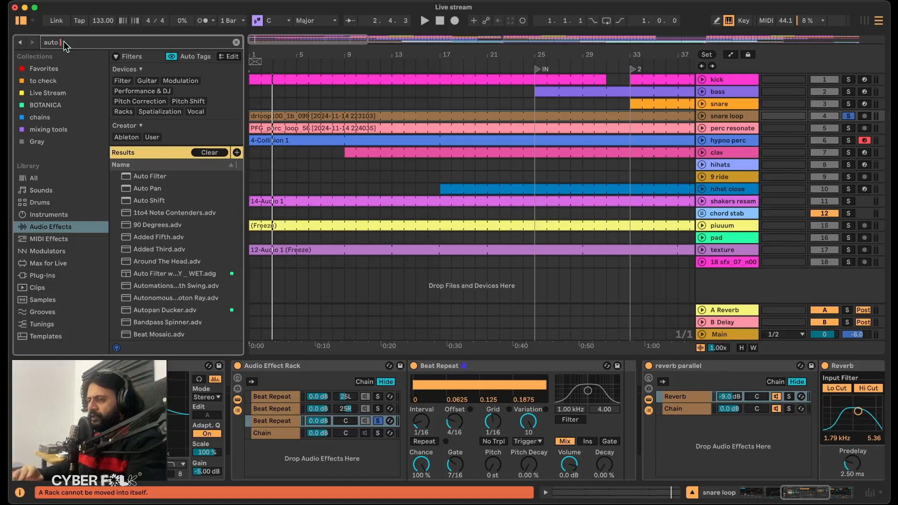
left_click_drag(148, 188, 641, 439)
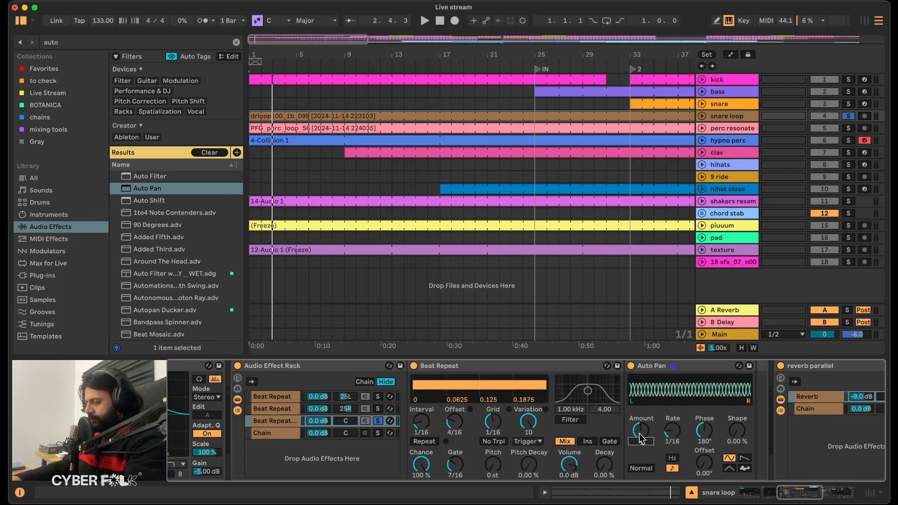
Give Auto Pan a random waveform and set its Amount to 69% while auditioning the third chain.
left_click(745, 468)
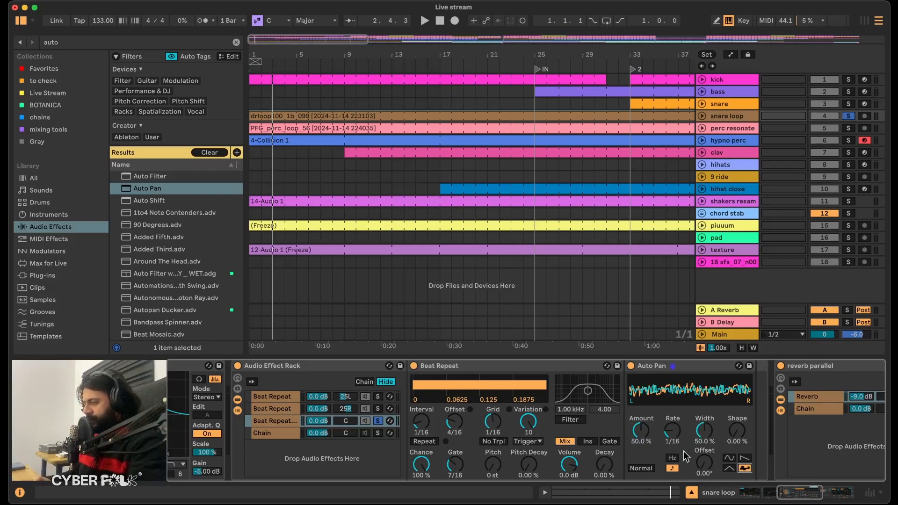
key("space")
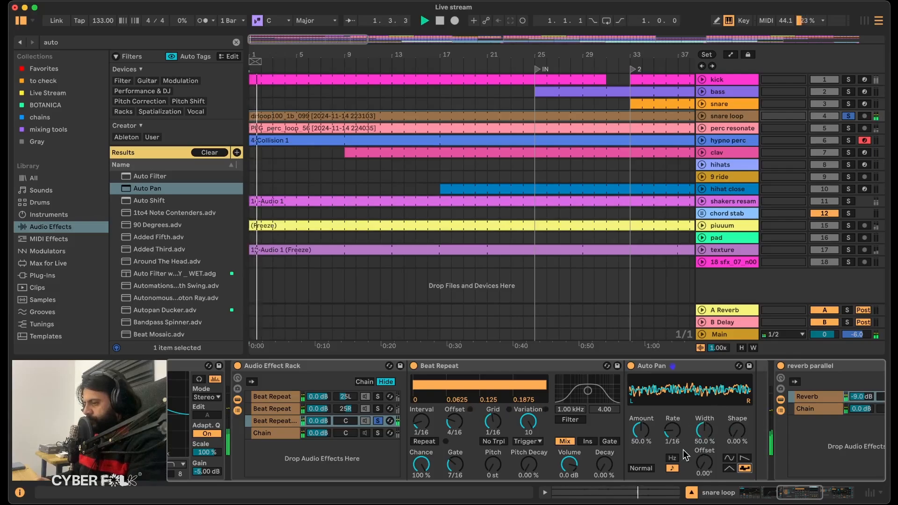
left_click_drag(653, 443, 640, 429)
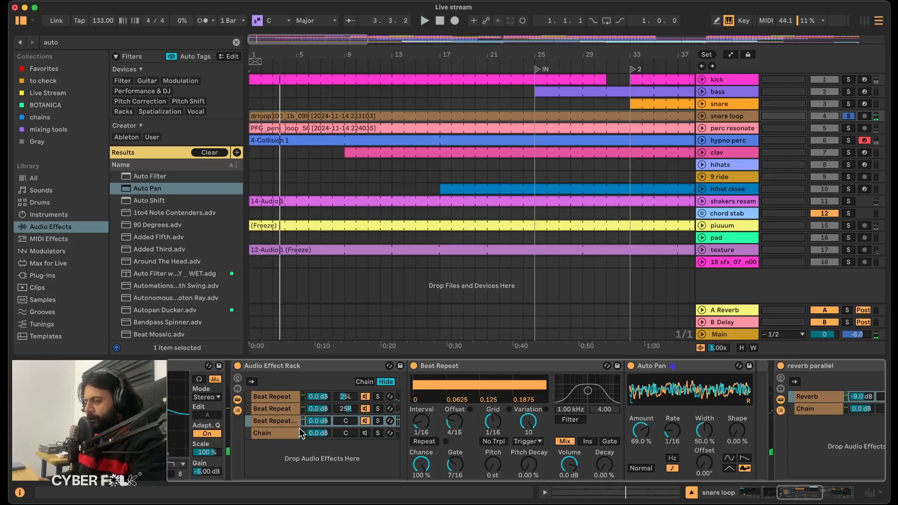
Group the three Beat Repeat chains into a nested rack and set its chain volume to -7.0 dB.
left_click(279, 397, "shift")
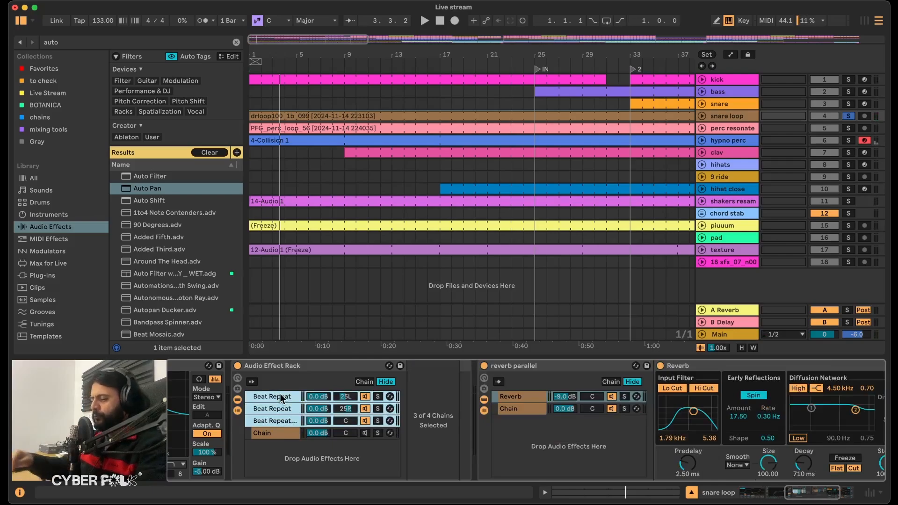
key("super+g")
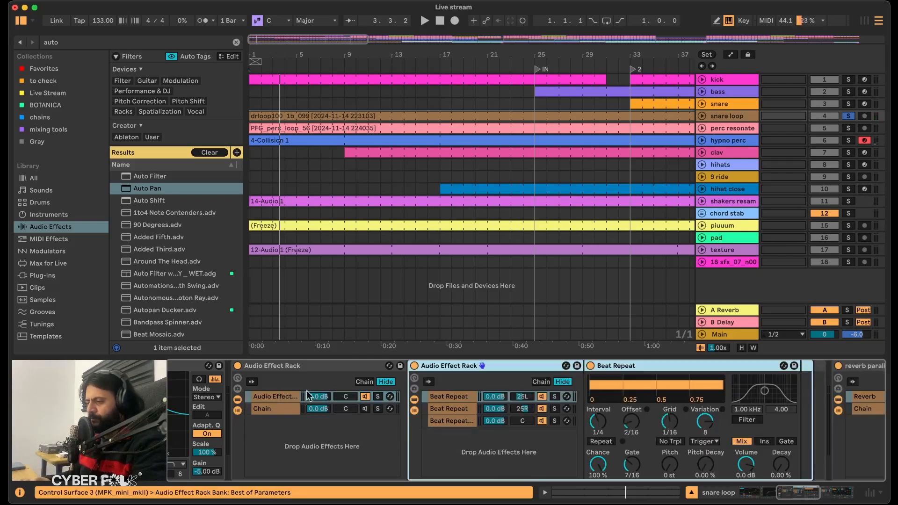
left_click(276, 397)
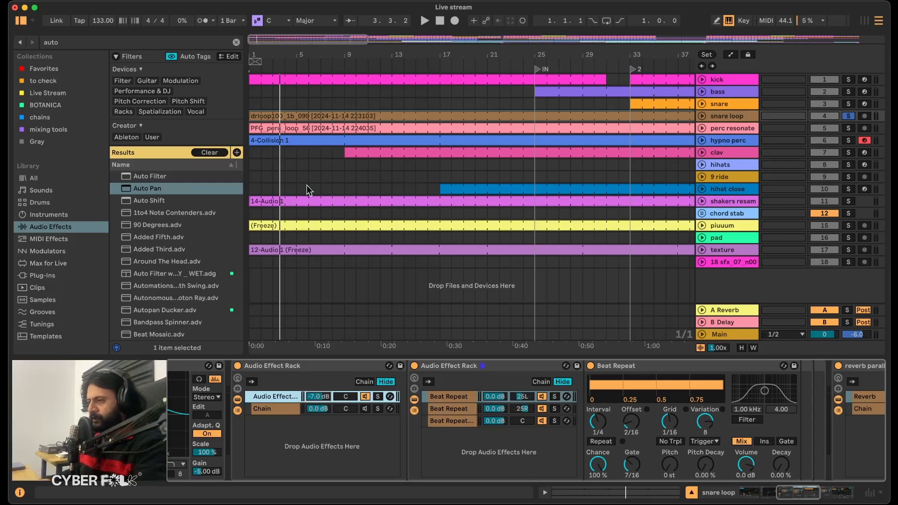
Unsolo the snare loop and lower the nested rack's chain volume to -11.0 dB while playing the full arrangement.
key("space")
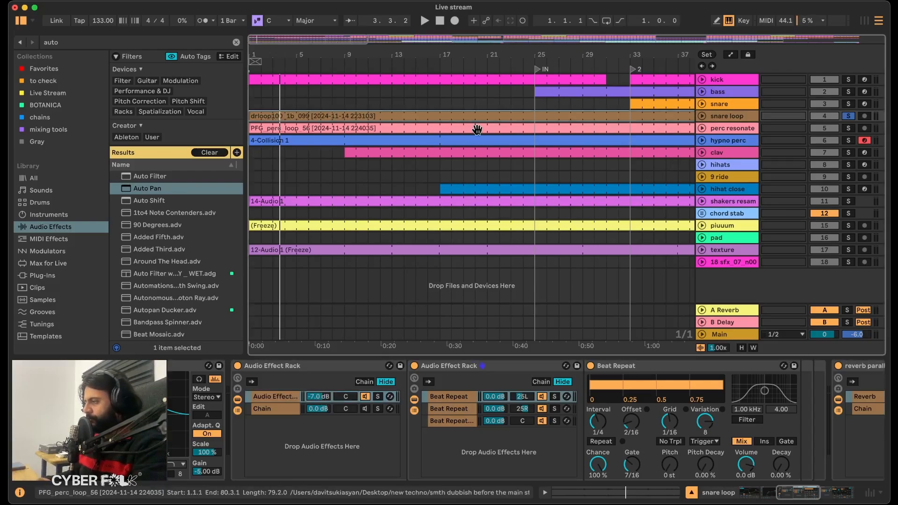
left_click(849, 116)
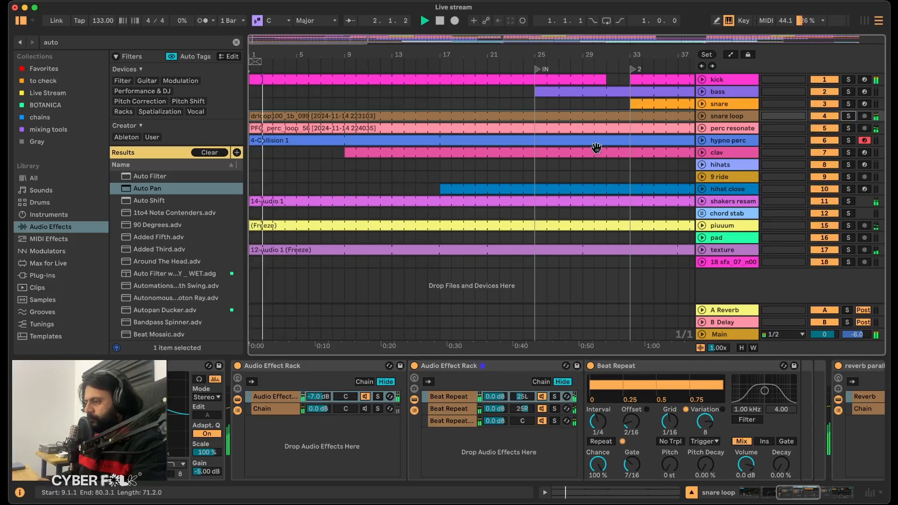
left_click(318, 396)
left_click_drag(318, 395, 318, 403)
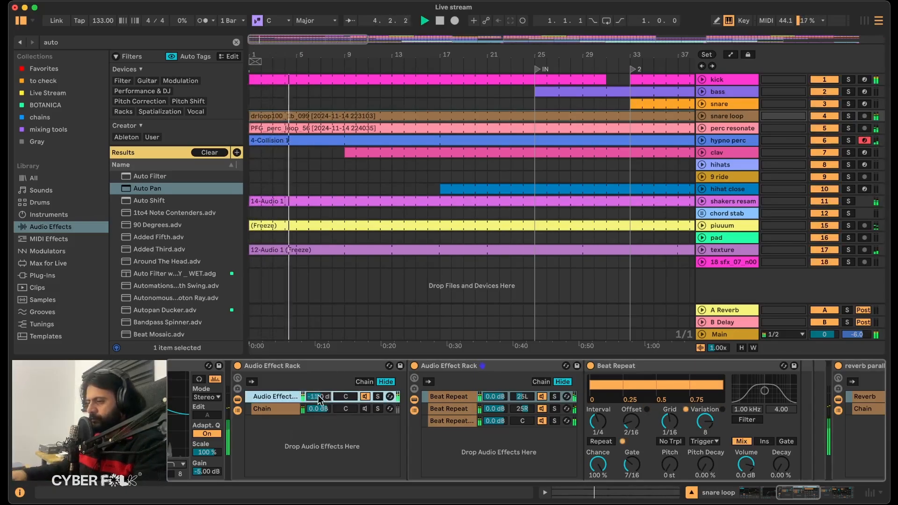
Unmute the rack's empty dry chain and audition it within the full arrangement.
key("space")
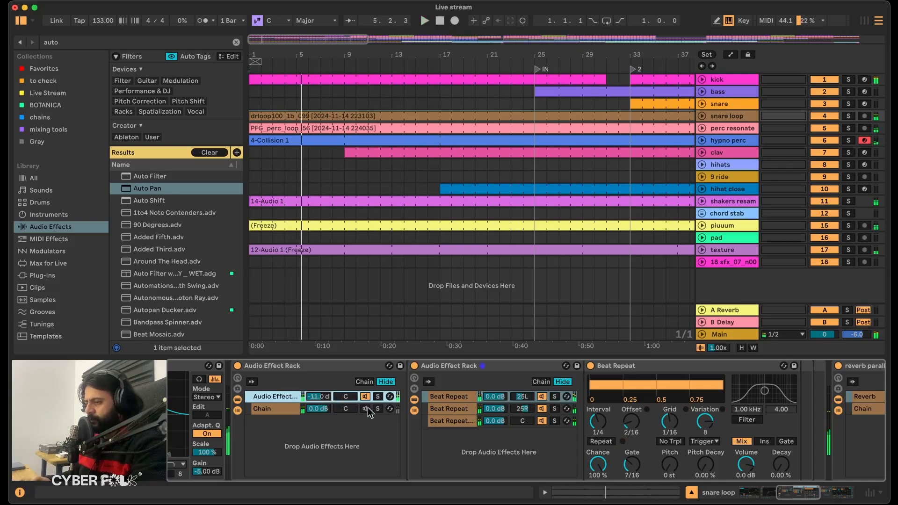
left_click(364, 407)
key("space")
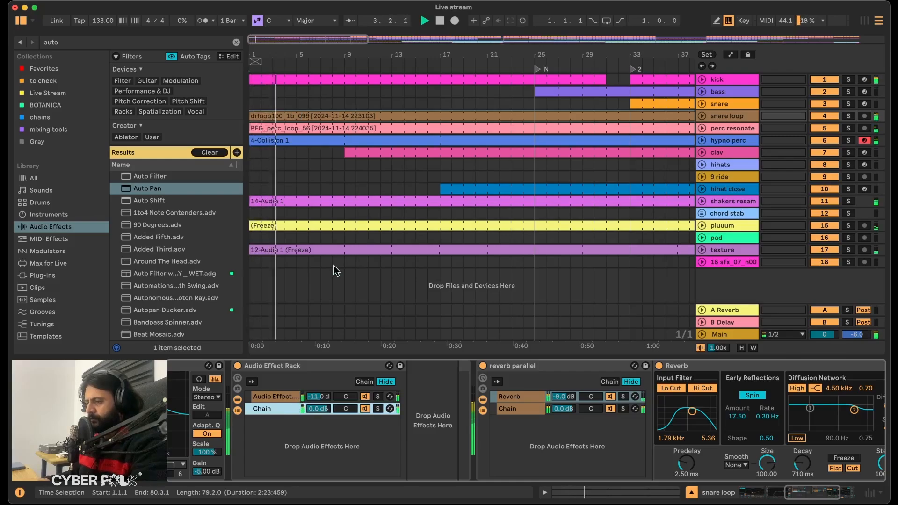
Unfold and enlarge the snare loop track, and compare the playback with the rack's empty chain muted and unmuted.
left_click(703, 117)
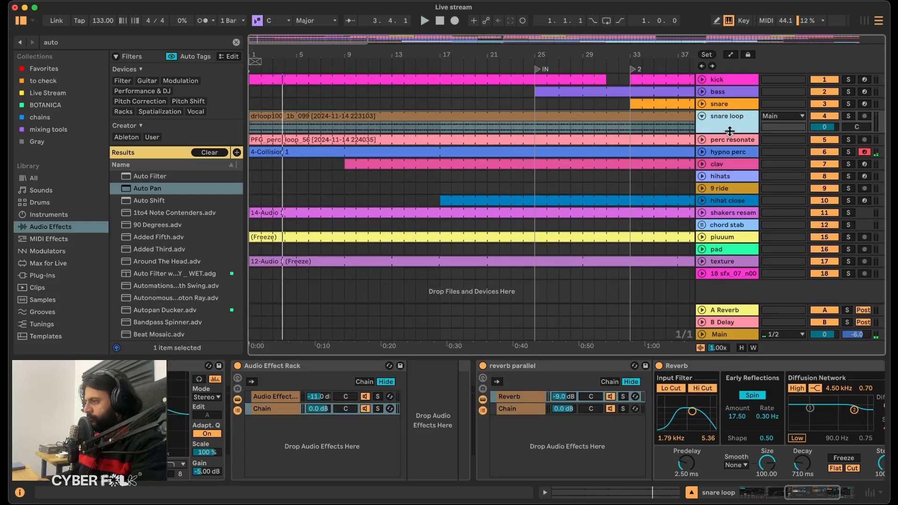
left_click_drag(730, 131, 730, 176)
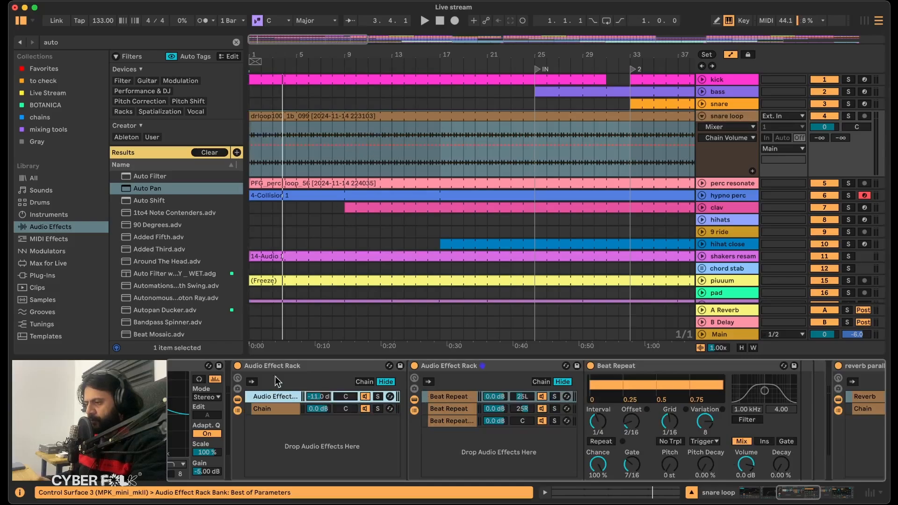
left_click(366, 406)
key("space")
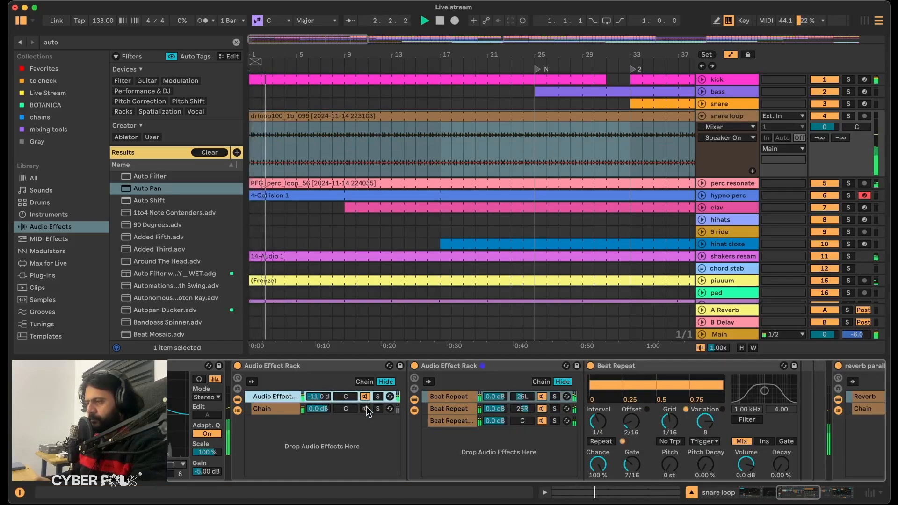
left_click(366, 406)
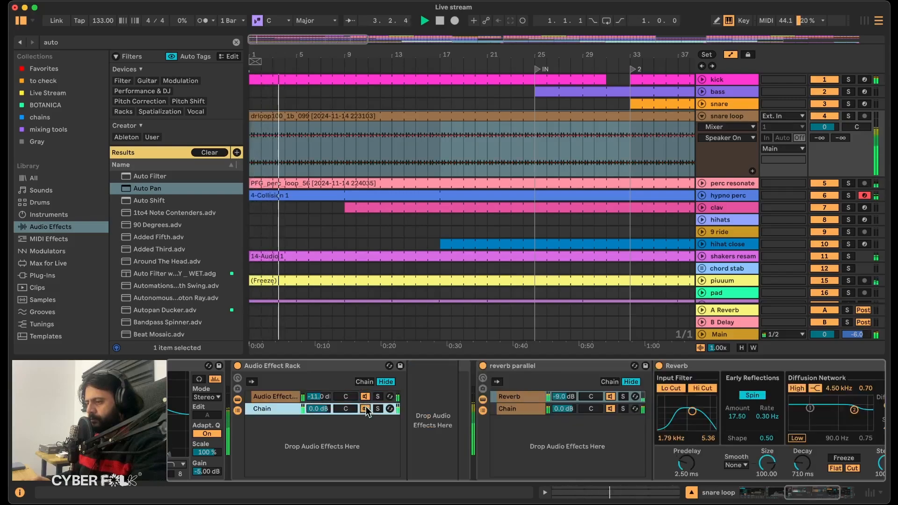
Lower the empty chain's volume to -2.0 dB.
left_click(314, 409)
key("Down")
key("Down")
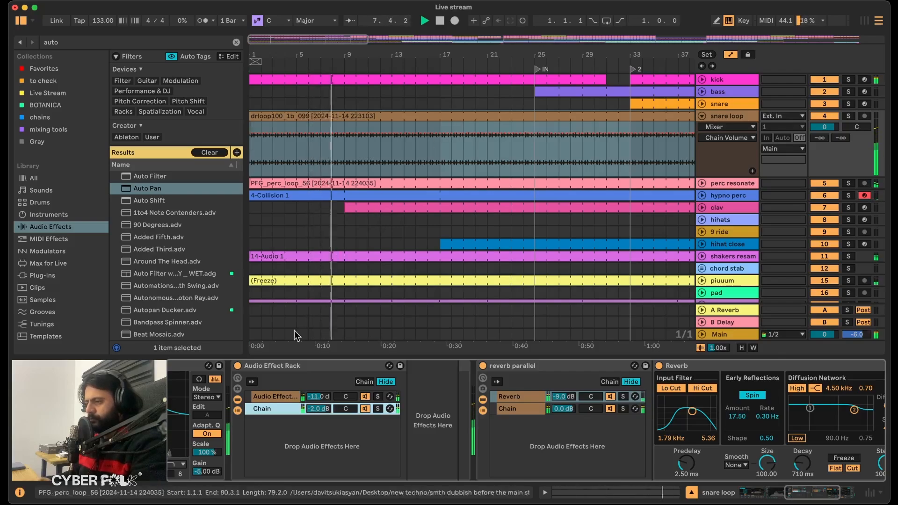
Set the nested rack's chain volume to -11.2 dB and automate a curved fade-in from bar 1 up to that level at bar 17.
left_click_drag(315, 396, 315, 398)
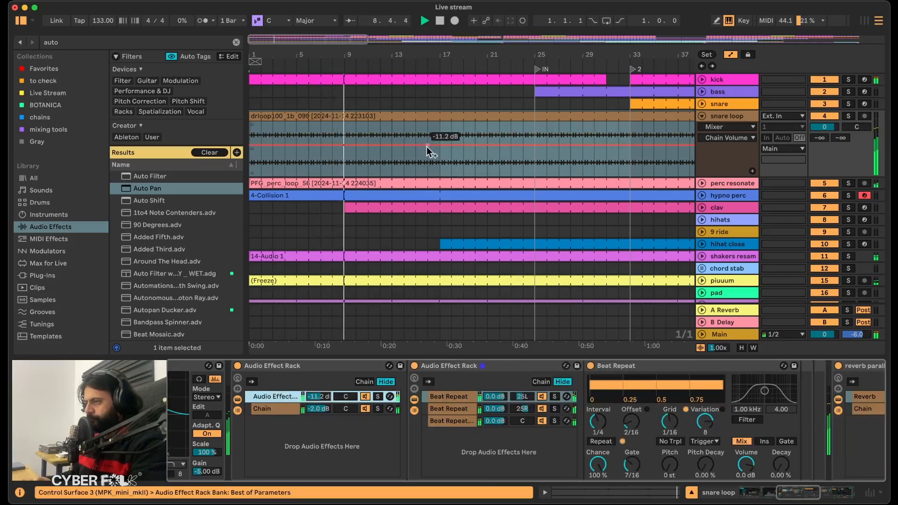
left_click(442, 145)
left_click_drag(380, 145, 296, 176)
left_click_drag(392, 159, 392, 168, "alt")
left_click(405, 153)
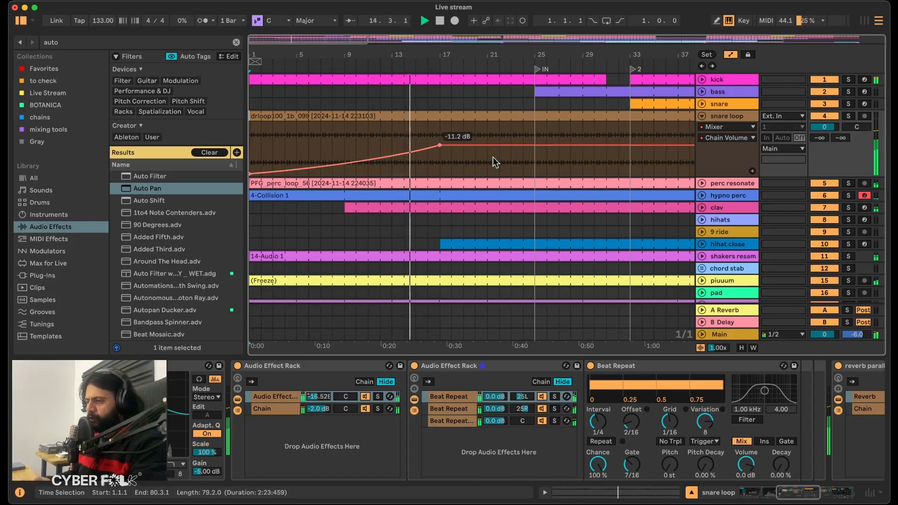
left_click(292, 396)
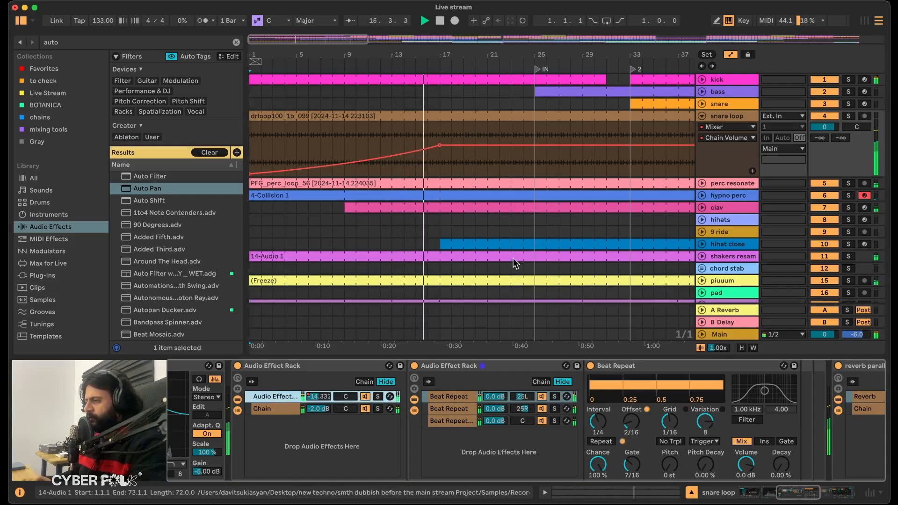
Draw the chain volume automation down to minimum in the gap at bars 31 to 33 and in the break between bars 65 and 81.
scroll(602, 166, "right", 10)
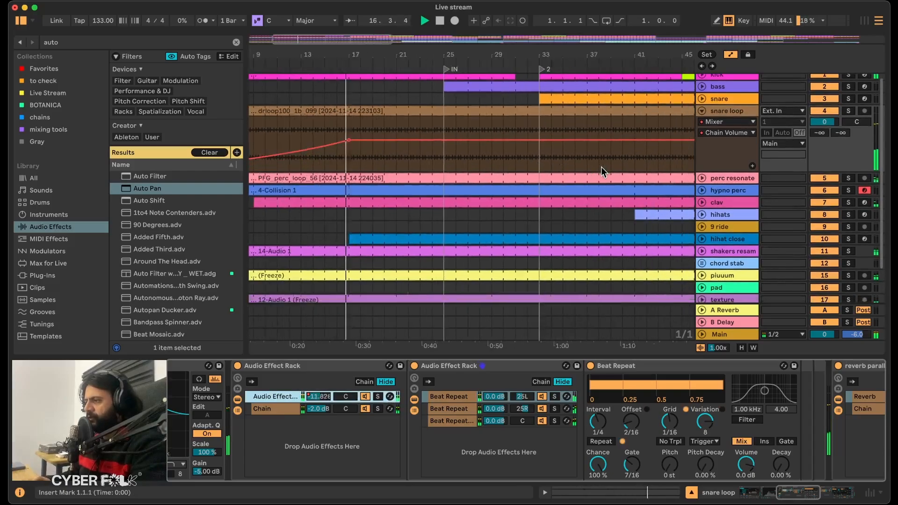
key("b")
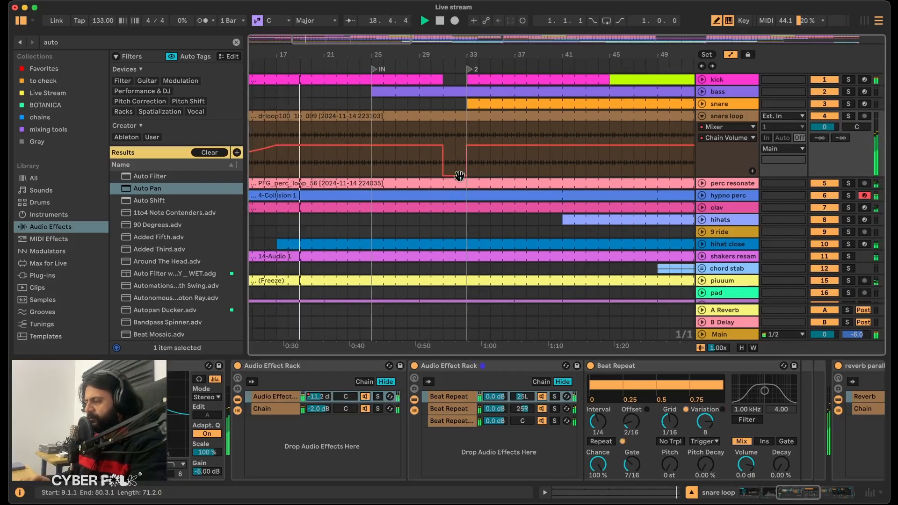
scroll(542, 137, "right", 15)
mouse_move(407, 162)
left_mouse_down()
mouse_move(460, 205)
mouse_move(582, 213)
left_mouse_up()
Draw the chain volume automation down to minimum between markers 4 and 5 and from the OUT marker to the end of the arrangement.
scroll(494, 149, "right", 20)
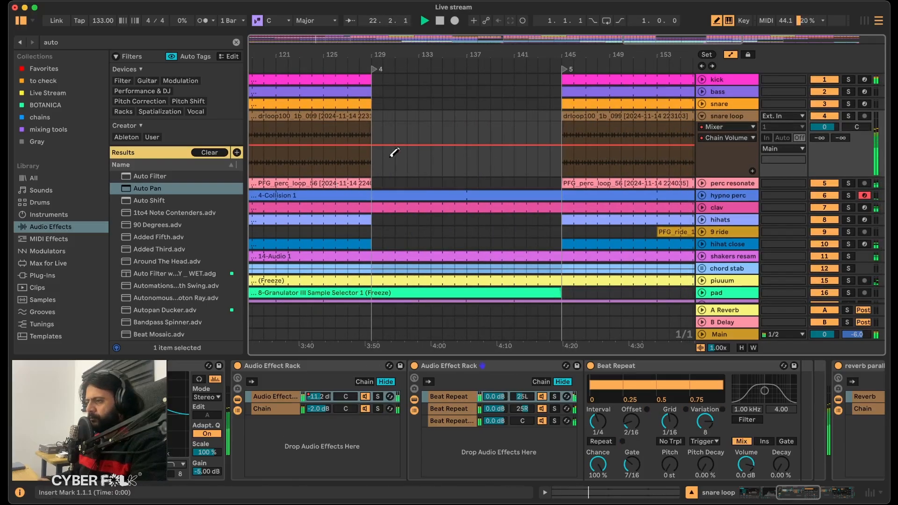
scroll(525, 161, "right", 2)
scroll(524, 161, "down", 1)
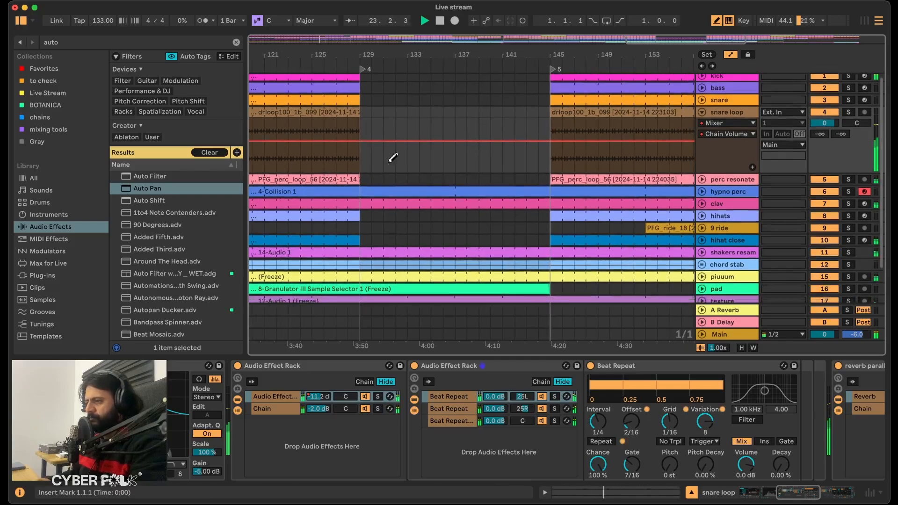
left_click_drag(367, 151, 548, 211)
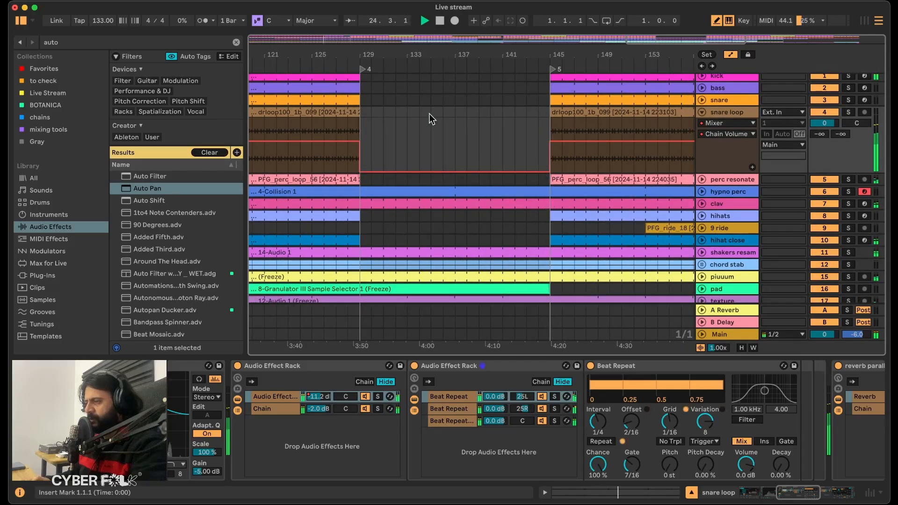
scroll(429, 113, "left", 5)
key("shift+w")
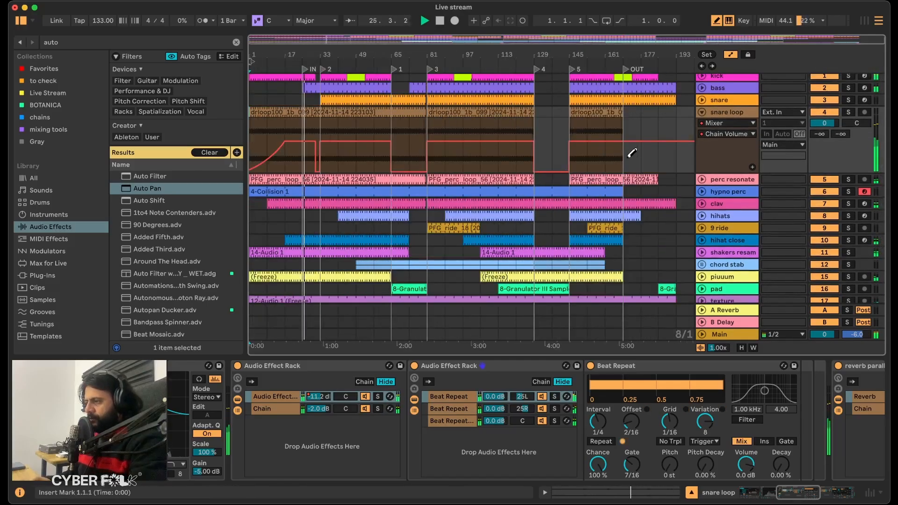
mouse_move(632, 159)
left_mouse_down()
mouse_move(638, 186)
mouse_move(666, 199)
left_mouse_up()
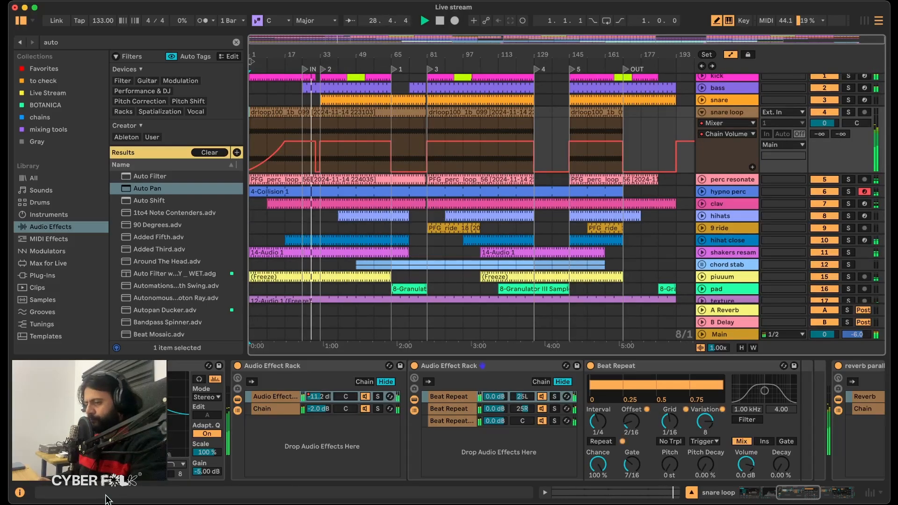
Look over the snare loop's device chain, stop playback and fold the snare loop track.
scroll(575, 403, "right", 10)
scroll(577, 404, "left", 10)
scroll(576, 403, "left", 6)
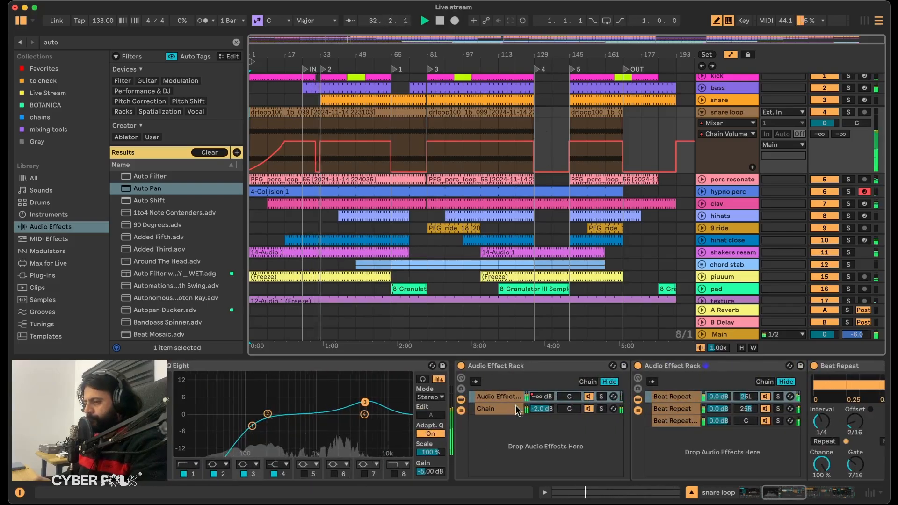
scroll(516, 406, "right", 10)
scroll(516, 406, "right", 1)
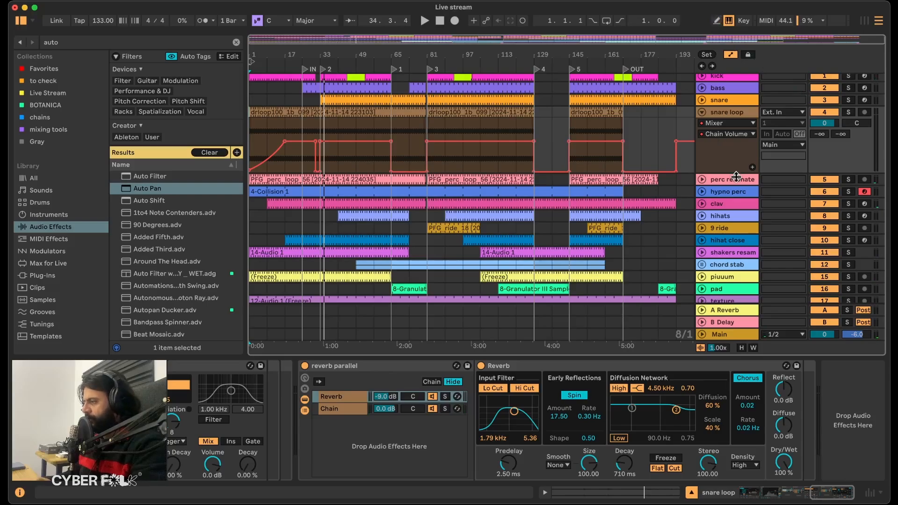
left_click(702, 113)
Unfold and solo the perc resonated track and play it from the start of the arrangement.
left_click(723, 129)
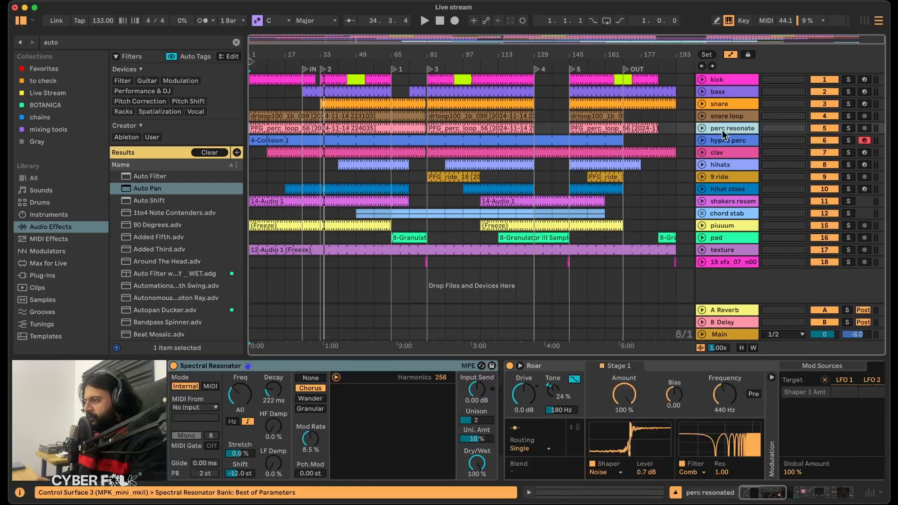
left_click(703, 128)
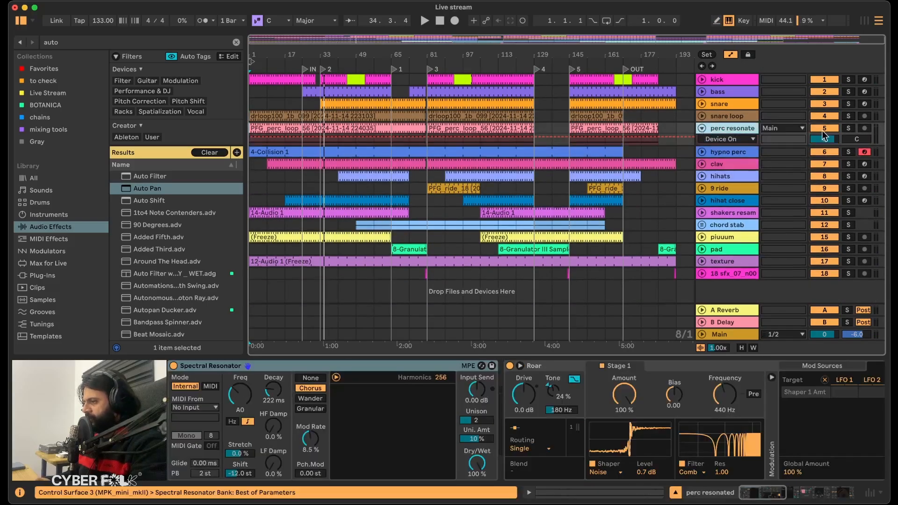
left_click(848, 129)
left_click(281, 124)
key("space")
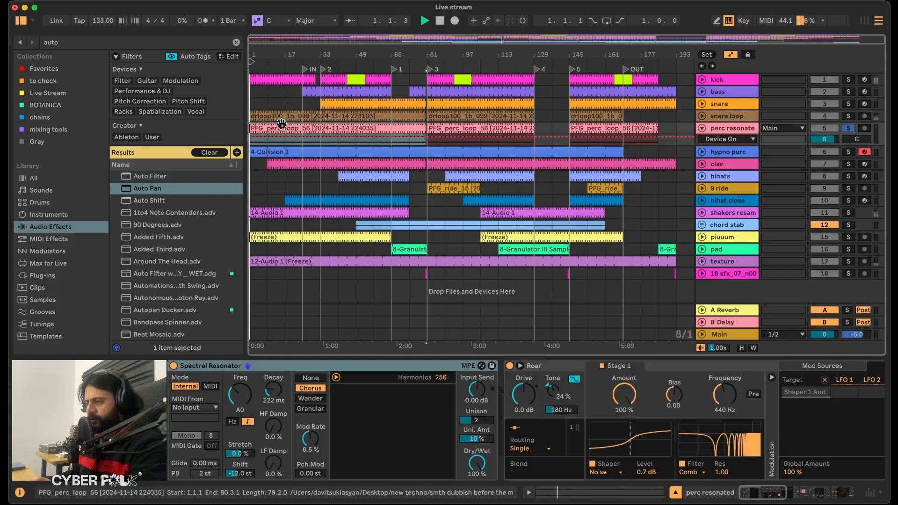
left_click(278, 135)
left_click(508, 128)
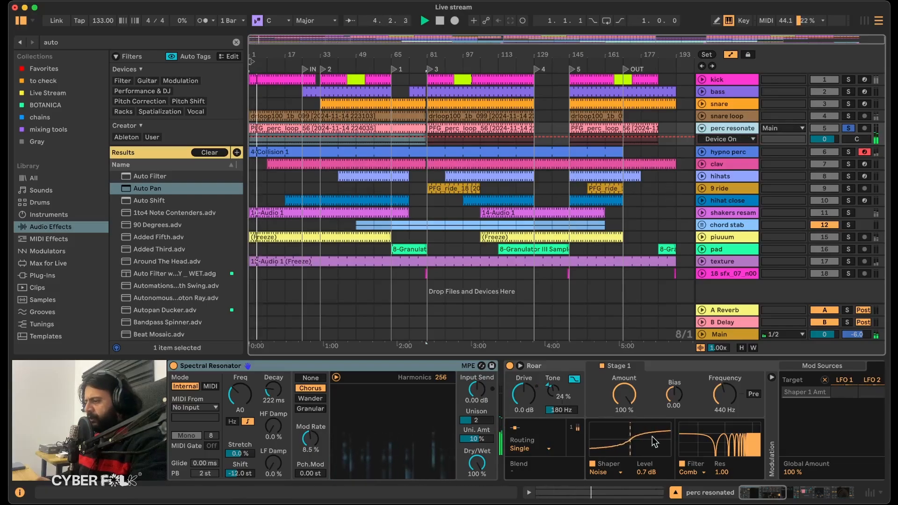
Bypass the Auto Filter rack on the perc resonated track while it plays.
scroll(665, 443, "right", 5)
scroll(665, 442, "right", 5)
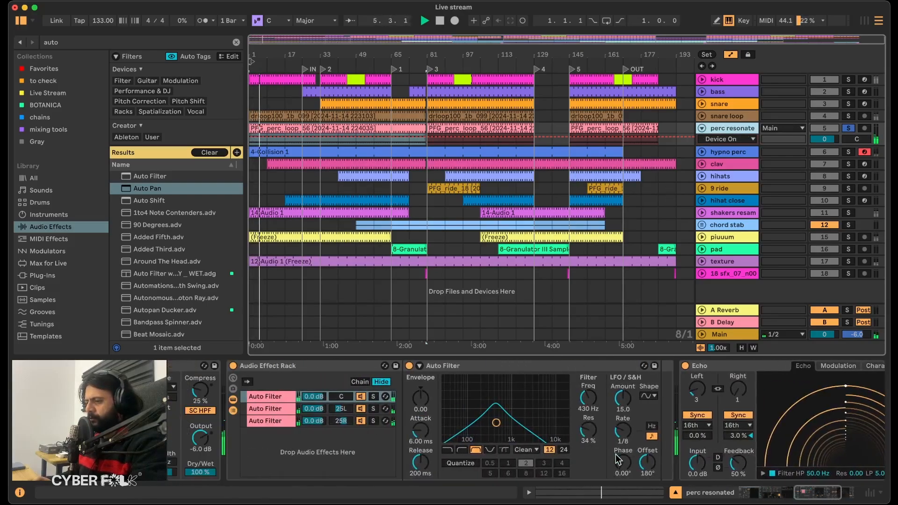
left_click(308, 365)
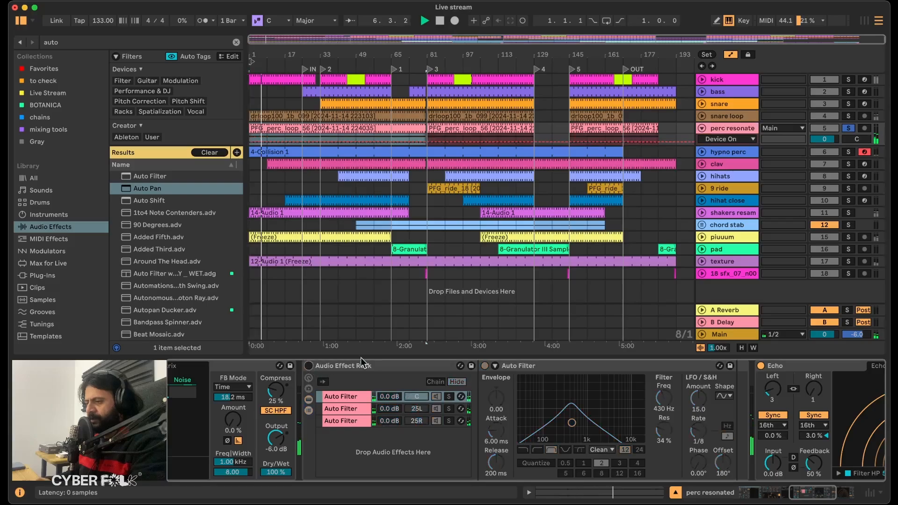
left_click(406, 367)
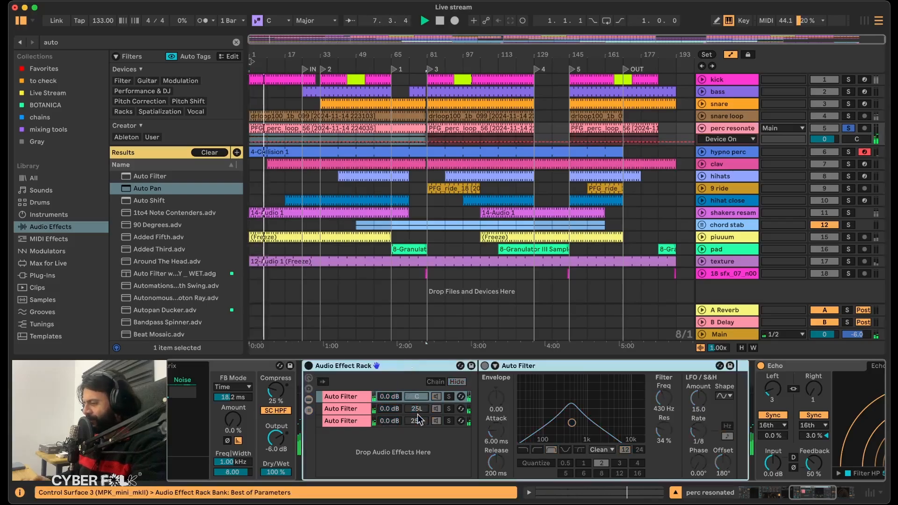
Examine the filter and LFO settings of the rack's centre, 25L and 25R Auto Filter chains.
left_click(361, 397)
left_click(357, 408)
left_click(349, 398)
left_click(347, 407)
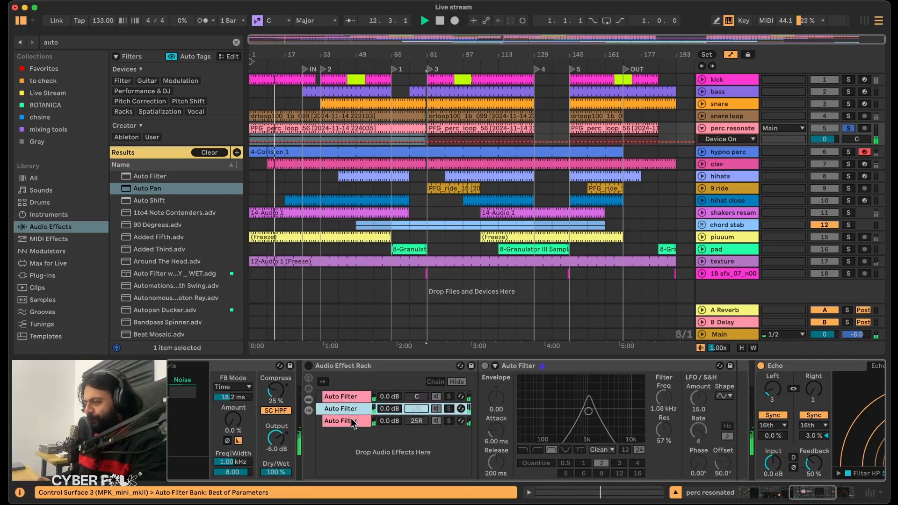
left_click(353, 421)
left_click(345, 405)
left_click(348, 397)
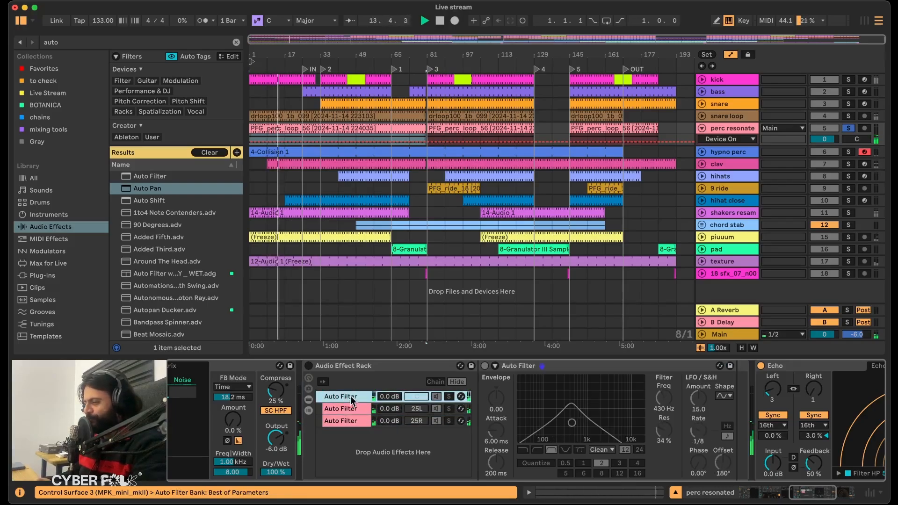
Examine the devices surrounding the bypassed rack on the perc resonated track, from Roar through to Echo.
scroll(532, 396, "right", 6)
scroll(468, 388, "left", 20)
scroll(276, 389, "right", 10)
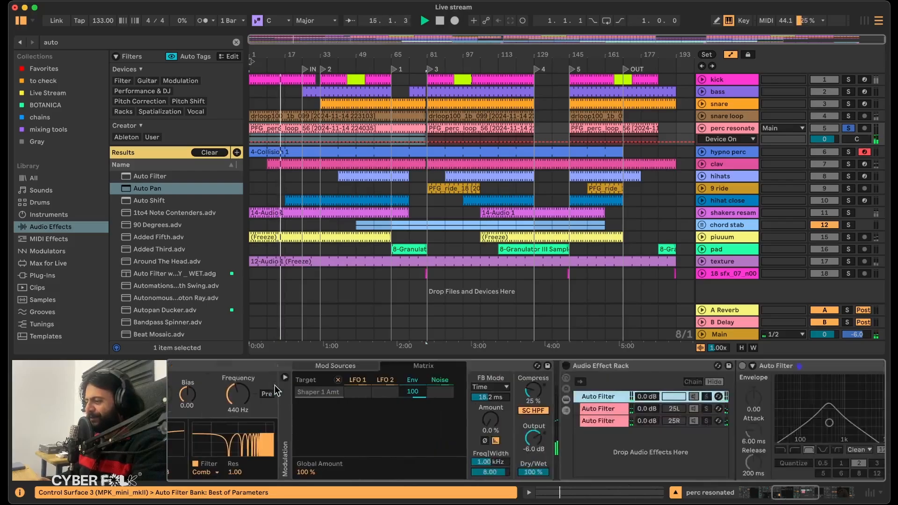
scroll(277, 391, "right", 8)
left_click(278, 365)
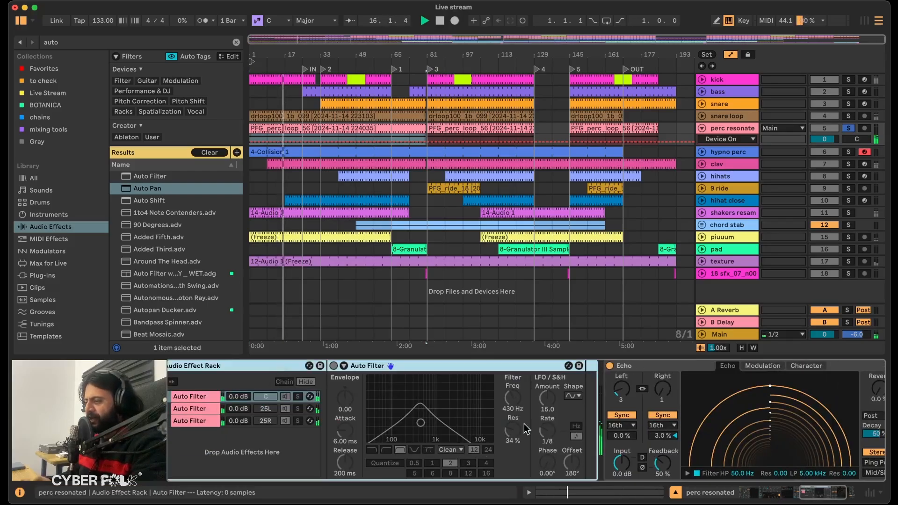
scroll(647, 416, "right", 3)
scroll(409, 444, "left", 10)
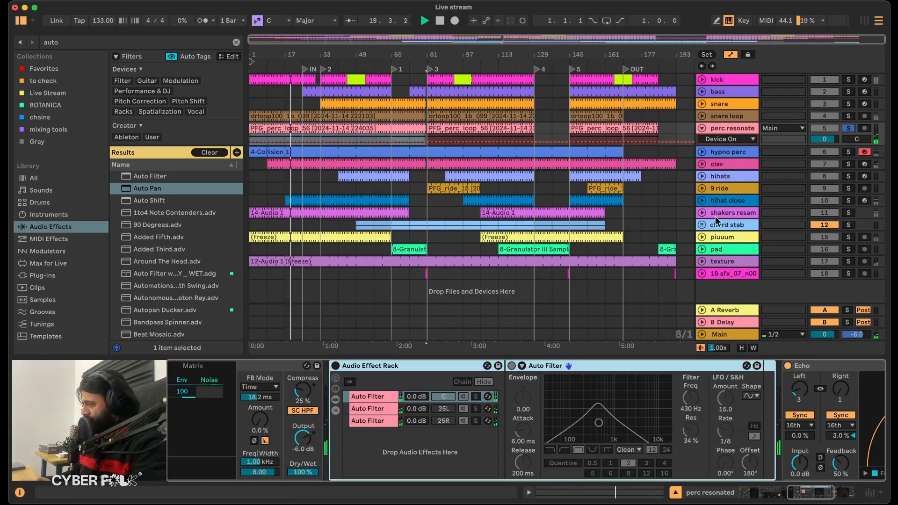
Examine the two-chain Auto Filter rack on the piuuum track and return to the perc resonated track's devices.
left_click(717, 236)
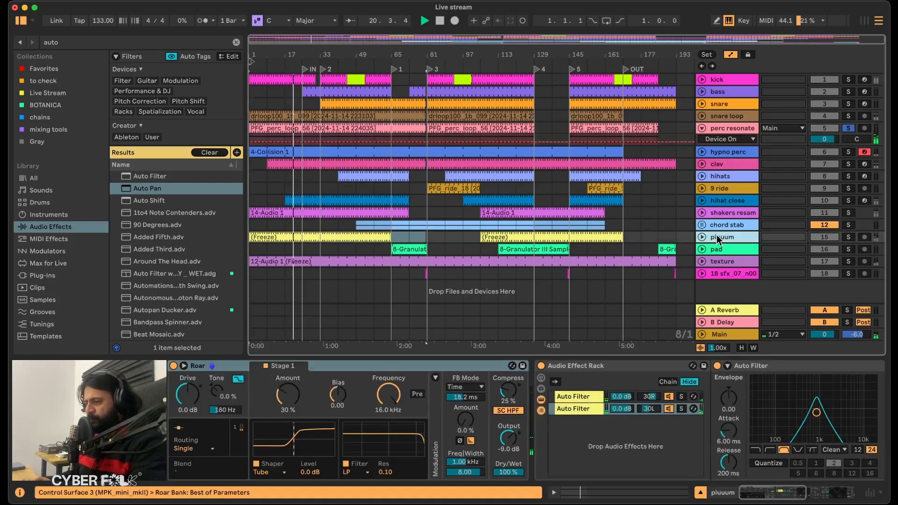
scroll(719, 370, "right", 5)
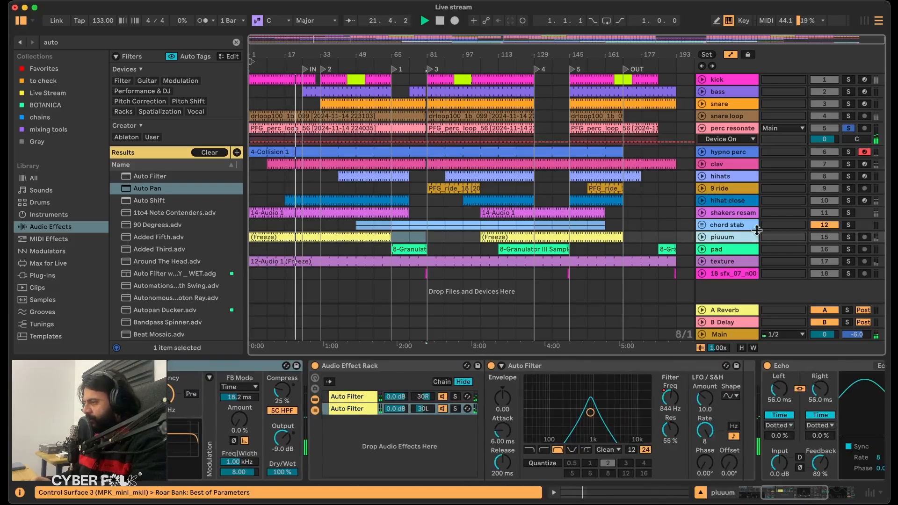
left_click(730, 128)
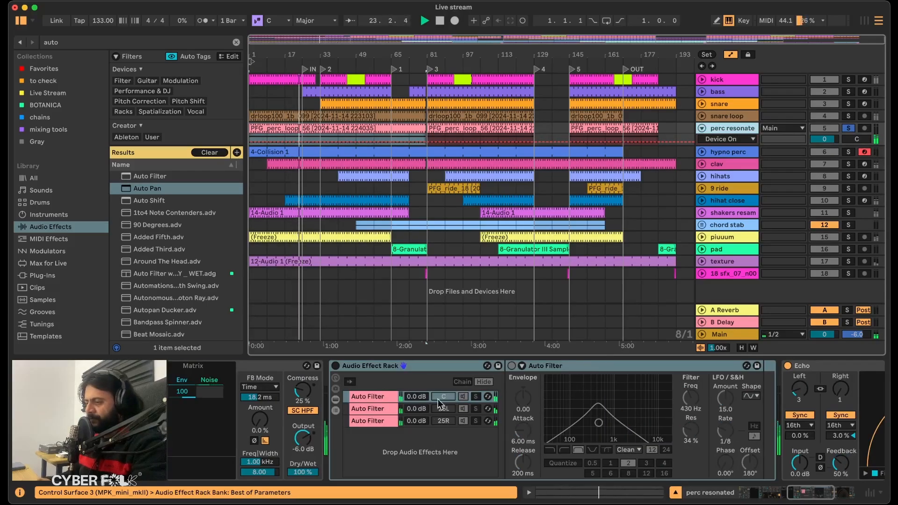
Re-enable the perc resonated track's Auto Filter rack and mute its centre-panned chain.
left_click(362, 410)
left_click(367, 418)
left_click(372, 408)
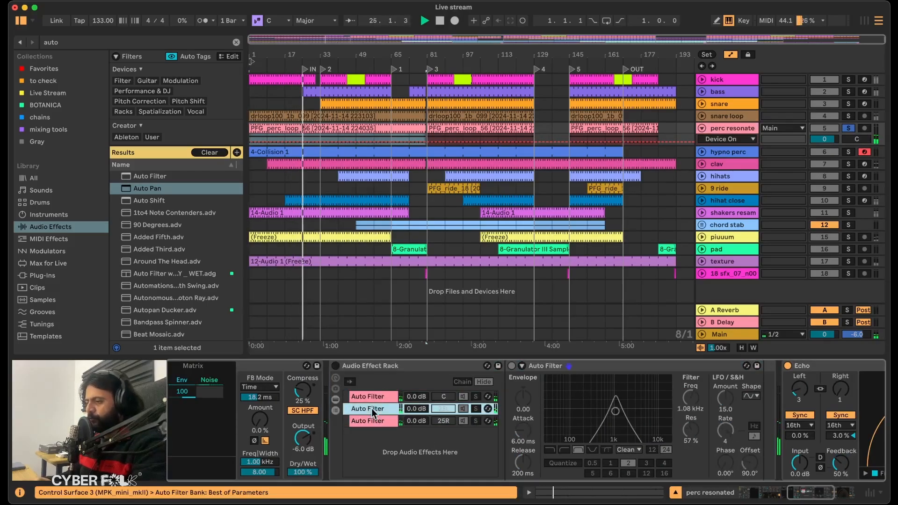
left_click(336, 367)
left_click(464, 396)
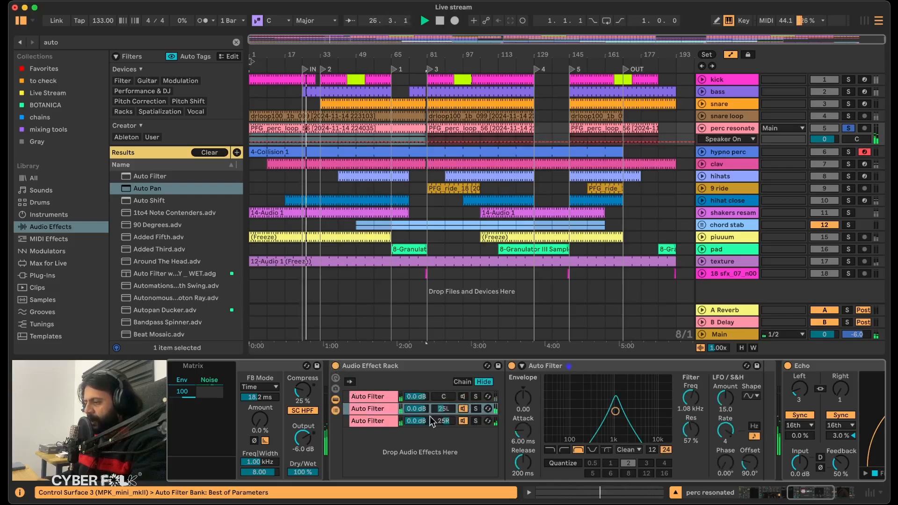
Compare the Auto Filter settings of the 25L and 25R chains while listening without the centre chain.
left_click(381, 421)
left_click(376, 410)
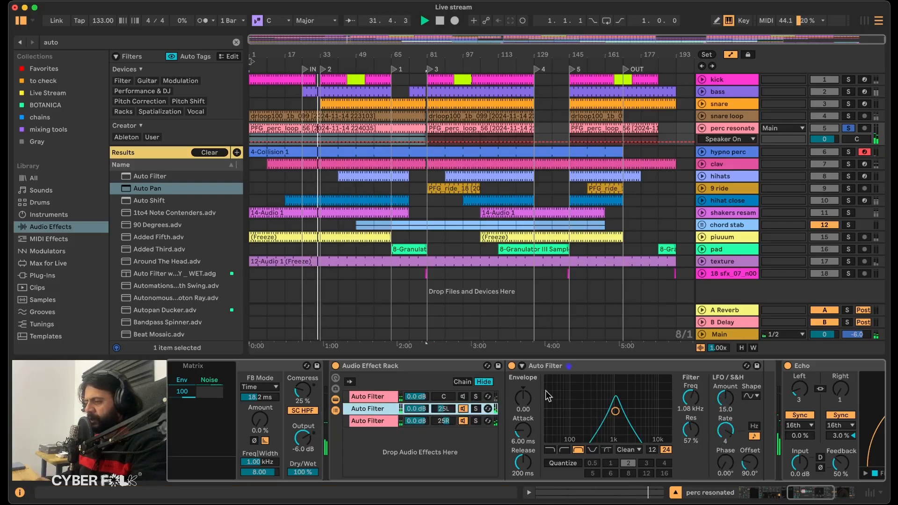
left_click(385, 421)
Solo the centre Auto Filter chain, raise its LFO amount to 22.4, and bring all three chains back into playback.
left_click(370, 396)
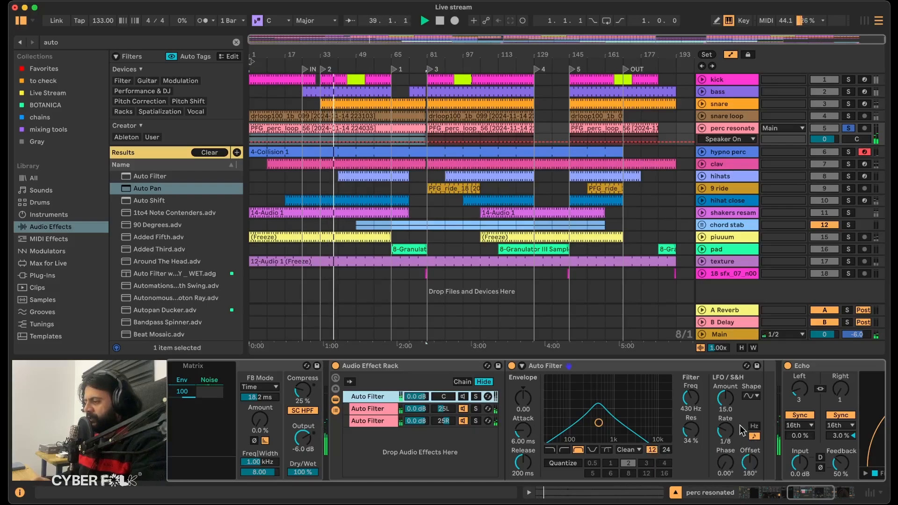
left_click(725, 431)
left_click(476, 396)
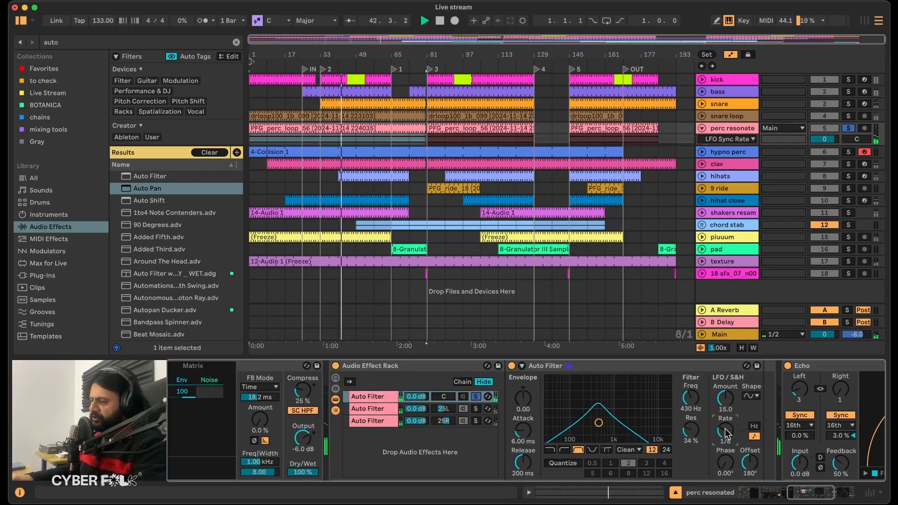
left_click_drag(725, 434, 726, 392)
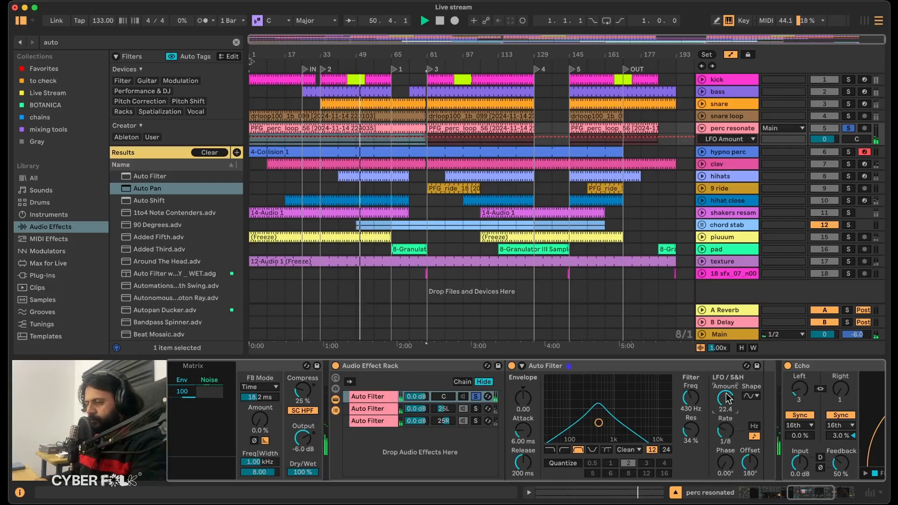
left_click(464, 396)
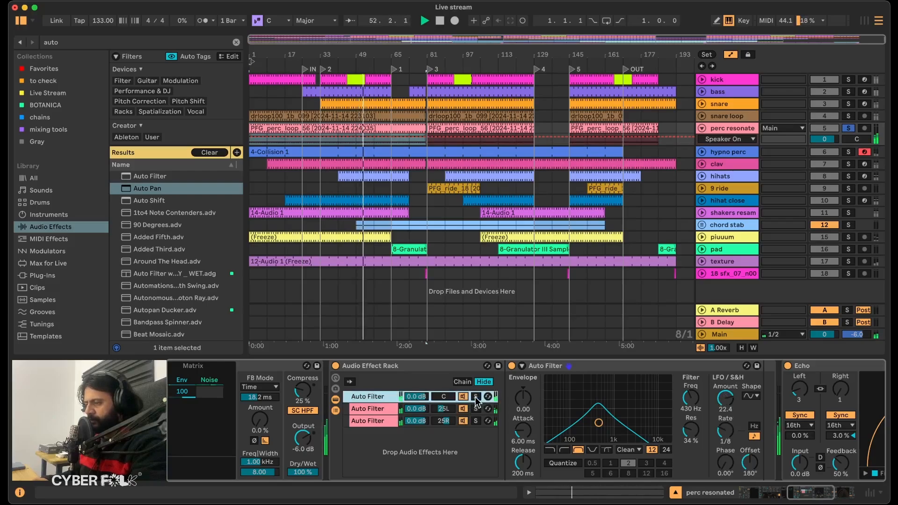
Set the volumes of the 25L and 25R Auto Filter chains to -3 dB each.
left_click(412, 409)
type("-3")
key("Return")
left_click(414, 421)
type("-3")
key("Return")
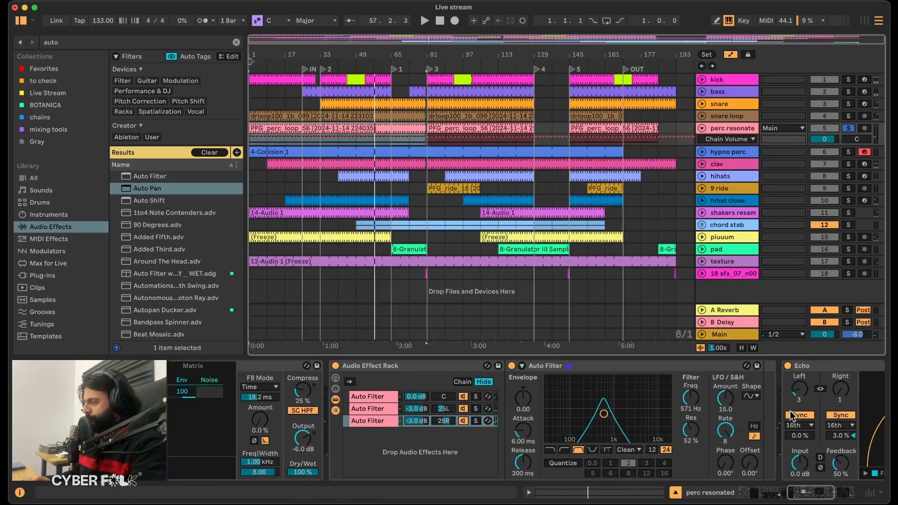
Set the Echo Dry/Wet on the perc resonated track to 26% and listen from the start of the arrangement.
scroll(786, 414, "right", 6)
scroll(745, 420, "left", 14)
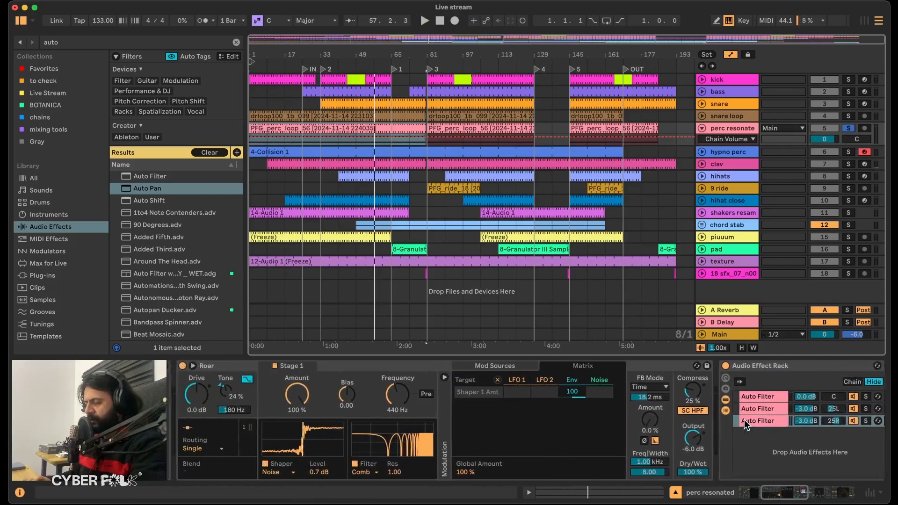
scroll(744, 420, "right", 12)
left_click(794, 466)
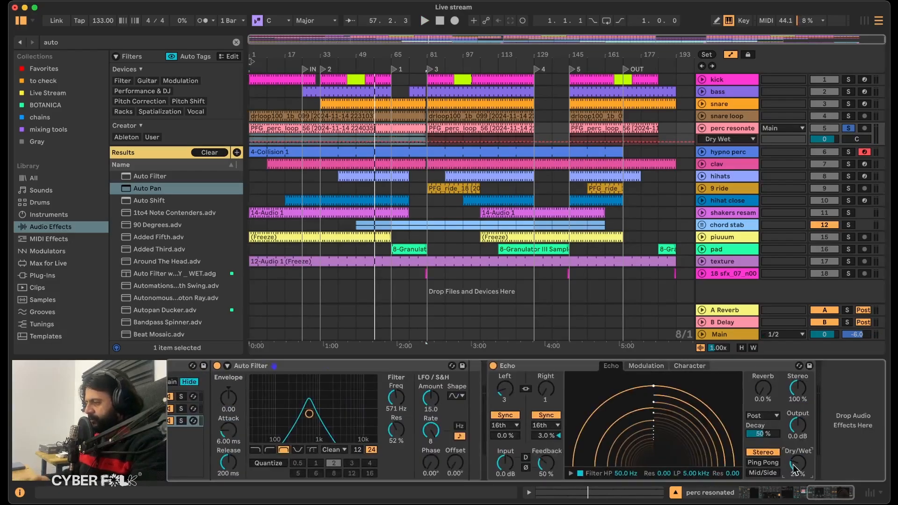
key("space")
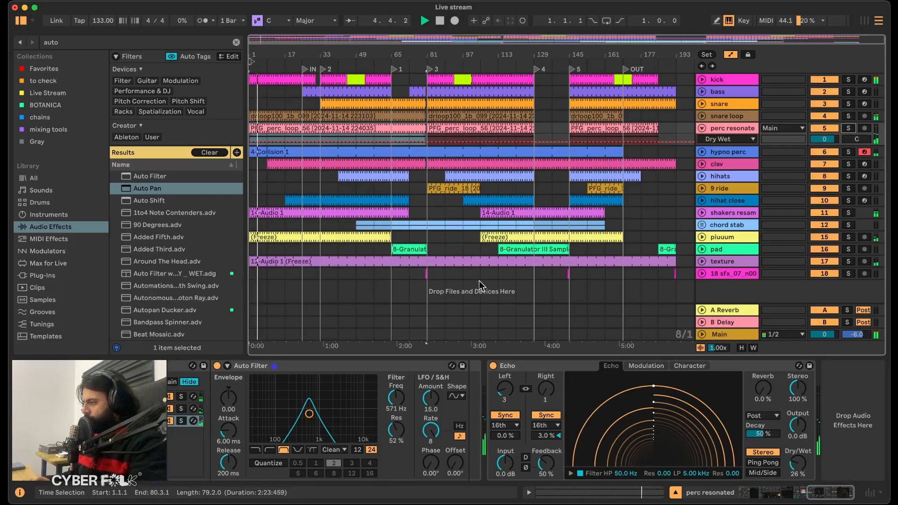
Solo the piuuum track, reveal its Track Volume automation and add an automation point at about bar 33.
left_click(849, 237)
key("space")
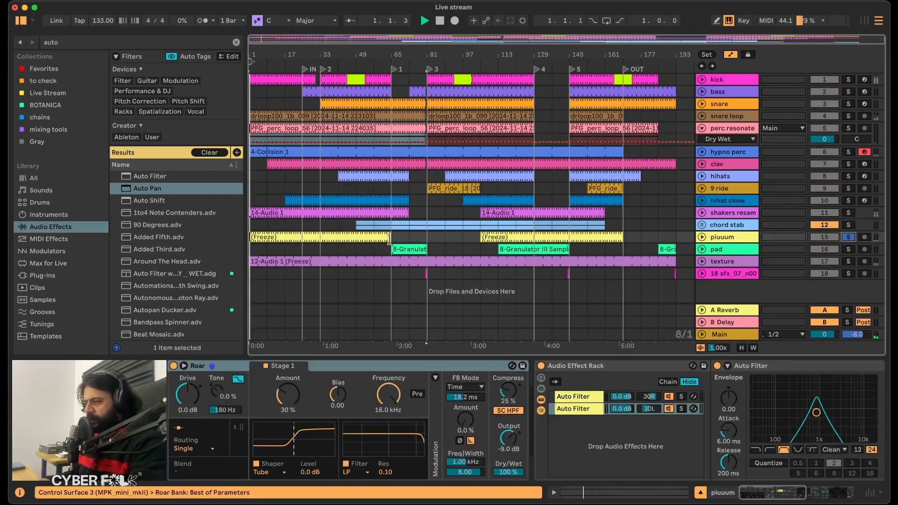
left_click(703, 237)
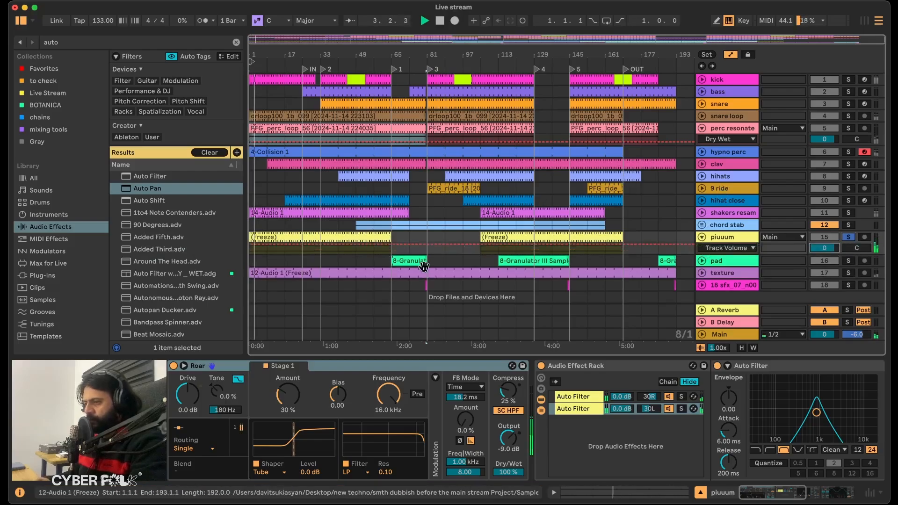
left_click(320, 243)
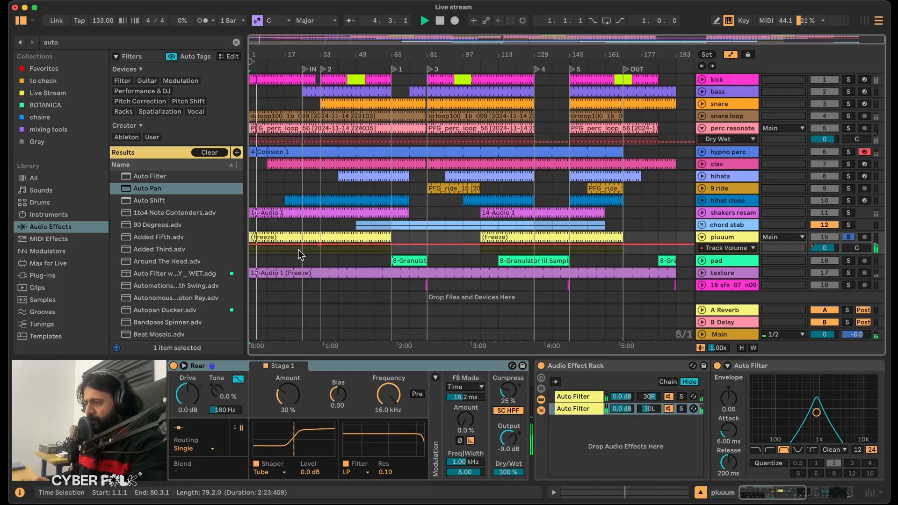
left_click(300, 238)
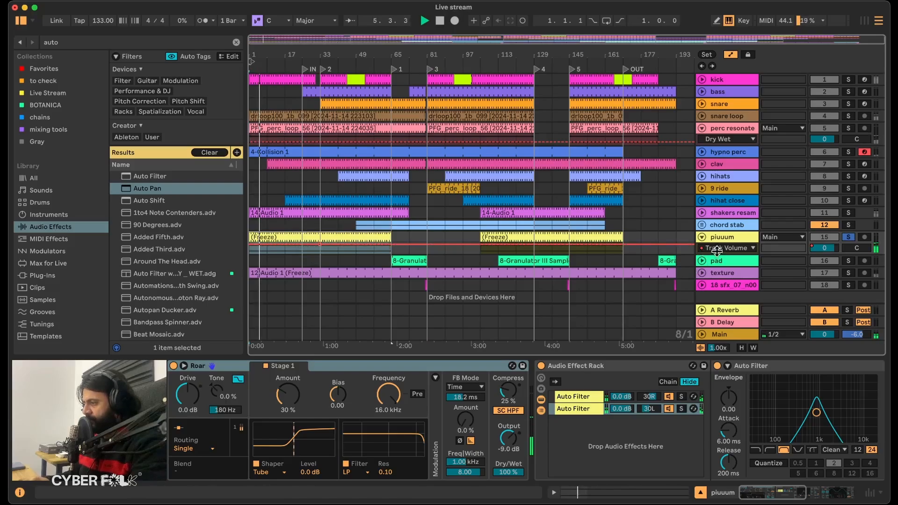
Enlarge the piuuum lane, draw a curved volume fade-in from bar 1 to about bar 33, and audition it in the full mix.
left_click_drag(717, 254, 717, 287)
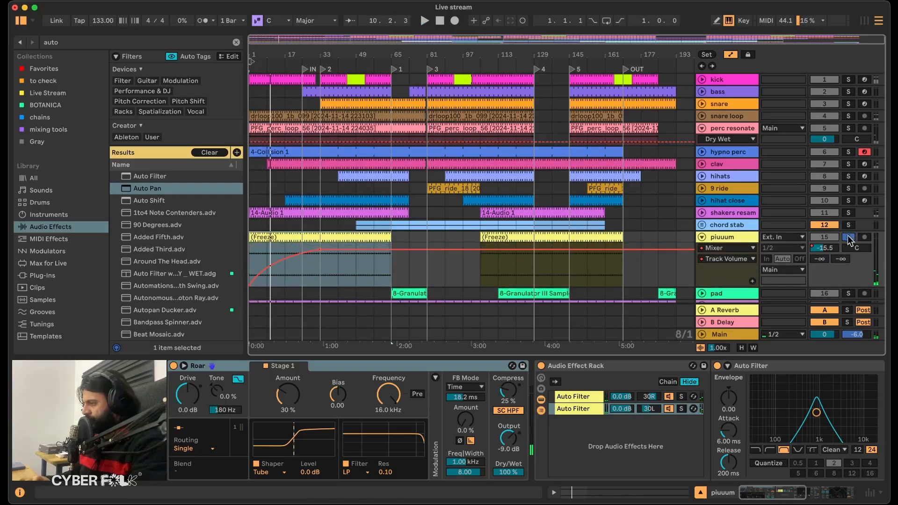
left_click(848, 238)
key("space")
key("space")
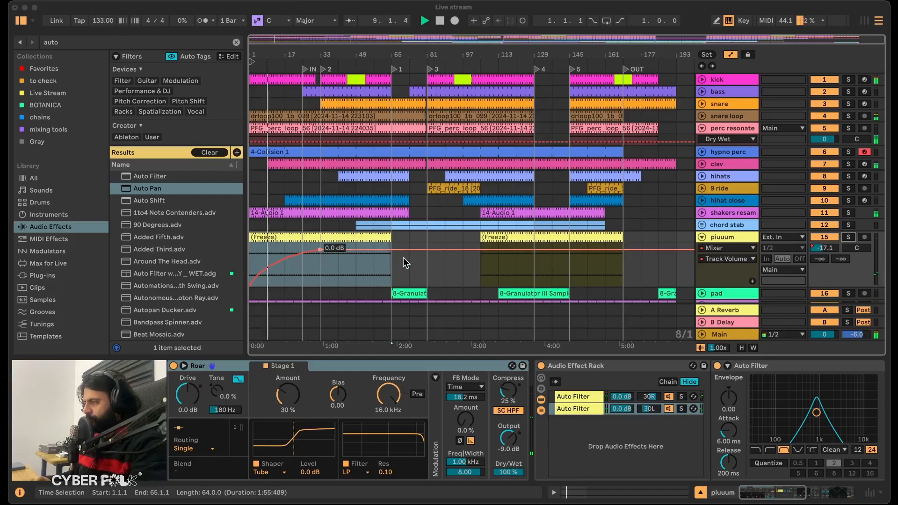
Fold away the perc resonated automation lane, then solo the hypno perc track and play it from the start.
left_click(734, 128)
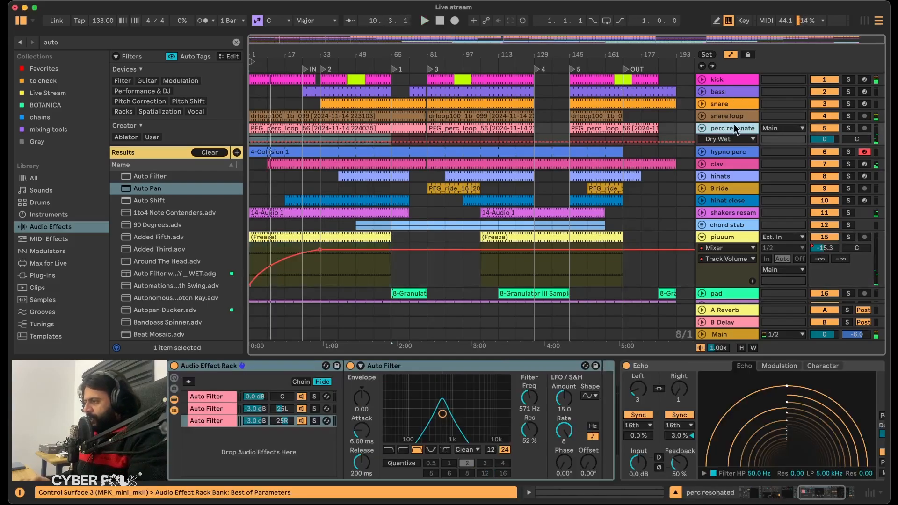
left_click(702, 129)
left_click(720, 138)
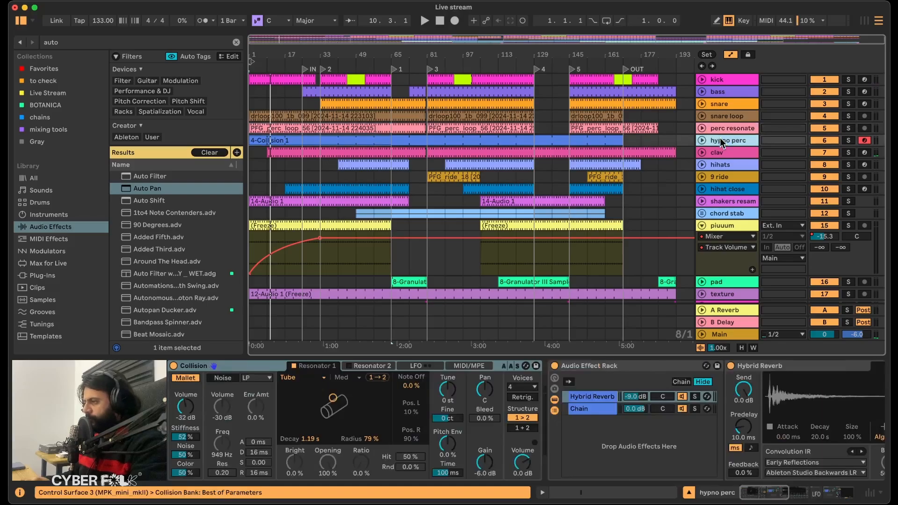
scroll(592, 425, "right", 5)
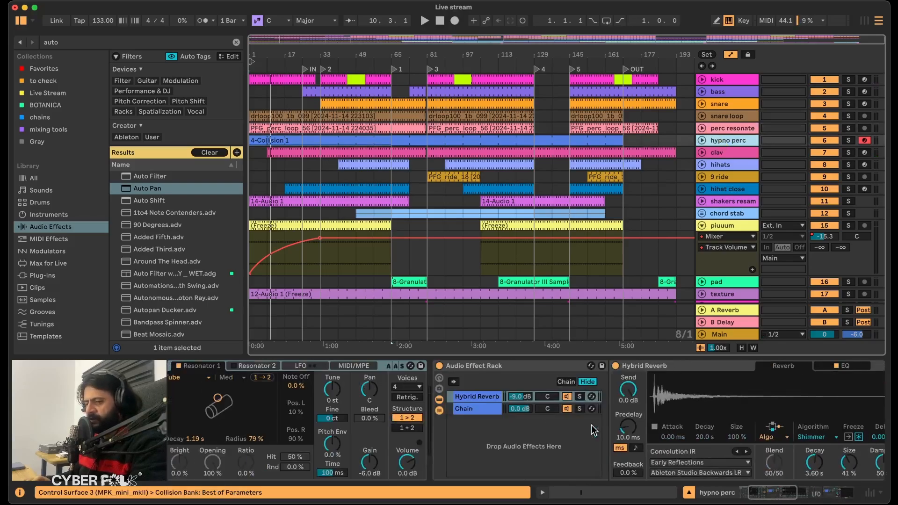
scroll(591, 425, "left", 5)
left_click(847, 140)
key("space")
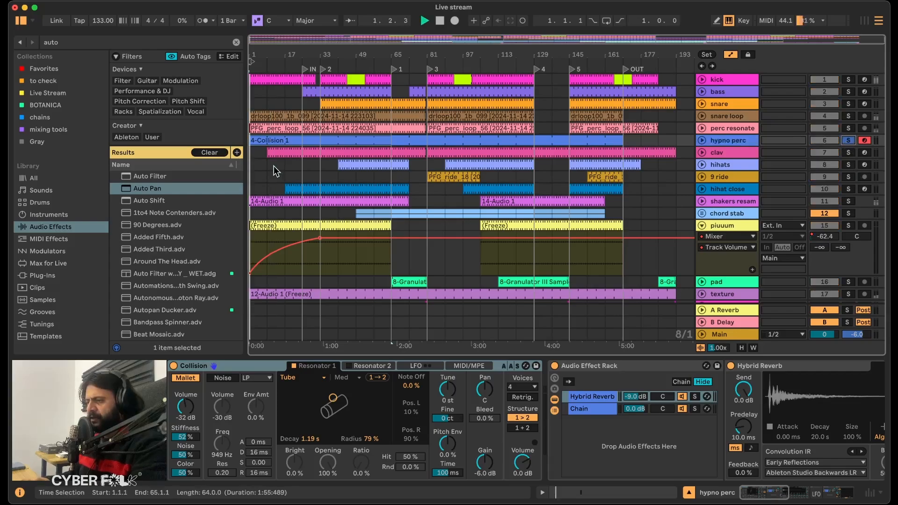
left_click(269, 140)
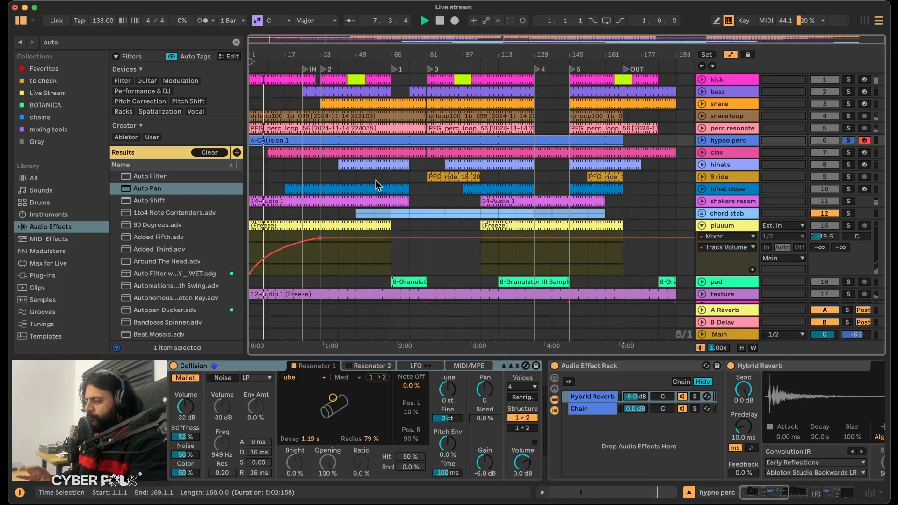
Examine the hypno perc effect chain and Collision's Noise, Resonator 2, LFO and MIDI/MPE settings.
scroll(583, 478, "right", 5)
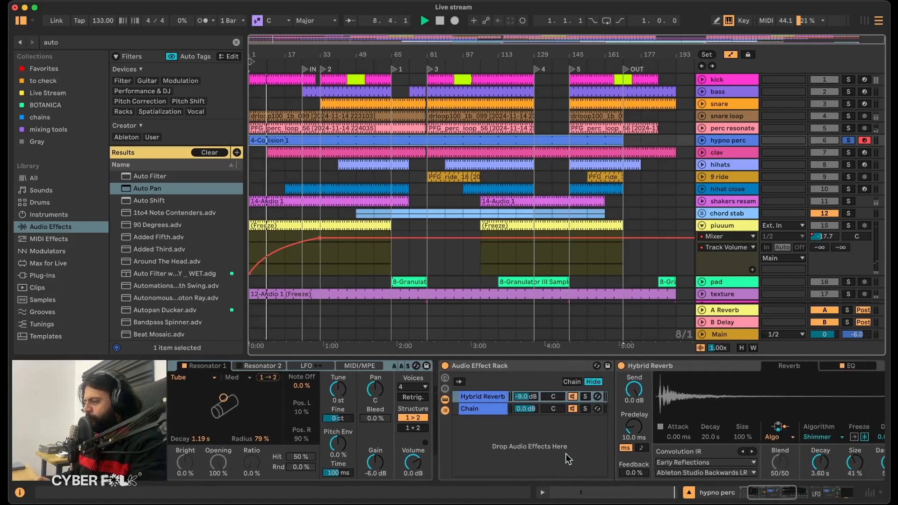
scroll(576, 468, "right", 5)
scroll(646, 425, "left", 8)
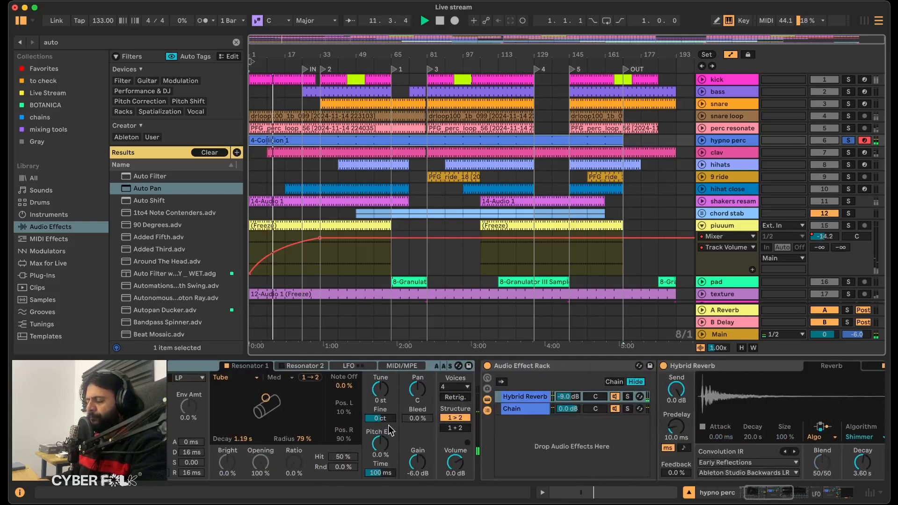
scroll(269, 403, "left", 3)
left_click(242, 366)
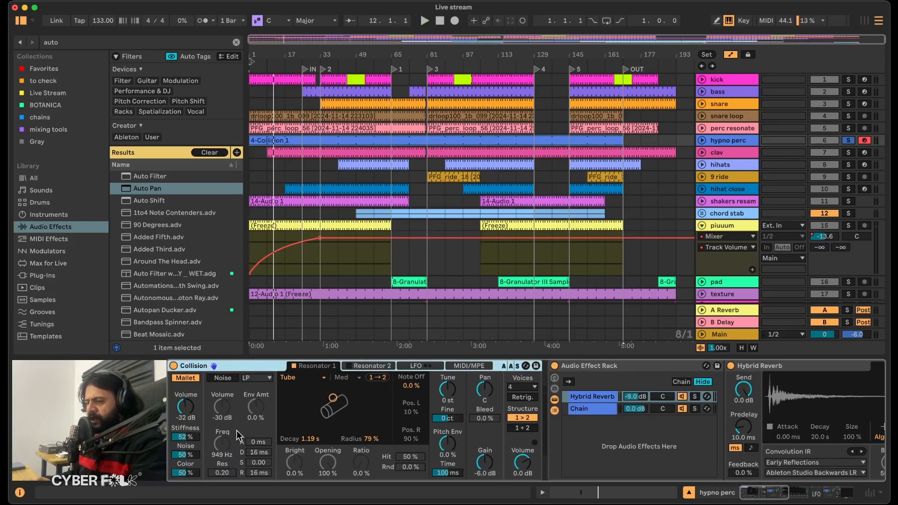
left_click(223, 378)
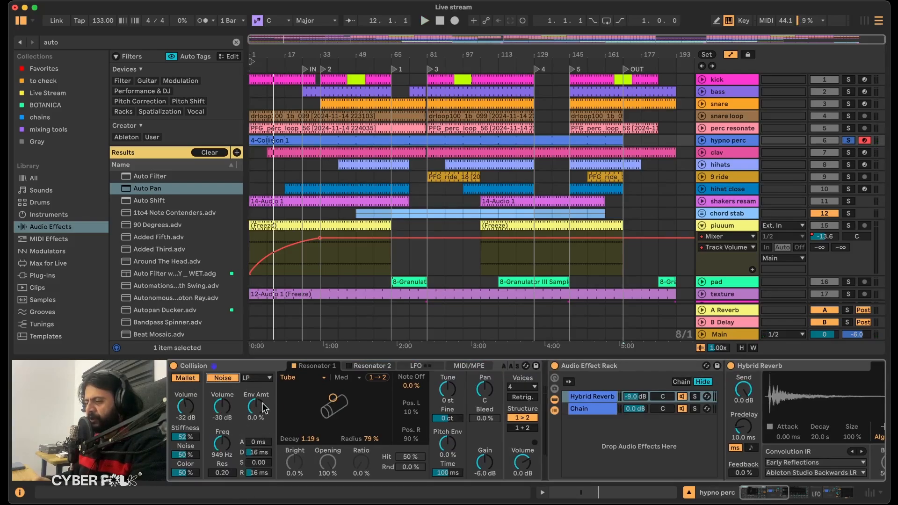
left_click(224, 376)
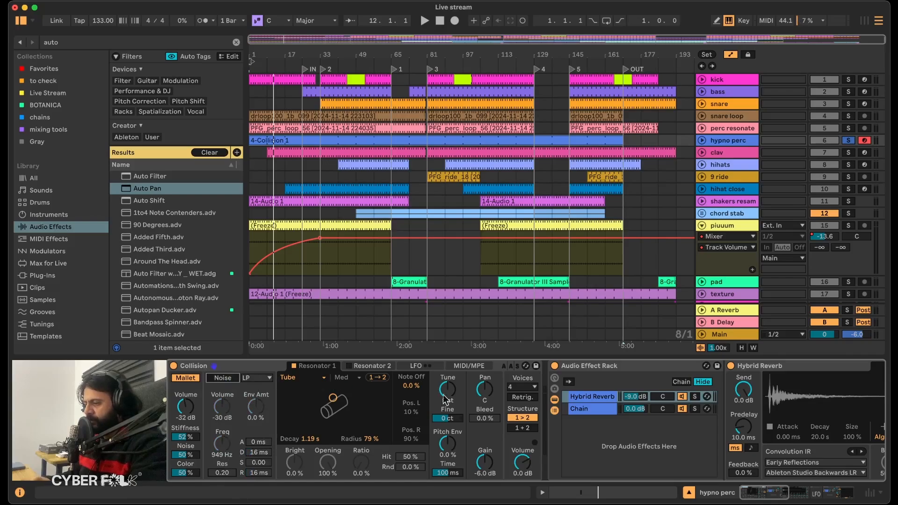
left_click(371, 365)
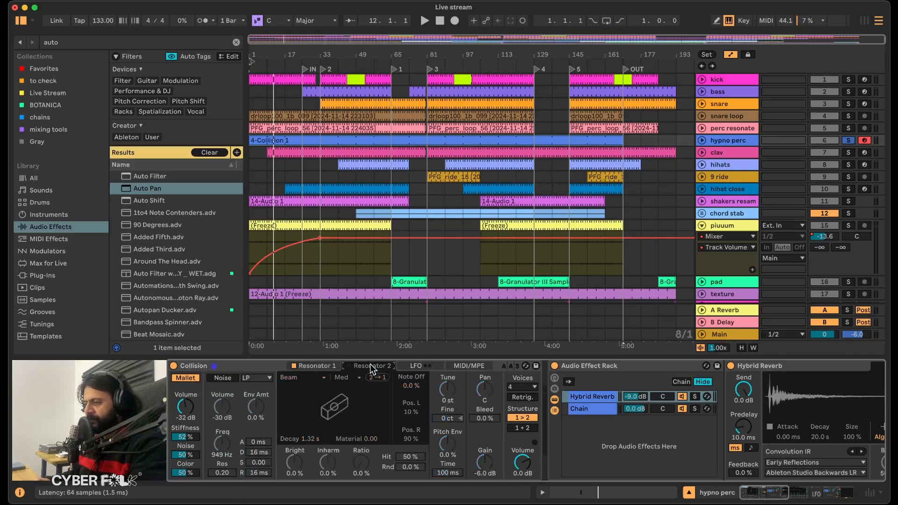
left_click(417, 365)
left_click(480, 367)
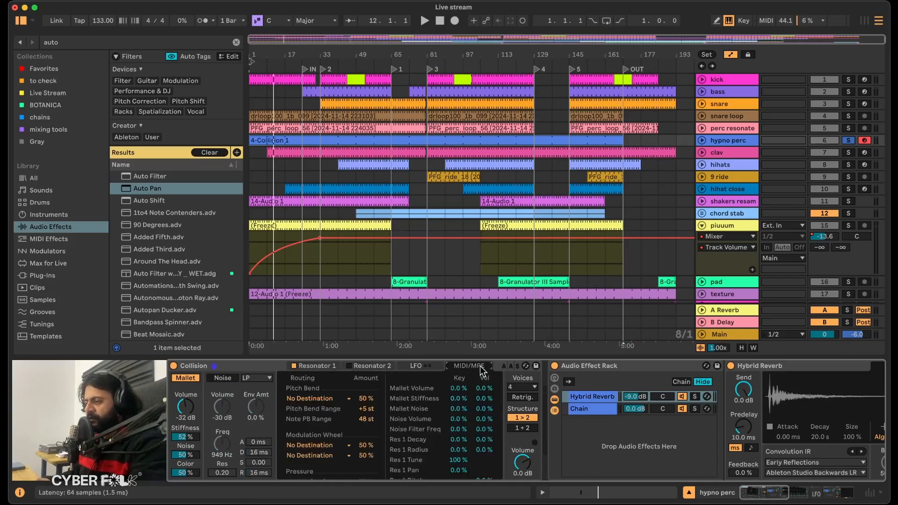
left_click(322, 370)
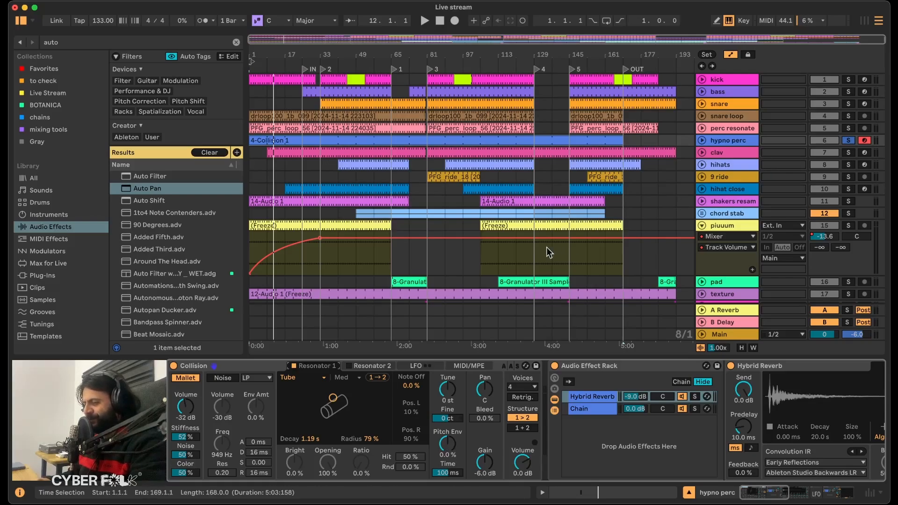
Set Collision Resonator 1's Pitch Env to -30% and its Time to 255 ms while listening to the opening bars.
left_click_drag(454, 442, 449, 443)
key("space")
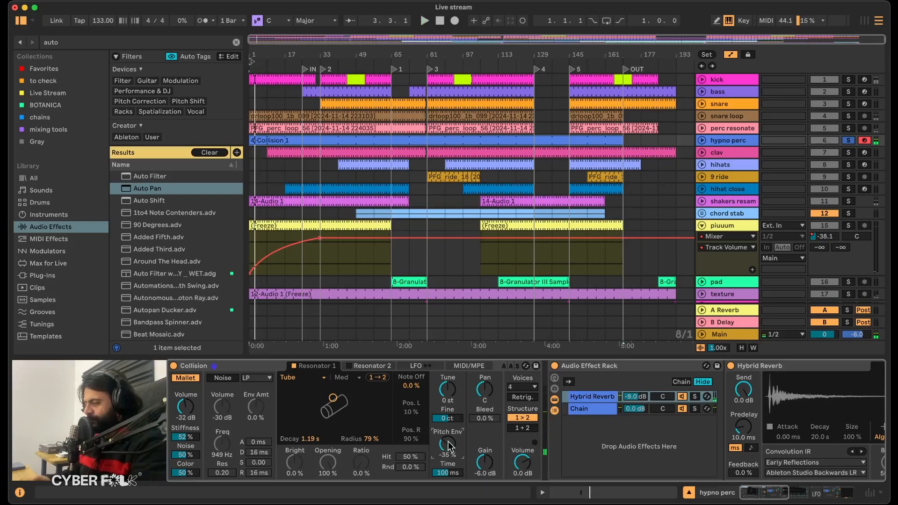
left_click_drag(283, 52, 283, 70)
left_click_drag(283, 70, 283, 89)
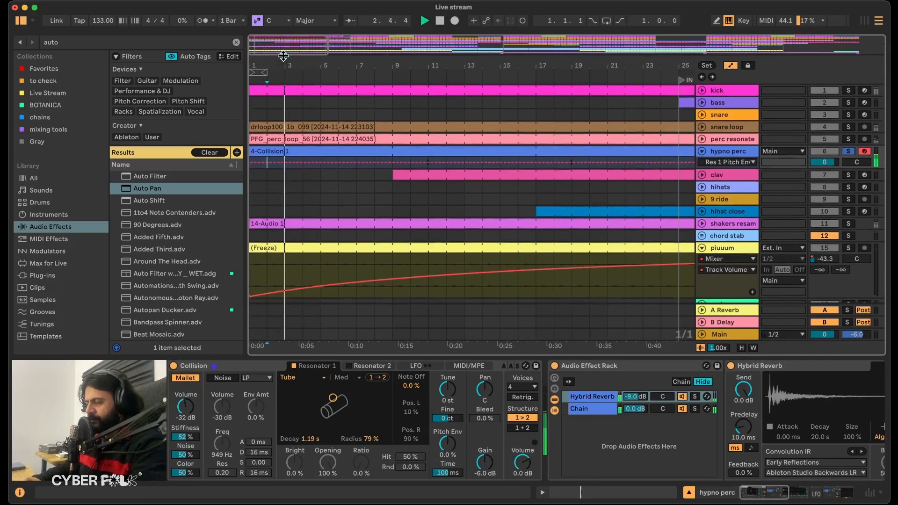
key("space")
left_click(445, 441)
type("-30")
key("Return")
key("space")
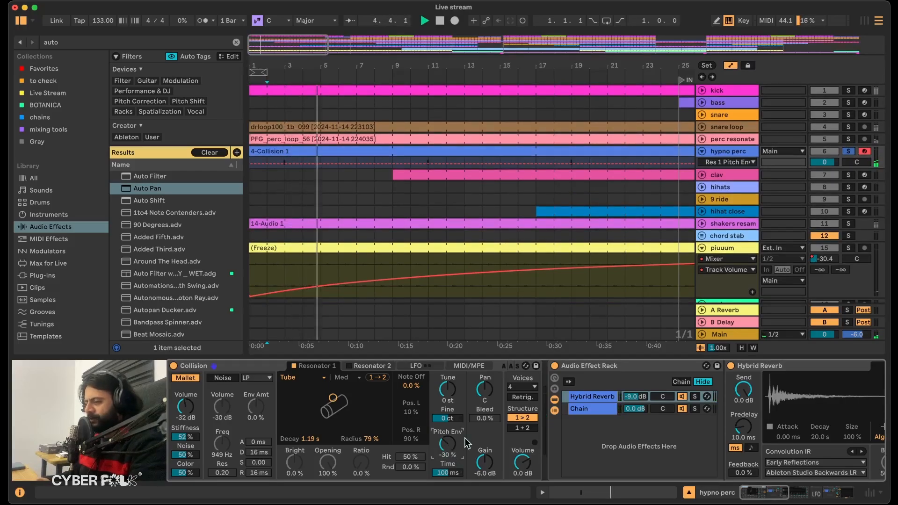
left_click_drag(444, 473, 444, 459)
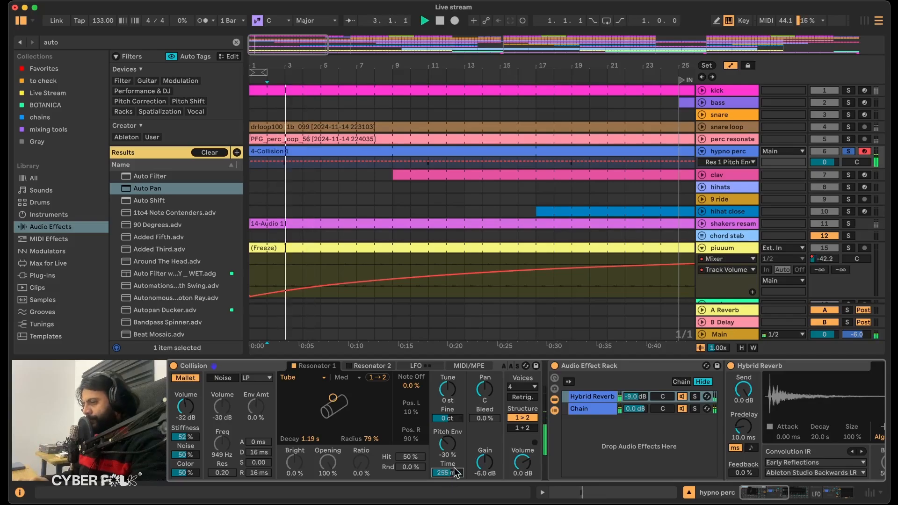
Enable Collision's Resonator 2, change its type to Membrane and lower its gain to -12 dB during playback.
left_click(350, 366)
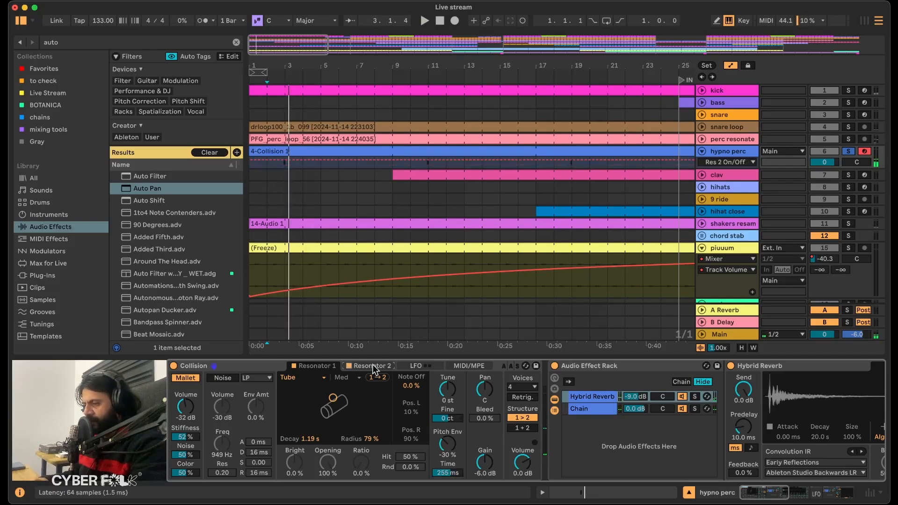
left_click(363, 369)
left_click(296, 374)
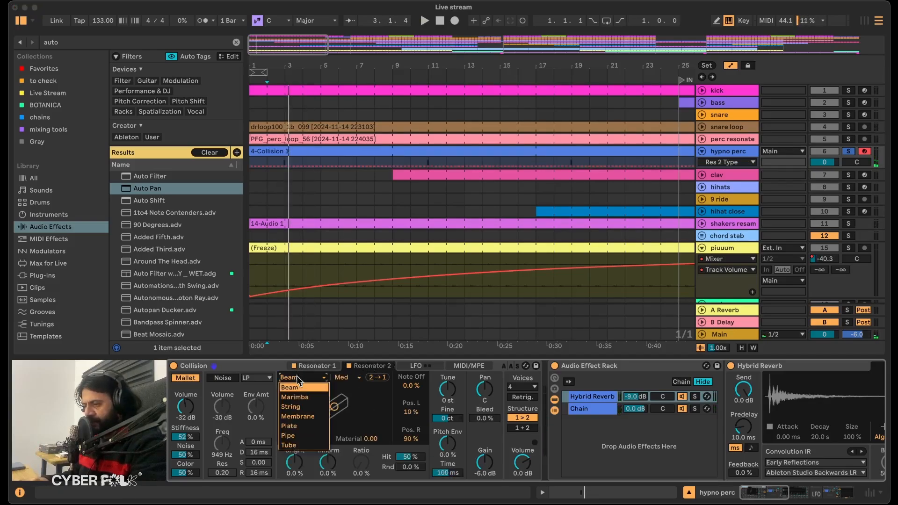
left_click(304, 414)
key("space")
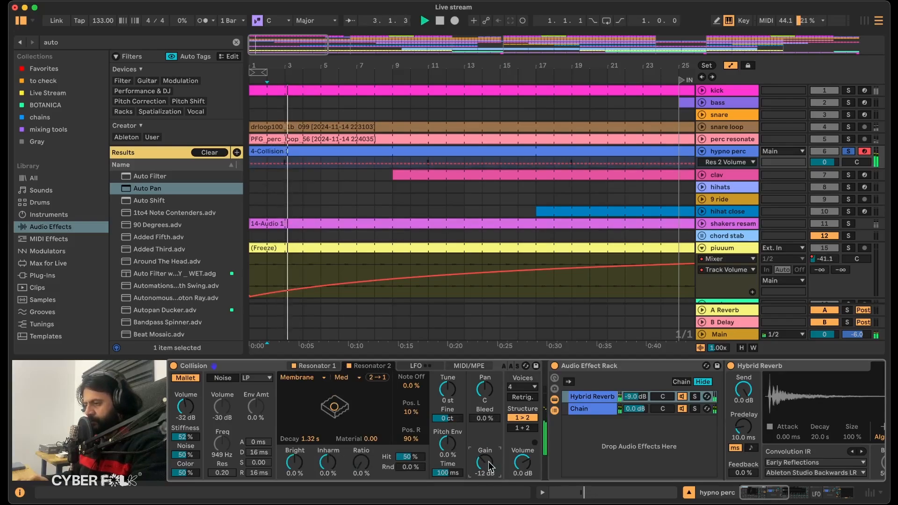
Unsolo hypno perc, then set Collision's output volume to -6 dB and Resonator 1's gain to -8.7 dB.
left_click(316, 364)
left_click(849, 151)
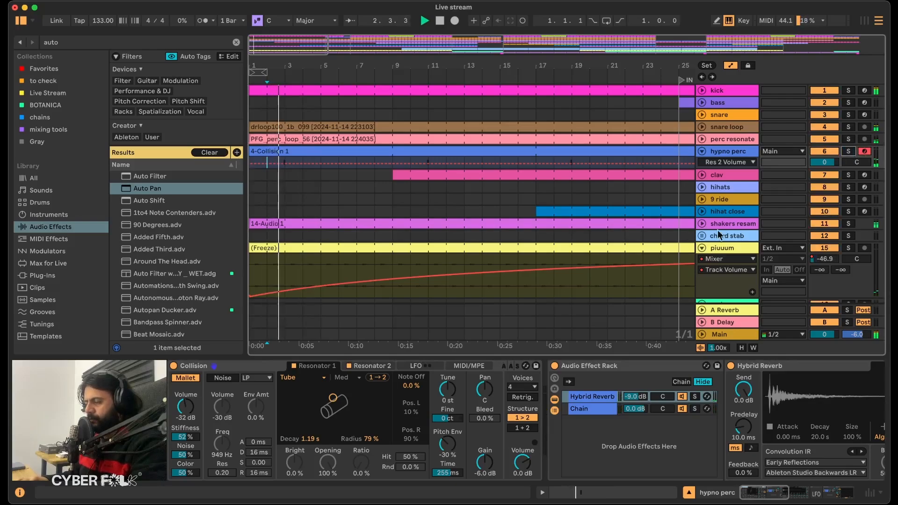
left_click(524, 463)
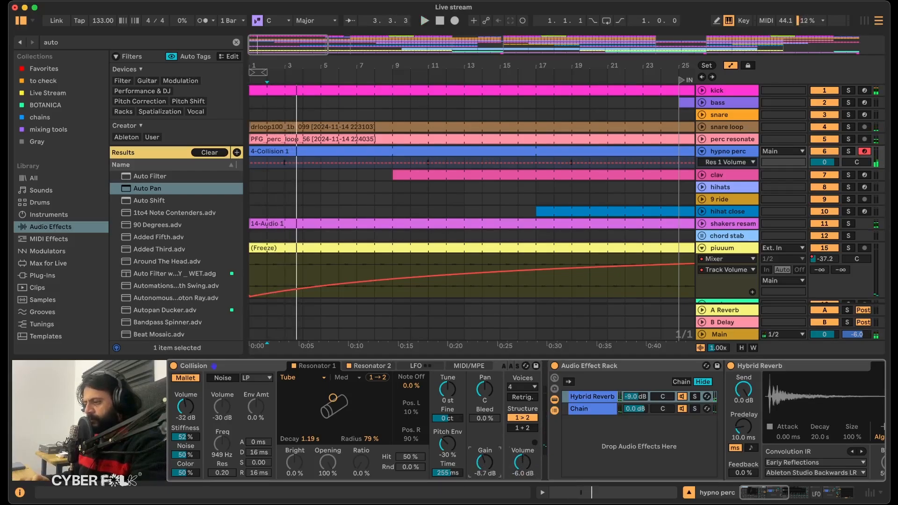
Set Resonator 2's gain to -21 dB and Collision's output volume to -4.7 dB while listening in the mix.
left_click(369, 366)
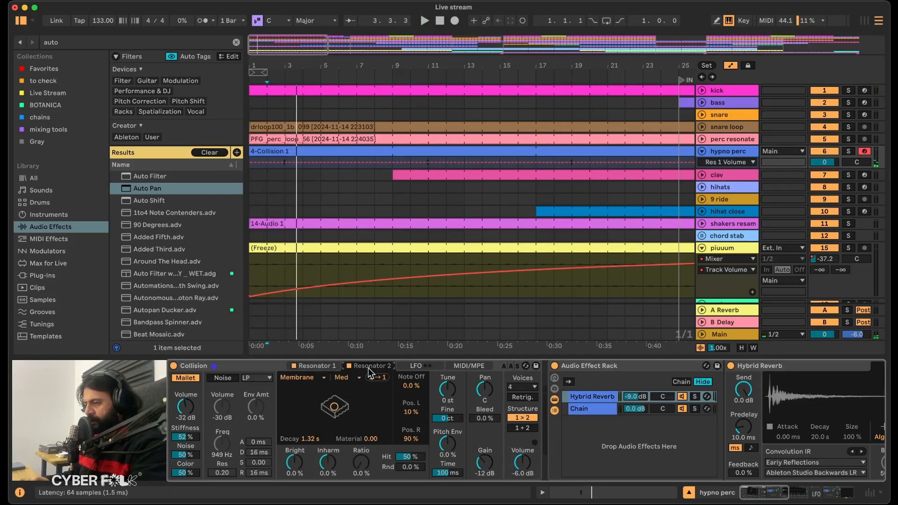
left_click(491, 463)
type("-15 dB")
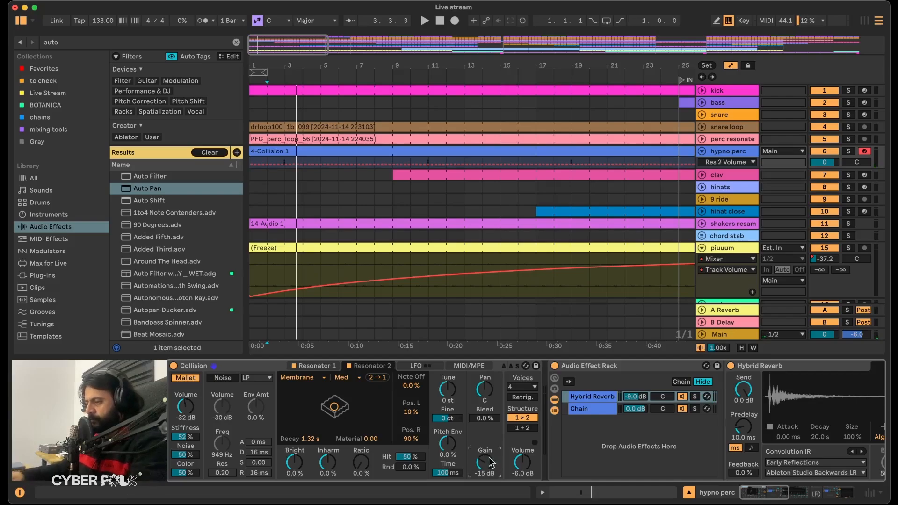
key("space")
left_click_drag(519, 462, 519, 461)
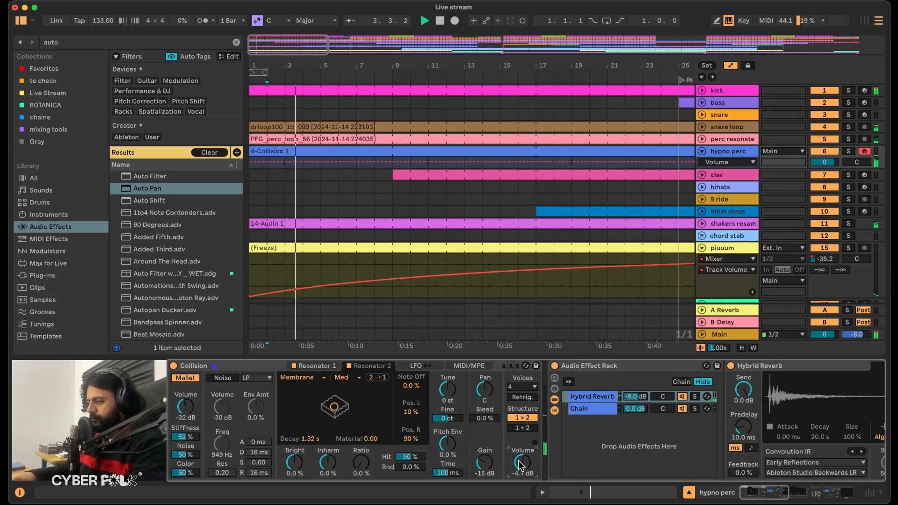
left_click(478, 463)
type("-21")
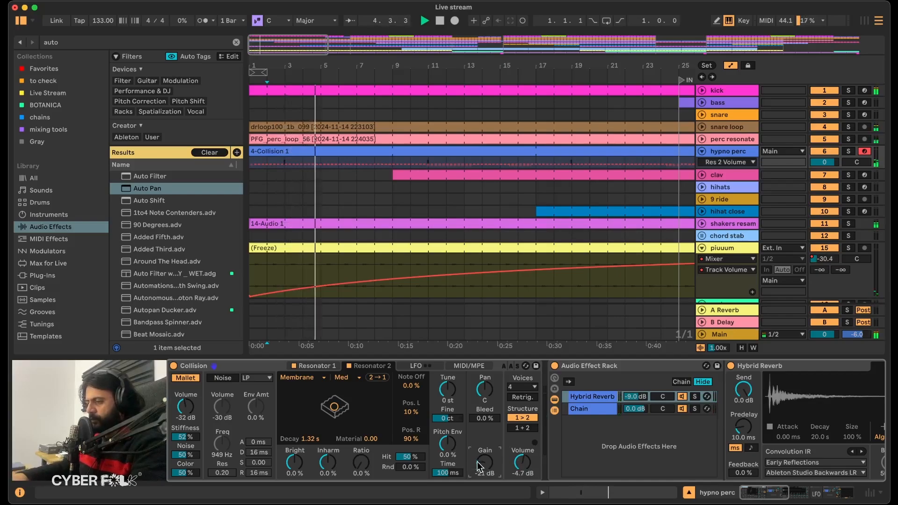
Raise Collision's output volume to -2.8 dB while listening to the arrangement from the start.
key("Return")
key("space")
key("space")
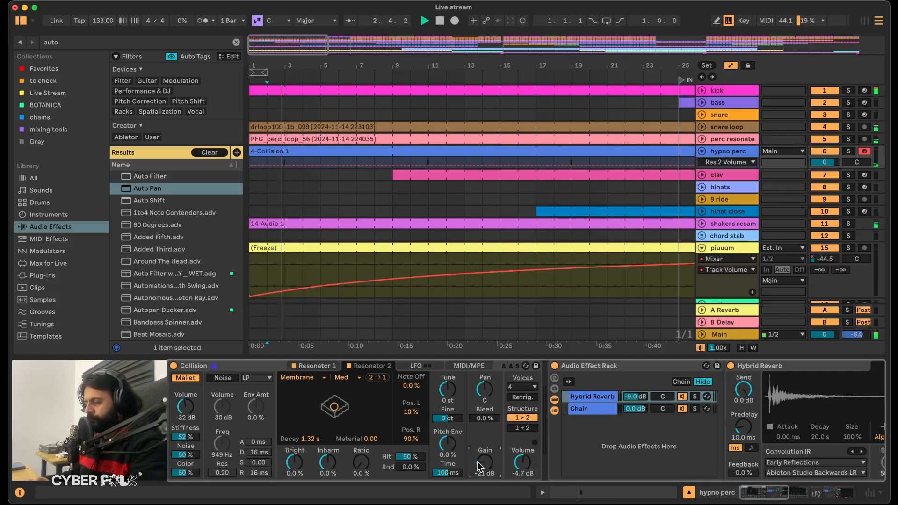
left_click_drag(519, 472, 531, 461)
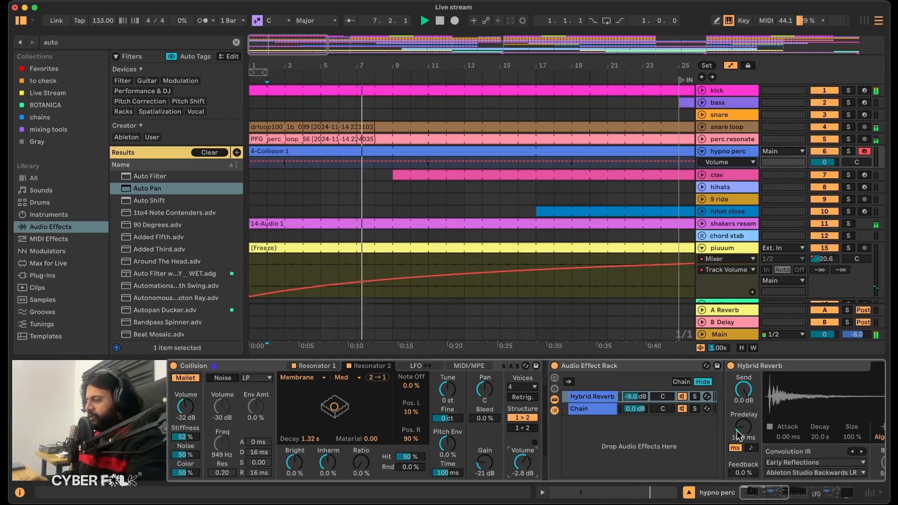
Examine the hypno perc effects chain, including Hybrid Reverb, LFO and Grain Delay, during playback, and collapse the track.
scroll(737, 431, "right", 10)
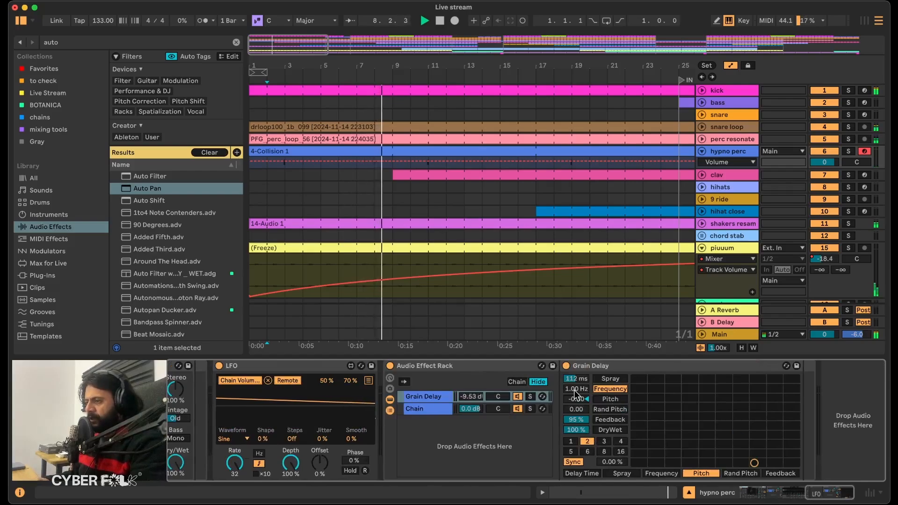
scroll(476, 435, "left", 1)
scroll(475, 435, "left", 8)
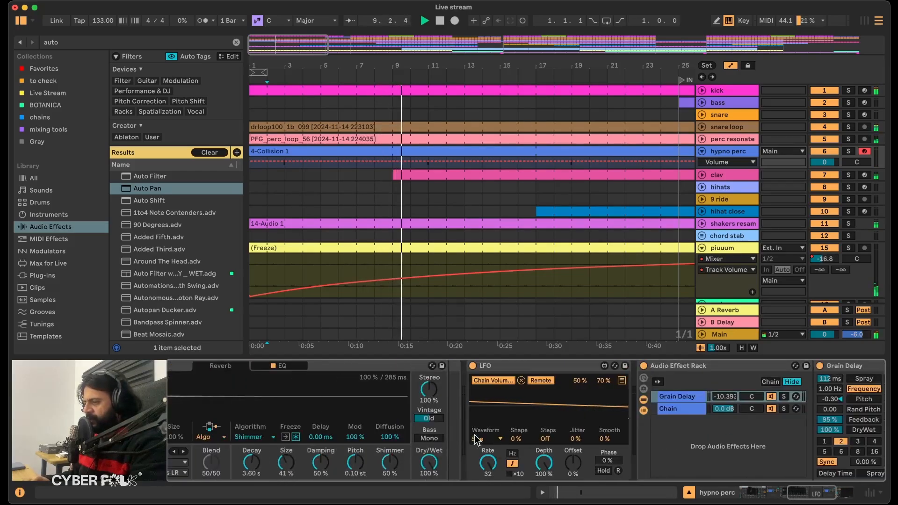
left_click(333, 367)
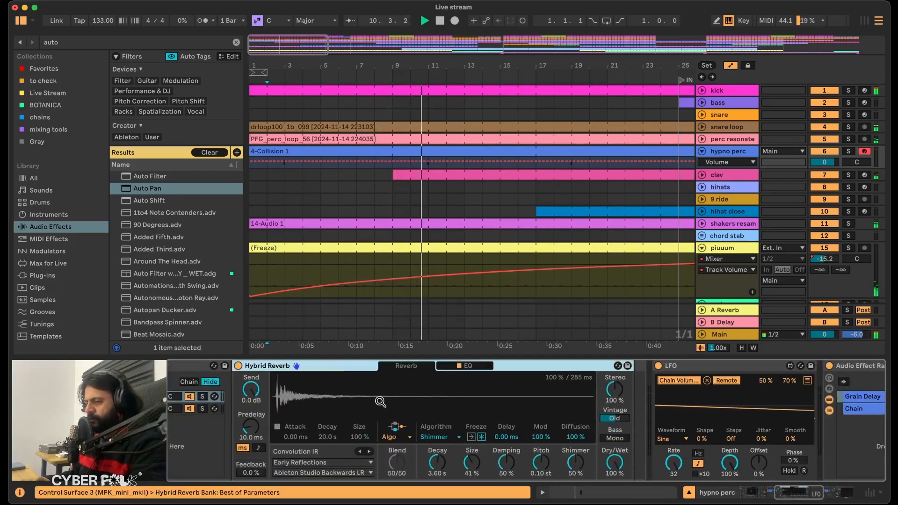
scroll(380, 401, "left", 8)
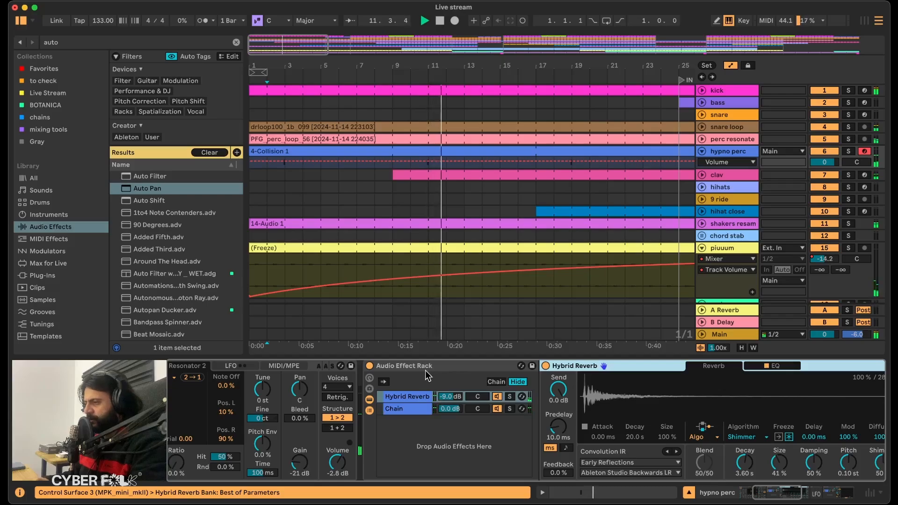
scroll(353, 428, "left", 6)
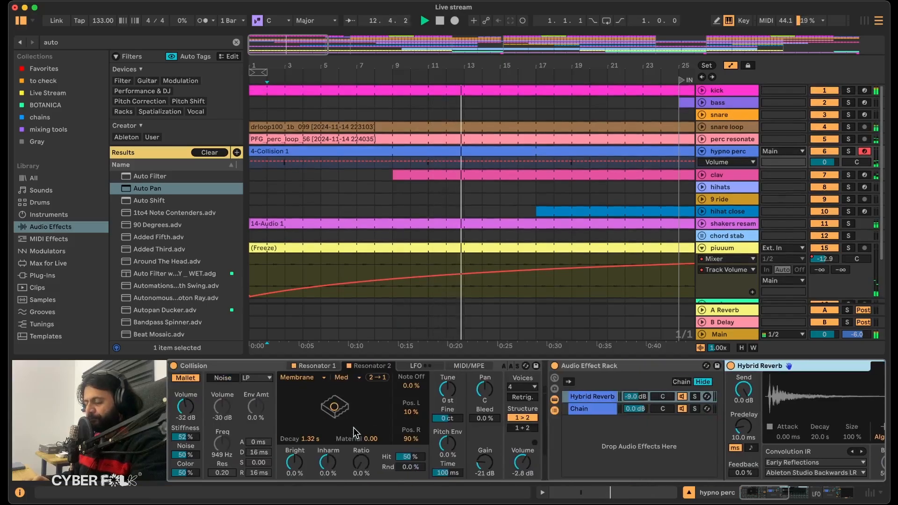
left_click(702, 151)
Solo the clav track, listen from bar 9 and examine its sampler, LFO, EQ Eight and Grain Delay devices.
left_click(414, 163)
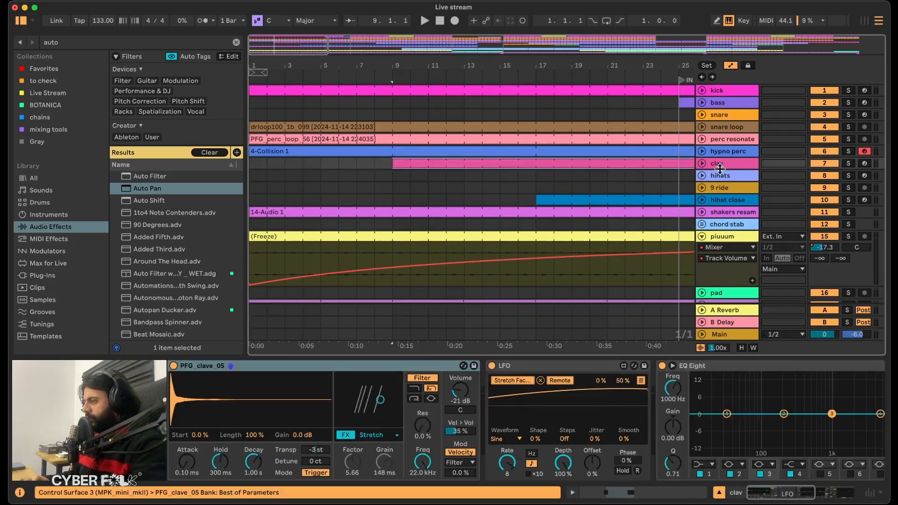
key("space")
left_click(710, 170)
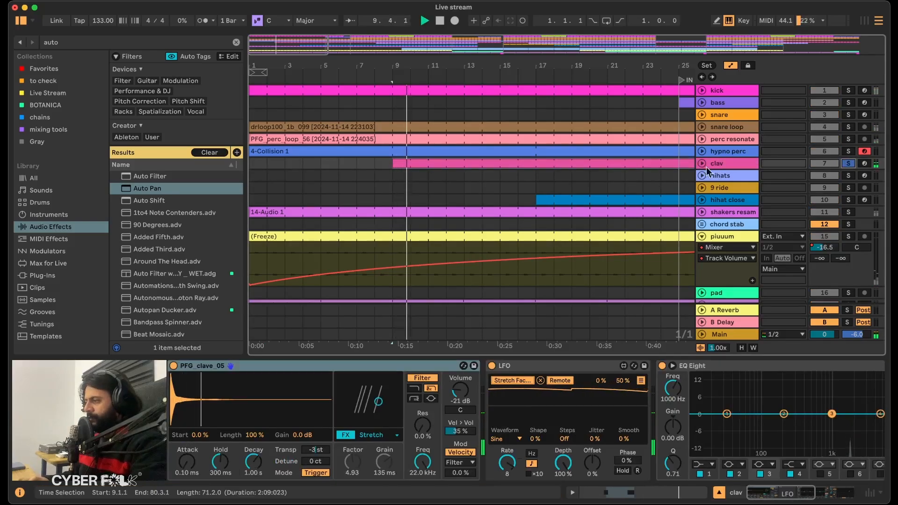
left_click(718, 163)
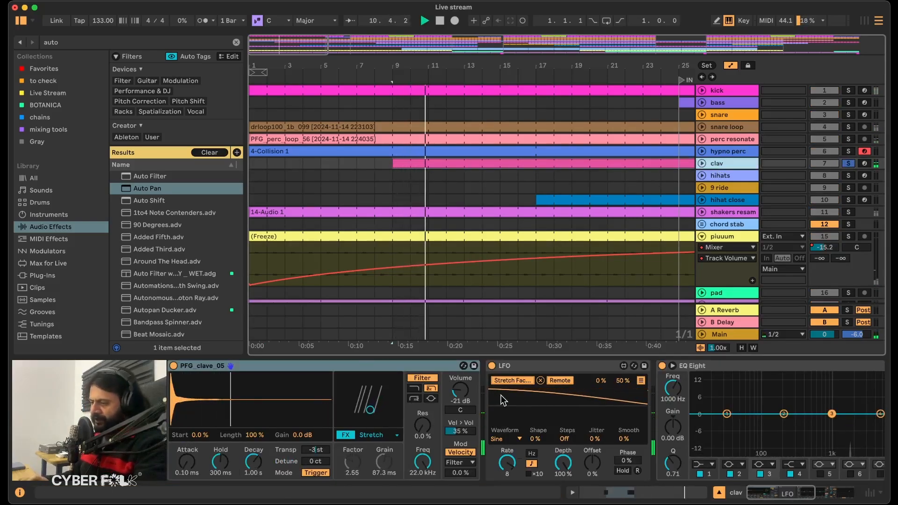
scroll(500, 395, "right", 6)
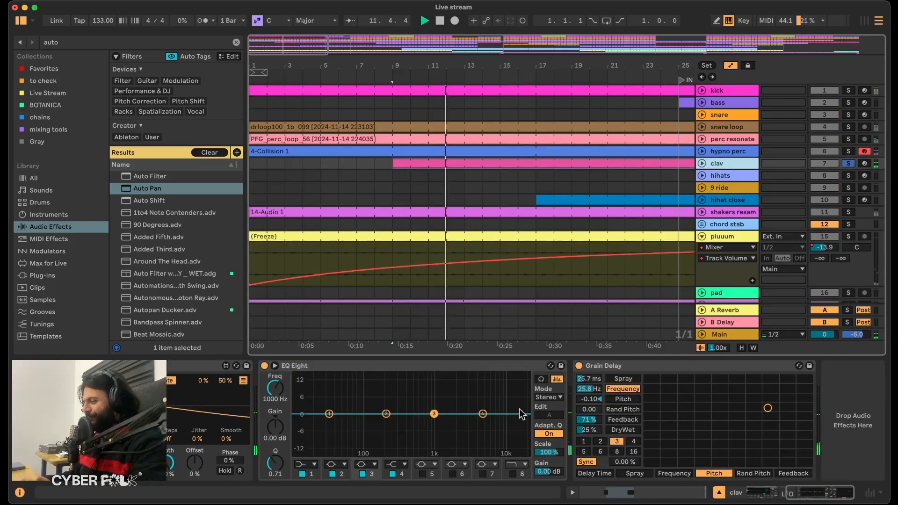
left_click(703, 163)
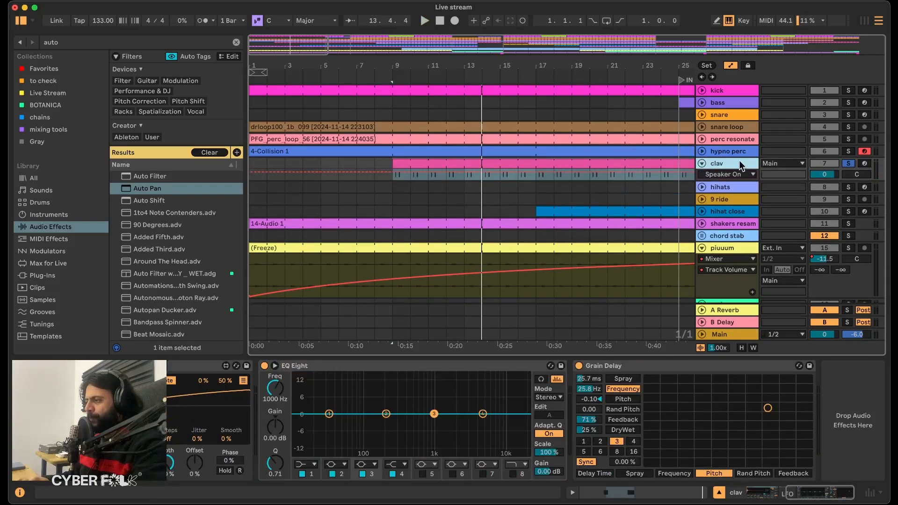
scroll(290, 398, "left", 10)
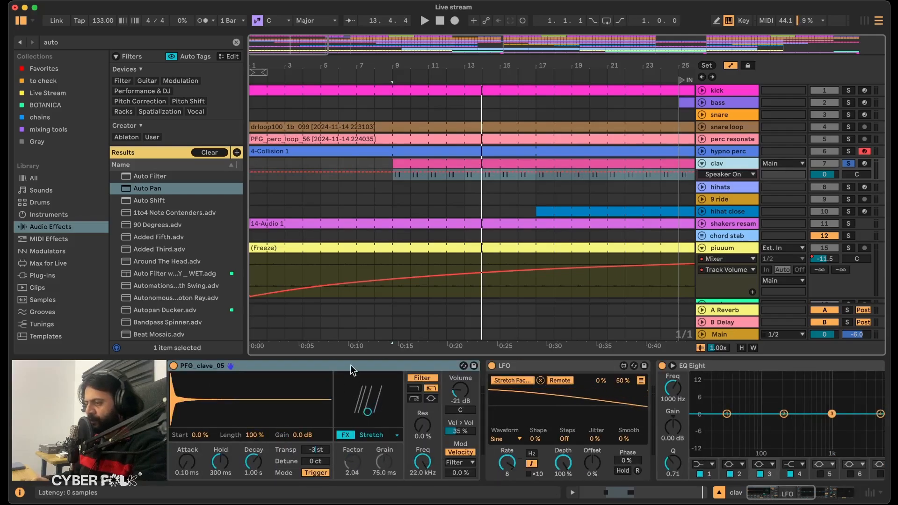
scroll(501, 380, "right", 10)
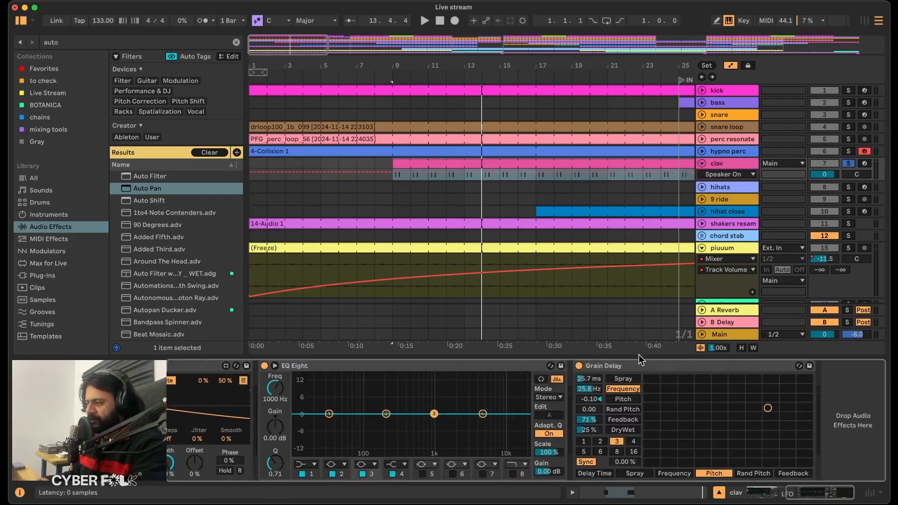
Find the Reverb effect in the browser, add it after Grain Delay on clav and set its Dry/Wet to 100%.
left_click(636, 366)
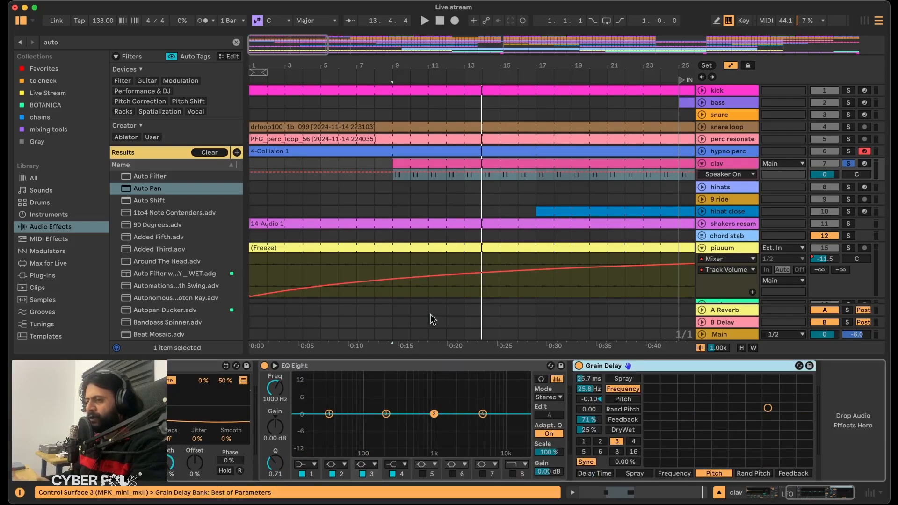
left_click(65, 44)
type("reverb")
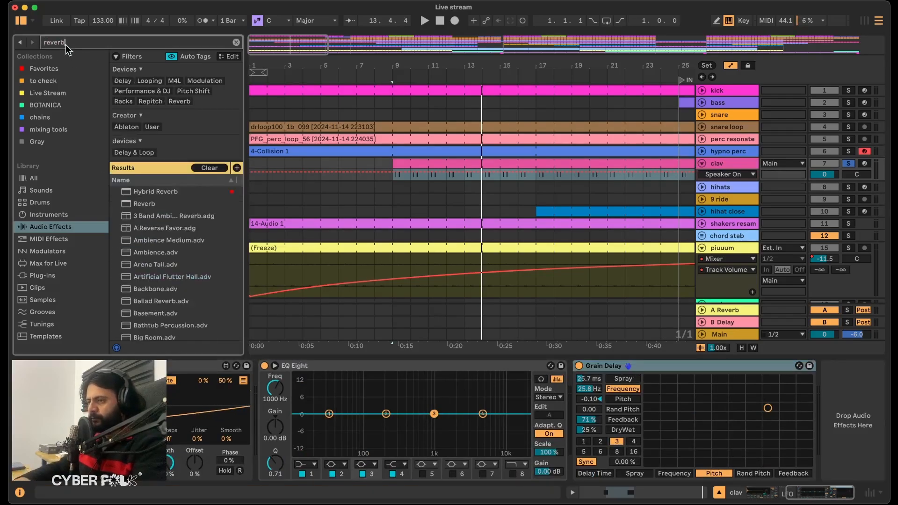
double_click(143, 169)
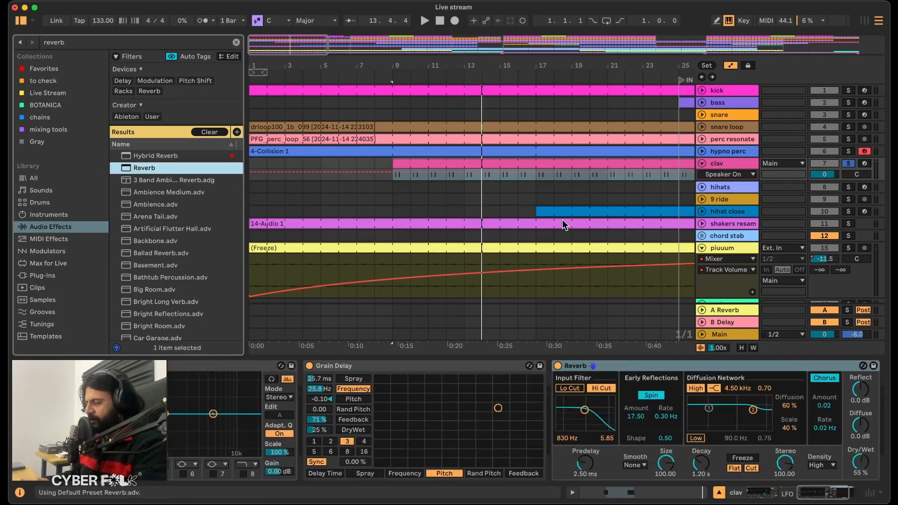
left_click(863, 464)
Group the Reverb into an Audio Effect Rack, add an empty chain, and pan Reverb to 25L and the empty chain to 15R.
left_click(619, 363)
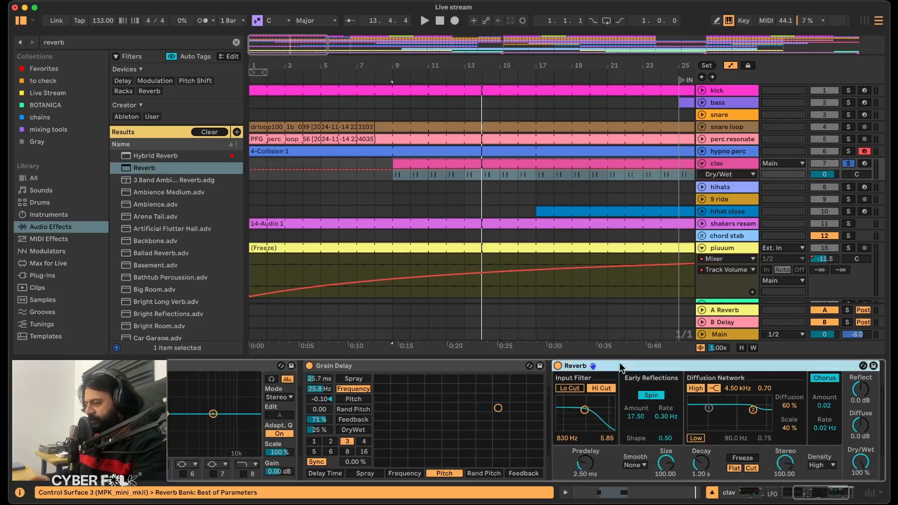
key("super+g")
left_click(632, 419)
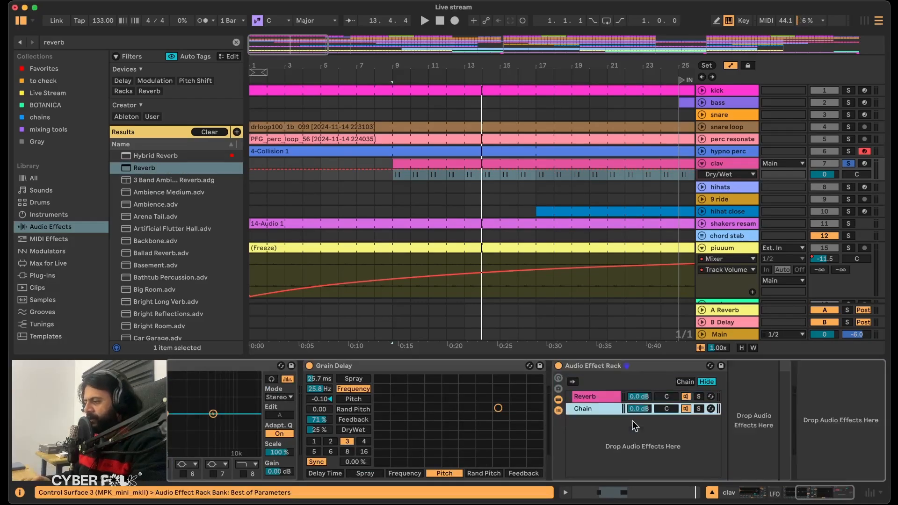
left_click(666, 397)
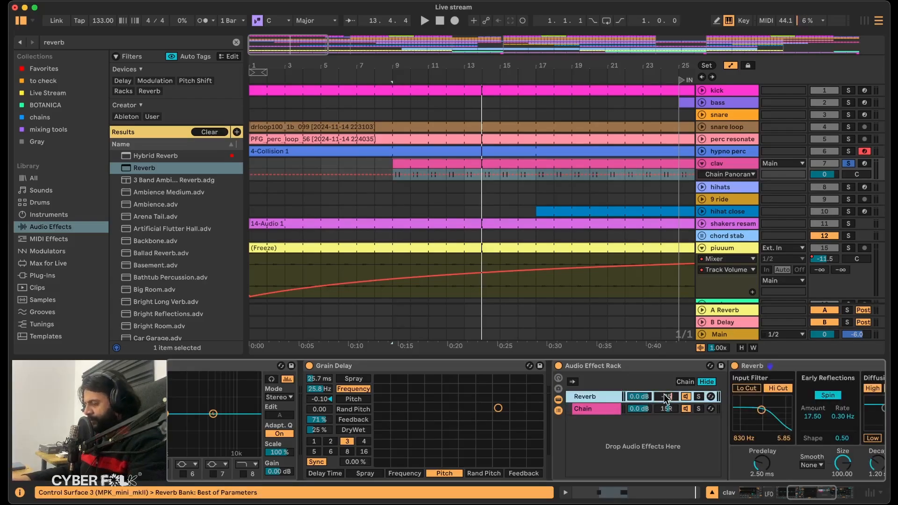
key("Return")
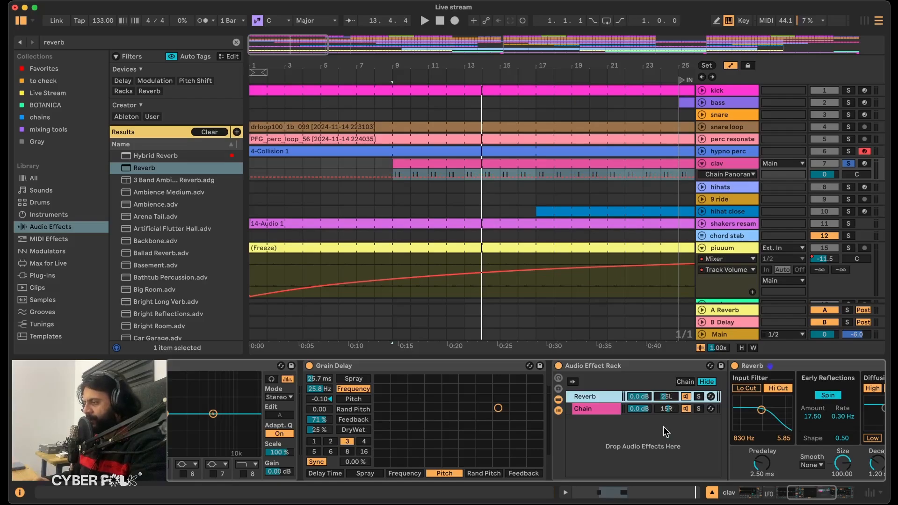
During playback, enable the Reverb's Lo Cut, set its input filter to 2.07 kHz, Decay to 814 ms and Reflect to 1.1 dB.
key("space")
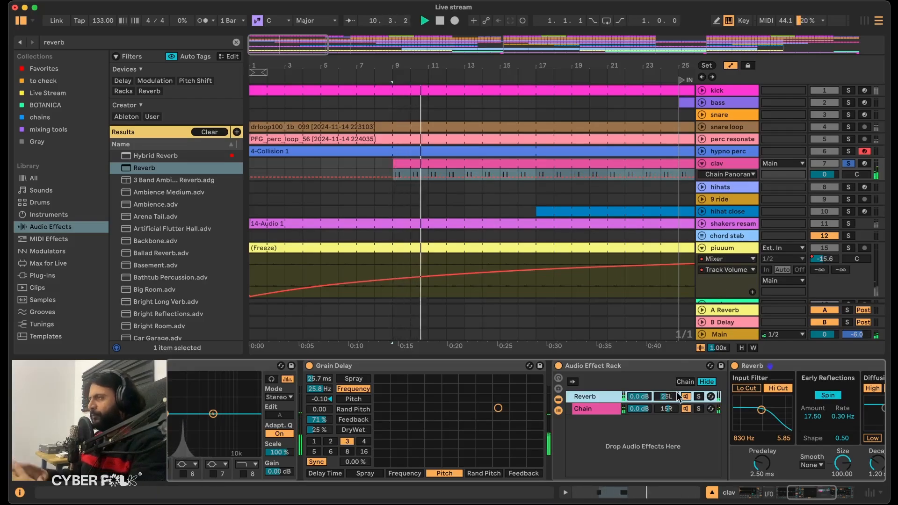
scroll(674, 427, "right", 5)
left_click_drag(653, 465, 650, 470)
left_click(812, 391)
left_click_drag(812, 391, 813, 388)
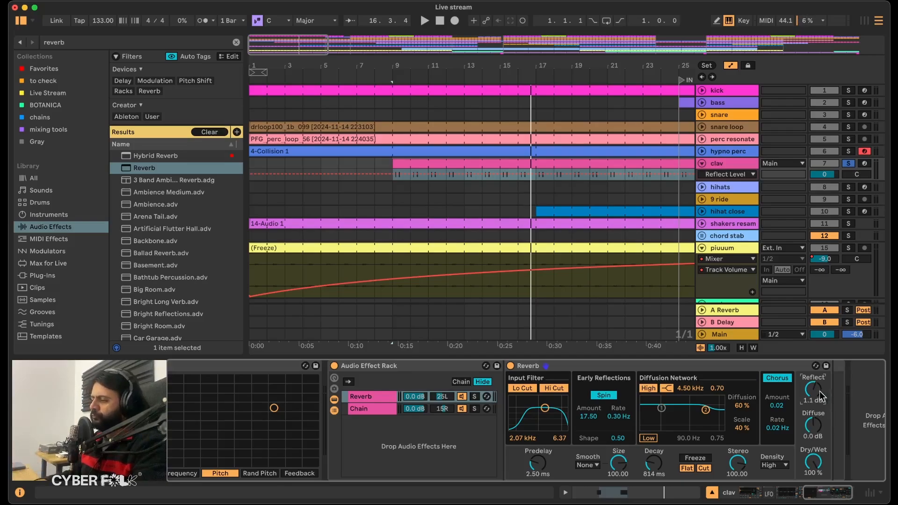
Set the Reverb's input filter to 731 Hz and Reflect to 1.8 dB, unsolo clav to hear it in the mix, and collapse the track.
key("space")
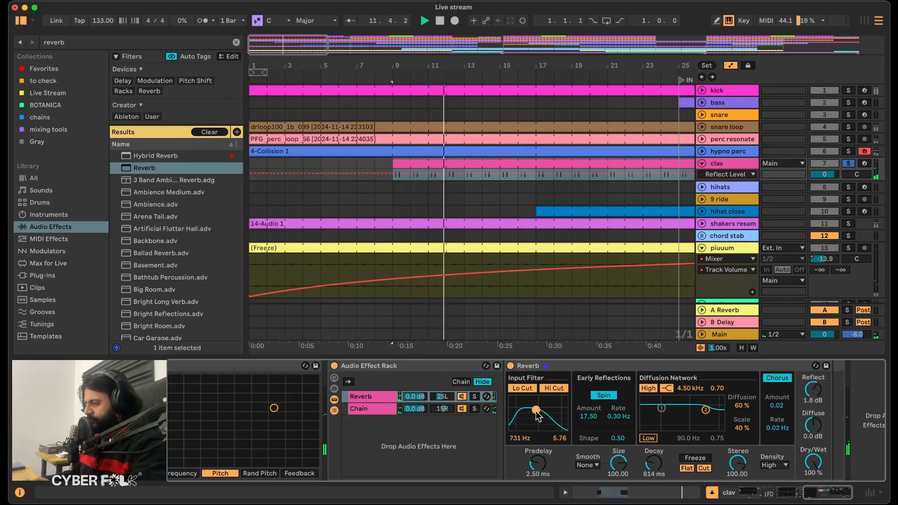
left_click(601, 175)
key("space")
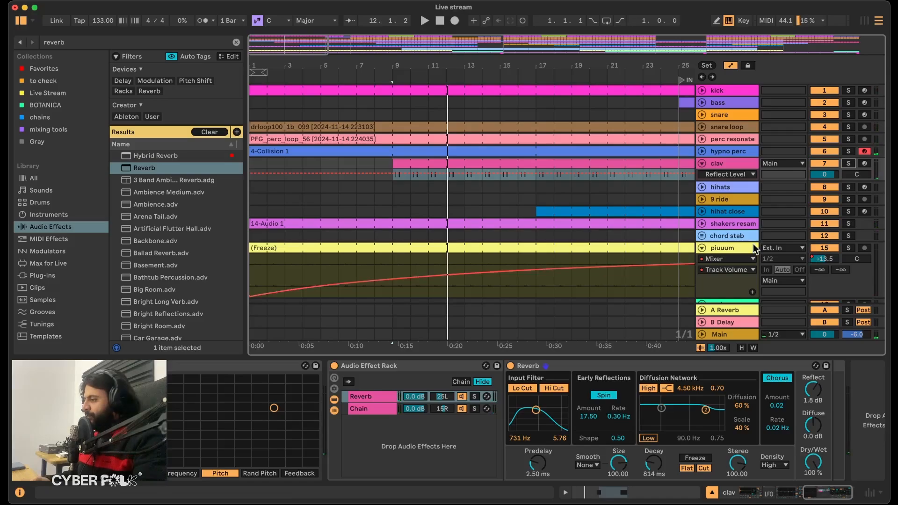
left_click(702, 163)
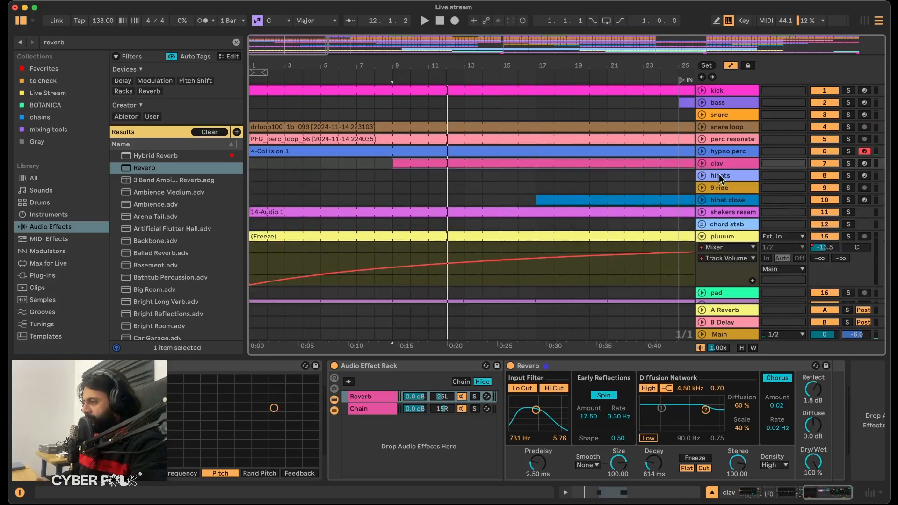
Expand and solo the hihats track, and listen to it from bar 41.
left_click(720, 176)
scroll(630, 186, "right", 10)
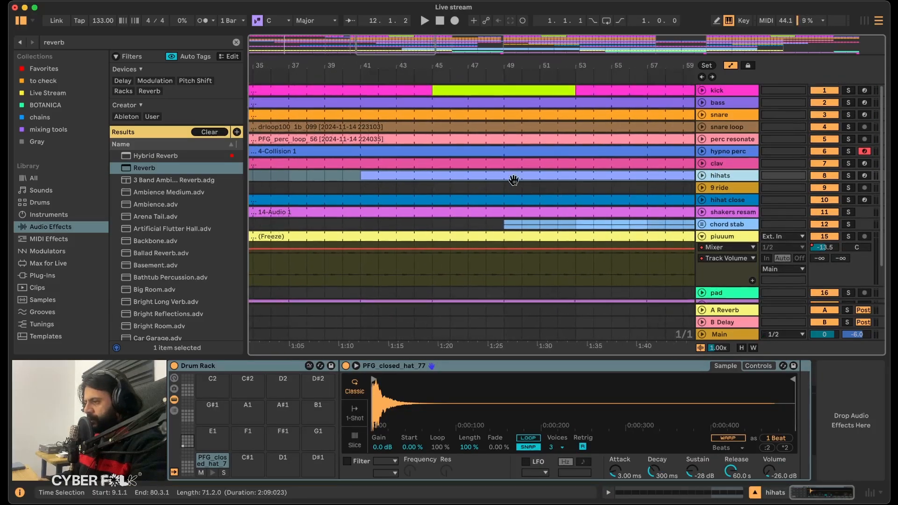
left_click(441, 172)
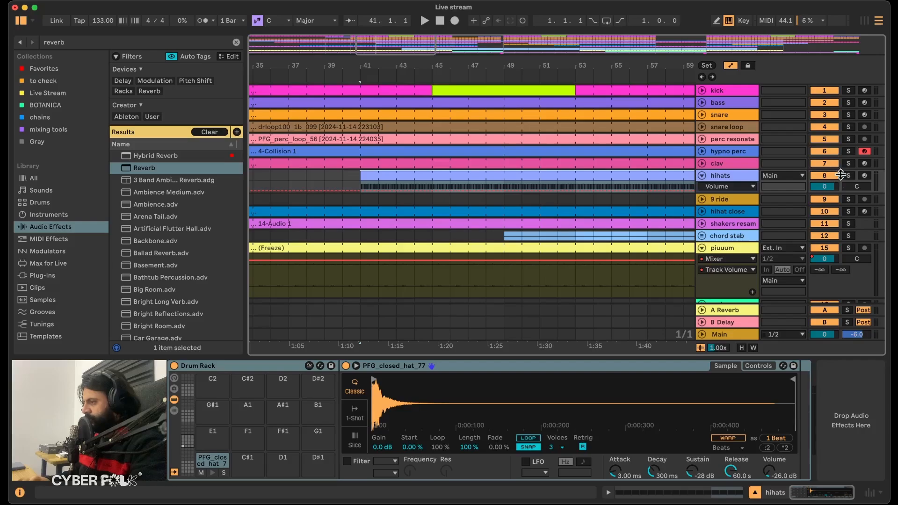
left_click(847, 176)
key("space")
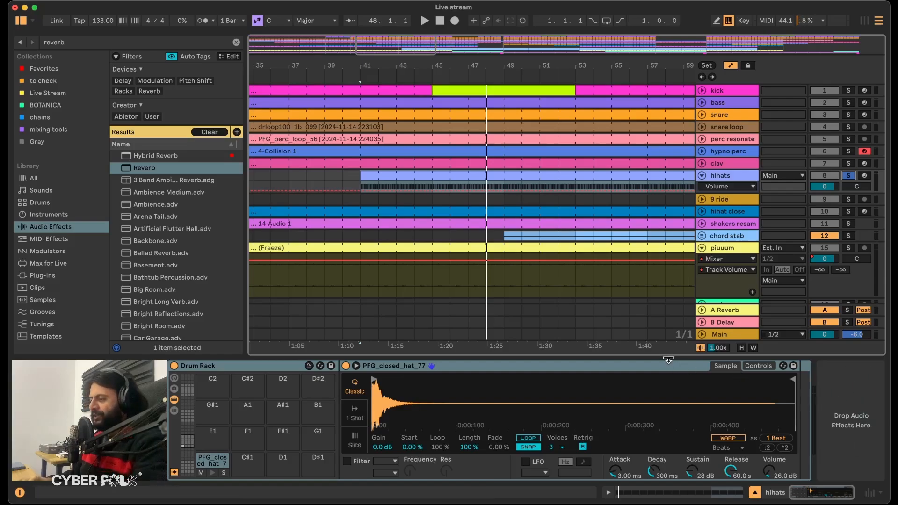
Enable the pitch envelope of the PFG_closed_hat_77 sampler and set its amount to -9 st while listening.
left_click(626, 369)
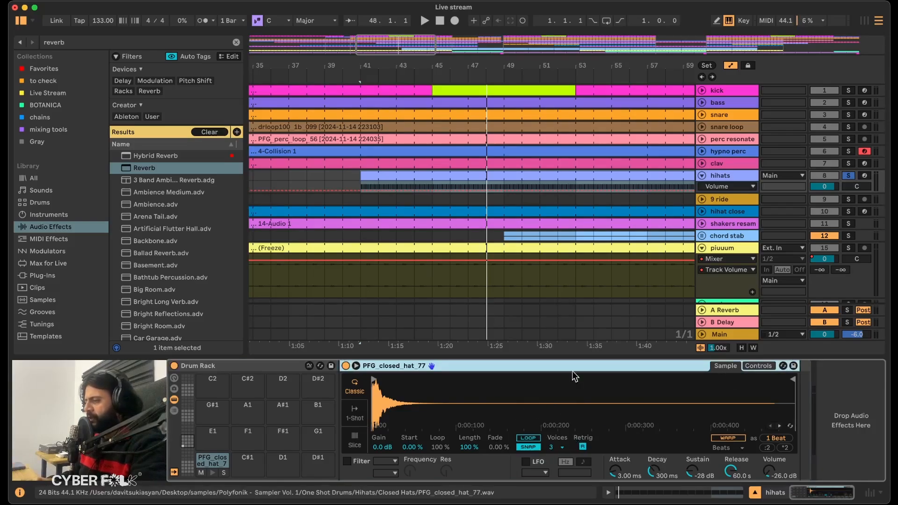
left_click(759, 366)
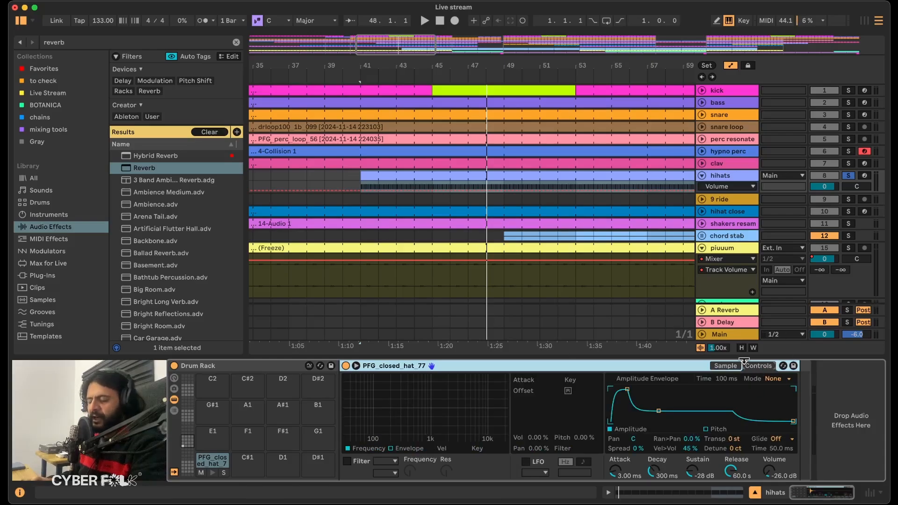
left_click(706, 429)
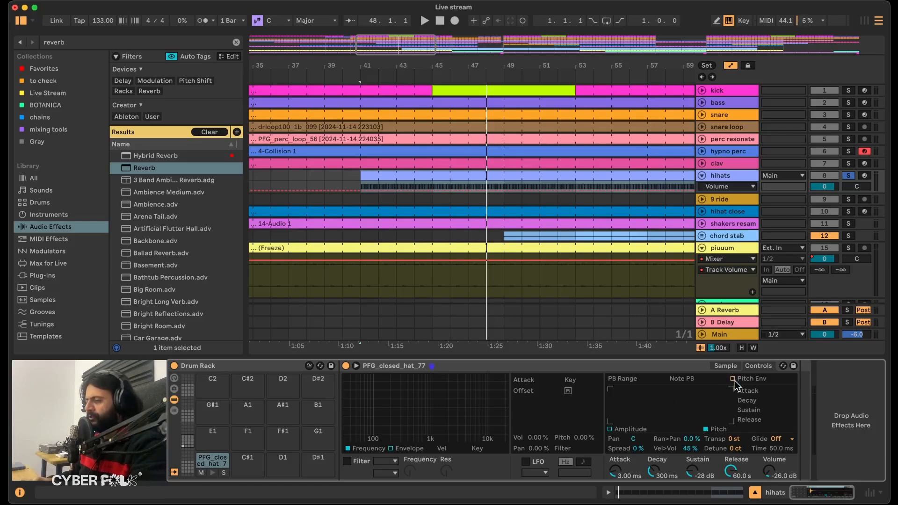
left_click(733, 379)
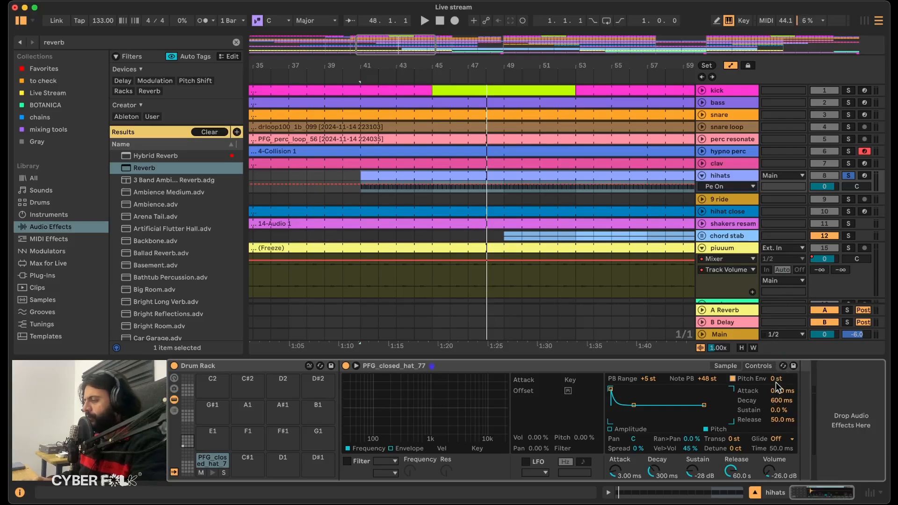
key("space")
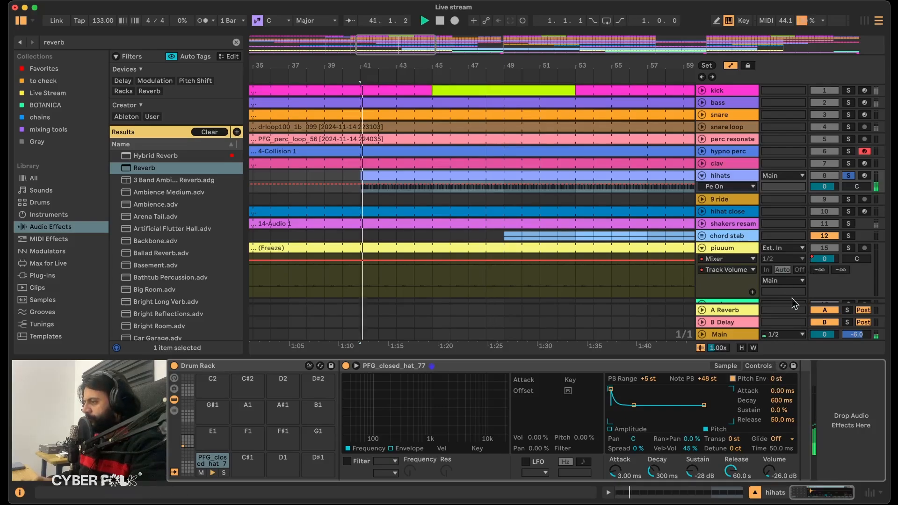
left_click_drag(781, 378, 781, 369)
key("space")
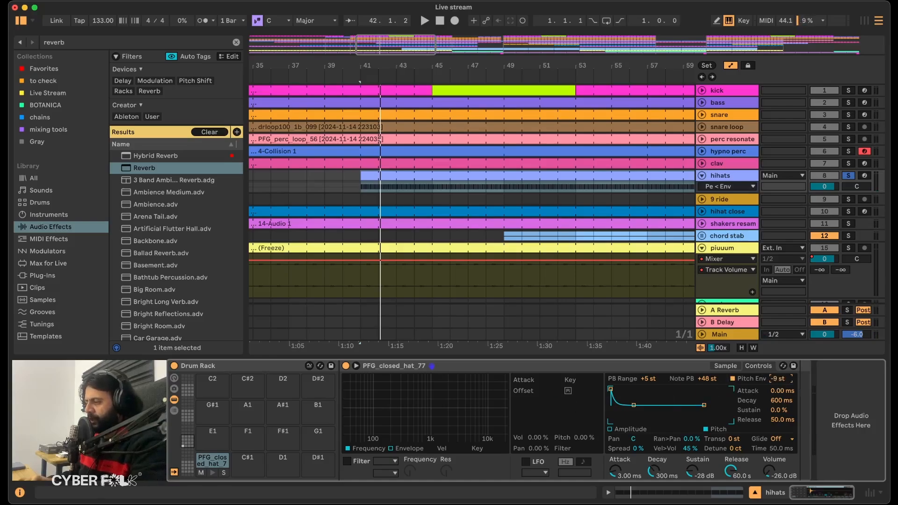
During playback, set the hat sampler's Pitch Env to -37 st with 49.6 ms decay and 4.0 % sustain, and compare it off and on.
key("space")
left_click_drag(781, 379, 781, 386)
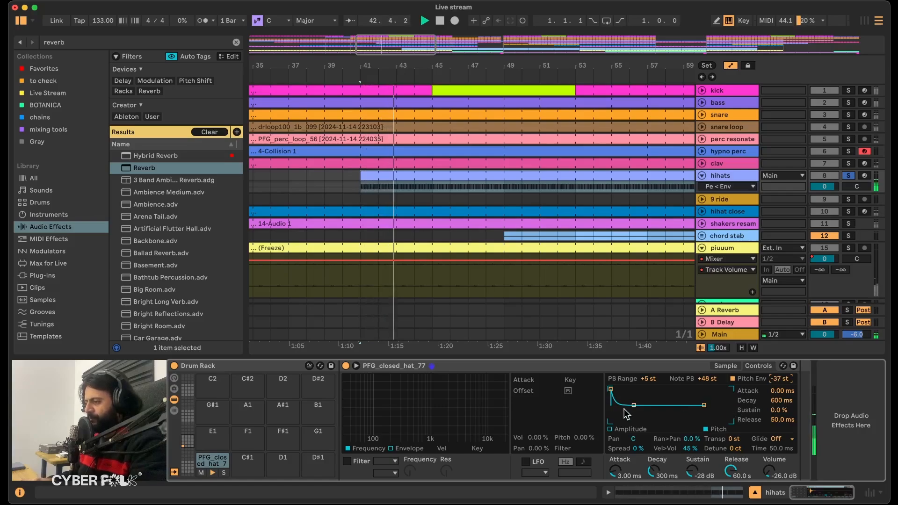
left_click_drag(634, 406, 625, 404)
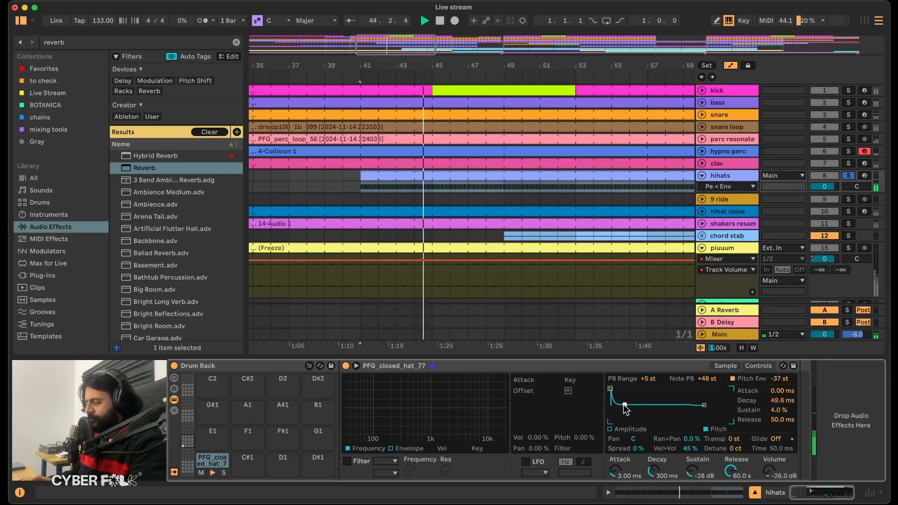
left_click(733, 378)
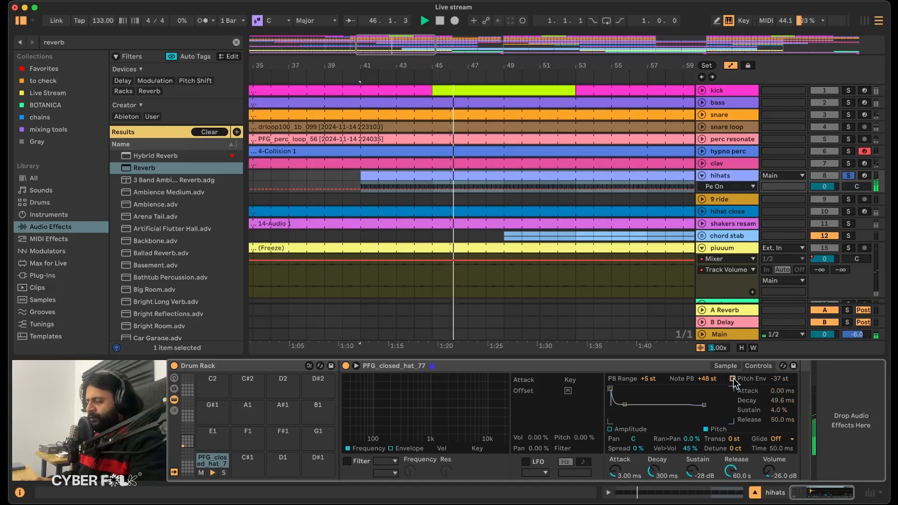
left_click(733, 378)
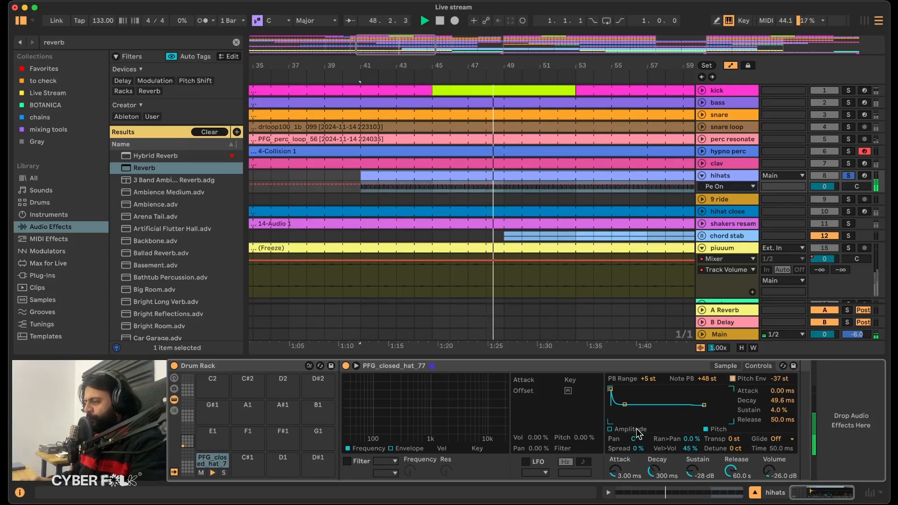
Set the hat's amplitude Attack to 10.5 ms and Decay to 133 ms, and the Pitch Env to -47 st with 34.8 ms decay.
left_click_drag(654, 470, 616, 461)
left_click_drag(780, 379, 780, 388)
left_click_drag(625, 405, 623, 406)
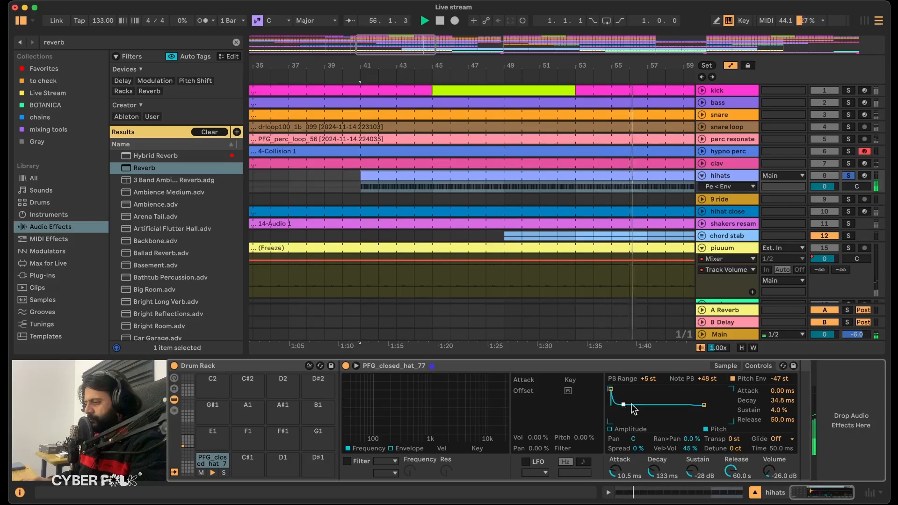
Compare the hat without its pitch envelope, then set the amplitude Attack to 5.90 ms and Ran>Pan to 20 % and listen.
left_click(734, 379)
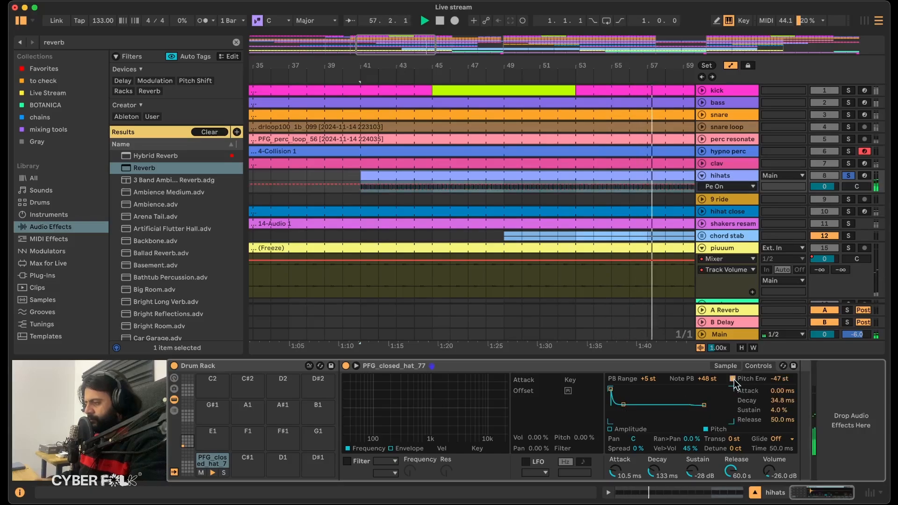
left_click_drag(617, 468, 622, 475)
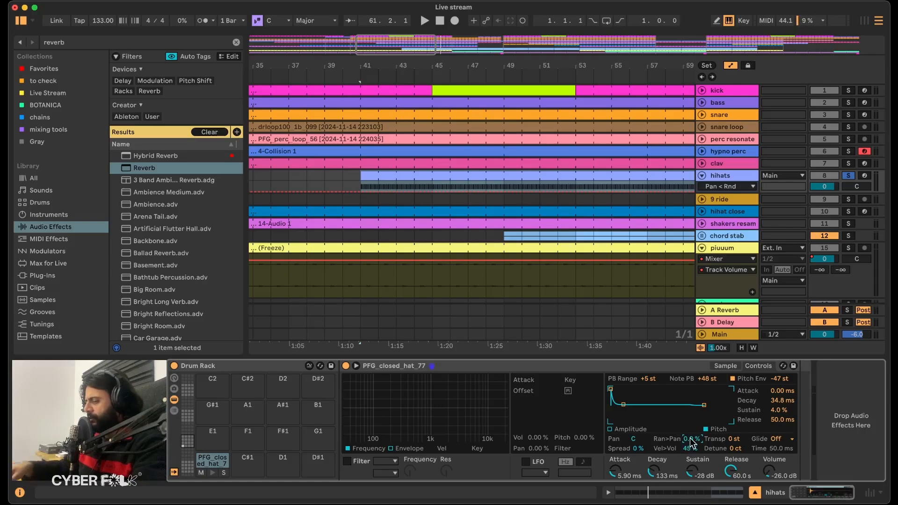
key("space")
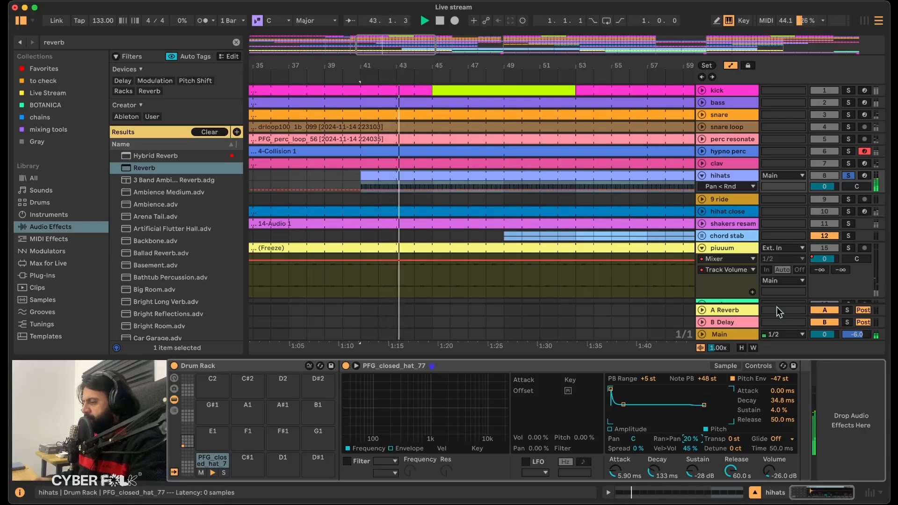
Search the audio effects for "eq" and add EQ Eight after the hihats' Drum Rack.
left_click(81, 40)
double_click(80, 41)
type("eq")
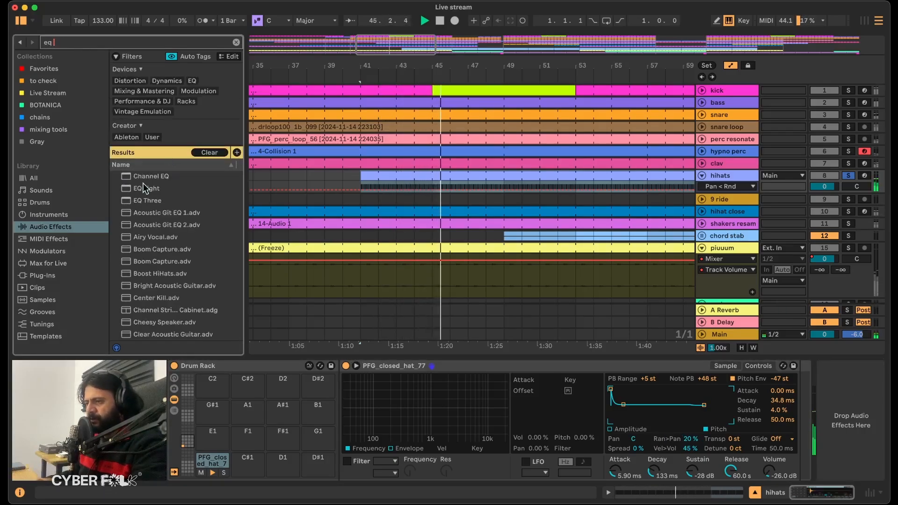
left_click_drag(146, 189, 247, 206)
left_click_drag(711, 359, 863, 425)
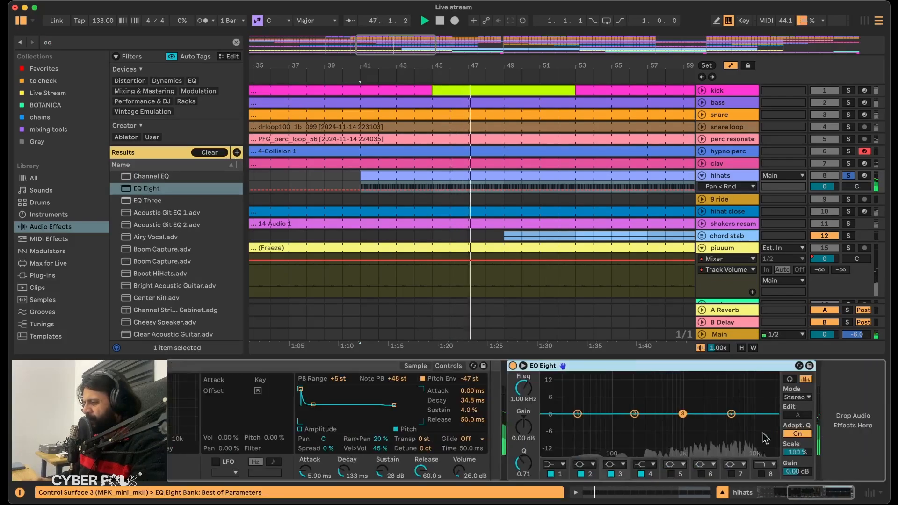
Make EQ Eight's band 1 a low cut at about 1 kHz and boost band 4 by 7.81 dB at 3.91 kHz.
left_click(546, 466)
left_click(554, 400)
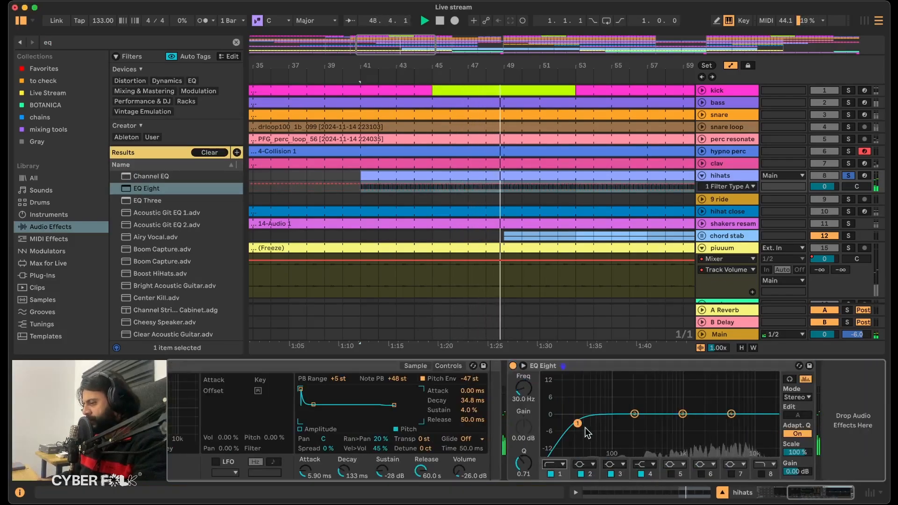
left_click_drag(579, 424, 672, 424)
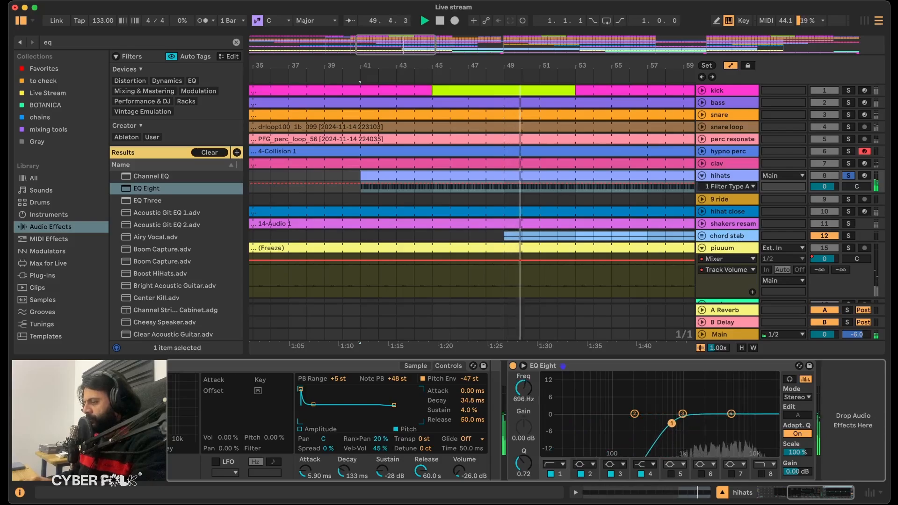
left_click_drag(729, 415, 723, 395)
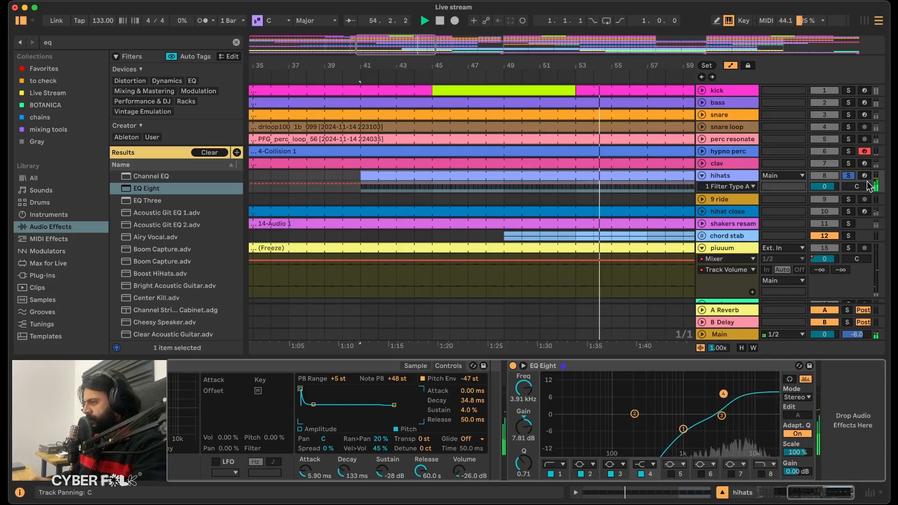
Unsolo the hihats and compare them in the full mix with EQ Eight switched off and on.
left_click(852, 176)
key("space")
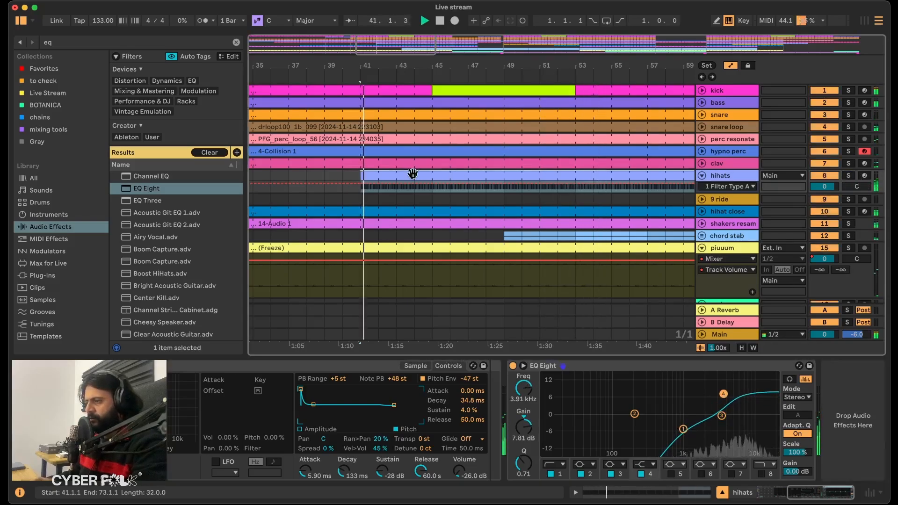
left_click(513, 367)
left_click(513, 367)
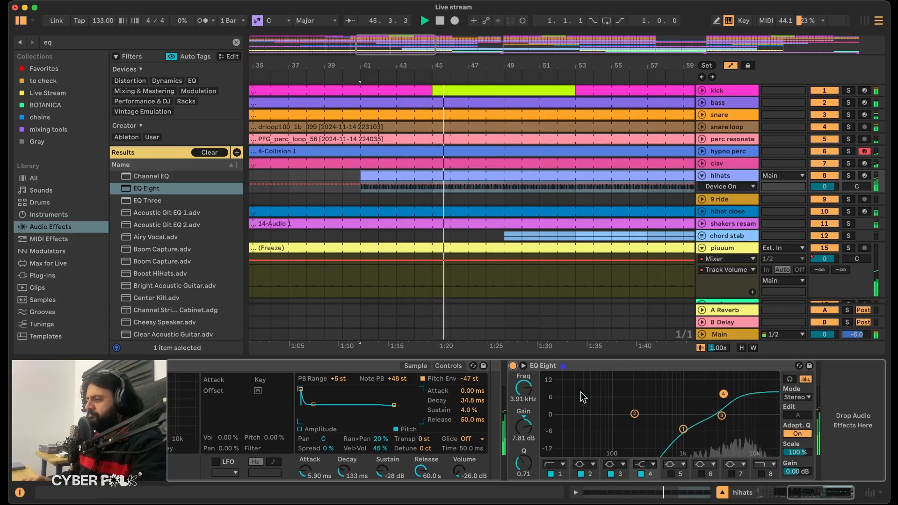
key("space")
Inspect the hihats clip's MIDI notes and velocities, close the clip view and listen to the mix again.
left_click(477, 175)
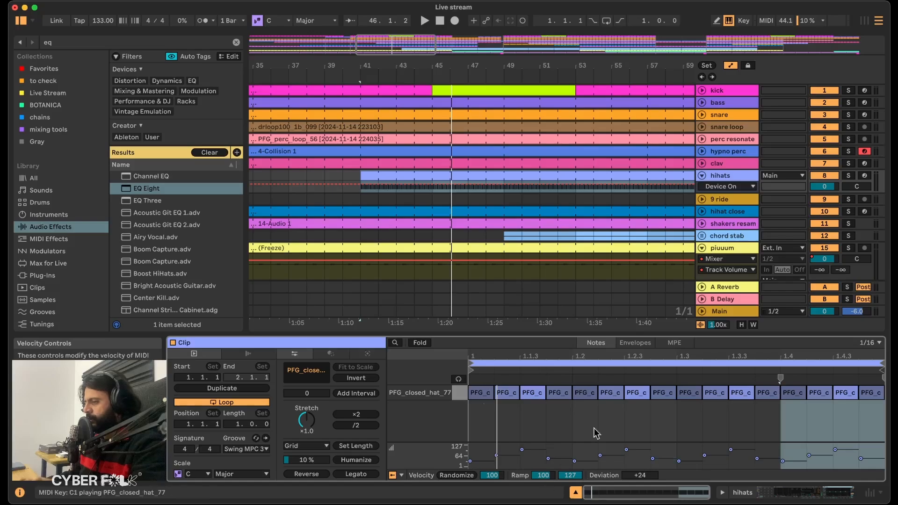
left_click(576, 493)
key("space")
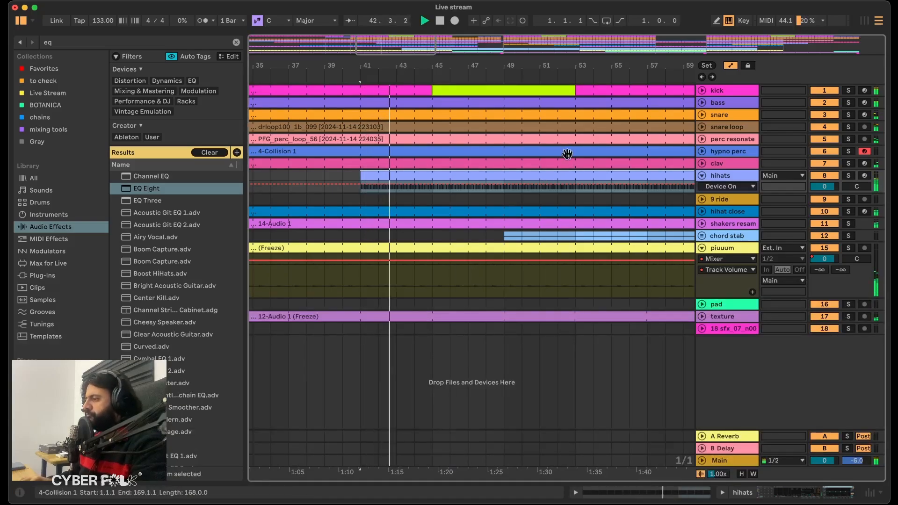
key("space")
Select the 9 ride clip at bar 81, solo the track, play it and show its device chain.
scroll(463, 183, "right", 10)
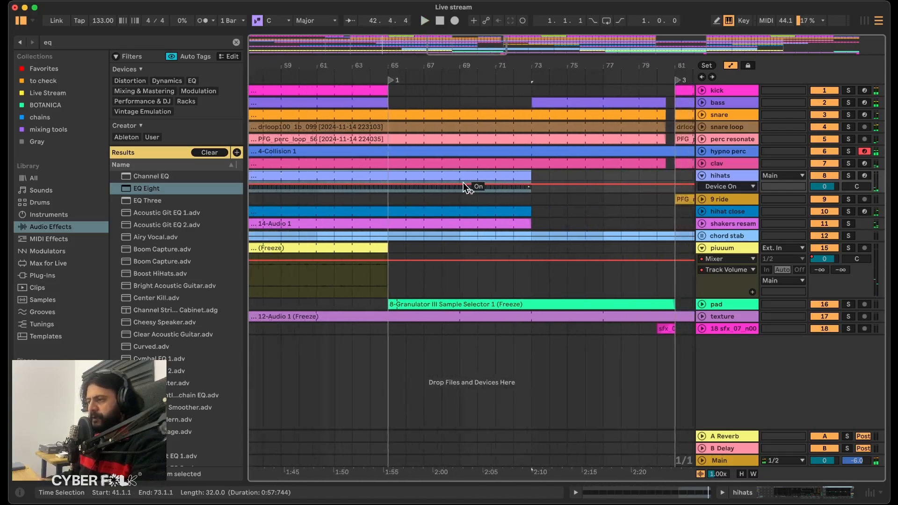
scroll(463, 183, "right", 8)
left_click(379, 200)
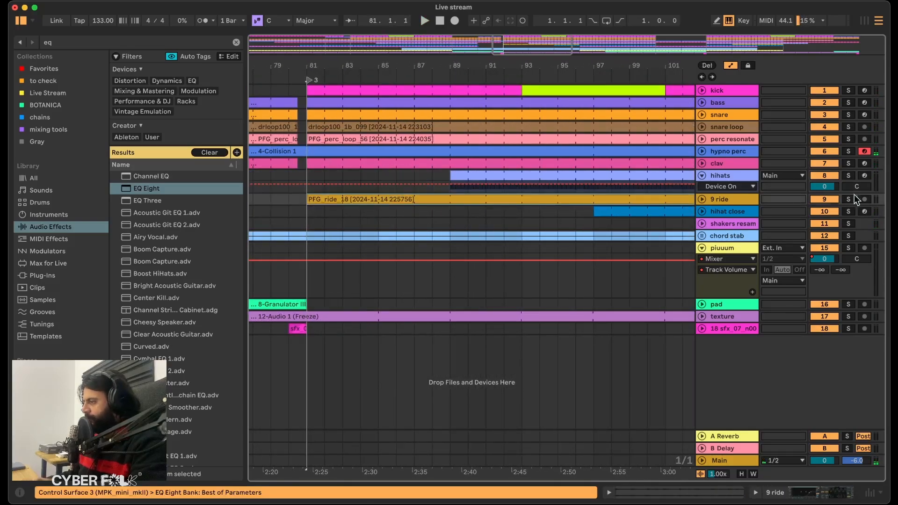
left_click(850, 201)
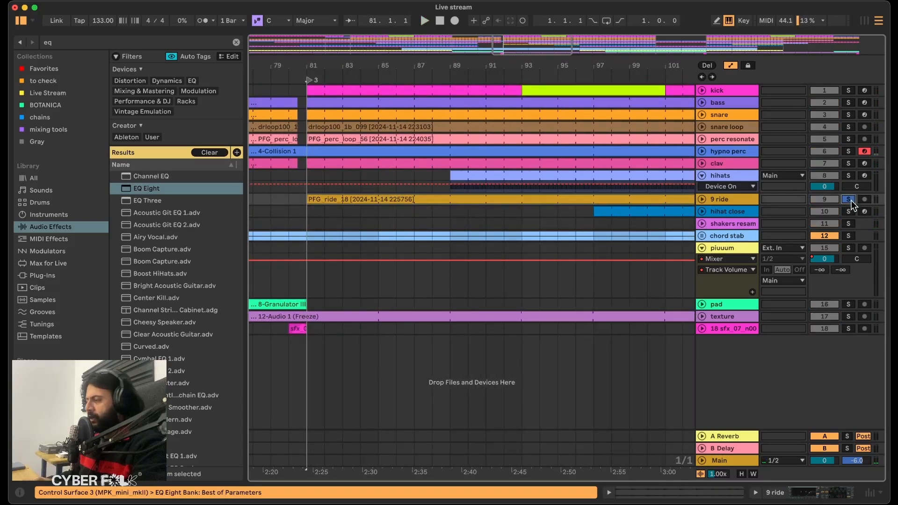
key("space")
key("shift+Tab")
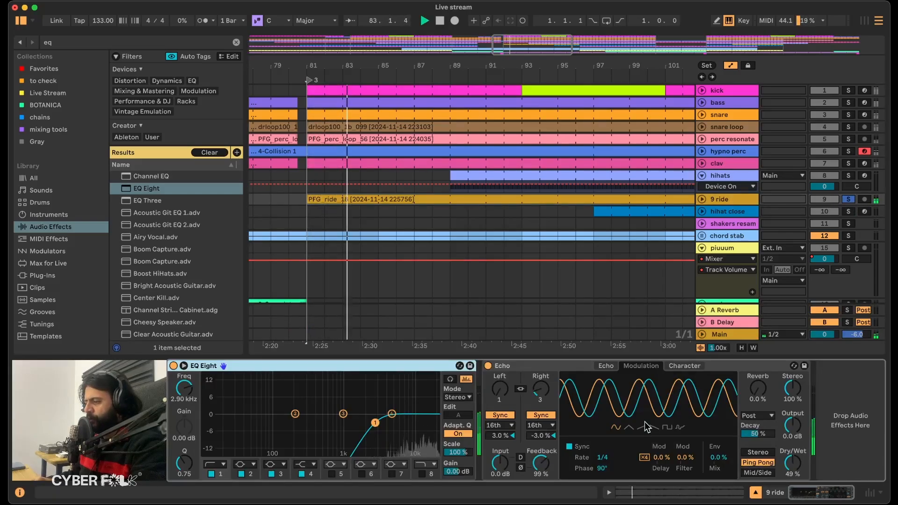
Review the ride Echo's filter, modulation and character settings, and have Repitch on with a Smoothing Time of 333 ms.
left_click(606, 366)
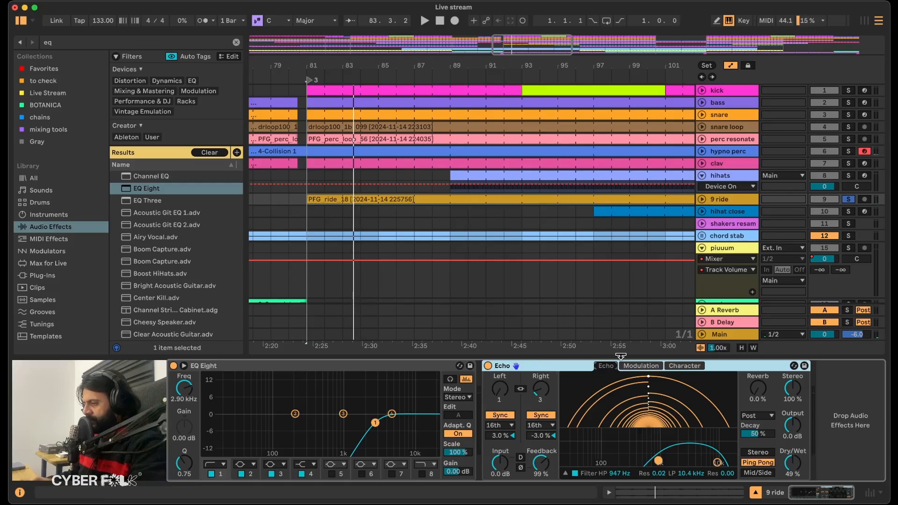
left_click(641, 367)
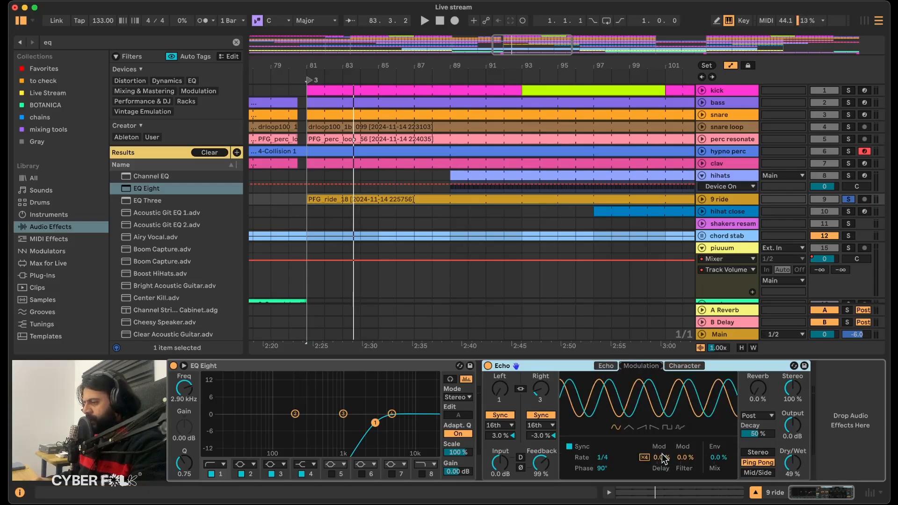
left_click(687, 367)
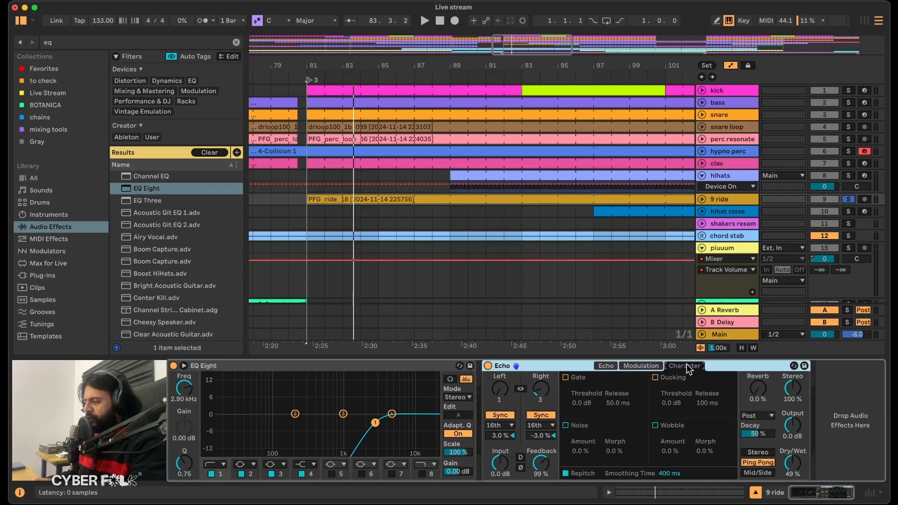
left_click(567, 474)
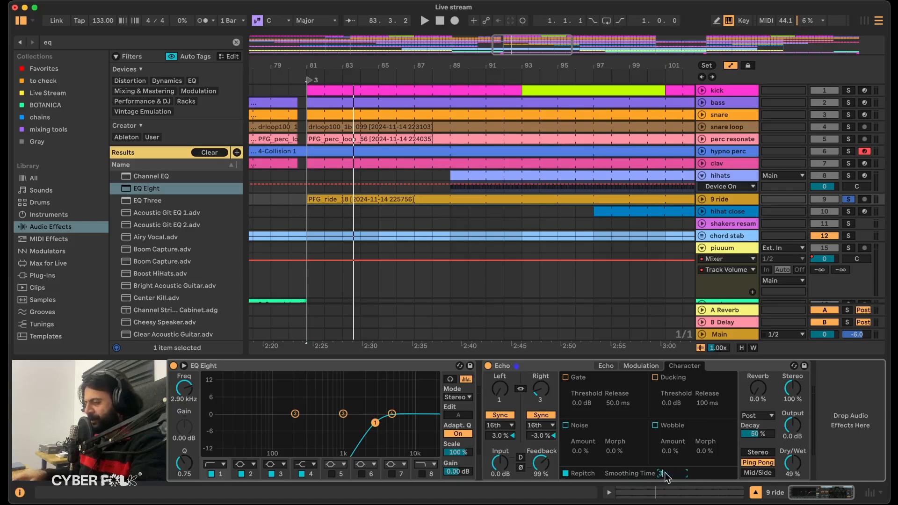
left_click(606, 367)
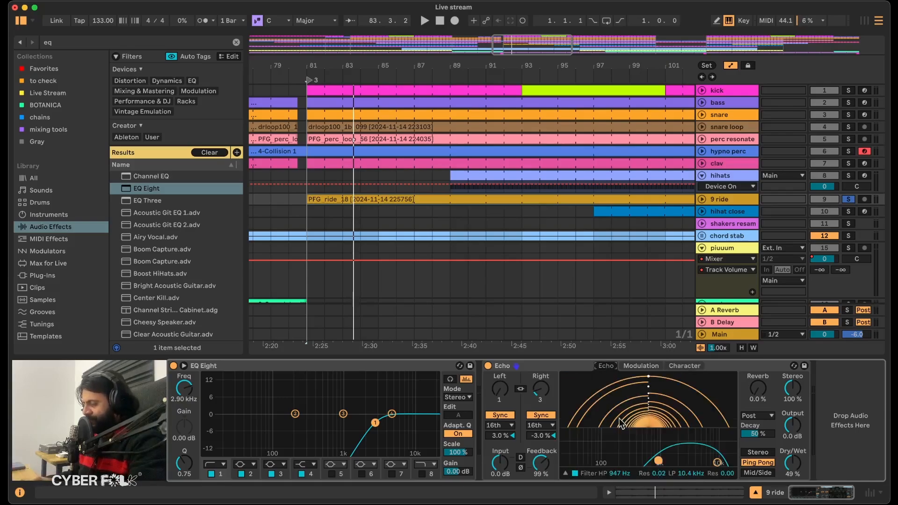
Set the Echo's delay modulation to 33 %, play the ride, and undo a further trial change to that amount.
left_click(642, 366)
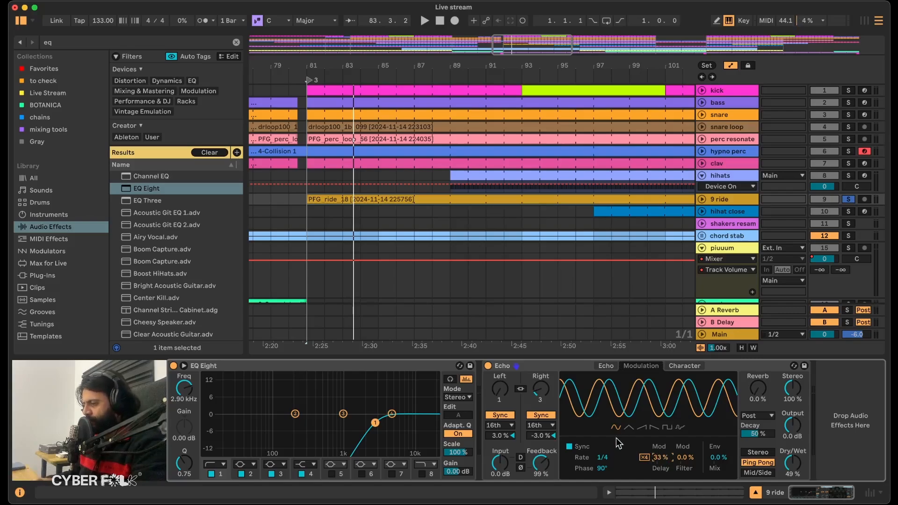
key("space")
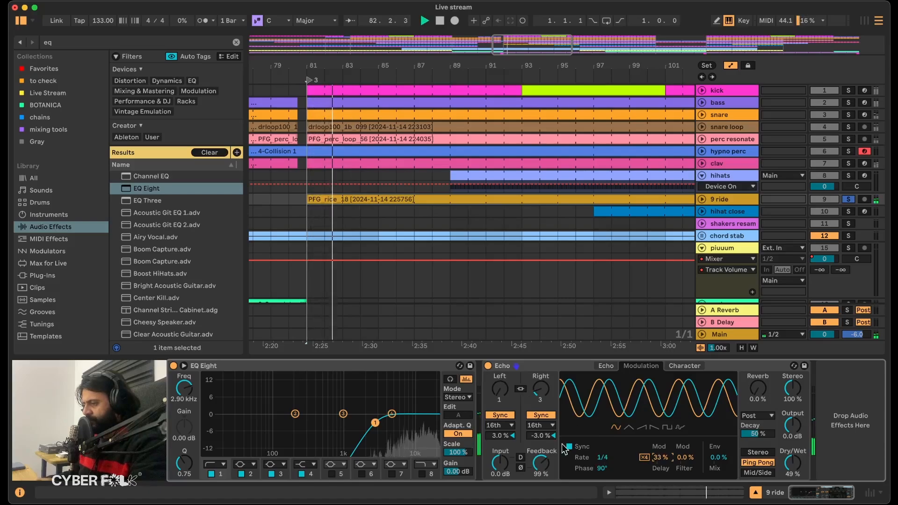
left_click_drag(659, 458, 659, 477)
key("super+z")
Try faster Echo modulation rates of 1/64 and 1/32 with delay modulation at 99 % and 66 %.
left_click_drag(602, 458, 603, 416)
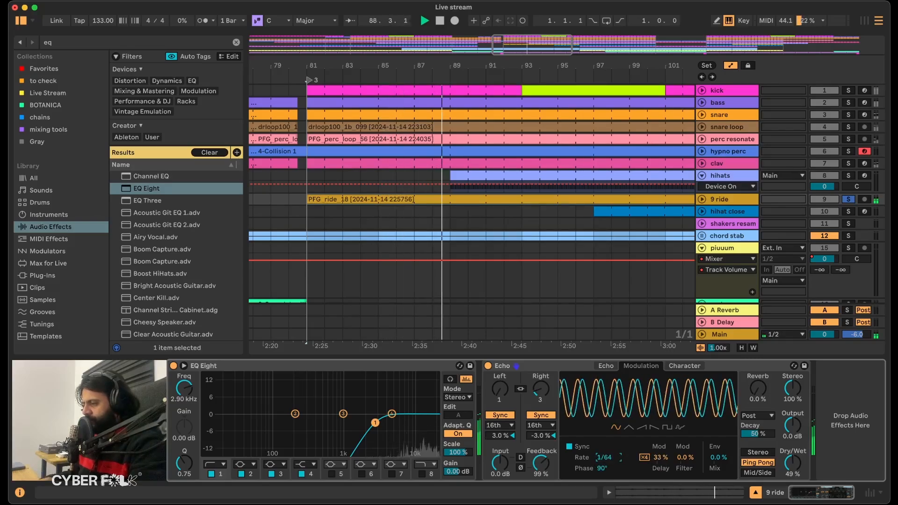
left_click_drag(666, 461, 667, 436)
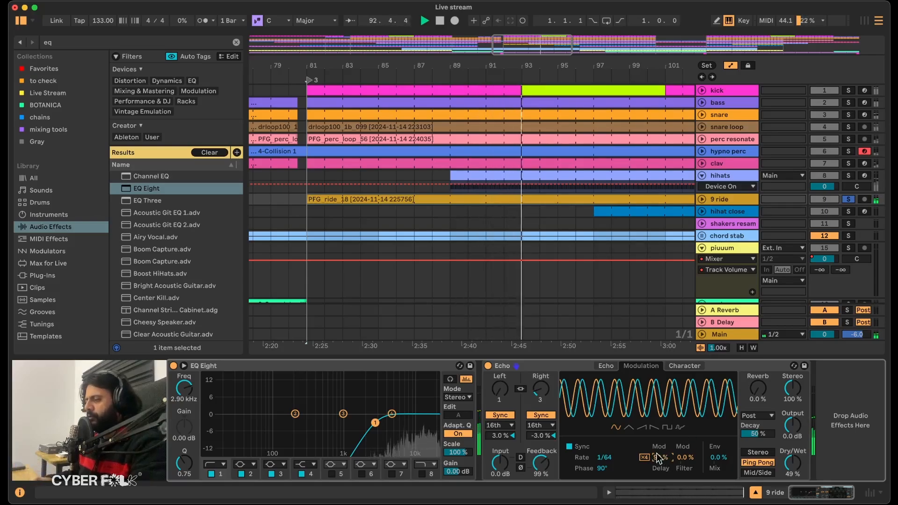
left_click_drag(604, 457, 603, 456)
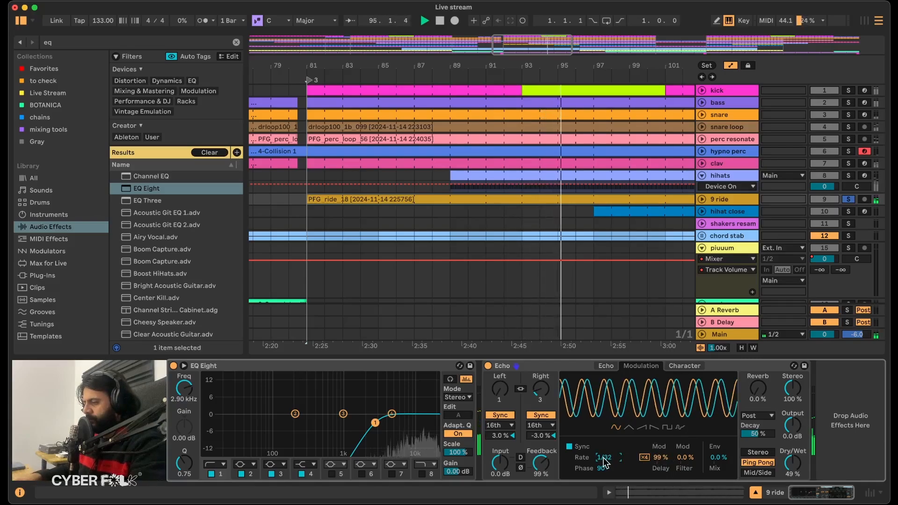
left_click(661, 459)
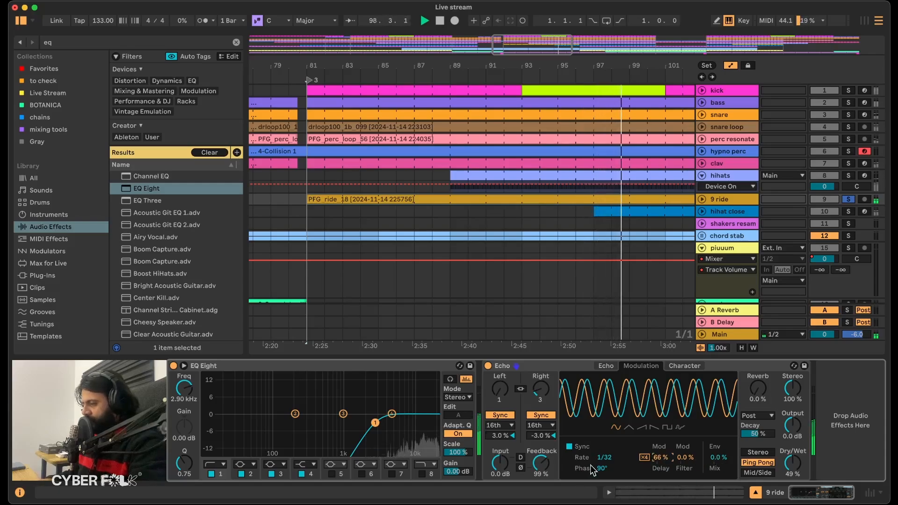
Set the Echo's modulation Phase to 0.0°, its Rate to 1/8 and the delay modulation to 33 %.
double_click(605, 468)
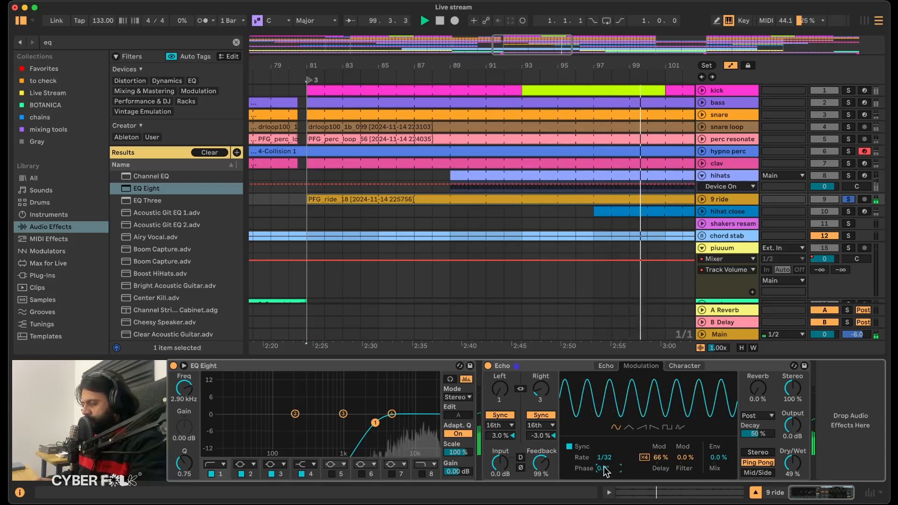
left_click_drag(605, 458, 602, 460)
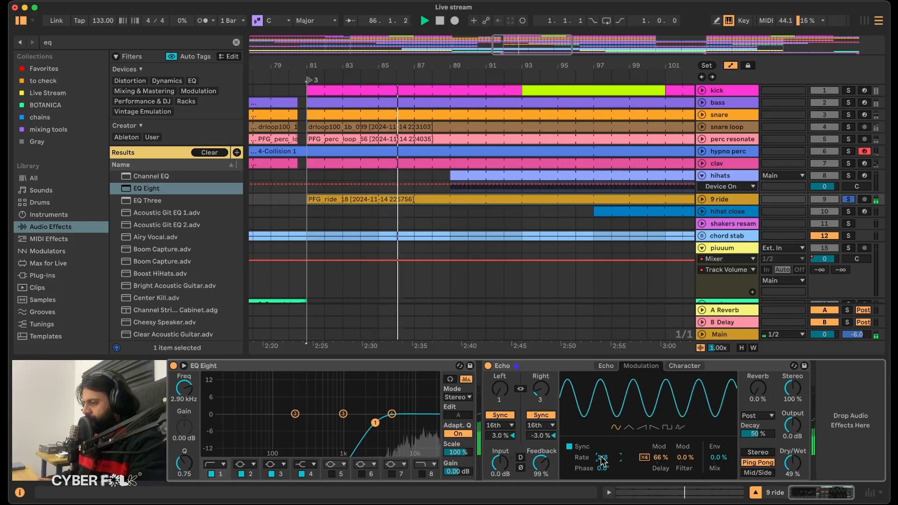
left_click_drag(659, 457, 655, 465)
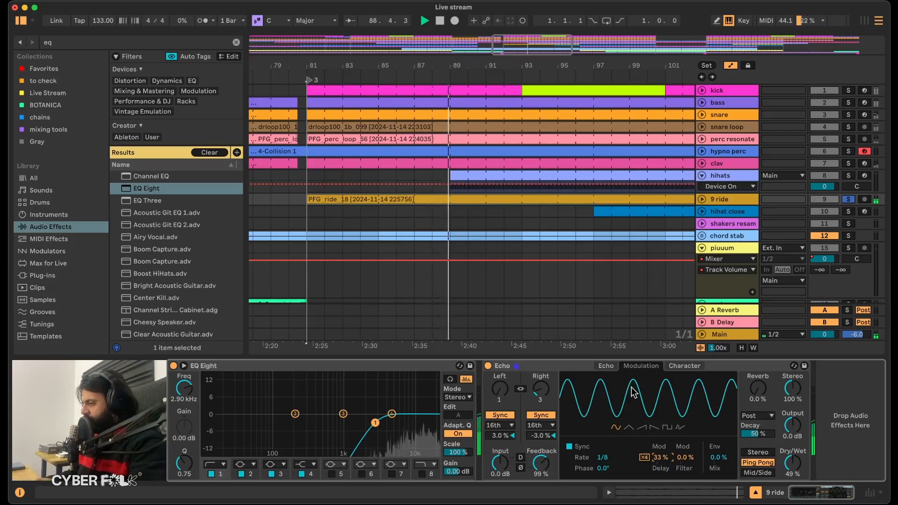
Compare the ride with the Echo's Repitch off and on, keeping the Smoothing Time at 333 ms.
left_click(685, 366)
left_click(565, 474)
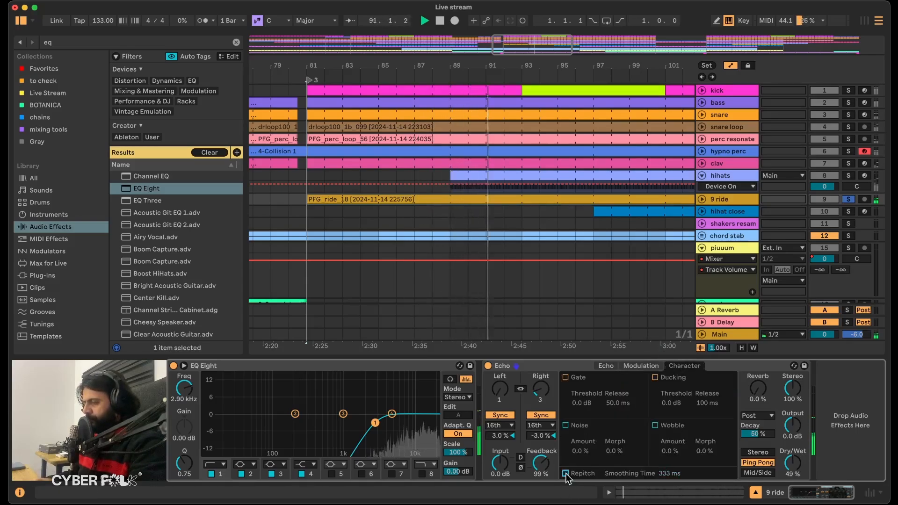
left_click(566, 473)
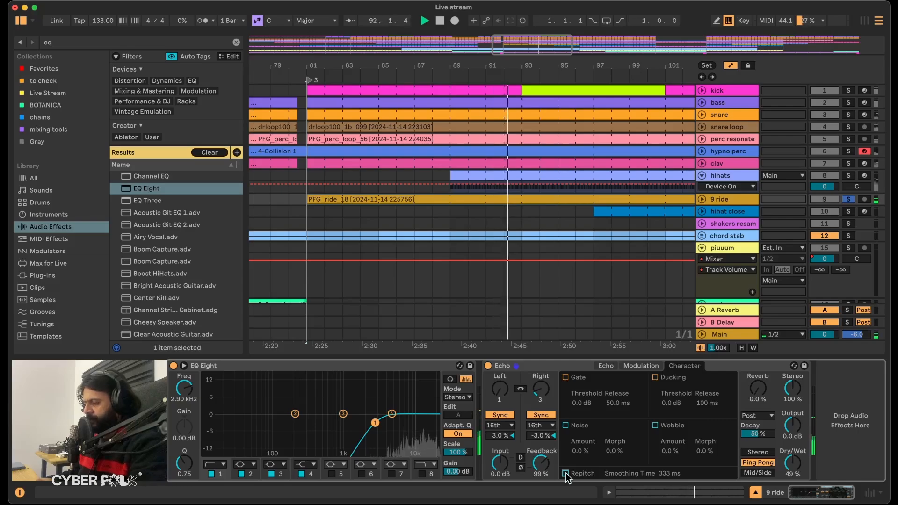
mouse_move(671, 474)
left_mouse_down()
mouse_move(671, 486)
mouse_move(674, 477)
left_mouse_up()
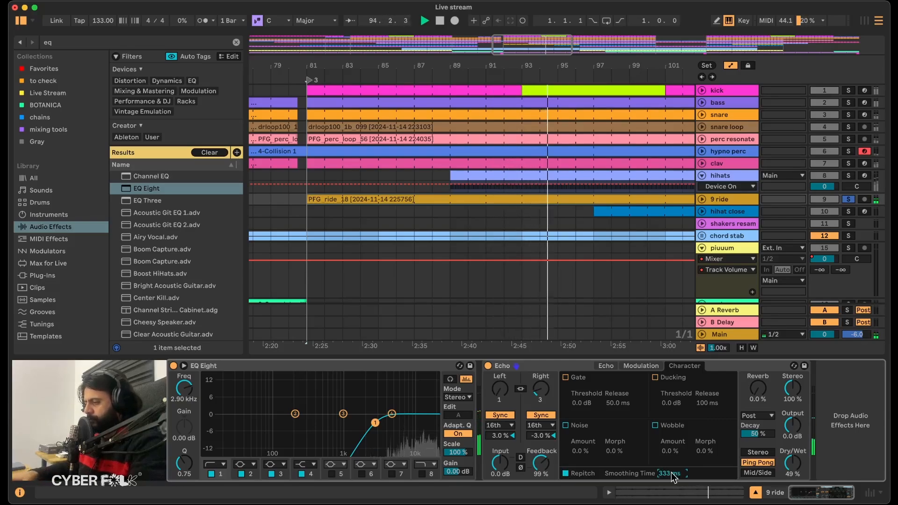
Raise the Echo's delay modulation to 55 %, unsolo 9 ride and play the full mix from bar 81.
left_click(641, 366)
left_click_drag(659, 458, 659, 448)
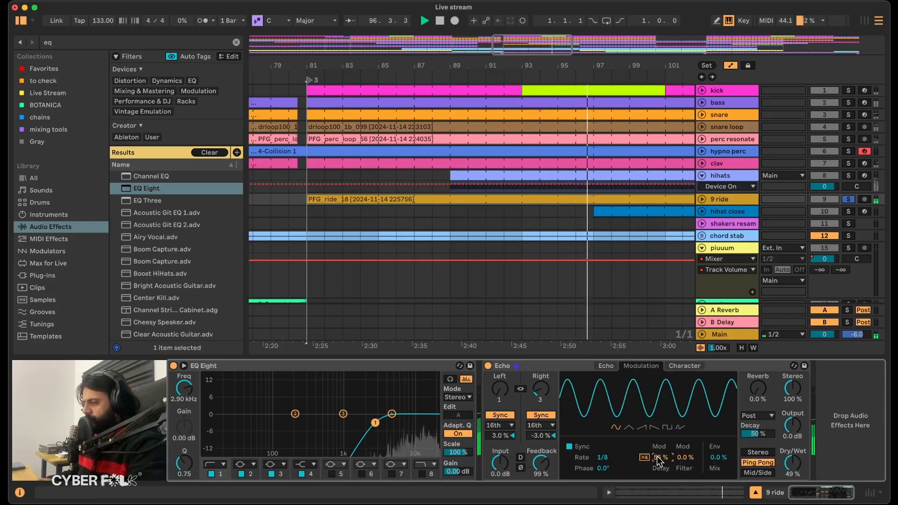
left_click(848, 200)
key("space")
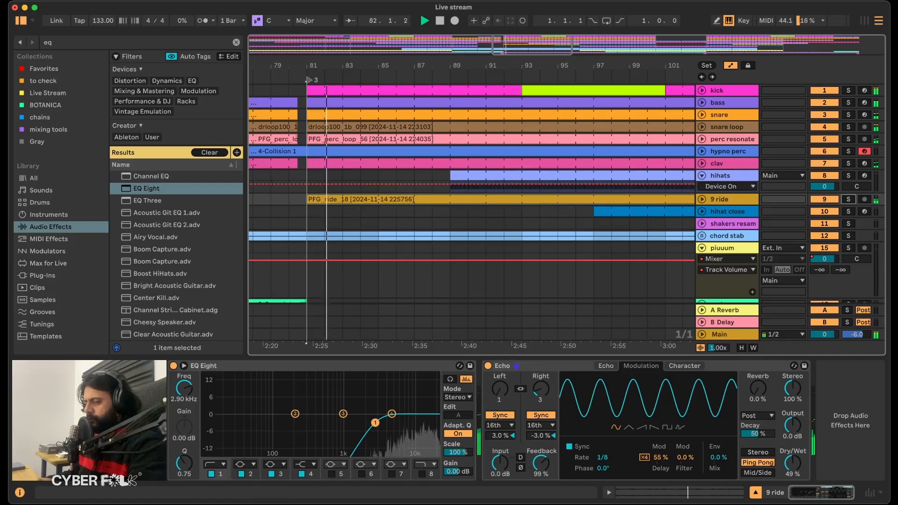
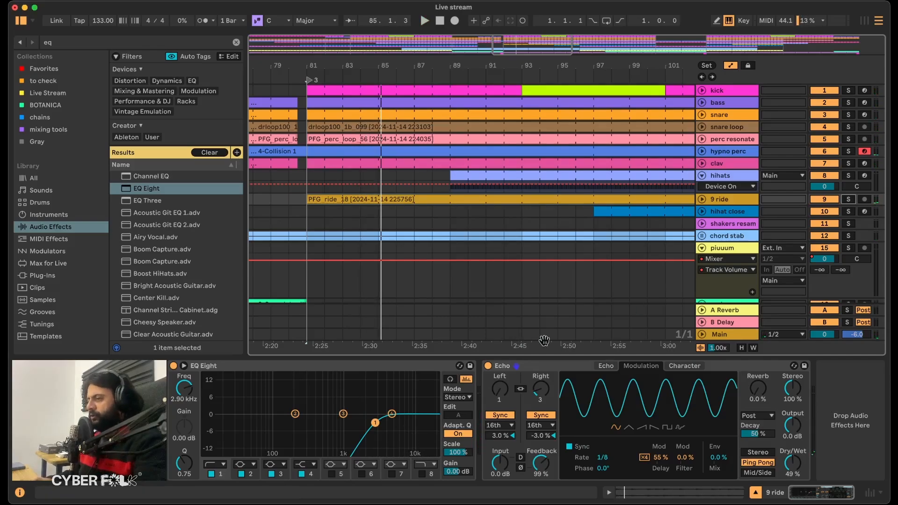
Add a Reverb after the Echo on the 9 ride track and set its Dry/Wet to 49 %.
left_click(75, 43)
type("reverb")
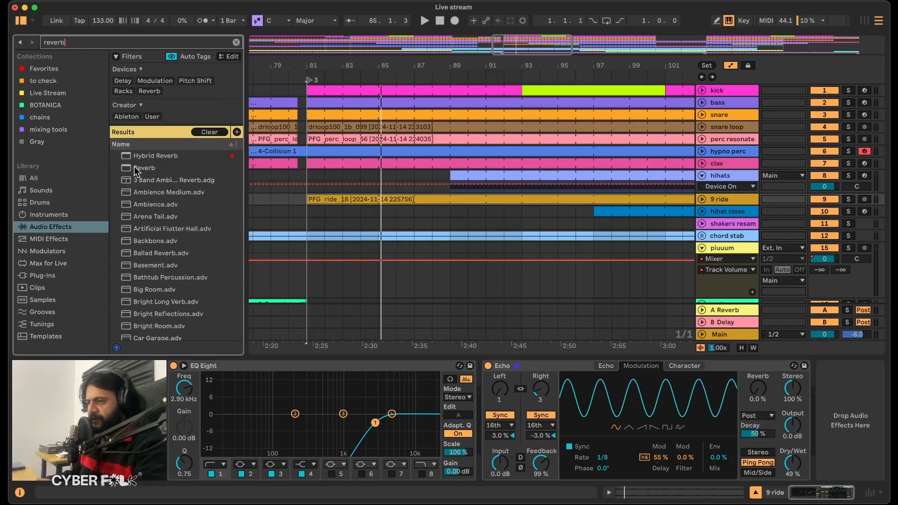
double_click(136, 168)
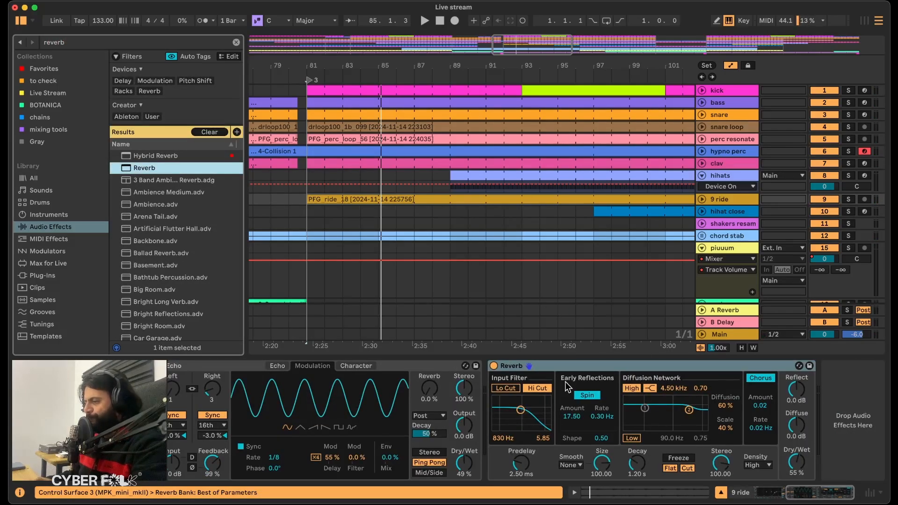
left_click(579, 365)
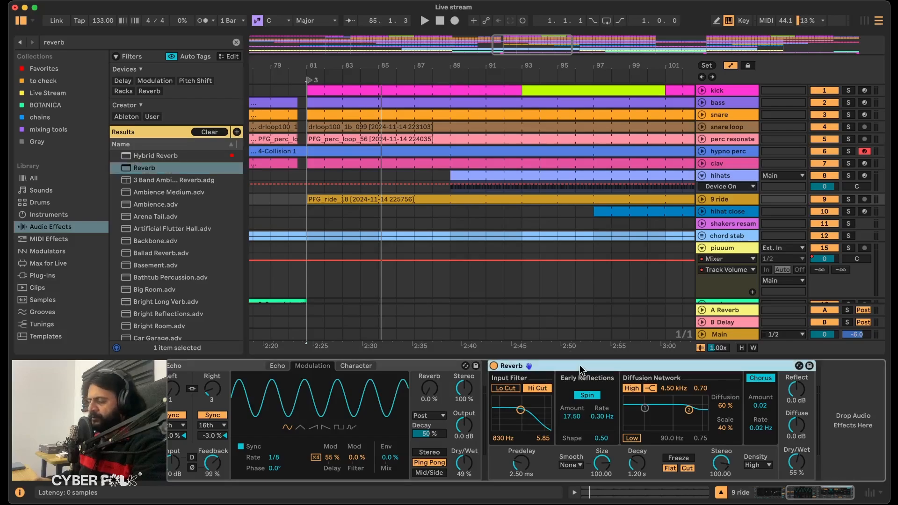
left_click(794, 462)
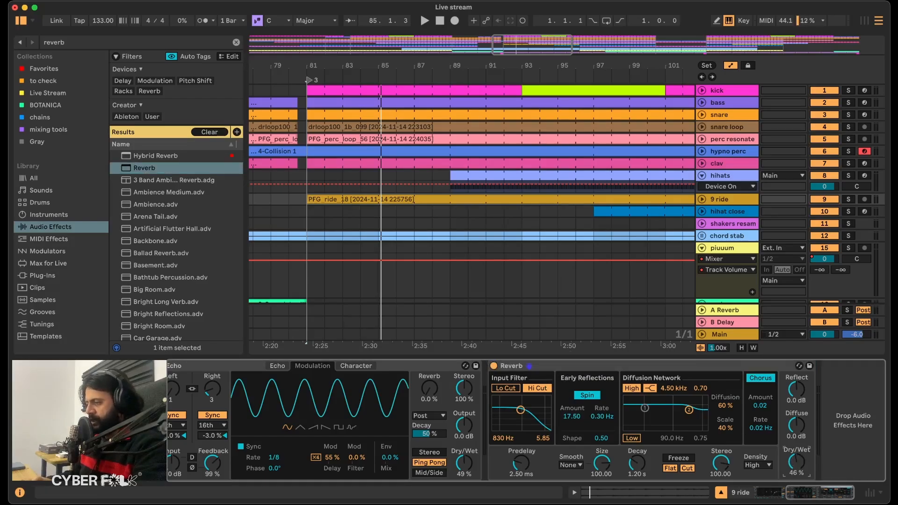
Add an LFO modulator after the Reverb, then solo the 9 ride track and play it from bar 81.
left_click(81, 42)
type("lfo")
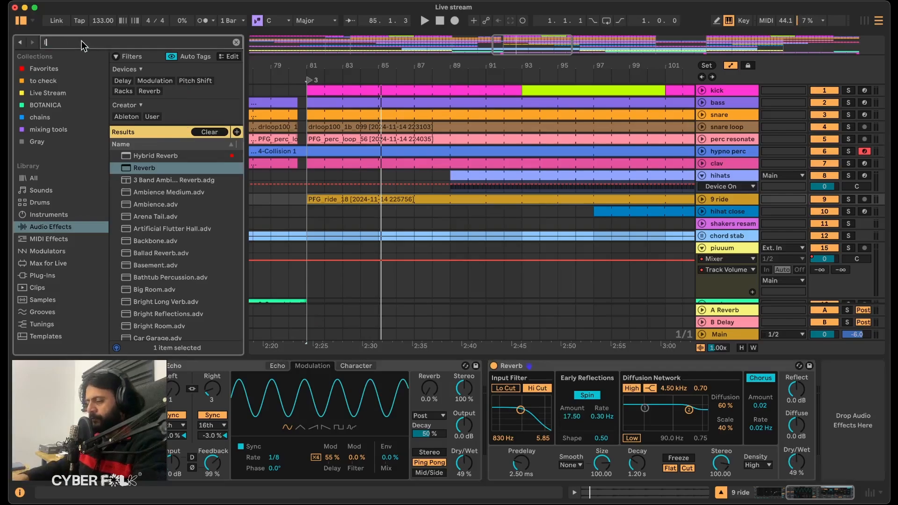
key("Down")
key("Return")
left_click(849, 200)
key("space")
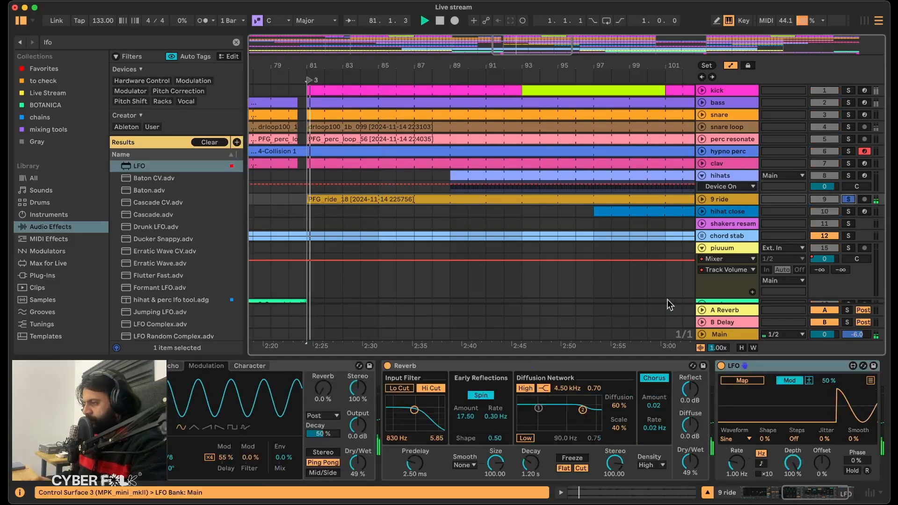
Rename the 9 ride track to "ride".
left_click(725, 201)
key("BackSpace")
key("BackSpace")
key("Return")
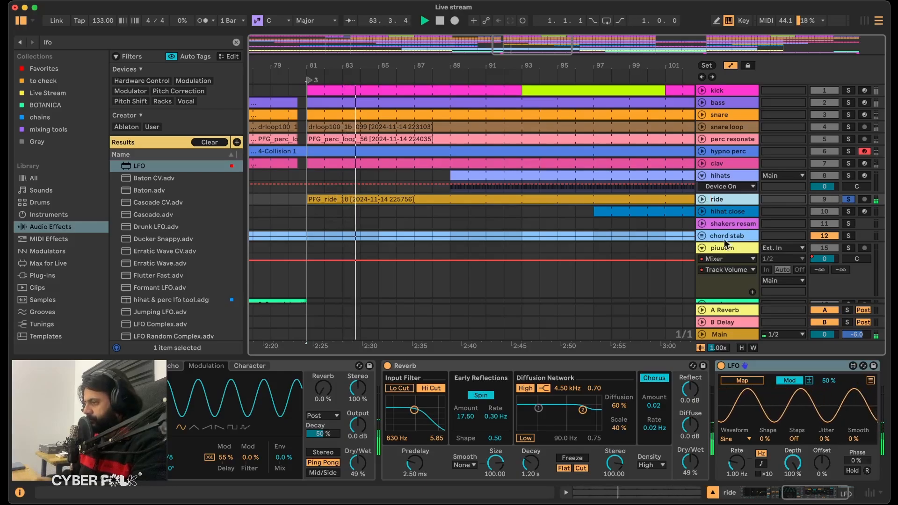
Map the LFO to the Reverb's Size, set the Reverb's Smooth mode to Fast and play the ride.
scroll(787, 443, "right", 2)
scroll(787, 443, "right", 1)
key("space")
left_click(677, 381)
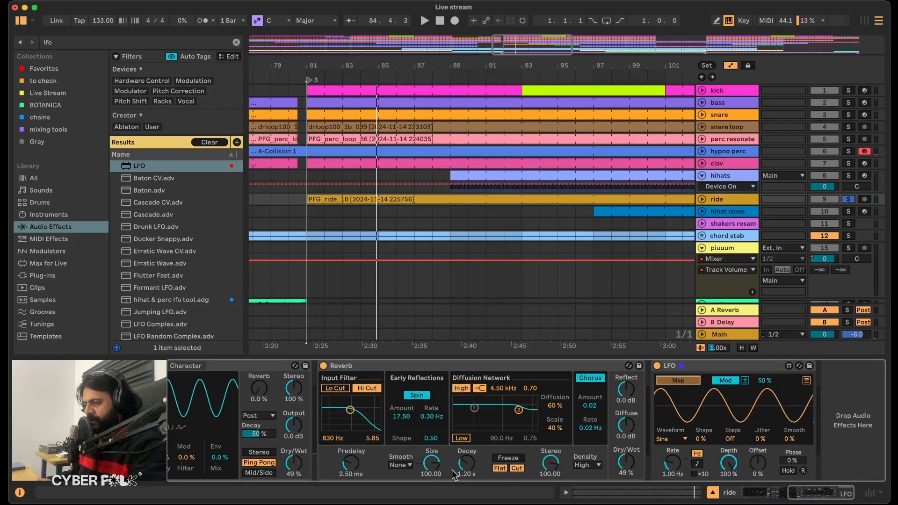
left_click(401, 465)
left_click(398, 494)
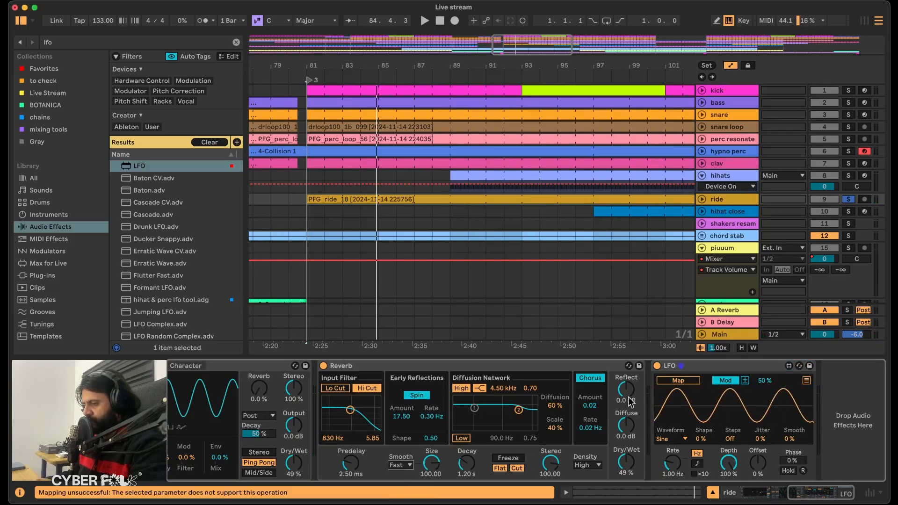
left_click(435, 465)
key("space")
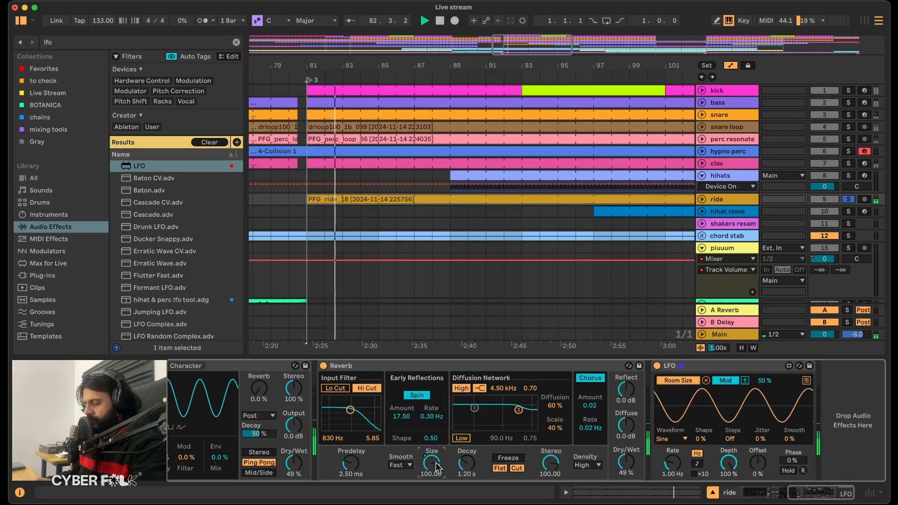
Sync the LFO to a 1/16 rate and set the Reverb's input filter to 6.34 kHz with a width of 4.75.
left_click(697, 463)
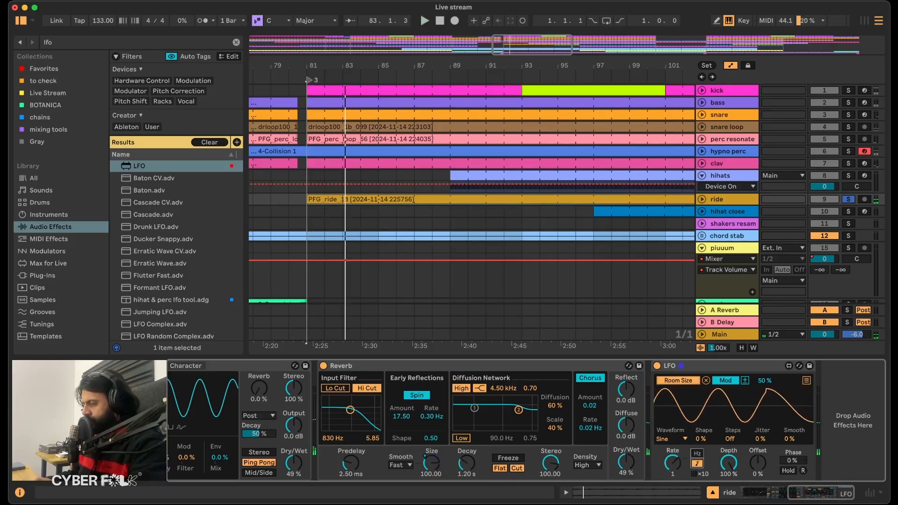
left_click_drag(672, 462, 667, 472)
key("space")
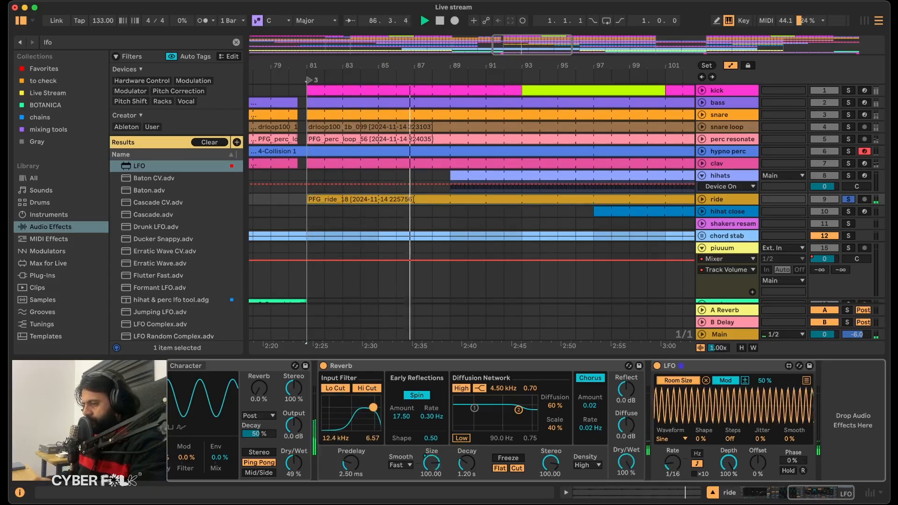
left_click_drag(364, 411, 369, 413)
key("space")
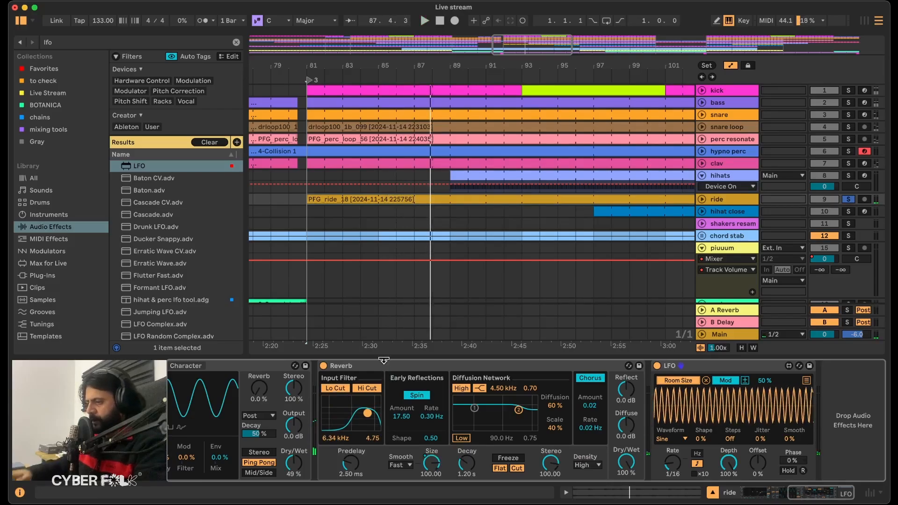
Group the Reverb into an Audio Effect Rack, add an empty parallel chain and set the Reverb's Dry/Wet to 100 %.
left_click(383, 366)
key("super+g")
left_click(324, 411)
right_click(381, 431)
left_click(397, 436)
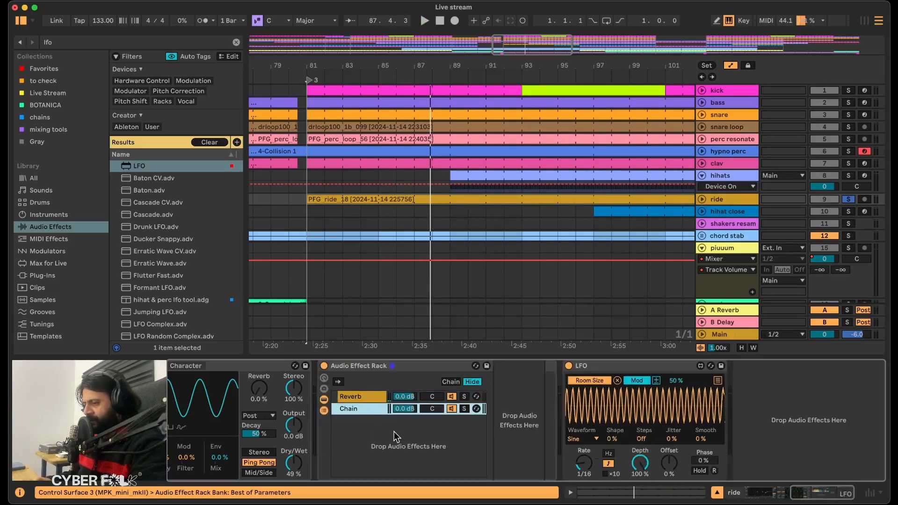
left_click(362, 394)
key("space")
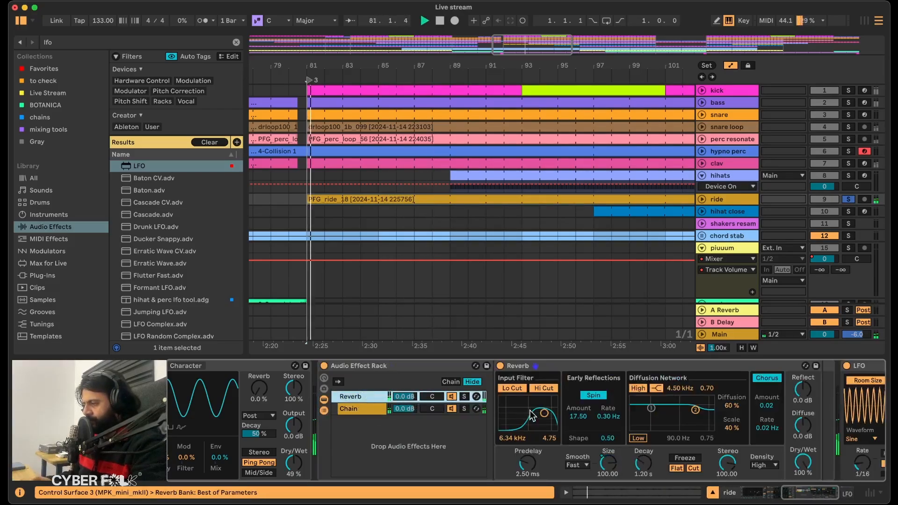
Reduce the LFO Depth to 47.2 % and the Reverb's Size to 20.67 while the ride plays.
scroll(531, 415, "right", 5)
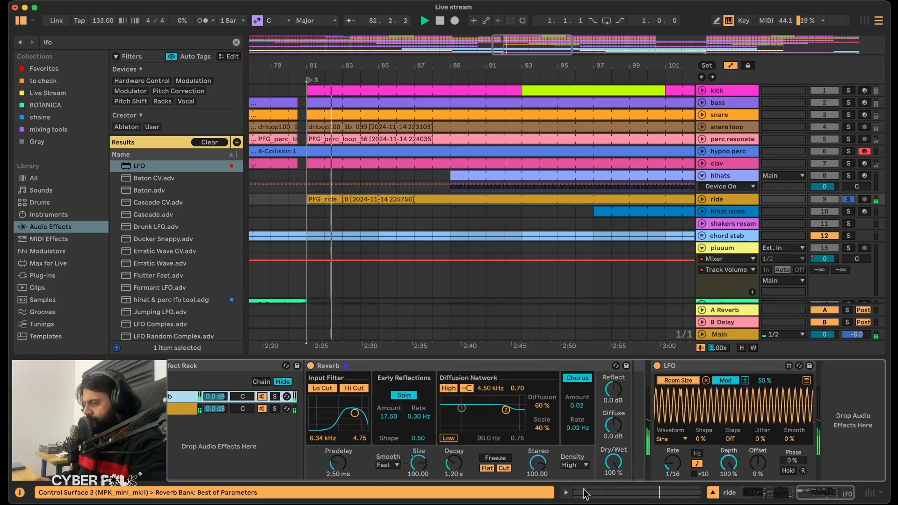
left_click_drag(728, 463, 729, 492)
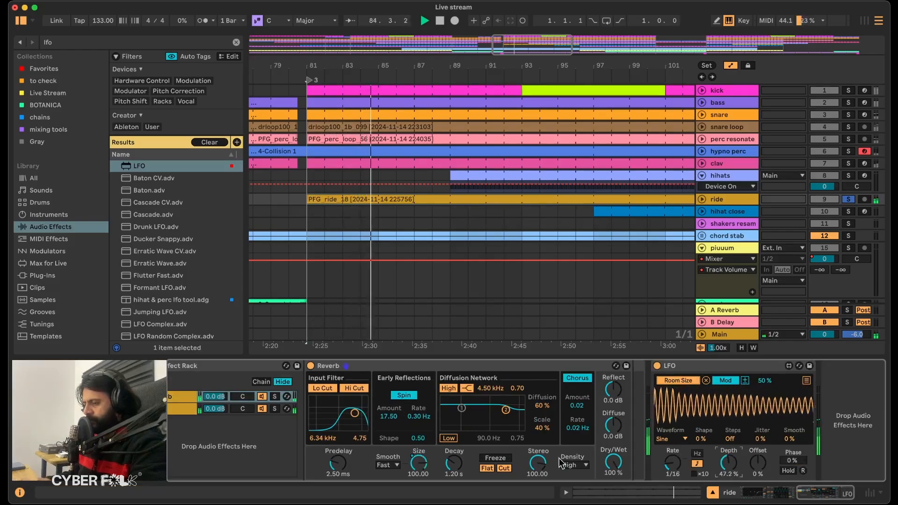
left_click(419, 463)
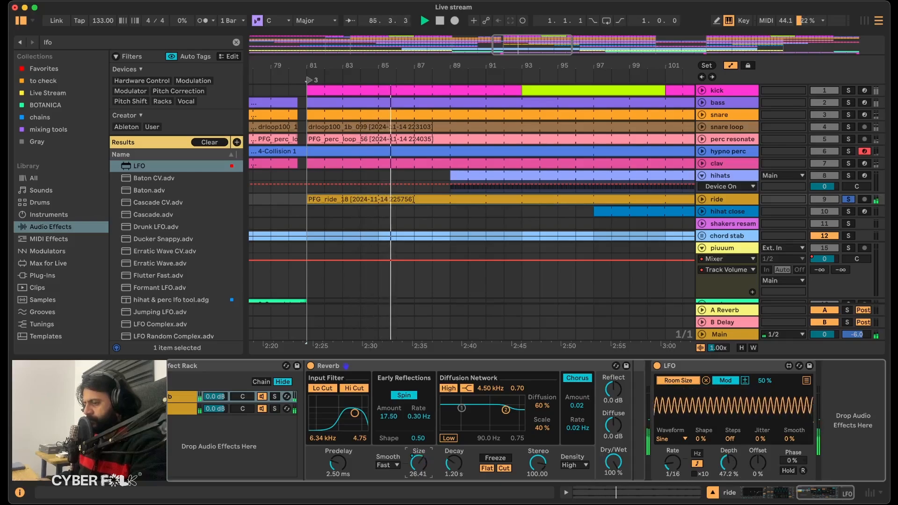
Set the Reverb's input filter to 4.37 kHz and its Diffusion Network to High 6.16 kHz and Low 831 Hz, with Low enabled.
mouse_move(355, 414)
left_mouse_down()
mouse_move(362, 413)
mouse_move(343, 416)
mouse_move(351, 413)
left_mouse_up()
left_click(448, 438)
left_click_drag(461, 409, 510, 409)
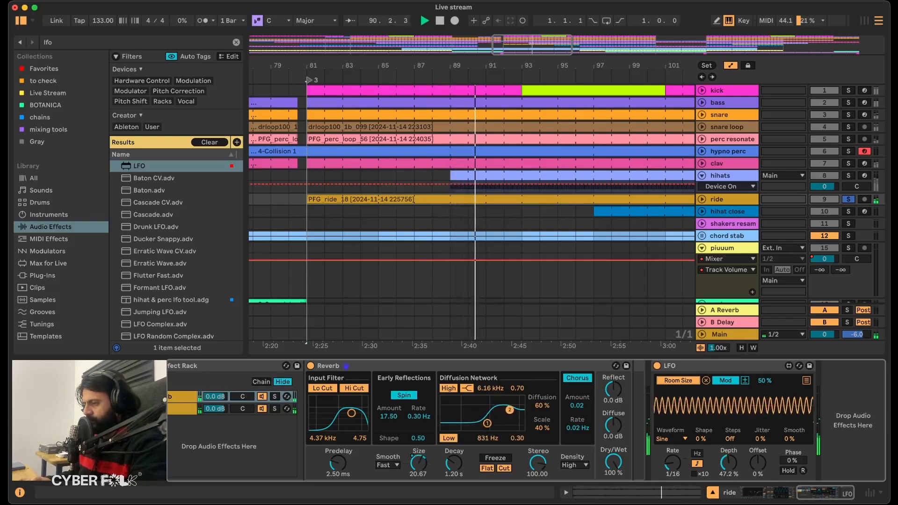
Lower the Reverb chain's volume to -5.0 dB and duplicate the chain.
left_click(213, 398)
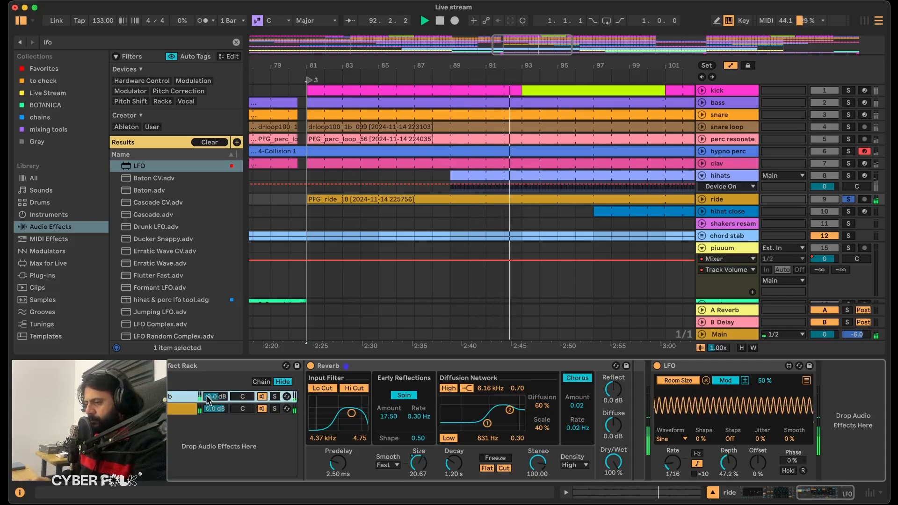
left_click_drag(216, 395, 215, 395)
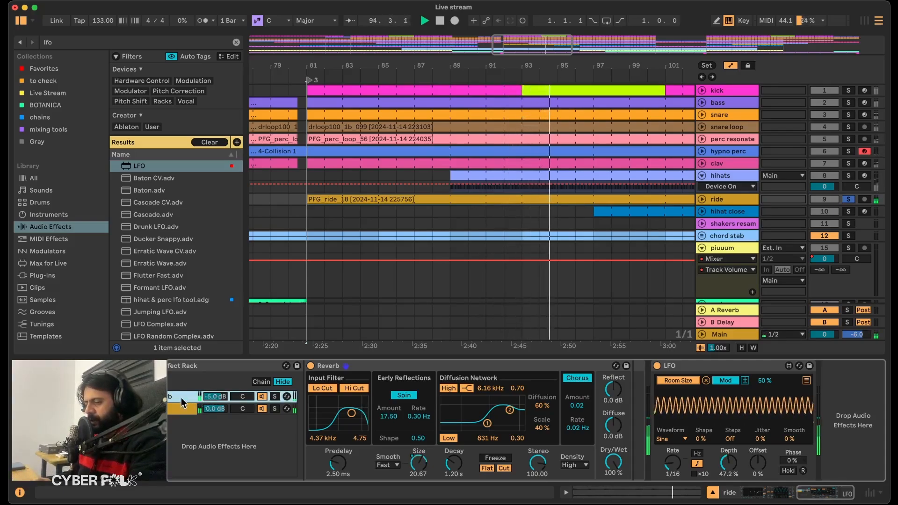
key("super+d")
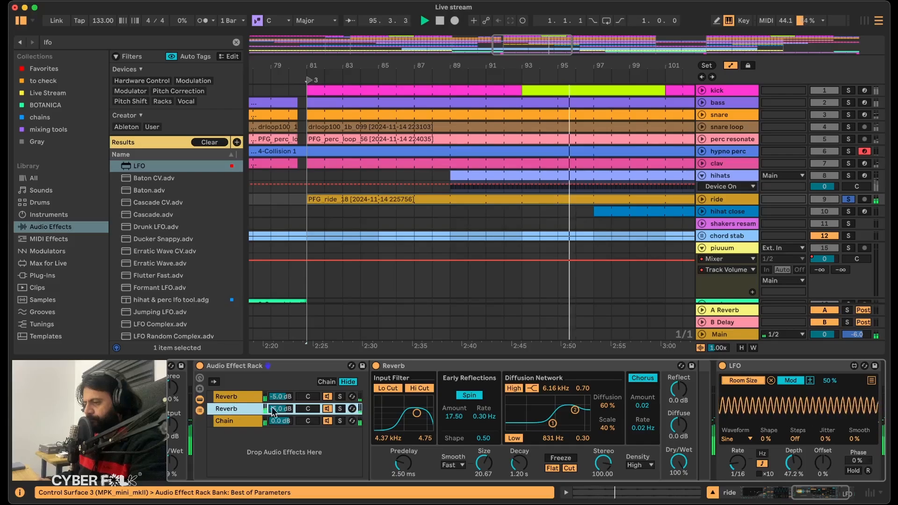
Solo the duplicated Reverb chain, set its Decay to 3.46 s and its input filter to about 3 kHz with a width of 6.77.
scroll(451, 420, "right", 3)
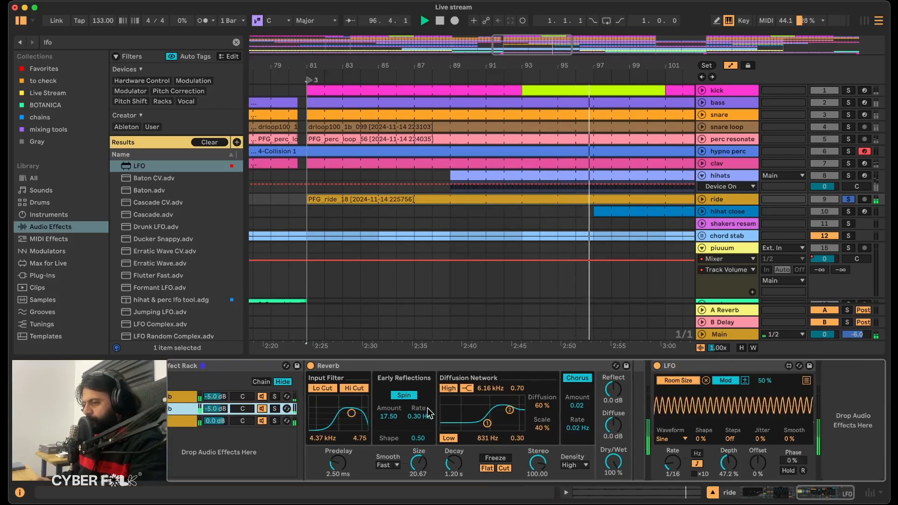
left_click(274, 409)
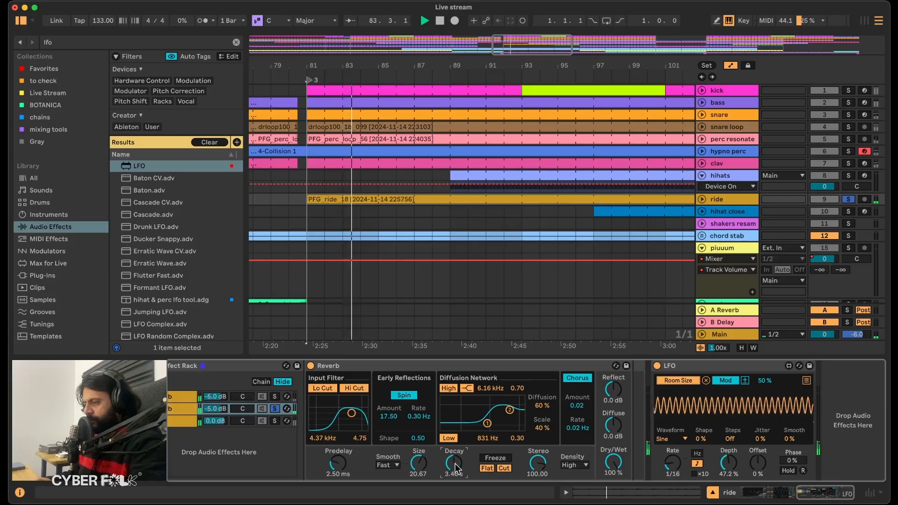
left_click_drag(352, 413, 351, 410)
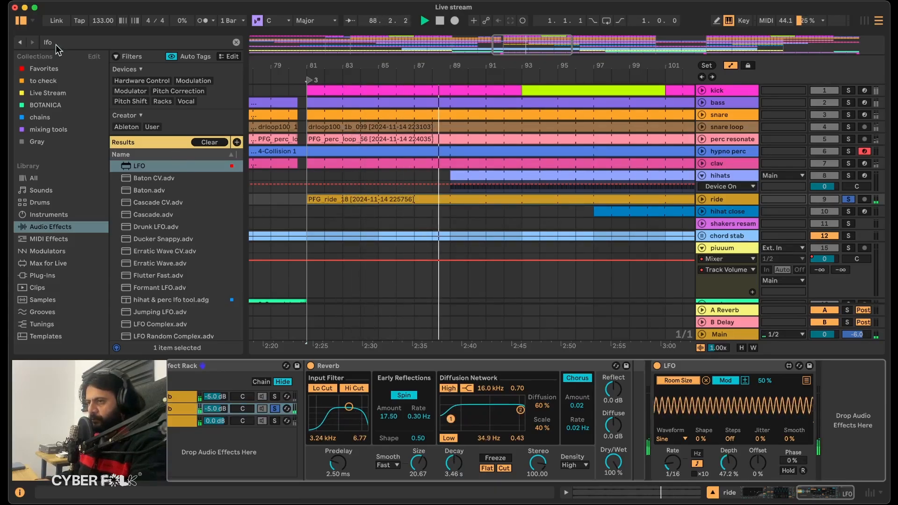
Add an Auto Filter after the Reverb in the duplicated chain and set it to band-pass.
left_click(56, 44)
type("auto fil")
key("Return")
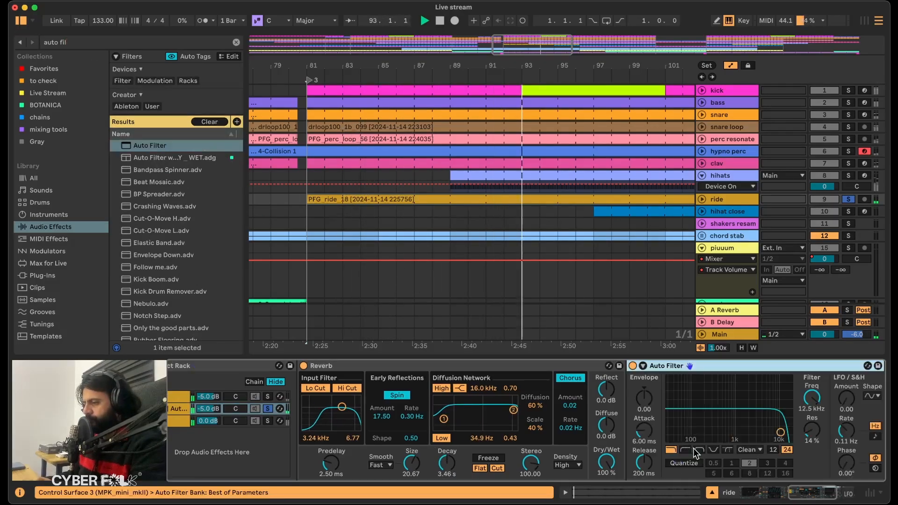
left_click(699, 450)
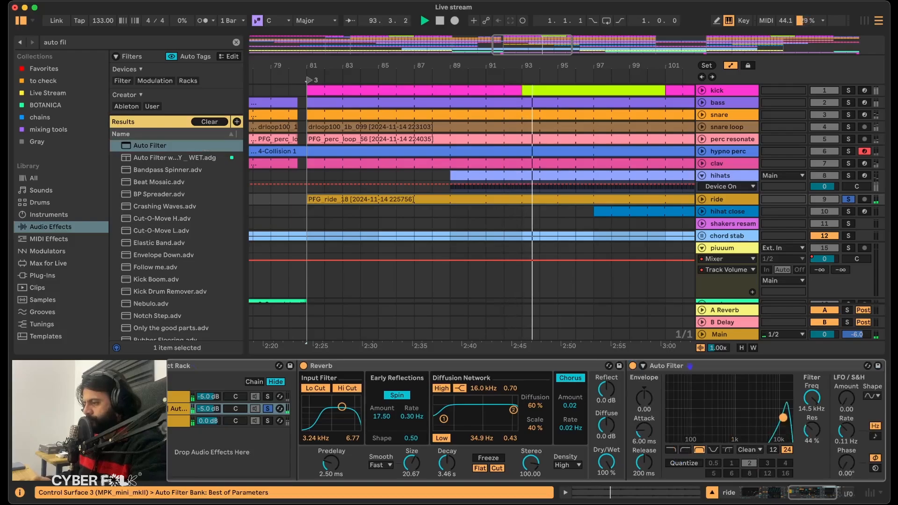
Set the Auto Filter's LFO Amount to 10.0, its tempo-synced Rate to 8 and its Phase to 180°.
left_click(846, 398)
type("180")
key("Return")
left_click(875, 437)
left_click_drag(846, 430, 847, 395)
left_click(847, 461)
type("180")
key("Return")
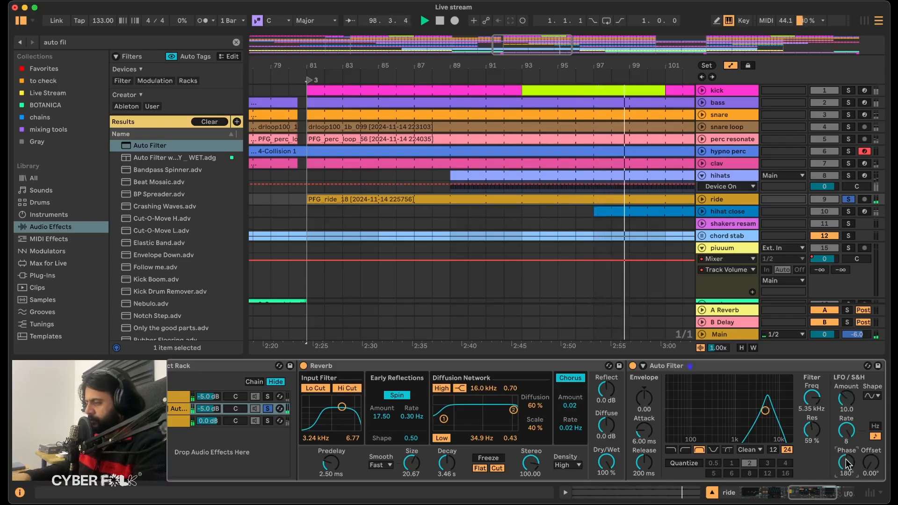
Move the playback start to bar 79 and lower the first Reverb chain to -9.0 dB.
left_click(277, 201)
key("space")
left_click_drag(211, 396, 211, 398)
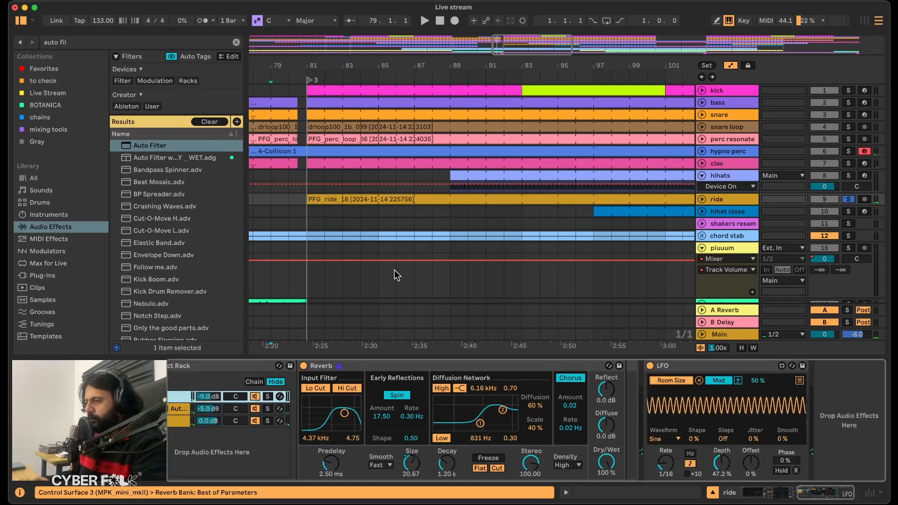
Unsolo the ride track and compare the full mix with the Audio Effect Rack off and on.
left_click(851, 199)
key("space")
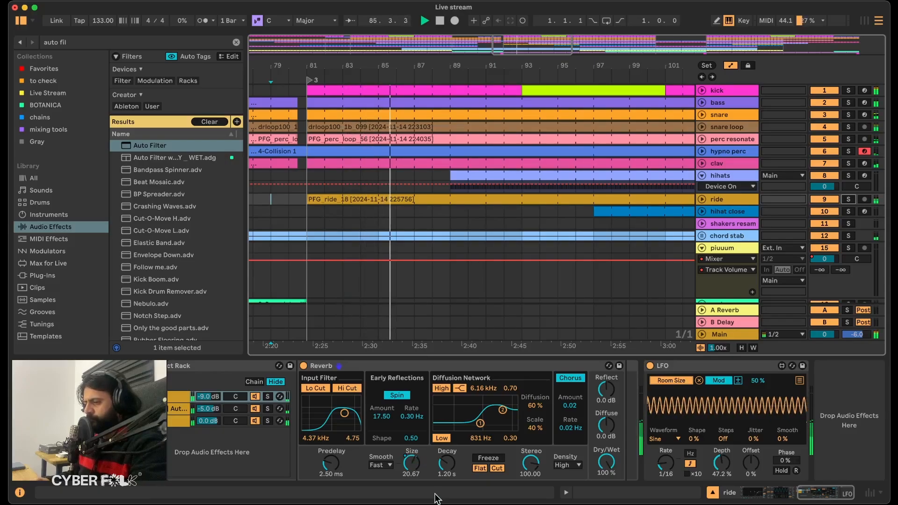
scroll(356, 412, "left", 5)
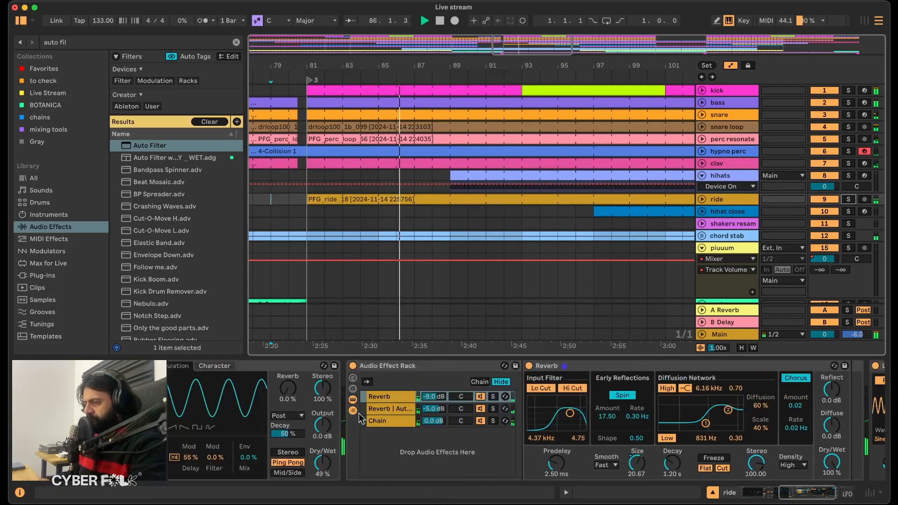
left_click(353, 367)
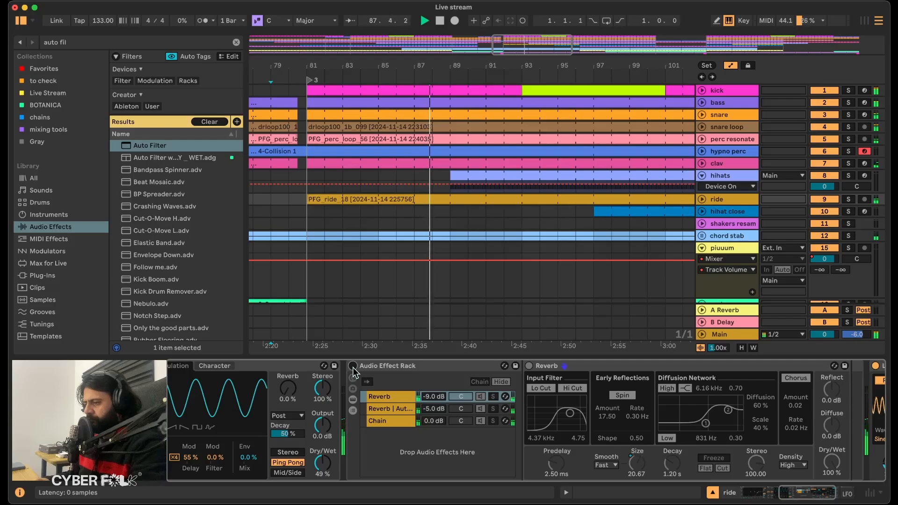
left_click(353, 367)
Raise the Reverb and Auto Filter chain to 0.0 dB and the first Reverb chain to -4.0 dB.
left_click(434, 410)
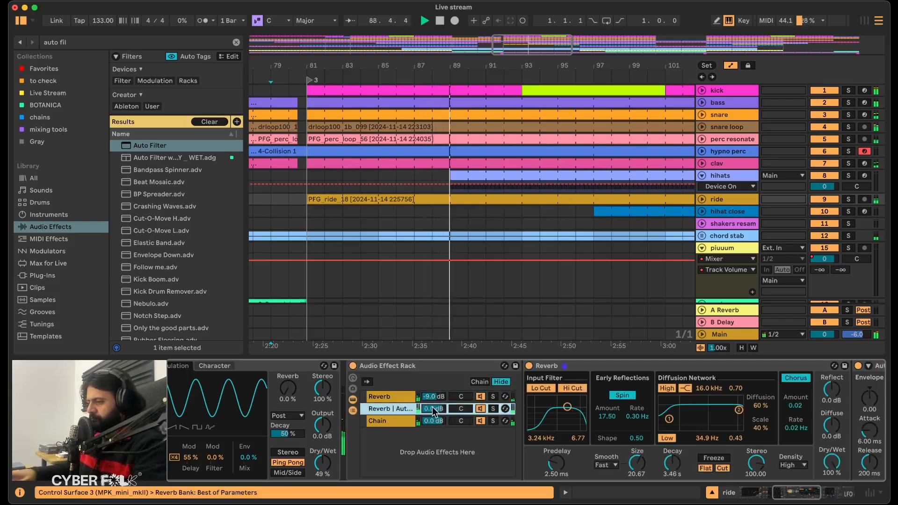
left_click_drag(433, 397, 434, 397)
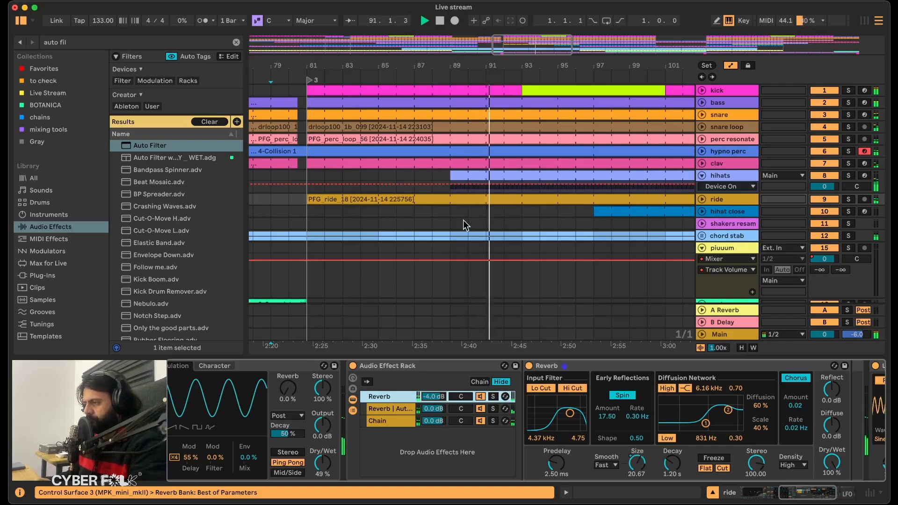
Balance the soloed ride's Reverb chain at -7.0 dB and its filtered chain at -3.0 dB, then replay the full mix from bar 79.
left_click(848, 199)
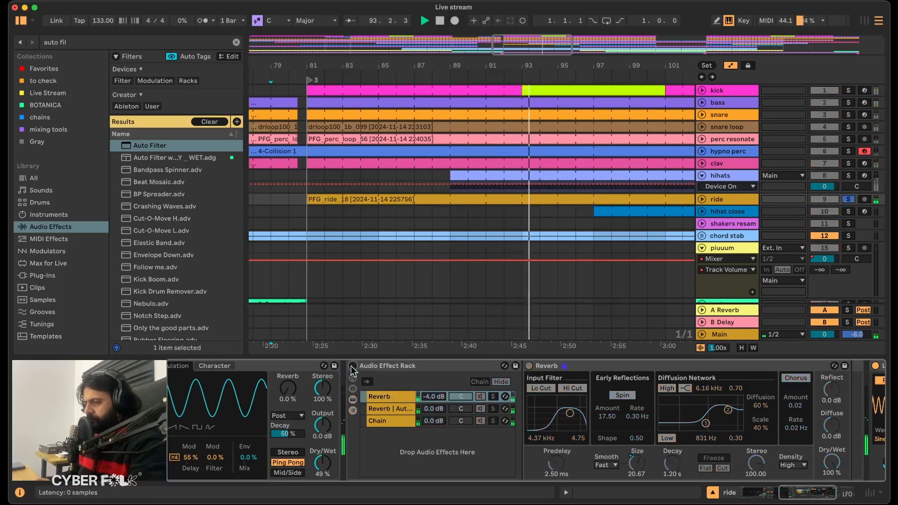
left_click_drag(434, 409, 435, 402)
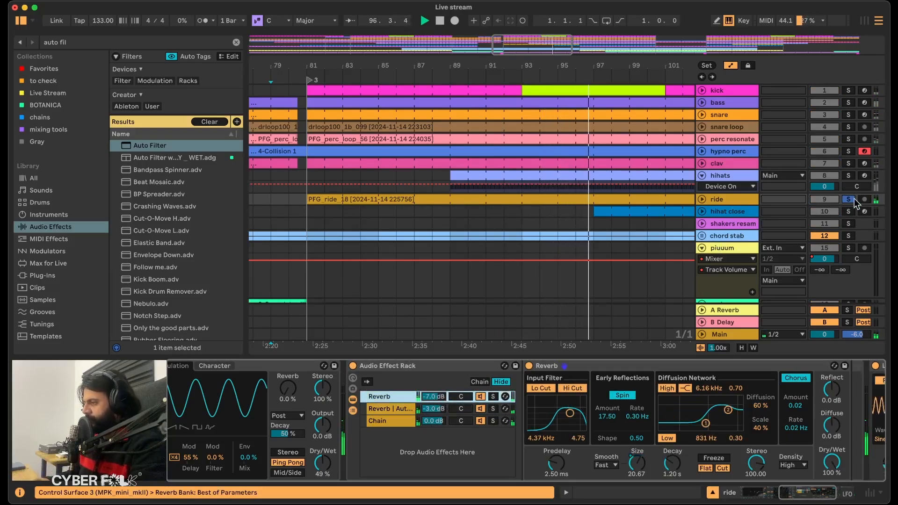
left_click(849, 199)
key("space")
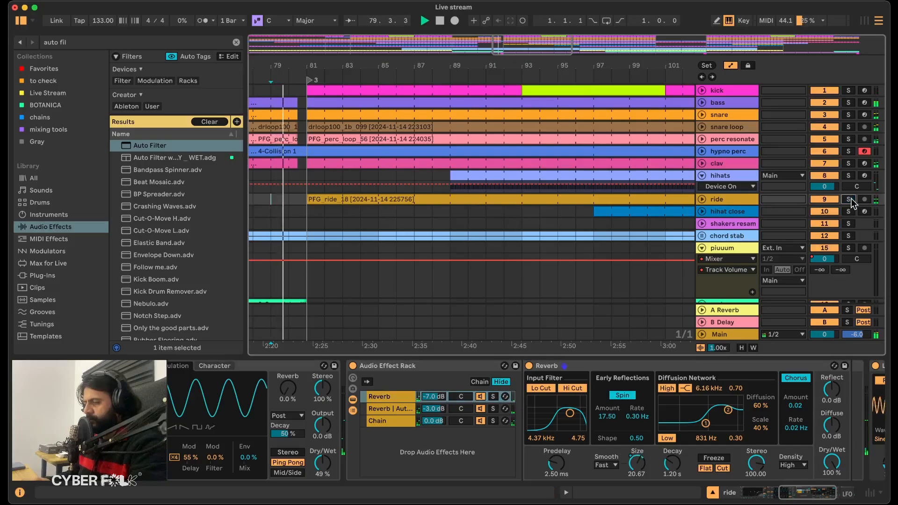
Review the ride track's device chain, solo the ride, and fold away the hihats track's automation lane.
left_click(736, 201)
scroll(734, 402, "right", 5)
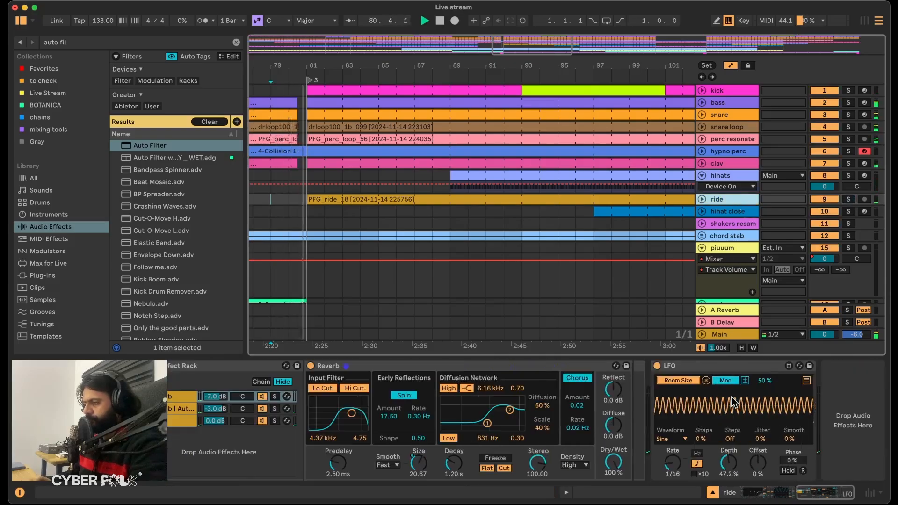
scroll(538, 443, "left", 8)
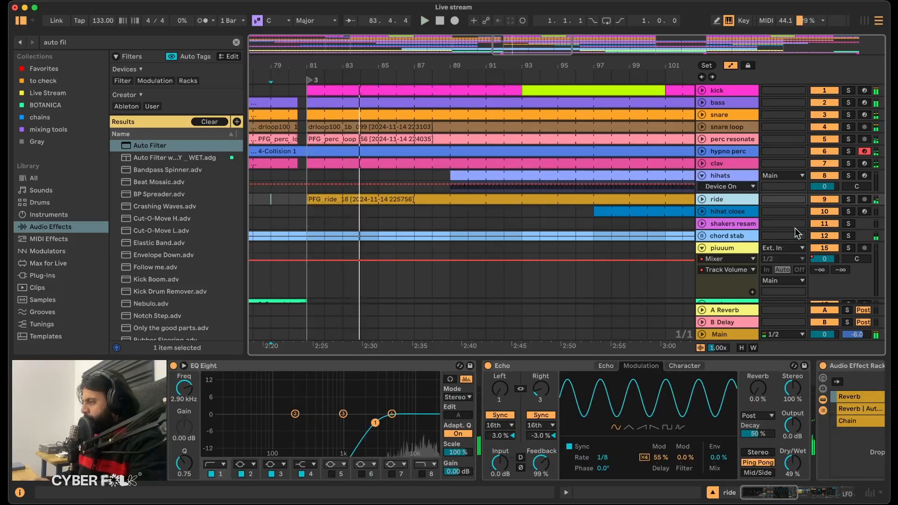
left_click(847, 200)
left_click(730, 191)
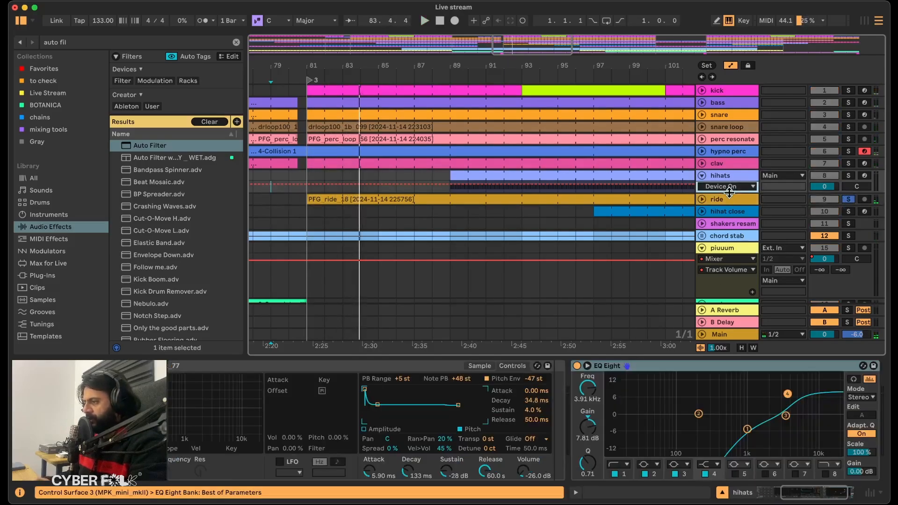
left_click(703, 177)
left_click(723, 187)
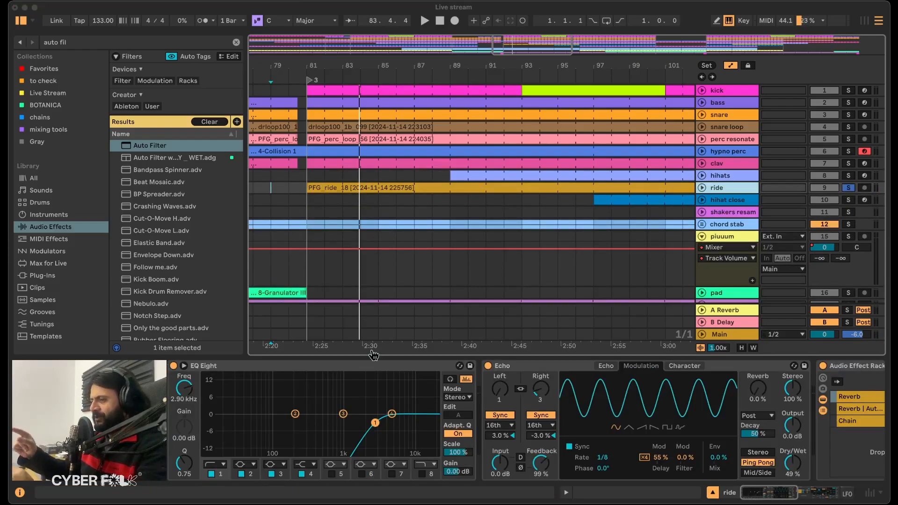
Place the playback start at bar 79 and bring up the end of the ride track's device chain.
scroll(453, 205, "left", 5)
left_click(453, 200)
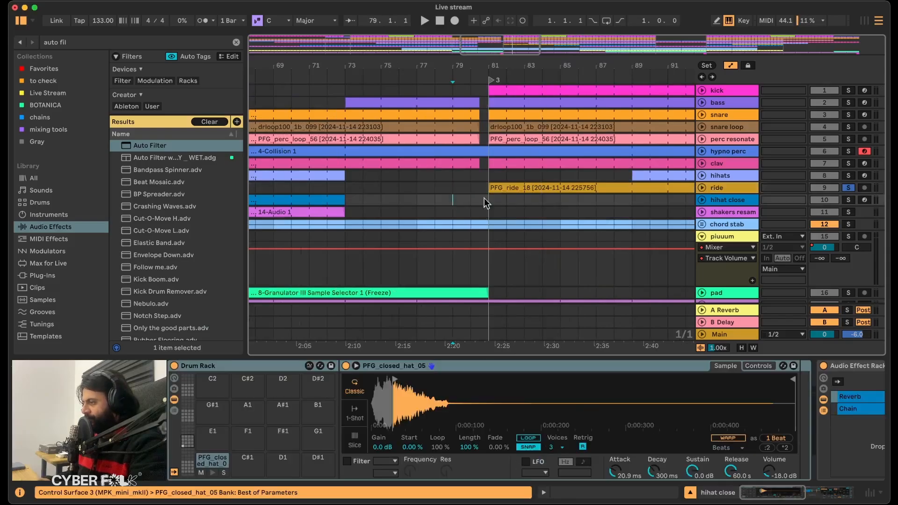
left_click(723, 187)
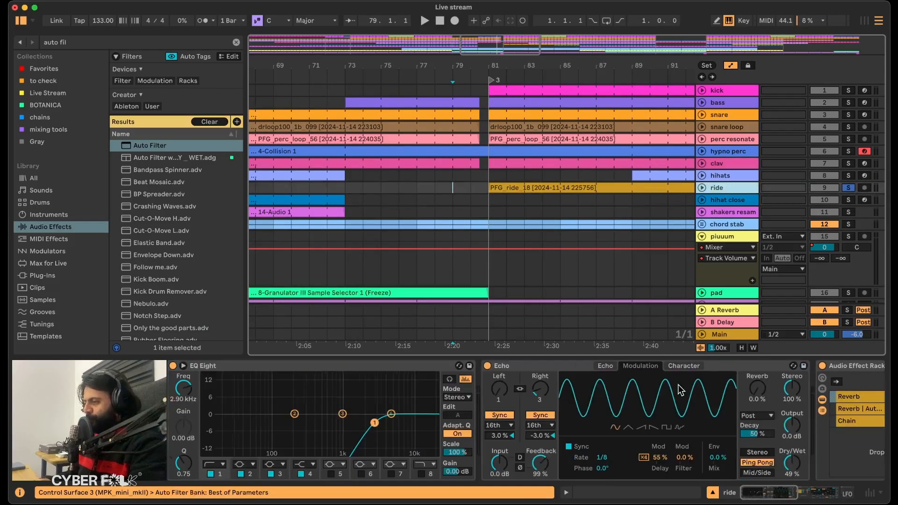
scroll(678, 385, "right", 5)
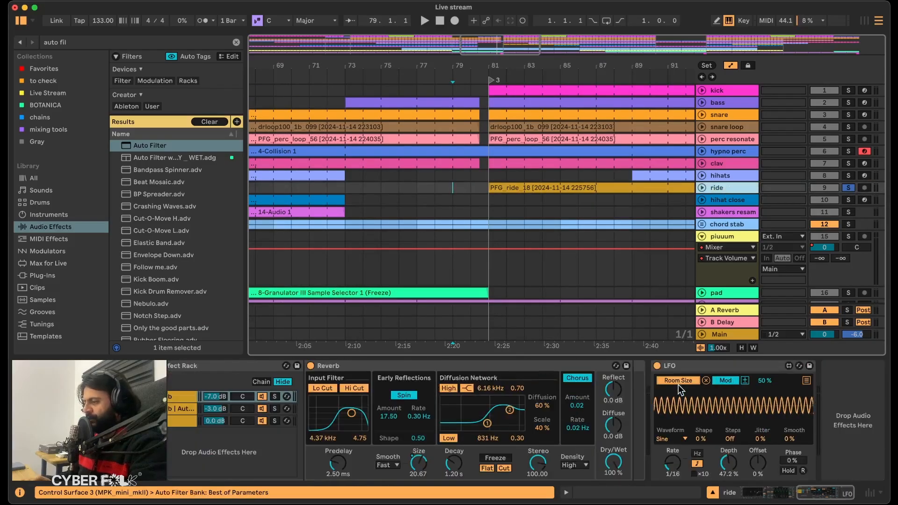
Search the browser for auto.
left_click(84, 40)
type("duck")
key("BackSpace")
key("BackSpace")
key("BackSpace")
key("BackSpace")
type("auto")
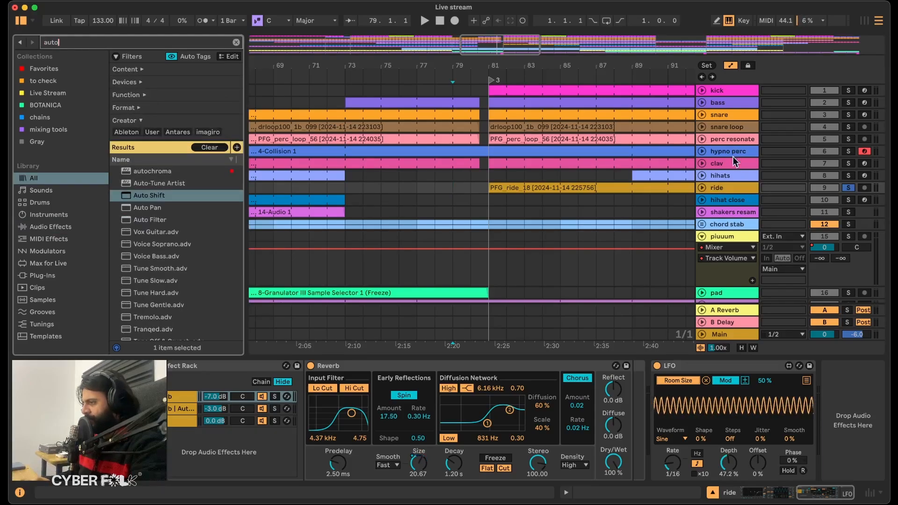
Copy the Auto Pan from the shakers resampled track to the end of the ride track's device chain.
left_click(728, 174)
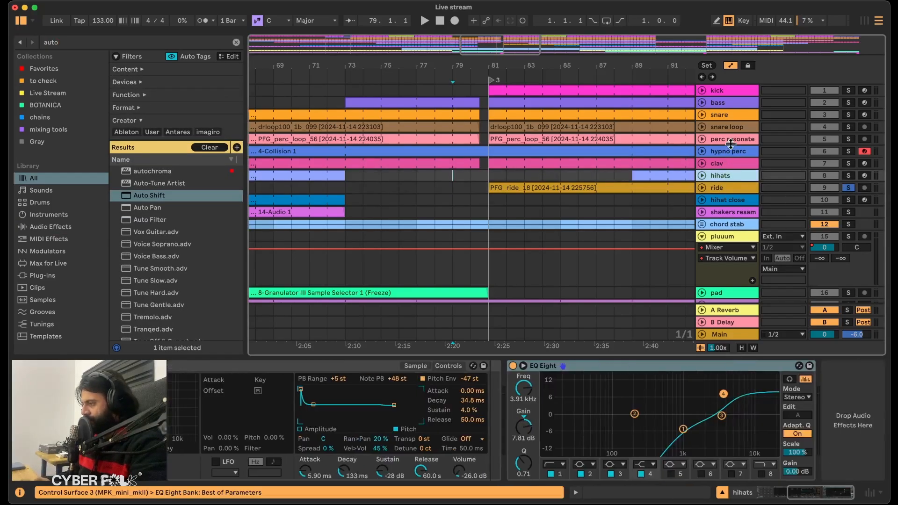
left_click(732, 213)
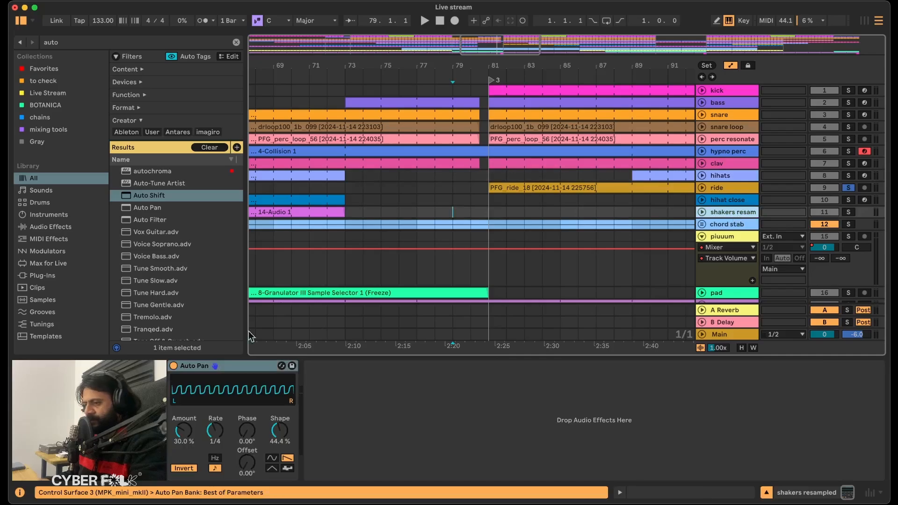
left_click(237, 370)
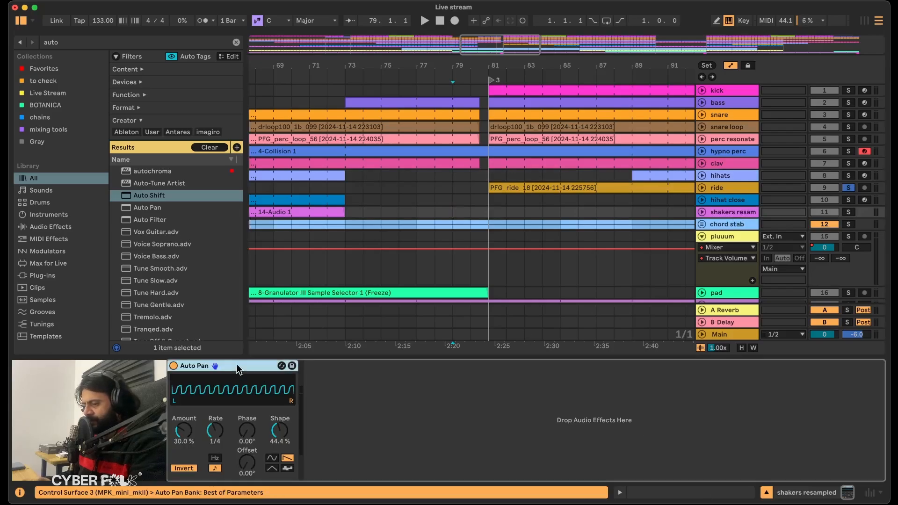
left_click(730, 187)
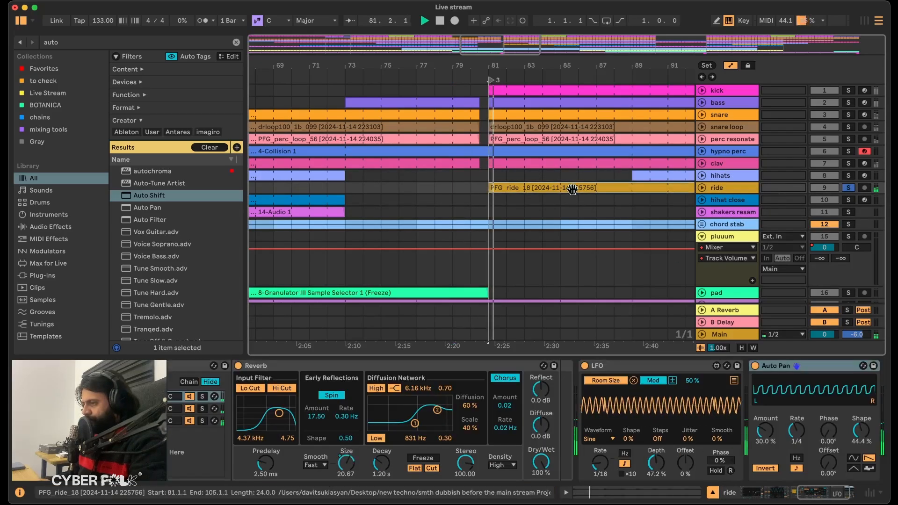
Set the ride's Auto Pan Amount to 72.2% and unsolo the track to hear it in the full mix.
left_click_drag(766, 430, 766, 393)
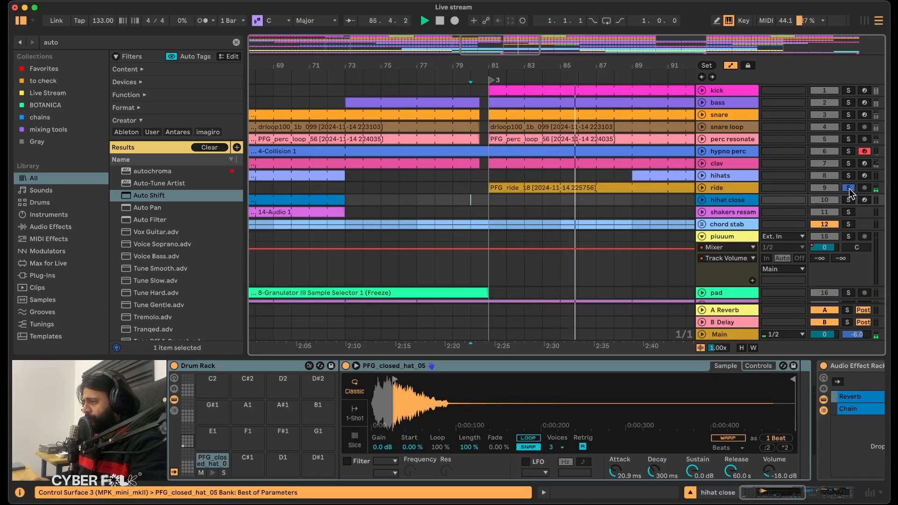
left_click(849, 188)
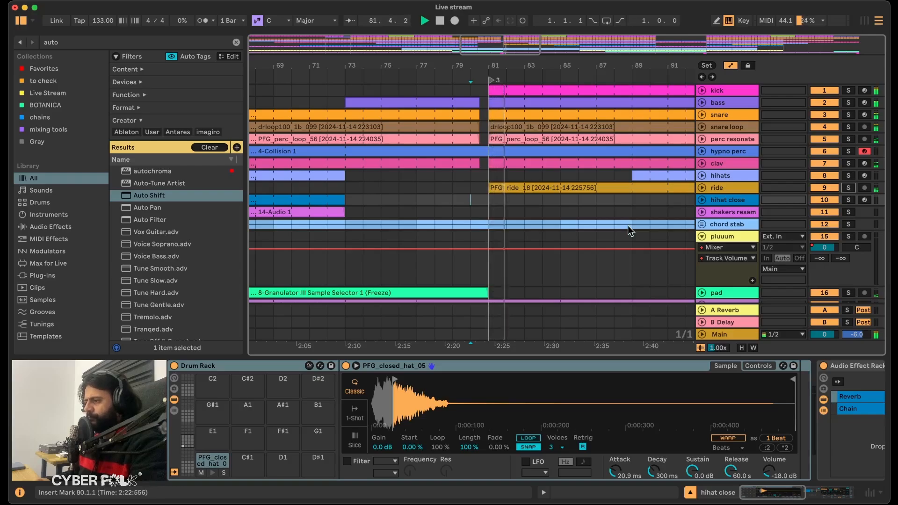
left_click(713, 188)
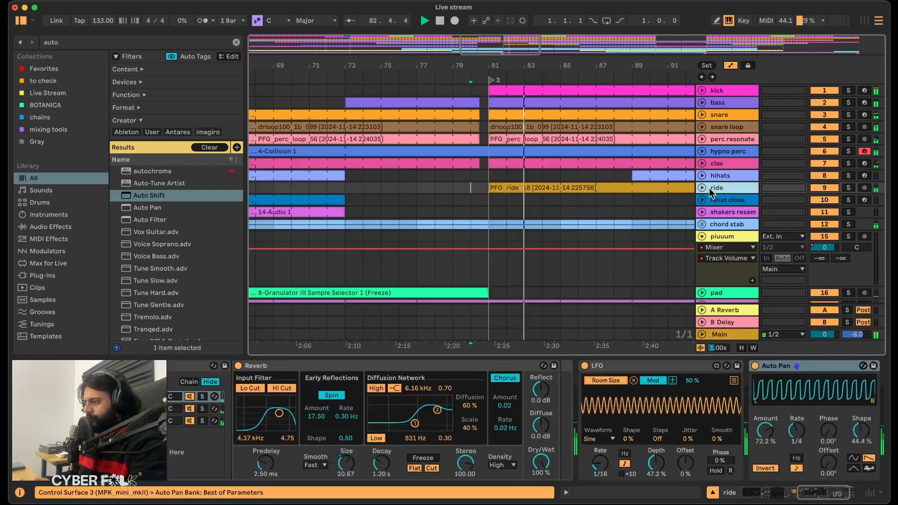
Find Roar in the browser and insert it in the ride's device chain between the LFO and Auto Pan.
scroll(624, 417, "right", 3)
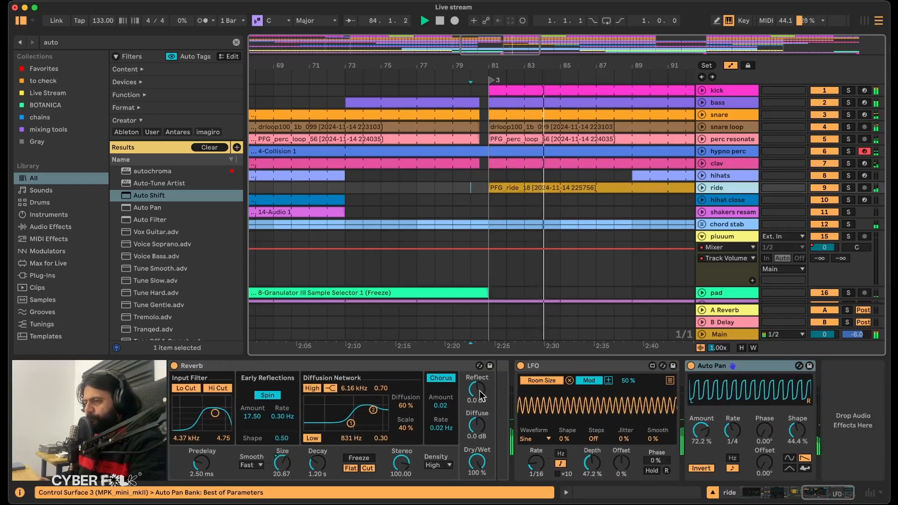
left_click(67, 42)
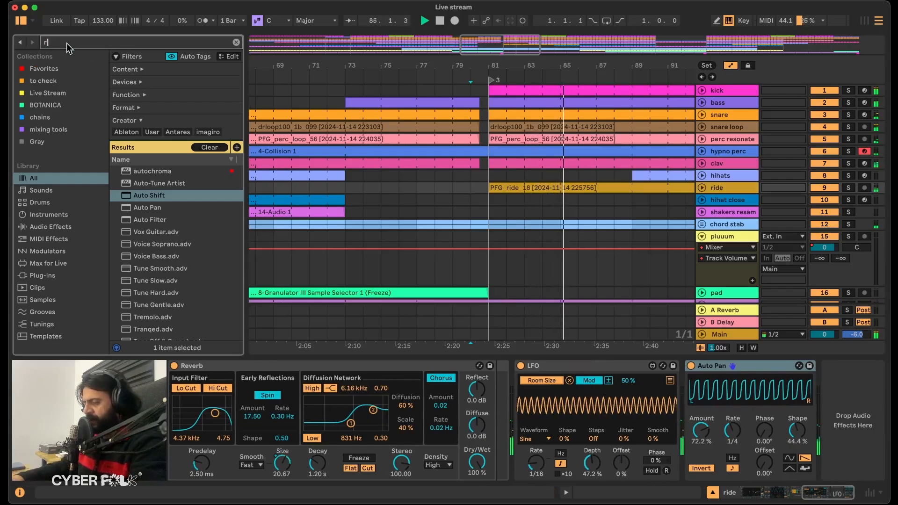
type("roar")
mouse_move(140, 222)
left_mouse_down()
mouse_move(512, 416)
mouse_move(556, 415)
left_mouse_up()
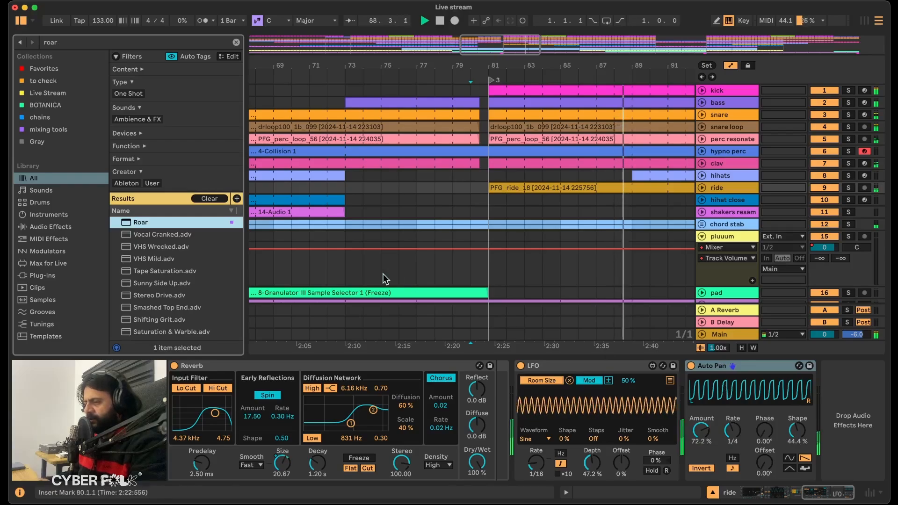
left_click_drag(134, 227, 708, 415)
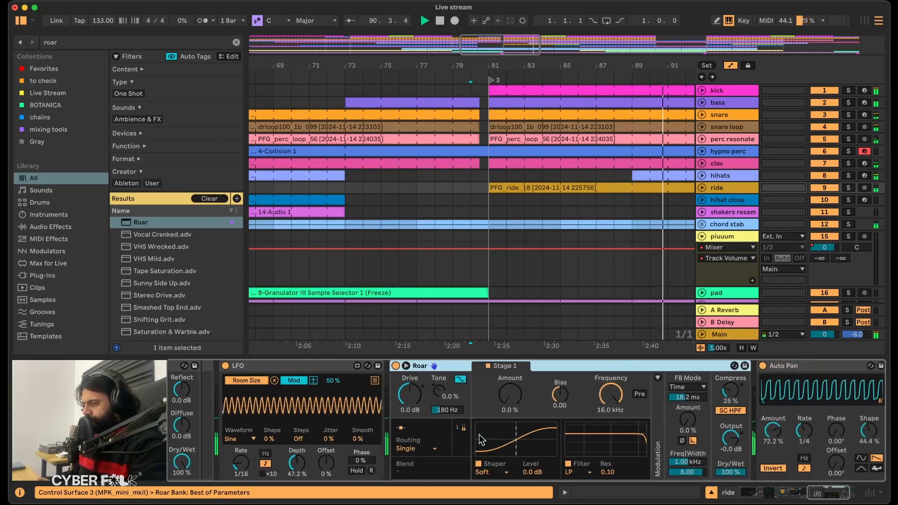
Set Roar's shaper to Bit Crusher with Amount 13% and Output -3.0 dB, then compare it bypassed and active.
left_click(487, 472)
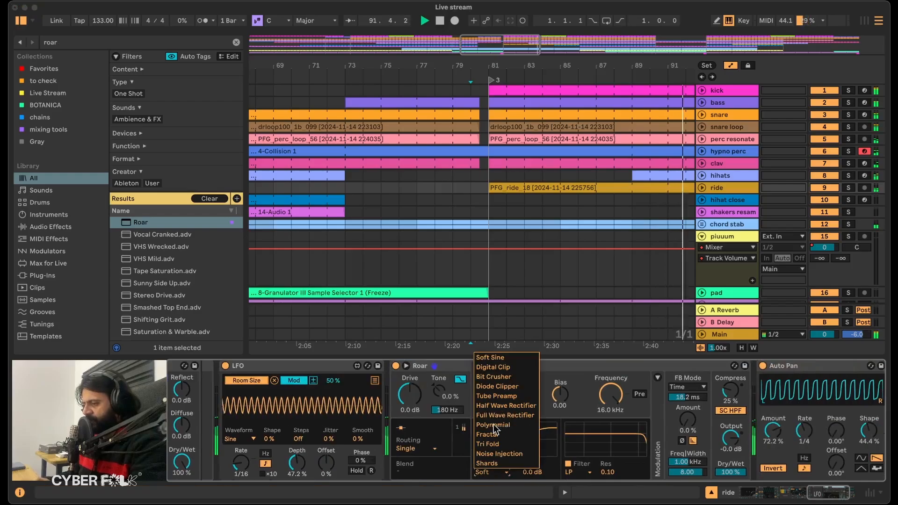
left_click(498, 378)
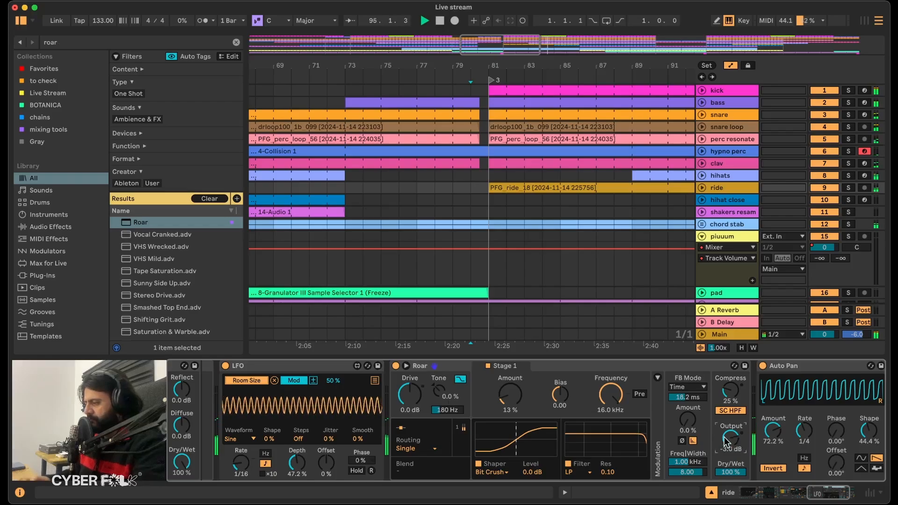
left_click(396, 366)
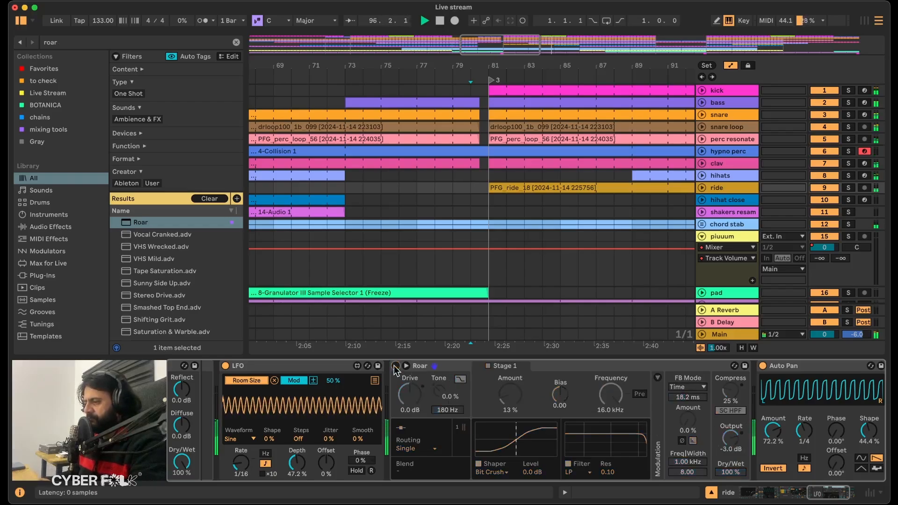
left_click(396, 366)
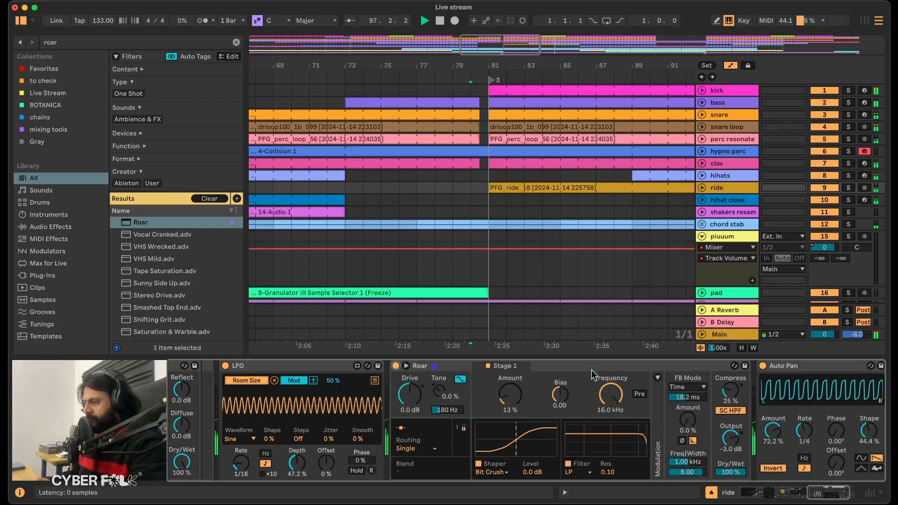
Solo the ride, audition its clip from bar 81, and set the Echo's Feedback to 75%.
key("minus")
key("minus")
key("minus")
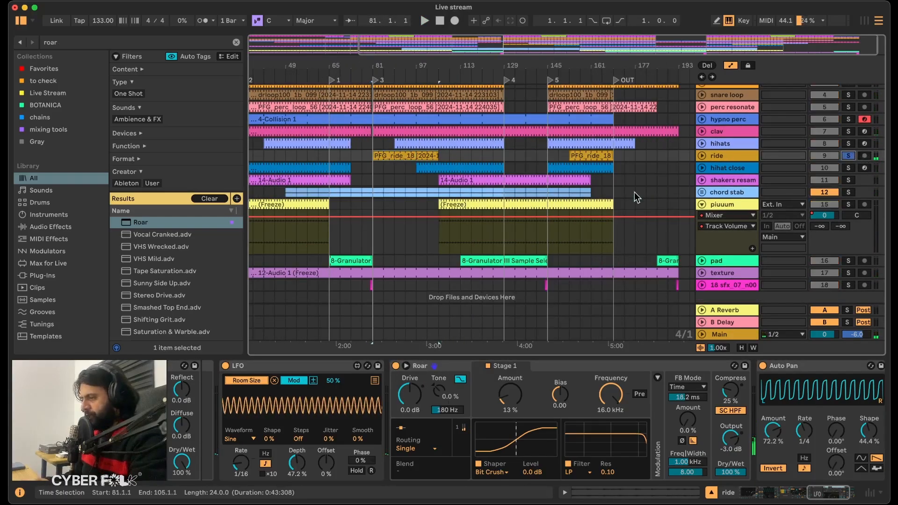
scroll(454, 423, "left", 10)
scroll(454, 429, "left", 3)
left_click(337, 463)
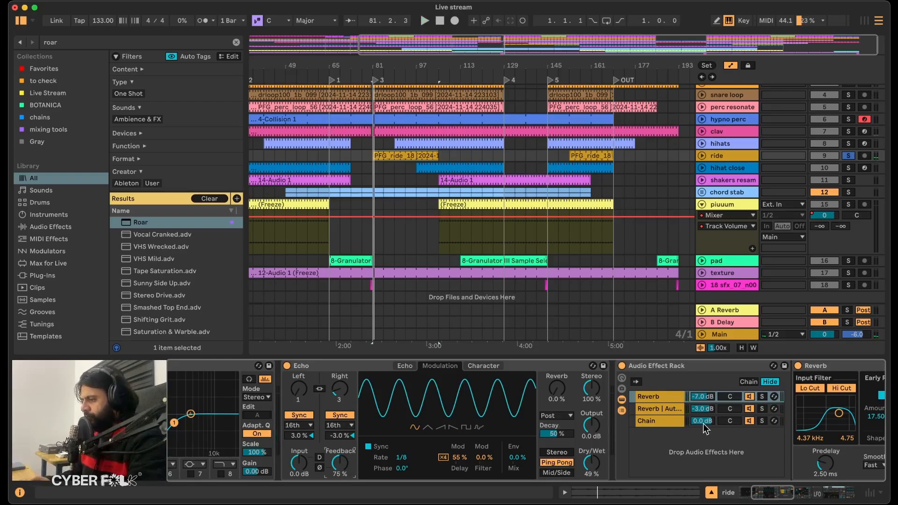
Lower Roar's Output to -6.0 dB, audition the soloed ride, and unsolo it to hear the full mix.
scroll(703, 423, "right", 10)
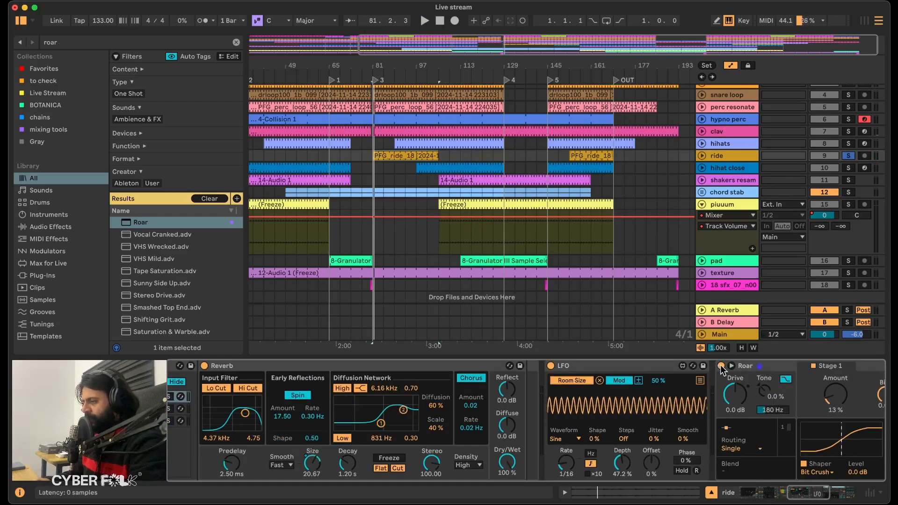
scroll(667, 444, "right", 10)
key("space")
left_click_drag(664, 443, 664, 453)
key("space")
key("space")
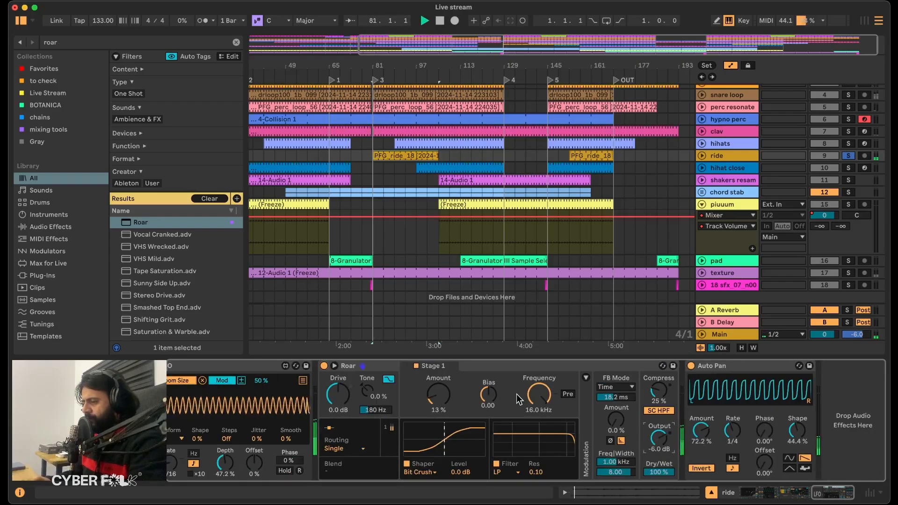
left_click(848, 156)
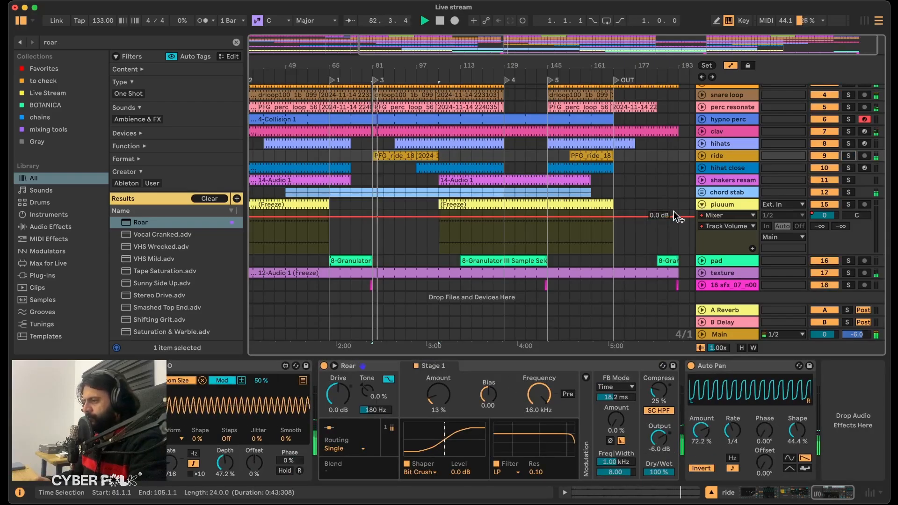
key("space")
Solo the hihat close track, audition its clip from bar 97, and select its earlier clip spanning bars 17 to 73.
left_click(738, 168)
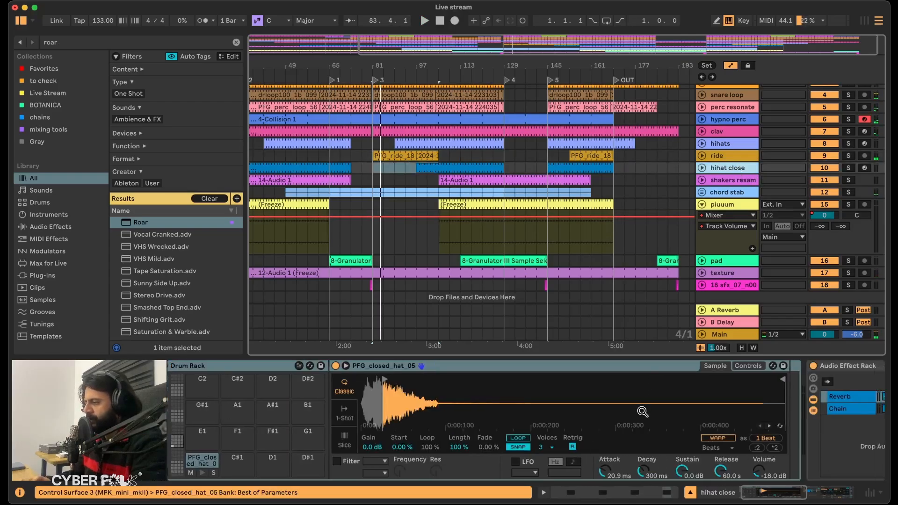
scroll(643, 412, "right", 10)
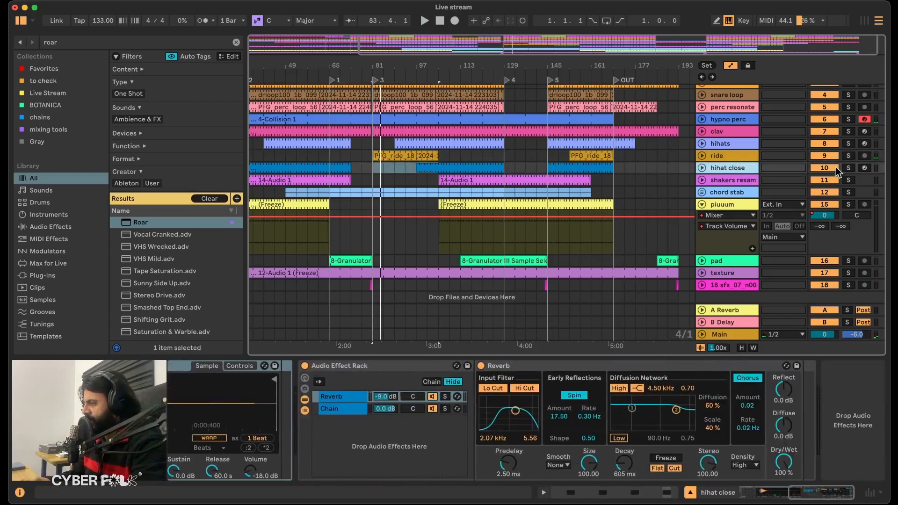
left_click(849, 156)
key("space")
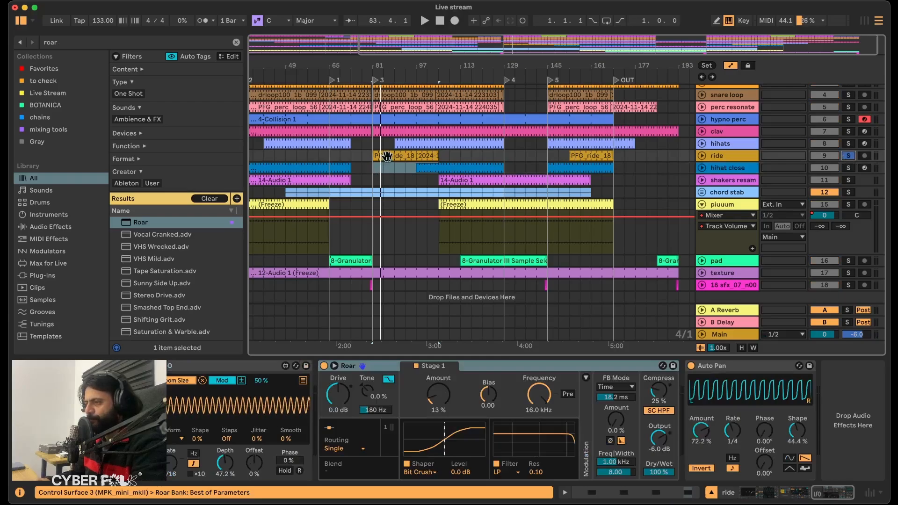
left_click(459, 166)
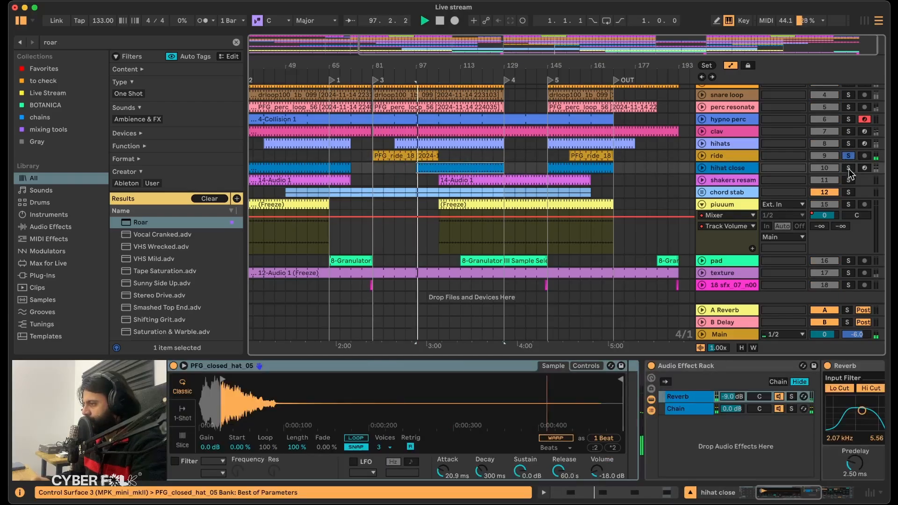
left_click(318, 171)
key("space")
Find the Utility effect, insert it before the hihat close track's reverb rack, and group it into its own Audio Effect Rack.
scroll(317, 171, "left", 5)
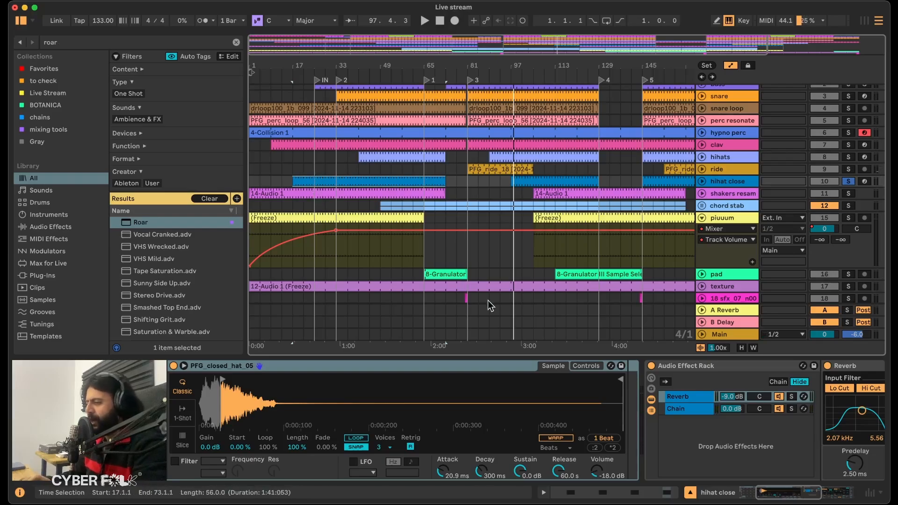
scroll(667, 439, "right", 10)
scroll(391, 414, "left", 10)
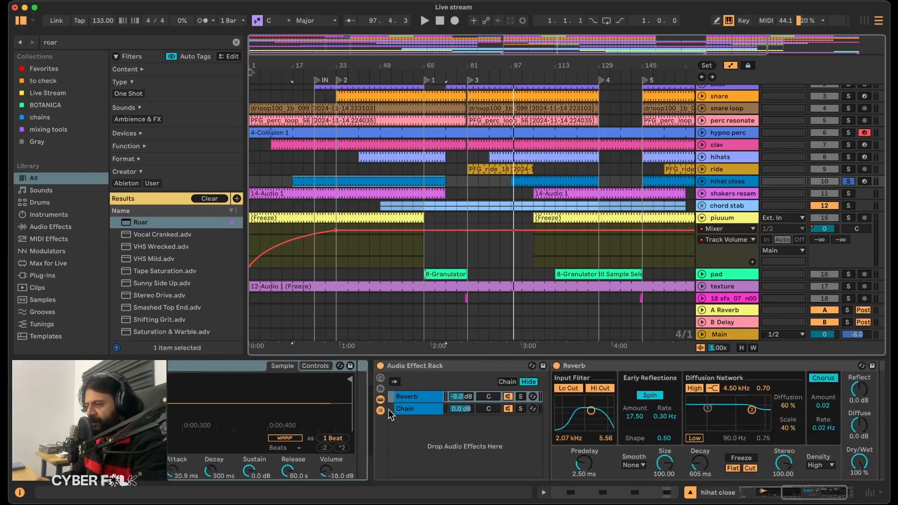
scroll(373, 397, "right", 10)
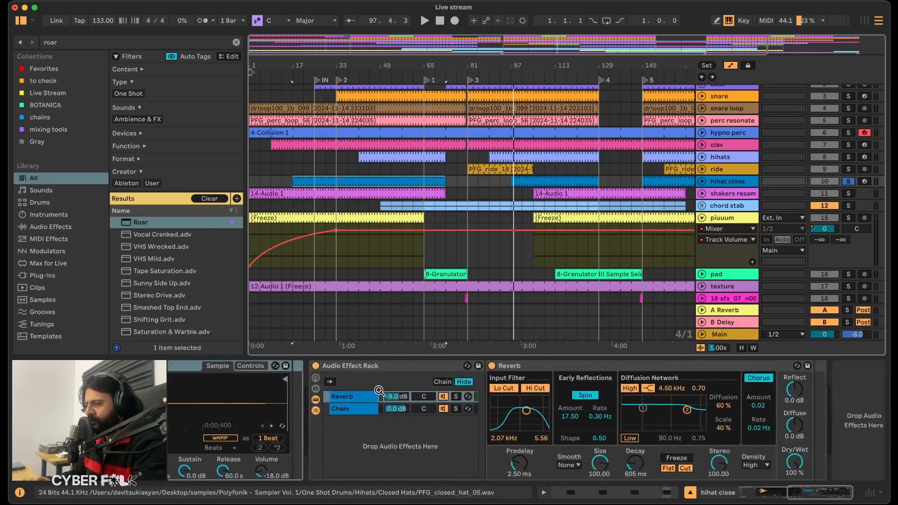
left_click(55, 227)
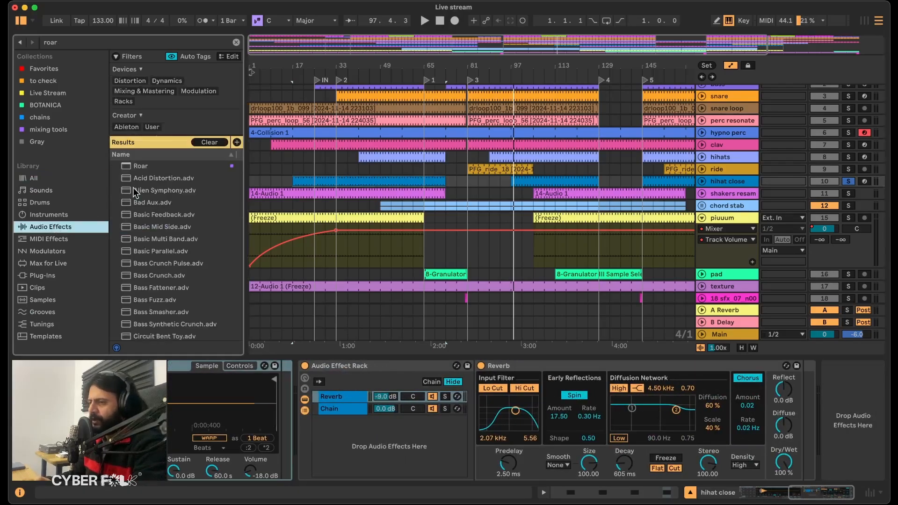
left_click(238, 41)
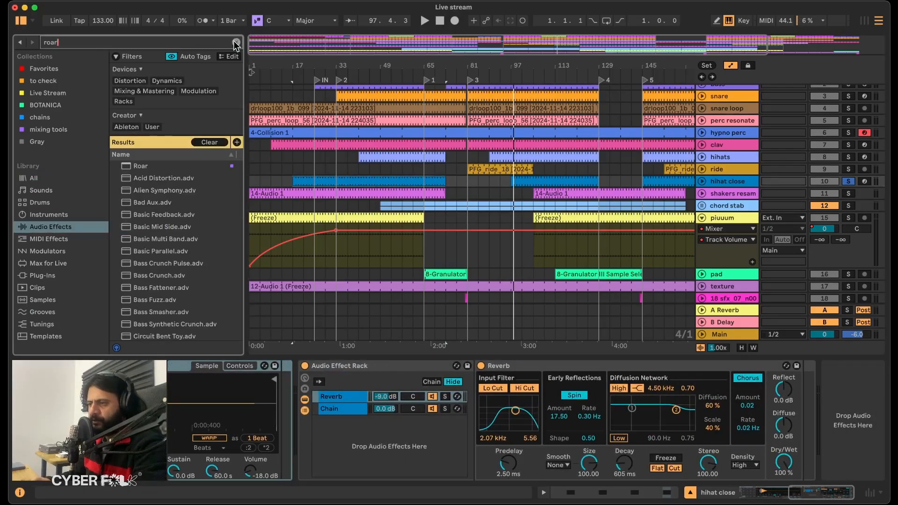
left_click(236, 43)
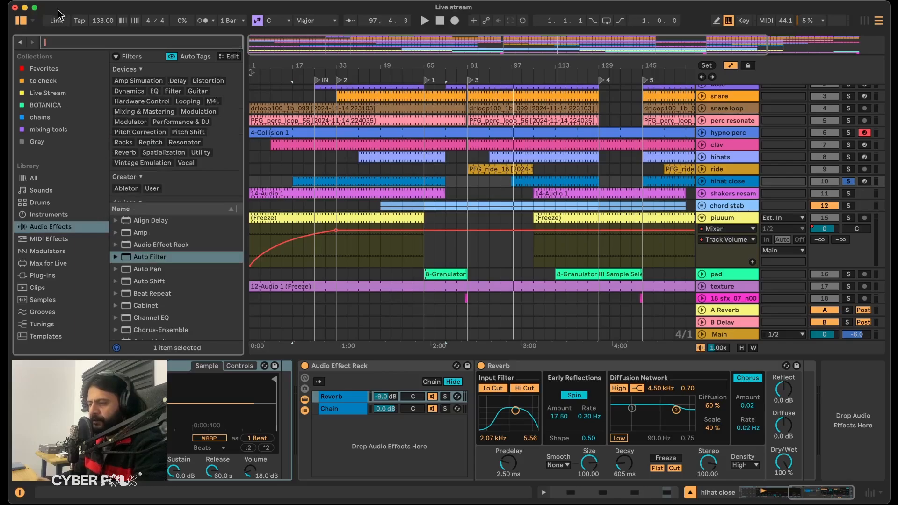
type("util")
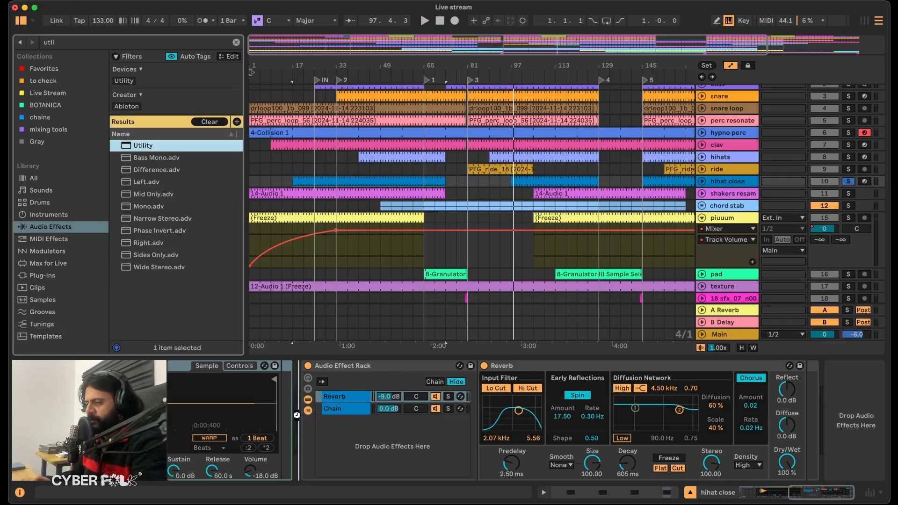
left_click_drag(297, 415, 305, 413)
key("super+g")
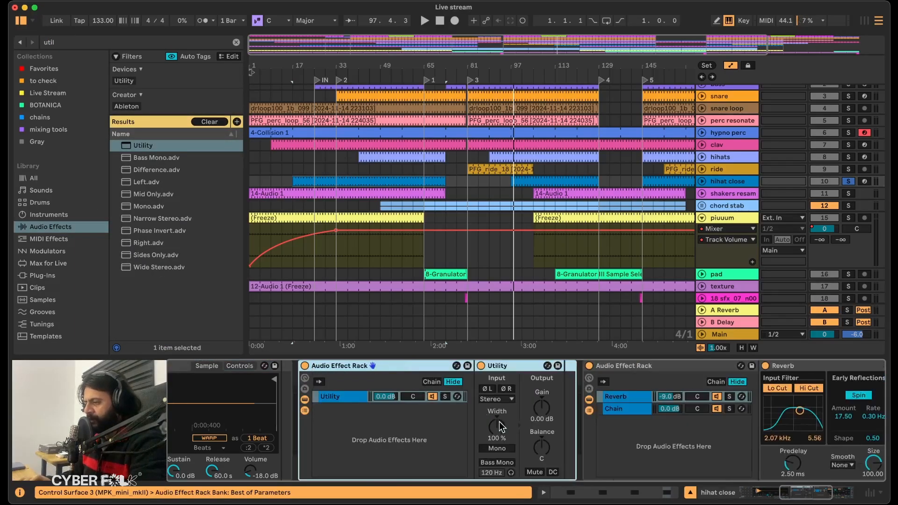
Switch the Utility's Width control to Mid/Side mode and set it to 100S.
right_click(498, 421)
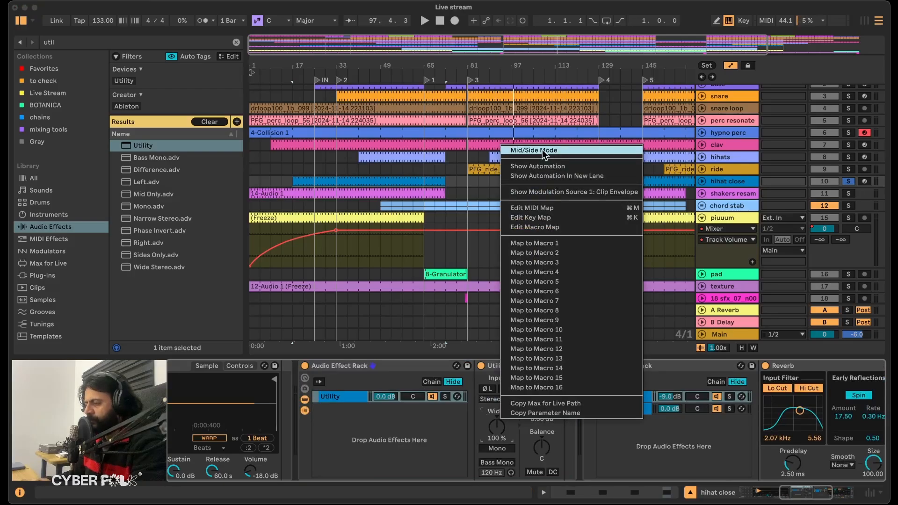
left_click(490, 420)
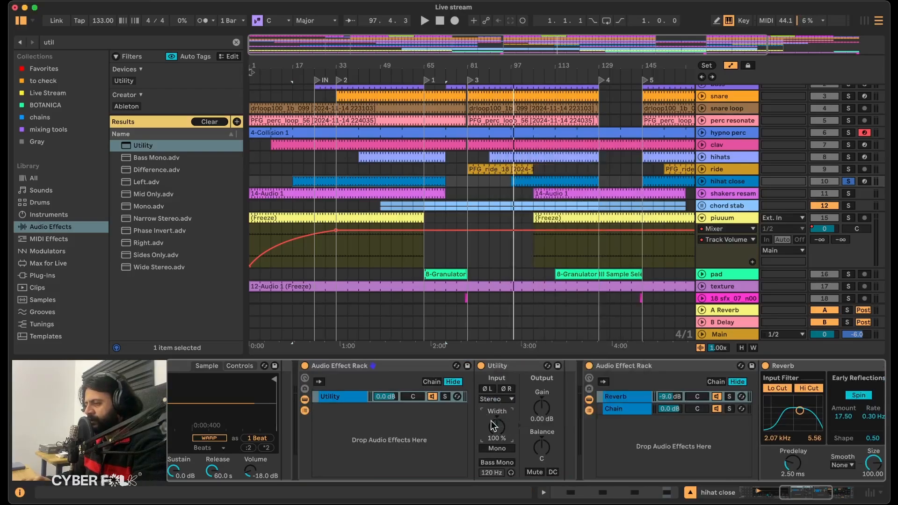
right_click(495, 428)
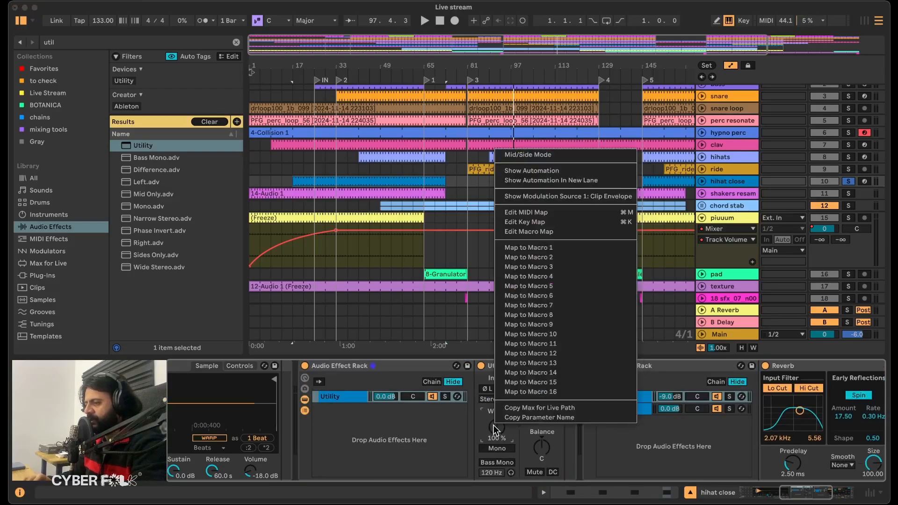
left_click(515, 154)
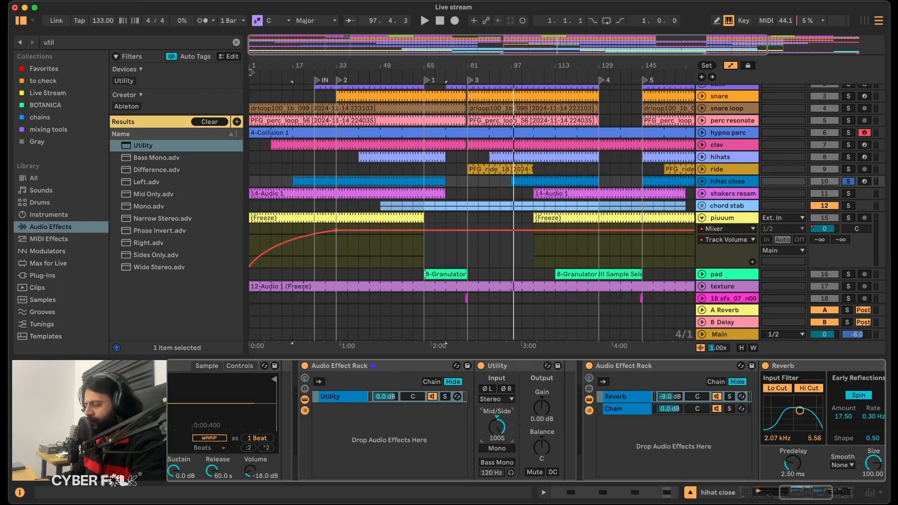
left_click(343, 397)
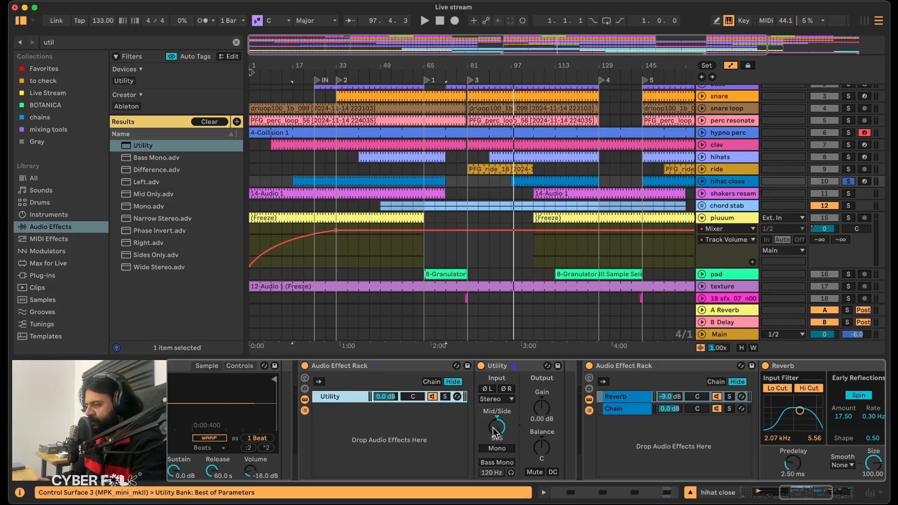
left_click_drag(494, 431, 494, 430)
Duplicate the Utility chain in the rack and set the copy's Mid/Side to 100M.
left_click(339, 397)
key("super+d")
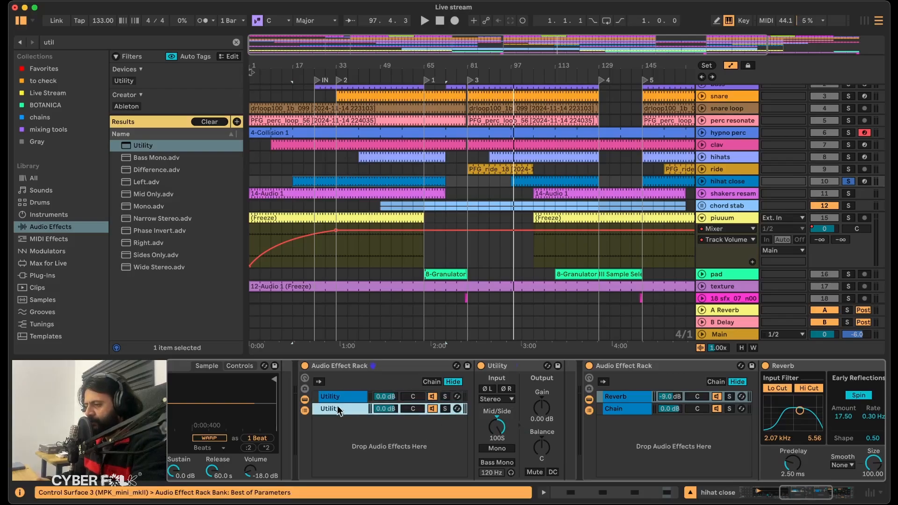
left_click_drag(497, 427, 499, 427)
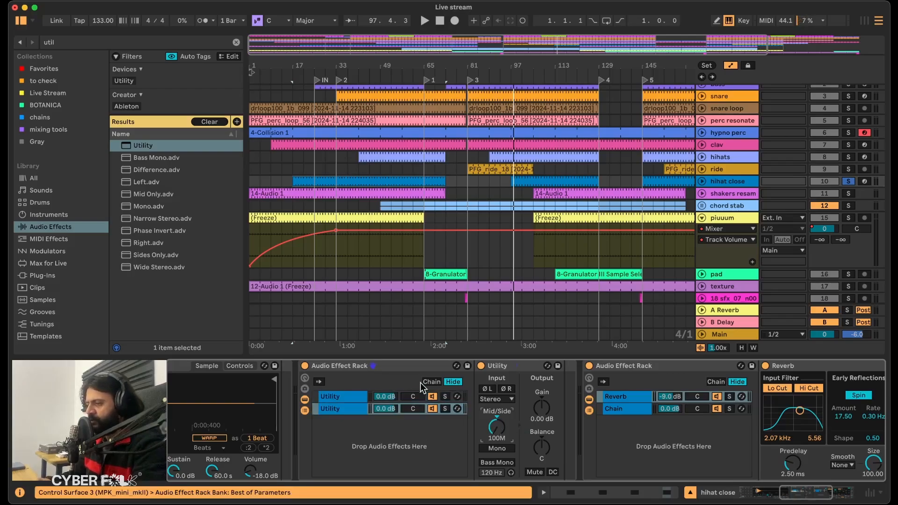
Solo the mid Utility chain, audition the hihat close clip from bar 17, and solo the side chain to compare.
left_click(444, 409)
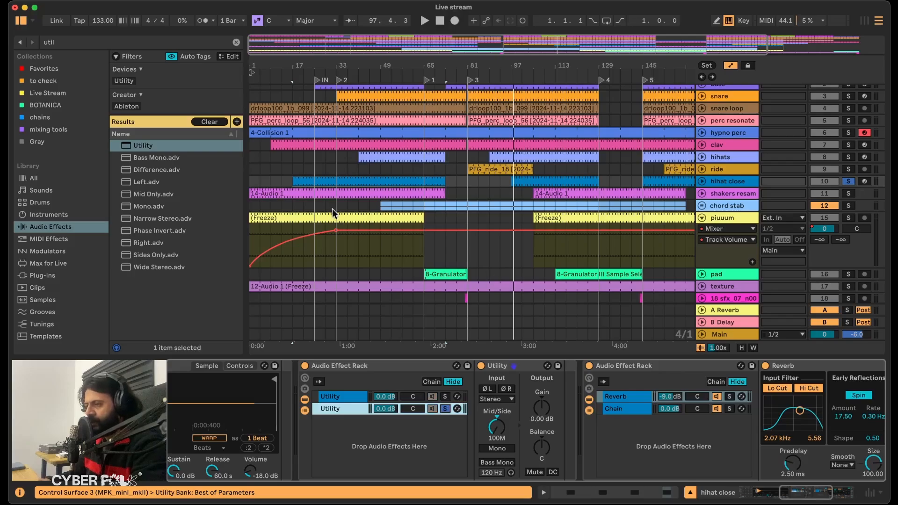
left_click(327, 178)
key("space")
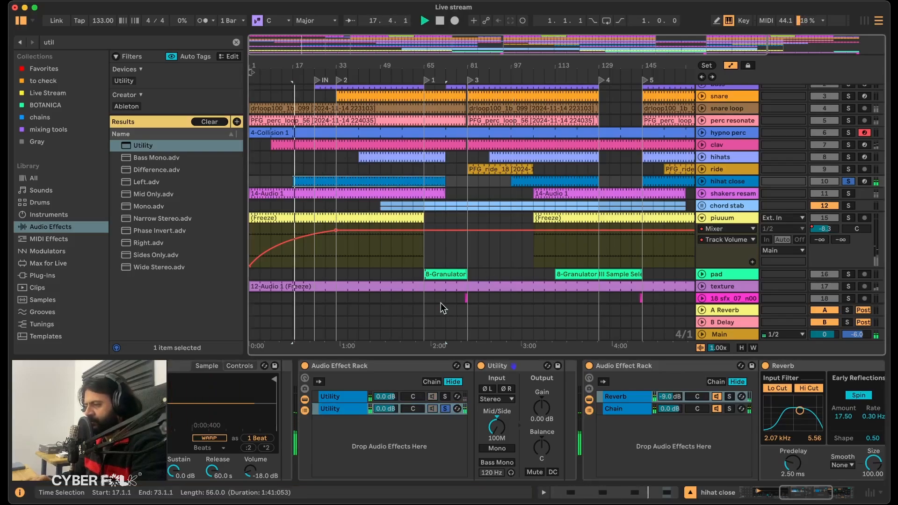
key("space")
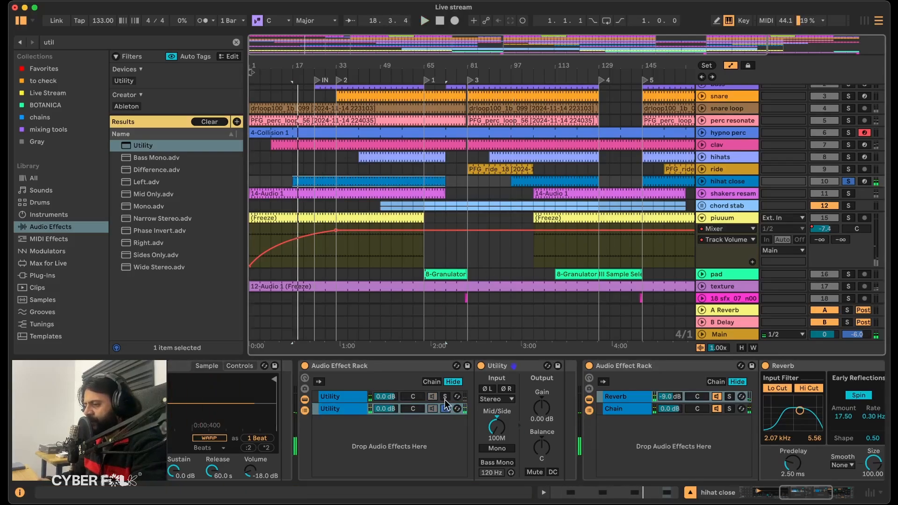
left_click(445, 397)
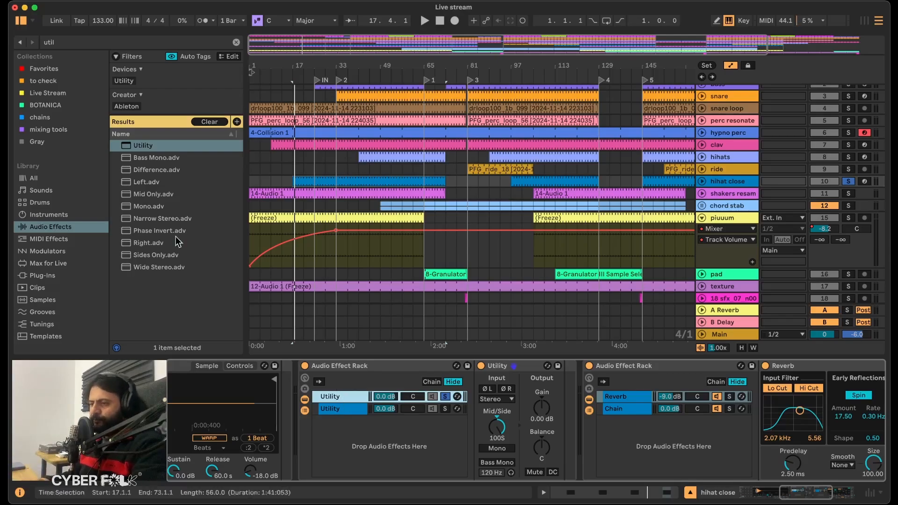
Find the Reverb effect, add it to the side Utility chain, and raise its Dry/Wet to 100%.
left_click(236, 42)
left_click(41, 42)
type("reverb")
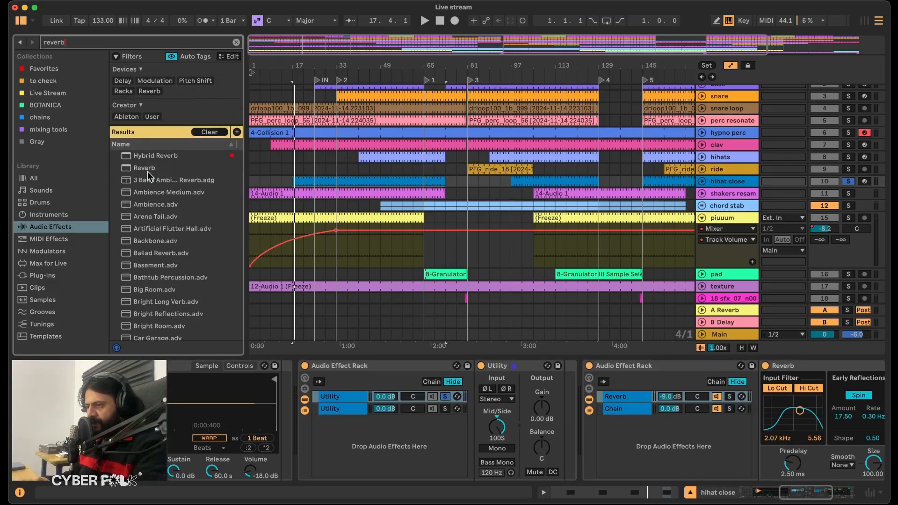
left_click_drag(147, 171, 375, 421)
left_click_drag(729, 468, 729, 465)
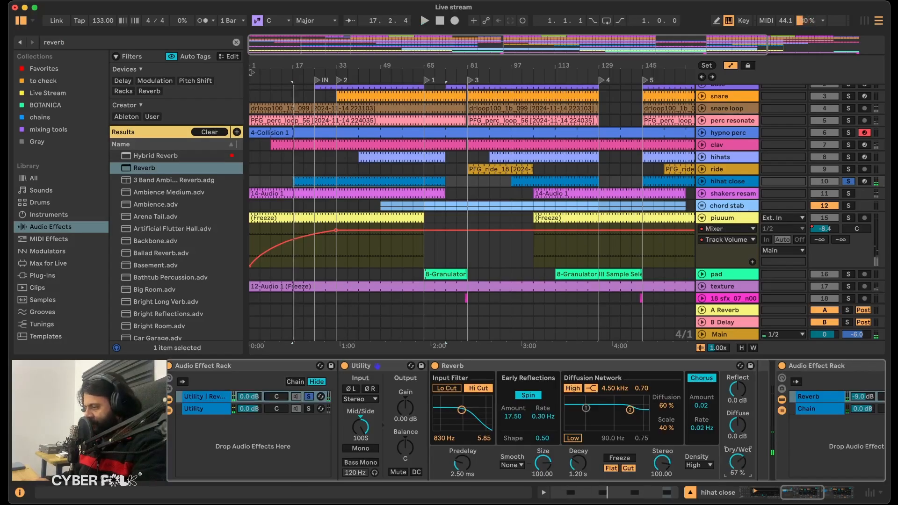
Set the side chain's Reverb to a 15.5 kHz input filter, Decay 9.38 s and Stereo 106.67, placed before the Utility, while auditioning it.
key("space")
left_click_drag(462, 409, 487, 407)
key("space")
key("space")
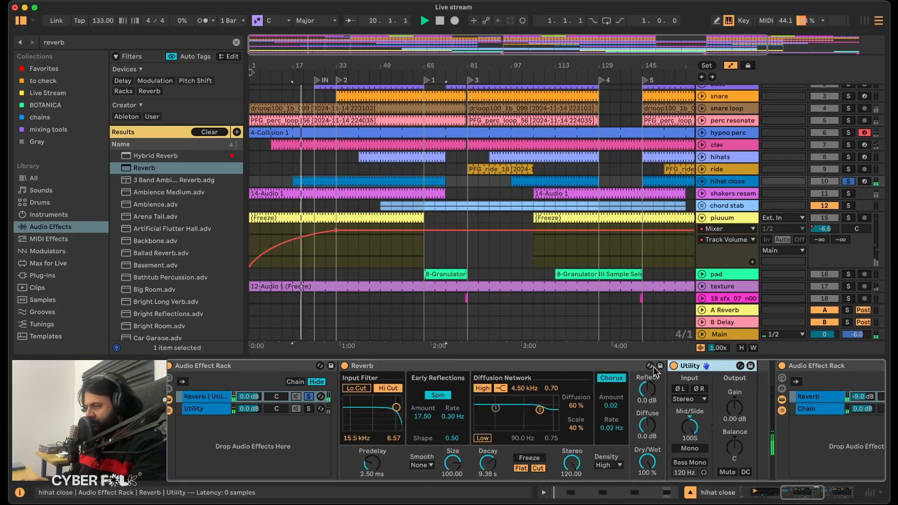
scroll(567, 444, "right", 3)
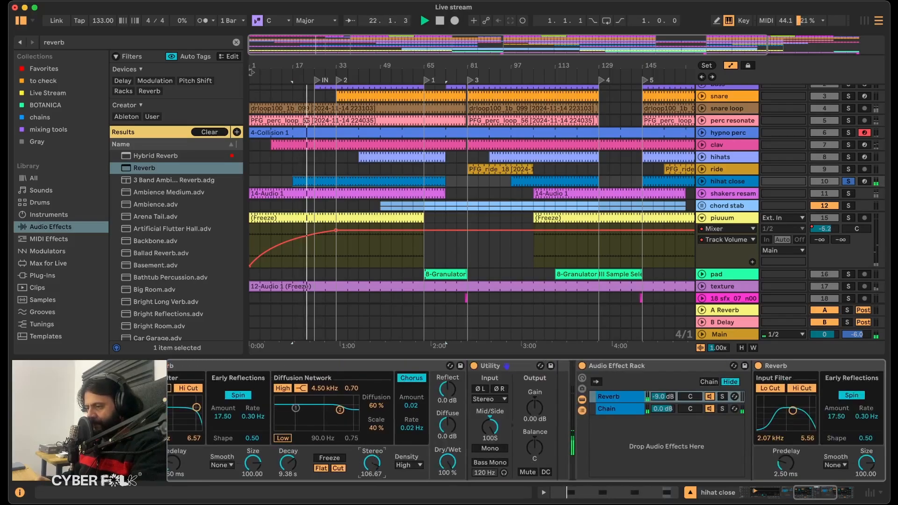
scroll(294, 399, "left", 3)
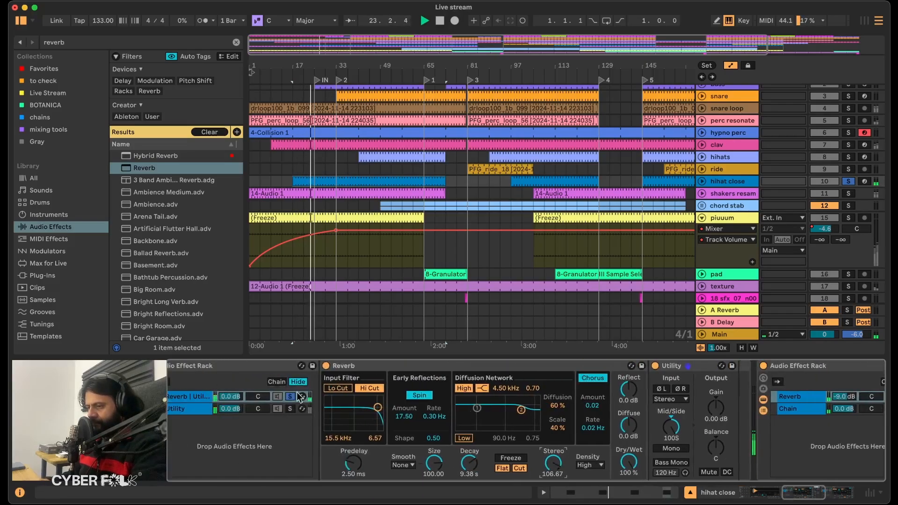
scroll(344, 397, "right", 3)
key("space")
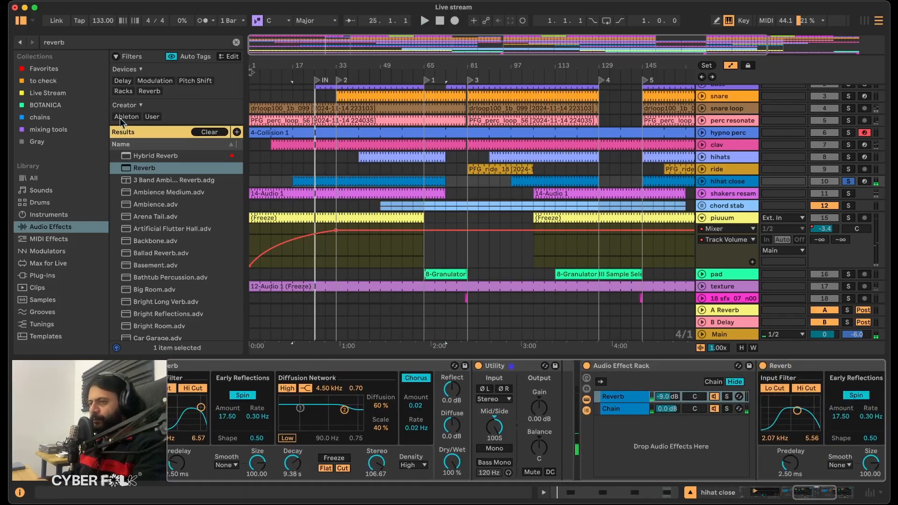
Find the Auto Pan effect and add it after the Utility in the side chain.
left_click(75, 40)
type("au")
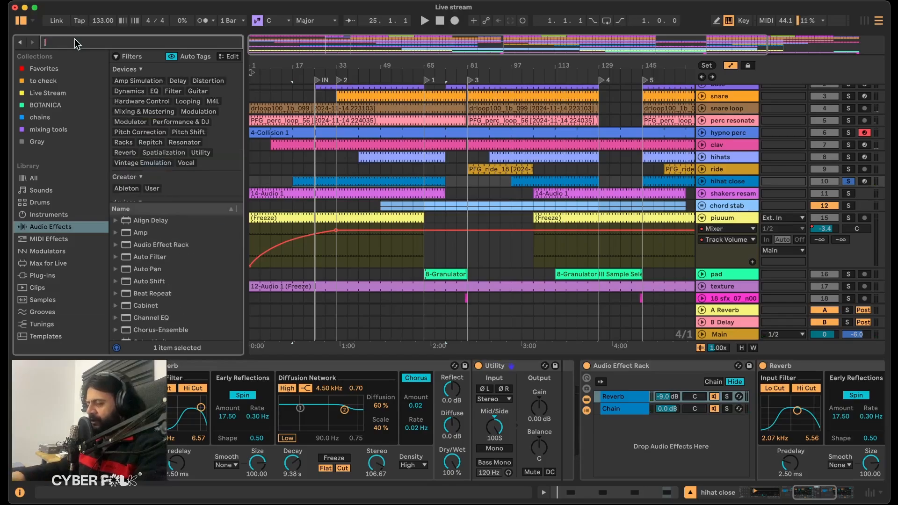
type("to")
left_click_drag(148, 188, 552, 389)
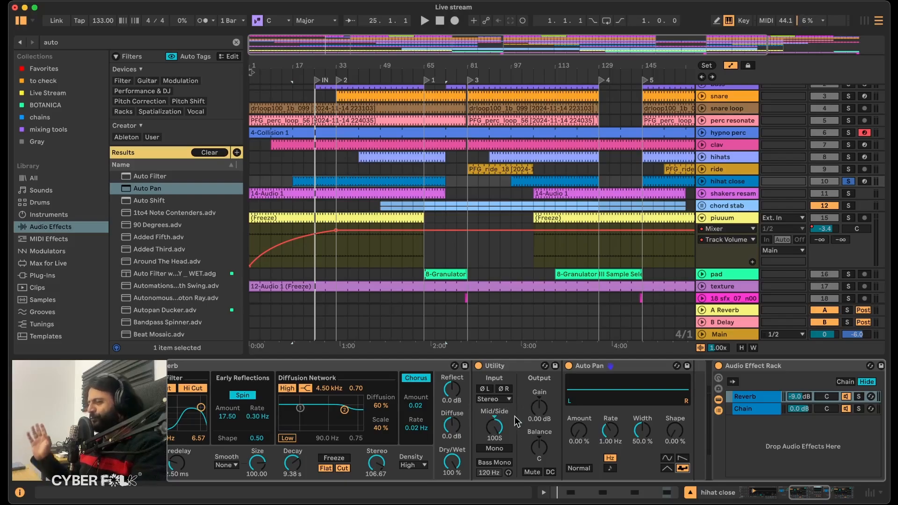
Set the Auto Pan to Amount 62.7%, a tempo-synced Rate of 1/16 and Shape 52.4% while auditioning the clip.
left_click_drag(580, 435, 580, 402)
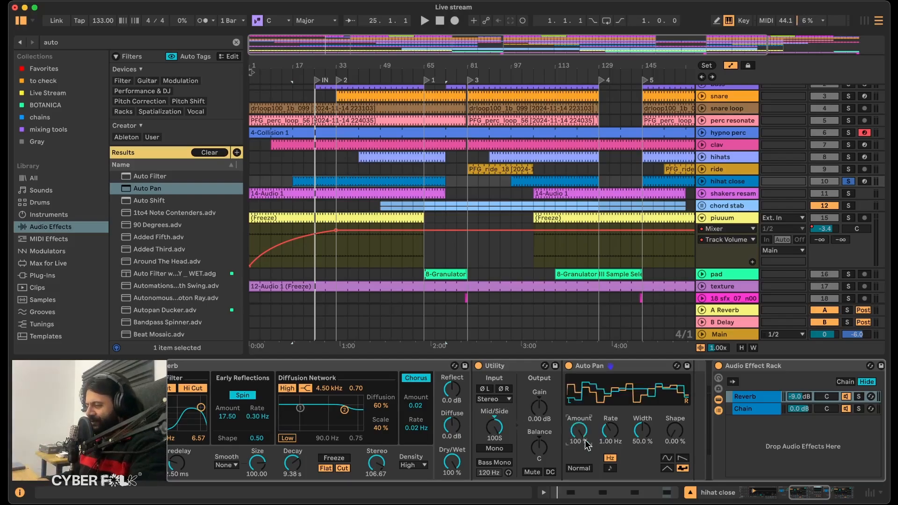
left_click(610, 468)
key("space")
left_click_drag(675, 432, 675, 410)
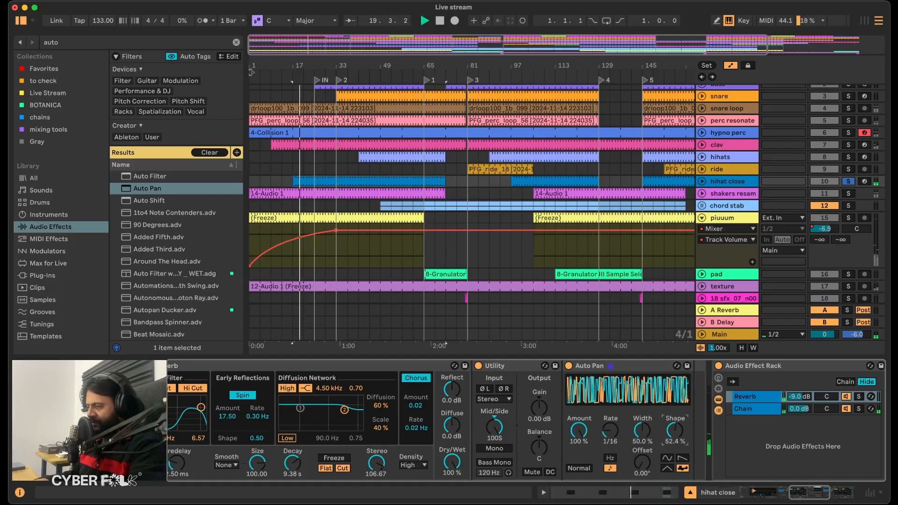
left_click_drag(579, 431, 579, 455)
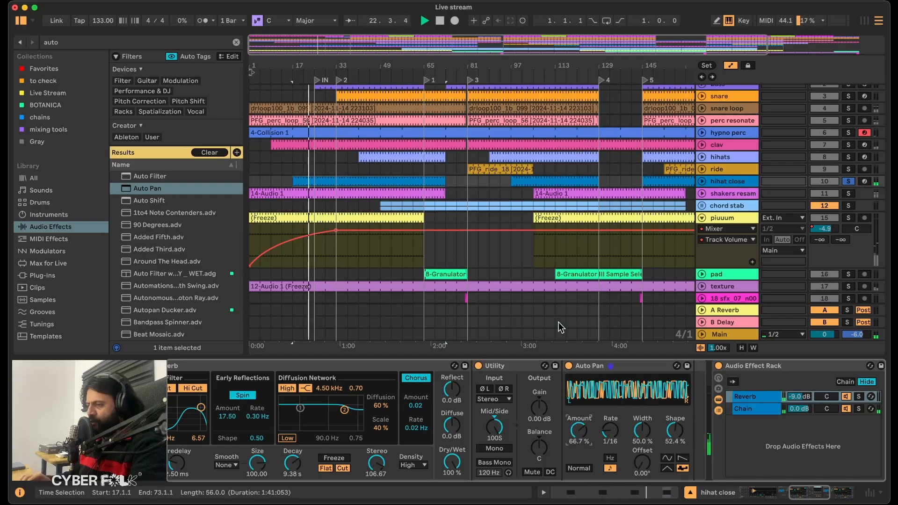
left_click_drag(586, 440, 586, 443)
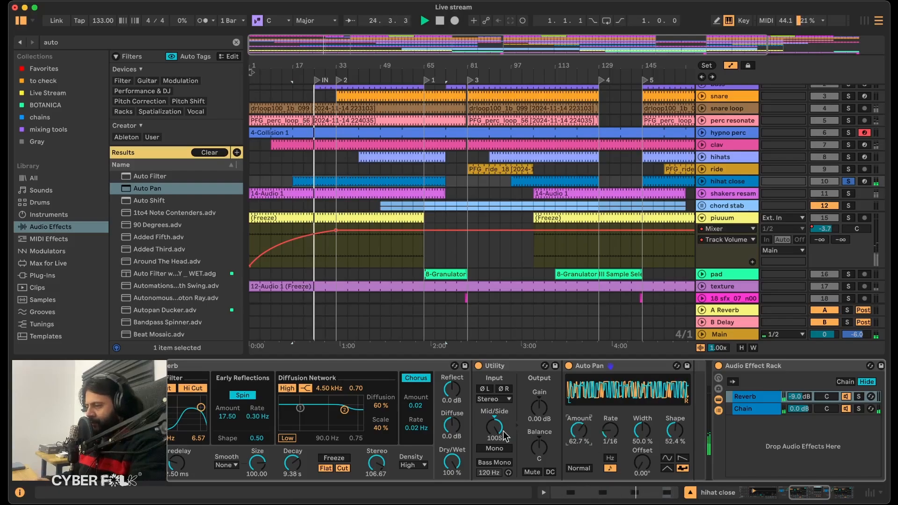
Copy the ride track's Auto Pan and paste it after the existing Auto Pan in the hihat close side chain.
scroll(556, 426, "right", 5)
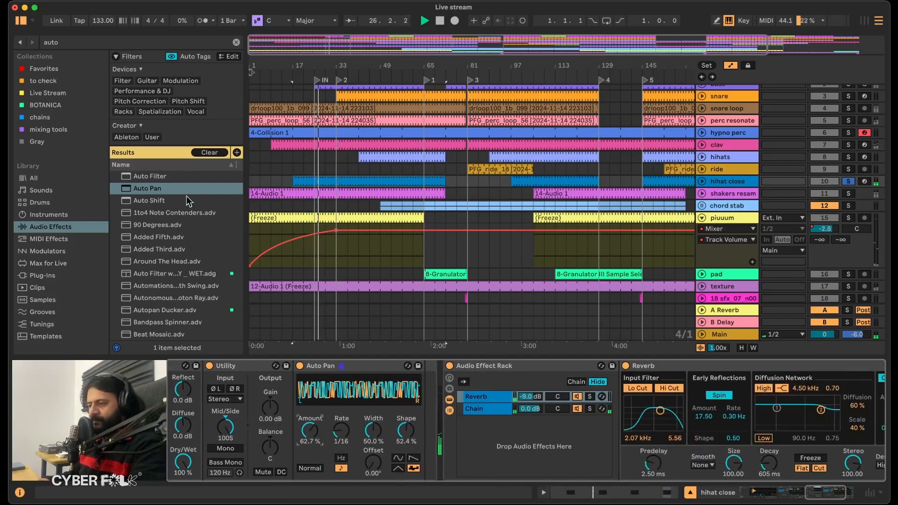
scroll(313, 454, "left", 5)
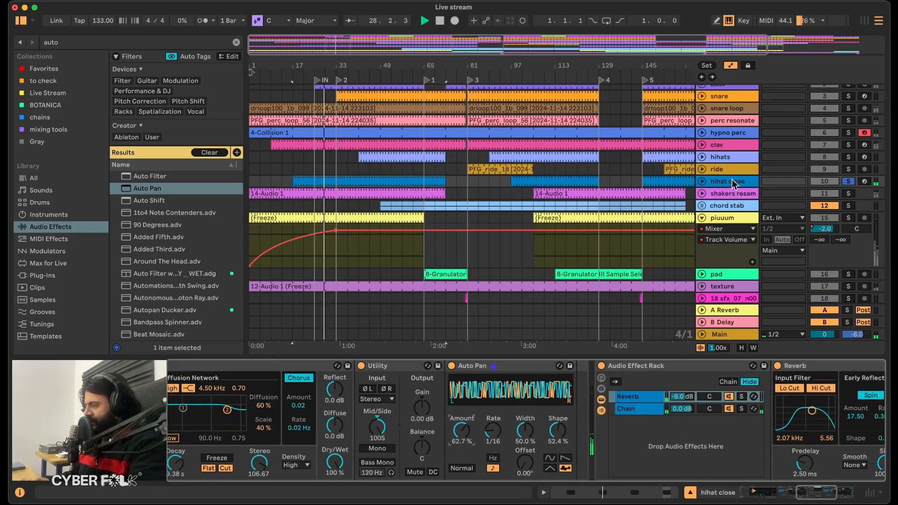
left_click(728, 170)
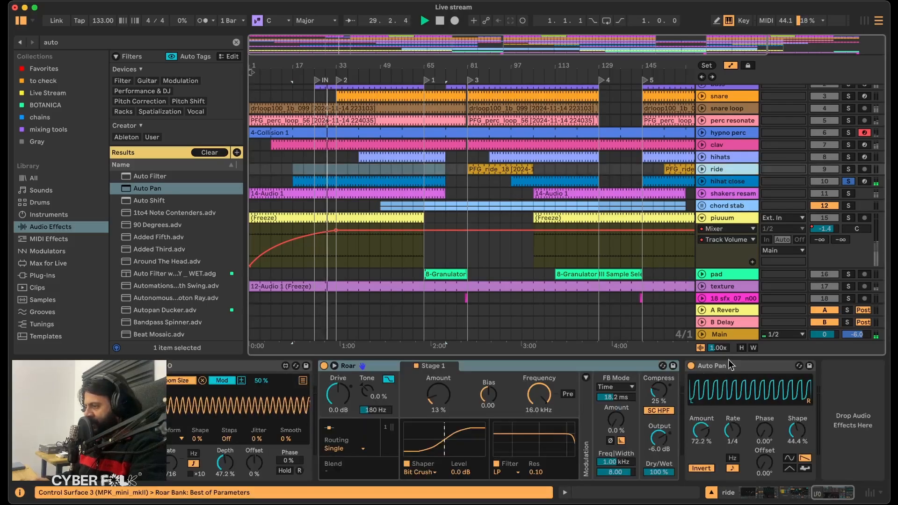
left_click(726, 180)
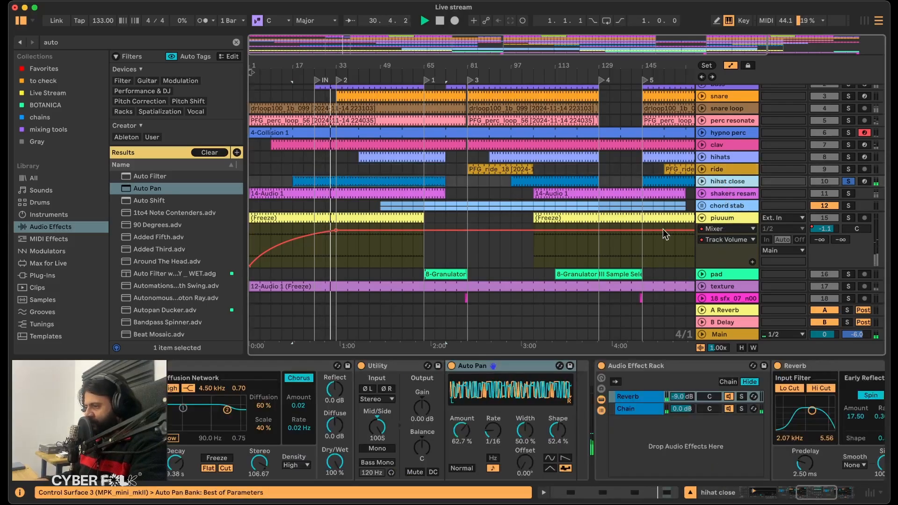
left_click(523, 367)
key("super+v")
left_click_drag(523, 366, 699, 373)
scroll(553, 444, "right", 1)
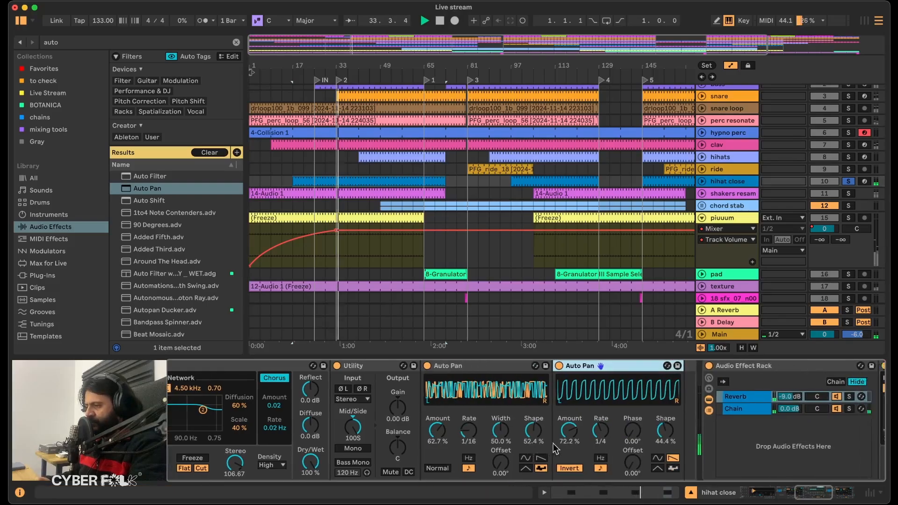
Solo the Utility-only mid chain alongside the side chain in the hihat close rack and return to the side chain's devices.
scroll(553, 443, "left", 5)
left_click(451, 409)
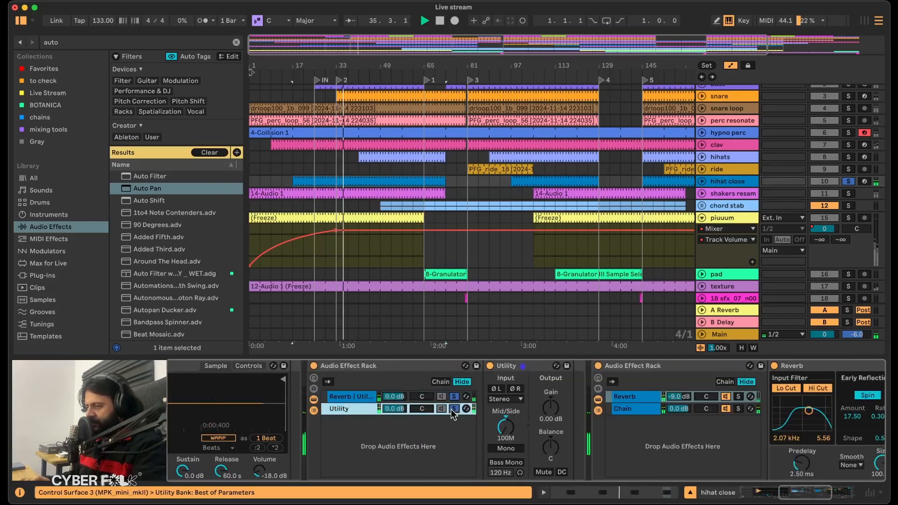
left_click(350, 396)
scroll(666, 413, "right", 5)
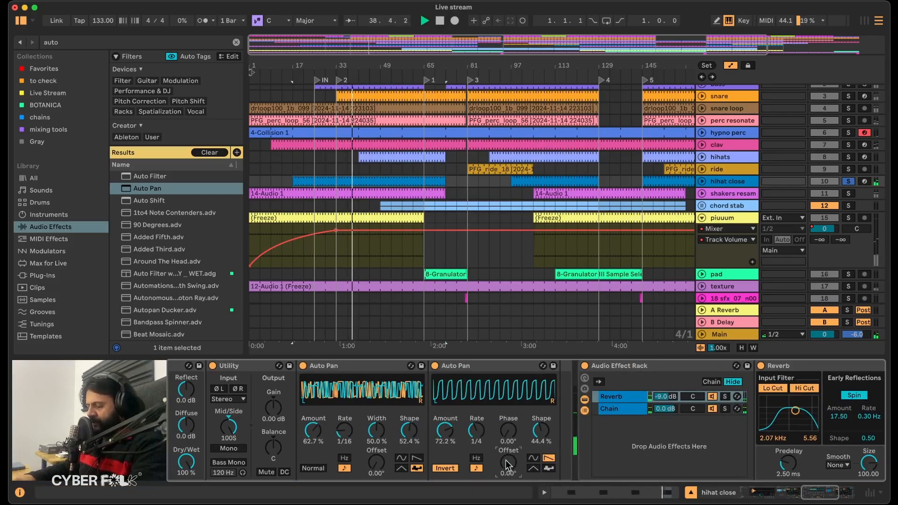
Set the side chain's second Auto Pan to Normal, Offset 20°, Shape 27.0% and Rate 1/16 while auditioning it.
left_click_drag(506, 462, 507, 462)
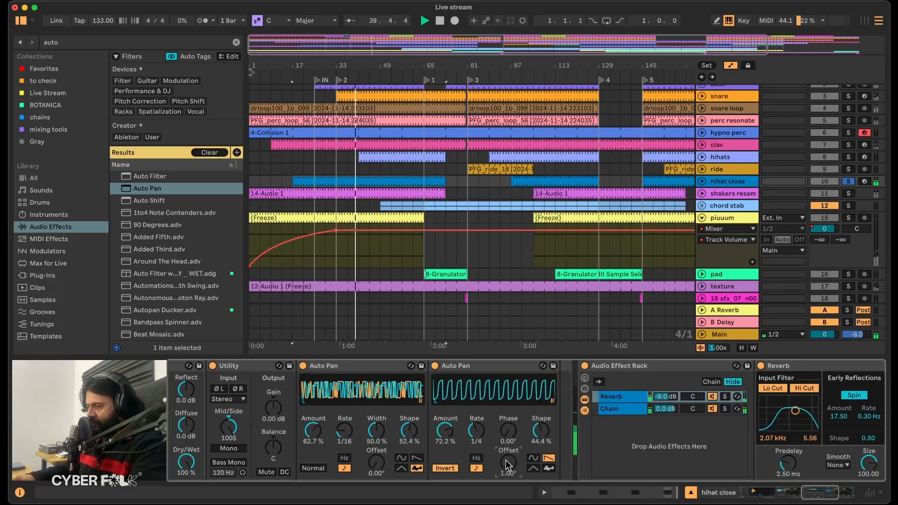
left_click_drag(546, 434, 546, 402)
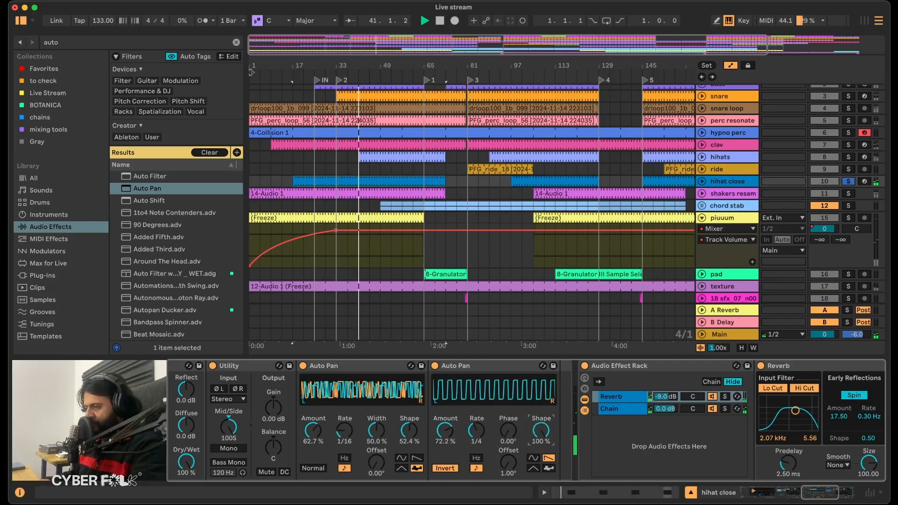
left_click(446, 470)
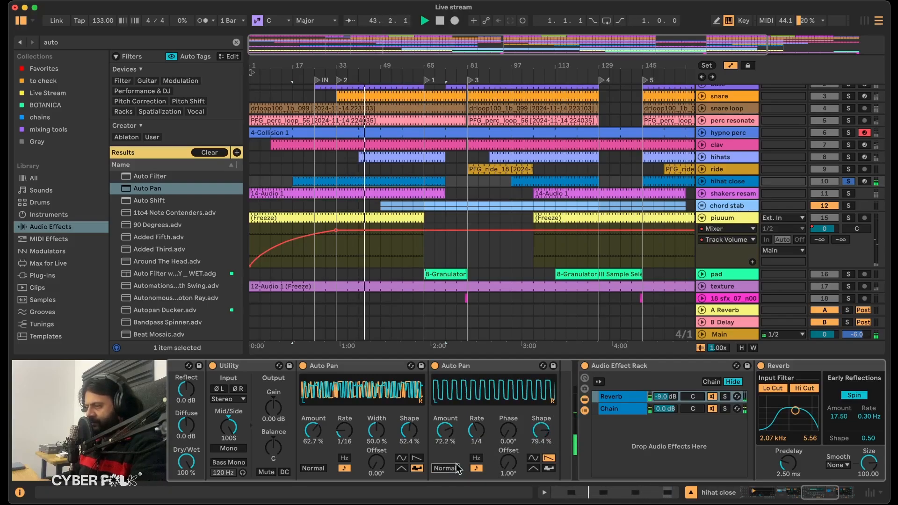
mouse_move(512, 464)
left_mouse_down()
mouse_move(512, 452)
mouse_move(512, 465)
left_mouse_up()
left_click_drag(545, 437, 545, 453)
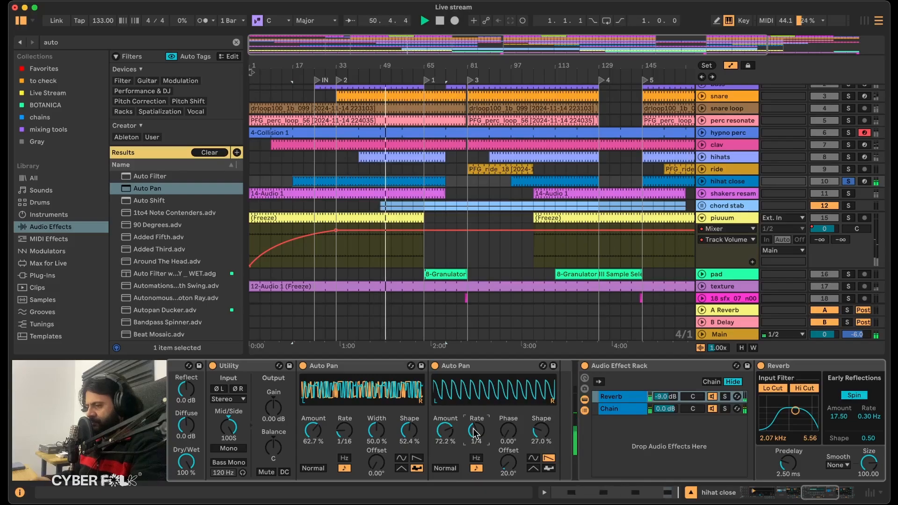
left_click_drag(476, 433, 476, 425)
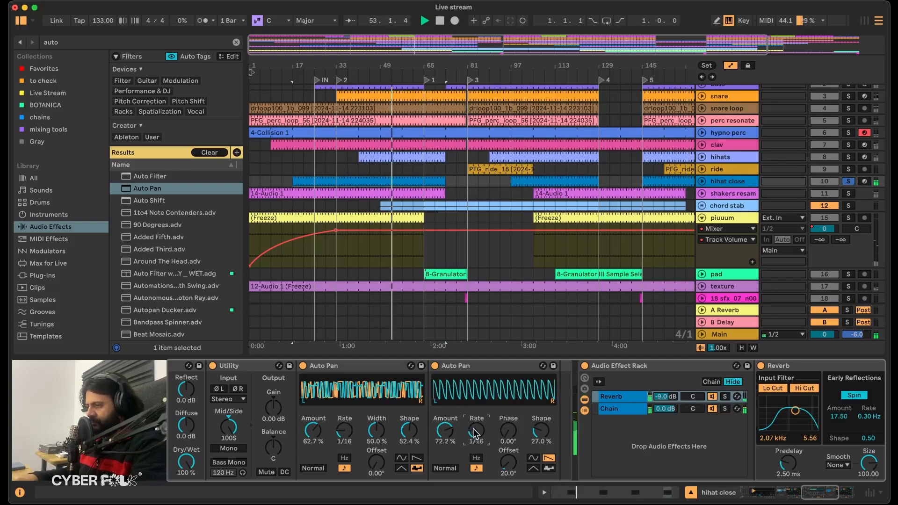
Unsolo both rack chains and the hihat close track, keep both chains active, and slightly lower the side chain's volume.
scroll(448, 424, "left", 10)
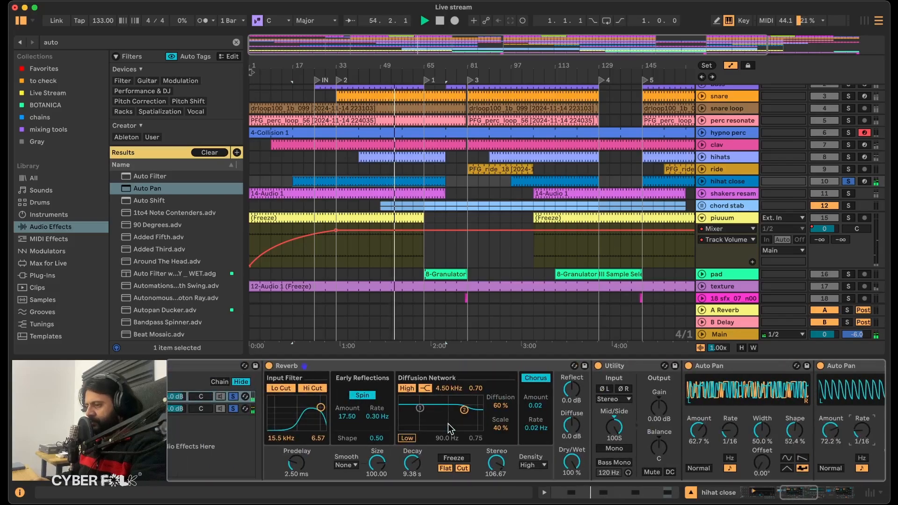
scroll(448, 424, "left", 1)
left_click(416, 397)
left_click(416, 409)
left_click(404, 409)
left_click(403, 397)
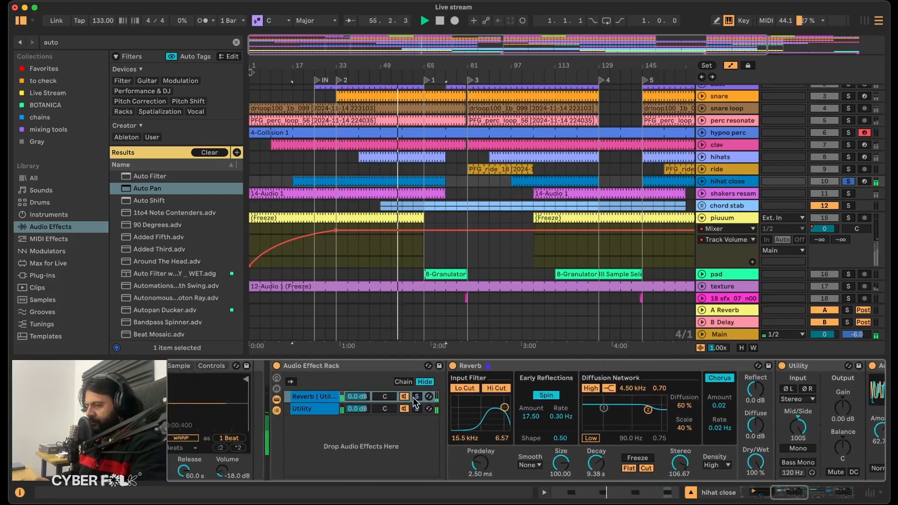
left_click(399, 397)
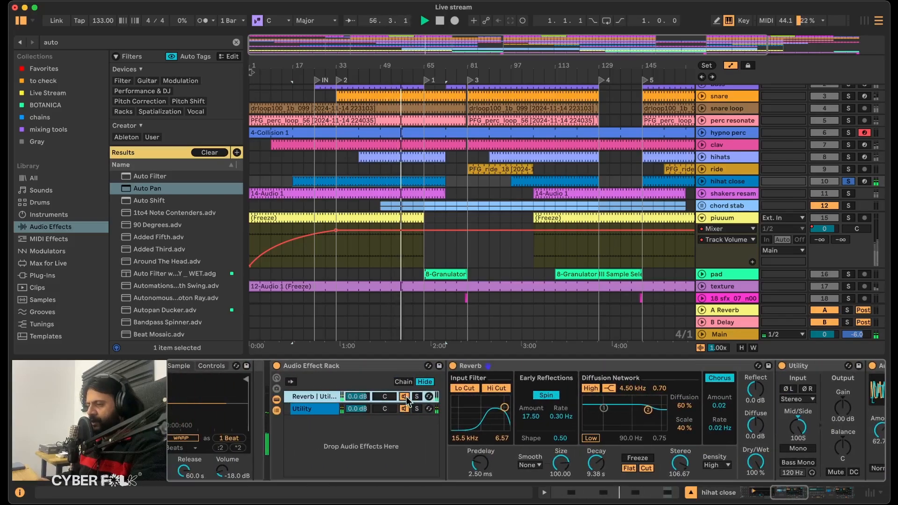
left_click(849, 181)
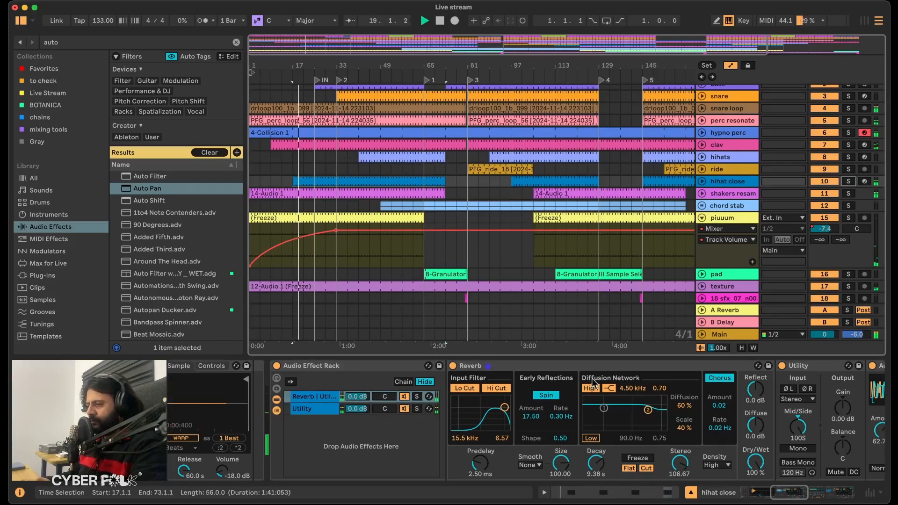
left_click_drag(358, 398, 358, 405)
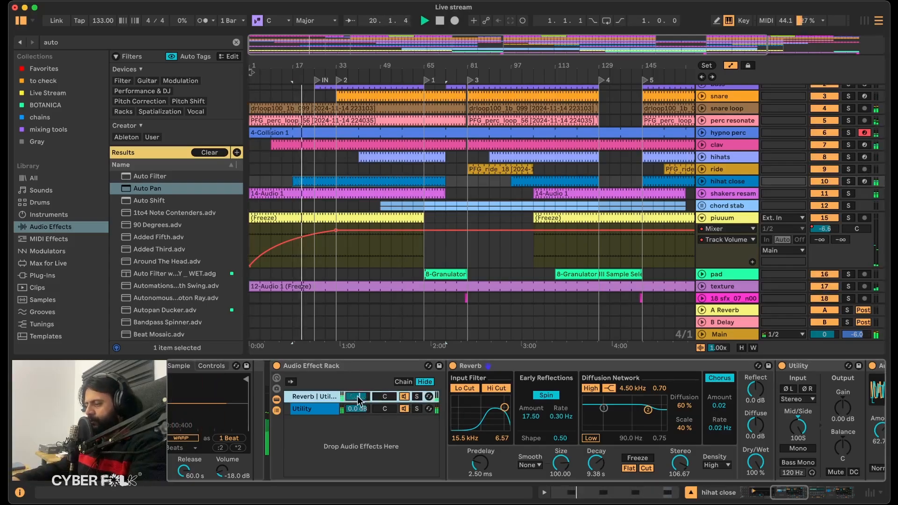
Find EQ Eight and add it after the second Auto Pan in the hihat close side chain.
scroll(512, 406, "right", 15)
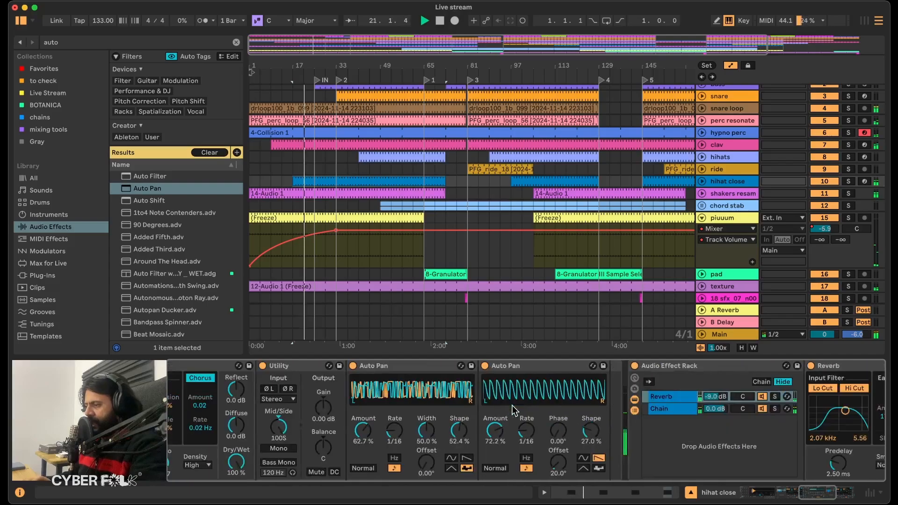
scroll(264, 408, "left", 3)
left_click(97, 41)
type("eq")
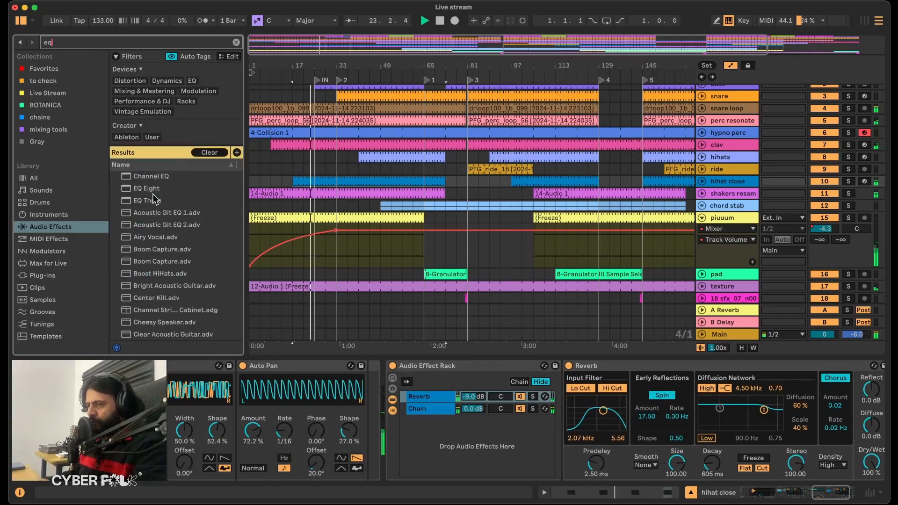
mouse_move(146, 191)
left_mouse_down()
mouse_move(338, 359)
mouse_move(375, 407)
mouse_move(363, 410)
mouse_move(392, 411)
left_mouse_up()
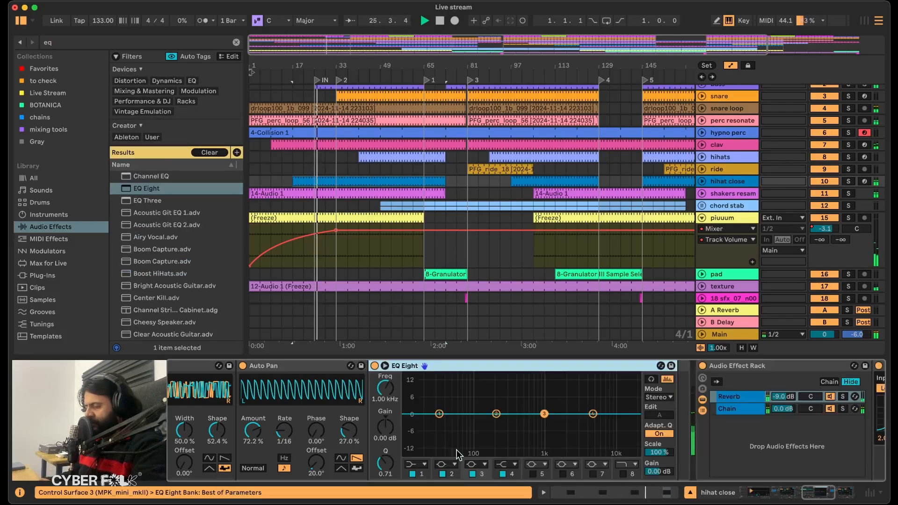
With hihat close soloed, boost EQ Eight band 4 by 15 dB at 4.35 kHz, cut lows with band 1, and set the side chain to -1.0 dB.
left_click(848, 181)
scroll(520, 391, "left", 3)
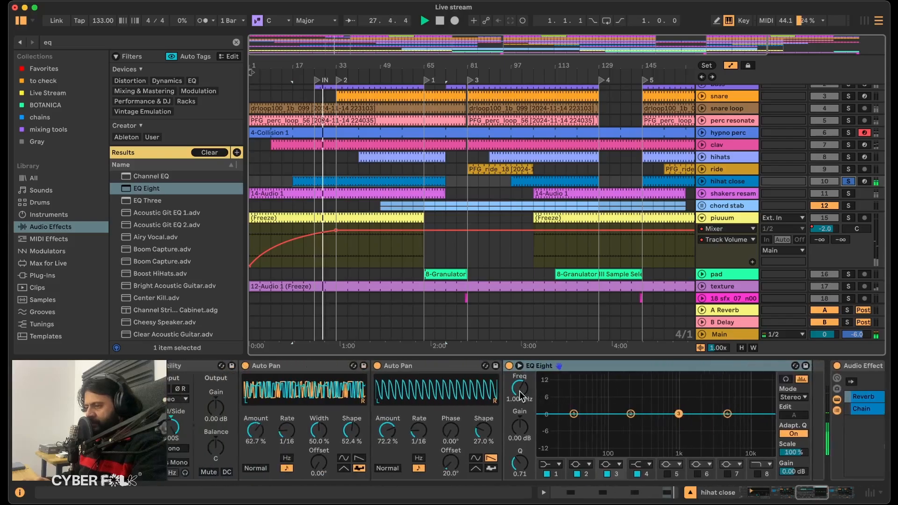
scroll(670, 418, "right", 3)
left_click_drag(617, 414, 625, 377)
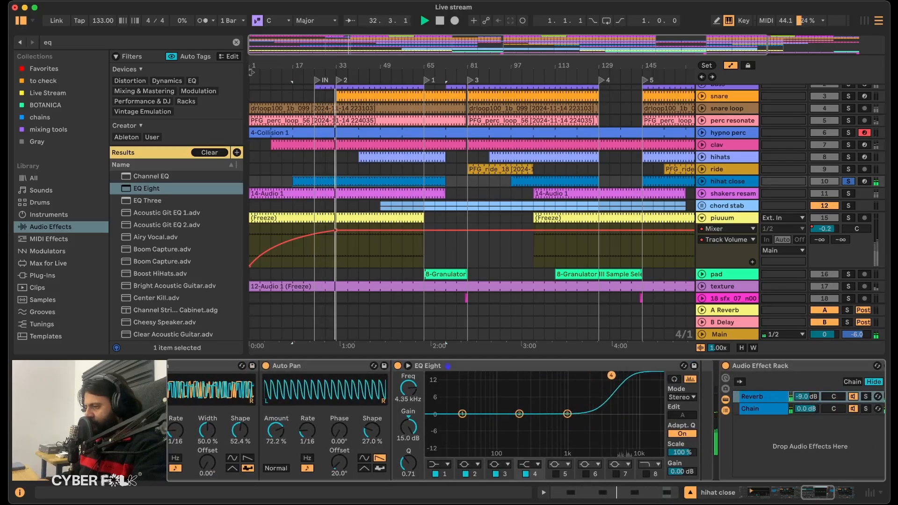
left_click(438, 464)
left_click(433, 398)
left_click_drag(462, 421, 634, 420)
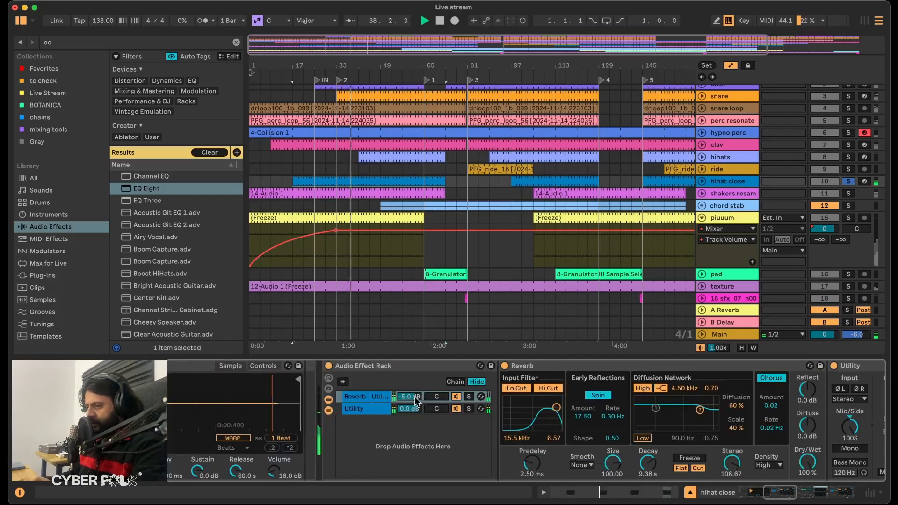
left_click_drag(415, 401, 412, 397)
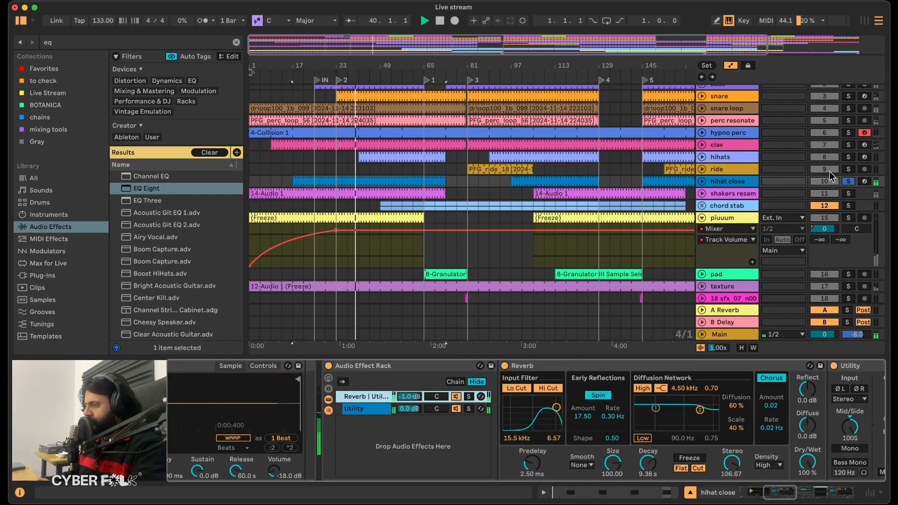
Unsolo hihat close, play the full mix from around bar 13 and set the rack's side chain volume to -5.0 dB.
left_click(848, 181)
left_click(282, 182)
key("space")
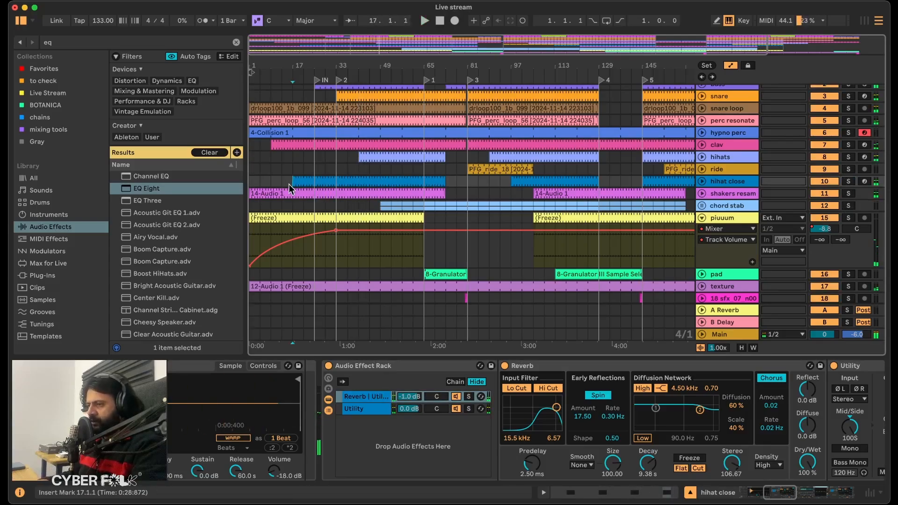
key("space")
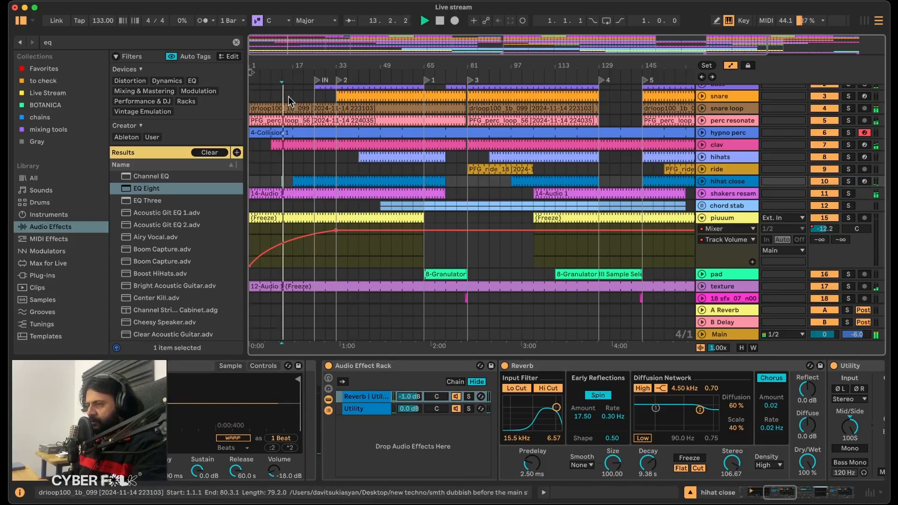
left_click_drag(292, 64, 293, 99)
left_click(156, 430)
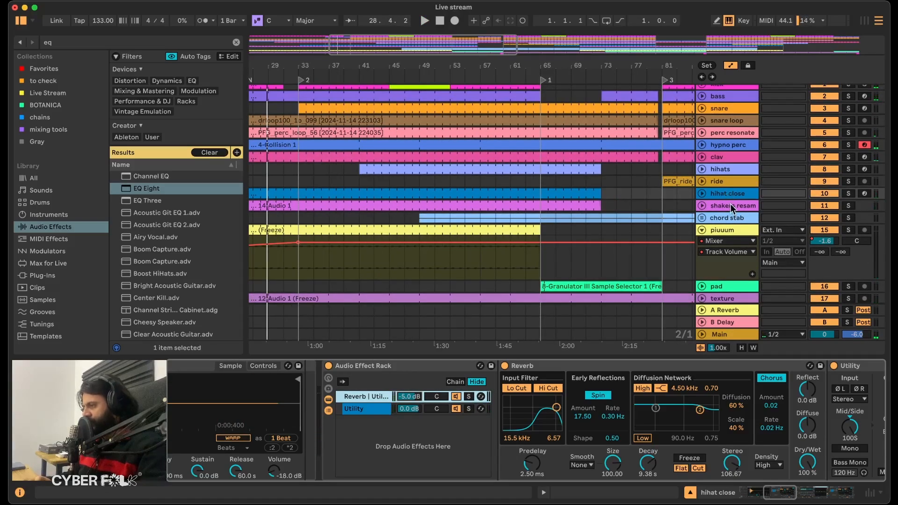
Solo the shakers resampled track and play its 14-Audio 1 clip from the start while looking over its placement in the arrangement.
left_click(731, 205)
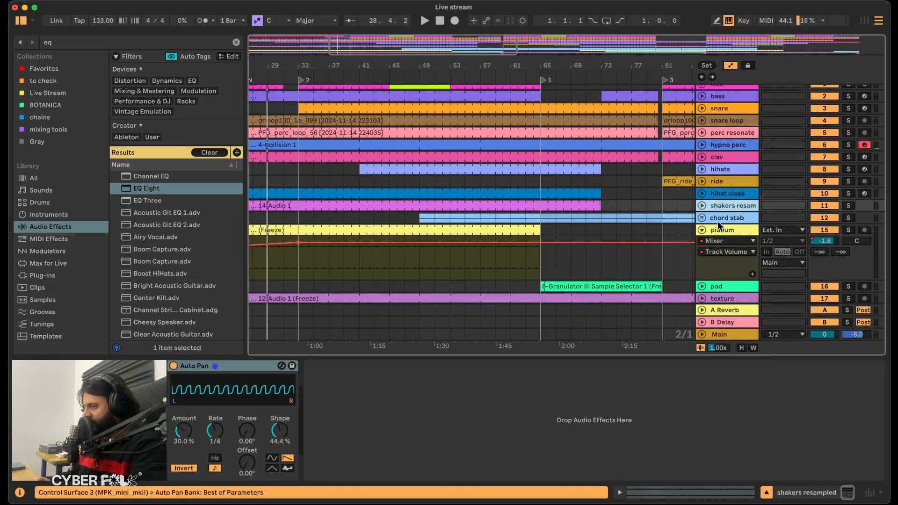
left_click(847, 206)
left_click(372, 208)
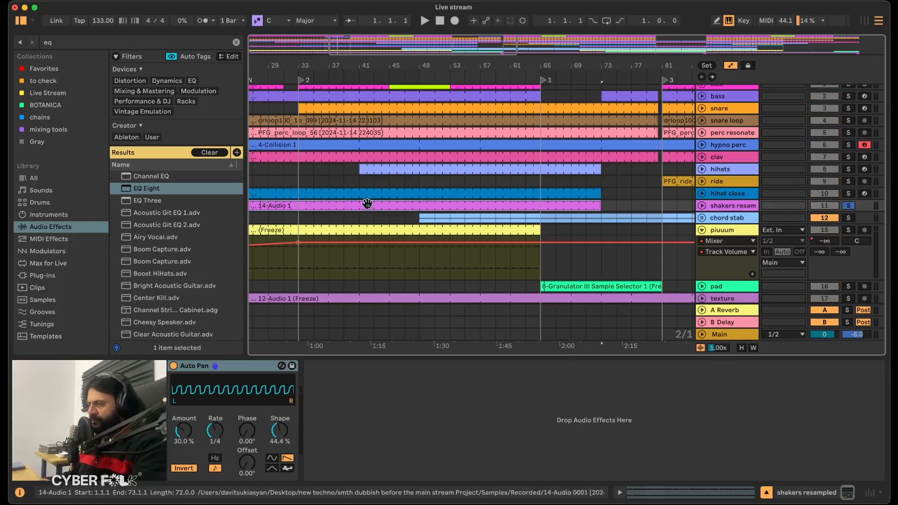
scroll(346, 214, "left", 10)
scroll(346, 213, "left", 3)
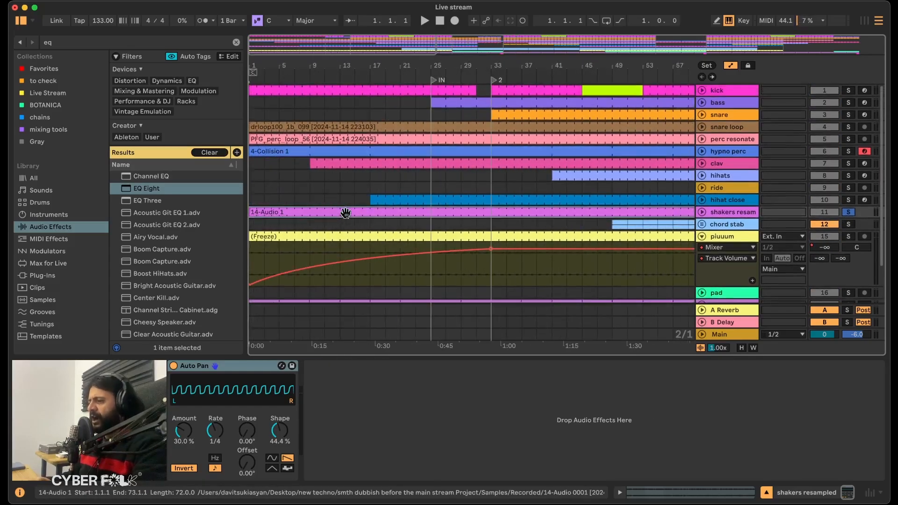
key("space")
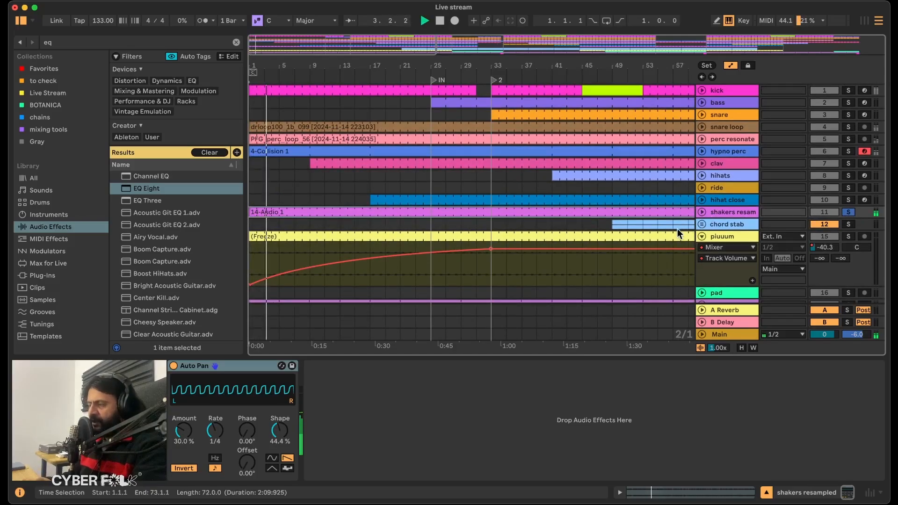
scroll(593, 239, "right", 15)
scroll(594, 240, "down", 1)
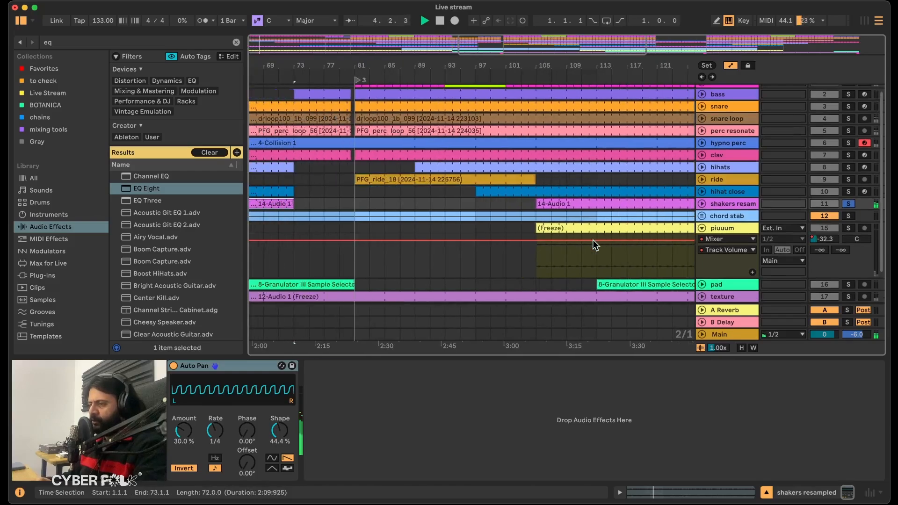
scroll(593, 240, "left", 12)
scroll(593, 239, "down", 1)
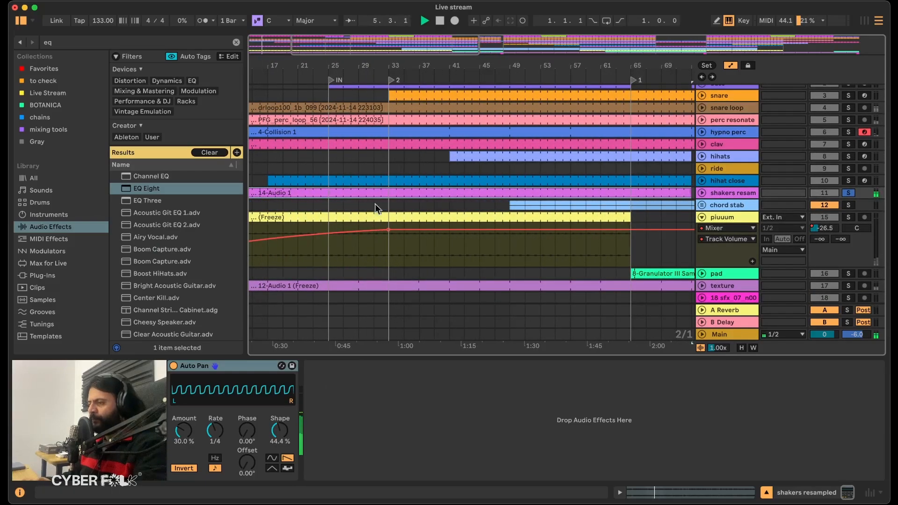
scroll(382, 206, "left", 3)
scroll(382, 206, "up", 1)
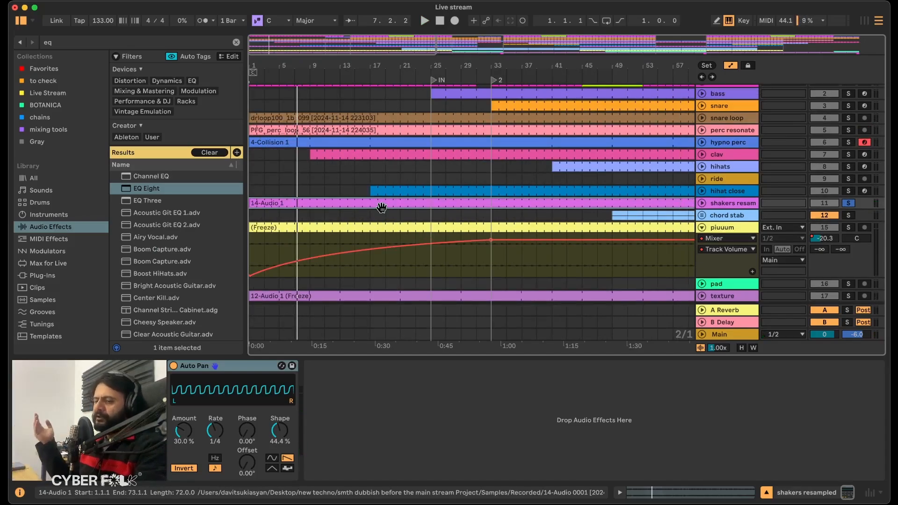
Find the Saturator effect, add it to the shakers resampled track and set its clipping mode to Hard Clip.
left_click(74, 45)
type("sa")
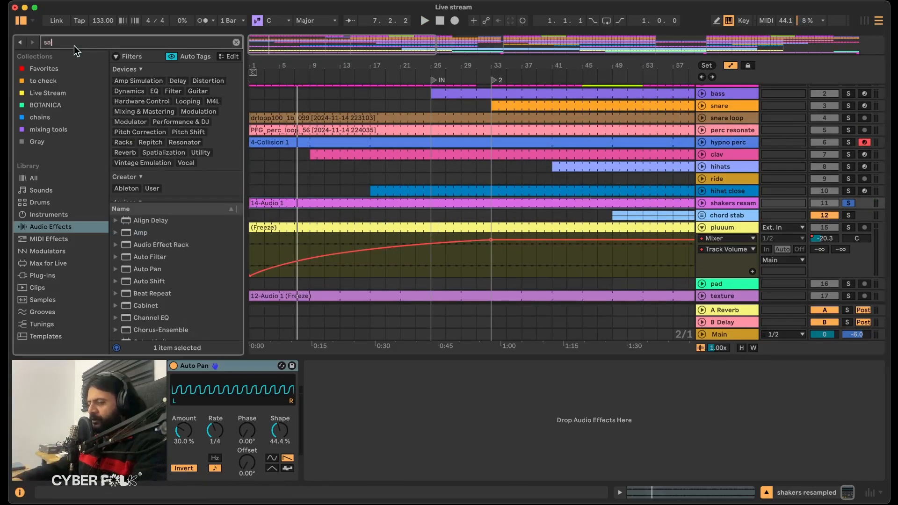
type("tur")
left_click_drag(147, 194, 370, 396)
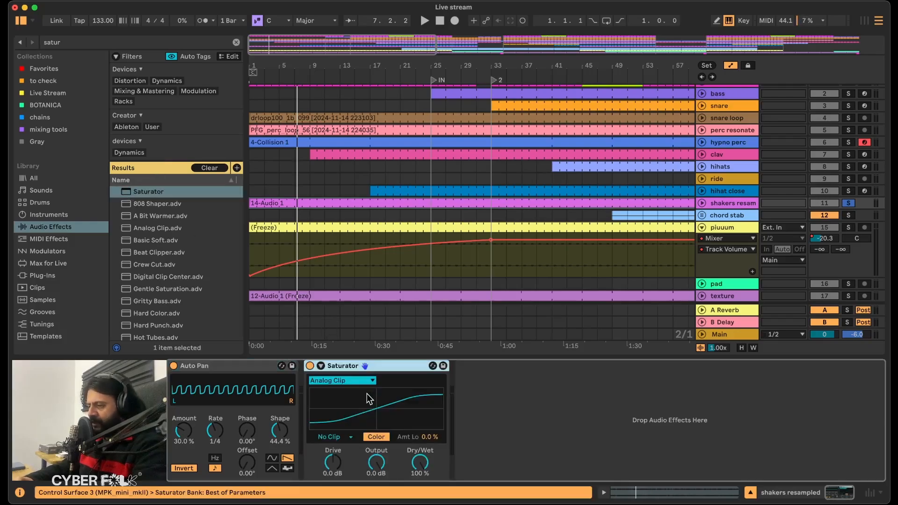
left_click(332, 438)
left_click(335, 467)
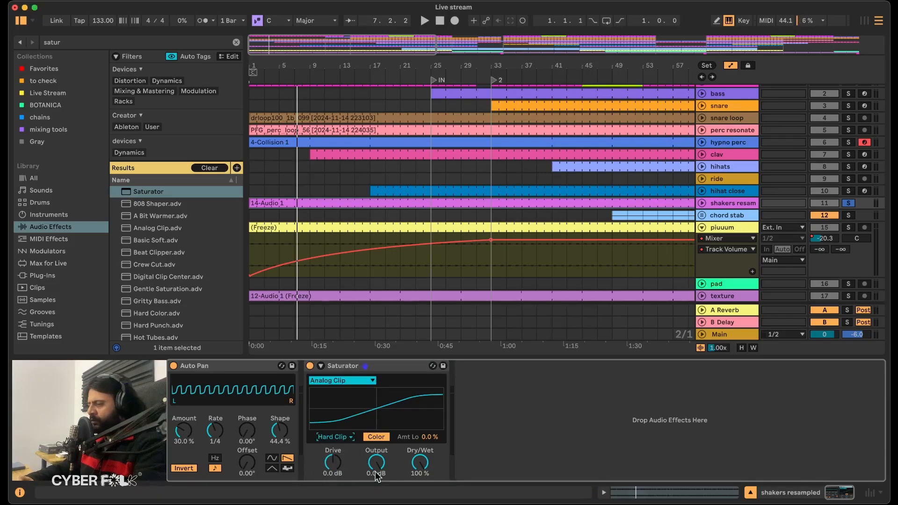
Place a Utility with 25 dB gain before the Saturator and a second Utility after it, with the Auto Pan moved to the end.
double_click(66, 43)
type("utili")
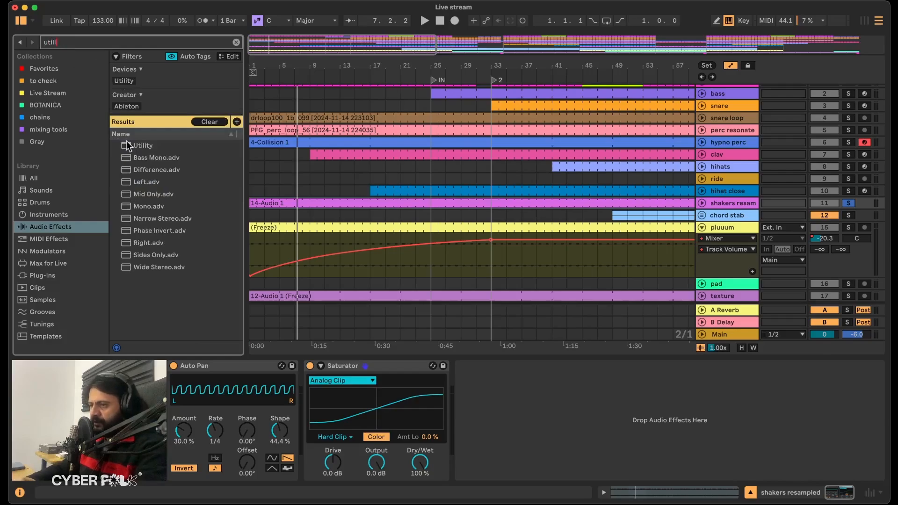
left_click_drag(126, 142, 319, 415)
left_click_drag(234, 366, 679, 380)
left_click_drag(134, 143, 438, 418)
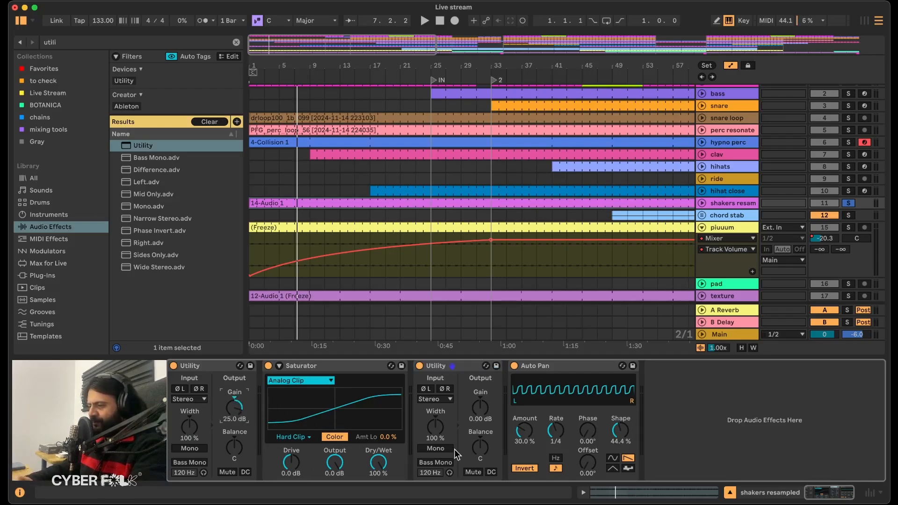
Play the shakers, compare the Utility–Saturator–Utility chain bypassed and active, and set the first Utility's gain to 35 dB.
key("space")
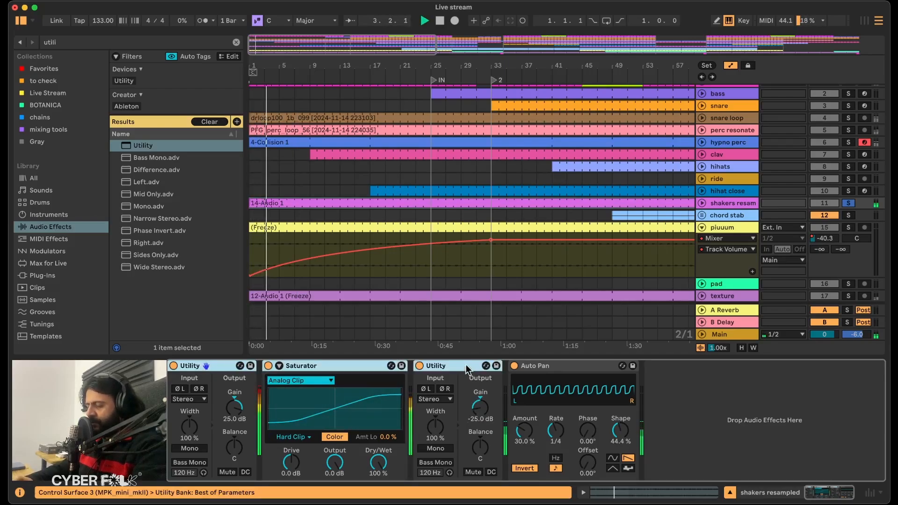
left_click(419, 366)
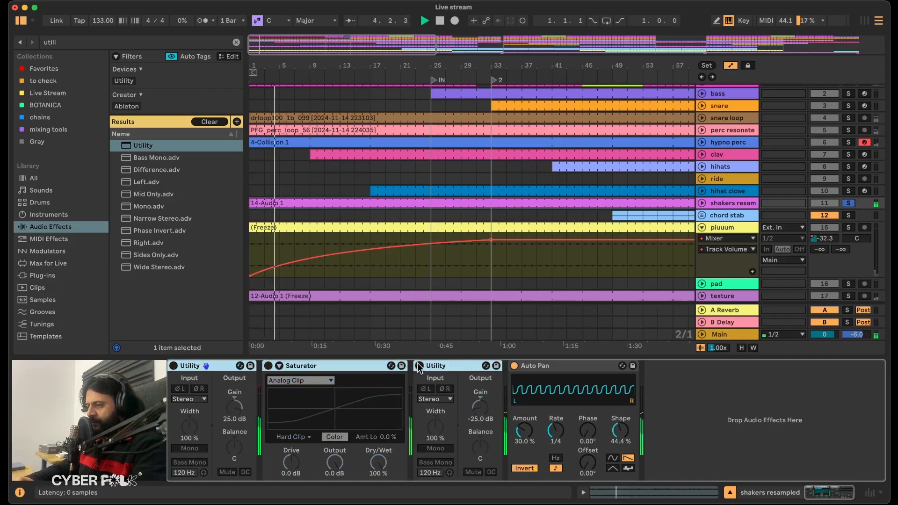
left_click(418, 365)
left_click_drag(235, 408, 234, 389)
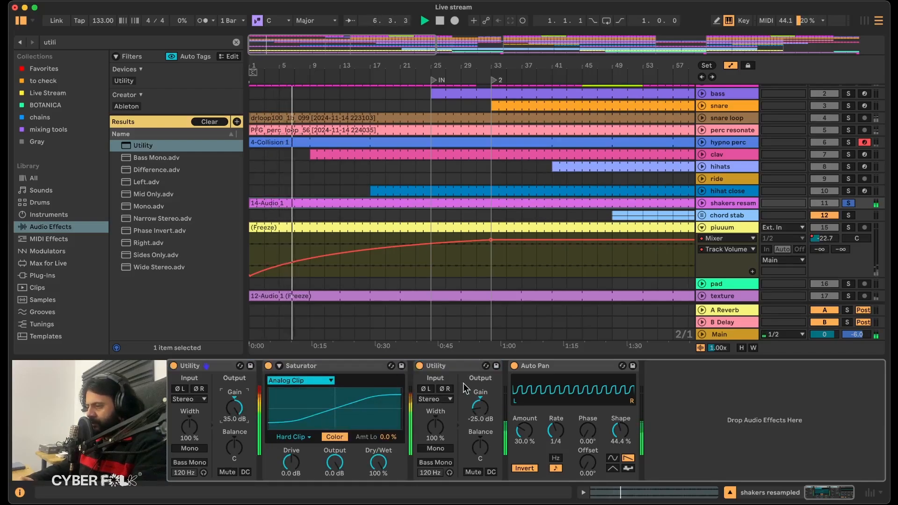
Compare the shakers with both Utilities and the Saturator bypassed and active at the raised input gain.
left_click(440, 367)
left_click(209, 367, "shift")
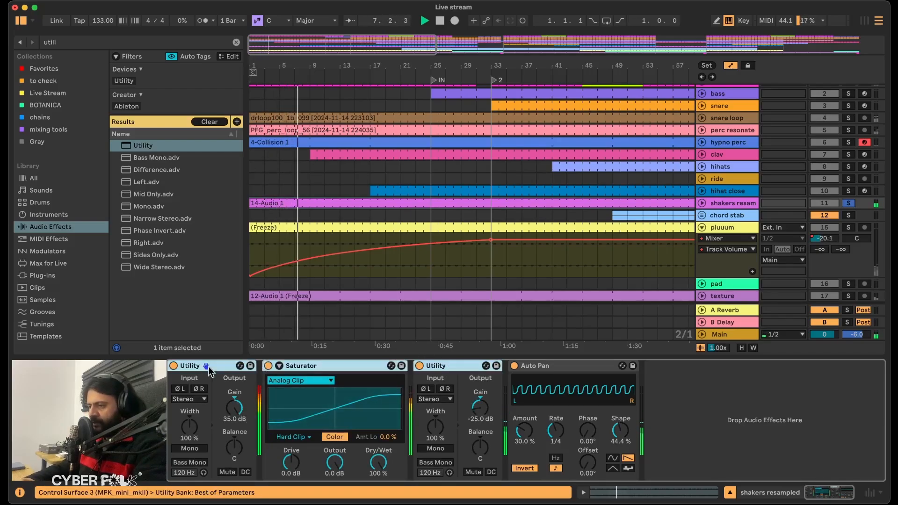
left_click(268, 366)
left_click(268, 367)
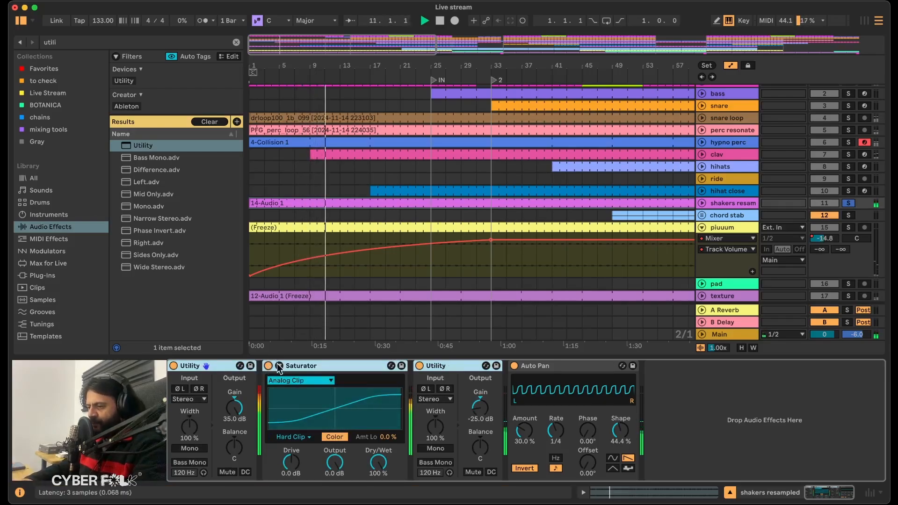
Expand the Saturator, set its color curve's high amount to -81% at 10.2 kHz, and choose the Digital Clip curve.
left_click(280, 365)
left_click_drag(496, 410, 553, 422)
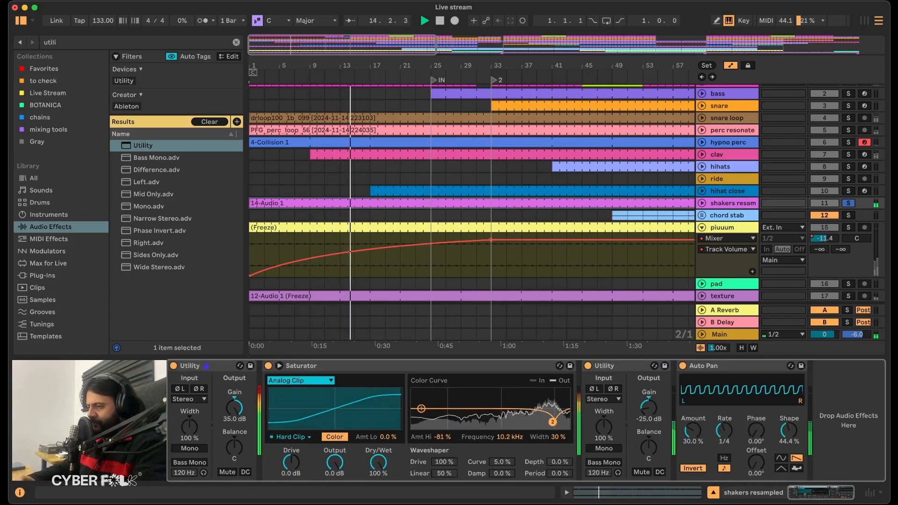
left_click(300, 381)
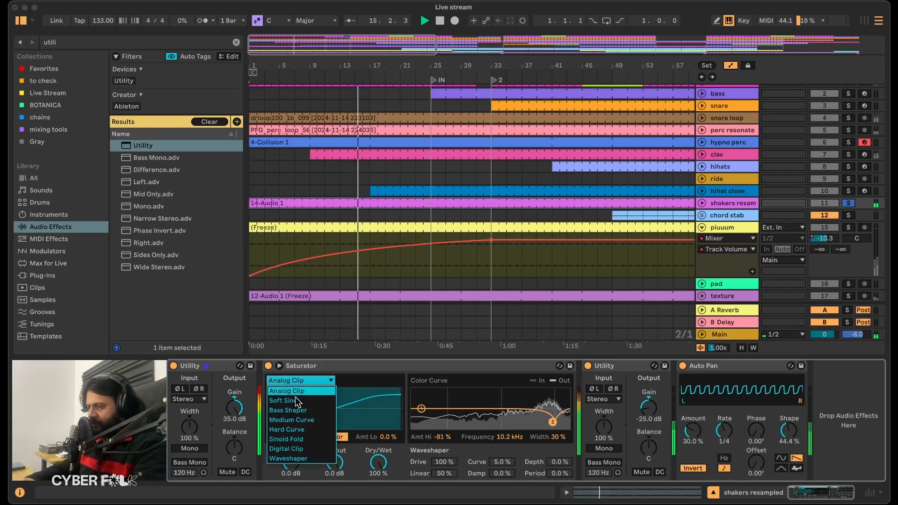
left_click(291, 448)
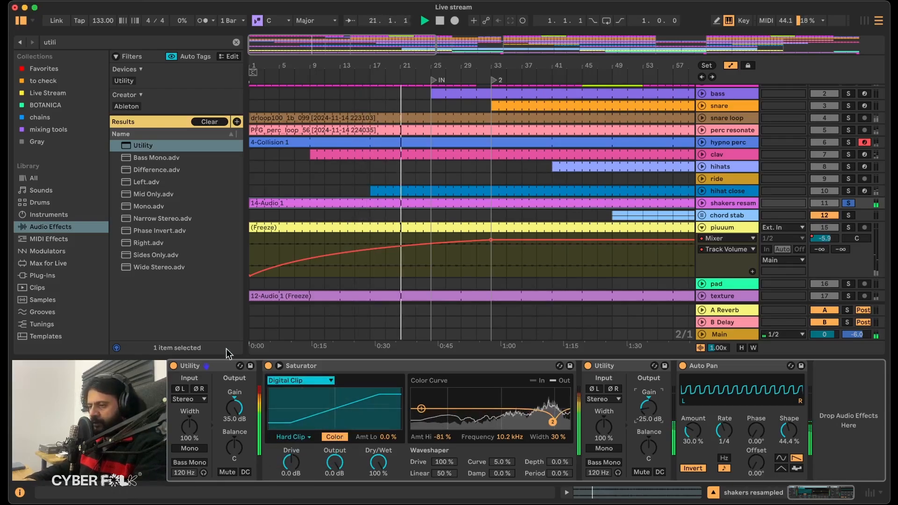
Check the Digital Clip sound by bypassing and re-enabling both Utilities and the Saturator together during playback.
left_click(215, 366)
left_click(628, 370, "shift")
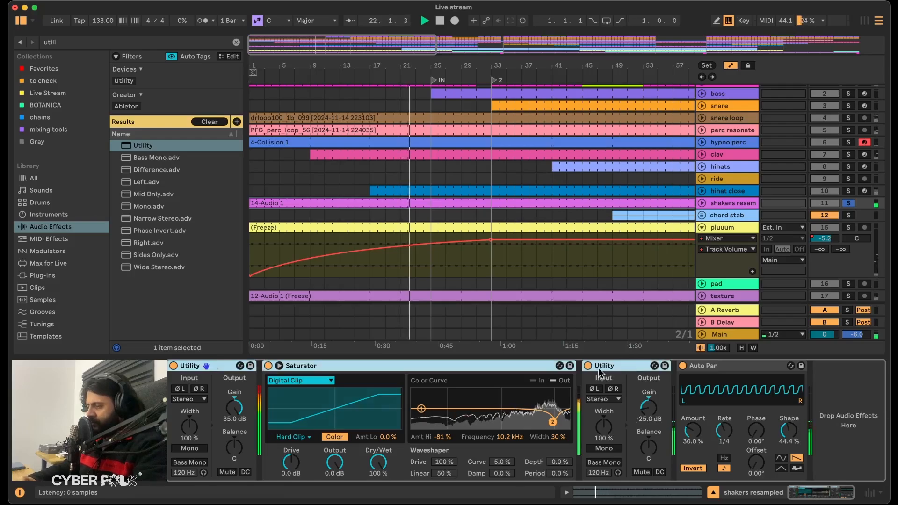
left_click(589, 366)
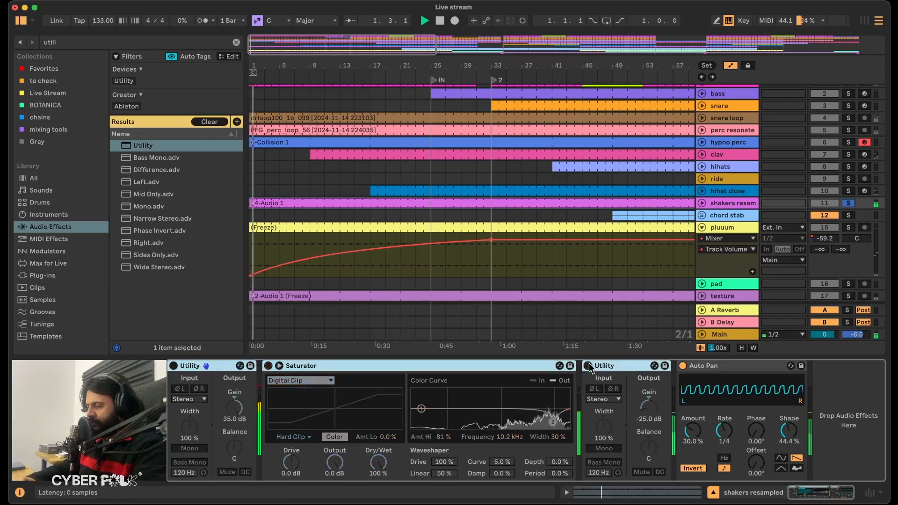
left_click(588, 365)
Set the second Utility's gain to -30 dB and compare the level with the saturation chain bypassed and active.
left_click_drag(657, 407, 657, 419)
type("-30")
key("Return")
left_click(626, 367)
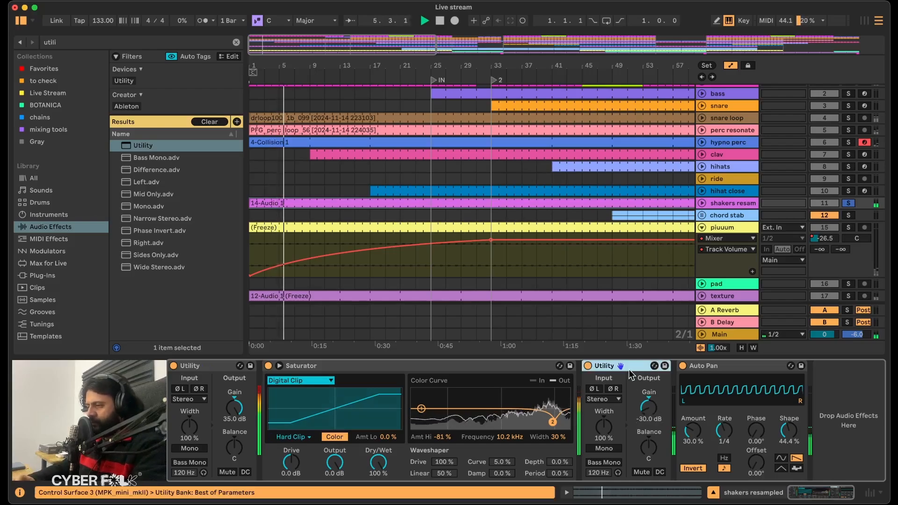
left_click(222, 367, "shift")
left_click(268, 365)
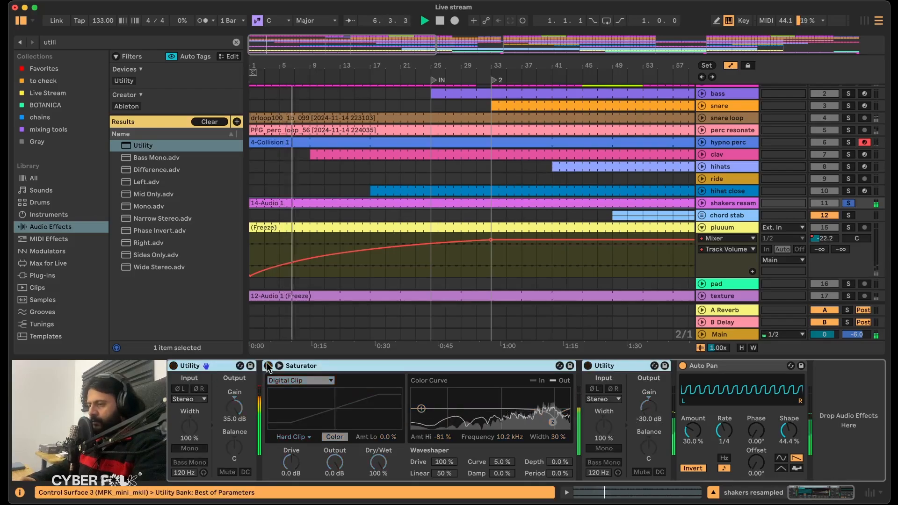
left_click(268, 365)
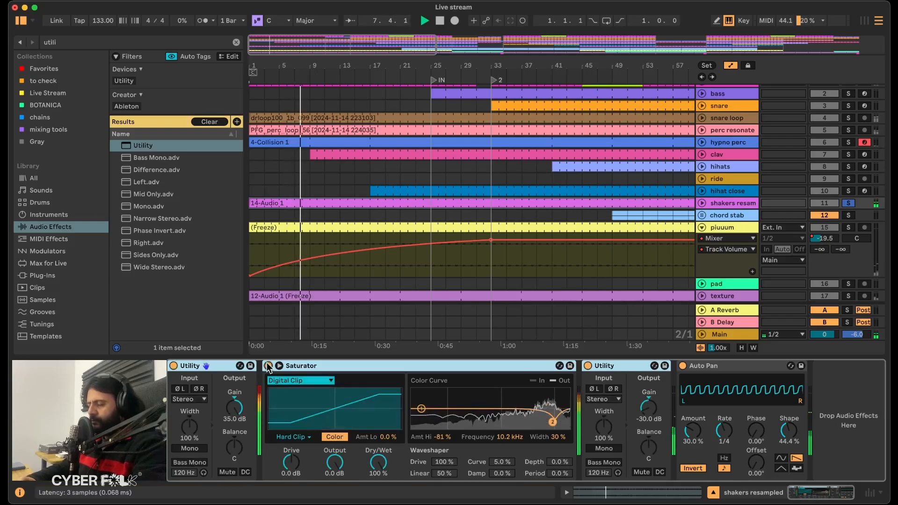
Unsolo the shakers resampled track and check it within the full mix.
key("space")
left_click(850, 204)
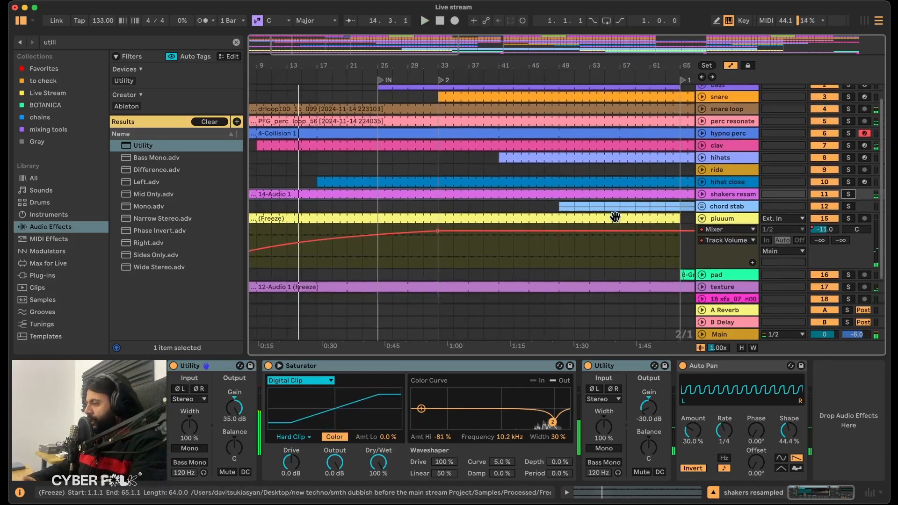
scroll(612, 215, "left", 5)
Unfold the chord stab group, play it from around bar 49 and solo the group.
left_click(731, 190)
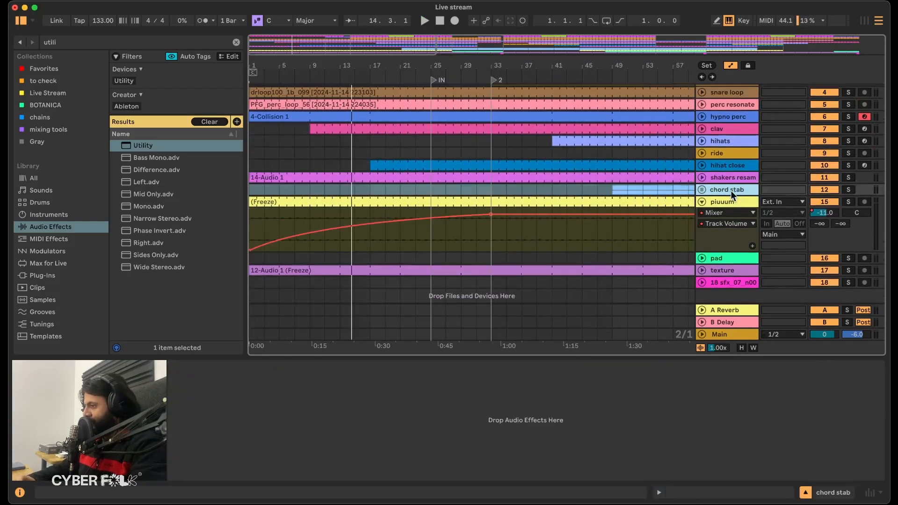
left_click(702, 189)
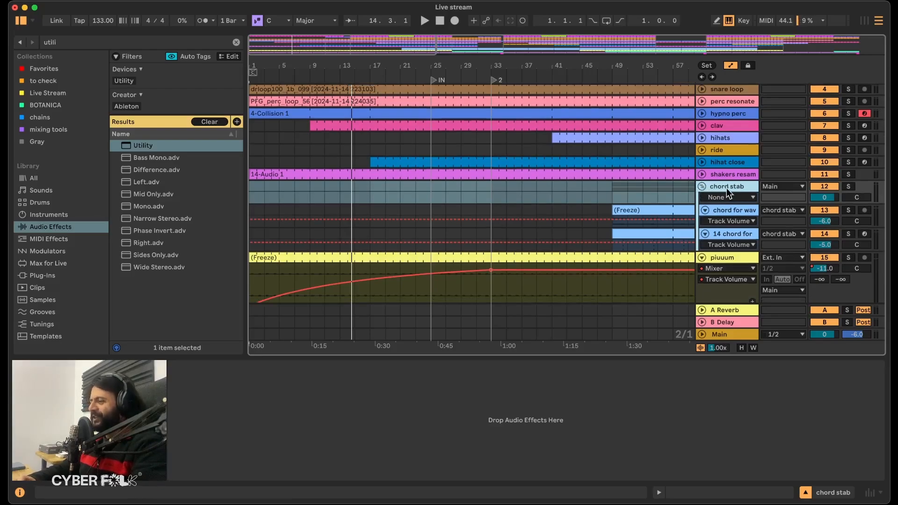
left_click(629, 208)
key("space")
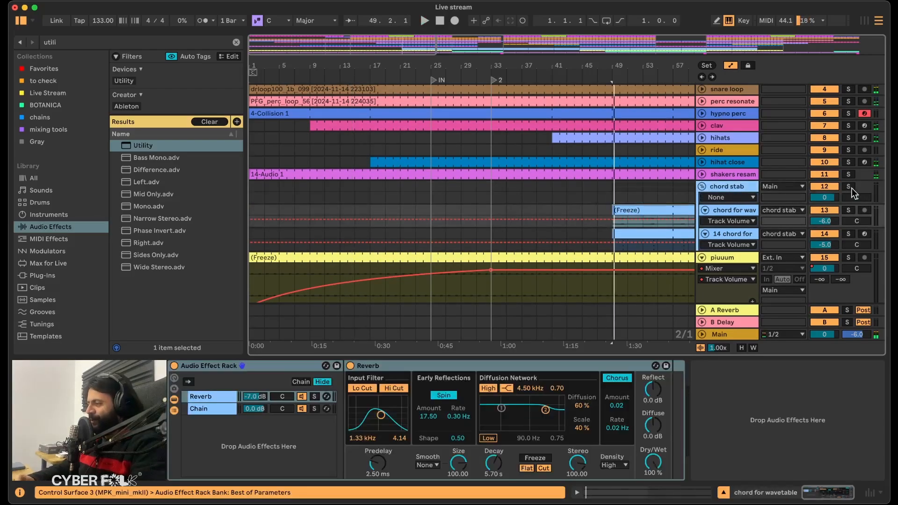
left_click(850, 187)
left_click(720, 183)
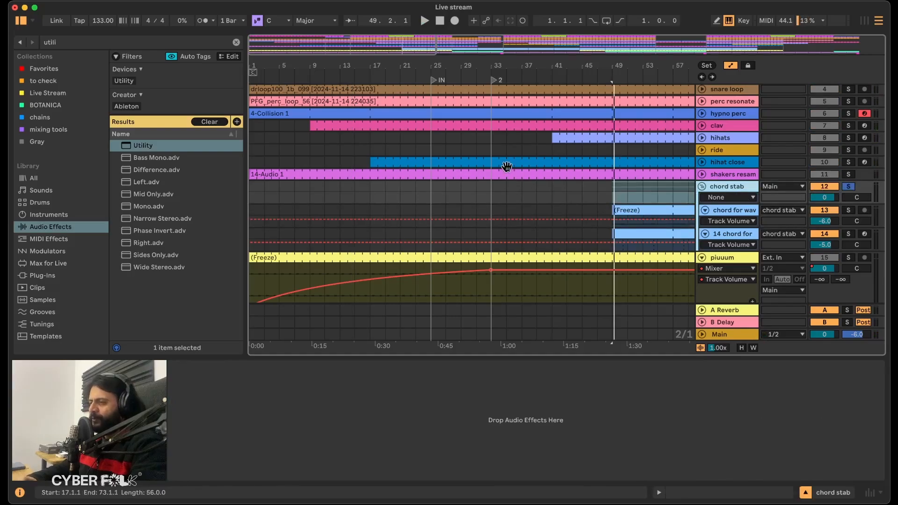
Search the audio effects for "dub" and add Rough Dub Echo to the chord stab group.
left_click(108, 41)
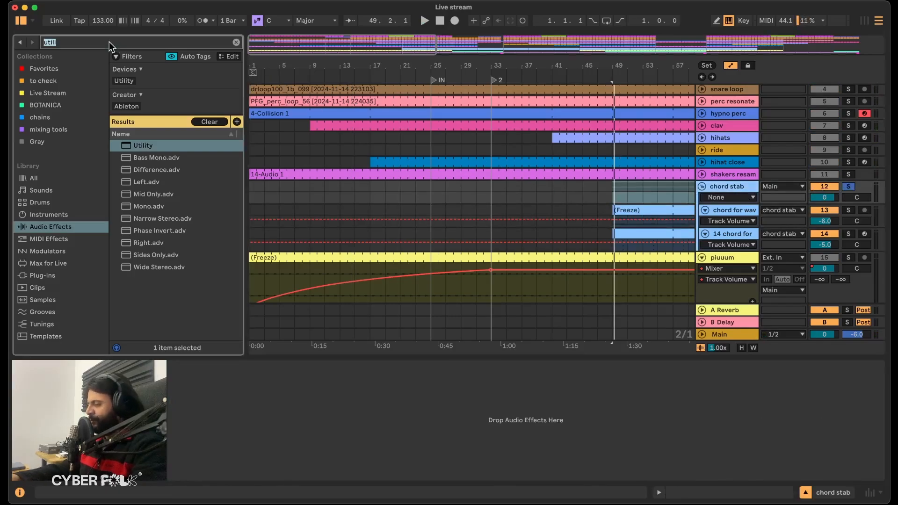
key("BackSpace")
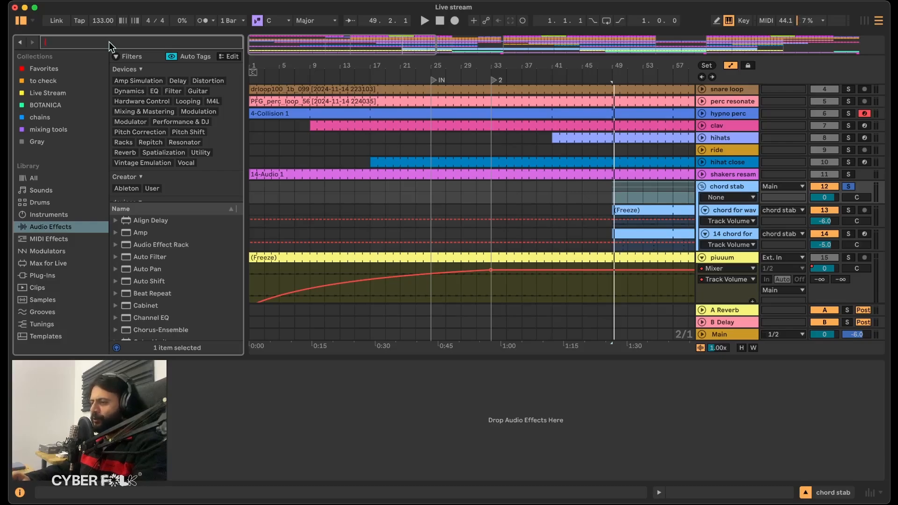
scroll(424, 204, "right", 10)
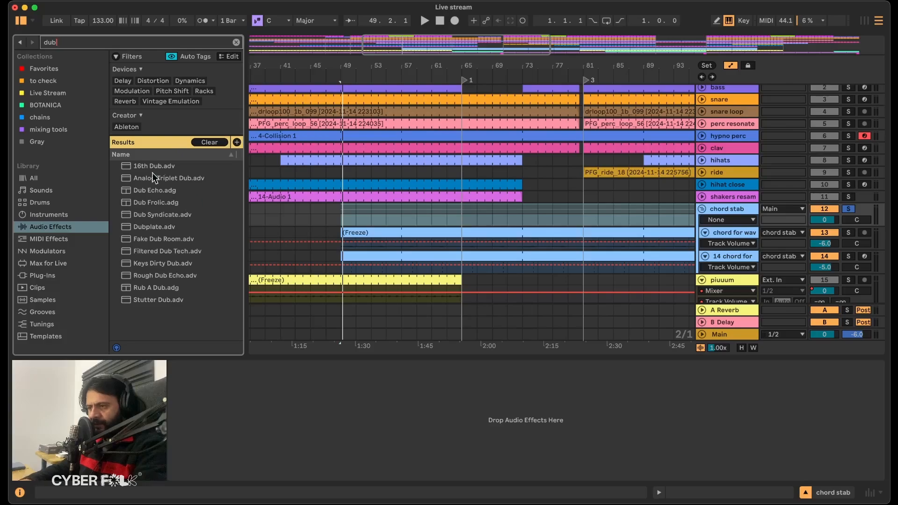
left_click_drag(151, 271, 297, 401)
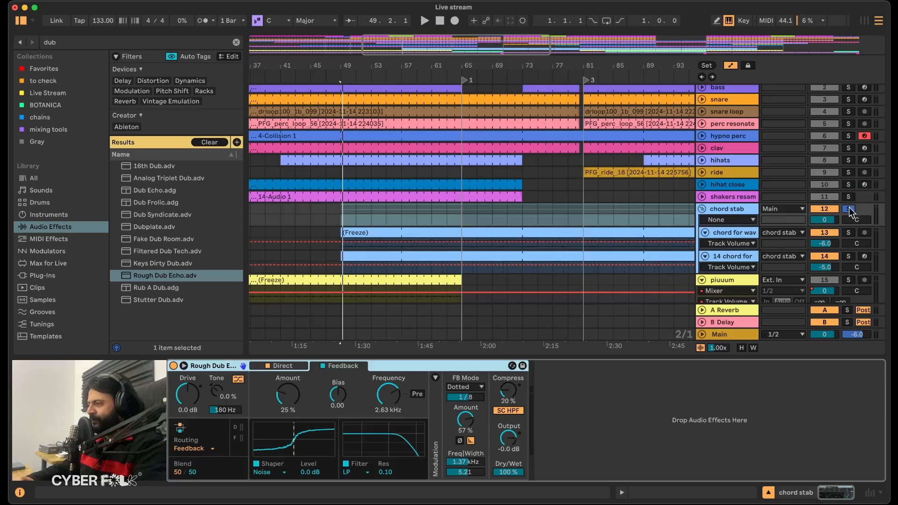
Play the soloed chord stab group with the echo from around bar 49 and look over the 14 chord track's devices.
key("space")
left_click_drag(719, 273, 737, 272)
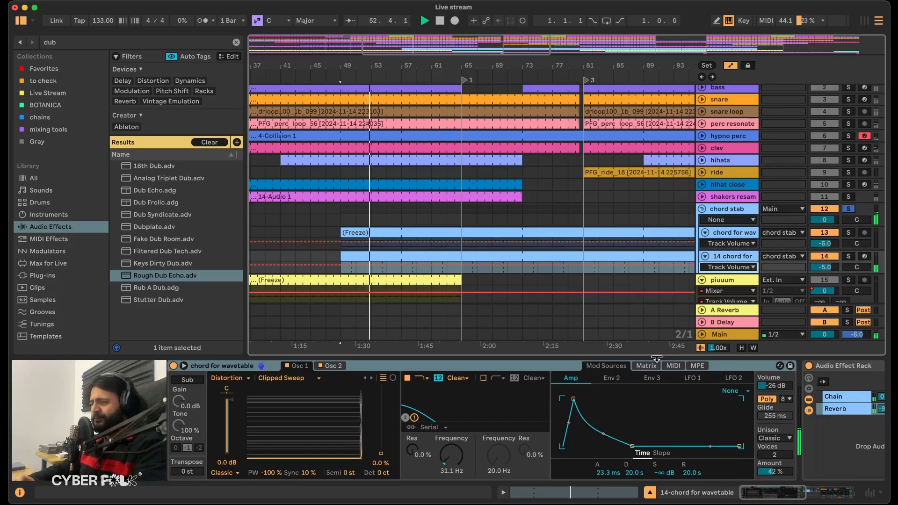
key("space")
left_click(737, 210)
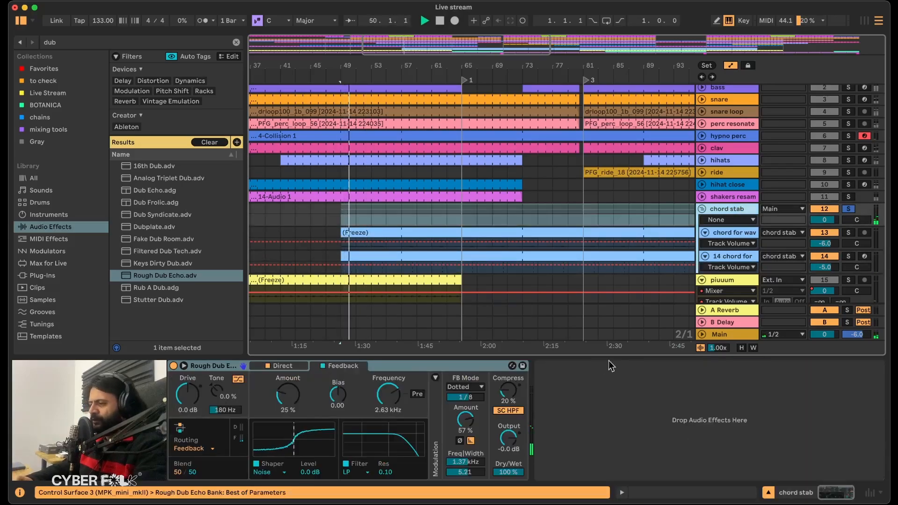
key("space")
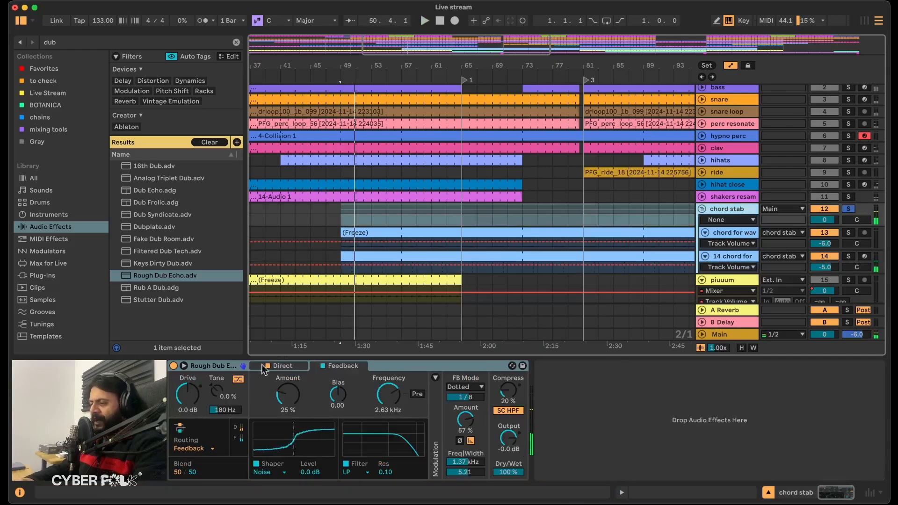
Show Rough Dub Echo's Direct settings and set its feedback routing blend to 0/100.
left_click(289, 367)
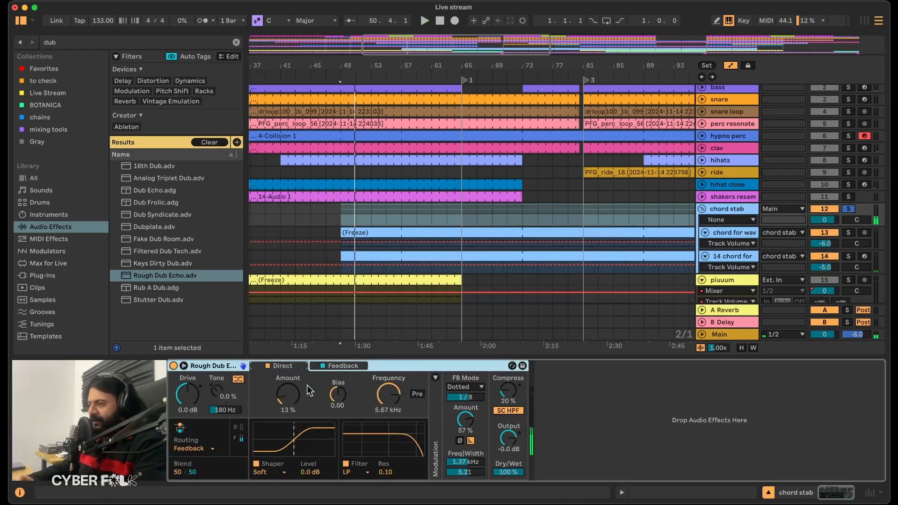
key("space")
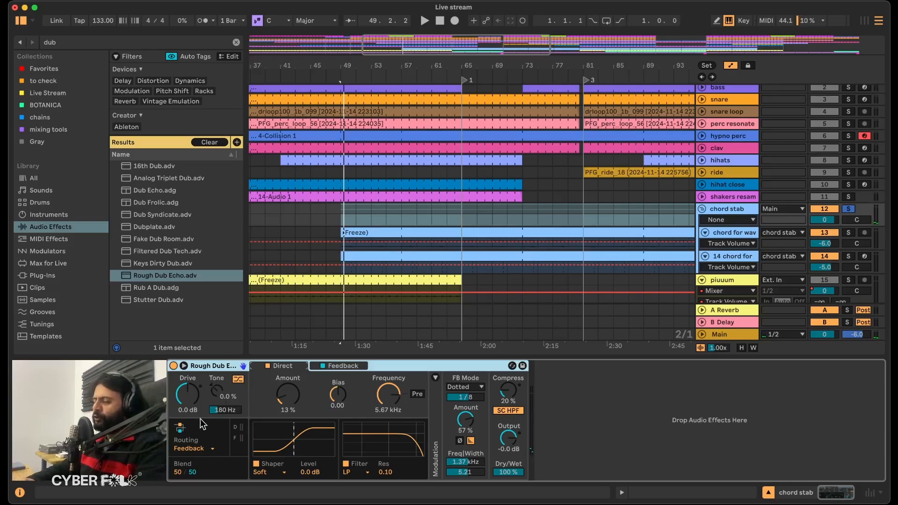
left_click_drag(187, 474, 187, 496)
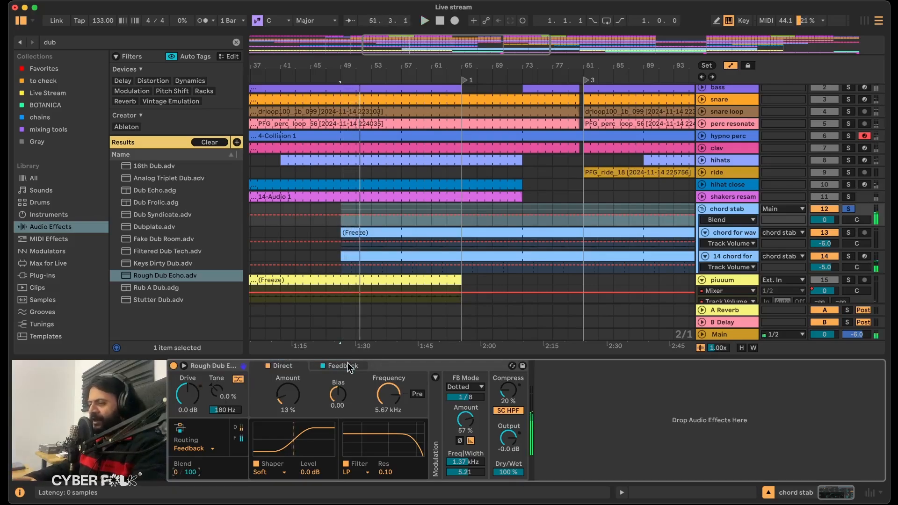
Group Rough Dub Echo into an Audio Effect Rack and create an empty second chain for the dry signal.
left_click(435, 362)
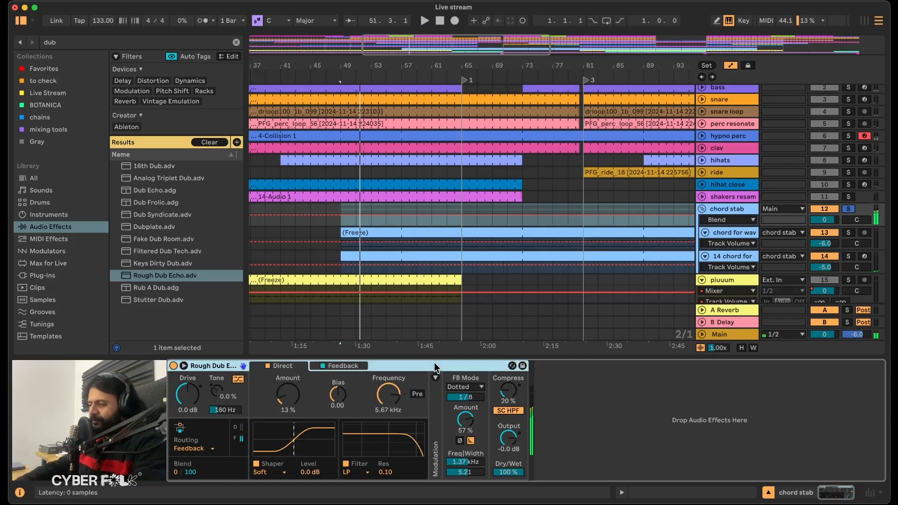
key("super+g")
left_click(174, 412)
right_click(201, 415)
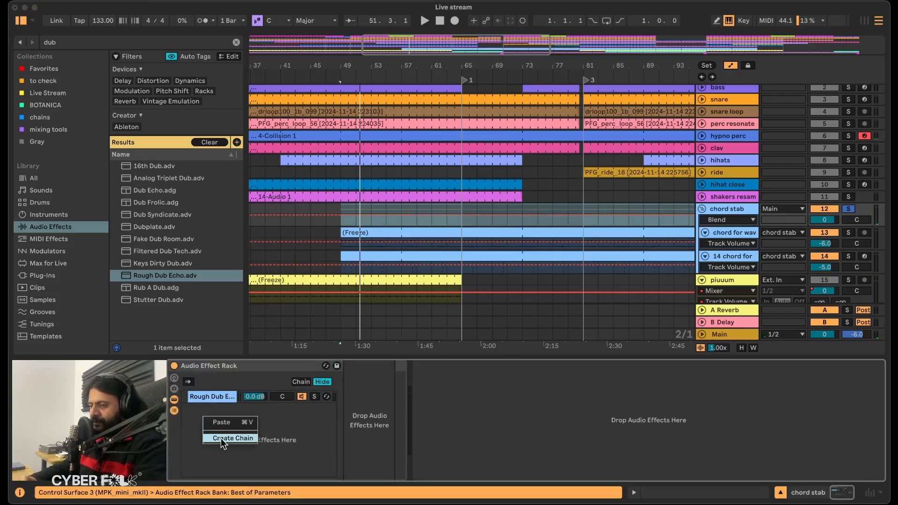
left_click(221, 439)
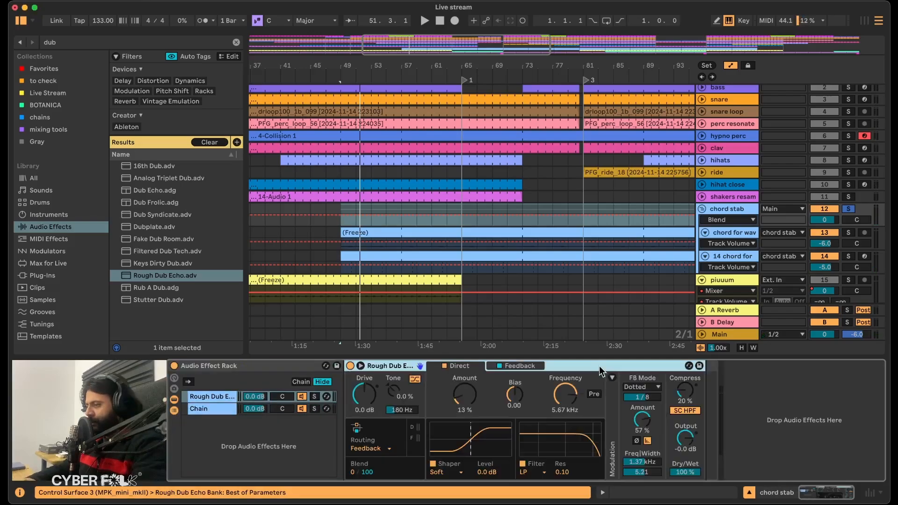
Set the Rough Dub Echo chain's volume to -9.0 dB and the device's feedback mode amount to 35%.
key("space")
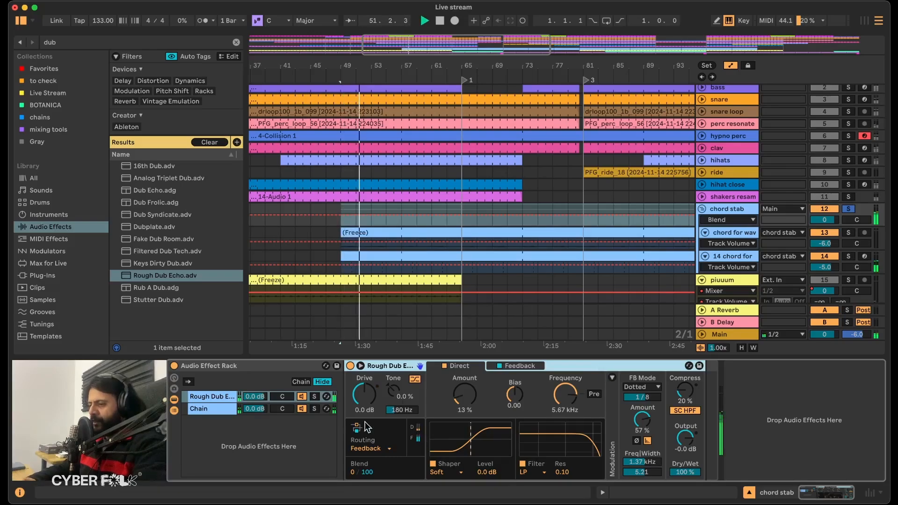
left_click_drag(255, 398, 256, 412)
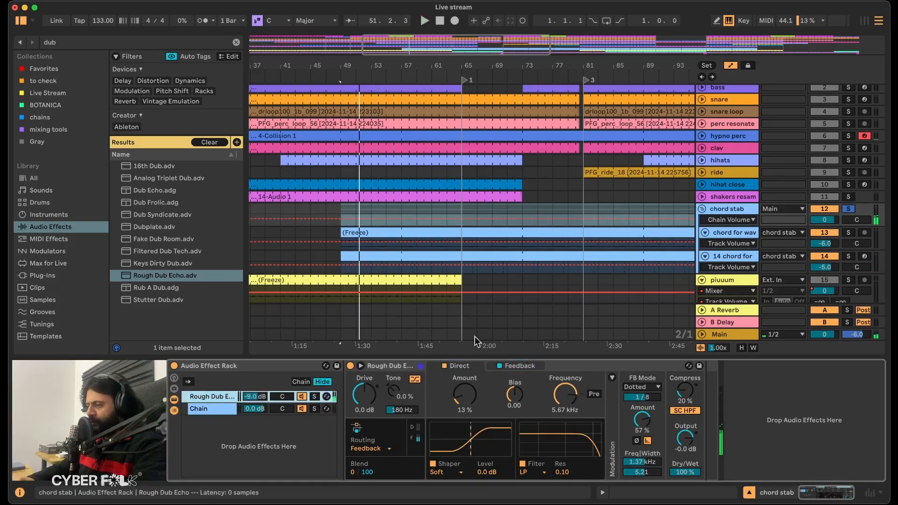
left_click(523, 365)
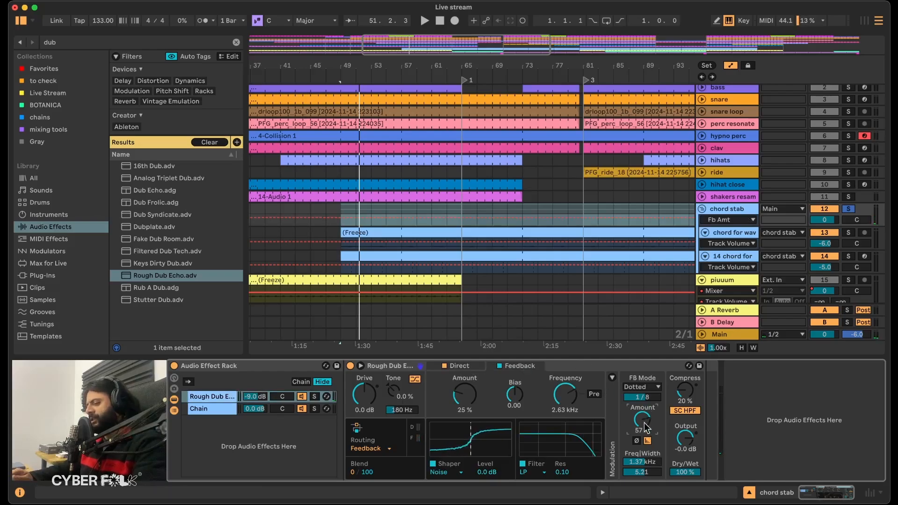
left_click_drag(645, 427, 645, 437)
key("space")
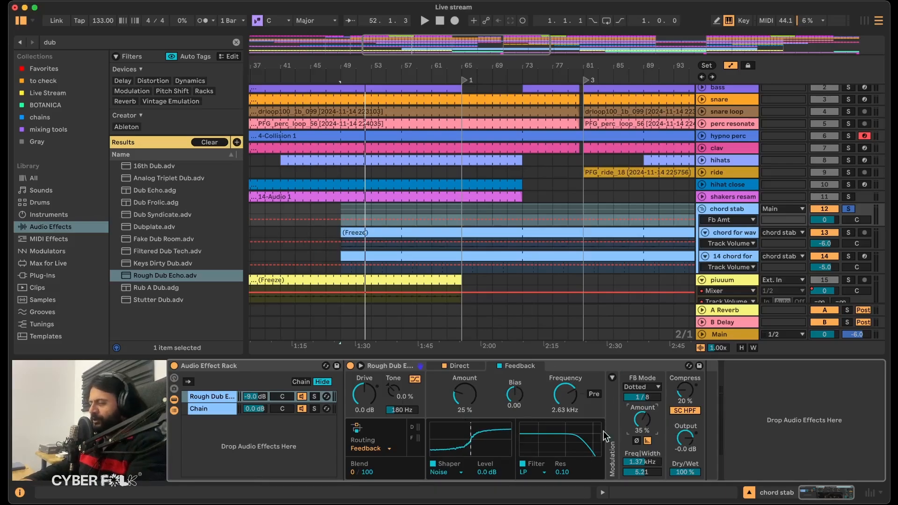
left_click(580, 365)
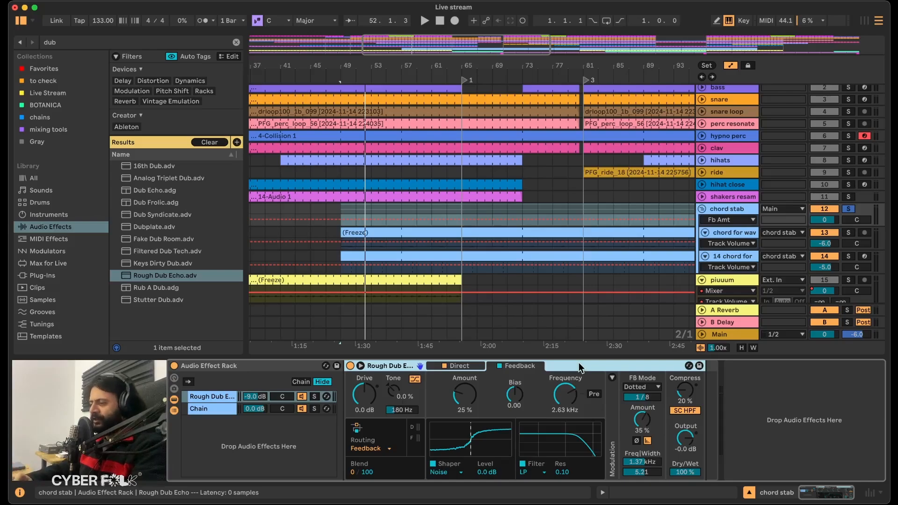
Add Auto Pan after Rough Dub Echo, with a tempo-synced rate of 3/16 and an amount of 49.2%.
left_click(142, 41)
key("BackSpace")
type("auto")
left_click_drag(140, 192, 714, 425)
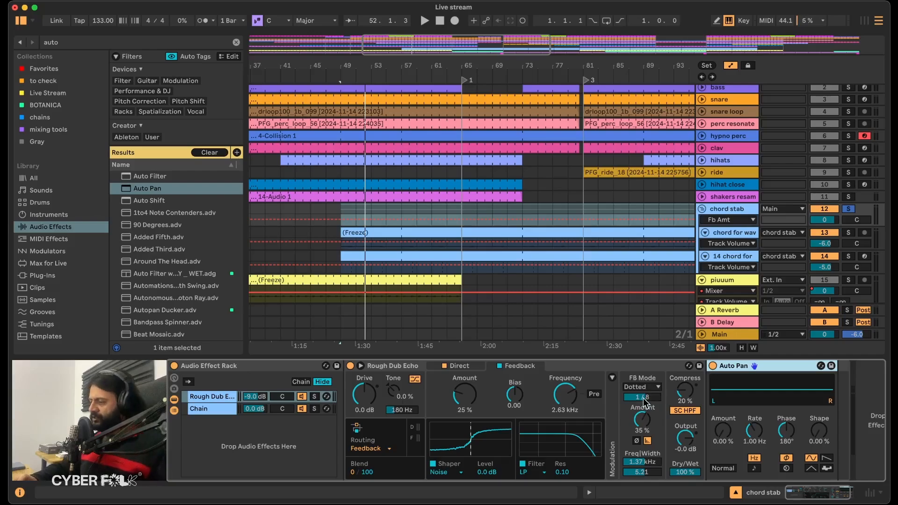
left_click(754, 469)
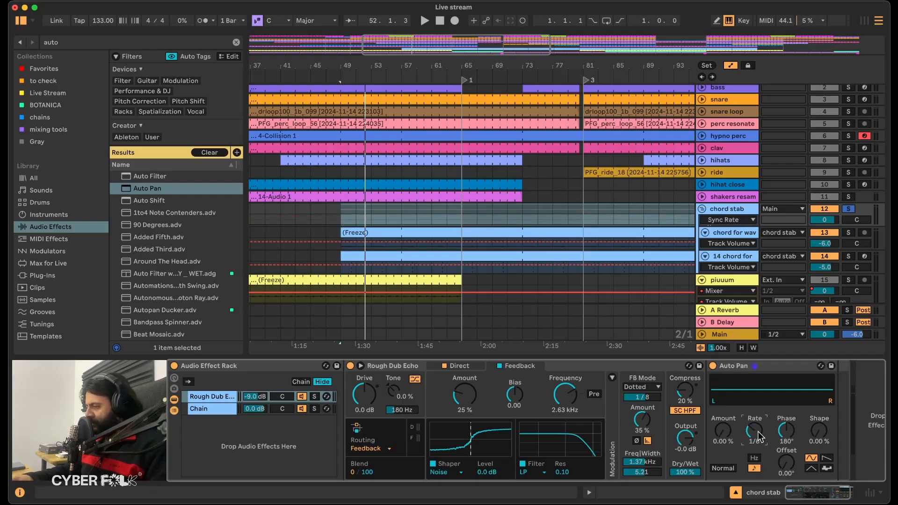
left_click_drag(715, 442, 715, 416)
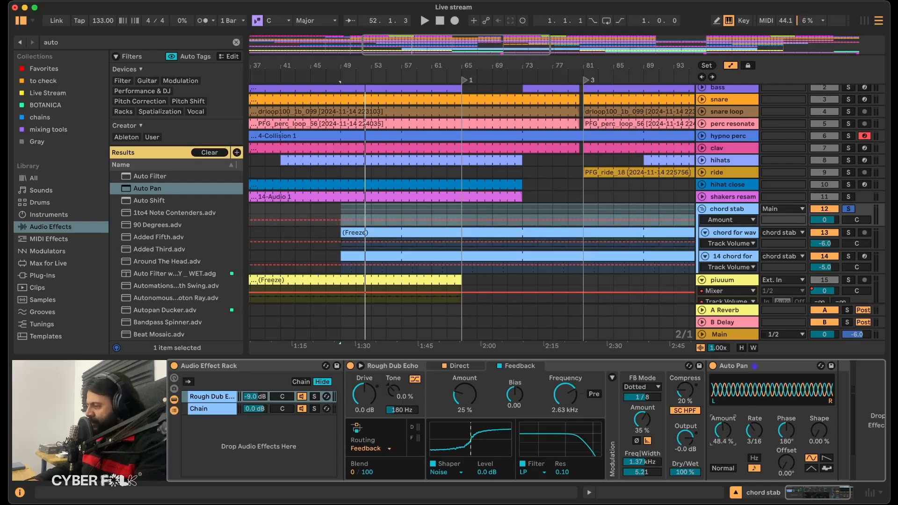
Keep Auto Pan on the sine waveform, set its shape to 100% and rate to 3/8, and play the soloed chord stabs.
left_click(811, 469)
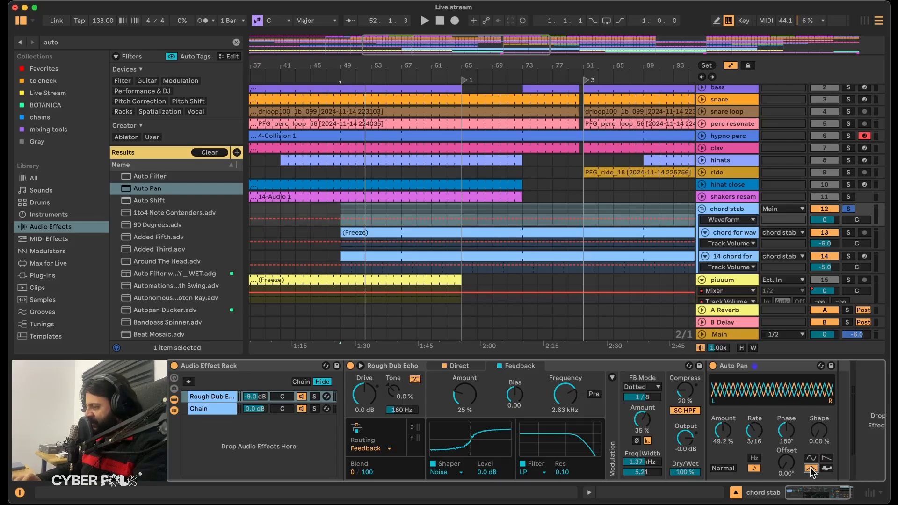
left_click(812, 458)
left_click_drag(819, 448, 820, 440)
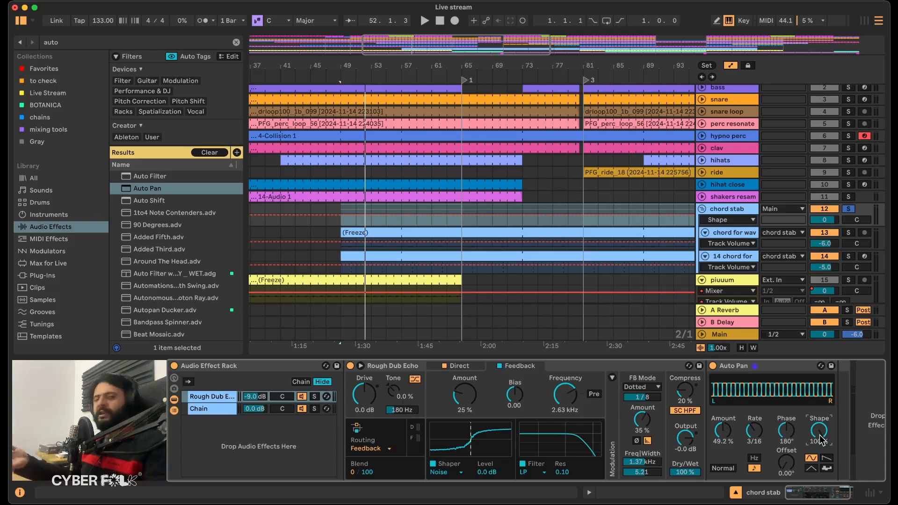
key("space")
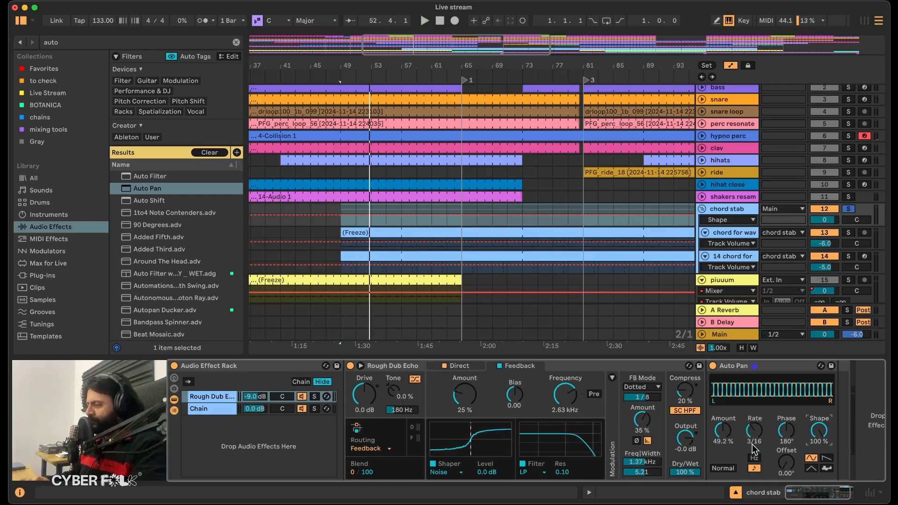
left_click_drag(748, 445, 749, 428)
key("Down")
key("Up")
key("Up")
key("space")
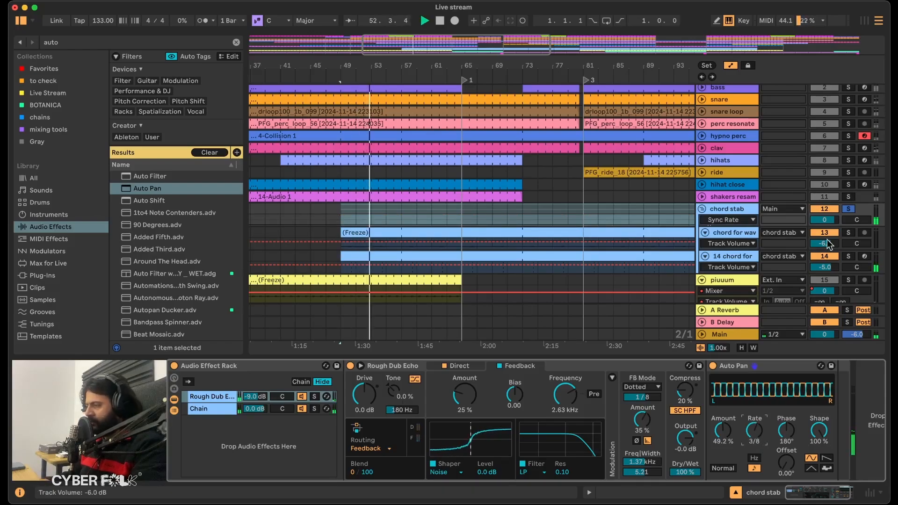
Unsolo the chord stab group and set the Rough Dub Echo chain's volume to -5 dB.
left_click(850, 209)
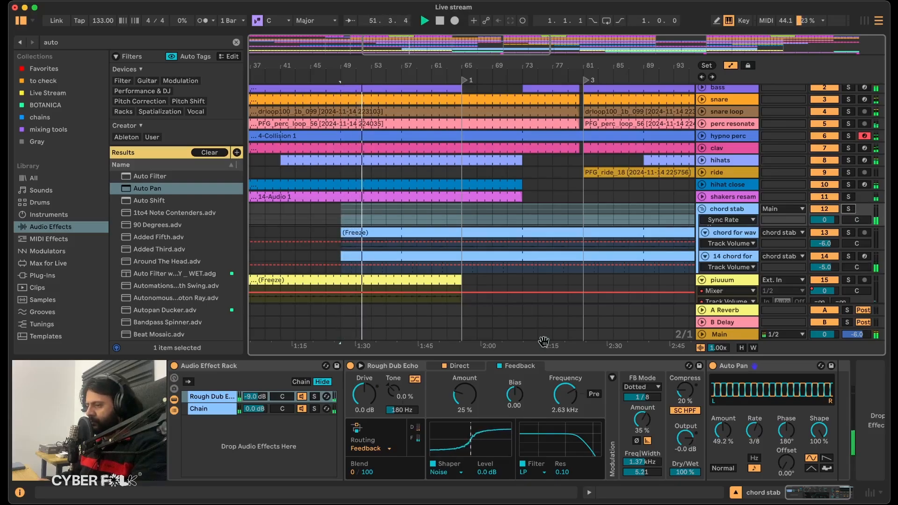
left_click(260, 398)
type("-5")
key("Return")
key("space")
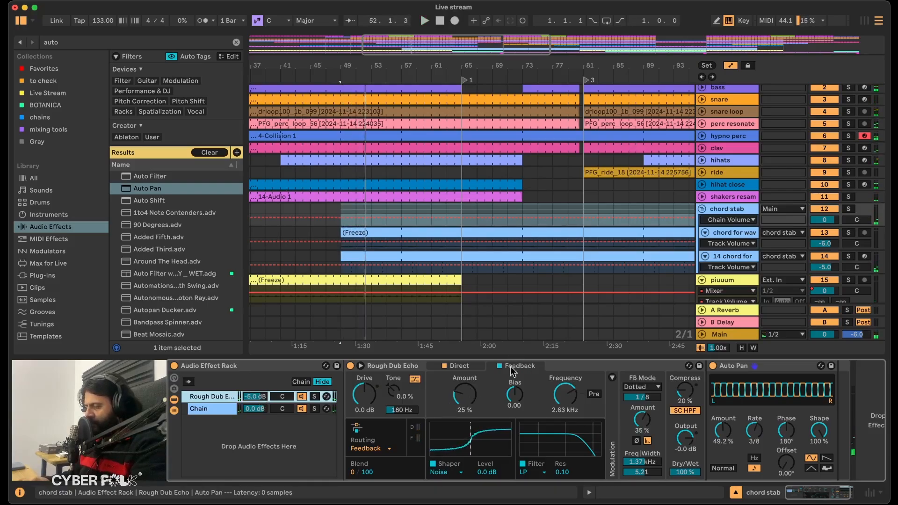
During playback, raise Rough Dub Echo's feedback shaper amount to 36% and the echo chain's volume to 0.0 dB.
left_click(466, 398)
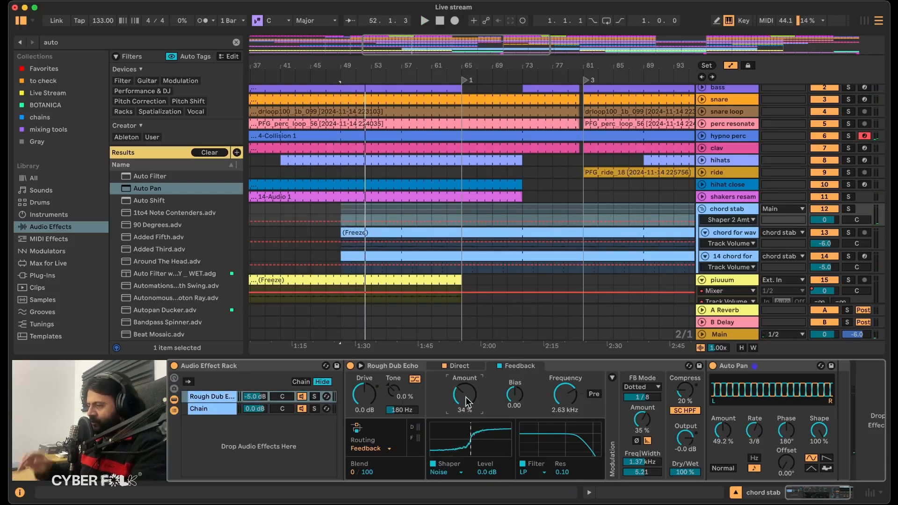
key("space")
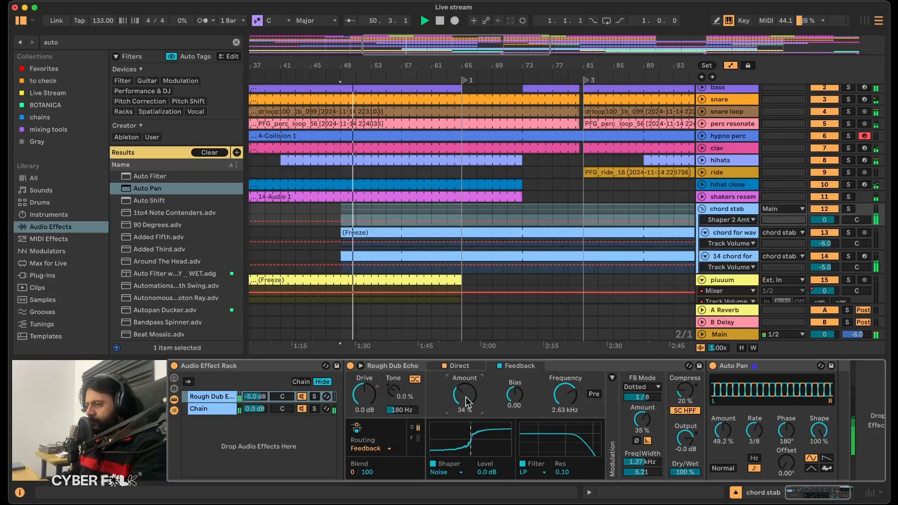
left_click(848, 209)
left_click(848, 209)
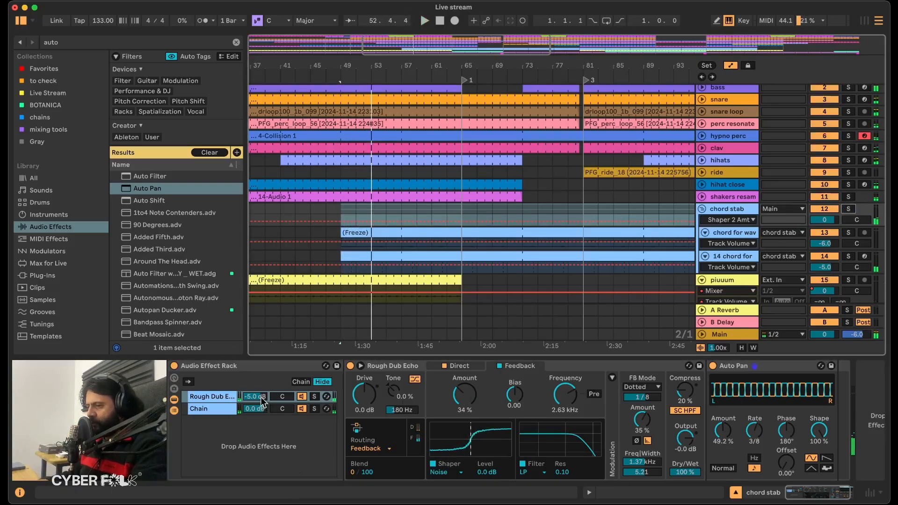
left_click(261, 398)
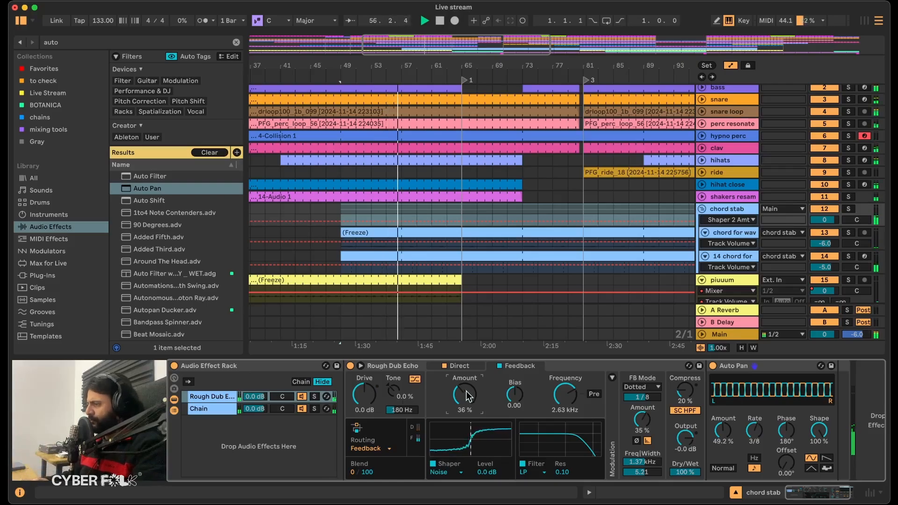
Select the piuuum track, place the insert marker at bar 33 and solo the track.
scroll(543, 333, "down", 4)
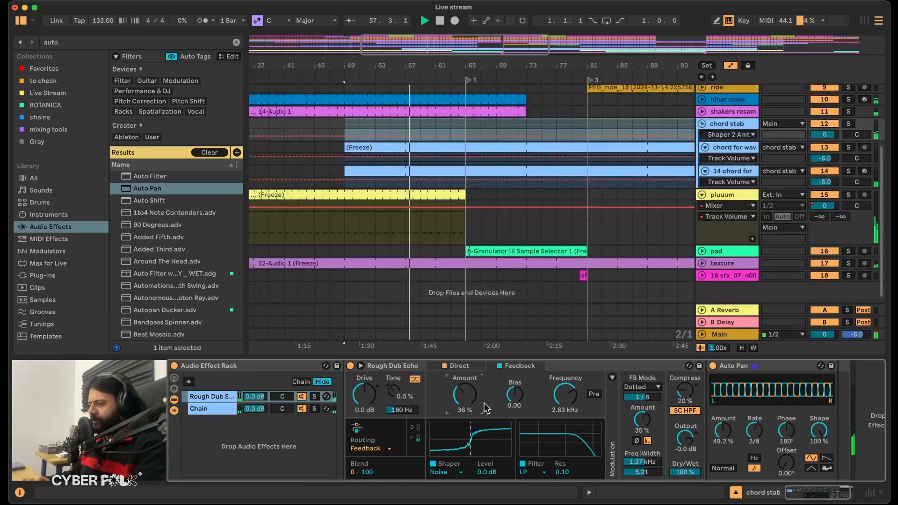
left_click(394, 370)
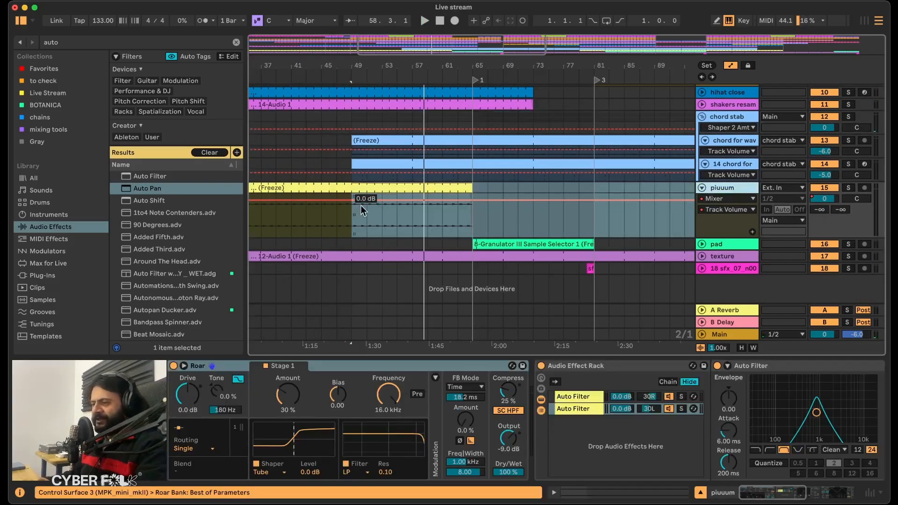
scroll(361, 206, "left", 10)
left_click(332, 201)
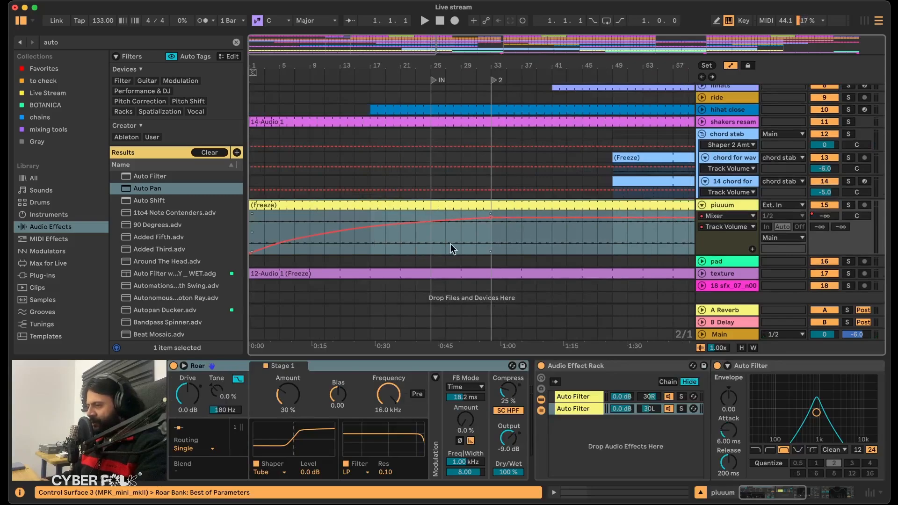
left_click(485, 246)
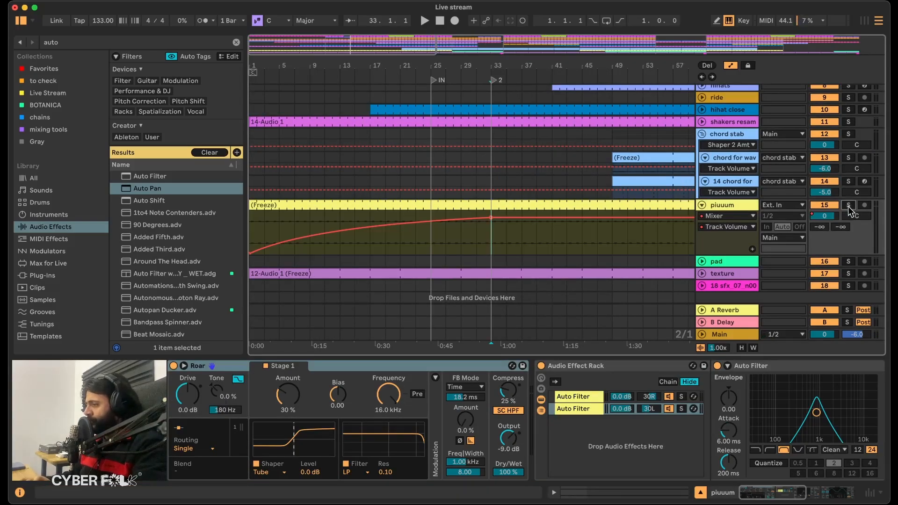
left_click(849, 206)
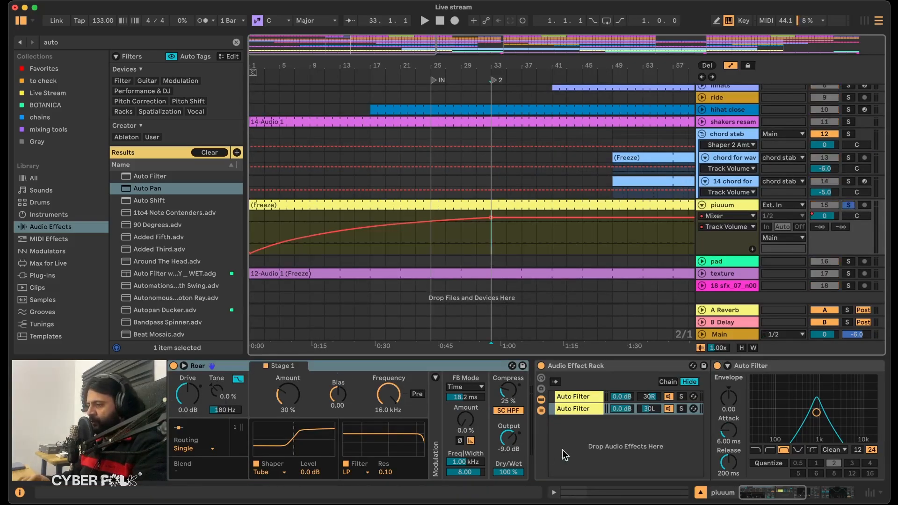
Look through the piuuum track's Auto Filter rack and Echo and play it soloed from bar 33.
scroll(563, 454, "right", 5)
left_click(330, 397)
scroll(564, 392, "right", 5)
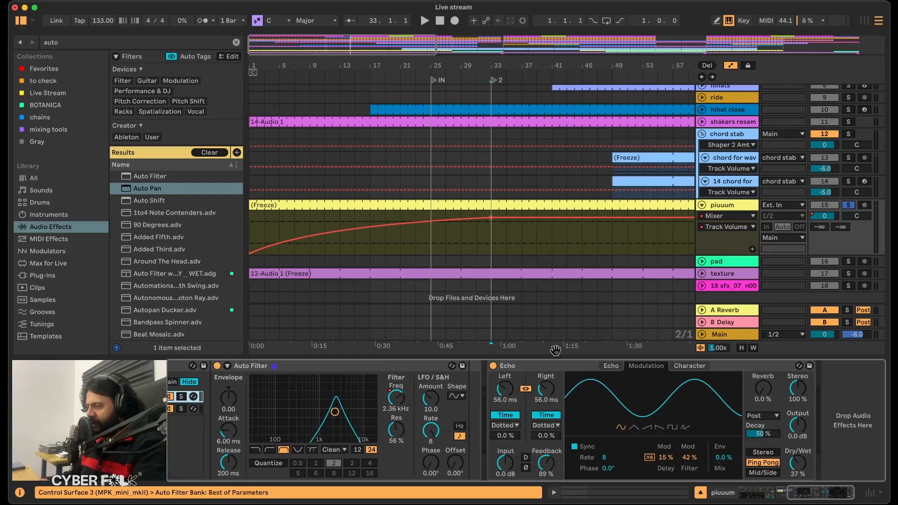
left_click(557, 367)
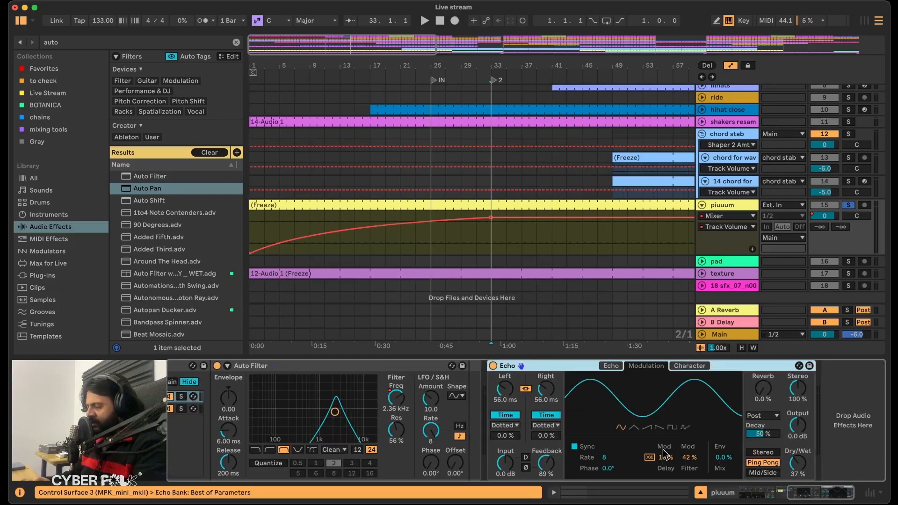
key("space")
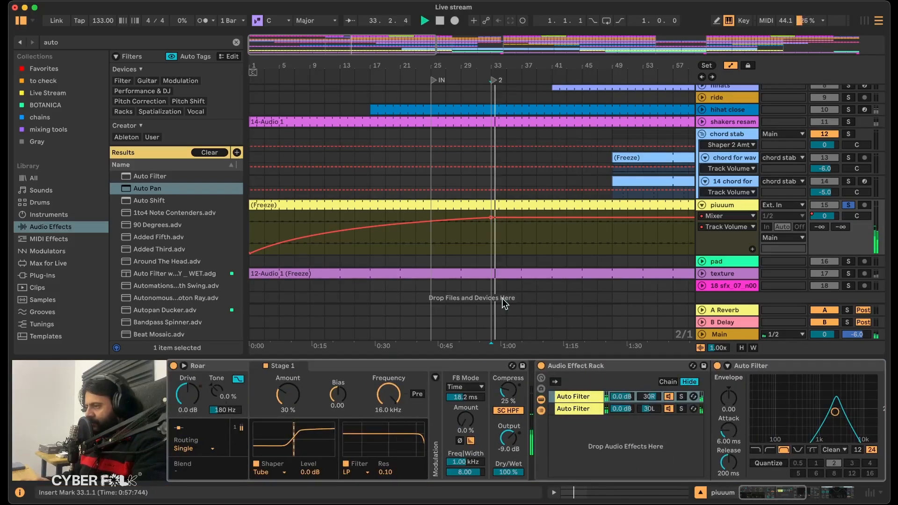
key("space")
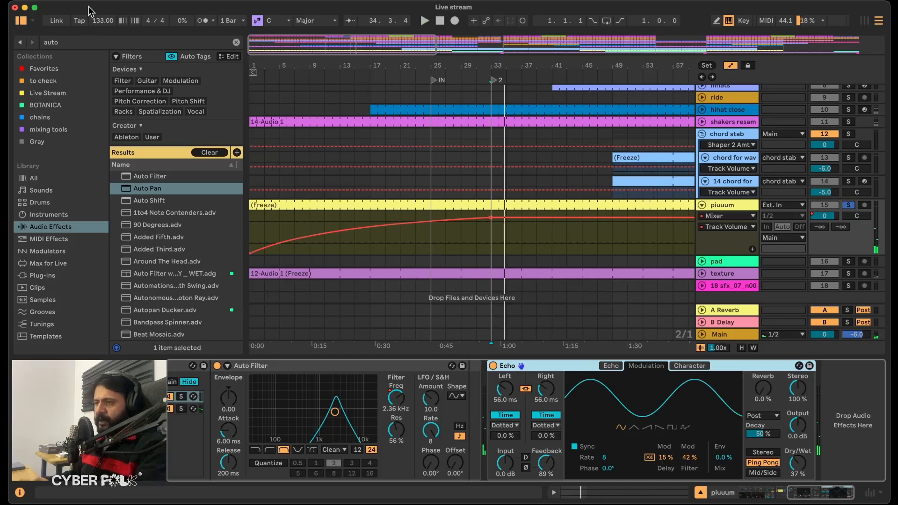
Find Hybrid Reverb and add it after Echo on the piuuum track with dry/wet at 100%.
left_click(67, 43)
type("reverb")
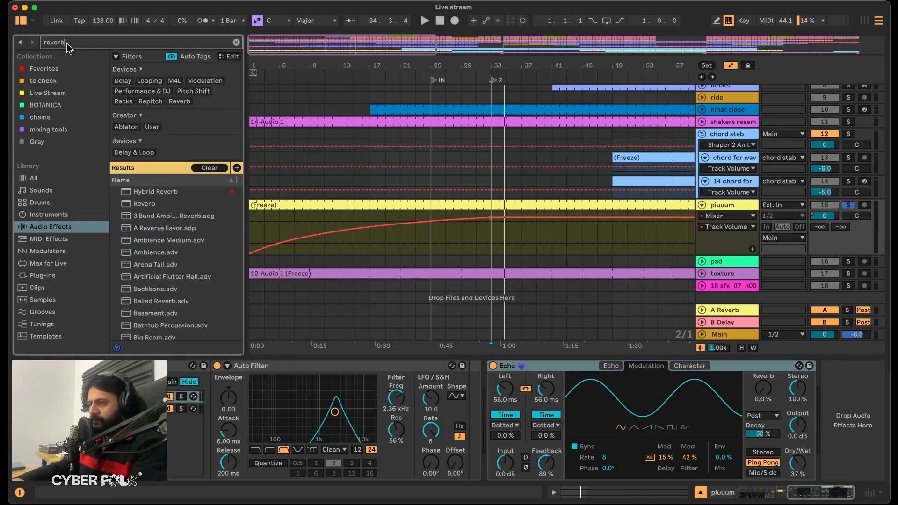
key("Down")
key("Return")
left_click_drag(865, 464, 866, 435)
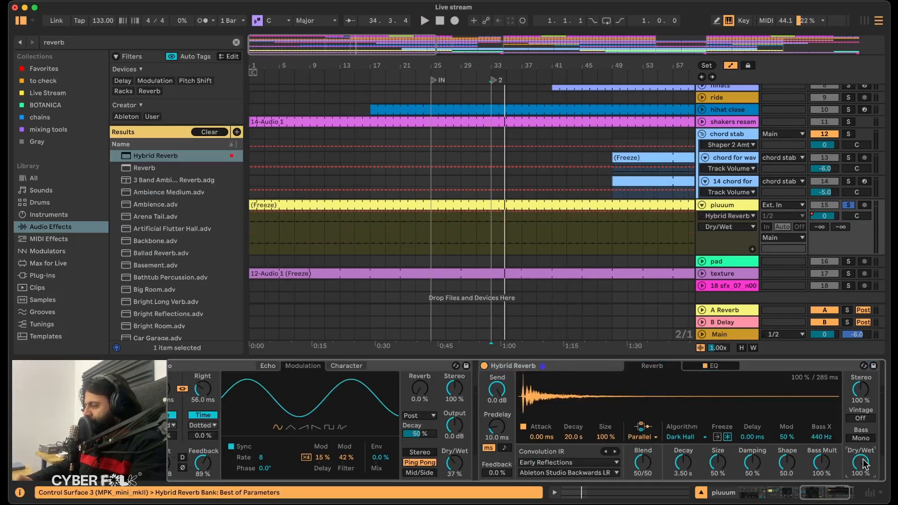
Group Hybrid Reverb into an Audio Effect Rack and create an empty second chain for the dry signal.
key("super+g")
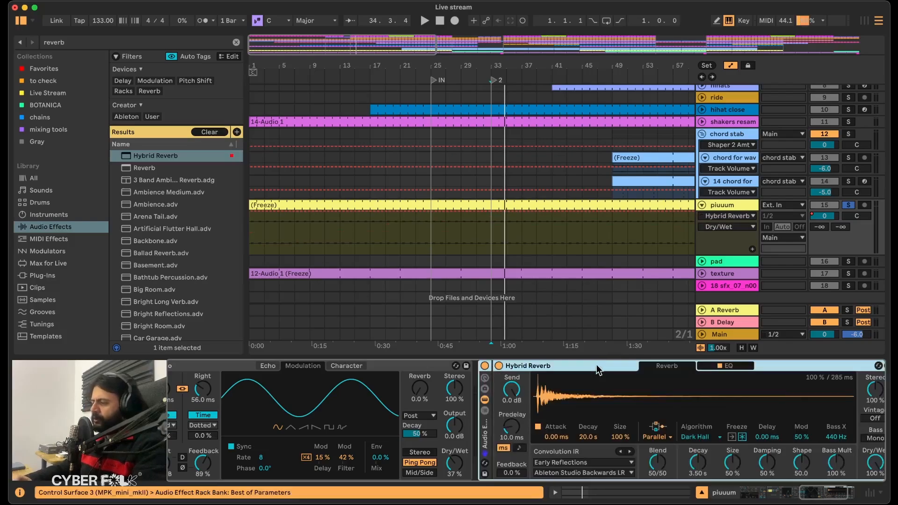
right_click(518, 414)
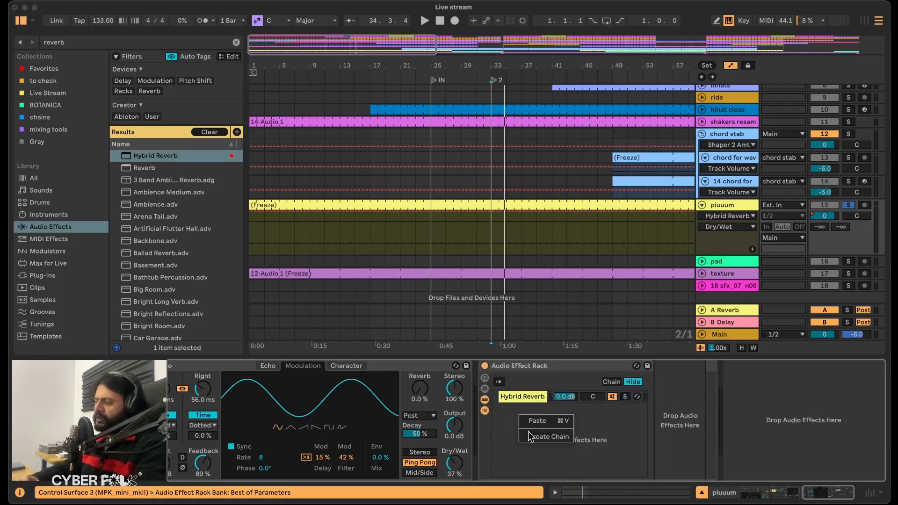
left_click(539, 436)
right_click(531, 431)
left_click(547, 453)
double_click(528, 395)
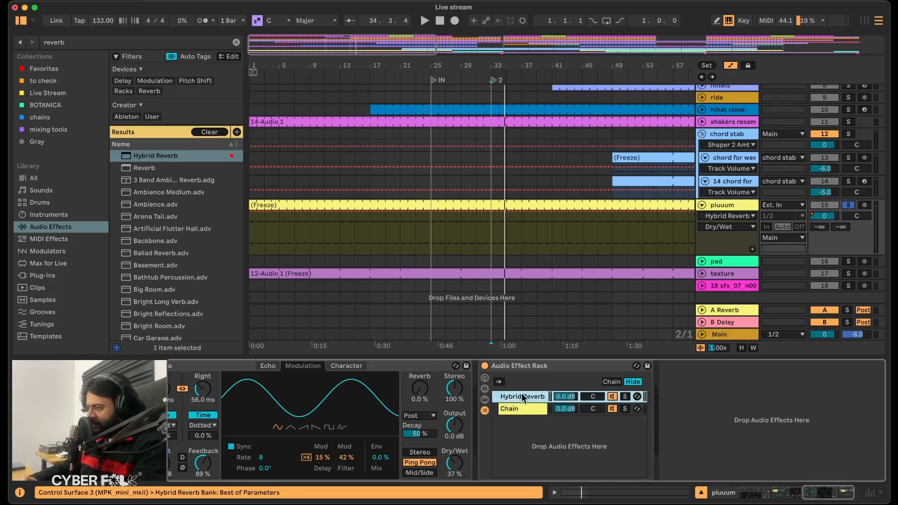
left_click(522, 396)
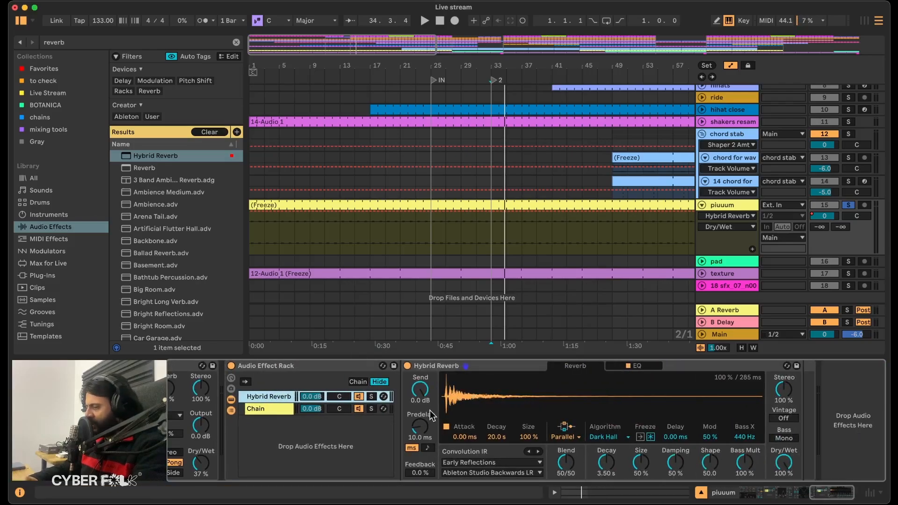
left_click(273, 410)
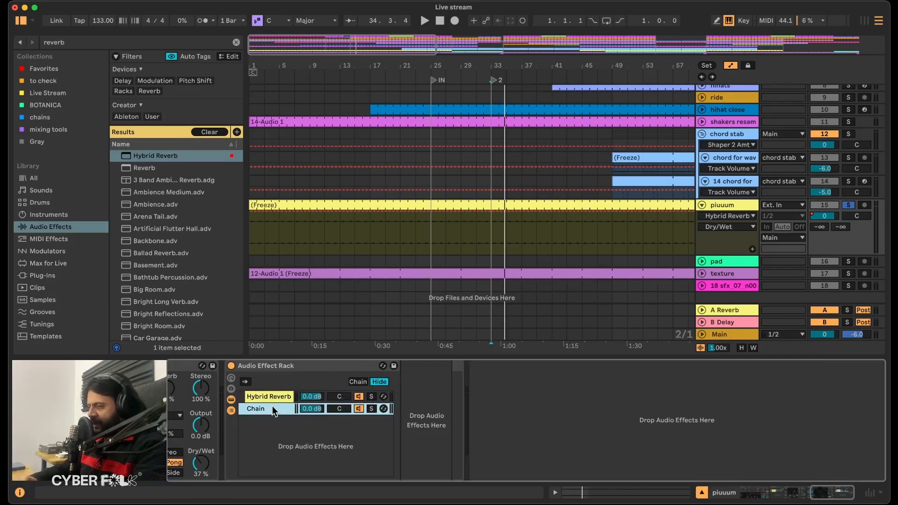
left_click(270, 396)
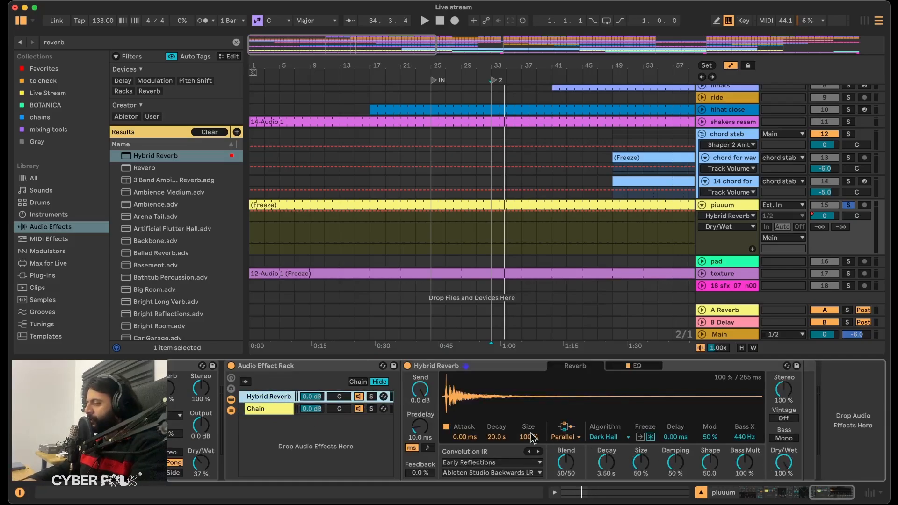
Set Hybrid Reverb to Algo routing with the Shimmer algorithm, pitch -1 st, shimmer 100% and modulation 100%.
left_click(565, 437)
left_click(570, 469)
left_click(618, 447)
left_click(626, 466)
left_click(712, 461)
type("-1")
key("Return")
left_click_drag(745, 463, 711, 438)
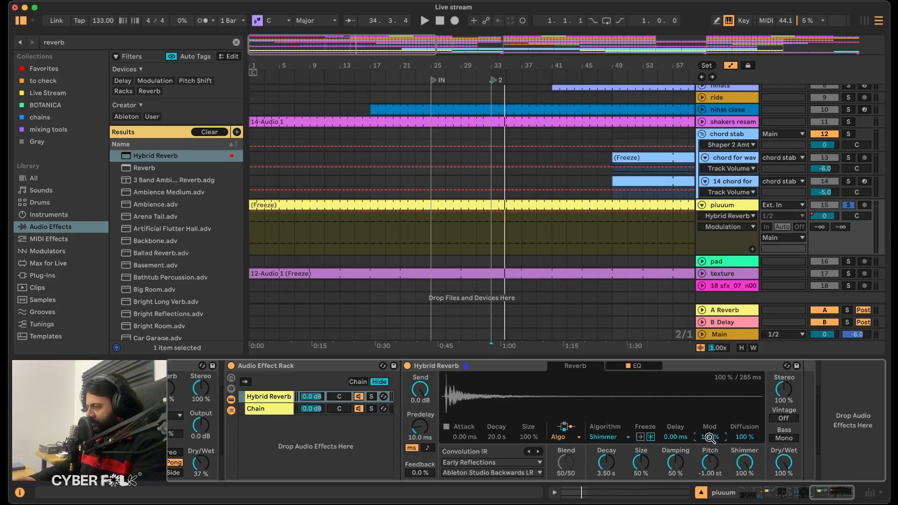
Set the Hybrid Reverb chain's volume to -7.0 dB and compare the unsoloed mix with the rack bypassed and enabled.
key("space")
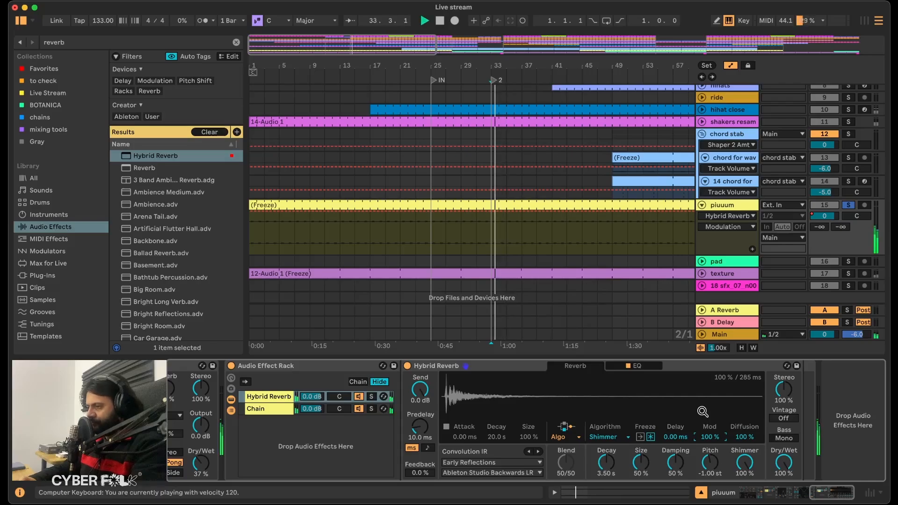
left_click(310, 396)
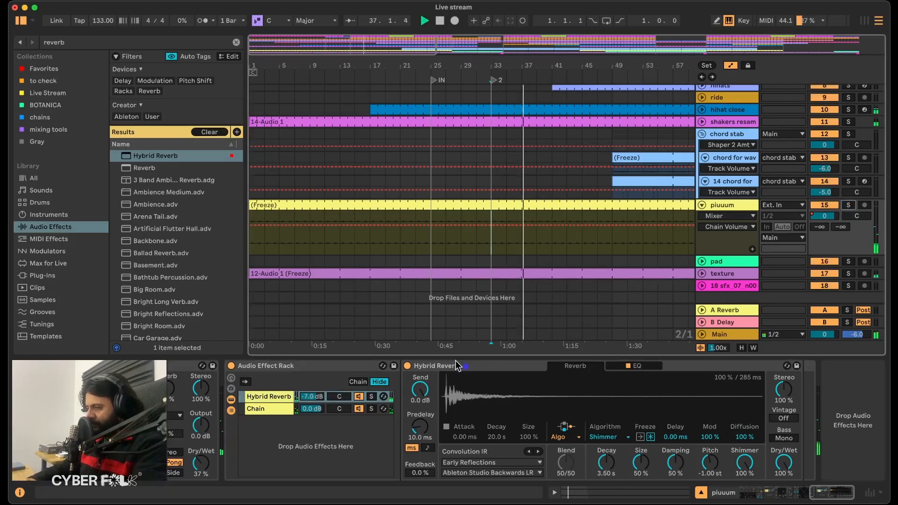
left_click(231, 365)
left_click(231, 366)
left_click(303, 366)
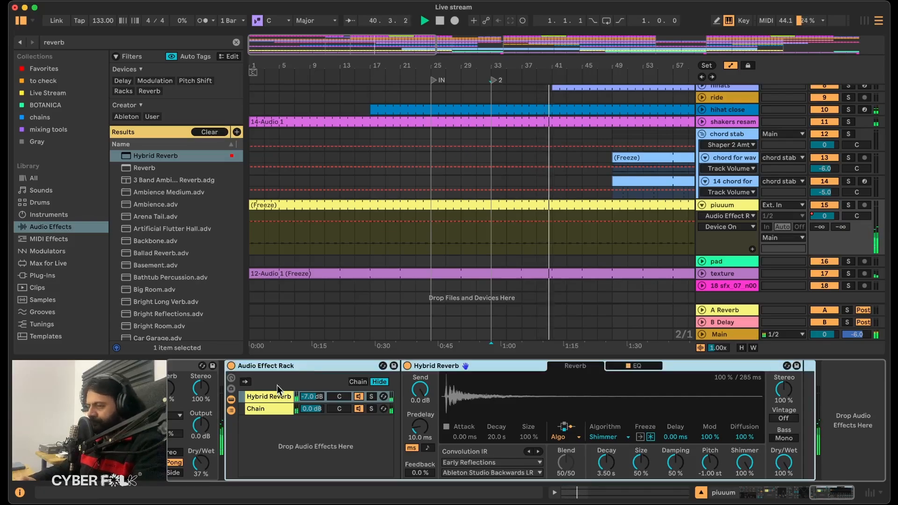
left_click(526, 208)
key("space")
Select the pad clip at bar 65, unfold the pad track and play the arrangement from there.
scroll(526, 212, "down", 1)
scroll(526, 211, "right", 8)
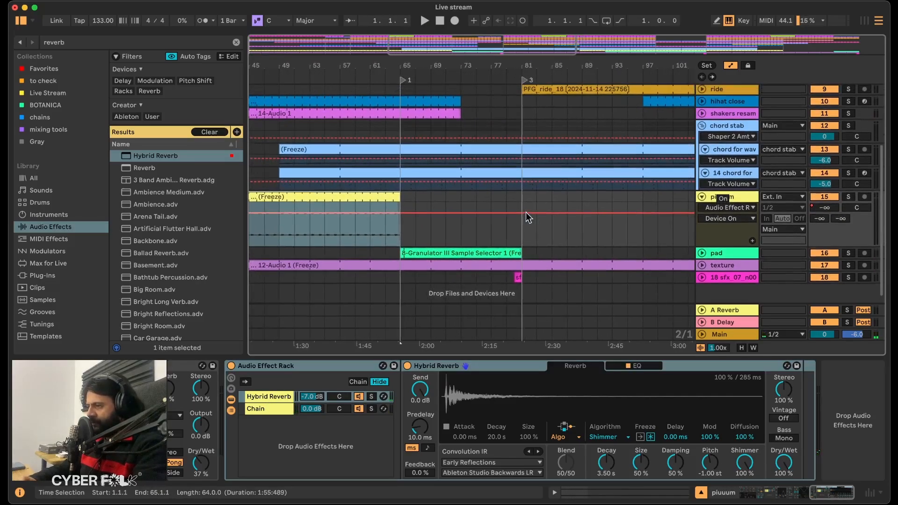
left_click(445, 251)
left_click(702, 253)
key("space")
left_click(736, 244)
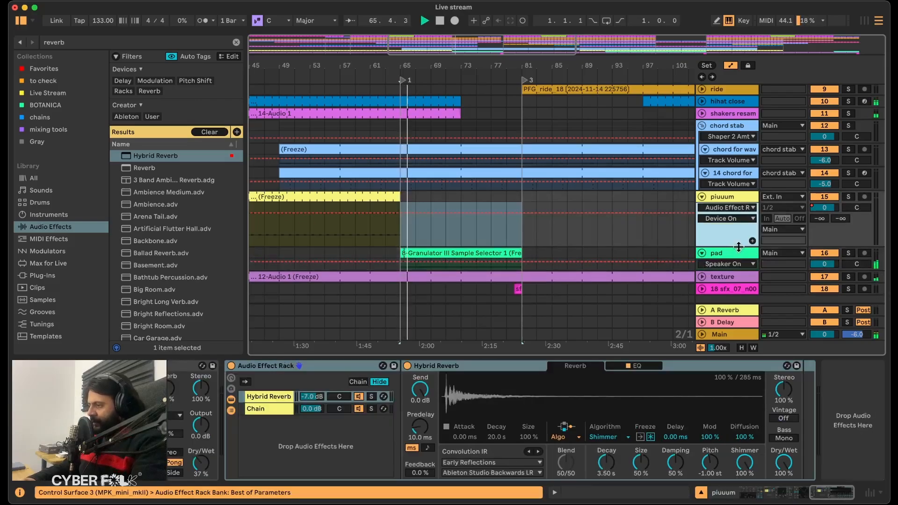
Inspect the pad track's effects and the chord stab group's Rough Dub Echo rack, keeping the echo chain's volume at 0.0 dB.
left_click(743, 253)
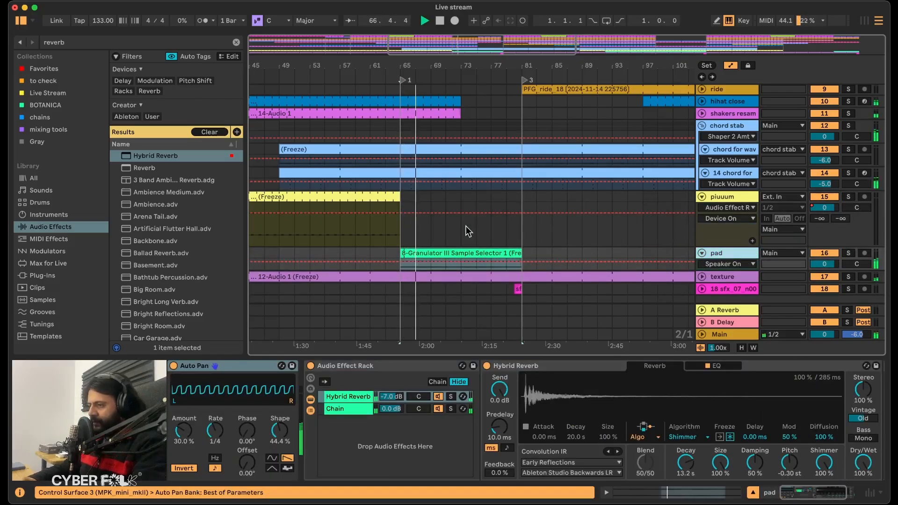
scroll(496, 196, "up", 5)
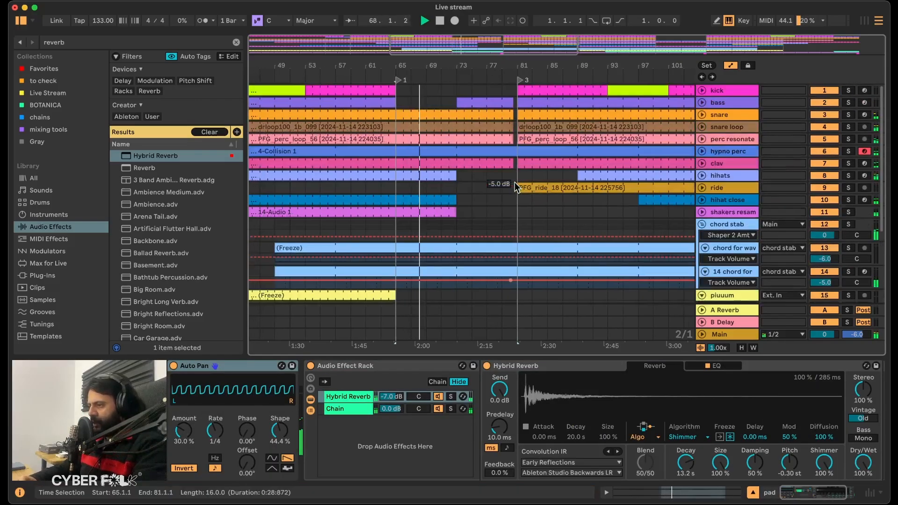
left_click(725, 216)
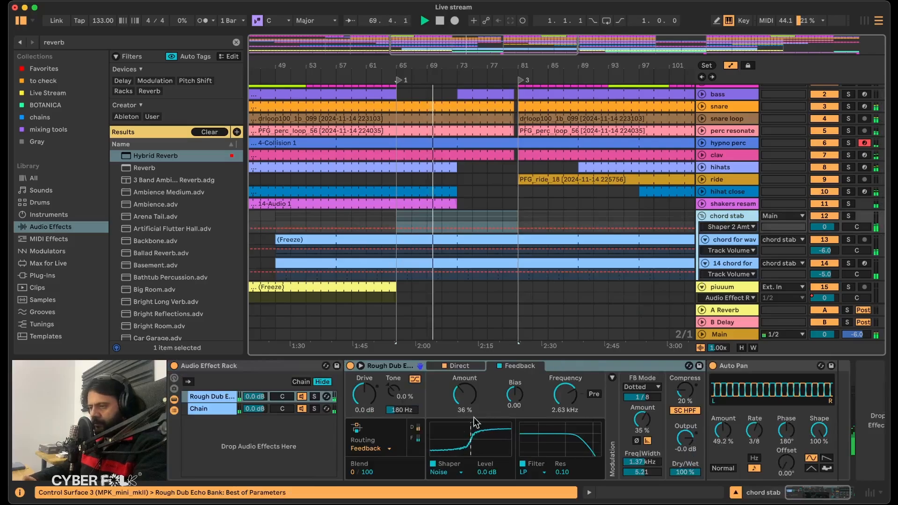
left_click(210, 397)
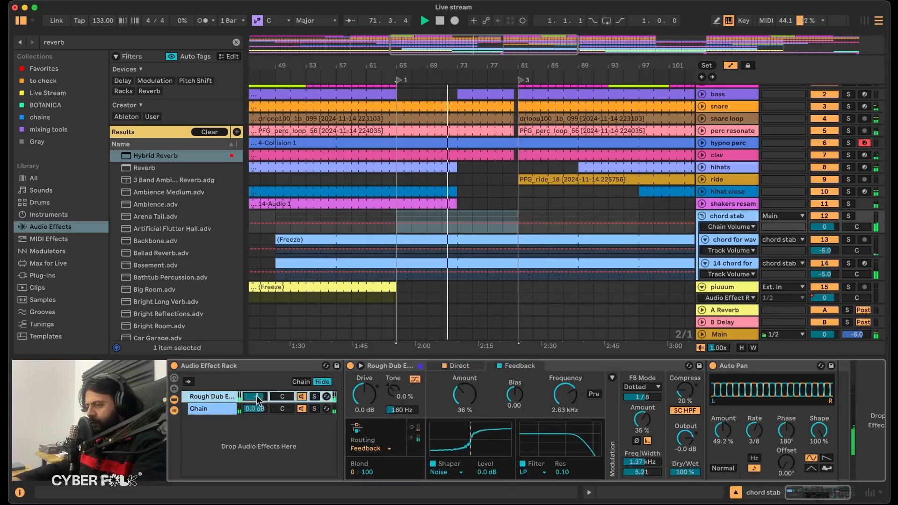
left_click(256, 396)
double_click(261, 397)
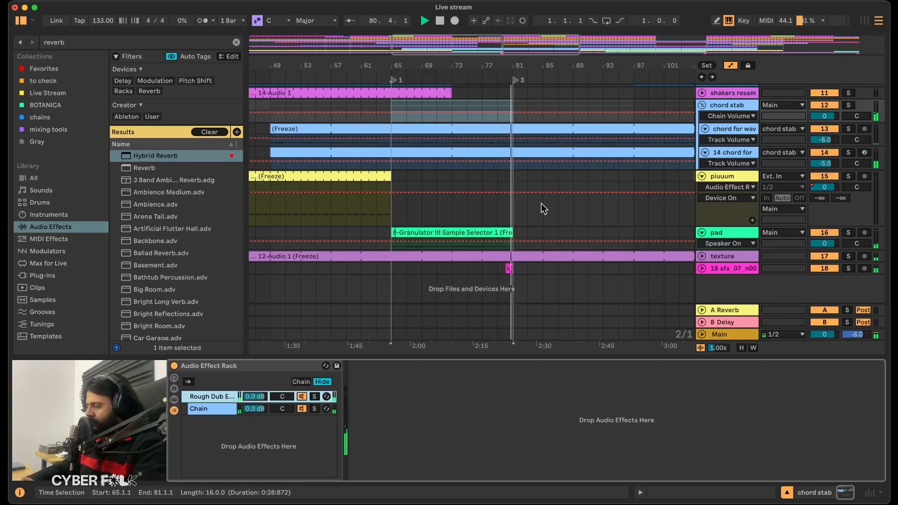
Solo the pad track, play its clip from bar 65 and review its effects.
left_click(740, 235)
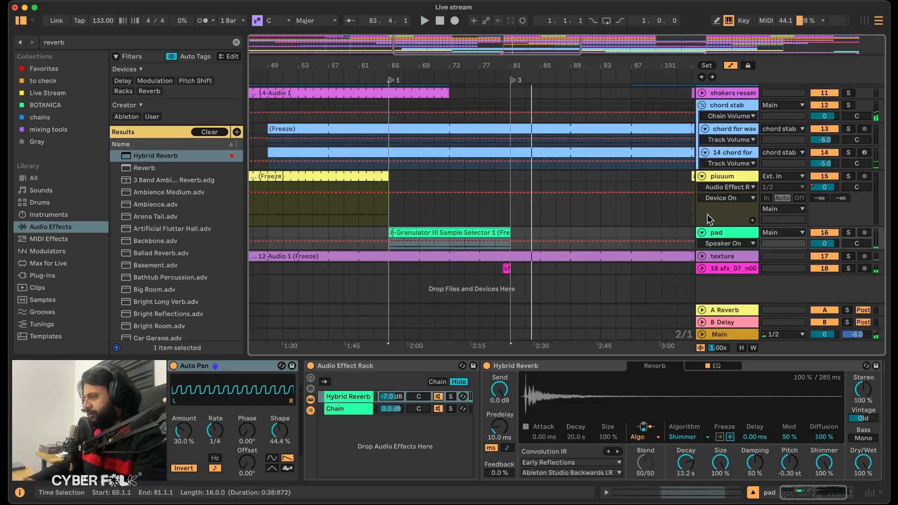
left_click(850, 233)
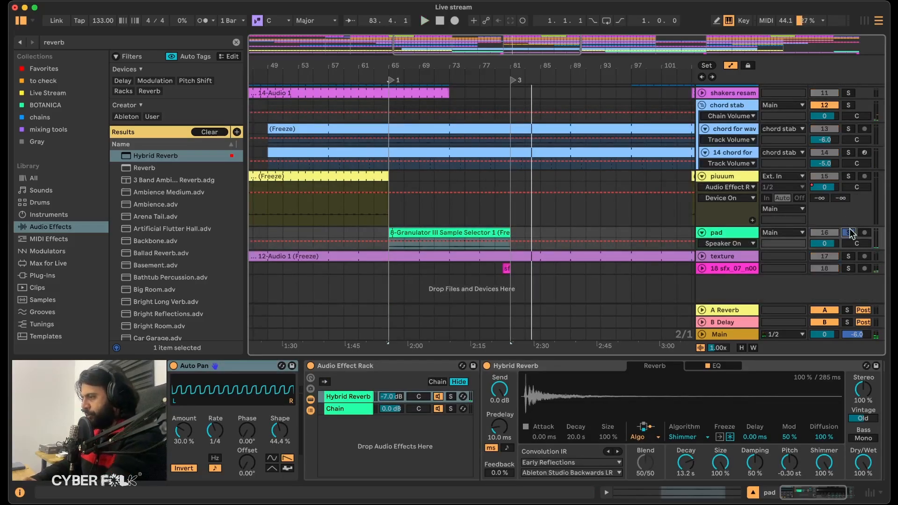
key("space")
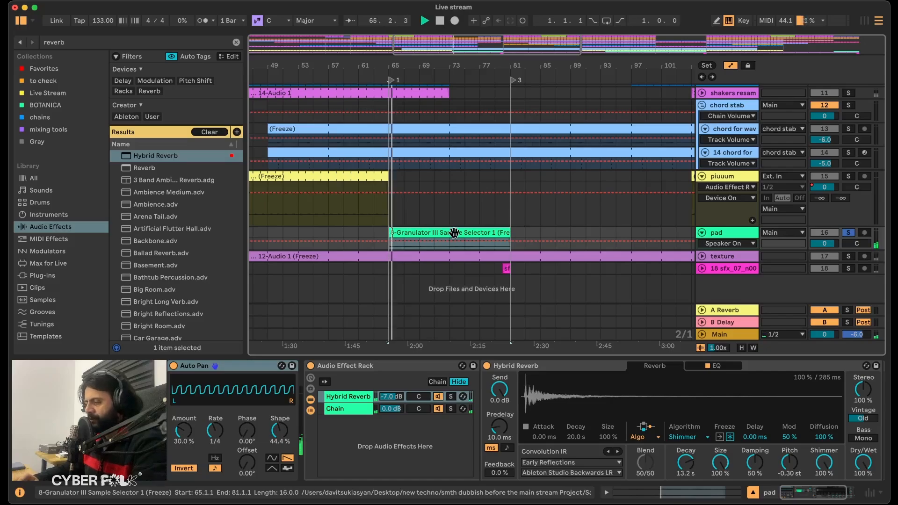
scroll(364, 416, "right", 3)
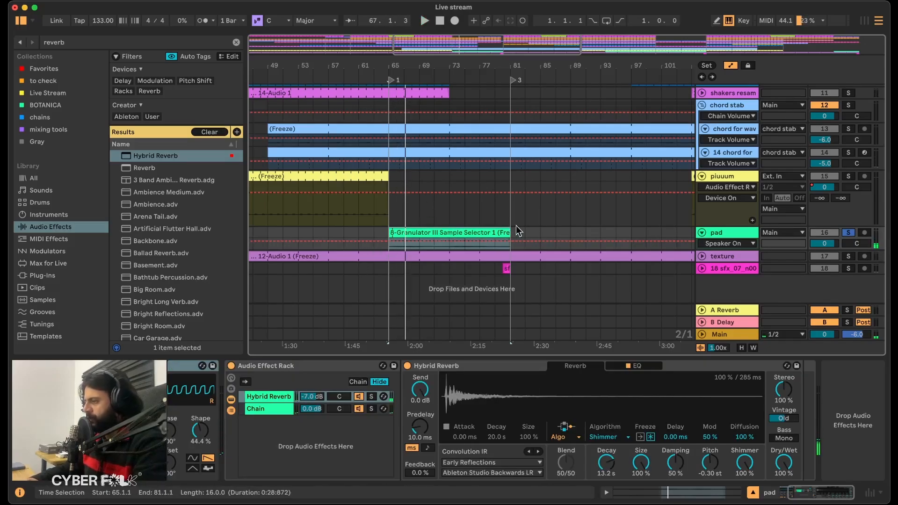
left_click(848, 233)
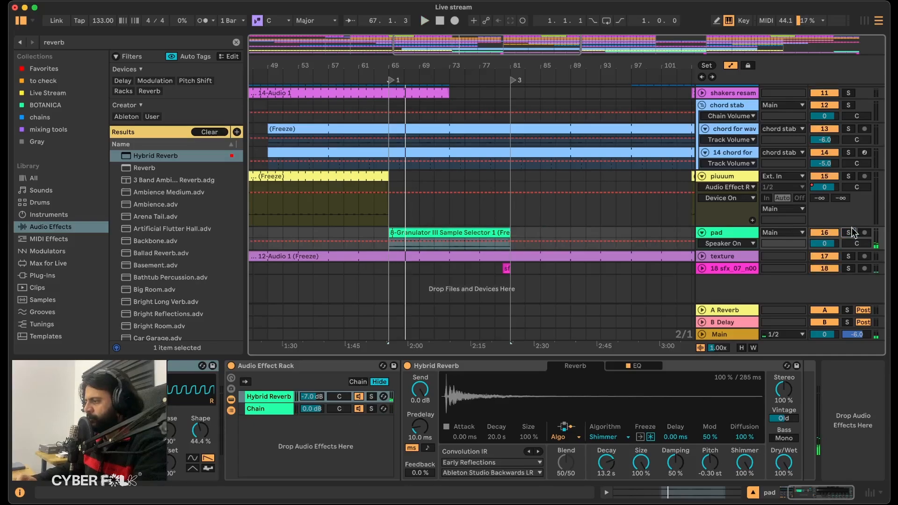
left_click(849, 232)
Add Auto Shift before the pad's Hybrid Reverb rack and set its root to A and scale to Minor.
left_click(84, 44)
type("auto")
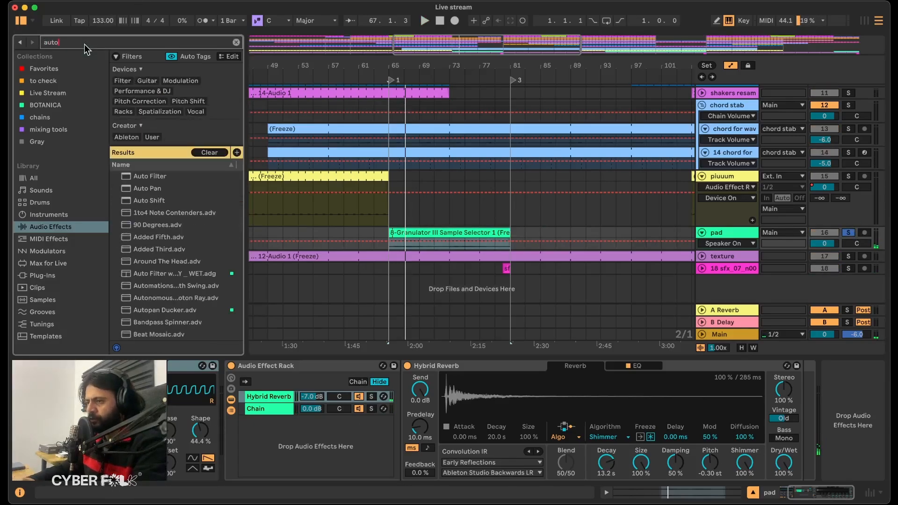
left_click_drag(143, 203, 221, 406)
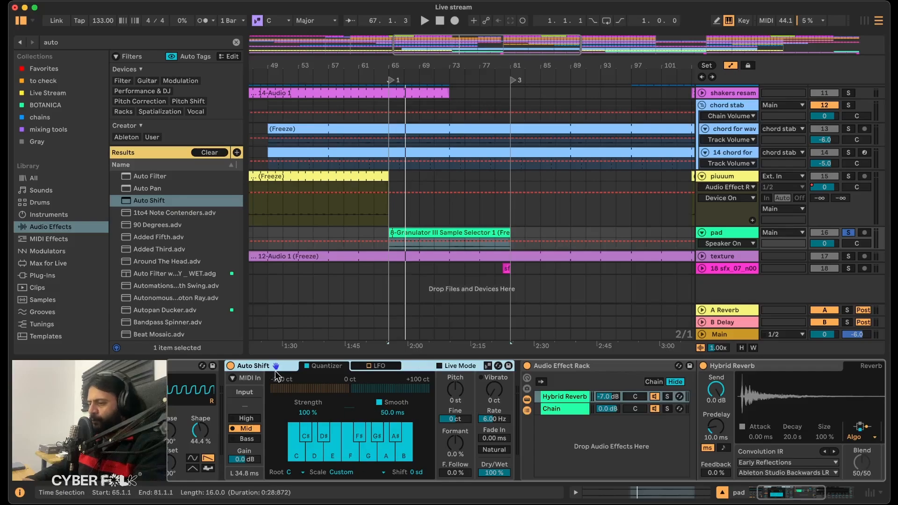
left_click(289, 474)
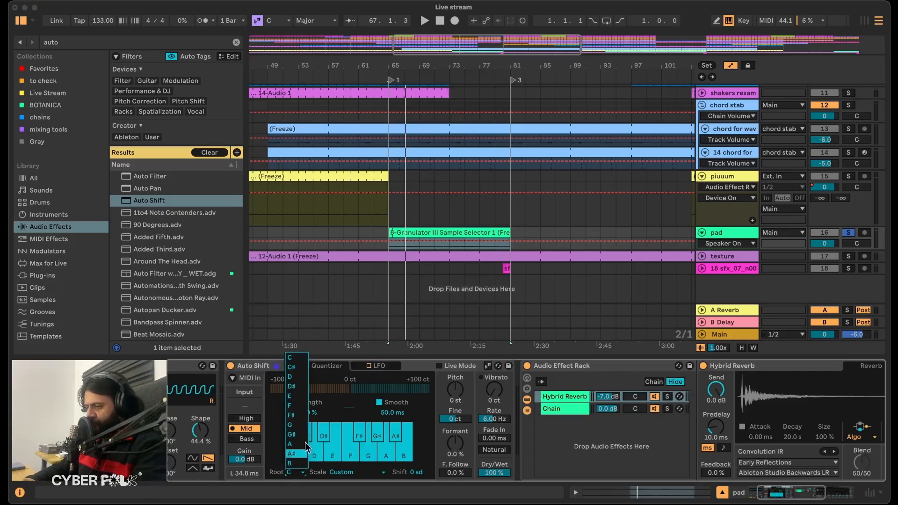
left_click(291, 444)
left_click(360, 473)
left_click(361, 117)
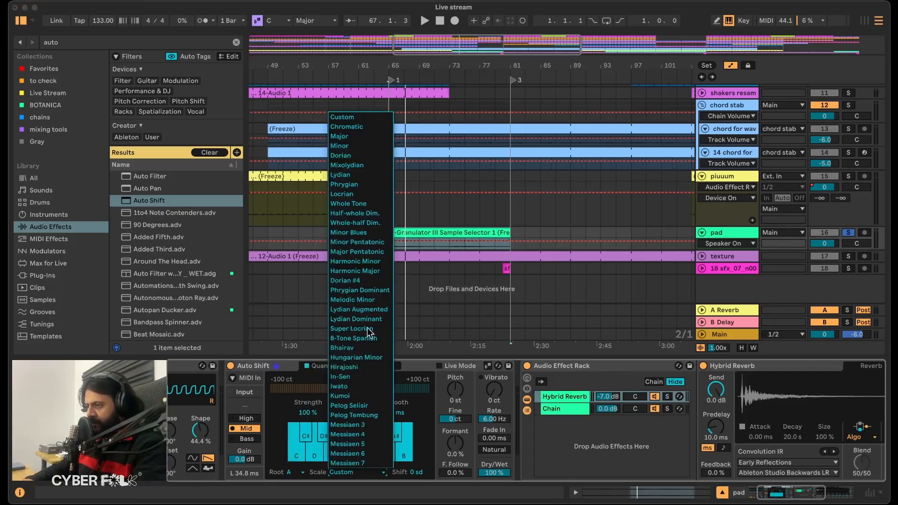
Group Auto Shift into an Audio Effect Rack with an empty second chain and select the pad clip.
left_click(286, 364)
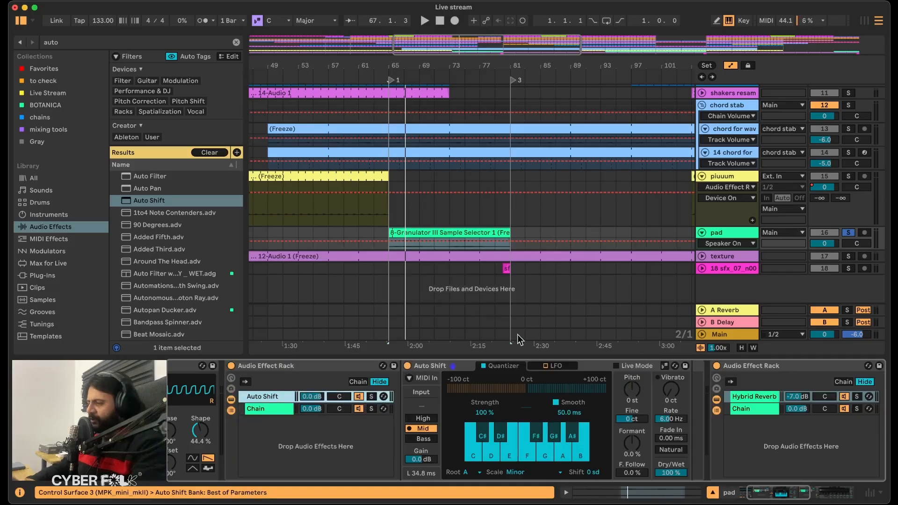
left_click(443, 229)
key("shift+Tab")
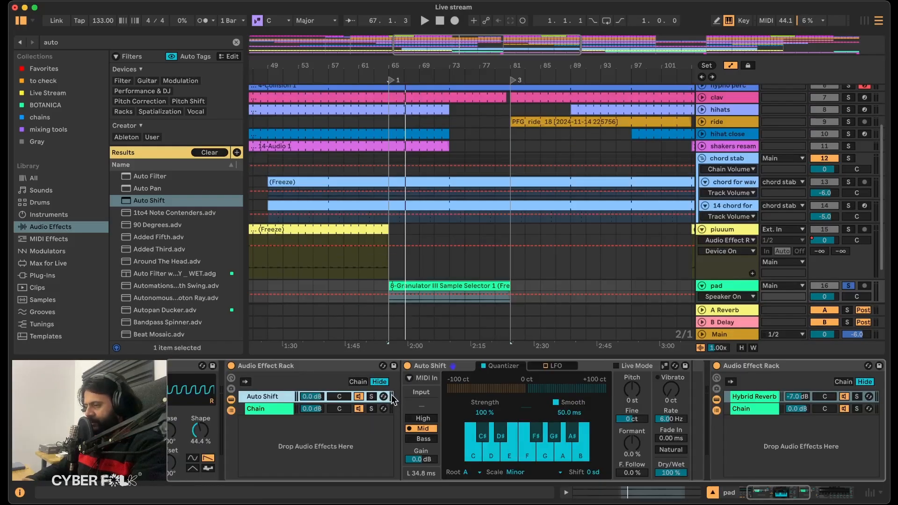
Play the pad from bar 65 with the Auto Shift chain soloed and set Auto Shift's pitch to -12 st.
key("space")
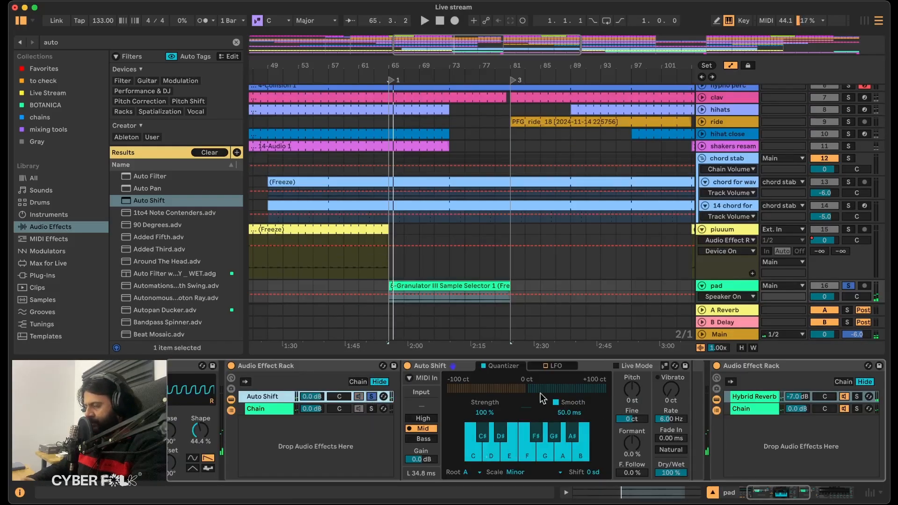
left_click(634, 390)
left_click_drag(635, 391, 636, 396)
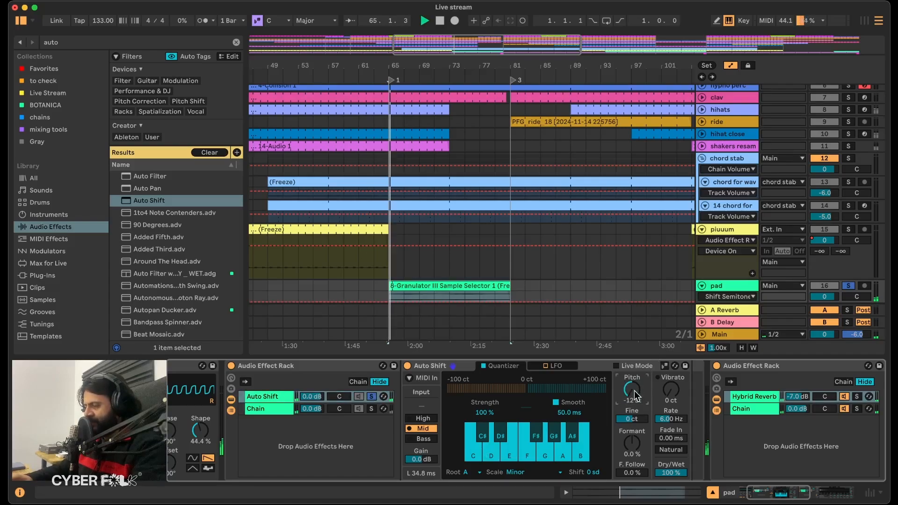
Enable Auto Shift's LFO with formant modulation at 100%, set vibrato to 116 ct and toggle the Natural option.
left_click(564, 368)
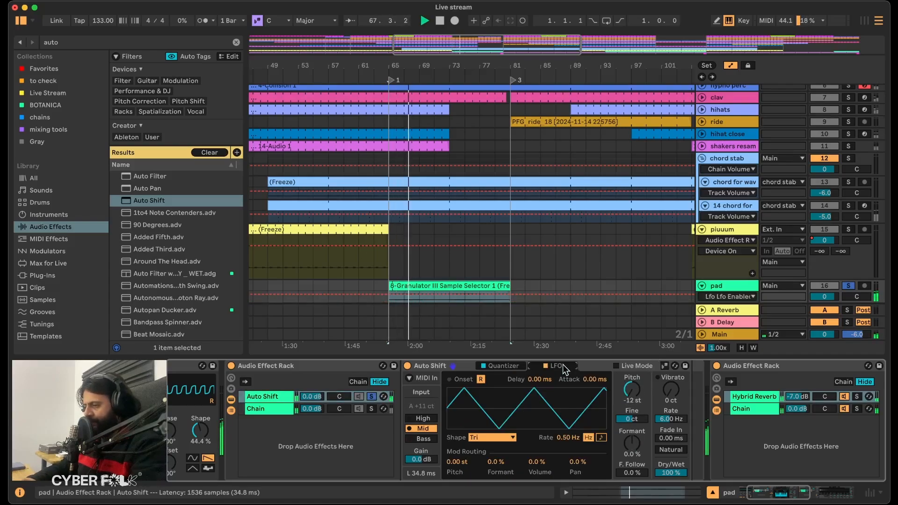
left_click_drag(494, 462, 495, 430)
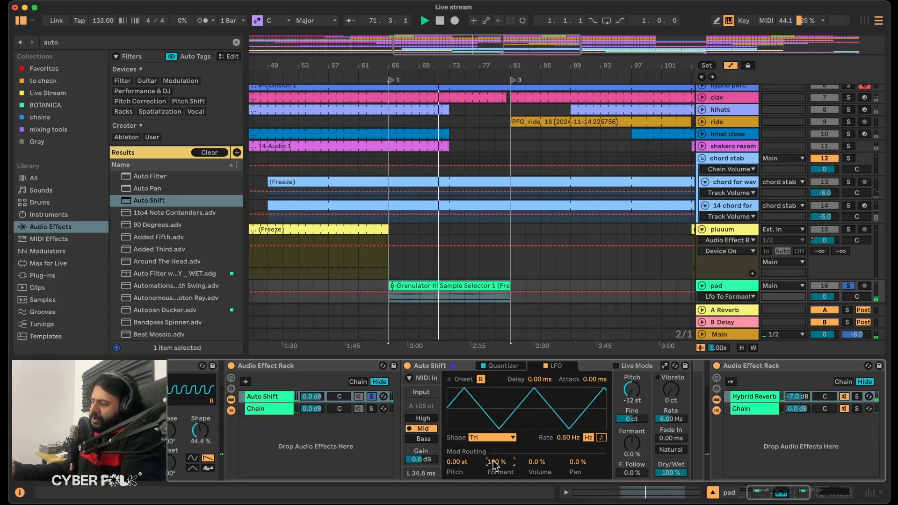
mouse_move(671, 389)
left_mouse_down()
mouse_move(671, 370)
mouse_move(678, 398)
left_mouse_up()
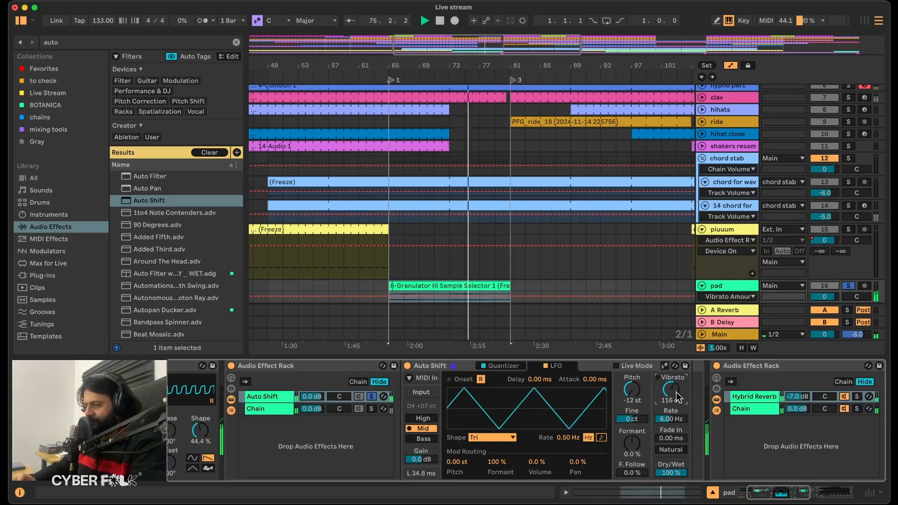
left_click(671, 450)
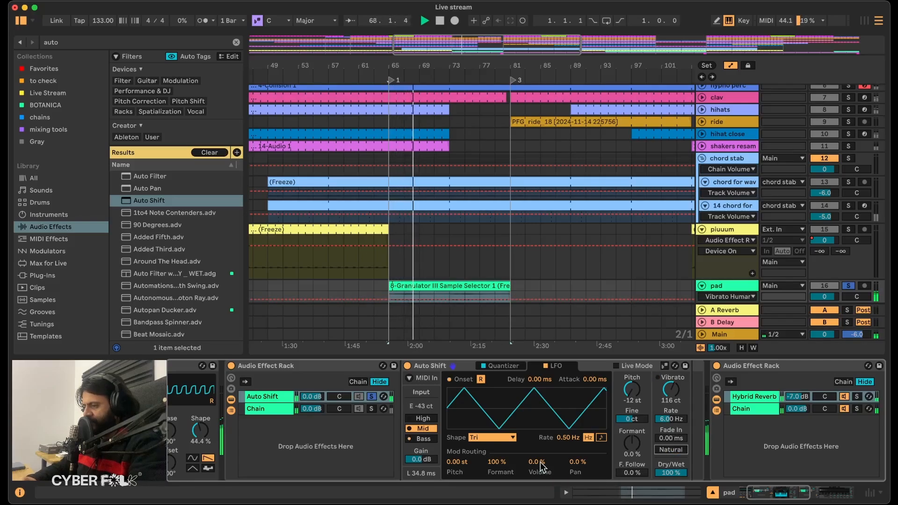
Change Auto Shift's LFO shape to Sine and set its pan modulation to 82%.
left_click_drag(576, 463, 576, 449)
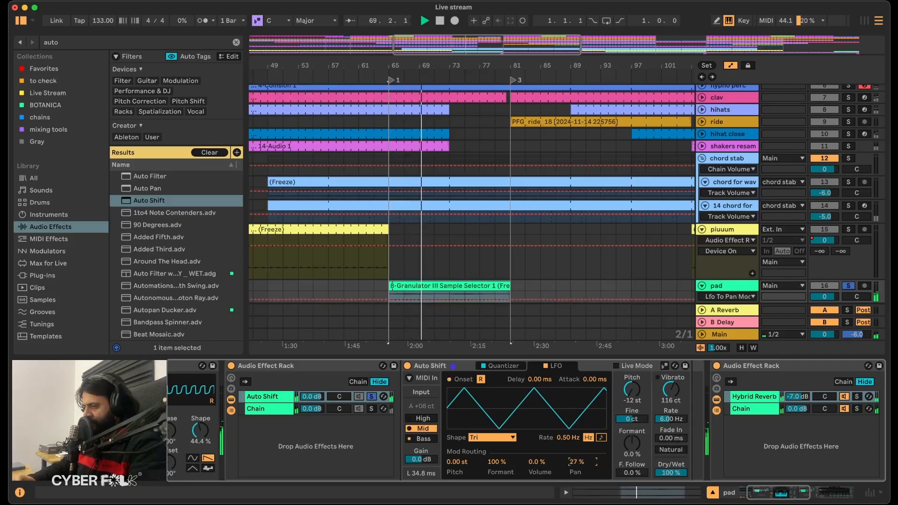
left_click(491, 437)
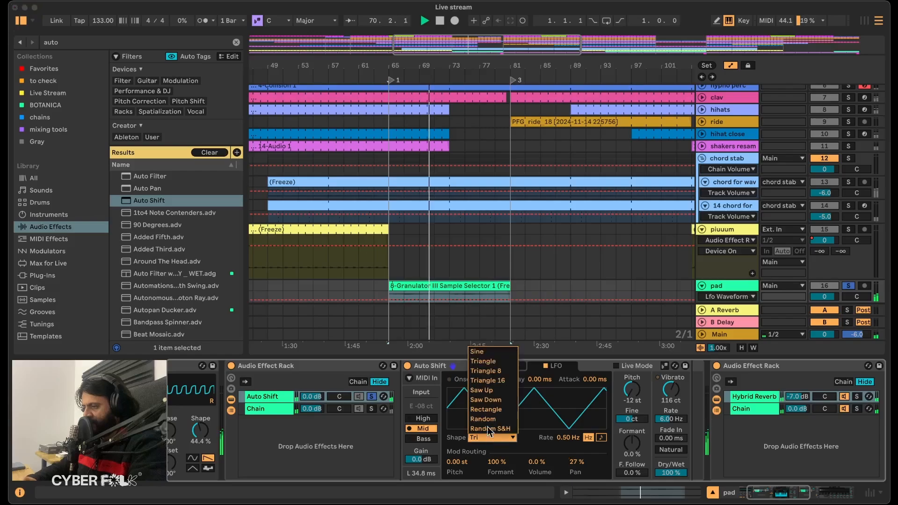
left_click(481, 350)
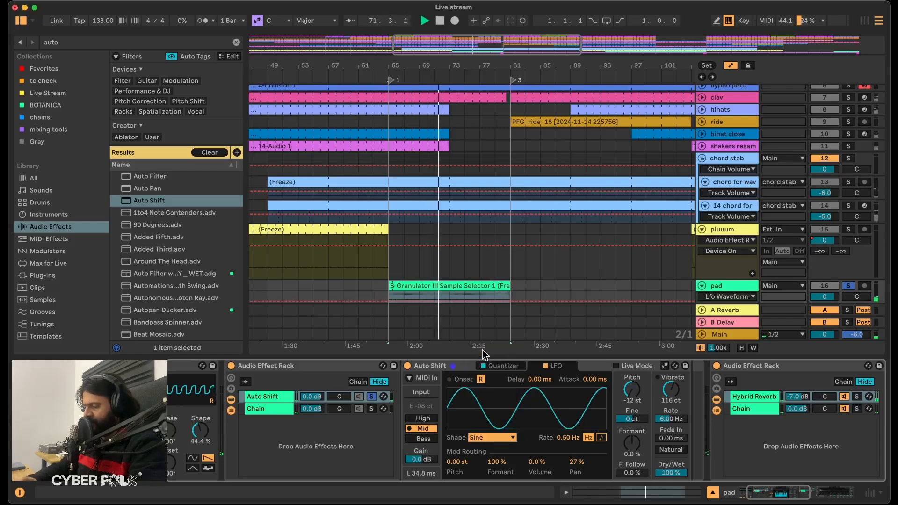
left_click_drag(577, 463, 576, 445)
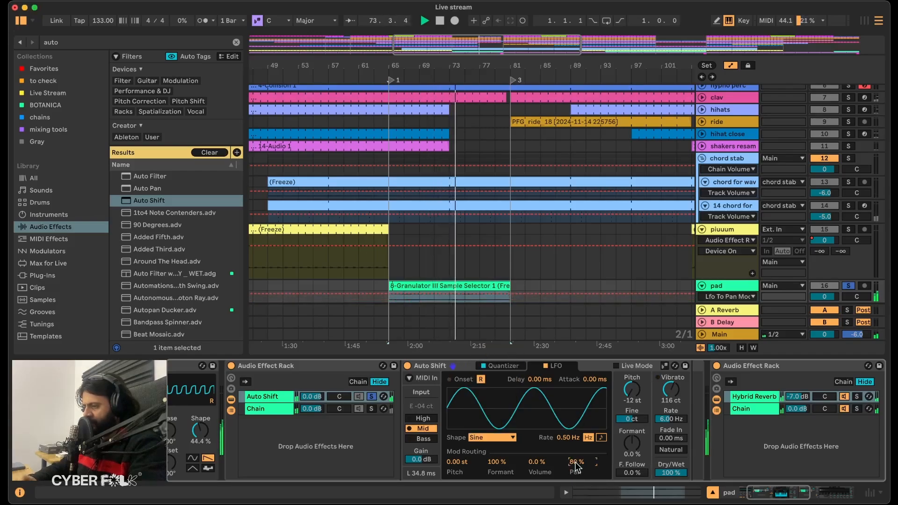
Unsolo the Auto Shift chain and play the pad clip with both rack chains active.
left_click(372, 397)
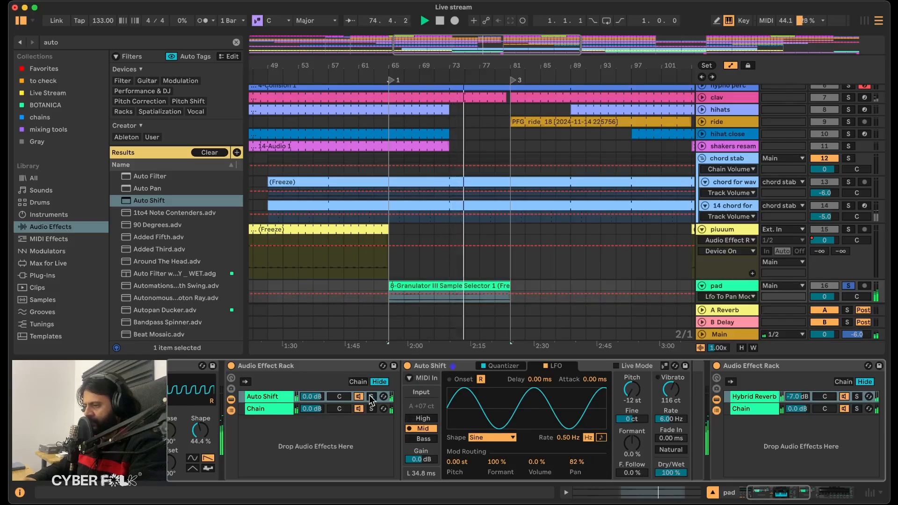
left_click(403, 283)
key("space")
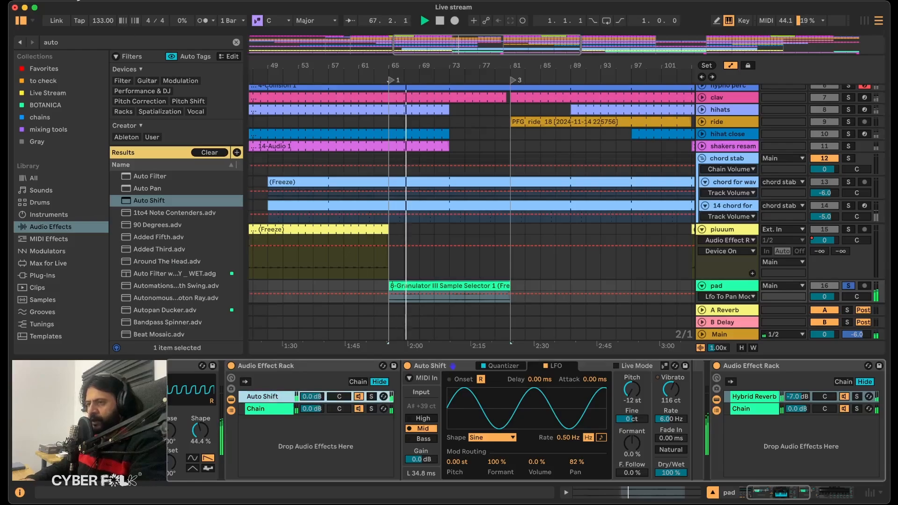
Find EQ Eight in the browser and place it after Auto Shift in the same rack chain.
left_click(69, 43)
type("eq")
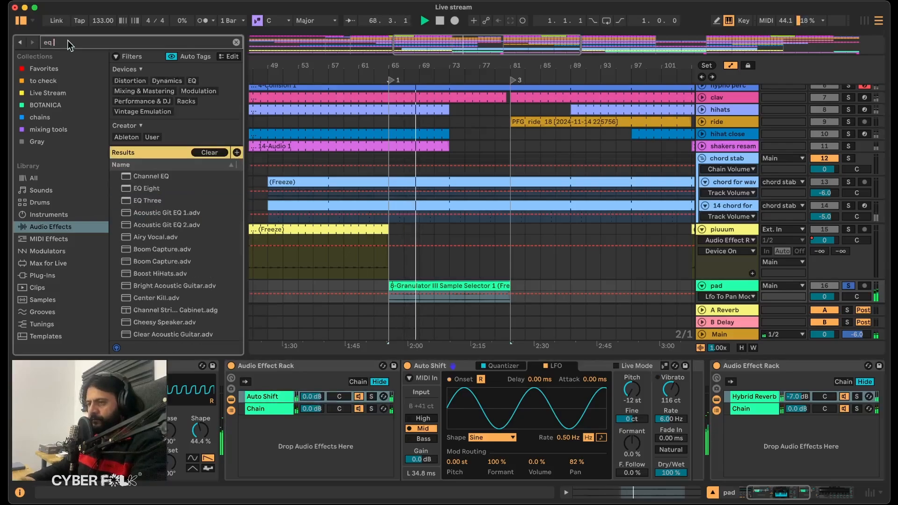
mouse_move(149, 188)
left_mouse_down()
mouse_move(715, 423)
mouse_move(687, 419)
left_mouse_up()
Make EQ Eight band 1 a low cut at 230 Hz with Q 0.32, and boost band 3 by 9.55 dB at 2.61 kHz.
left_click(548, 463)
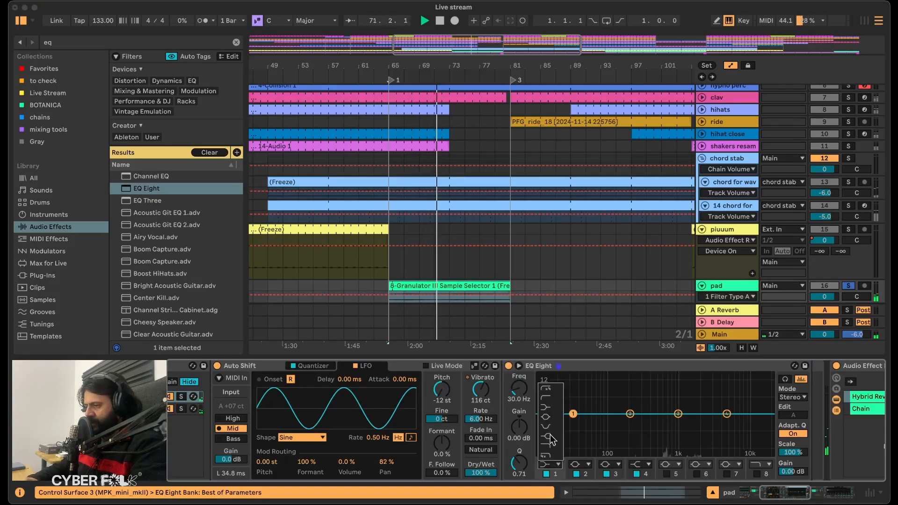
left_click(552, 398)
left_click_drag(572, 426, 719, 391)
left_click_drag(636, 424, 634, 435)
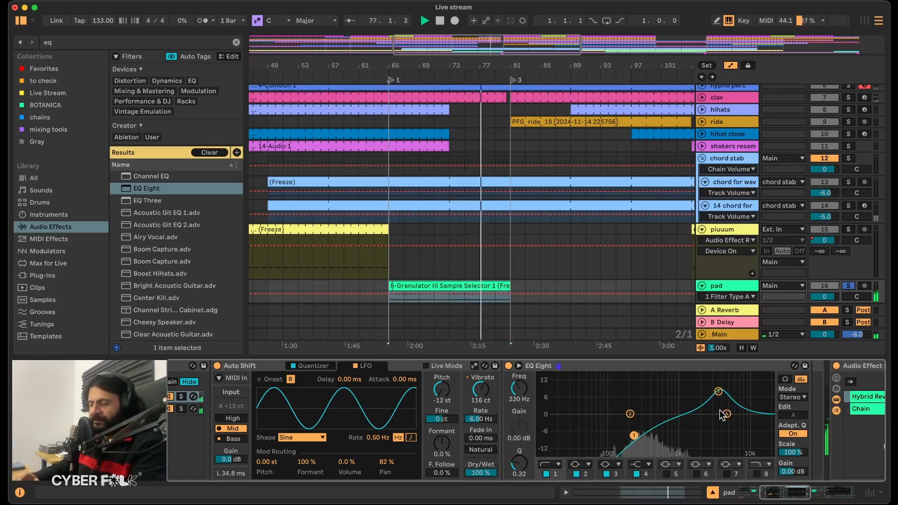
left_click_drag(719, 391, 707, 389)
Unsolo the pad track, play the full mix from bar 65 and bring the Auto Shift rack's chains into view.
key("space")
left_click(395, 285)
left_click(852, 285)
key("space")
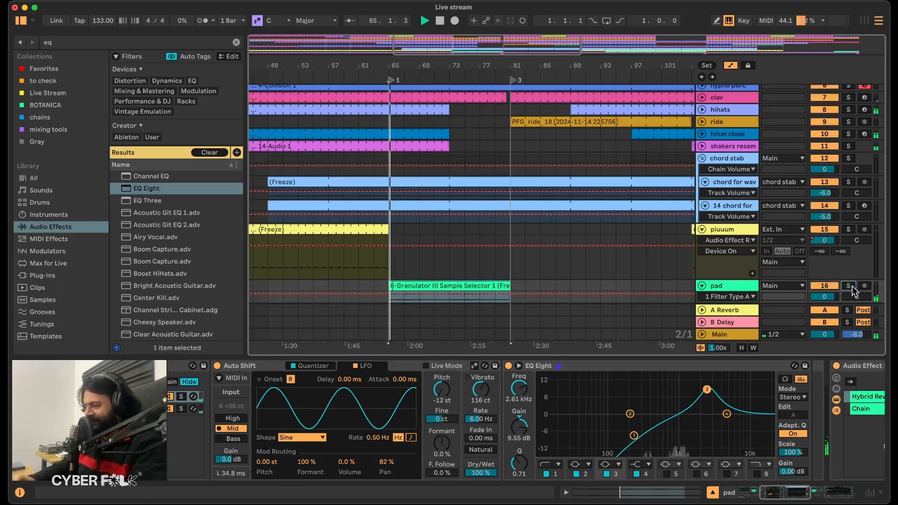
scroll(456, 461, "left", 5)
scroll(456, 461, "left", 3)
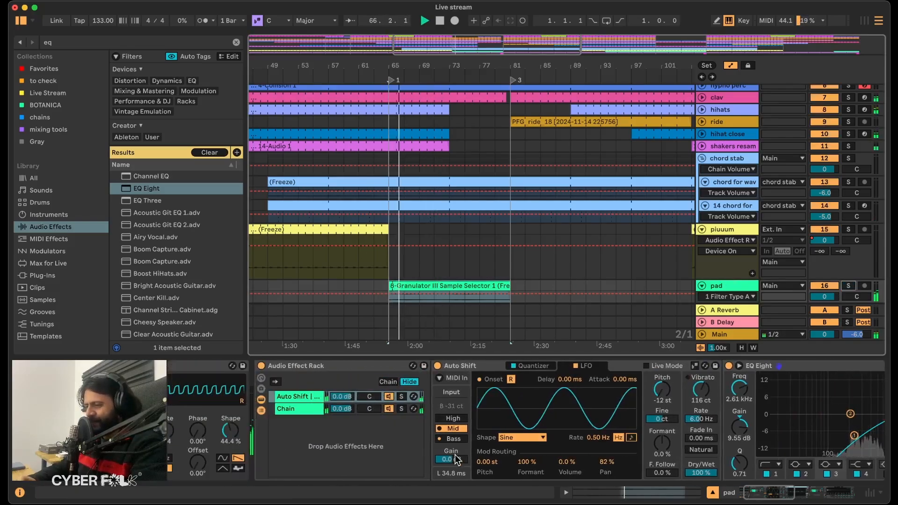
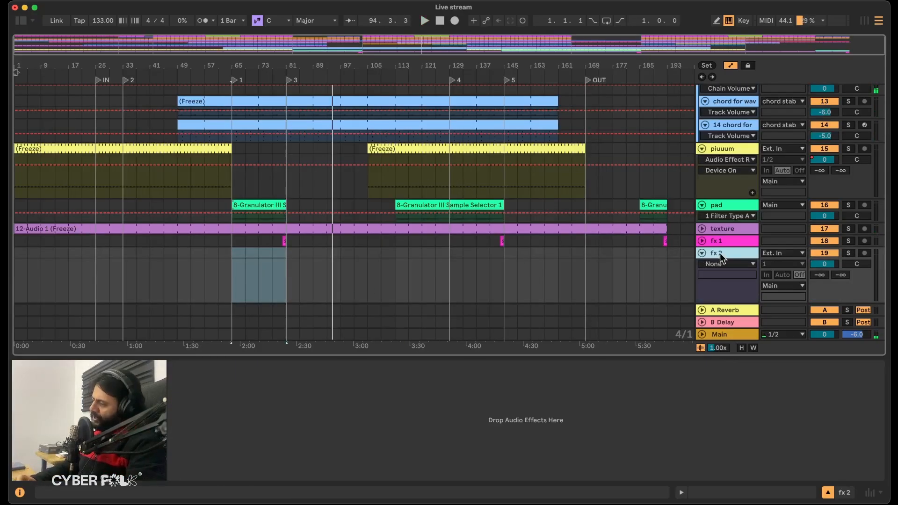
Look over the arrangement around section markers 1, 3, 4, 5 and OUT, down to the empty fx 2 track.
scroll(224, 254, "up", 5)
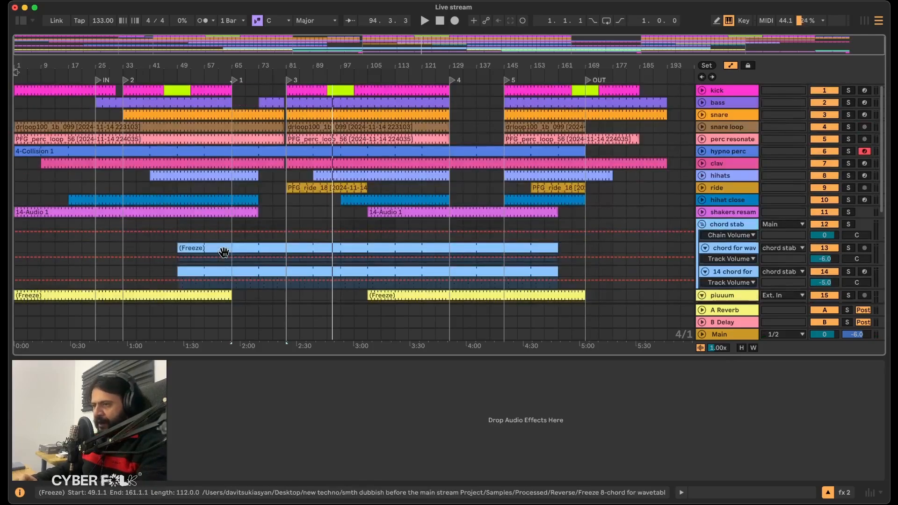
scroll(223, 253, "down", 3)
scroll(224, 253, "down", 3)
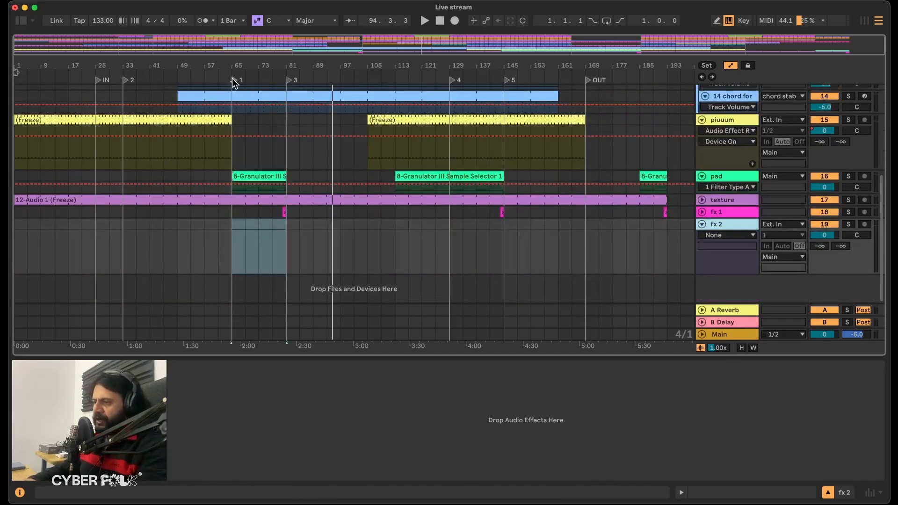
left_click(233, 80)
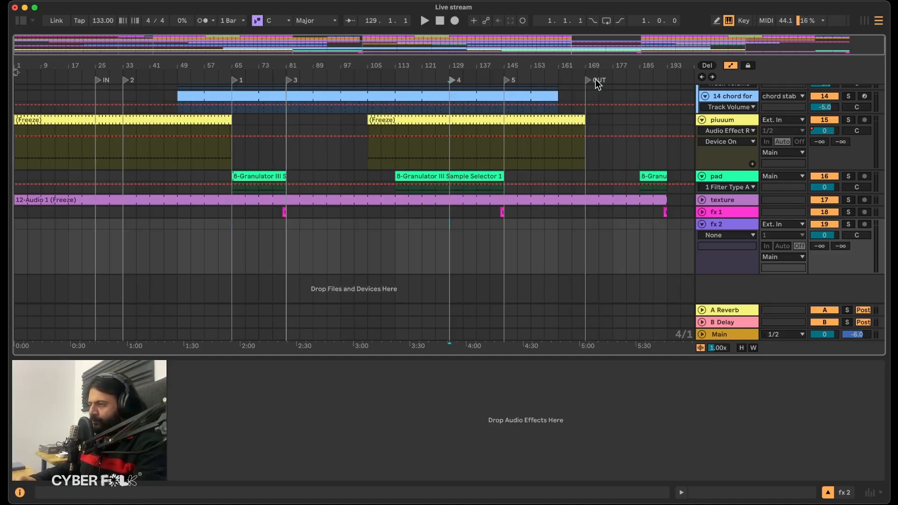
scroll(531, 122, "up", 5)
scroll(531, 122, "down", 5)
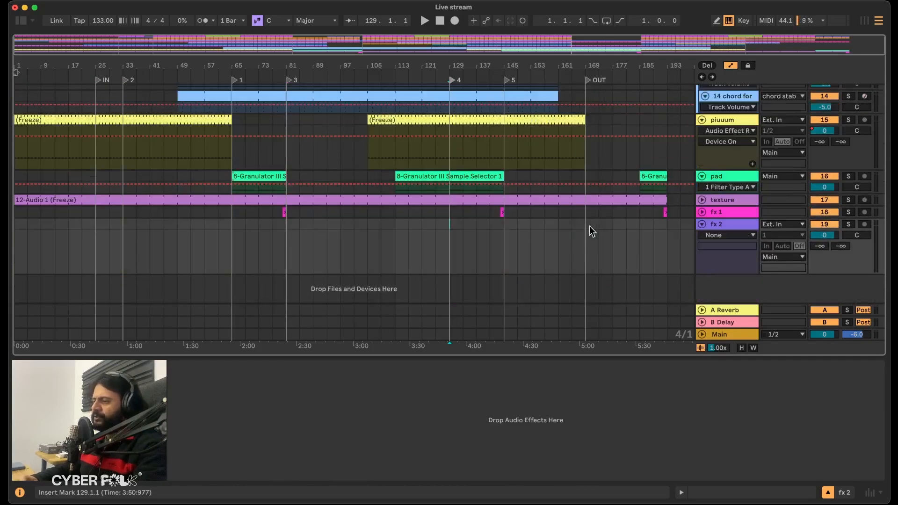
scroll(151, 234, "up", 5)
scroll(150, 234, "down", 5)
scroll(140, 195, "up", 5)
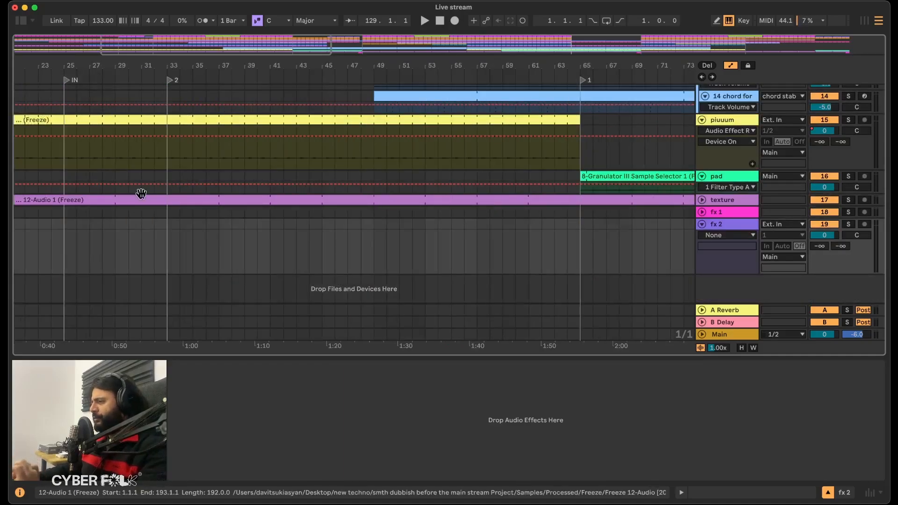
Audition the clap samples in the Live Stream collection and place PFG_clap_95.wav on the fx 2 track at bar 24.
scroll(94, 224, "left", 2)
left_click(103, 247)
left_click_drag(103, 247, 95, 236)
key("super+alt+b")
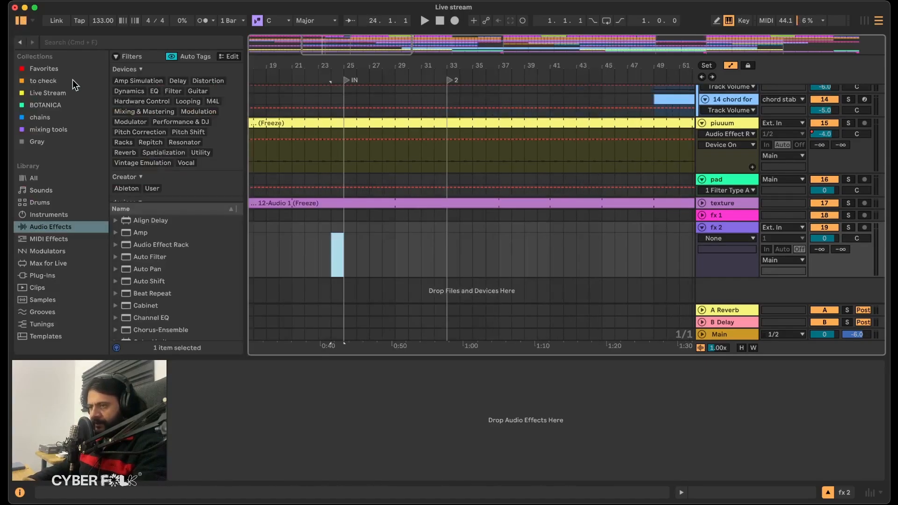
left_click(48, 93)
left_click(179, 202)
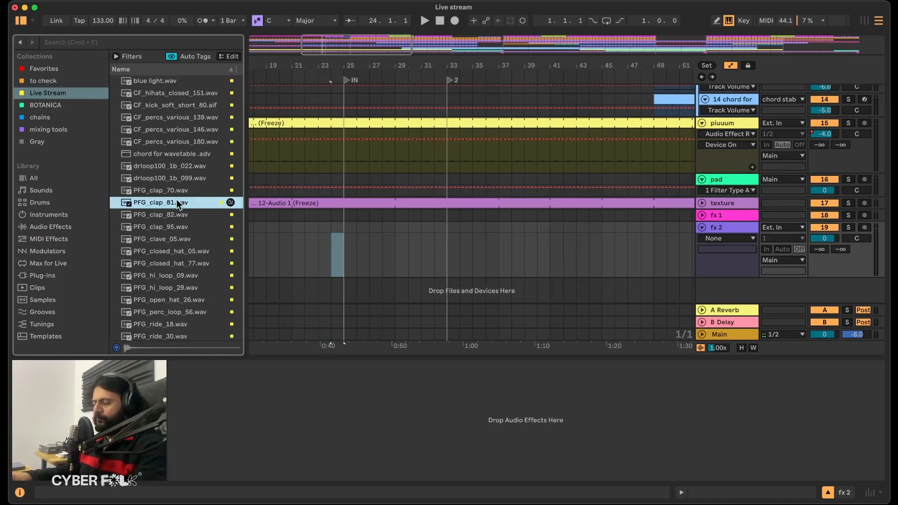
key("Down")
key("Down")
key("Down")
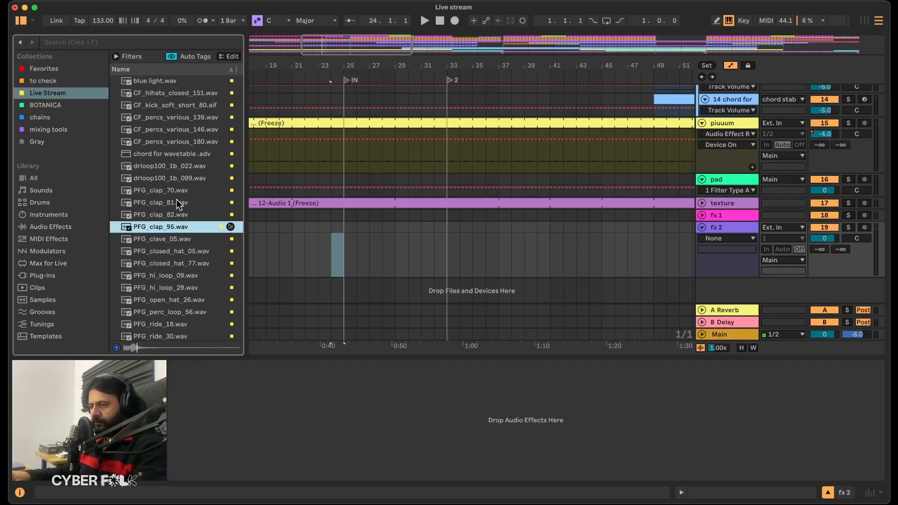
key("Up")
left_click_drag(166, 223, 328, 243)
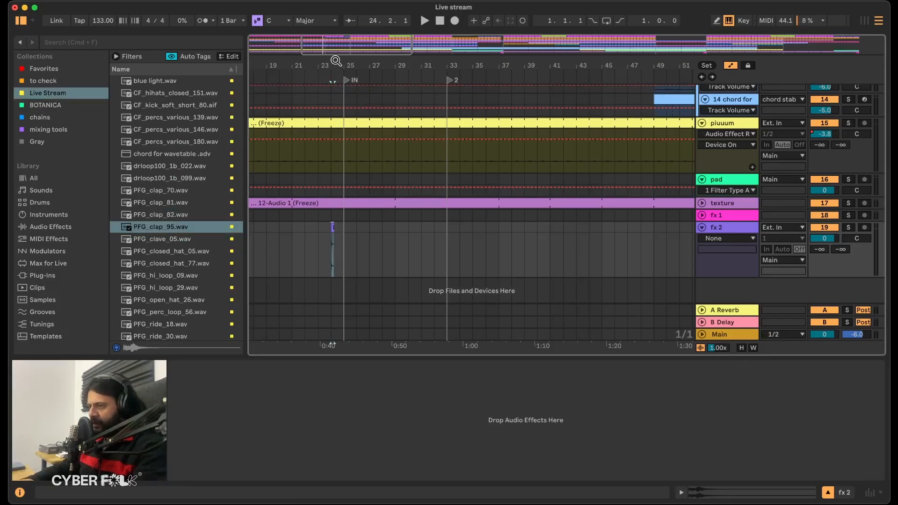
Move the PFG_clap_95 clip to beat 24.4, set its gain to -12 dB and play it.
left_click_drag(336, 66, 416, 227)
double_click(414, 227)
left_click_drag(362, 432, 362, 439)
key("space")
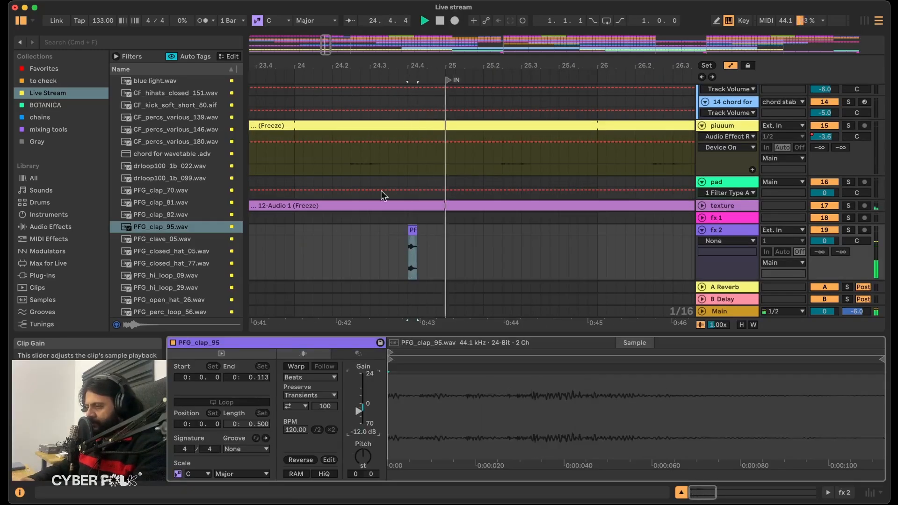
Duplicate the clap clip into three consecutive sixteenth-note hits at 24.4.2, 24.4.3 and 24.4.4, right before the IN marker.
left_click(342, 256)
left_click(415, 240)
key("super+d")
left_click(377, 256)
left_click_drag(413, 234, 439, 234)
left_click(352, 262)
key("space")
left_click(422, 229)
key("super+d")
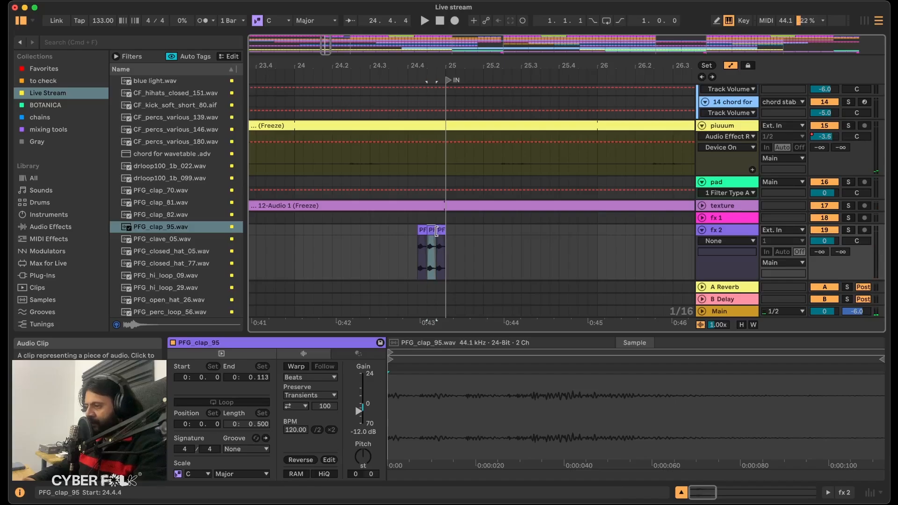
Shift the middle clap slightly later, off the grid between 24.4.3 and 24.4.4, and play the fill.
left_click(307, 460)
left_click_drag(436, 66, 435, 140)
mouse_move(441, 231)
left_mouse_down()
mouse_move(390, 232)
mouse_move(432, 231)
left_mouse_up()
scroll(405, 249, "down", 3)
left_click(278, 256)
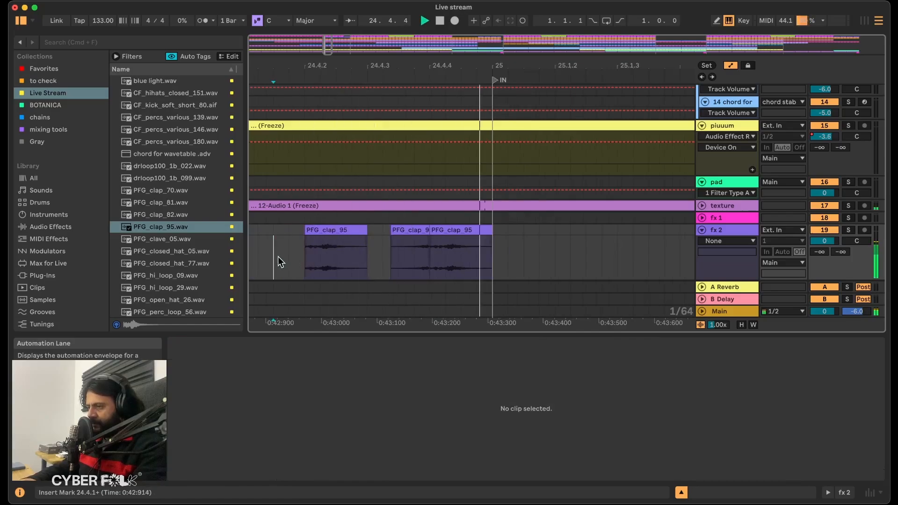
Turn off the automation view and add a fade-out to the first clap clip on fx 2.
left_click(331, 228)
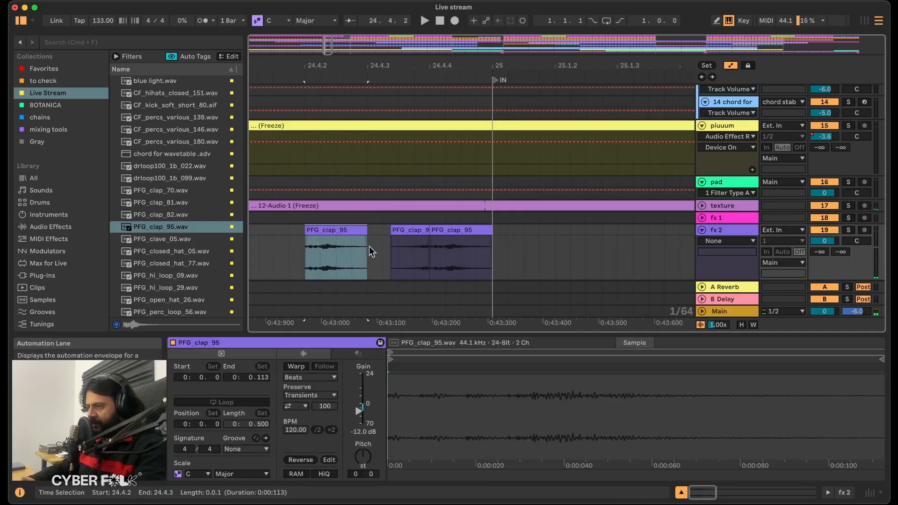
left_click(729, 67)
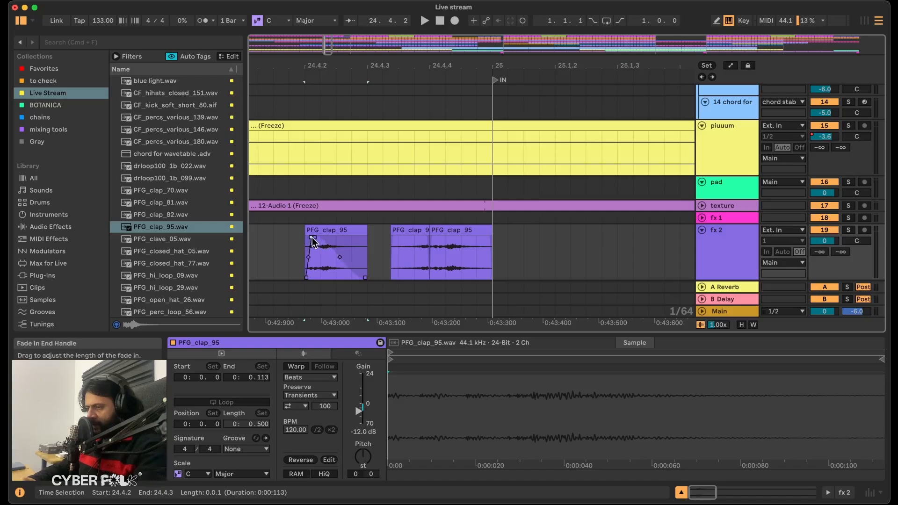
left_click(363, 431)
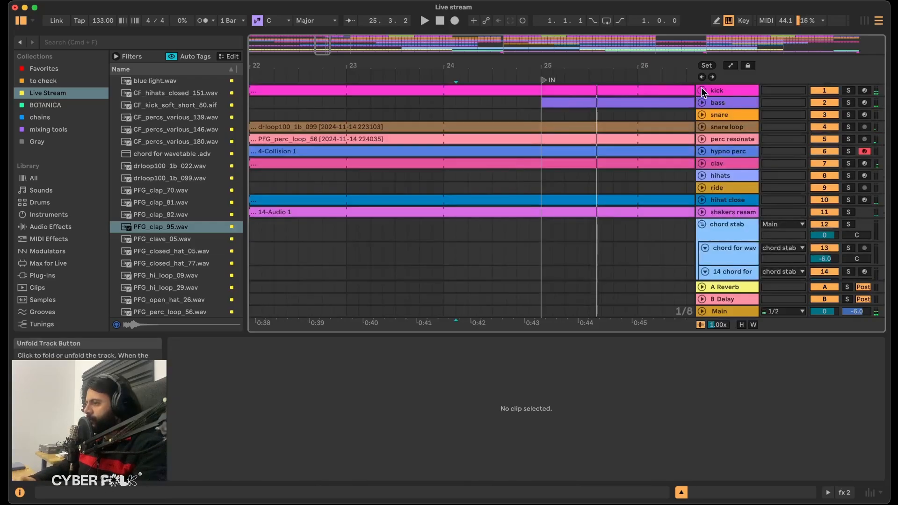
Cut the kick hit out of beat 24.4, duplicate the first kick of bar 25 onto 25.1.3, and play the transition.
left_click(702, 91)
left_click_drag(518, 82, 547, 93)
key("super+d")
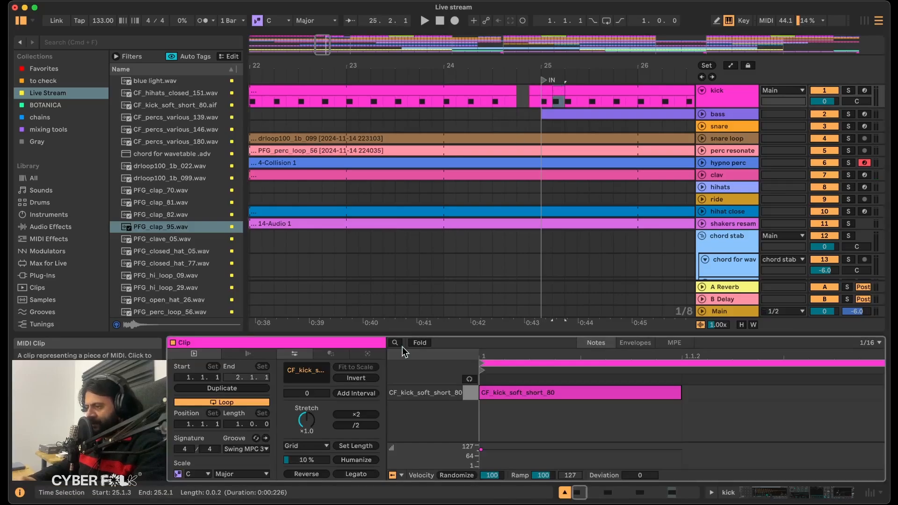
left_click(407, 113)
key("space")
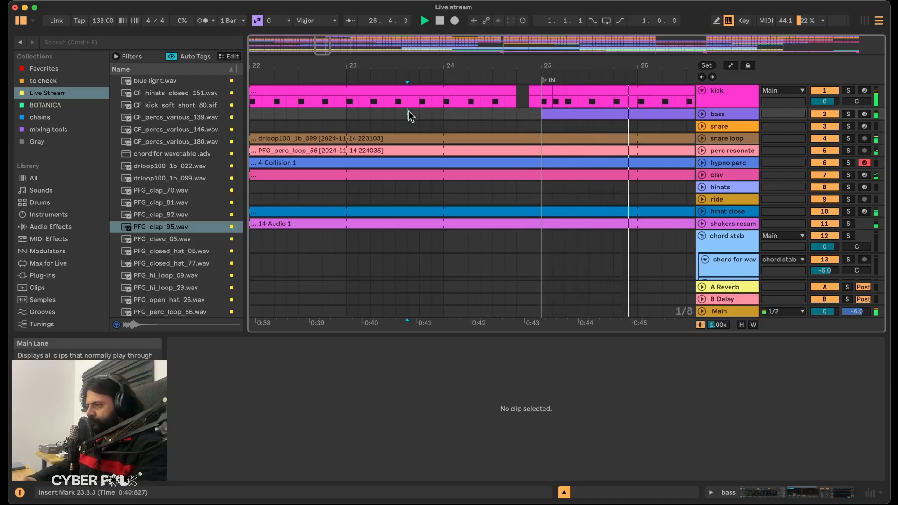
Restore the regular kick pattern from bar 25, clear the kick track from 24.4.3 to 25.1.1, and play the transition.
left_click(558, 90)
key("Delete")
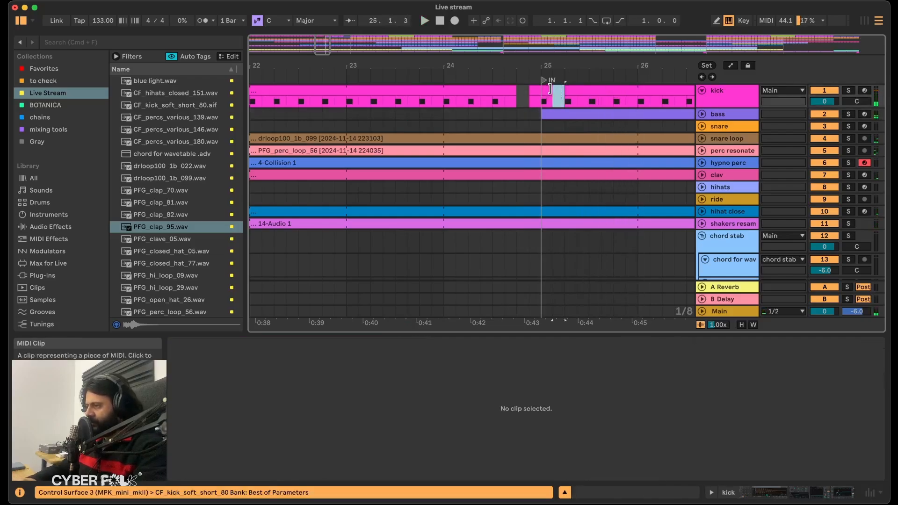
left_click_drag(566, 90, 554, 91)
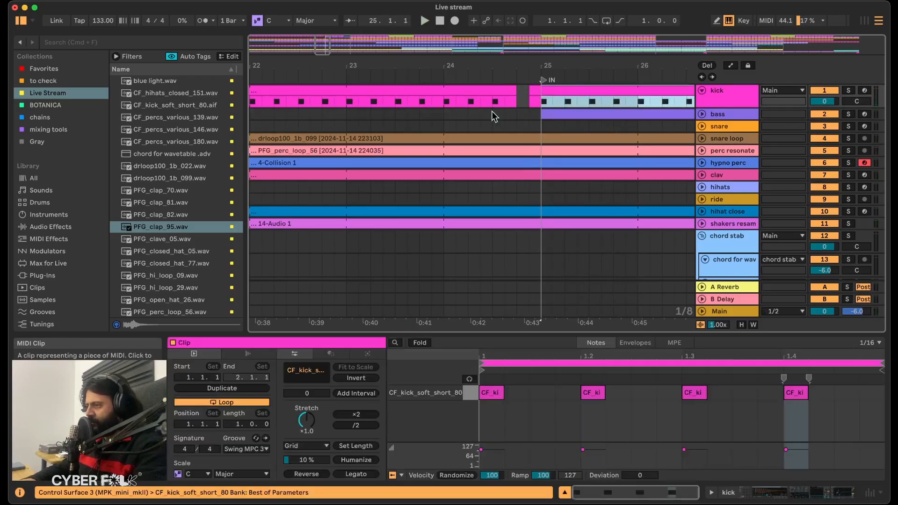
key("super+z")
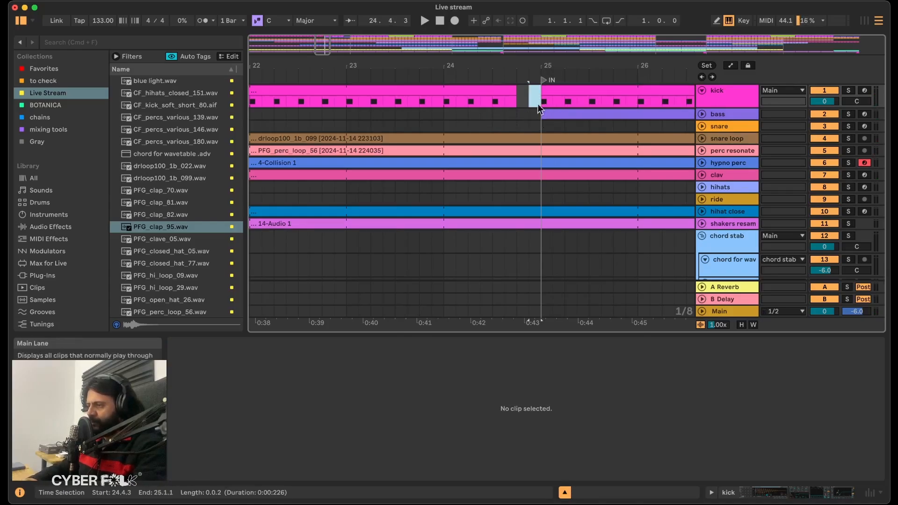
left_click(446, 118)
key("space")
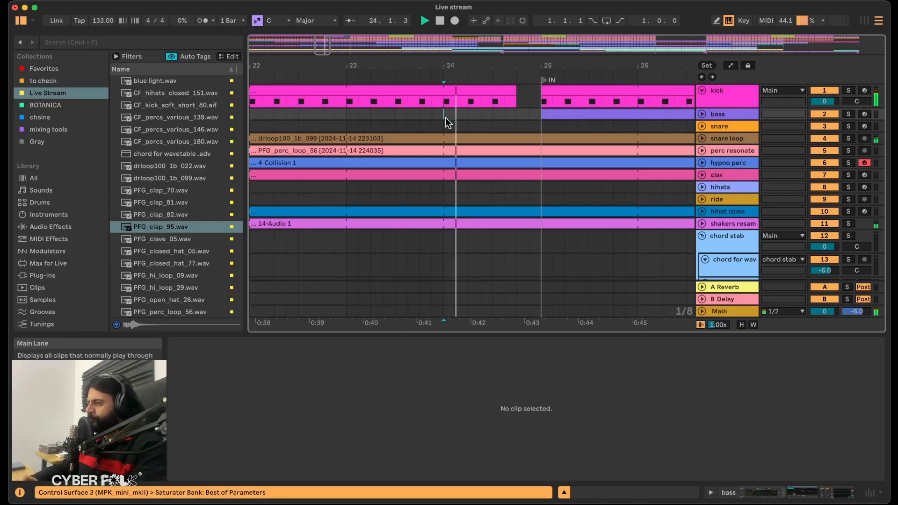
Search the browser for "echo" and add the Echo effect to the fx 2 track.
scroll(445, 117, "down", 3)
scroll(445, 117, "down", 10)
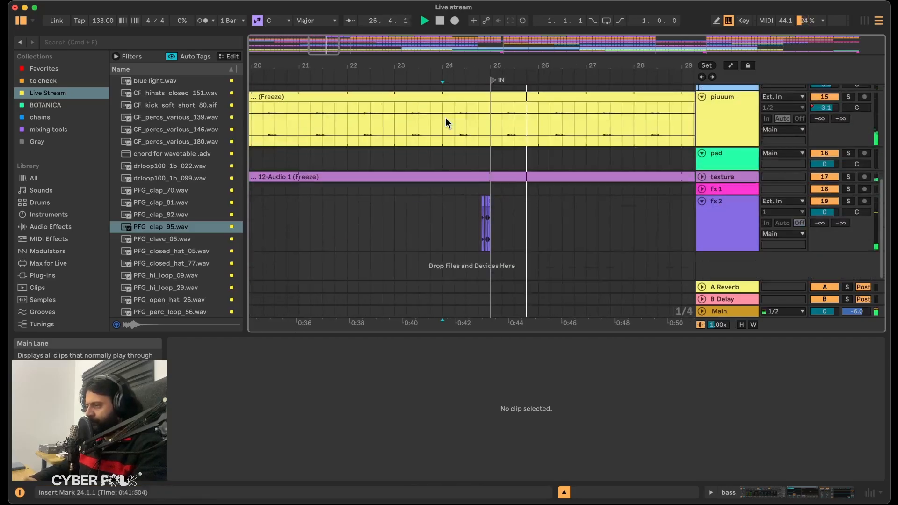
left_click(728, 201)
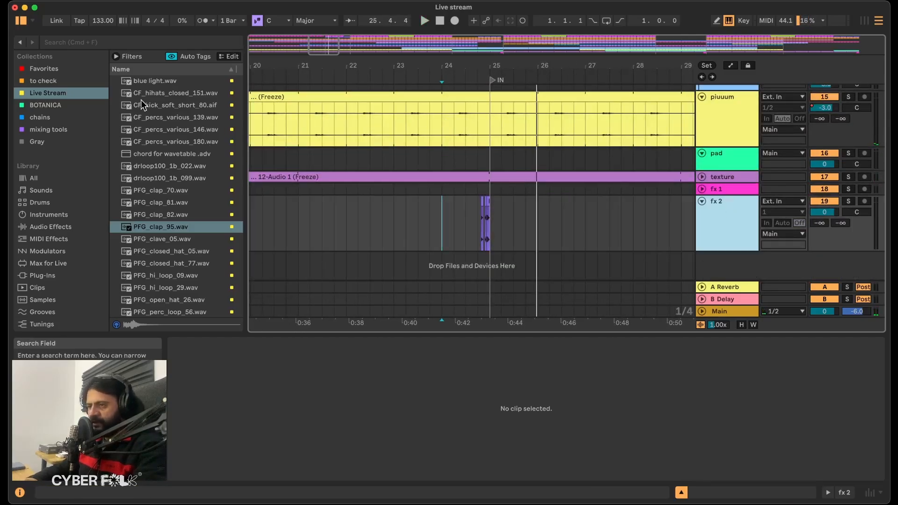
left_click(157, 42)
type("echo")
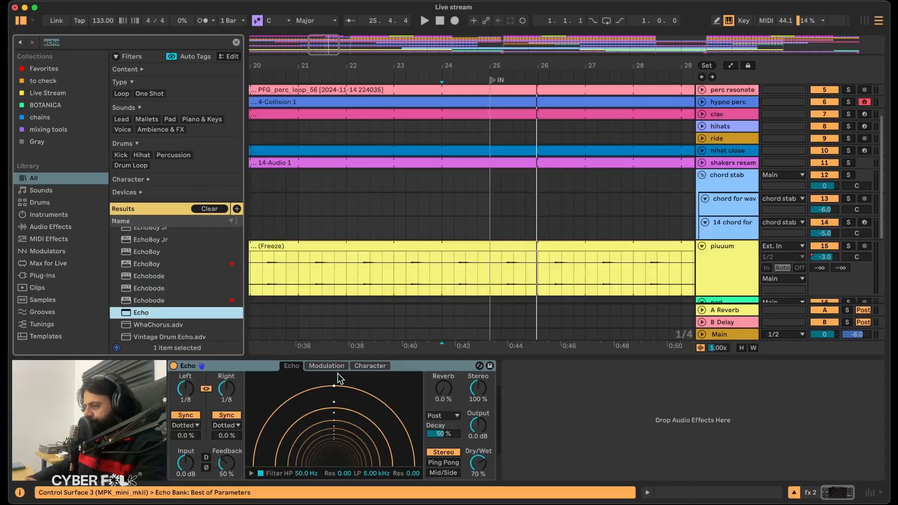
Set Echo's left and right delays to 3 in 16th mode, feedback to 79 % and dry/wet to 33 %.
left_click(186, 425)
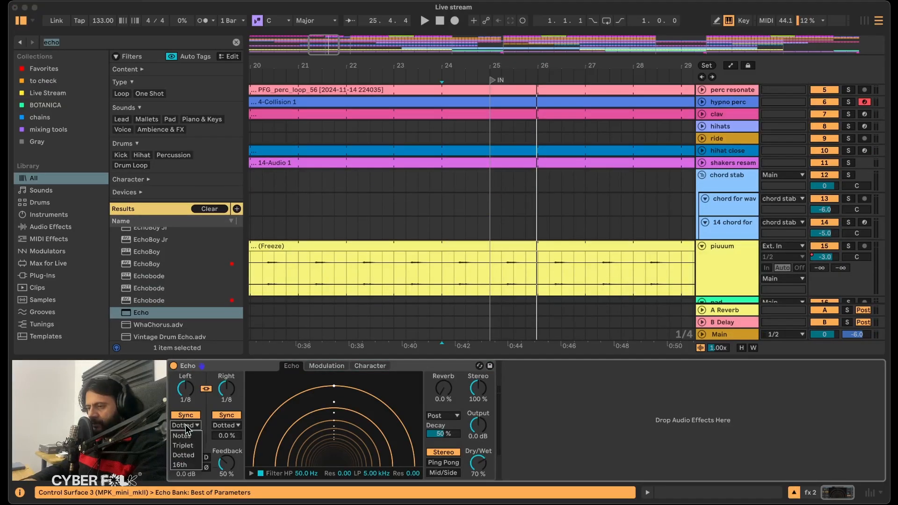
left_click(186, 465)
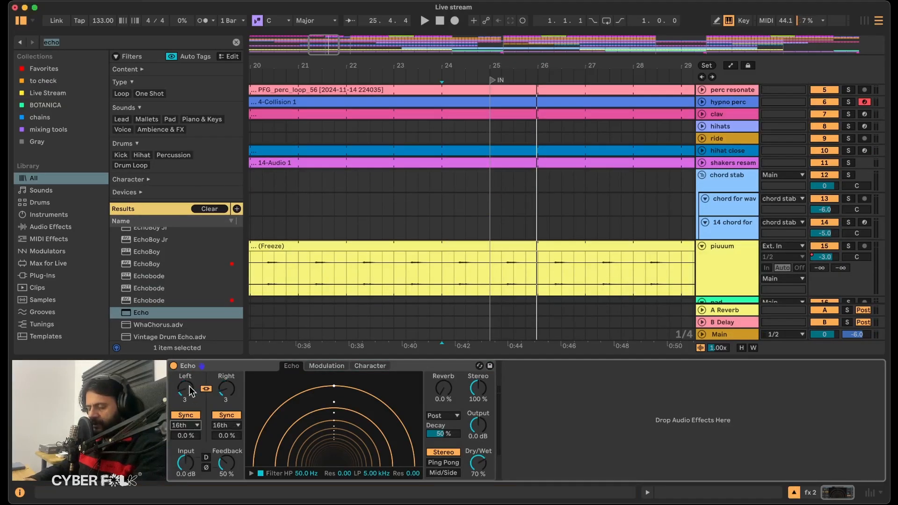
left_click_drag(225, 466, 225, 451)
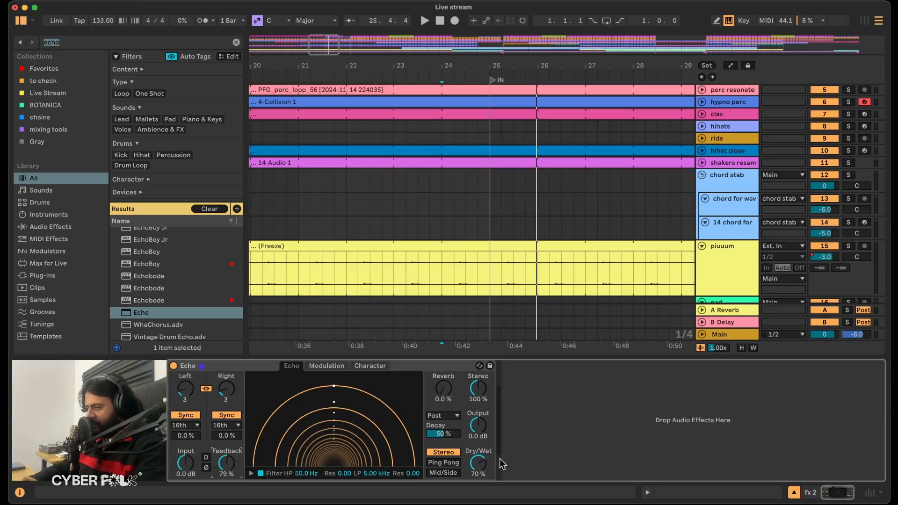
left_click(332, 362)
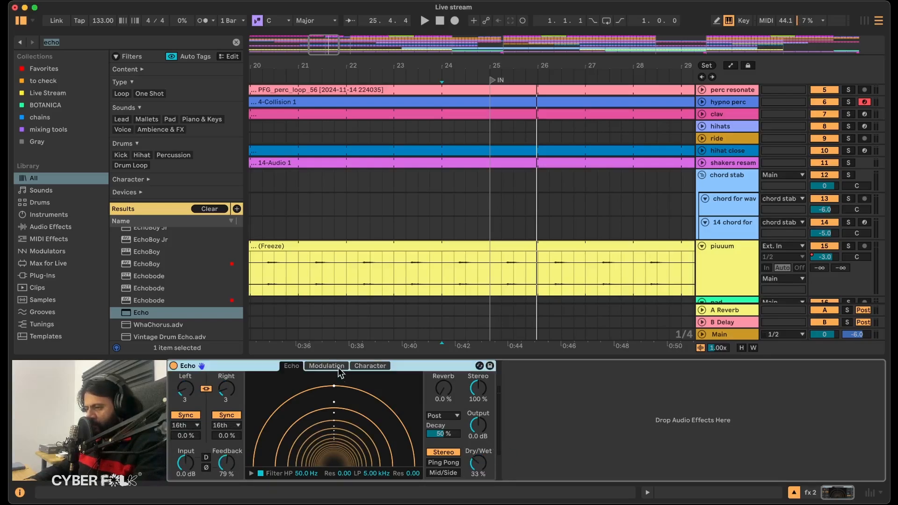
Set Echo's filter modulation to 100 % and its high-pass filter to 124 Hz.
left_click(327, 367)
left_click_drag(370, 460, 371, 421)
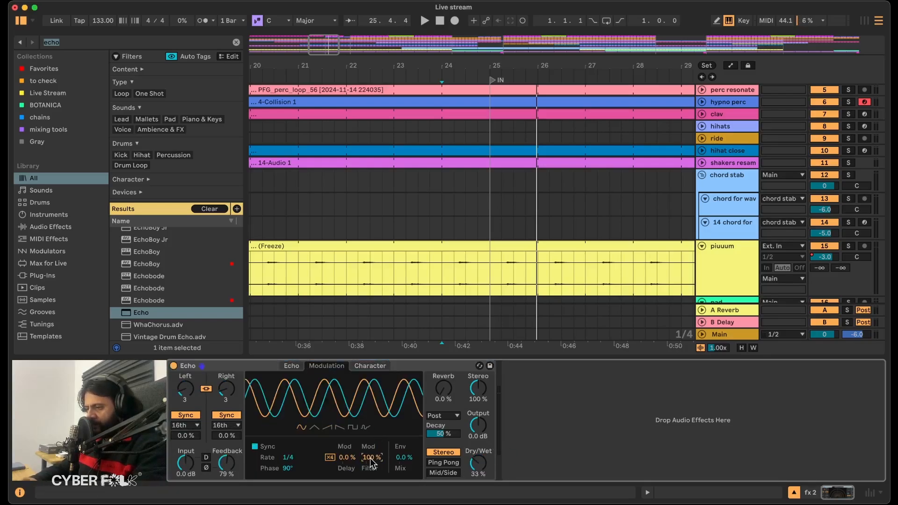
left_click(291, 366)
left_click(251, 473)
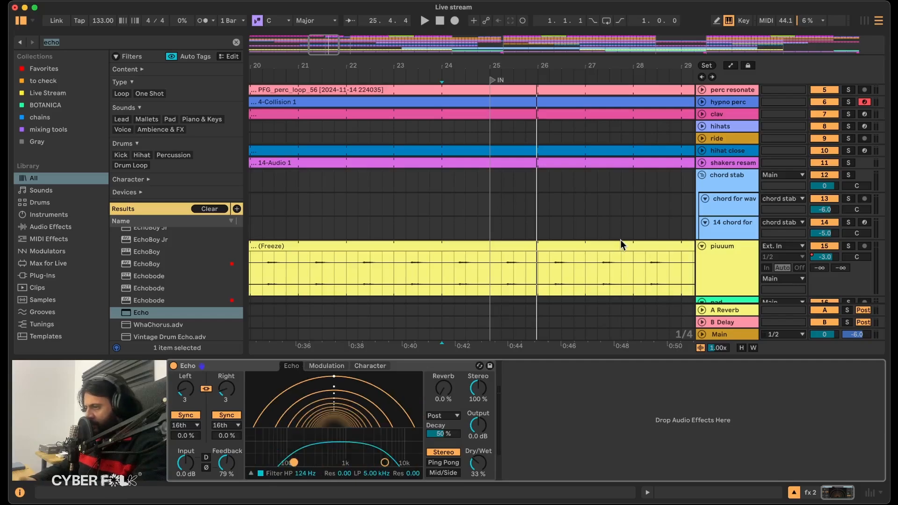
Solo fx 2 and play the claps, raising Echo's low-pass to 8.91 kHz and comparing Ping Pong with Stereo mode.
scroll(552, 260, "down", 5)
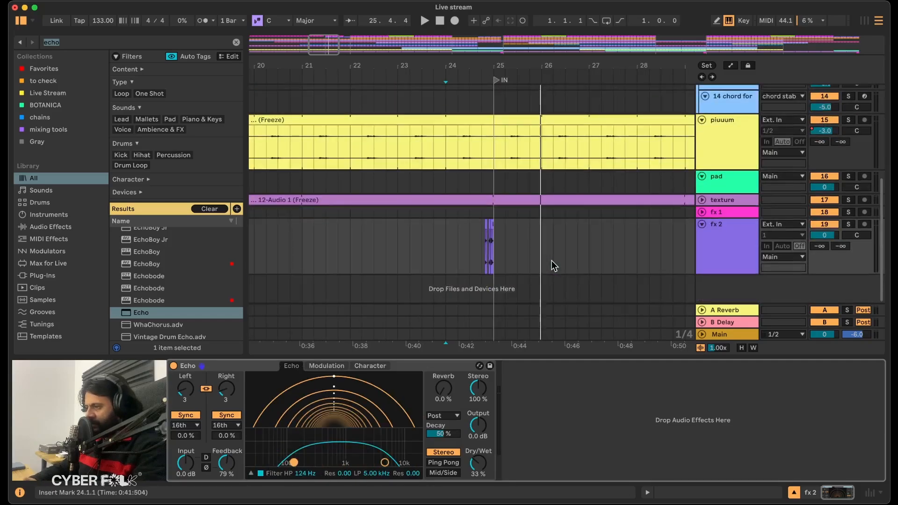
left_click(850, 225)
key("space")
left_click(444, 463)
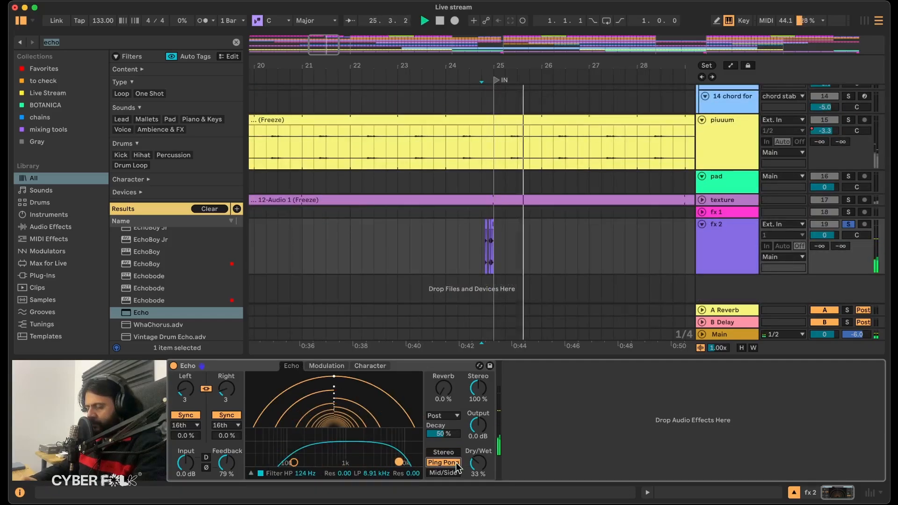
left_click(447, 453)
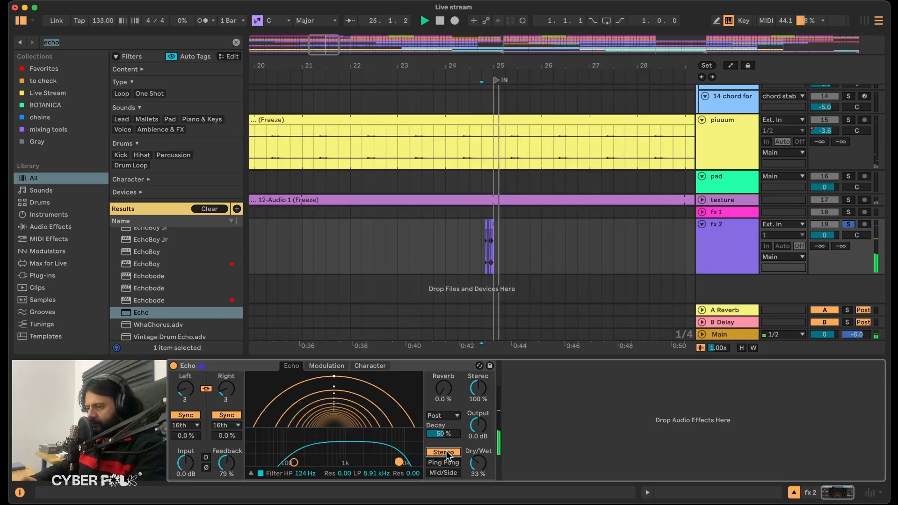
key("space")
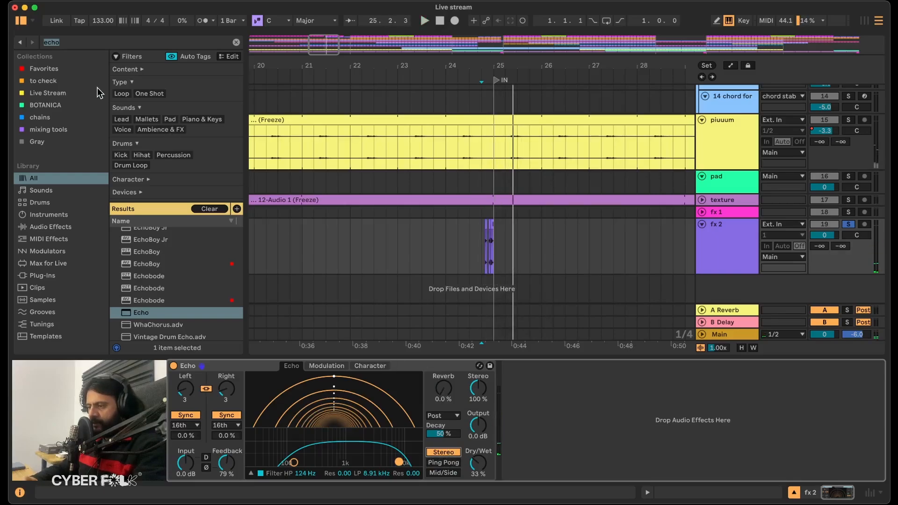
Add Reverb after Echo in an Audio Effect Rack with a parallel empty chain, and set the Reverb chain volume to -9 dB.
type("reverb")
left_click_drag(153, 304, 515, 414)
left_click(509, 412)
left_click(542, 399)
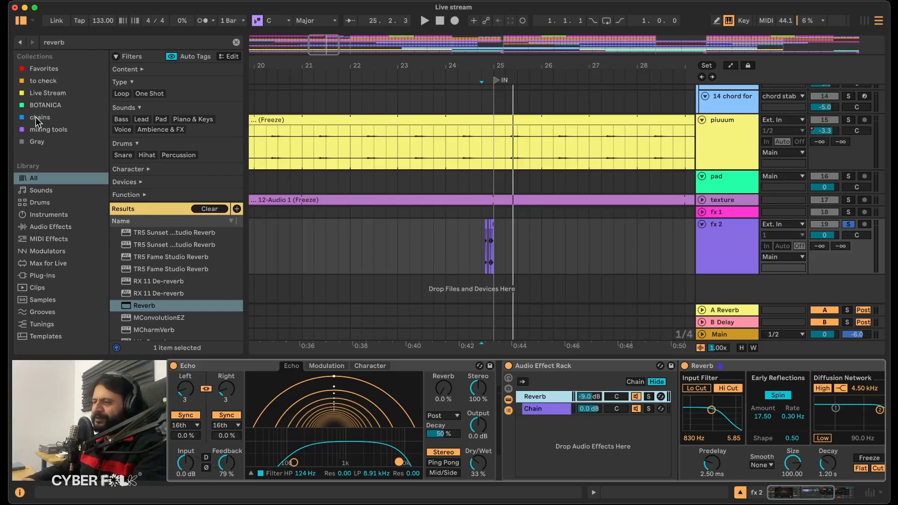
Set the Reverb to 100 % wet with 5.21 s decay, a 5.46 kHz input filter with low cut on, and a 140 Hz diffusion low filter.
scroll(577, 437, "right", 5)
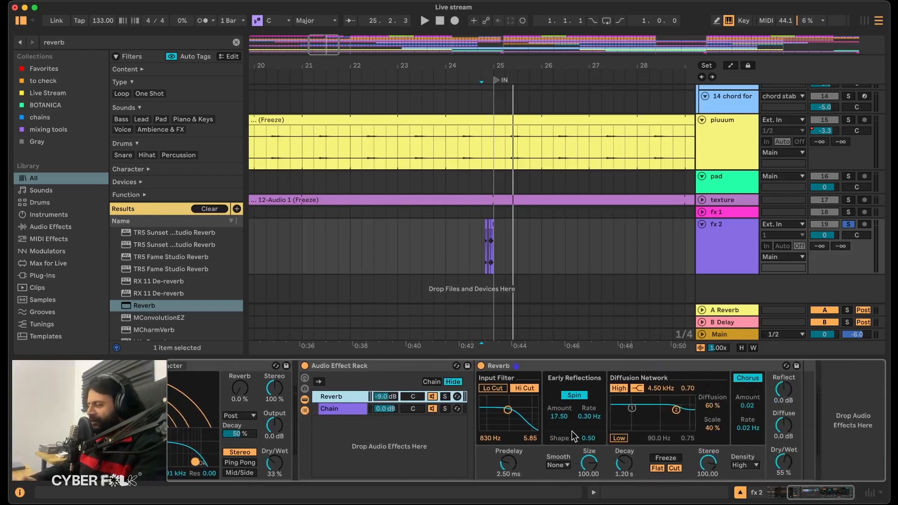
left_click_drag(794, 473, 794, 472)
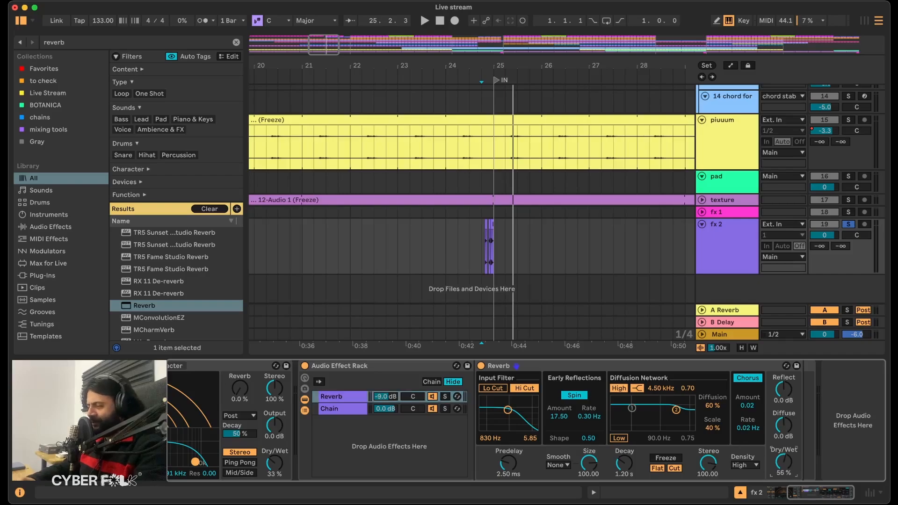
left_click_drag(625, 464, 625, 449)
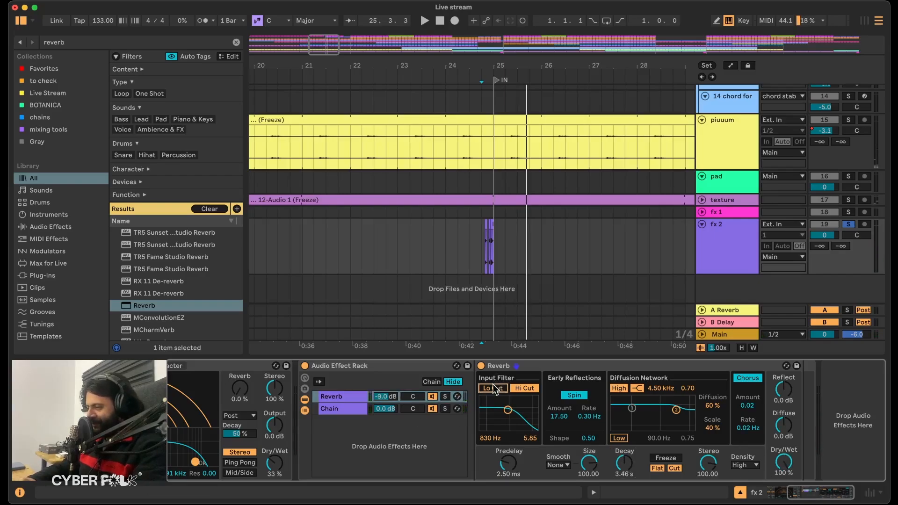
left_click_drag(506, 417, 524, 402)
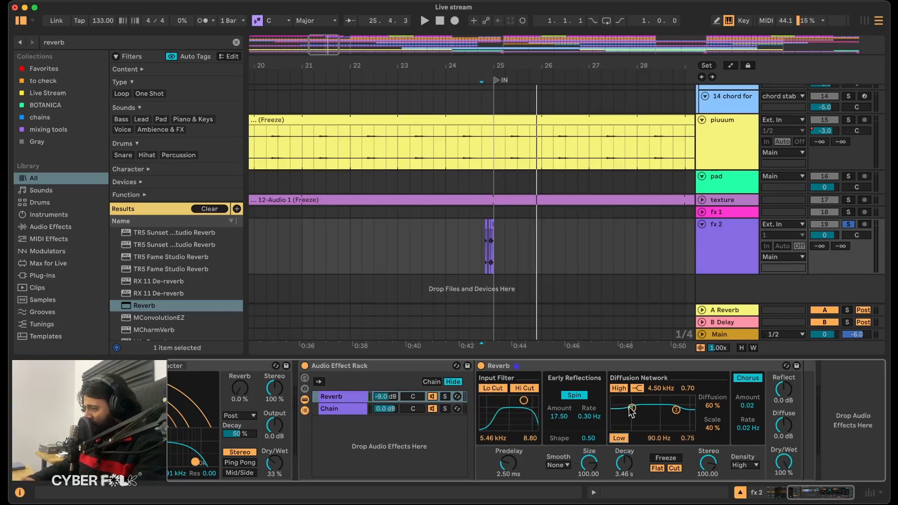
left_click_drag(637, 415, 637, 417)
left_click(615, 467)
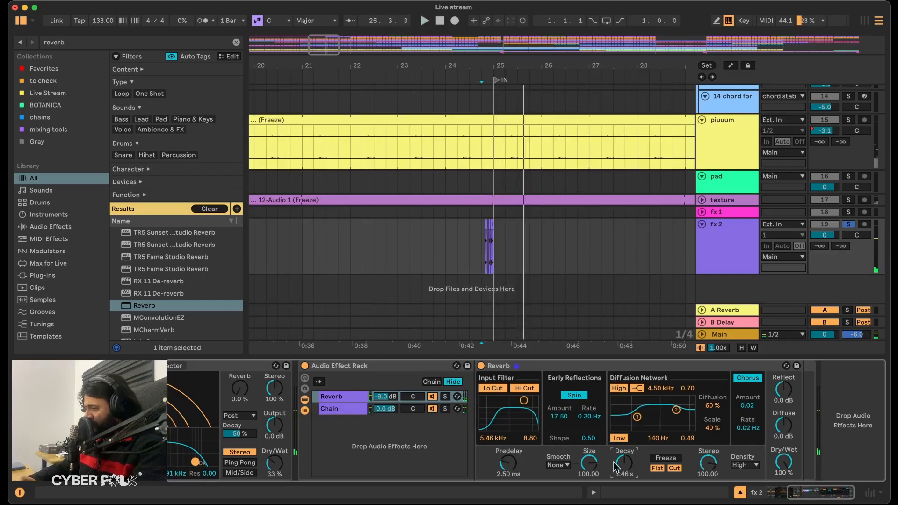
left_click_drag(615, 452, 615, 447)
Add EQ Eight after the Reverb in the Reverb chain and make band 1 a low cut at about 220 Hz.
left_click(75, 39)
type("eq")
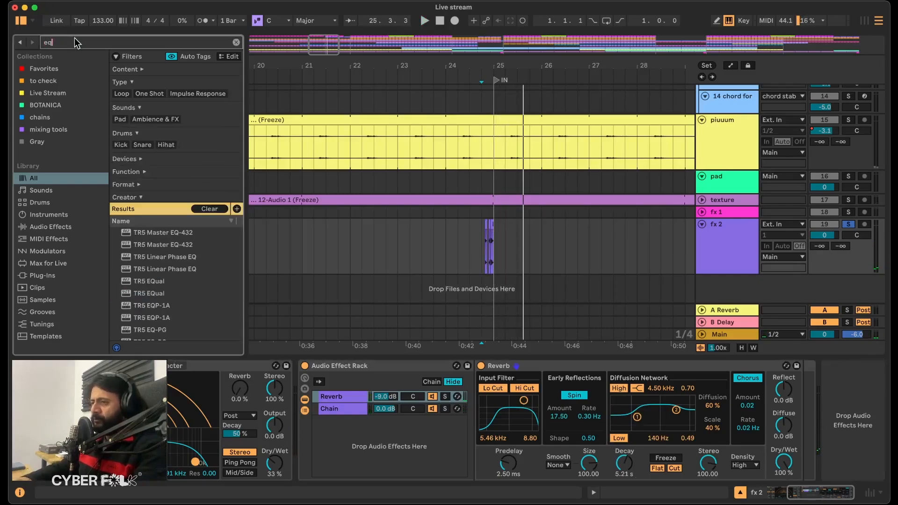
type(" eight")
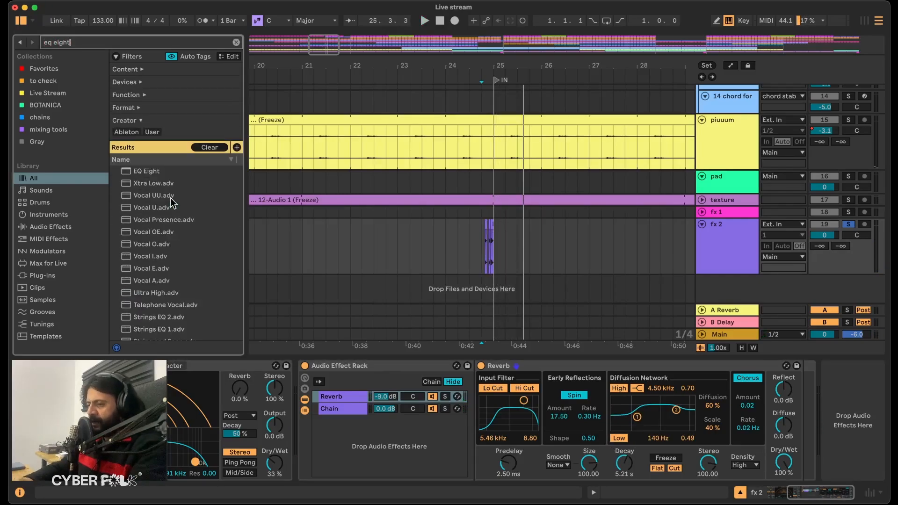
left_click(147, 171)
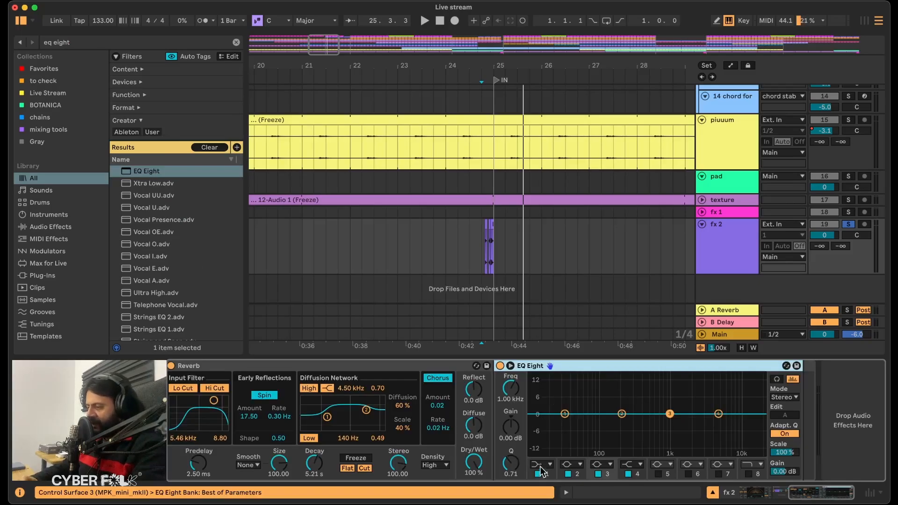
left_click(541, 466)
left_click(538, 426)
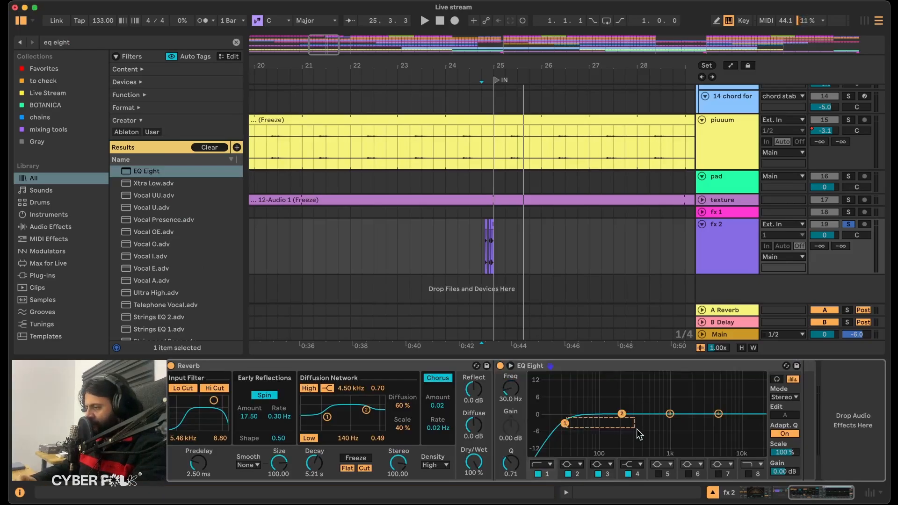
left_click_drag(564, 424, 624, 423)
While auditioning the claps, boost EQ Eight band 2 by 7.07 dB at 2.40 kHz and dip band 3 near 1 kHz.
key("space")
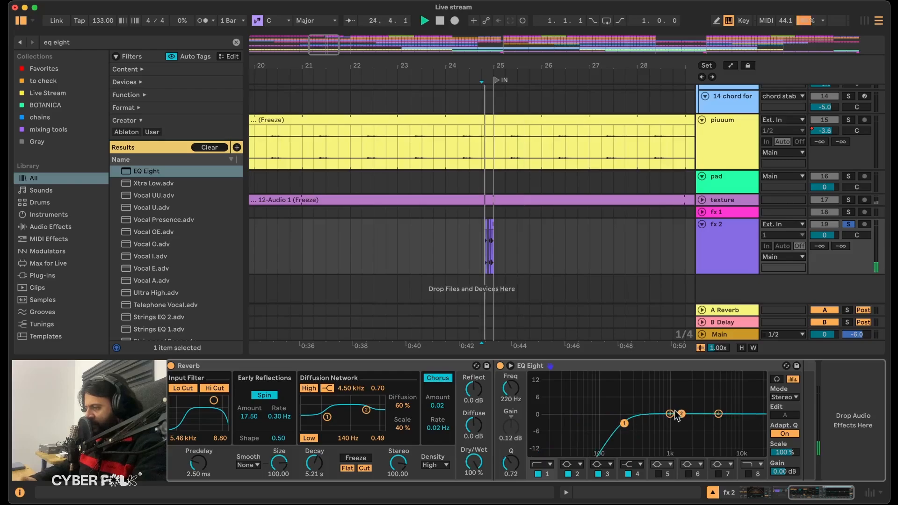
left_click_drag(682, 415, 705, 397)
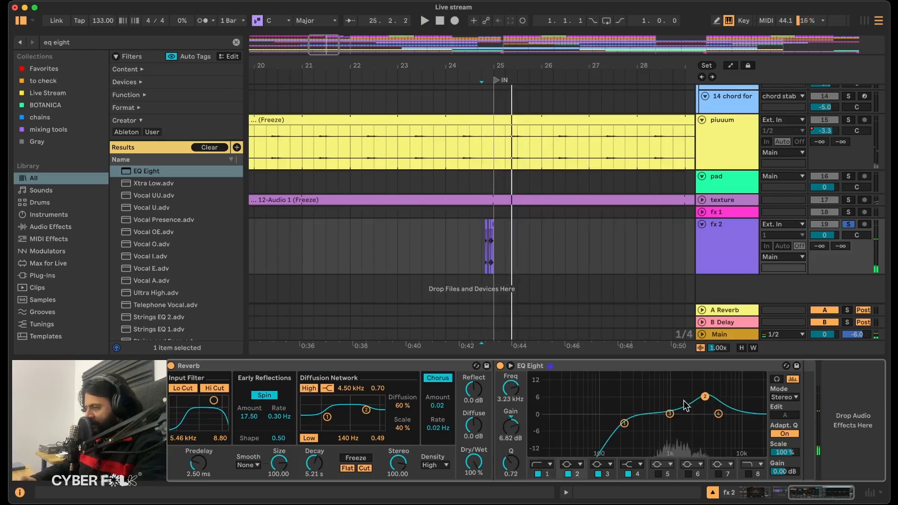
left_click_drag(672, 425, 672, 428)
key("space")
left_click_drag(705, 397, 696, 396)
key("space")
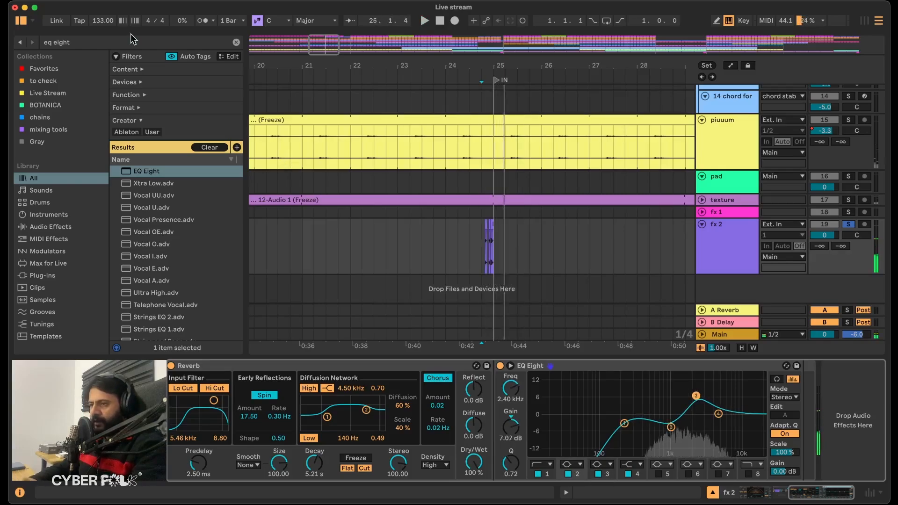
Insert Saturator between Reverb and EQ Eight and set its curve to Soft Sine.
key("super+f")
type("satur")
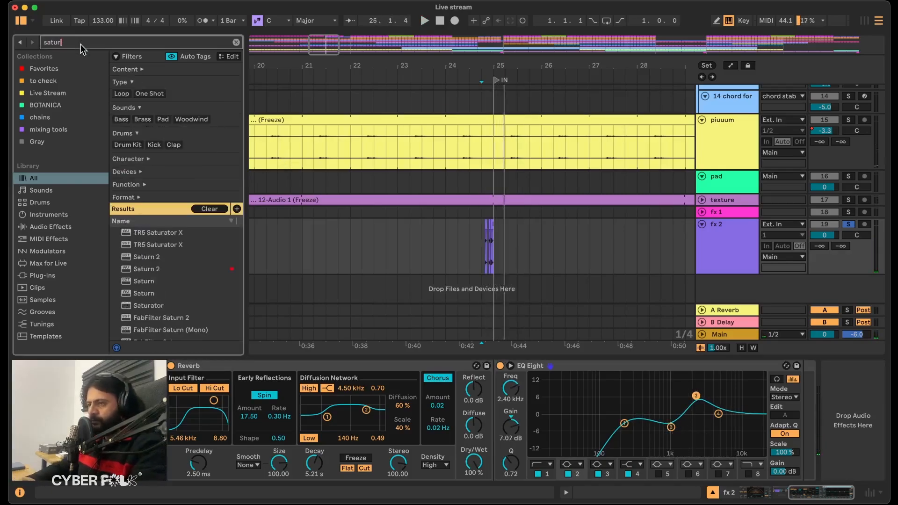
scroll(129, 297, "down", 1)
left_click_drag(146, 293, 530, 403)
key("space")
left_click(532, 380)
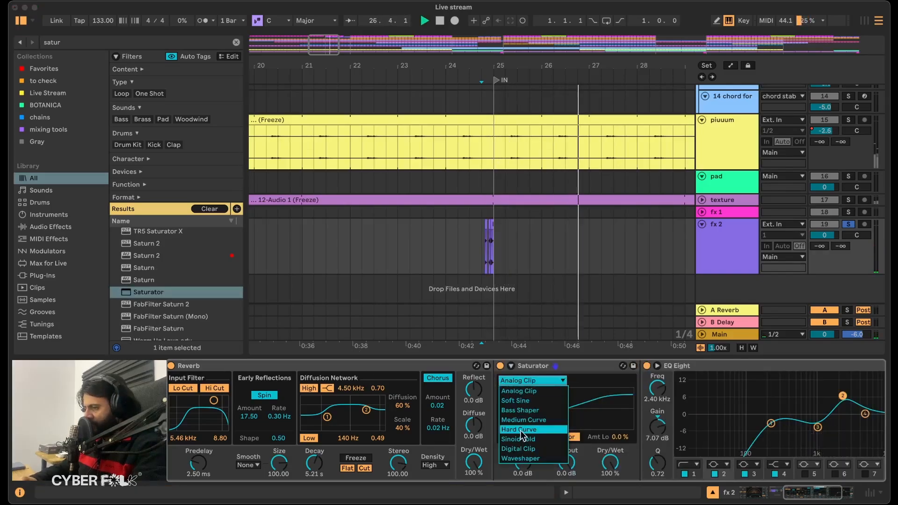
left_click(528, 401)
Set Saturator's drive to 12 dB and its output to -9.0 dB, then play the claps to check.
key("space")
left_click_drag(525, 464, 525, 452)
left_click_drag(572, 467, 572, 487)
key("space")
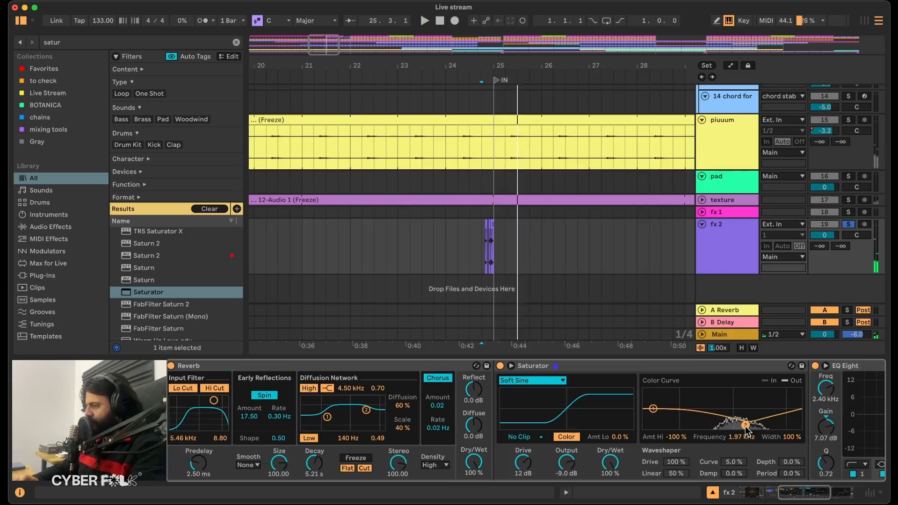
Unsolo fx 2, copy the clap fill to just before bar 49 and play that transition with the full arrangement.
key("space")
scroll(772, 384, "right", 7)
key("space")
left_click(430, 261)
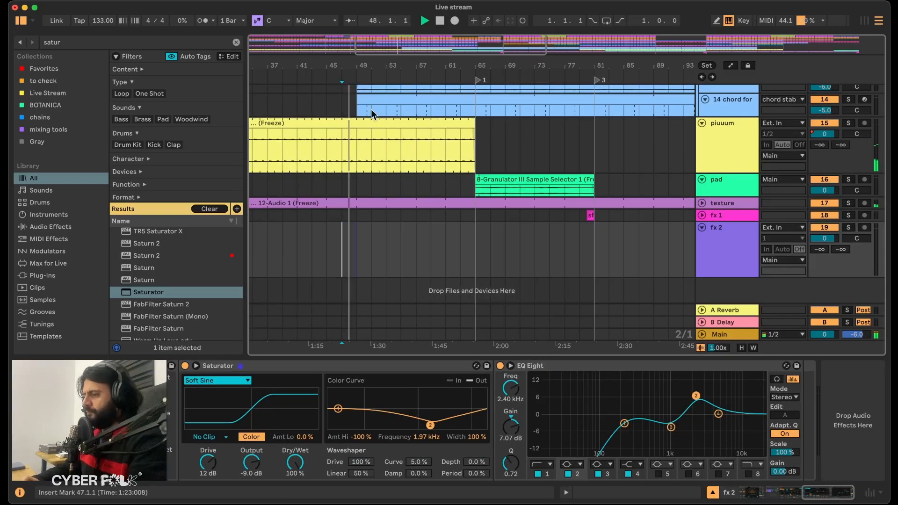
scroll(372, 112, "up", 8)
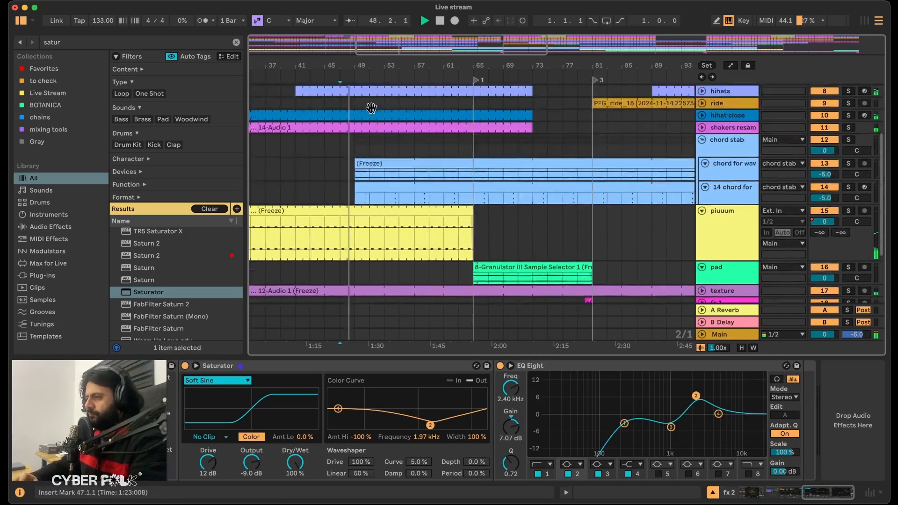
scroll(372, 114, "down", 8)
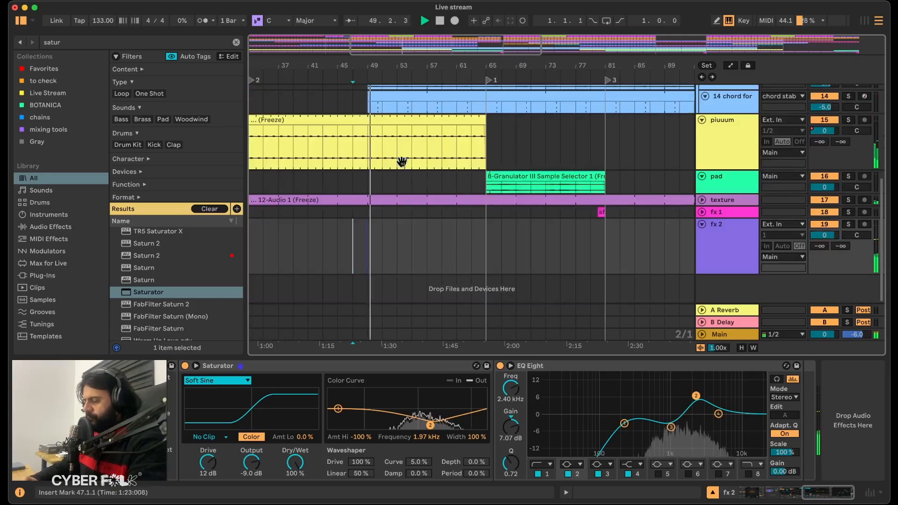
Paste the clap fill on fx 2 into bar 96, ending at bar 97.
scroll(448, 201, "up", 8)
scroll(450, 200, "right", 7)
scroll(478, 253, "down", 7)
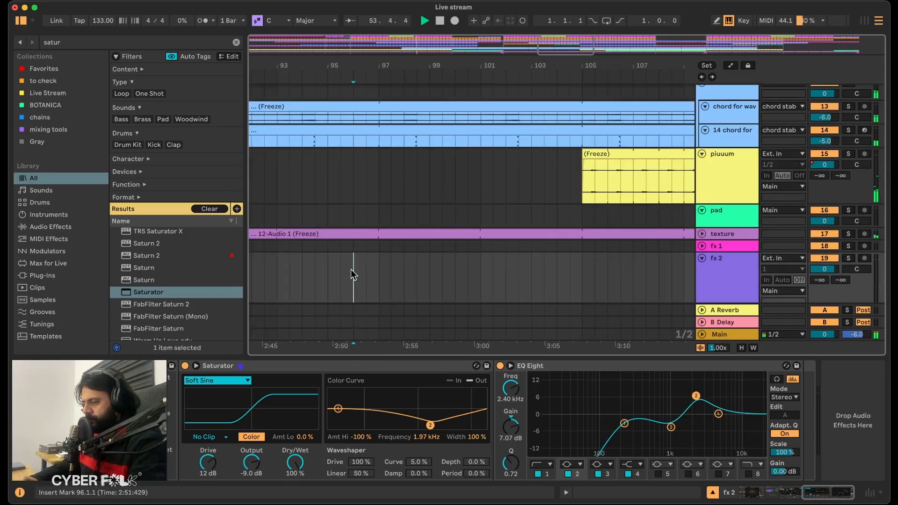
left_click_drag(352, 270, 378, 273)
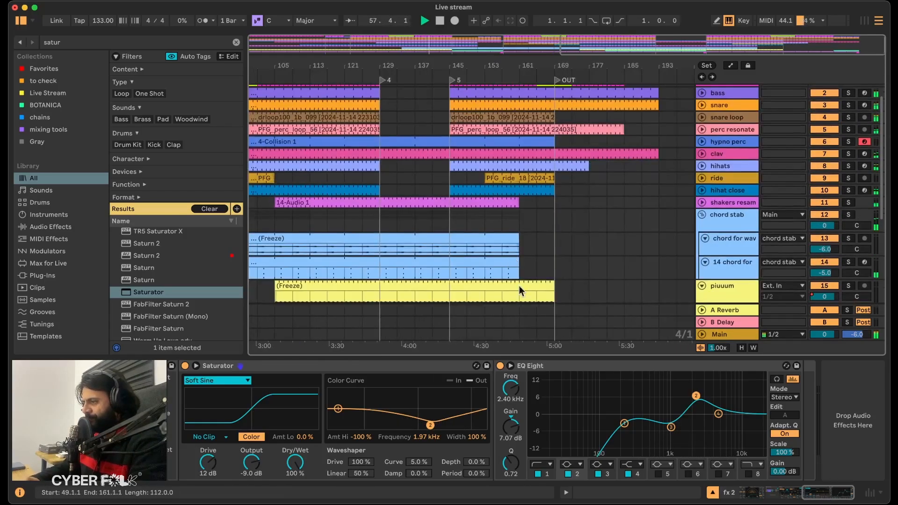
scroll(525, 301, "down", 2)
scroll(526, 301, "down", 2)
Paste the clap fill on fx 2 into bar 168, right before the OUT locator.
left_click(550, 288)
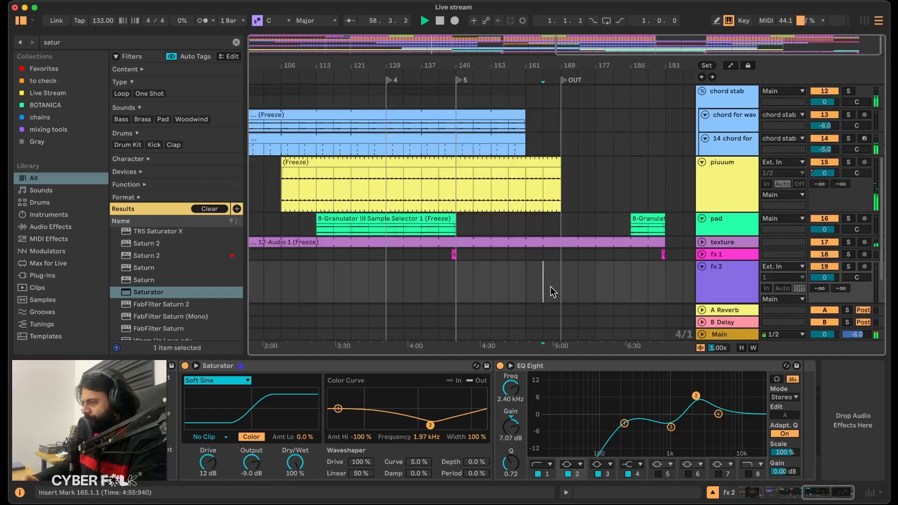
left_click_drag(563, 60, 554, 237)
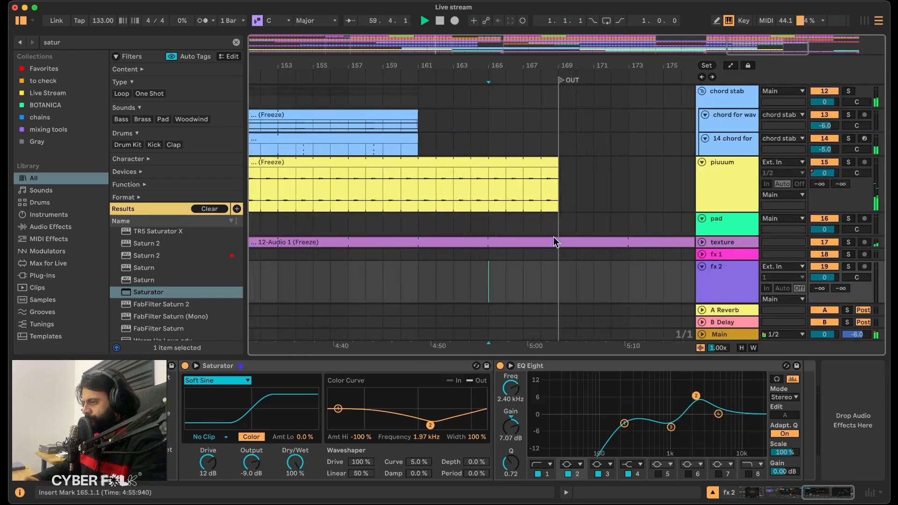
left_click_drag(524, 279, 525, 278)
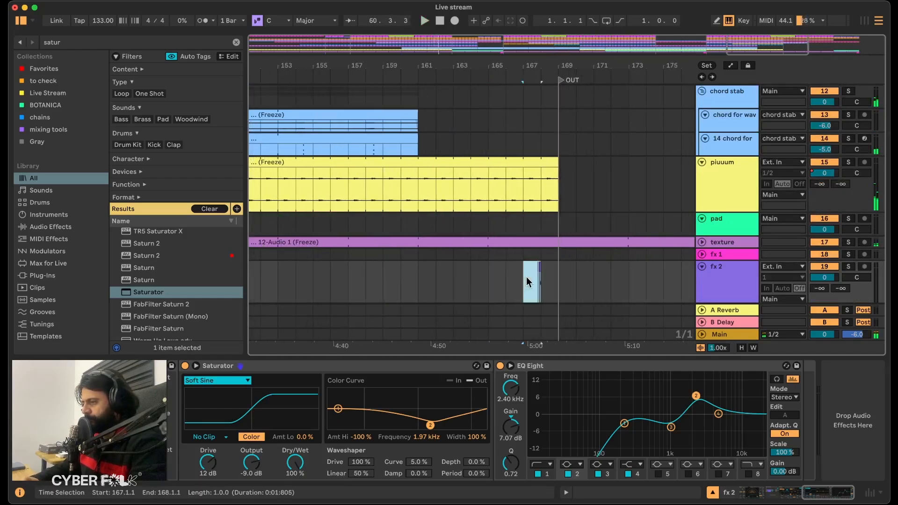
left_click(544, 277)
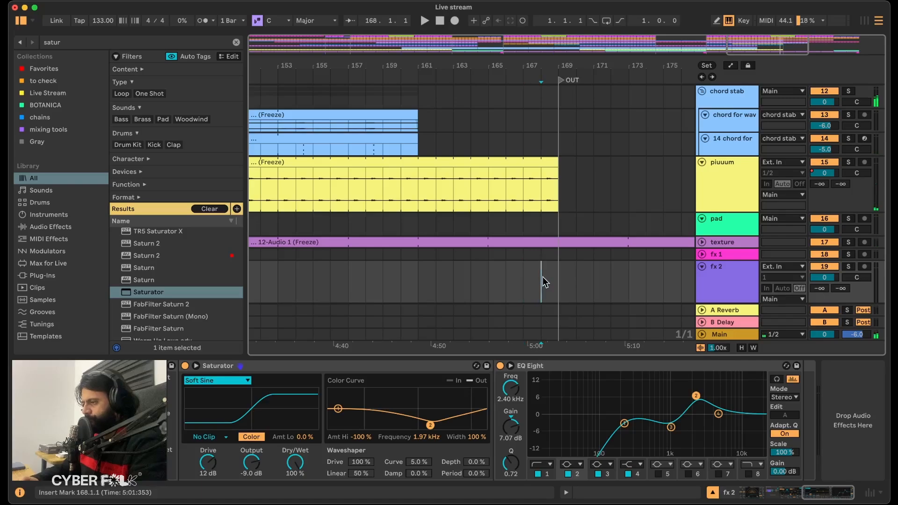
key("super+v")
scroll(543, 277, "left", 5)
scroll(543, 277, "down", 2)
scroll(543, 278, "down", 5)
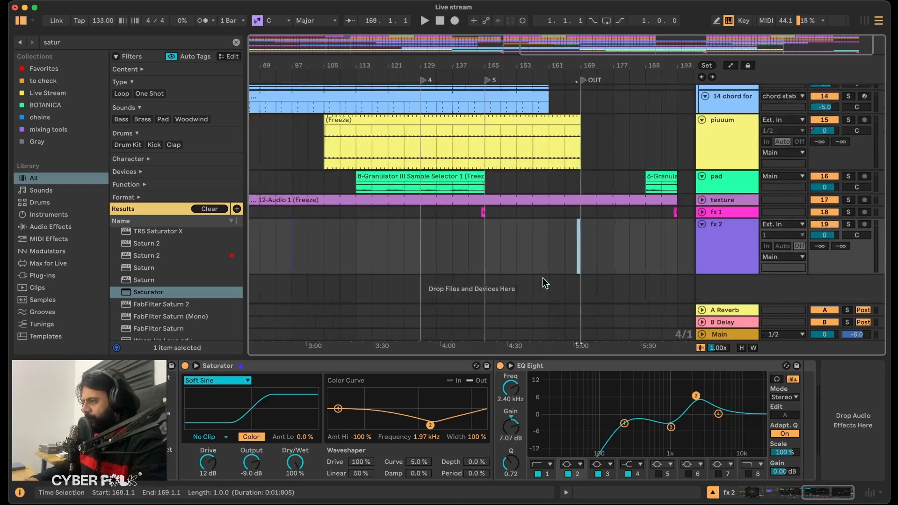
scroll(543, 278, "down", 3)
Rename the two effect tracks as fx 2 clap and fx 1 pad to drop, and widen the track name column.
left_click(723, 233)
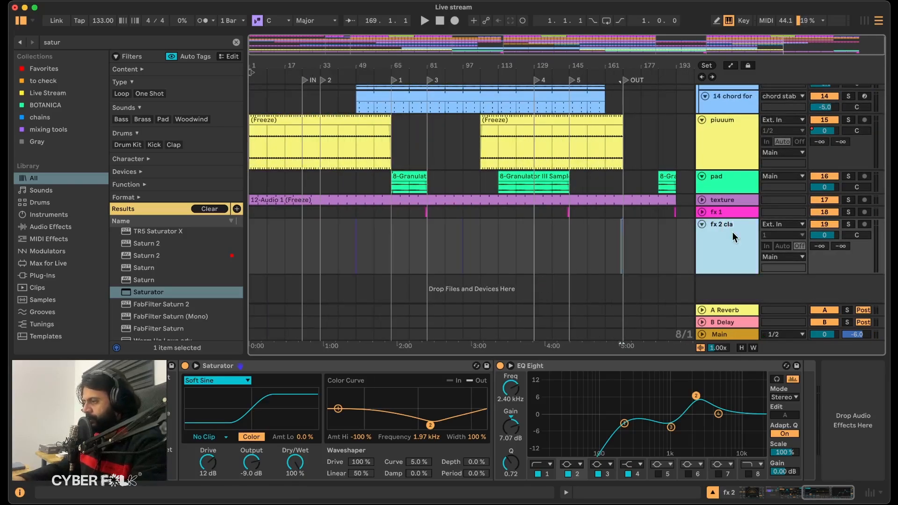
left_click(734, 213)
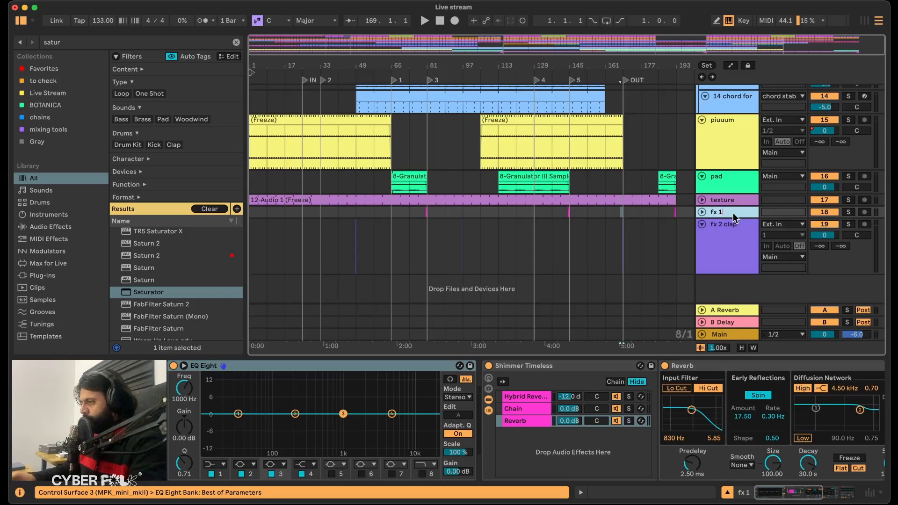
key("BackSpace")
type("pad to drop")
key("Return")
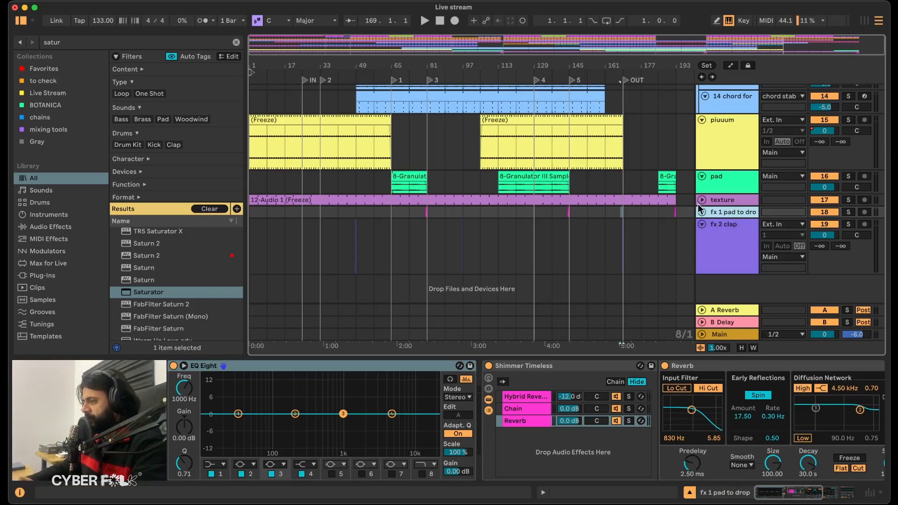
left_click_drag(697, 204, 686, 203)
Play the transition into locator 2 at bar 33.
scroll(673, 202, "up", 1)
left_click_drag(319, 56, 338, 243)
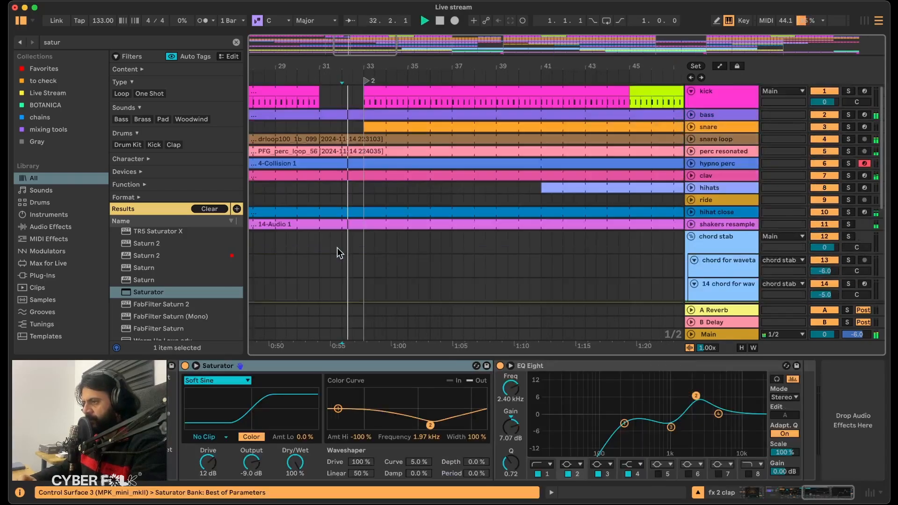
scroll(338, 249, "down", 5)
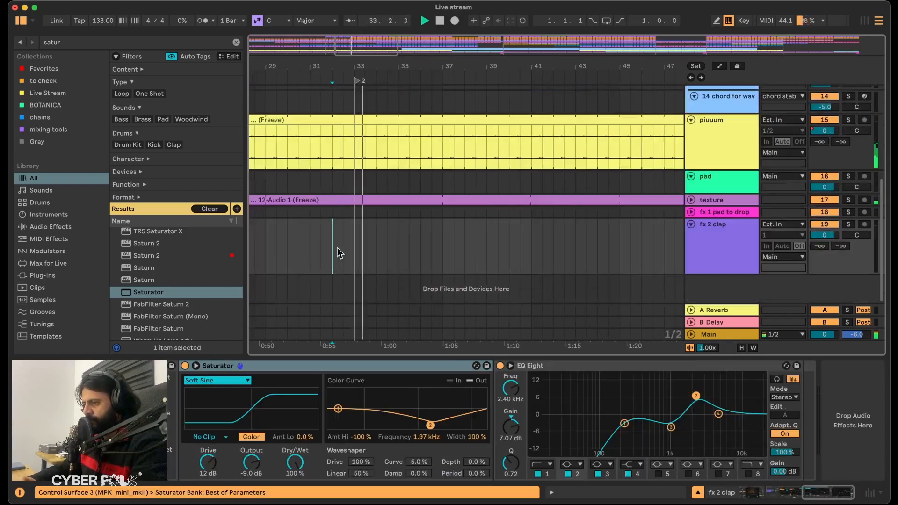
Fold the fx 2 clap track and insert a new audio track below it named fx 3.
left_click(702, 228)
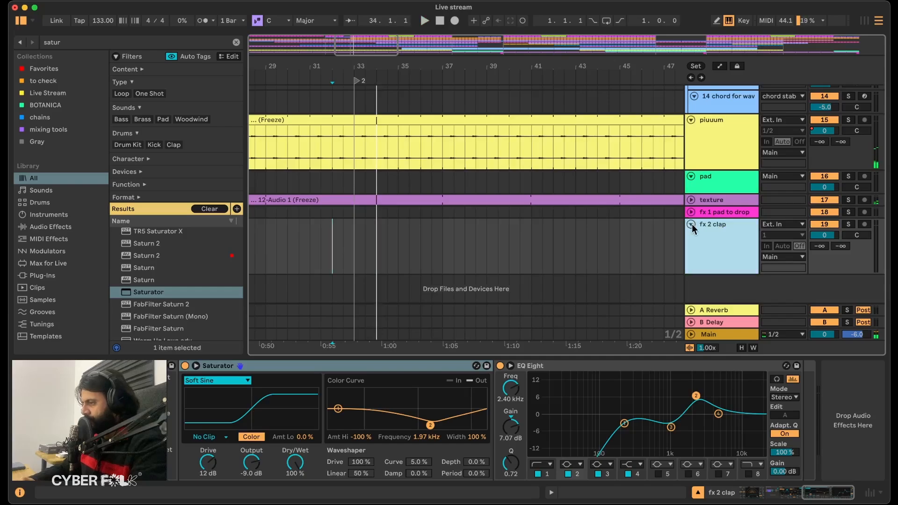
left_click(691, 225)
right_click(709, 230)
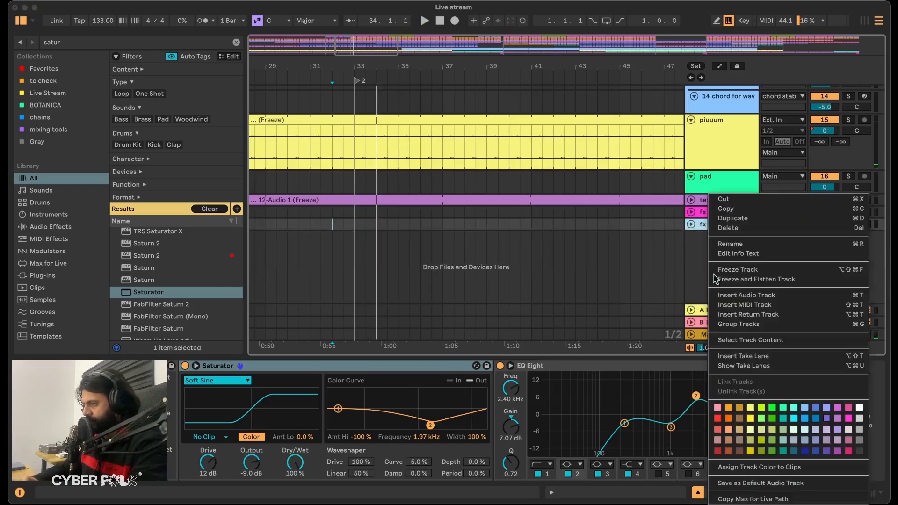
left_click(736, 297)
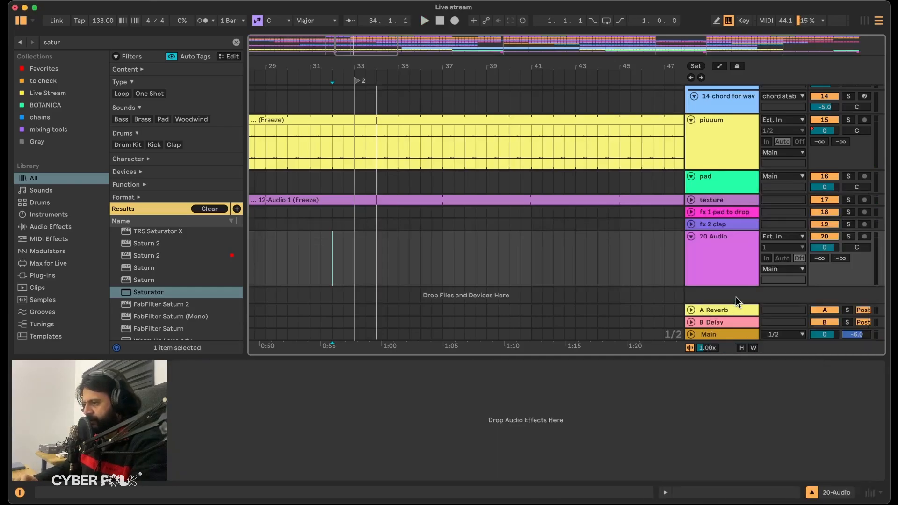
key("Return")
Audition the sfx samples in the Live Stream collection and place sfx_01_s007 on fx 3 from 32.3.3, leading into locator 2.
left_click(69, 94)
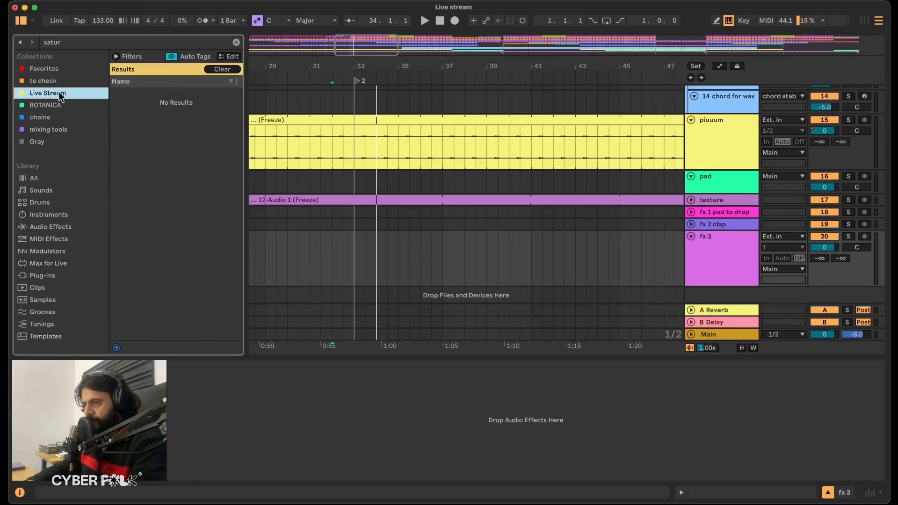
left_click(237, 42)
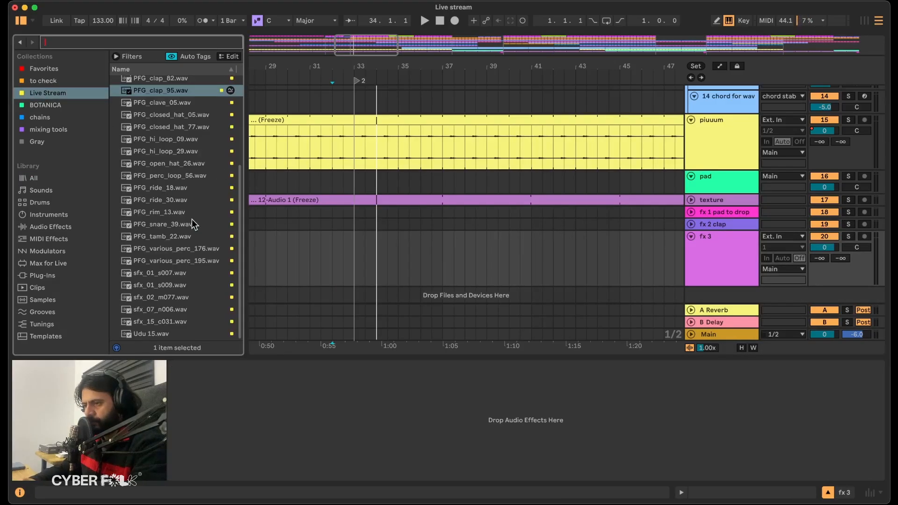
left_click(165, 274)
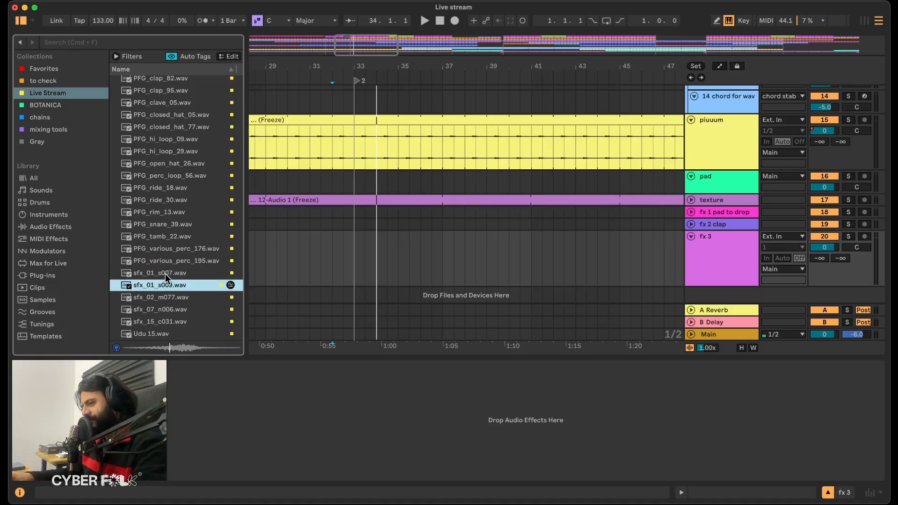
left_click_drag(351, 260, 367, 248)
left_click_drag(369, 68, 383, 237)
left_click_drag(369, 68, 447, 129)
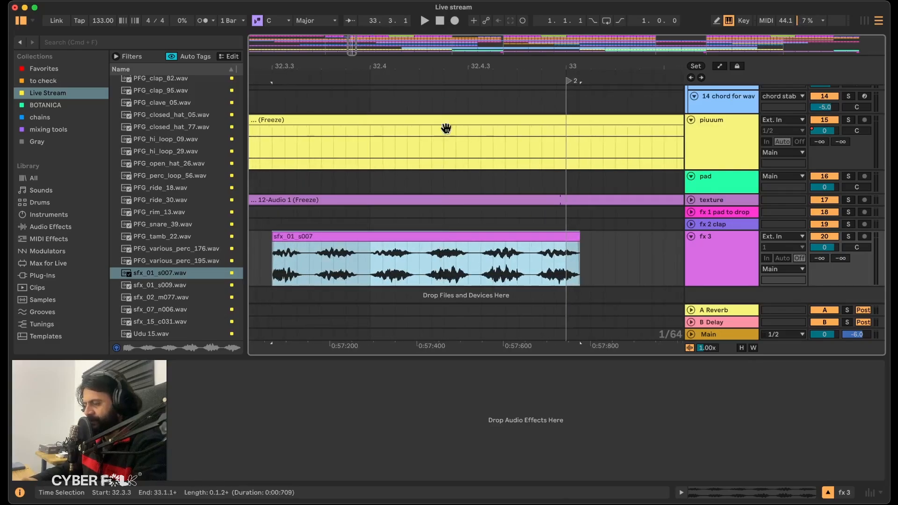
Open the sfx_01_s007 clip and add warp markers near 1.1.2 and 1.1.3, pulling the second one slightly earlier.
left_click(388, 236)
left_click(463, 380)
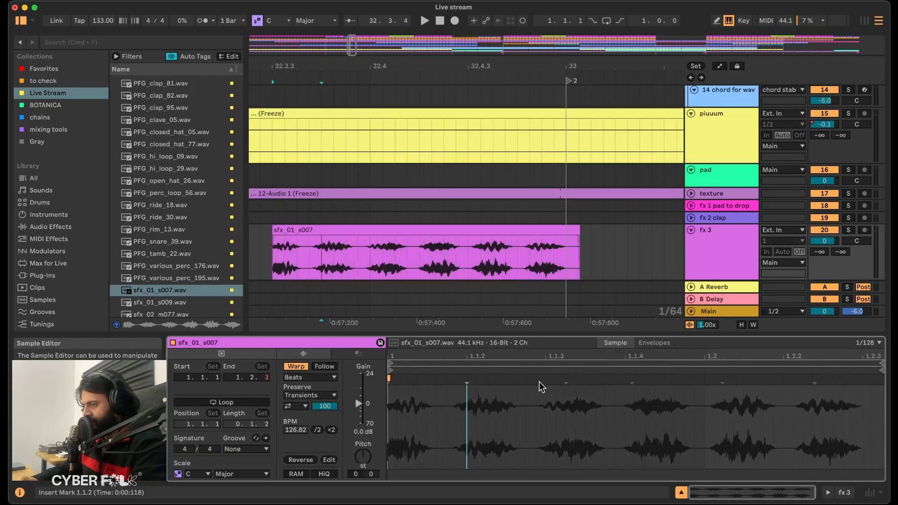
double_click(467, 378)
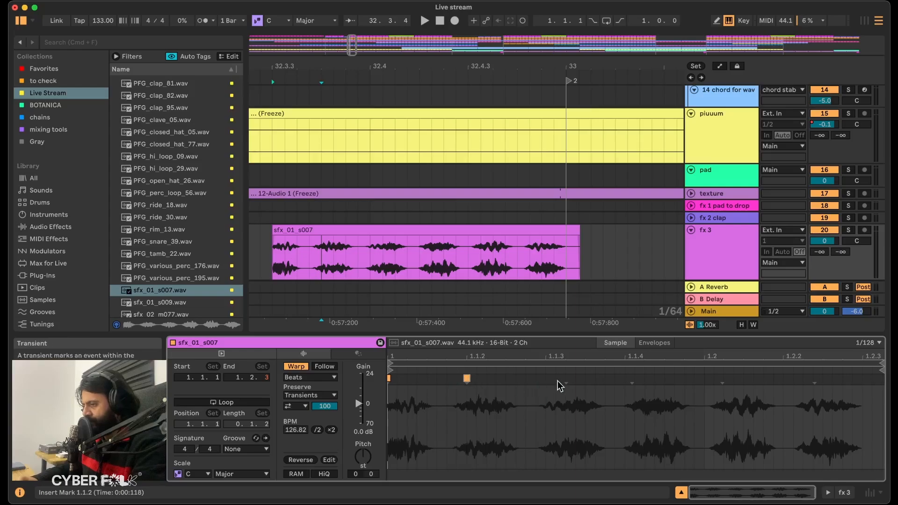
mouse_move(566, 379)
left_mouse_down()
mouse_move(546, 380)
mouse_move(566, 379)
mouse_move(557, 379)
left_mouse_up()
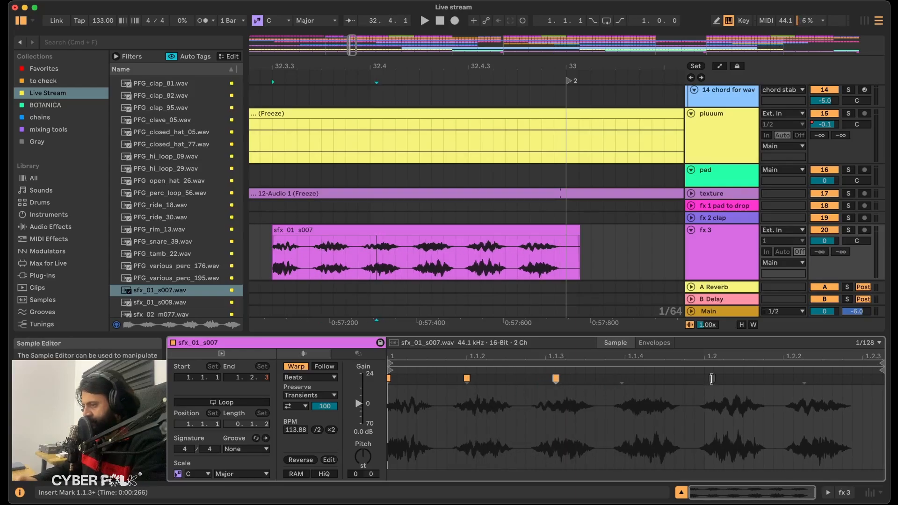
Set the clip's warp mode to Texture and its gain to -12 dB, with its end trimmed to bar 33.
left_click(309, 377)
left_click(298, 407)
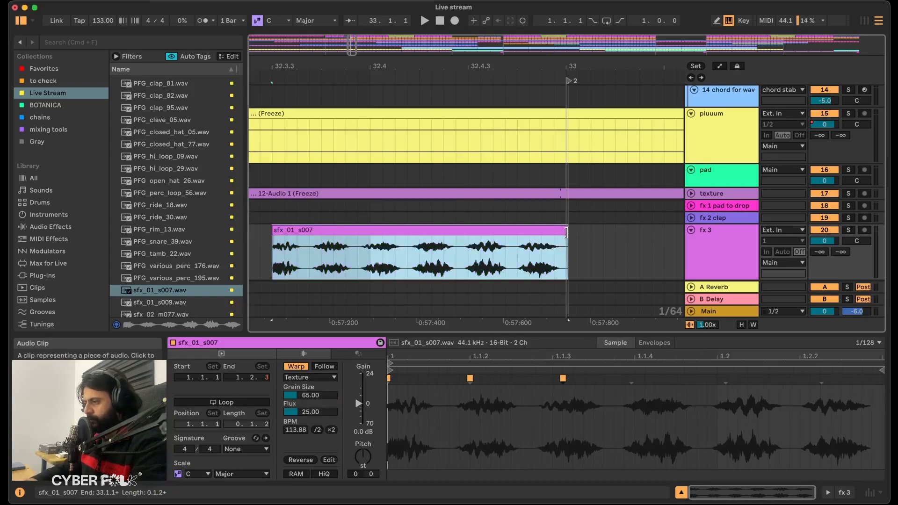
left_click(366, 432)
type("-1")
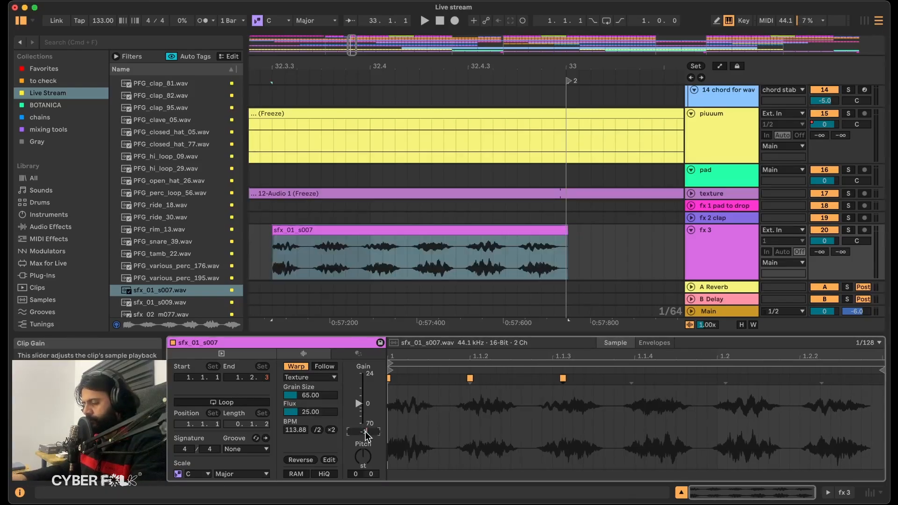
type("2")
key("Return")
Audition the sfx clip into locator 2 and add a fade-in over about its first half.
scroll(457, 207, "down", 5)
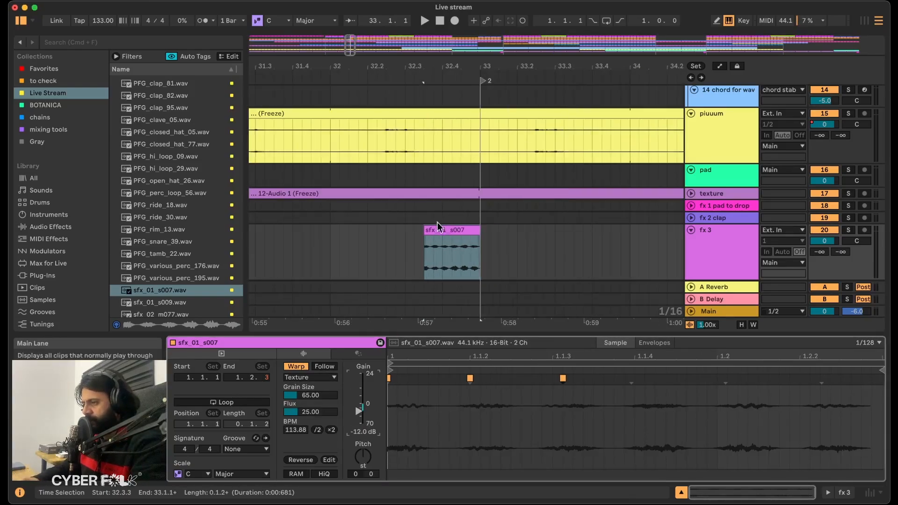
left_click(405, 252)
key("space")
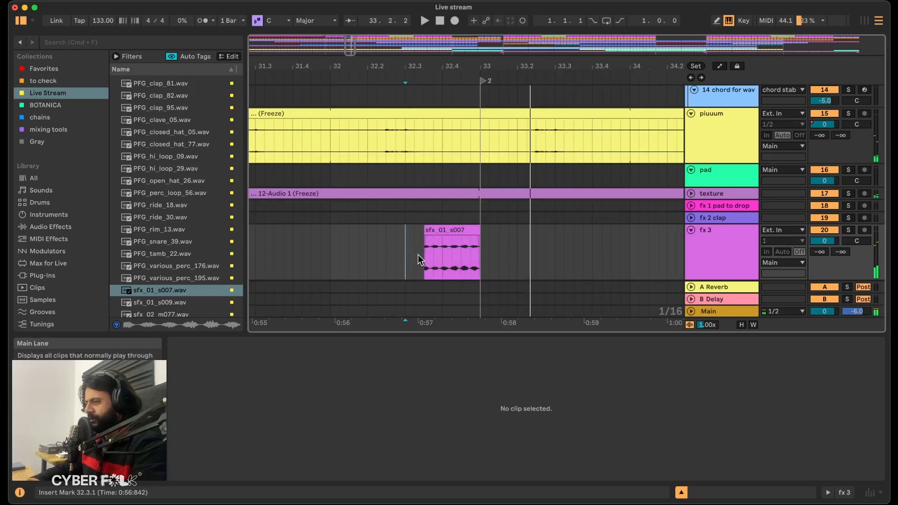
left_click(327, 255)
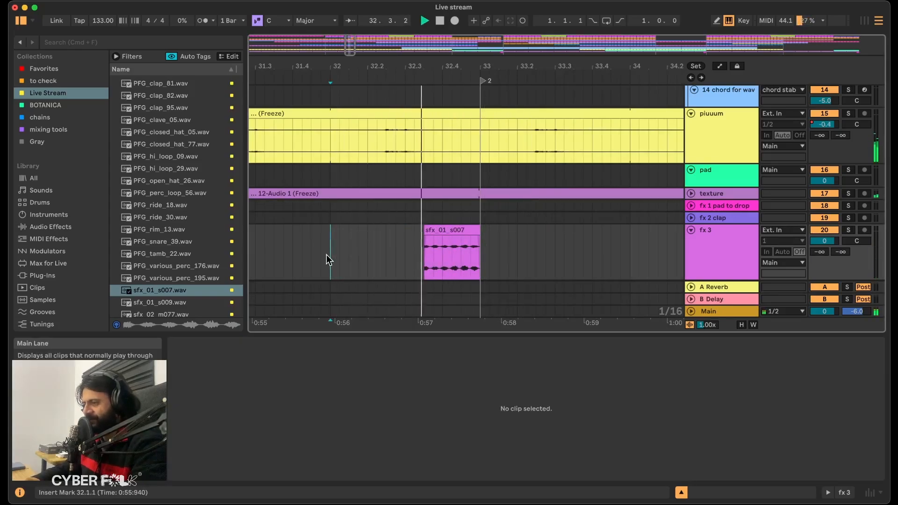
left_click_drag(425, 237, 455, 238)
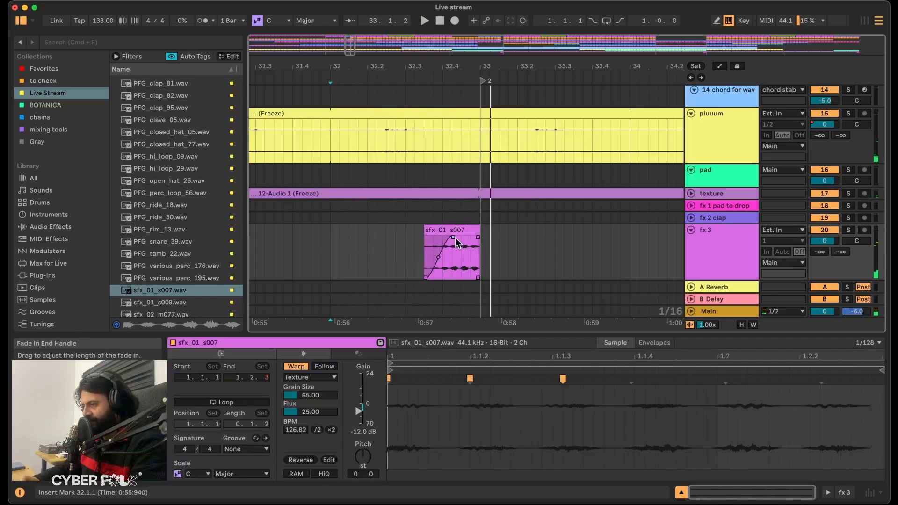
left_click(349, 245)
key("space")
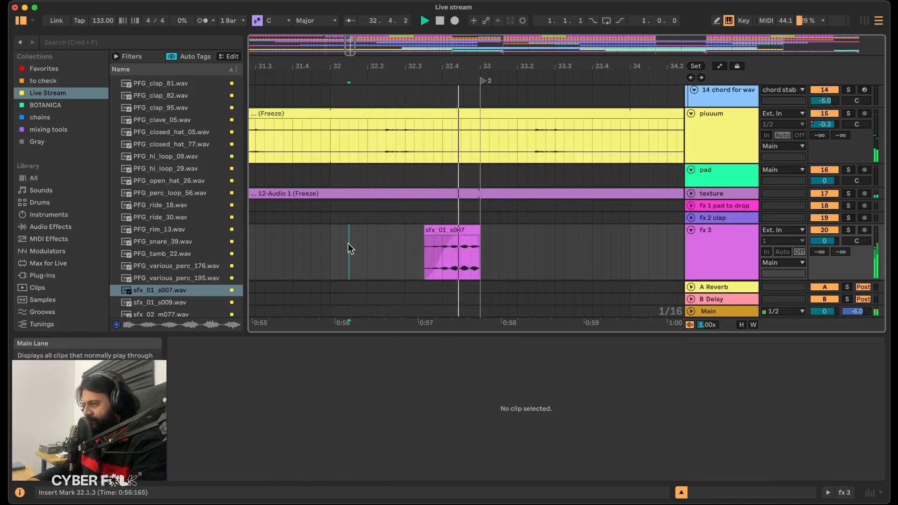
key("space")
Find the Echo device in the full library and insert it on the fx 3 track.
left_click(718, 252)
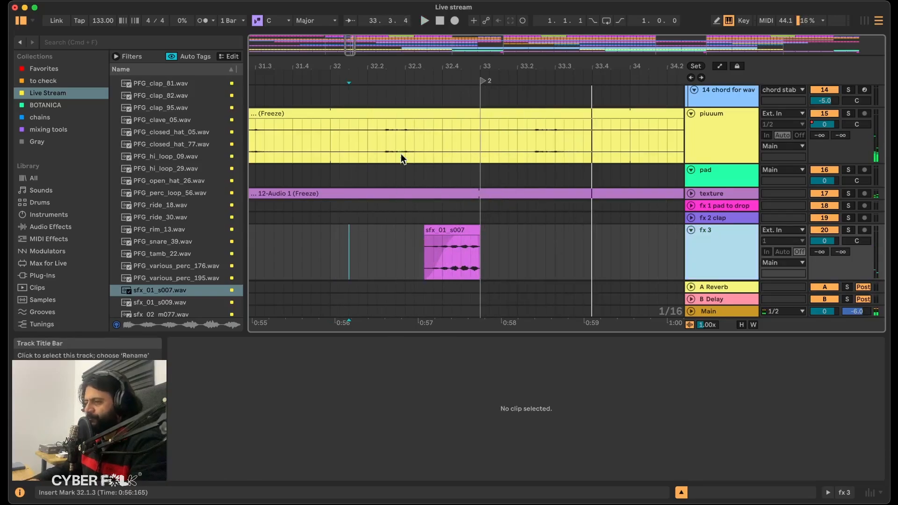
left_click(186, 45)
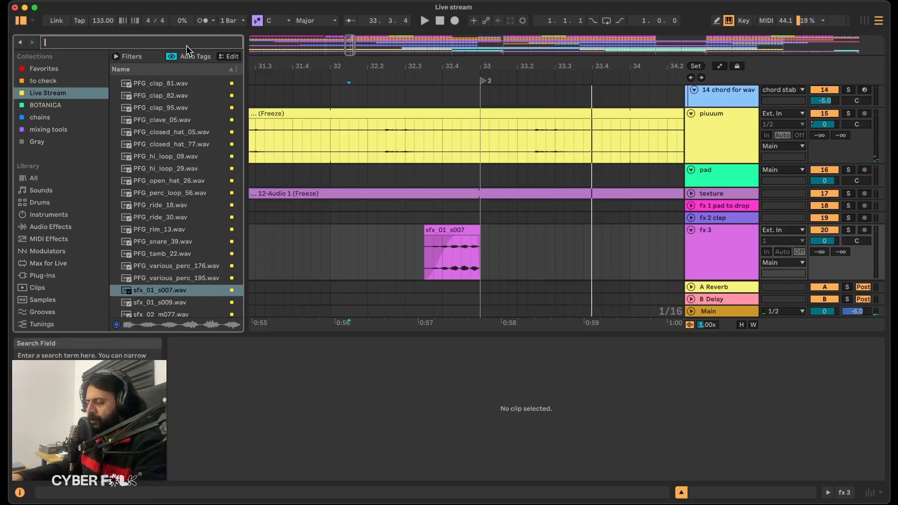
type("echo")
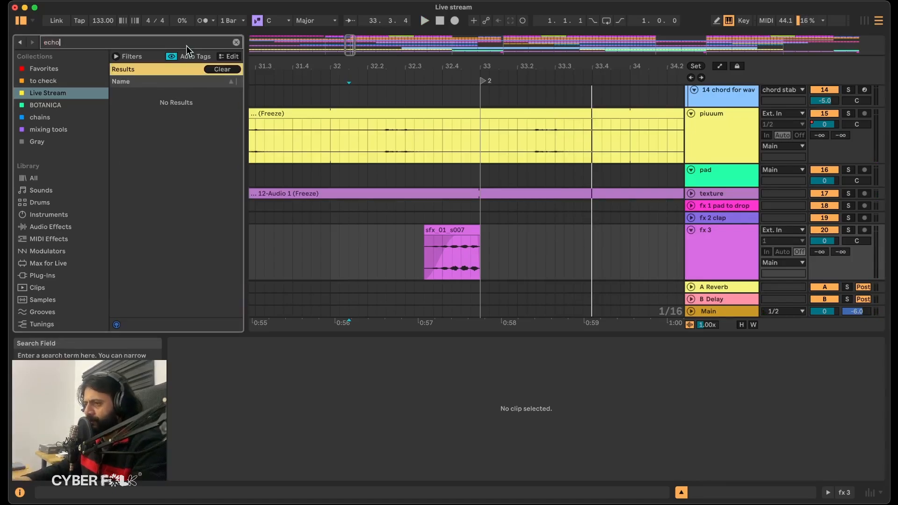
key("super+f")
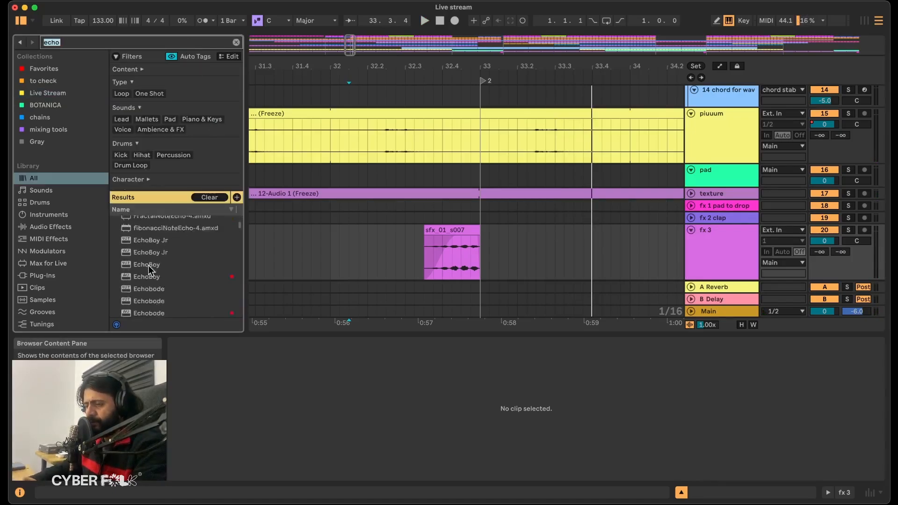
left_click(148, 263)
left_click_drag(451, 251, 450, 255)
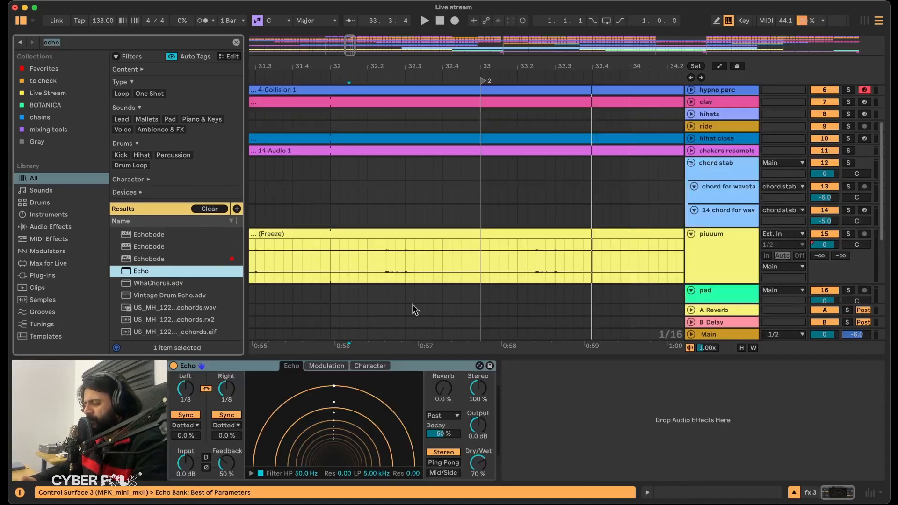
Look through Echo's modulation and character settings, then set its dry/wet to 33% and feedback to 88%.
left_click(328, 367)
left_click(379, 368)
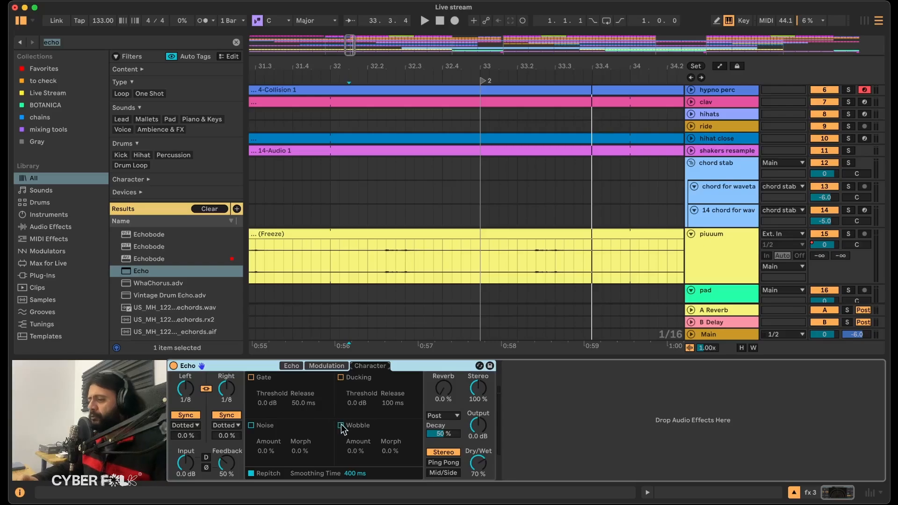
left_click(292, 367)
left_click_drag(478, 461, 478, 467)
left_click_drag(223, 466, 222, 463)
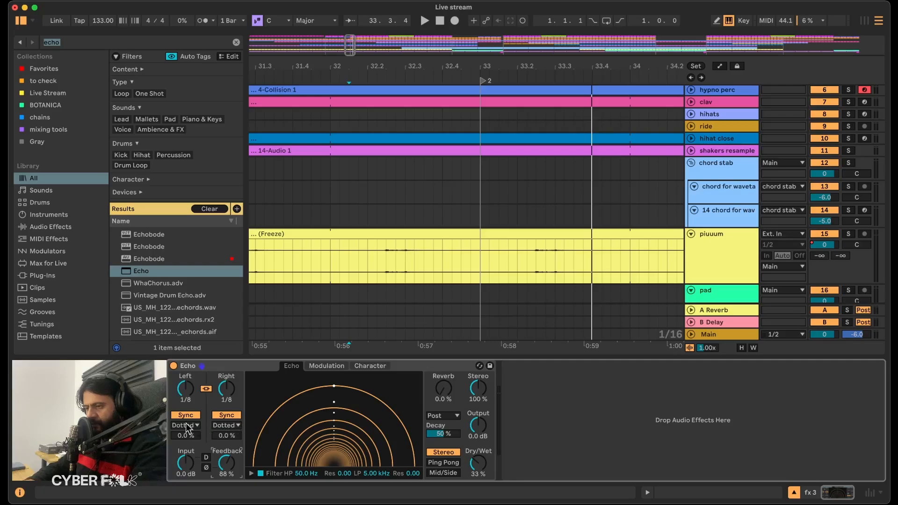
Set both Echo delay times to 3 in 16th sync mode and switch the channel mode to Ping Pong.
left_click(194, 417)
left_click(193, 415)
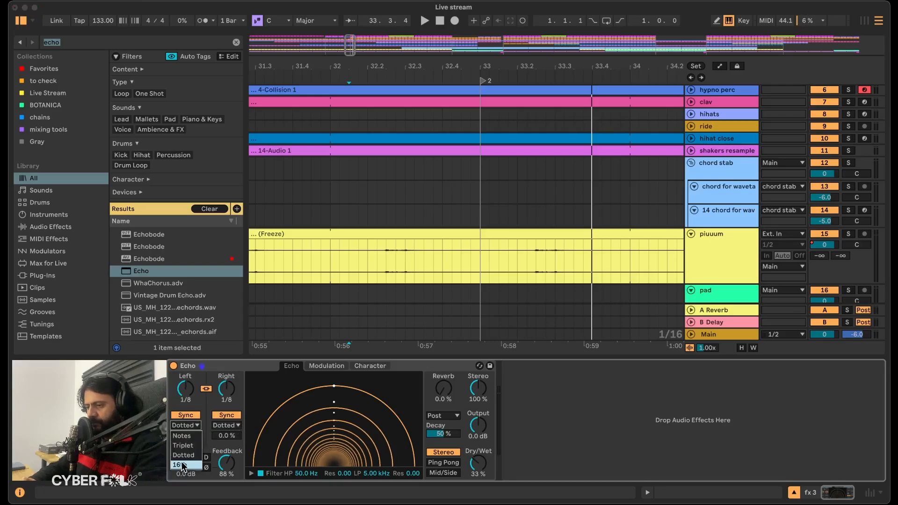
left_click(439, 462)
Solo fx 3 for playback and enable Echo's Wobble with 43% amount and 25% morph.
scroll(502, 330, "down", 5)
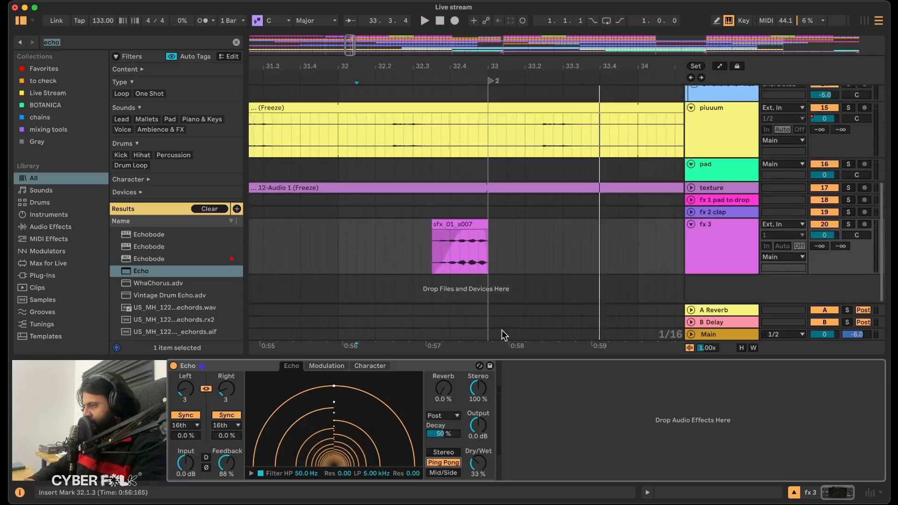
left_click(849, 225)
key("space")
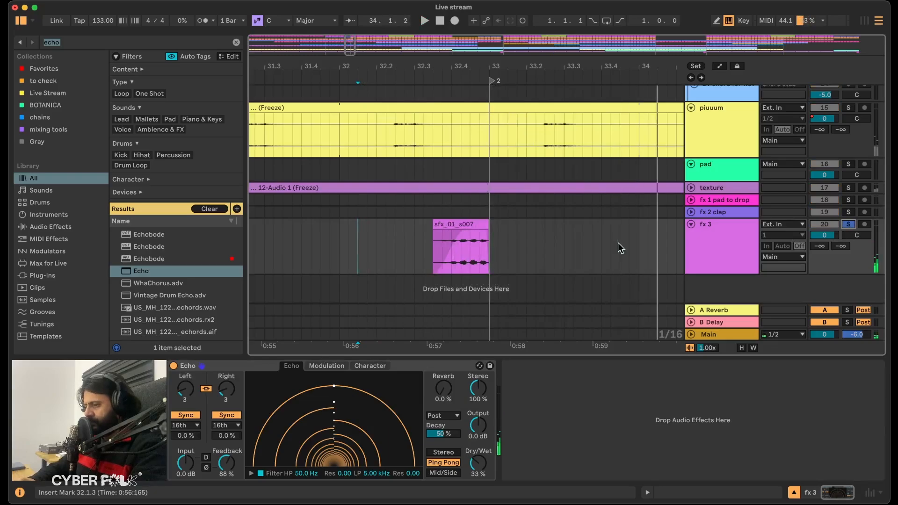
left_click(377, 367)
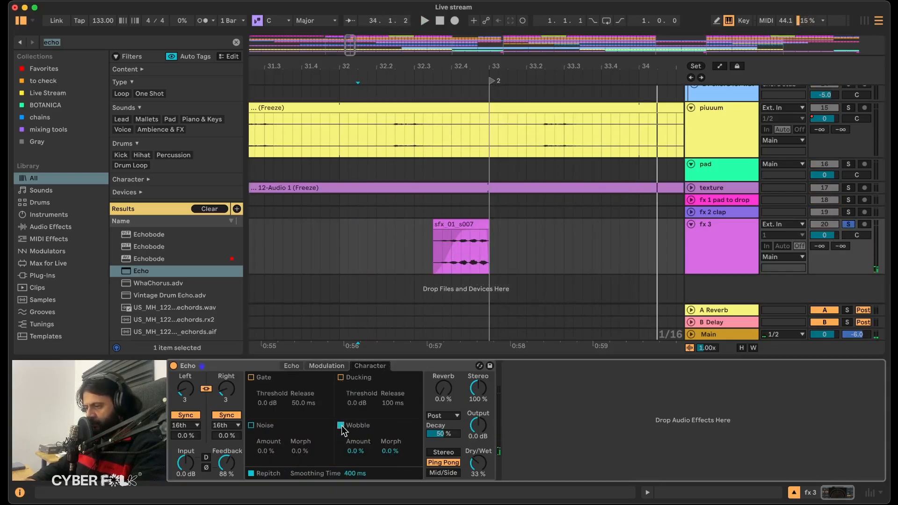
key("space")
mouse_move(356, 453)
left_mouse_down()
mouse_move(357, 406)
mouse_move(356, 458)
left_mouse_up()
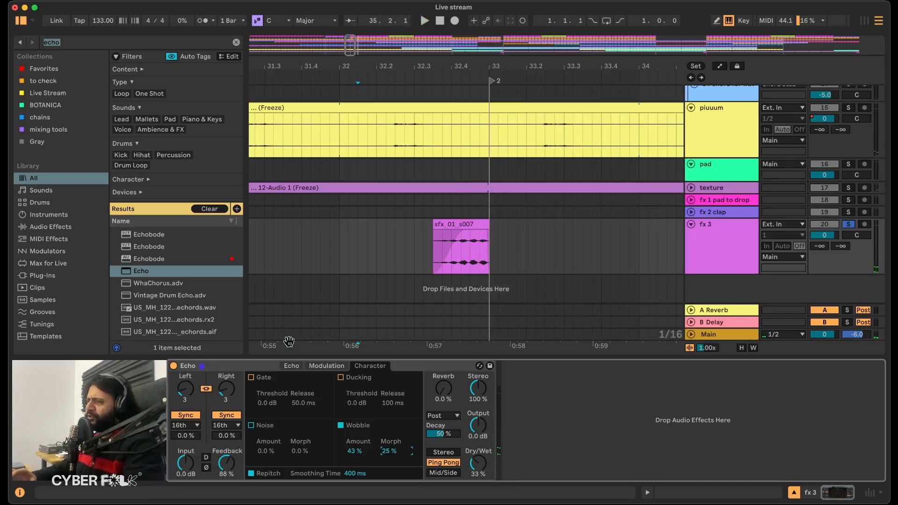
Shape Echo's filter during playback with the high-pass at 286 Hz and the low-pass at 4.41 kHz, resonance 0.10.
left_click(292, 366)
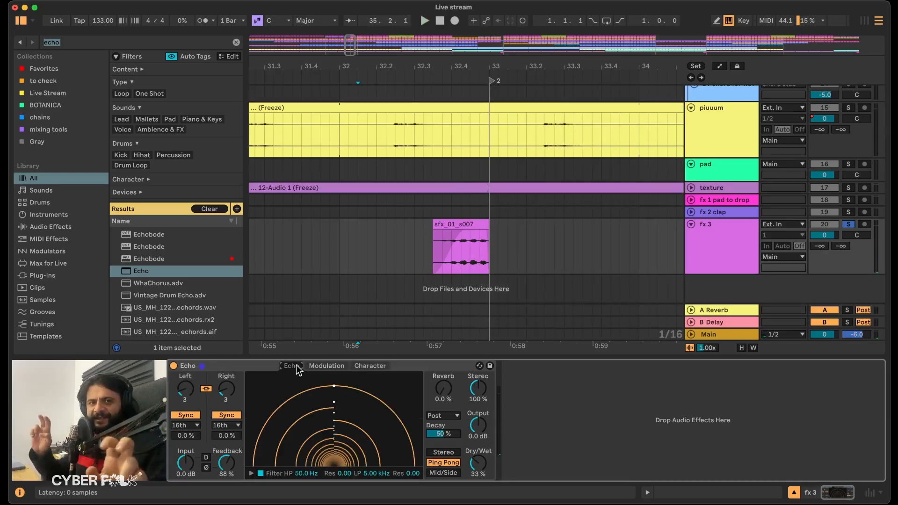
left_click_drag(272, 463, 315, 459)
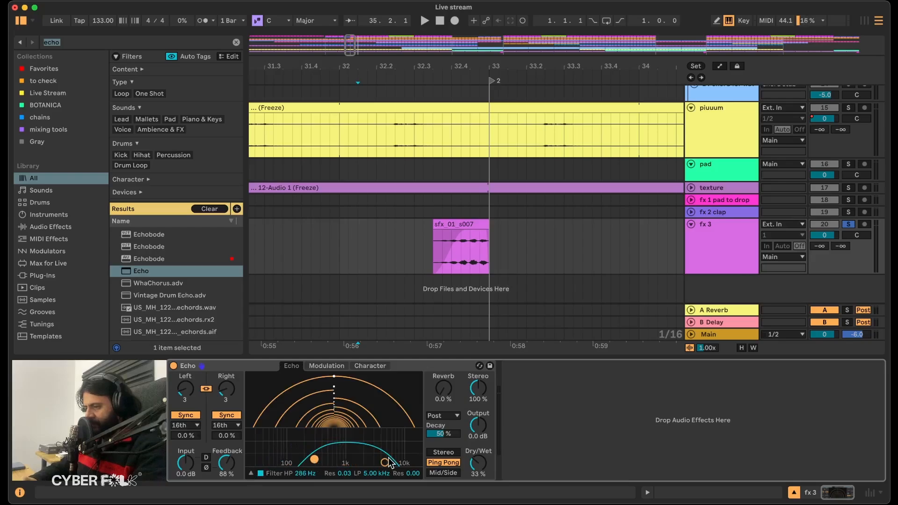
left_click_drag(394, 464, 377, 444)
key("space")
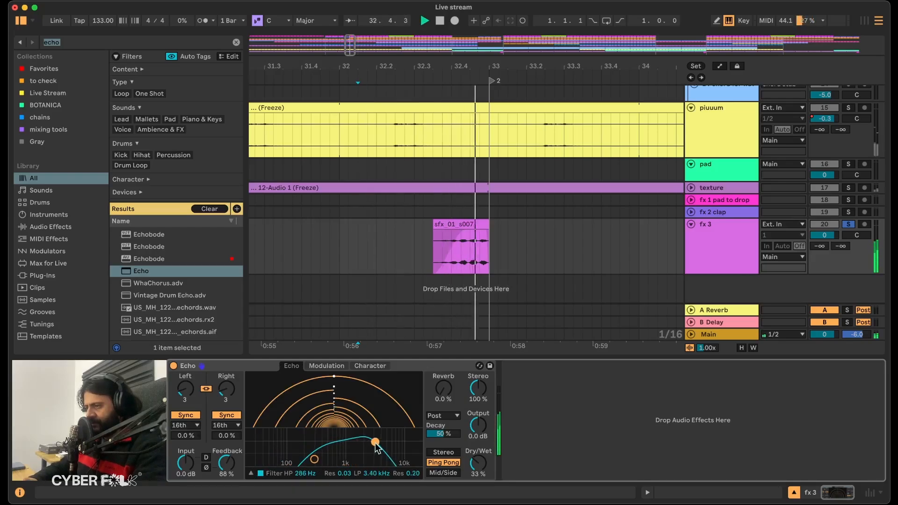
left_click_drag(377, 445, 383, 451)
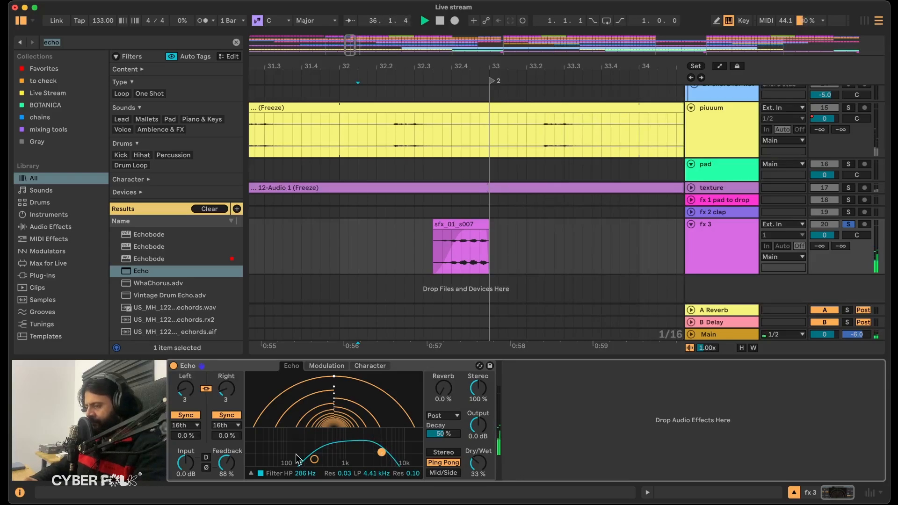
Insert EQ Eight before Echo, cutting the lows, boosting the mids and lowering the highs by 3.84 dB at 4.45 kHz.
type("eq")
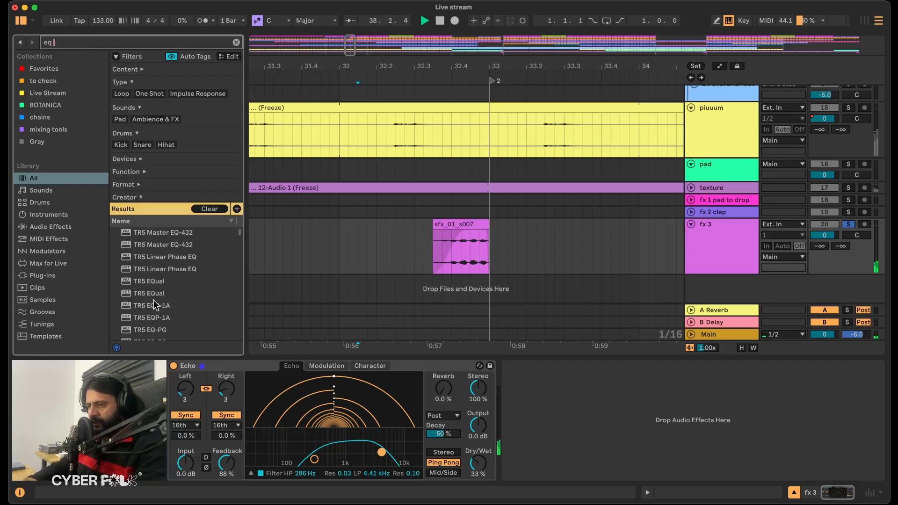
type(" eight")
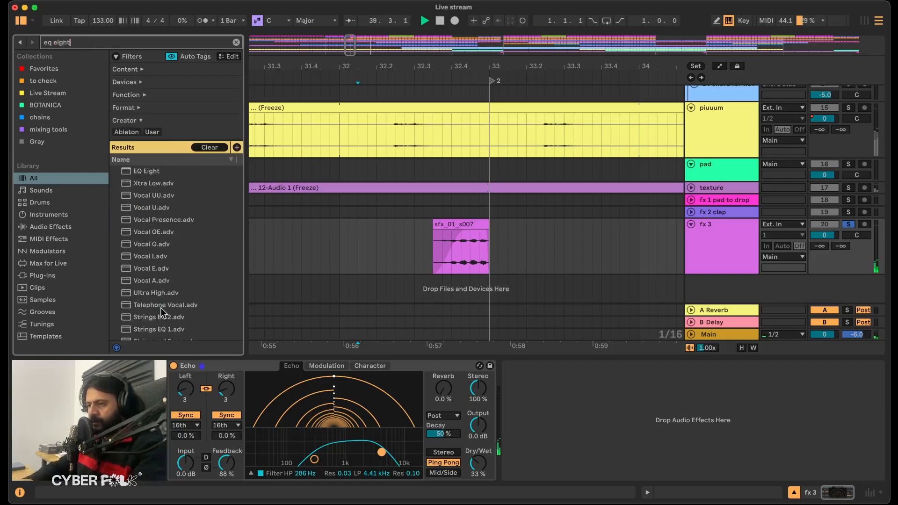
key("Return")
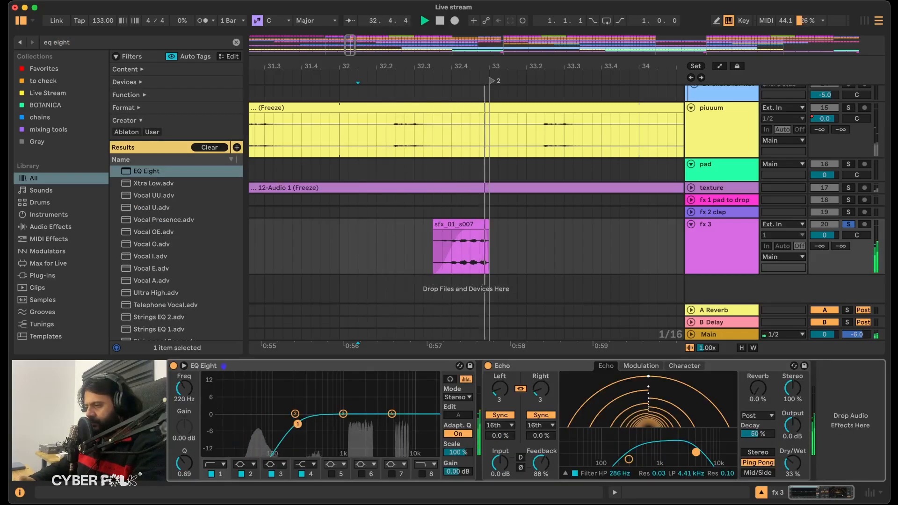
left_click_drag(347, 415, 388, 424)
Unsolo fx 3 and play the full mix from bar 31 through locator 2.
left_click(850, 225)
left_click(335, 242)
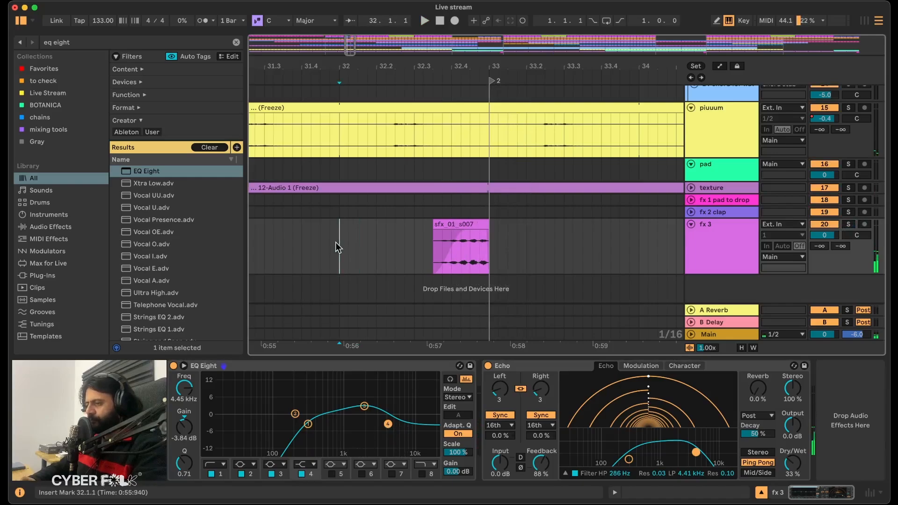
scroll(309, 170, "left", 2)
scroll(309, 170, "down", 5)
left_click(300, 232)
key("space")
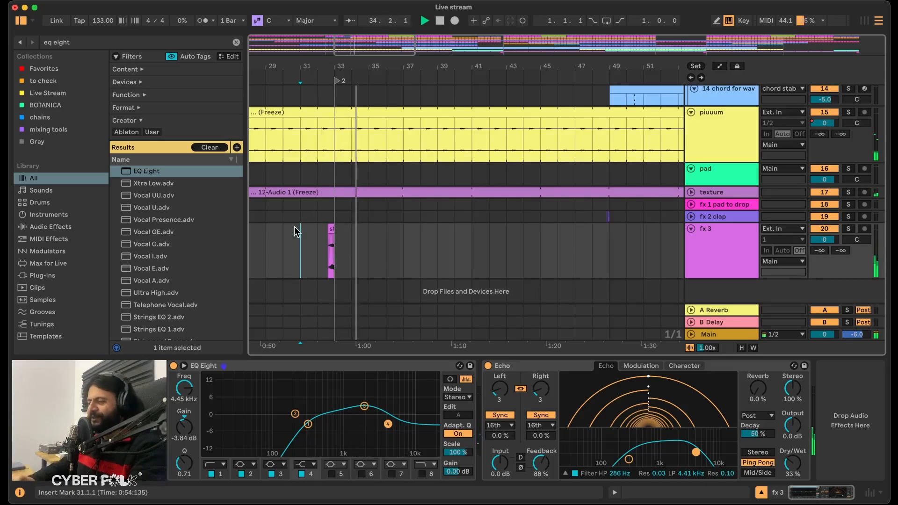
scroll(294, 229, "down", 4)
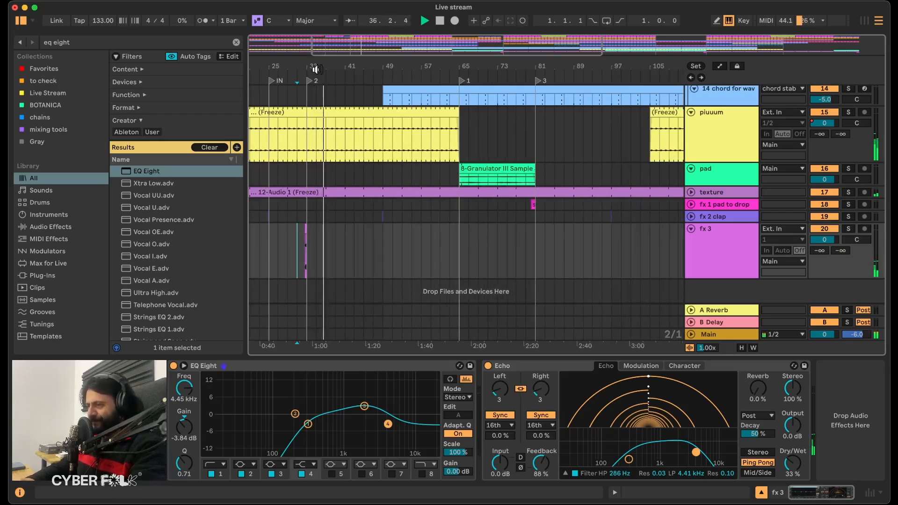
left_click_drag(309, 64, 323, 65)
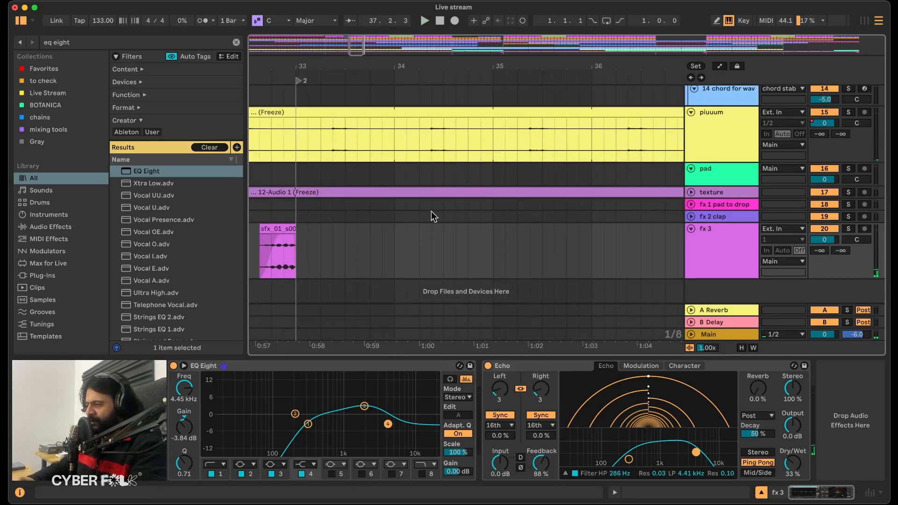
Copy bars 31 to 33 of fx 3 and paste them at bar 63 so the fill ends at locator 1.
left_click_drag(296, 203, 318, 203)
key("space")
scroll(358, 271, "down", 10)
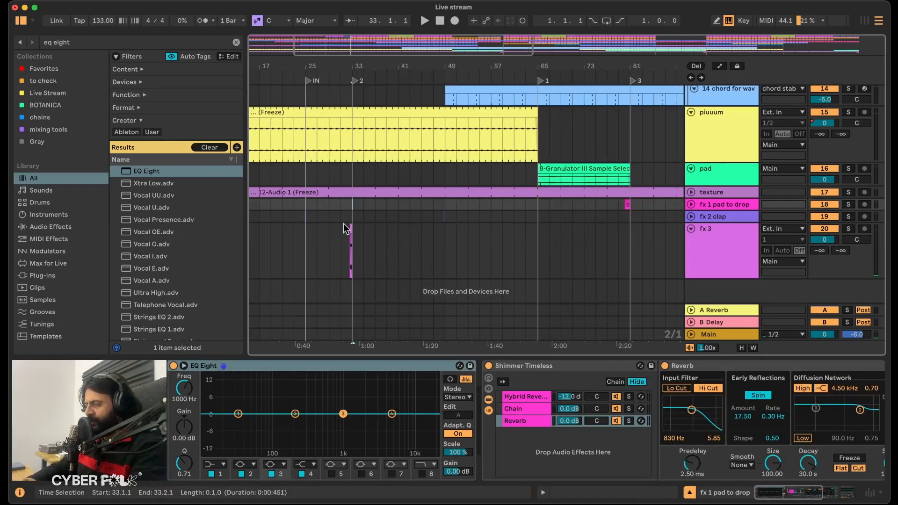
scroll(343, 225, "up", 1)
left_click_drag(345, 244, 360, 248)
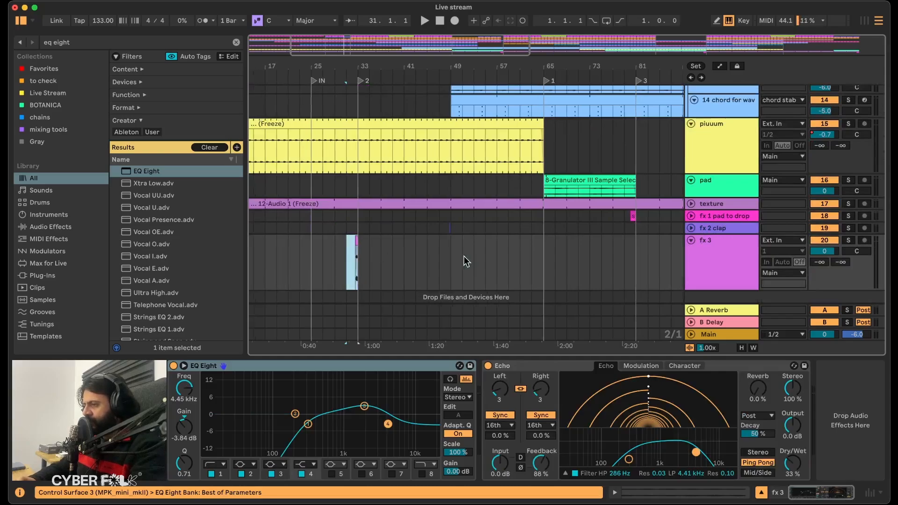
scroll(464, 257, "right", 2)
scroll(464, 256, "down", 1)
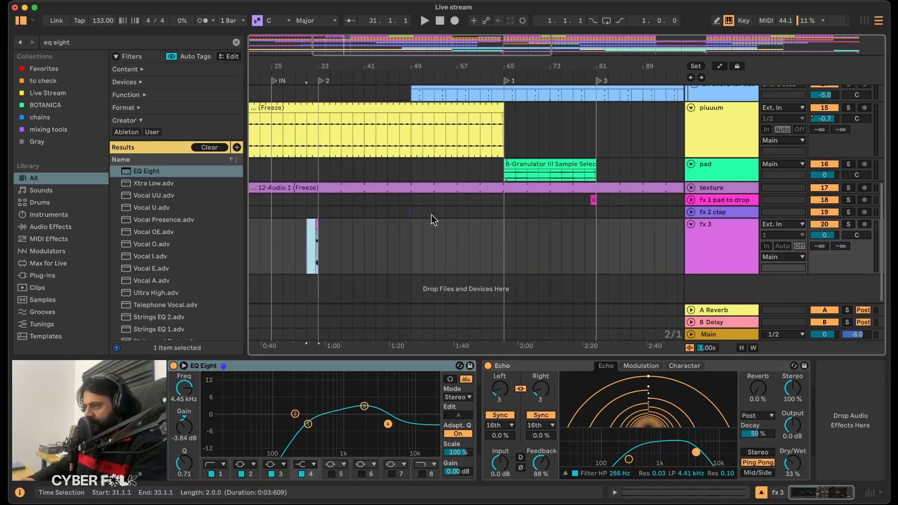
left_click(493, 237)
key("super+v")
scroll(549, 240, "right", 5)
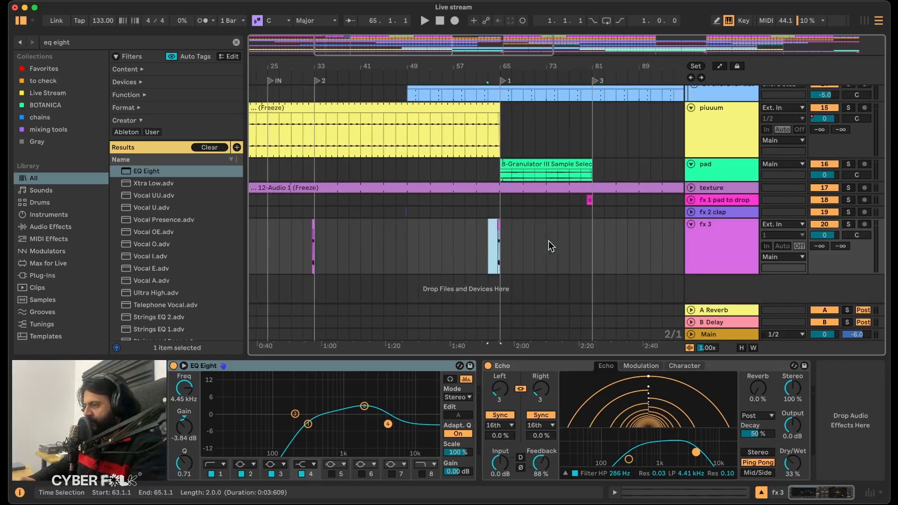
Paste the same two-bar fx 3 fill at bar 111, leading into the pad entry at bar 113.
scroll(549, 240, "right", 4)
left_click(592, 239)
key("super+v")
scroll(591, 239, "up", 8)
scroll(591, 239, "right", 3)
scroll(591, 239, "down", 8)
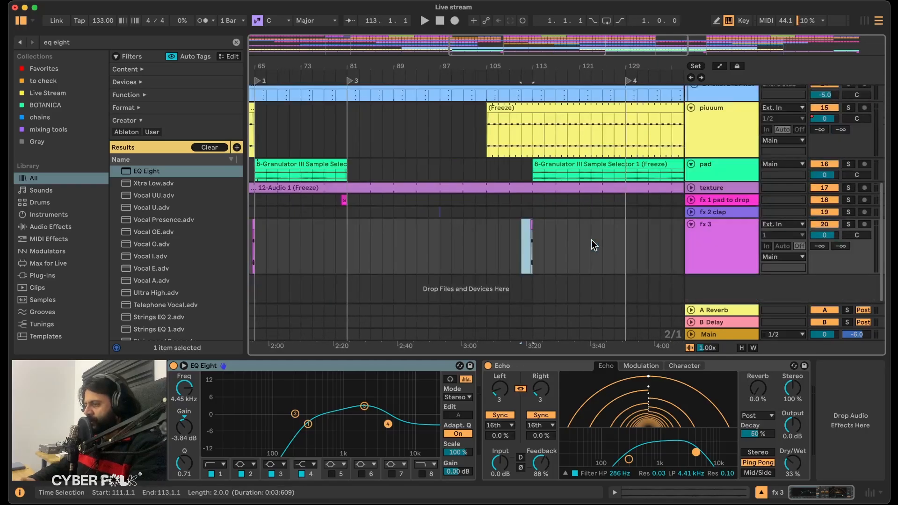
Play the full mix from bar 111 to check the fx 3 fill before bar 113.
left_click(524, 242)
scroll(524, 242, "up", 8)
key("space")
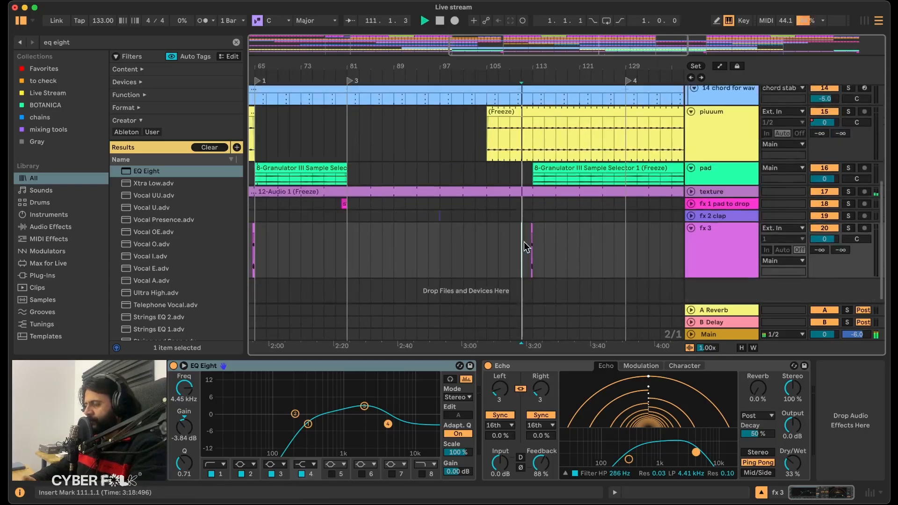
left_click_drag(537, 64, 537, 143)
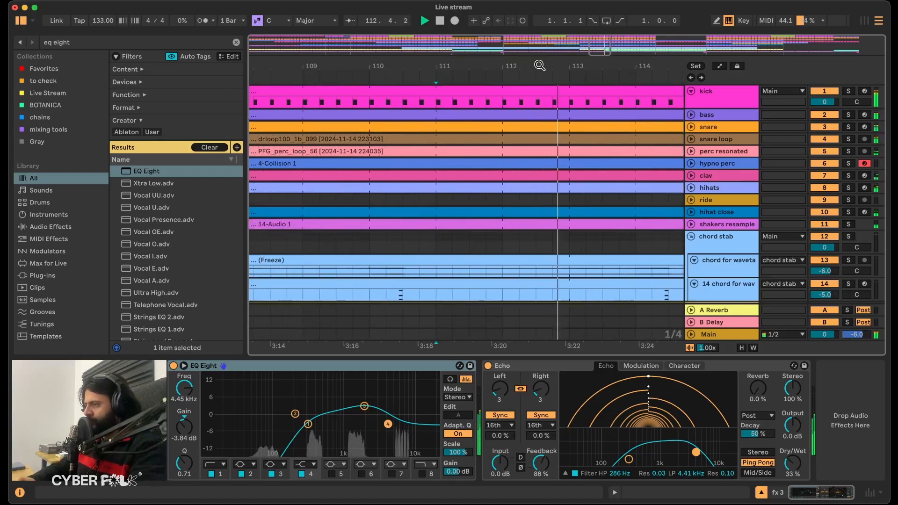
Delete the kick from 112.3 to 113.1 and replay the transition.
left_click(552, 102)
left_click(537, 100)
key("space")
left_click_drag(551, 92, 566, 87)
key("Delete")
key("space")
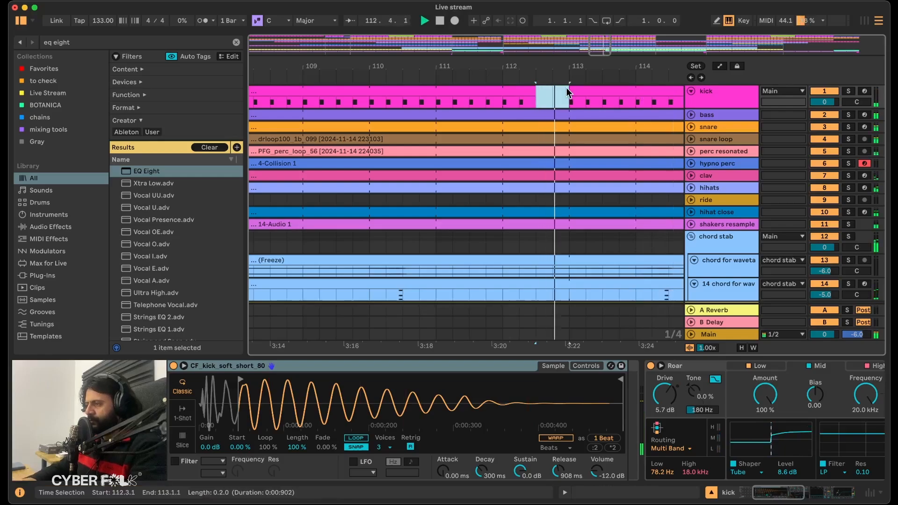
Examine the chord stab group's Audio Effect Rack, focusing on its Rough Dub Echo chain and devices.
key("w")
scroll(549, 161, "down", 5)
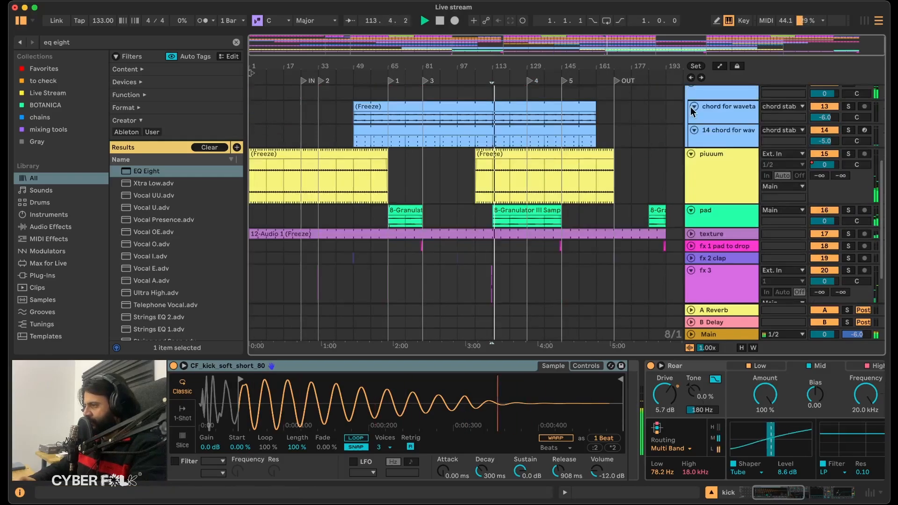
scroll(692, 108, "up", 1)
left_click(717, 127)
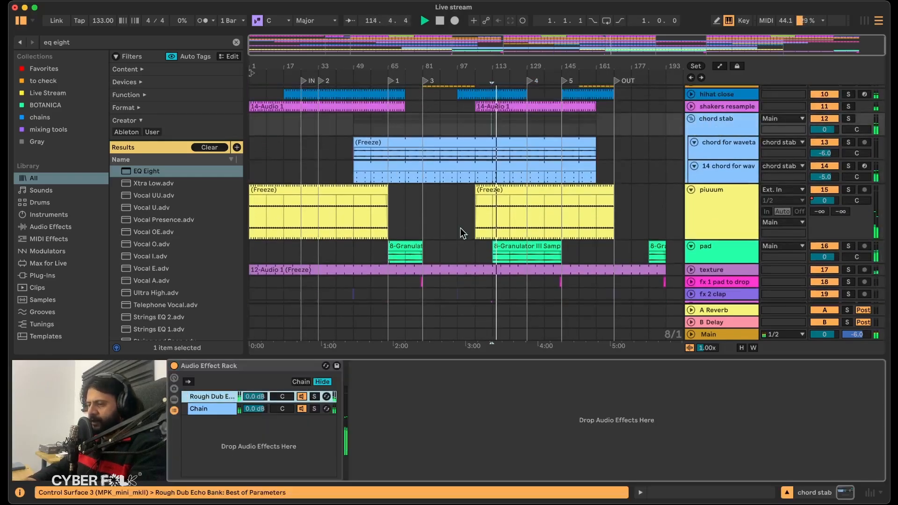
left_click(211, 397)
scroll(445, 193, "down", 1)
scroll(445, 192, "down", 3)
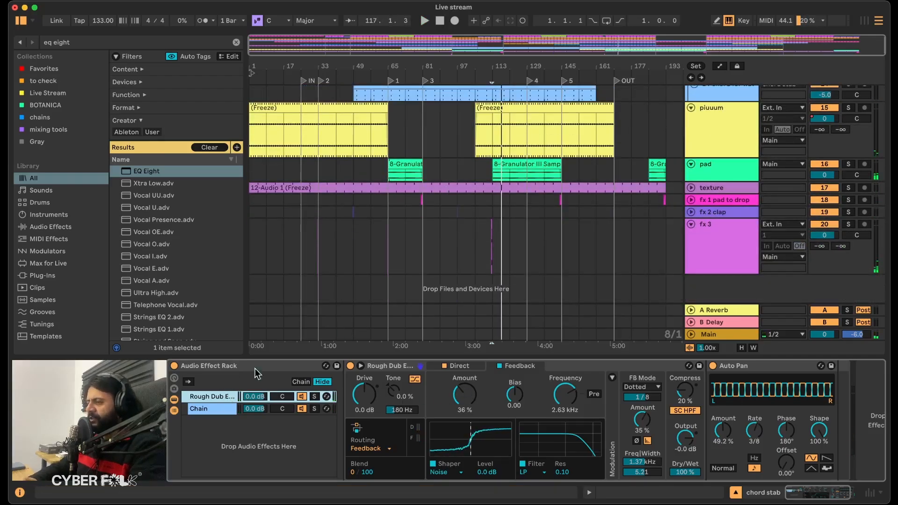
scroll(449, 240, "up", 6)
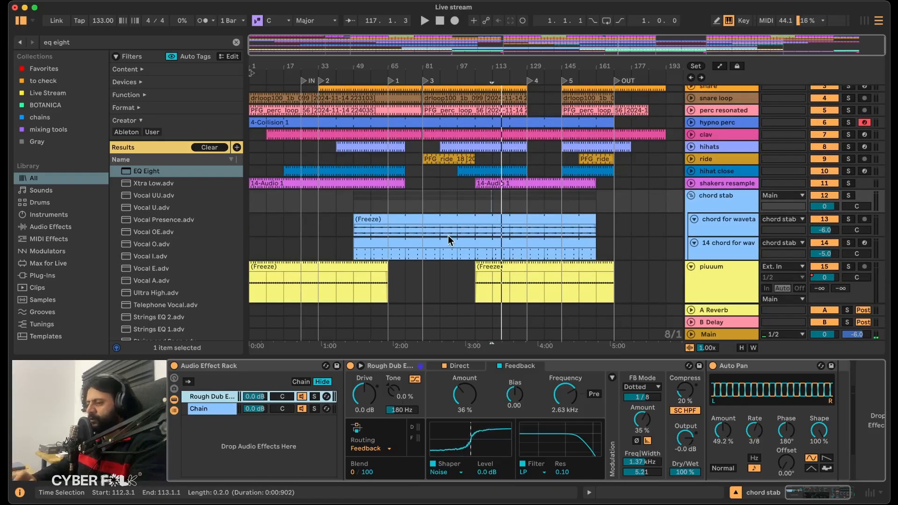
left_click(569, 363)
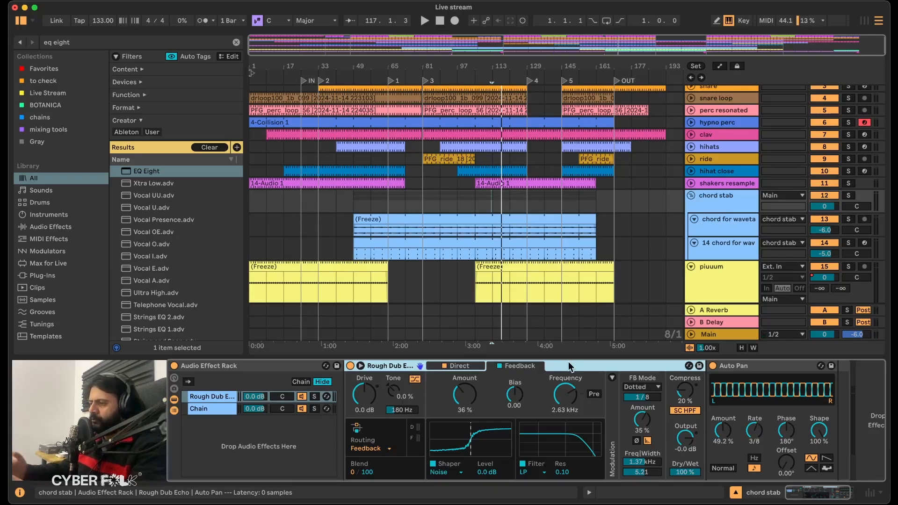
Play the arrangement from bar 105 and from bar 64 to check the fx 3 fills.
scroll(472, 248, "down", 5)
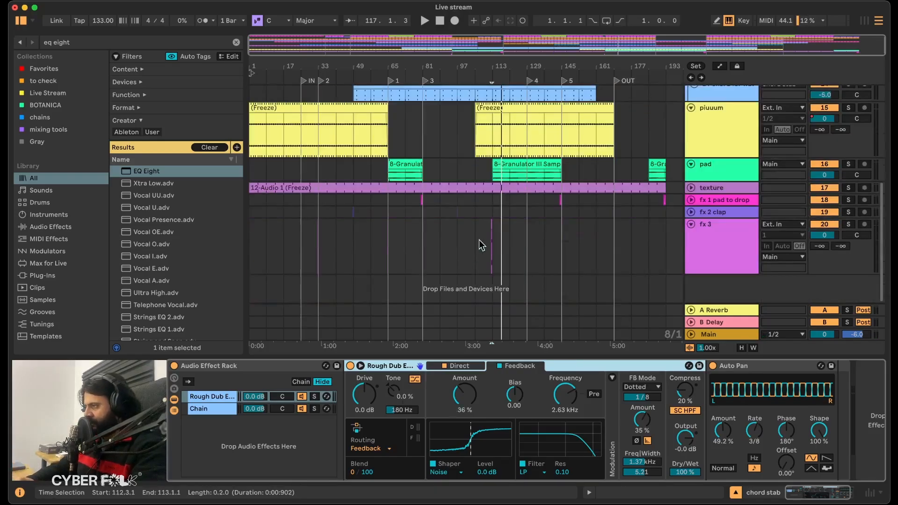
left_click(479, 240)
key("space")
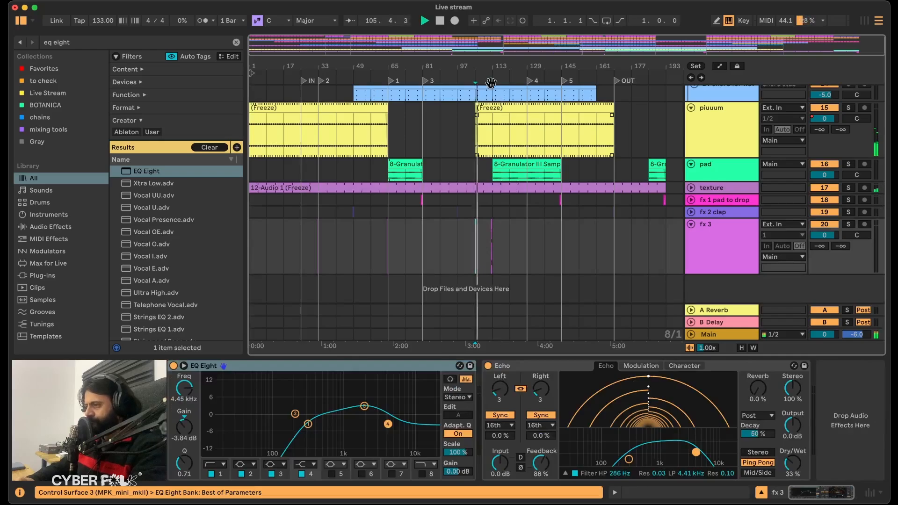
scroll(448, 230, "up", 5)
scroll(448, 231, "left", 8)
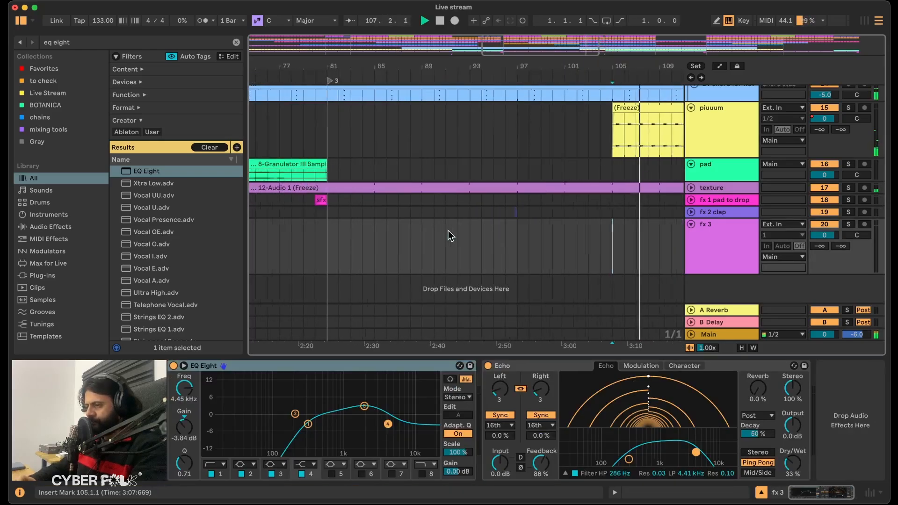
left_click(483, 233)
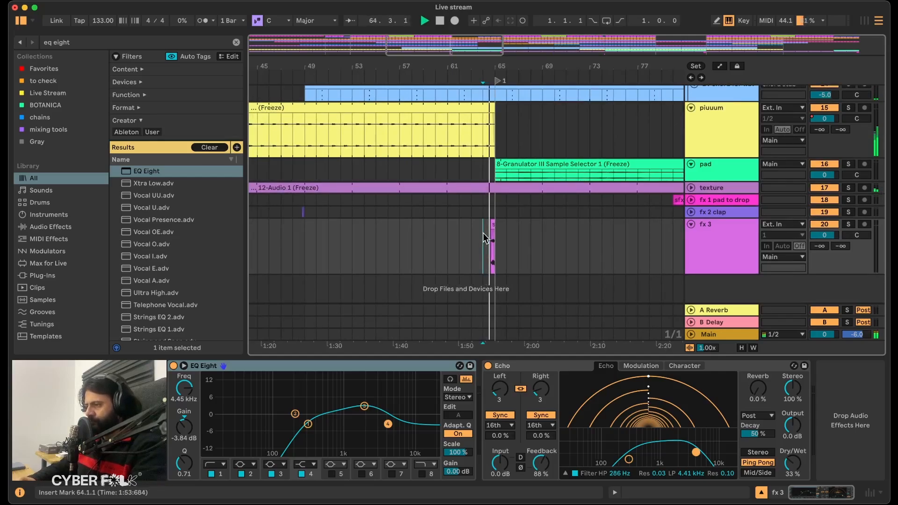
scroll(484, 233, "down", 2)
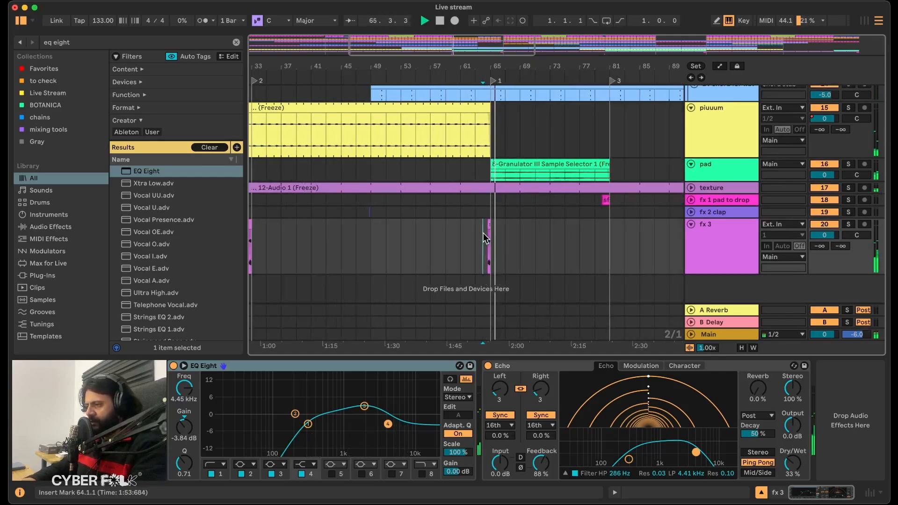
scroll(484, 233, "left", 5)
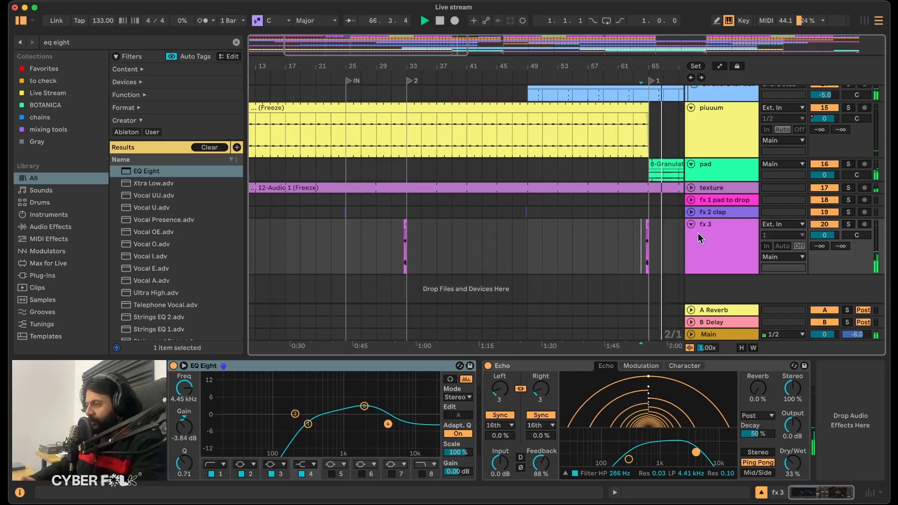
Collapse the fx 3 track, insert a new audio track below it and stop playback.
left_click(691, 223)
right_click(714, 225)
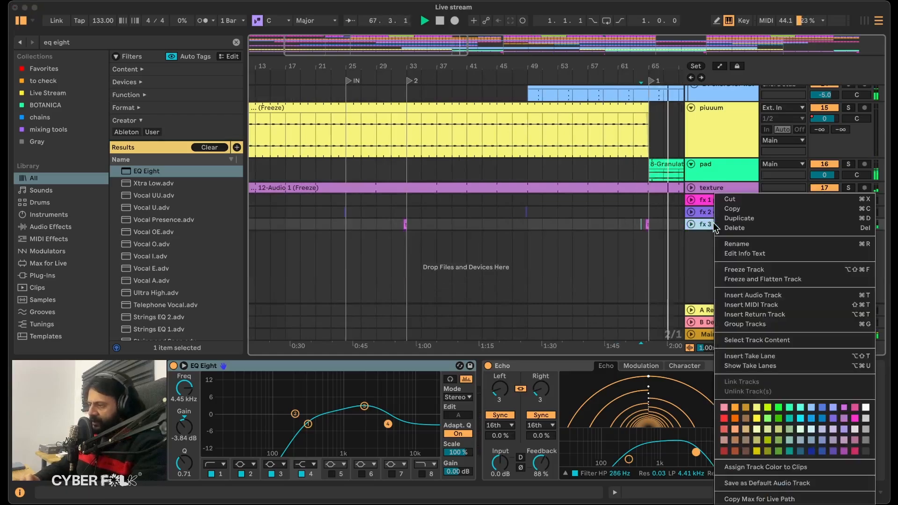
left_click(741, 297)
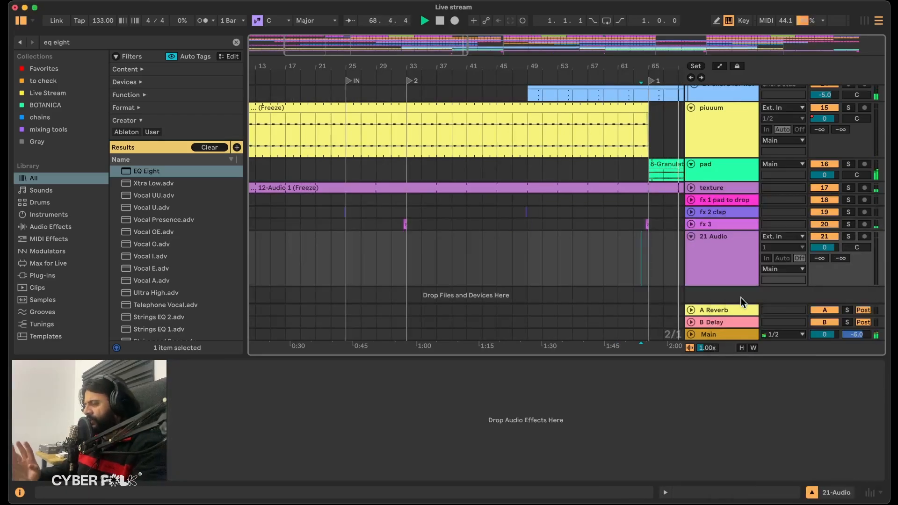
key("space")
Review the arrangement in eight-bar blocks, highlighting bars 1 to 9 and 17 to 25 across the fx tracks.
scroll(501, 258, "down", 3)
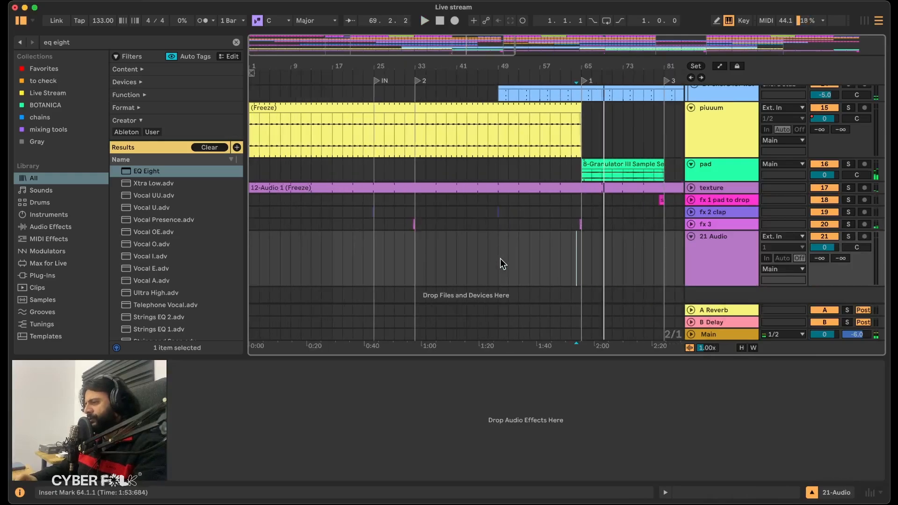
scroll(493, 257, "up", 3)
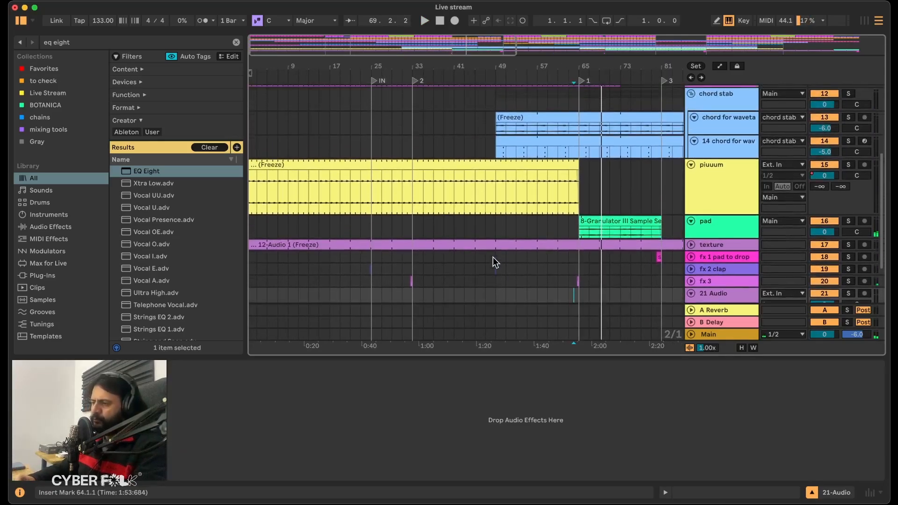
scroll(493, 257, "up", 5)
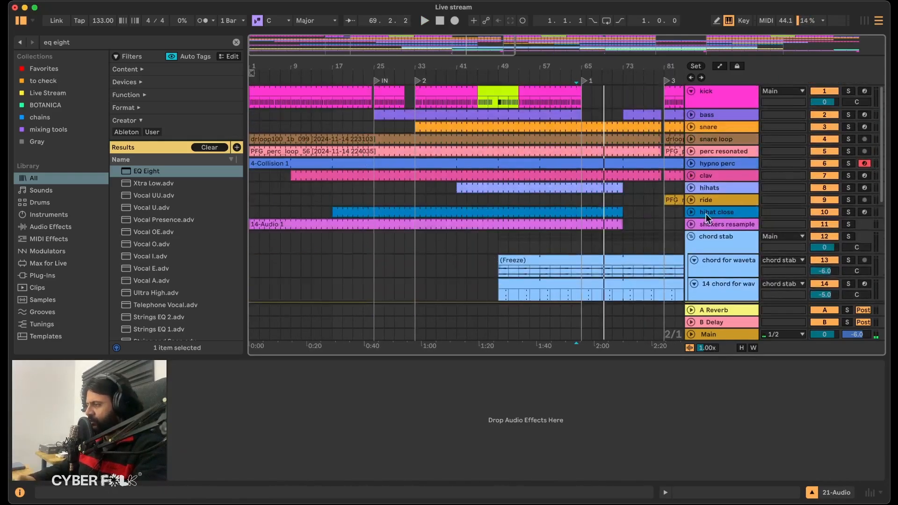
scroll(535, 213, "down", 10)
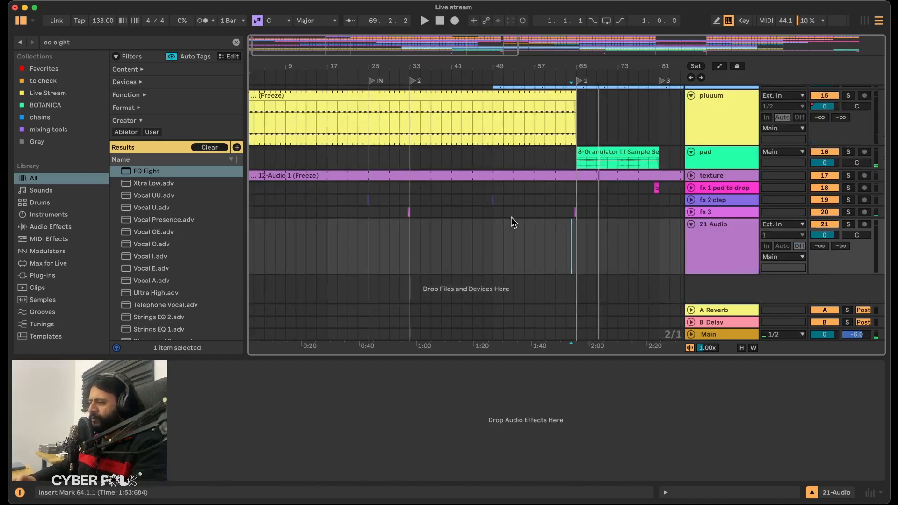
left_click(326, 235)
left_click_drag(326, 235, 220, 190)
scroll(344, 235, "left", 1)
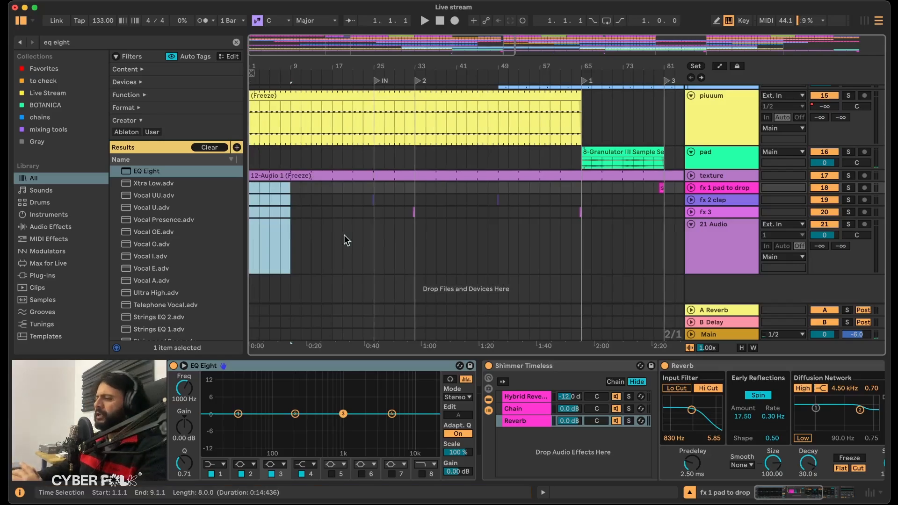
left_click_drag(291, 186, 377, 188)
left_click(366, 230)
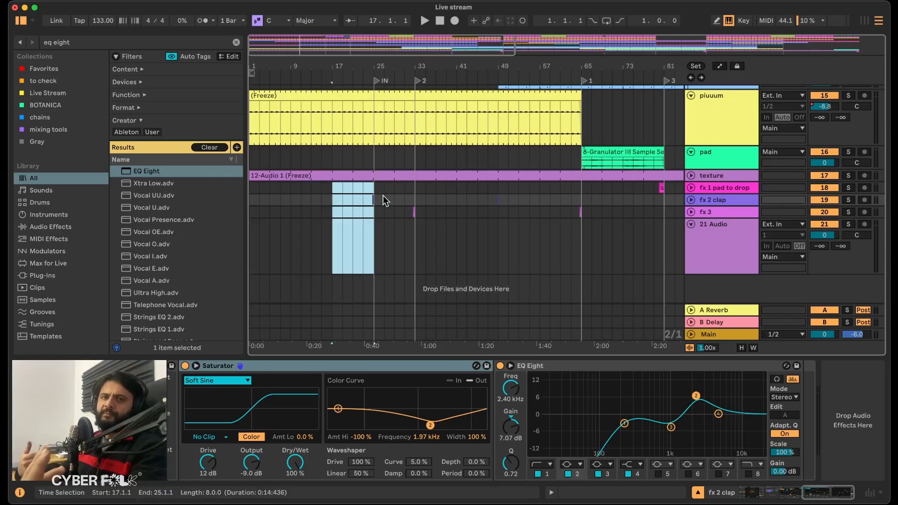
Place sfx_02_m077.wav from the Live Stream collection at bar 33 on the new audio track and open its clip settings.
left_click_drag(415, 67, 414, 73)
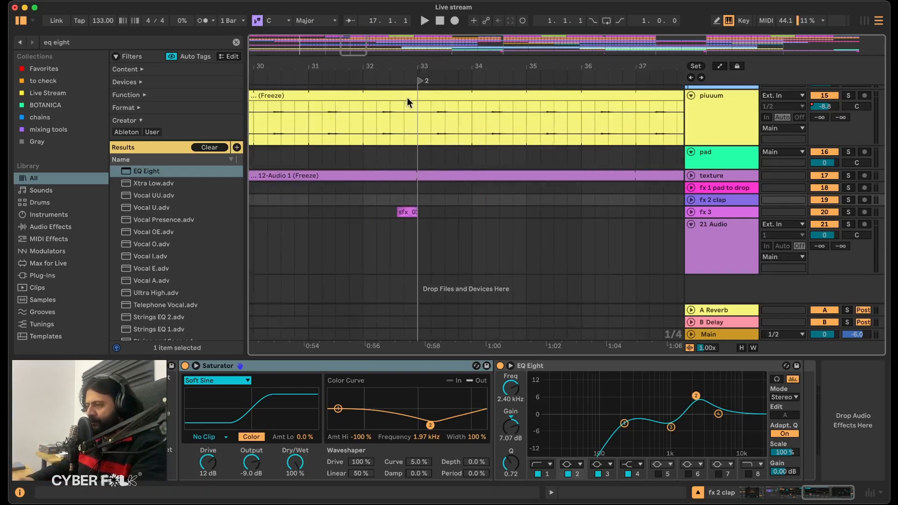
scroll(64, 218, "down", 4)
scroll(64, 216, "up", 4)
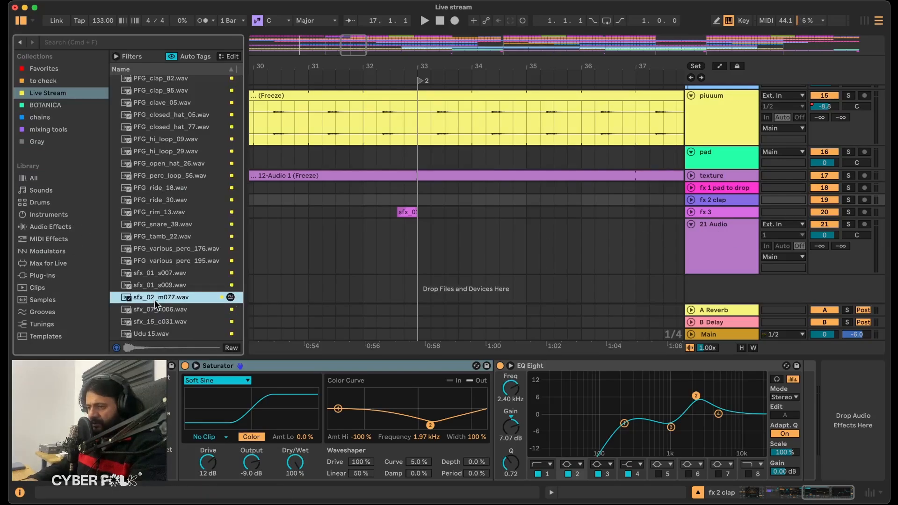
left_click_drag(156, 301, 433, 226)
double_click(434, 225)
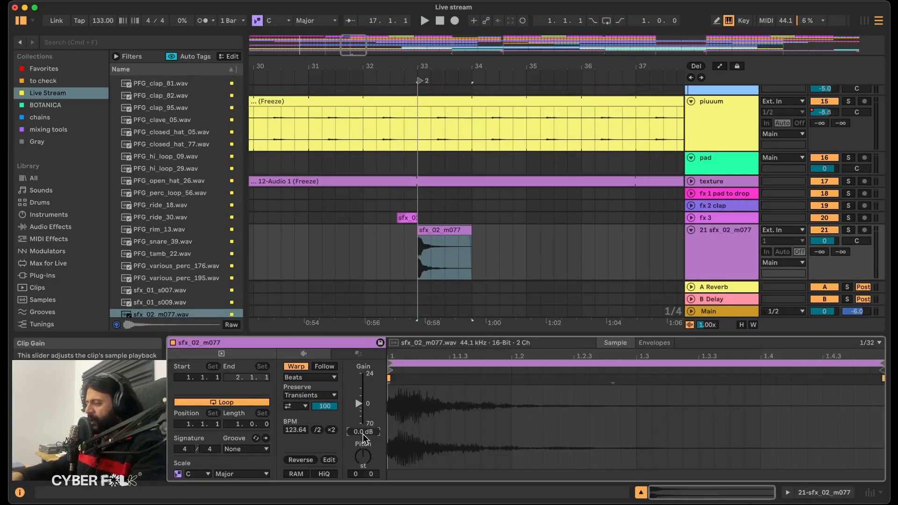
Lower the sfx_02_m077 clip's gain to -12.0 dB and set its warp mode to Texture.
left_click_drag(363, 434, 349, 426)
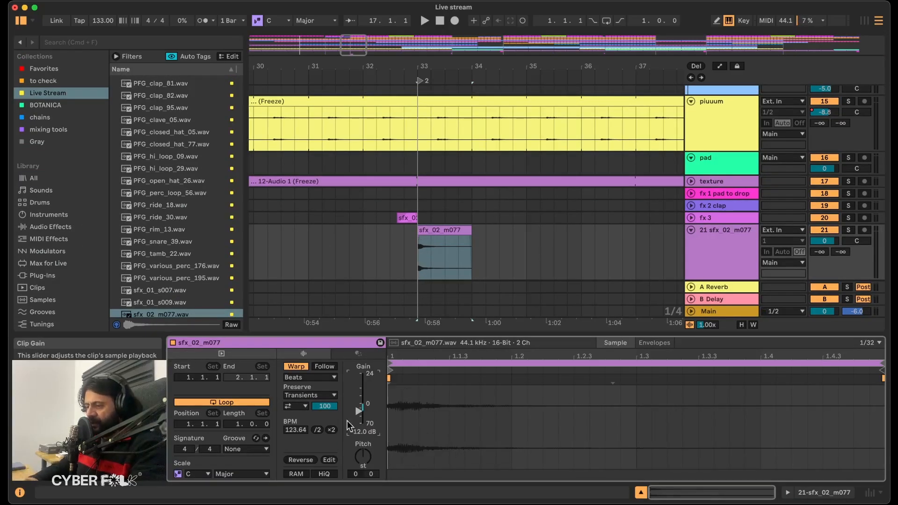
left_click(309, 378)
left_click(312, 408)
Solo the sfx_02_m077 track for playback, transpose the clip +48 semitones, and set Grain Size to 2.00 and Flux to 77.34.
left_click(849, 230)
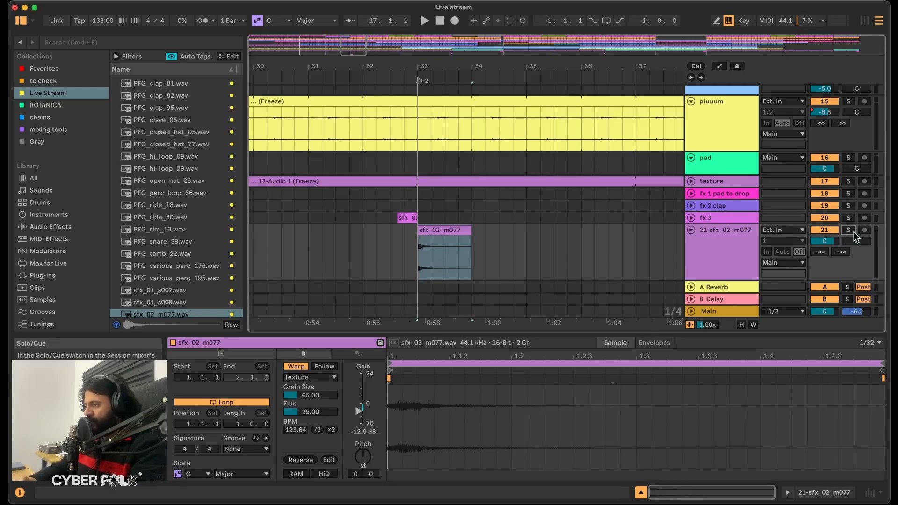
key("space")
left_click_drag(358, 457, 358, 421)
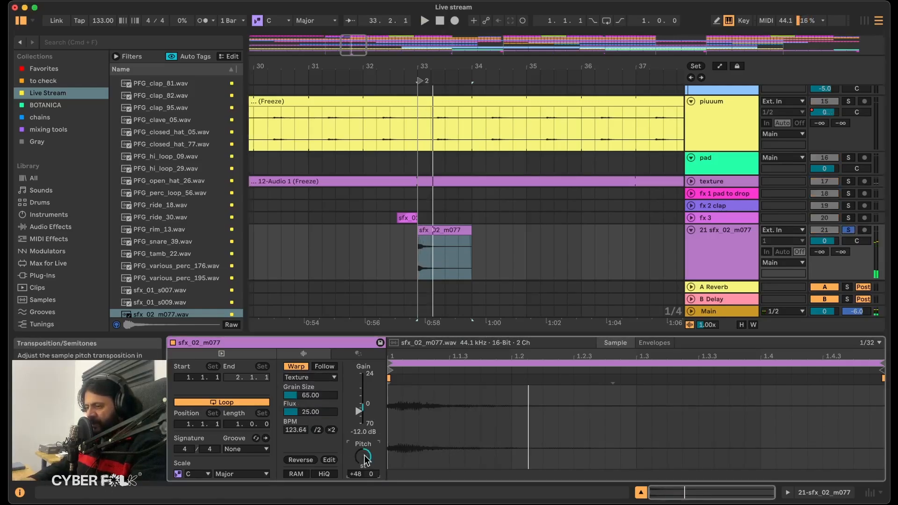
left_click_drag(303, 395, 303, 435)
left_click_drag(303, 412, 303, 386)
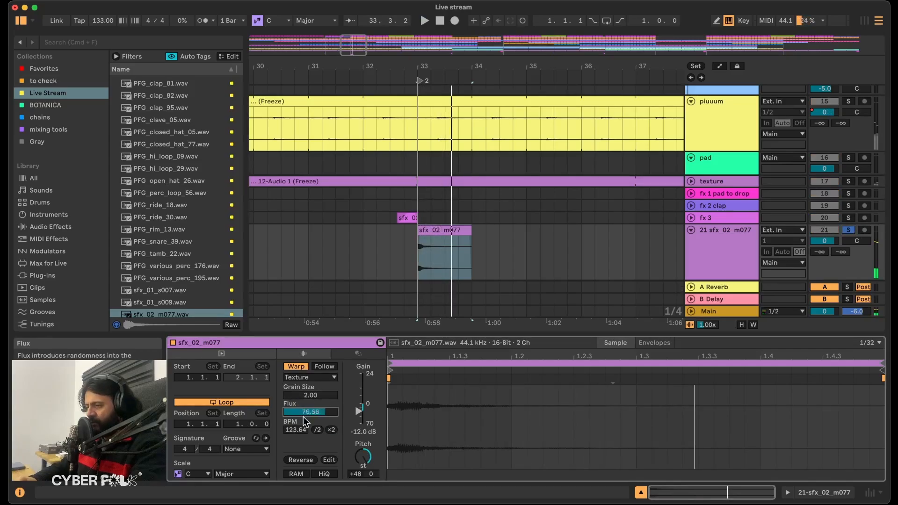
Set the sfx_02_m077 clip's Grain Size to 179.40 and replay it.
left_click(300, 397)
key("space")
left_click_drag(299, 396, 299, 357)
key("space")
key("space")
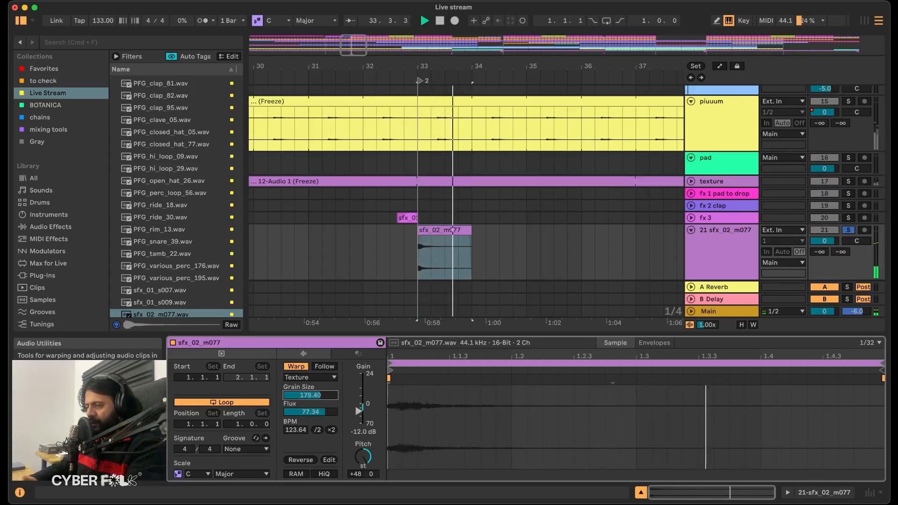
Set the sfx_02_m077 clip's Grain Size to 122.30 and replay it.
key("space")
key("space")
left_click_drag(300, 396, 300, 409)
key("space")
key("space")
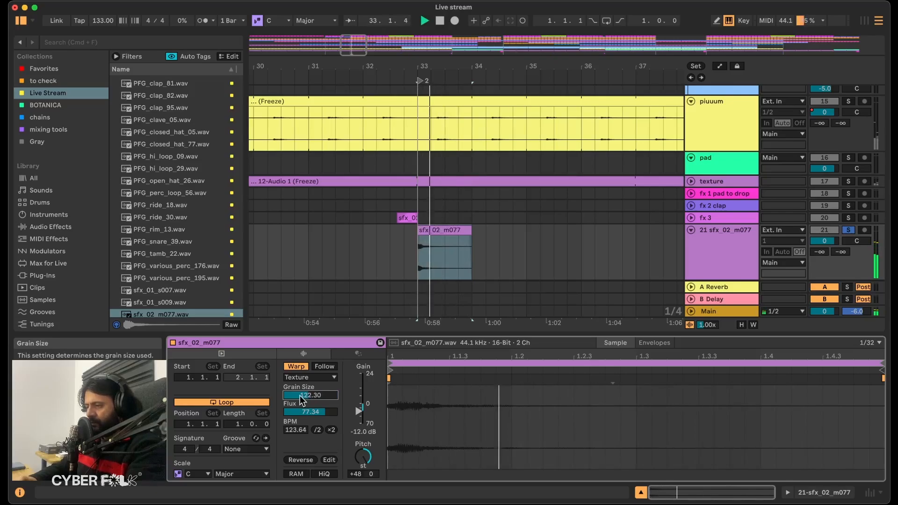
Stretch the sfx_02_m077 sample by moving the warp marker near 1.3 to about 1.4.4, and play it.
key("space")
left_click_drag(613, 379, 856, 382)
key("space")
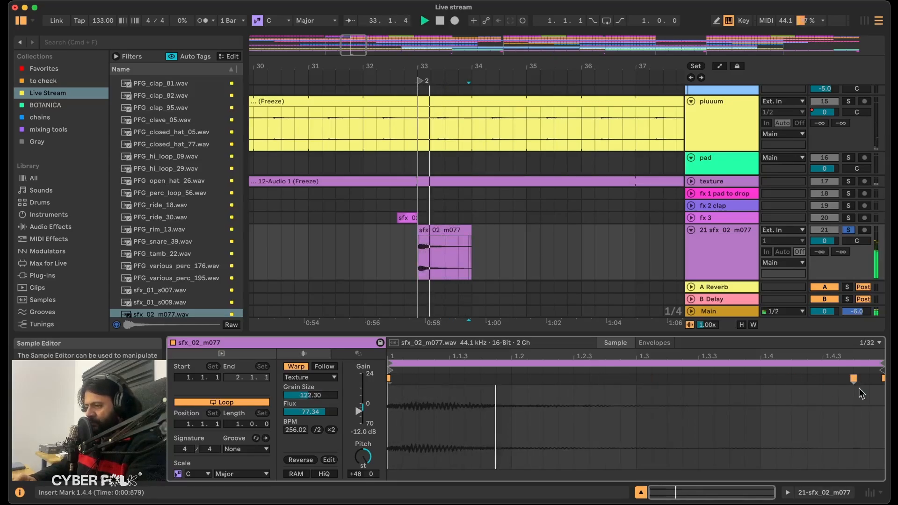
key("space")
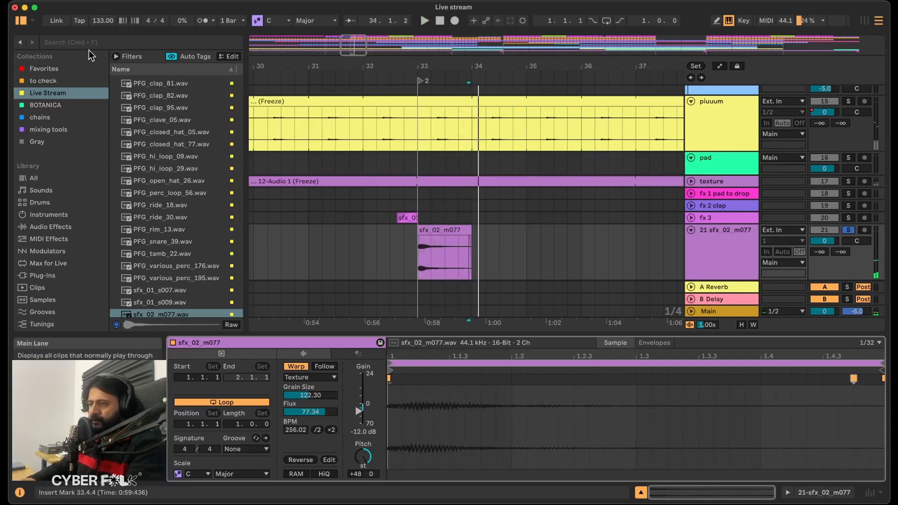
Search the library for "hybrid", load Hybrid Reverb on the sfx_02_m077 track, and play the clip.
left_click(68, 43)
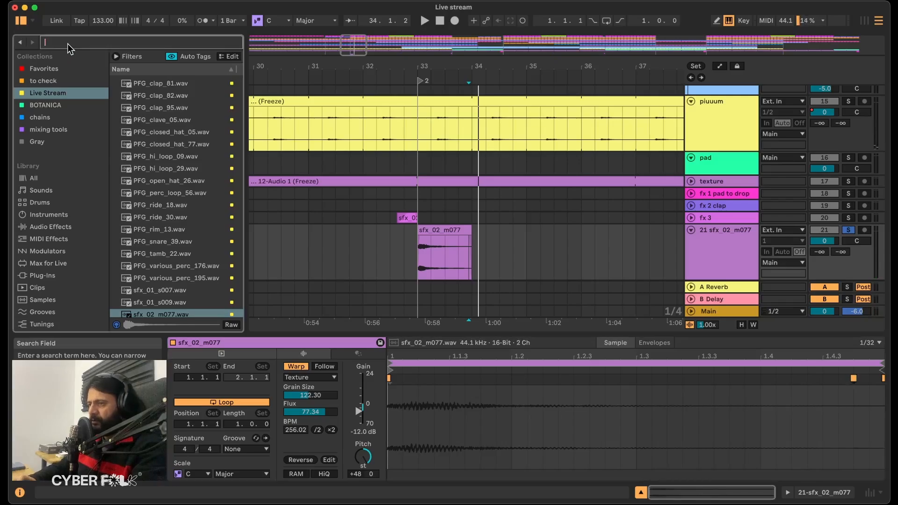
type("hybrid")
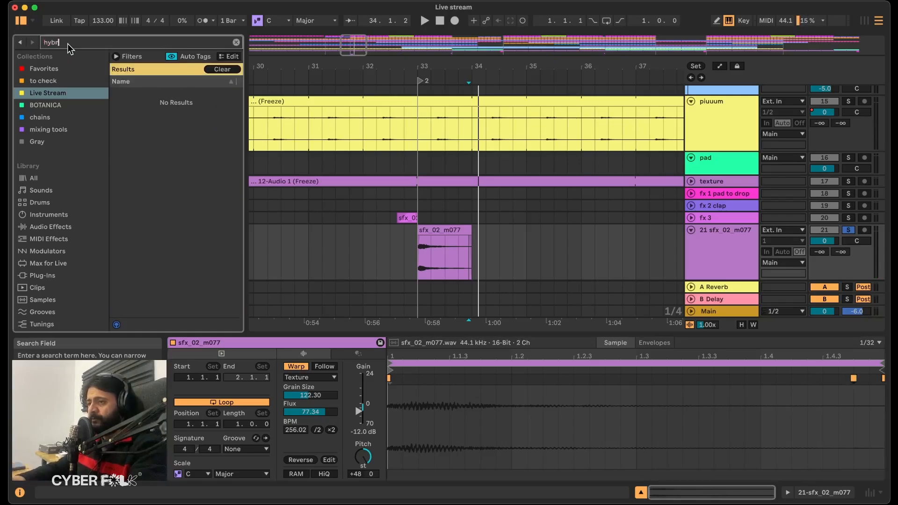
key("Down")
key("Return")
key("space")
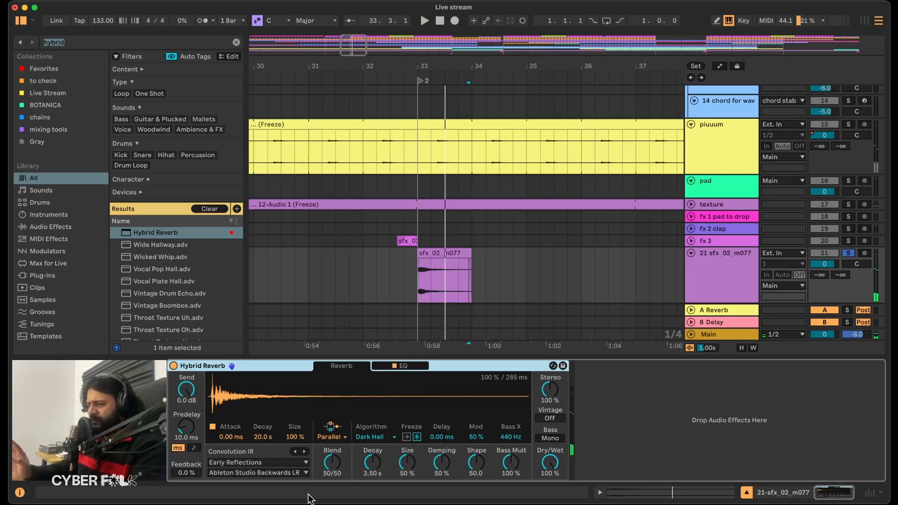
Set the Hybrid Reverb's Decay to 19.1 s, its routing to Algorithm and its algorithm to Prism, and listen.
left_click_drag(374, 463, 374, 421)
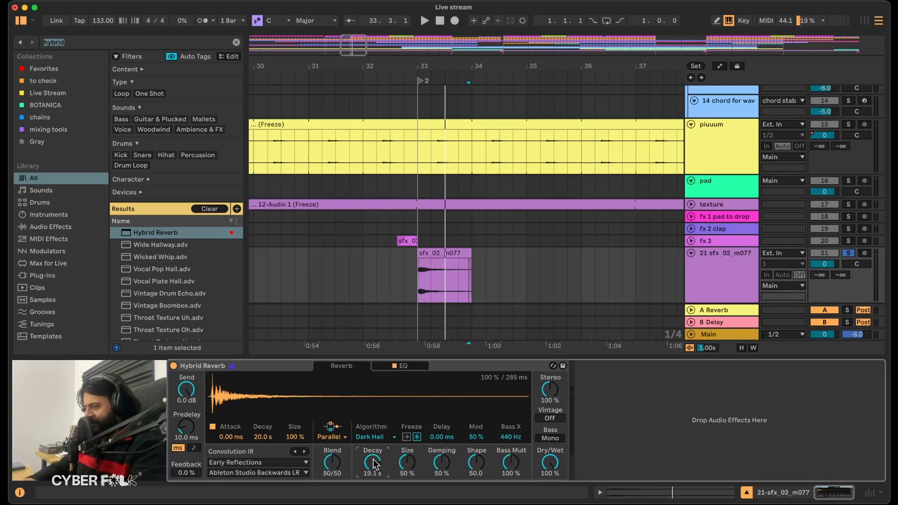
left_click(335, 437)
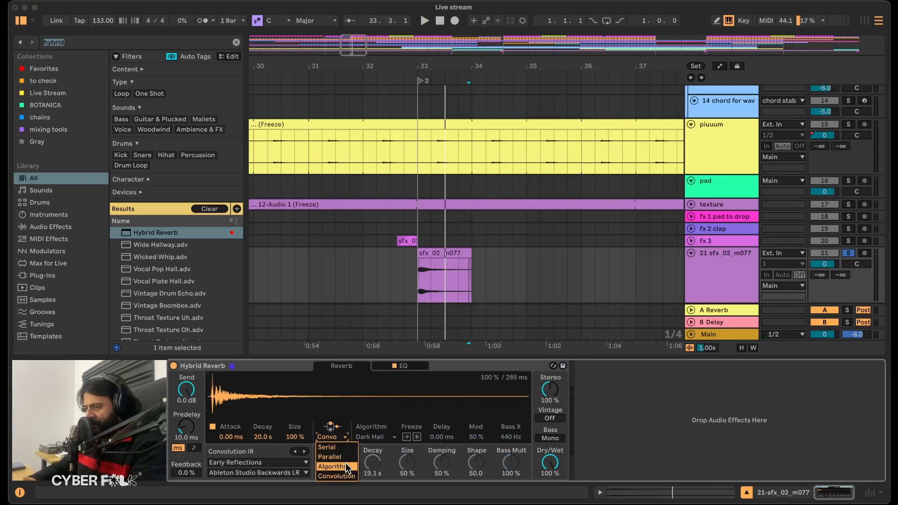
left_click(333, 466)
left_click(378, 438)
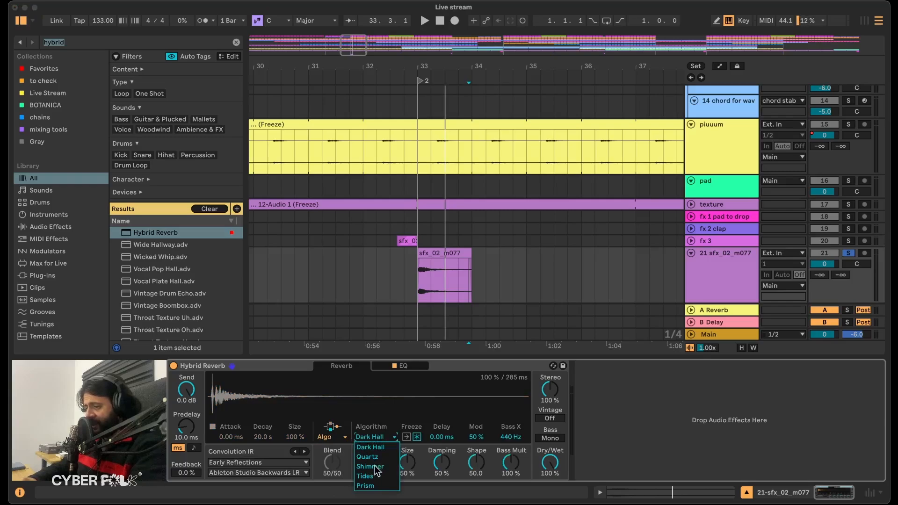
left_click(372, 476)
left_click(377, 437)
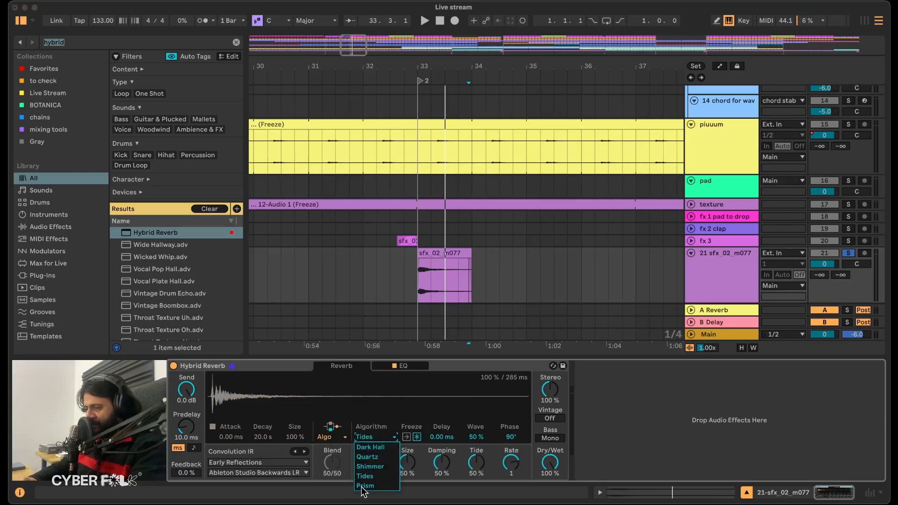
left_click(366, 485)
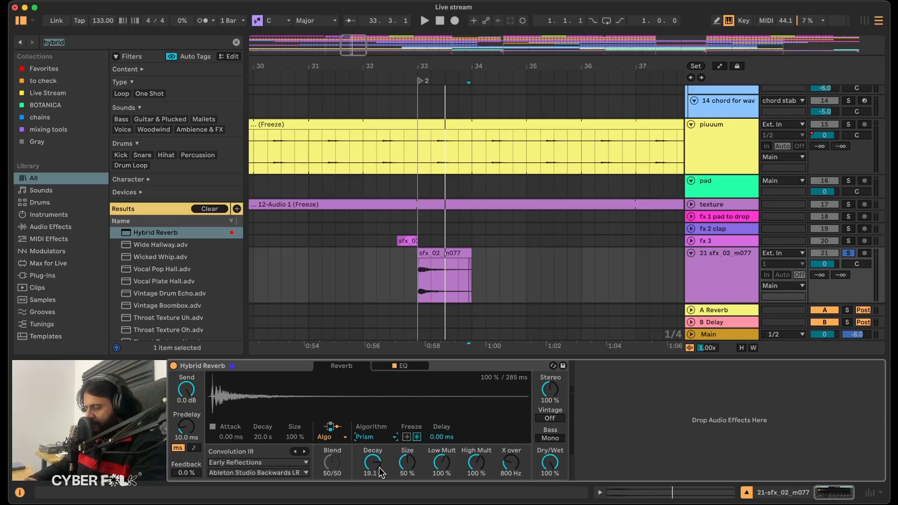
key("space")
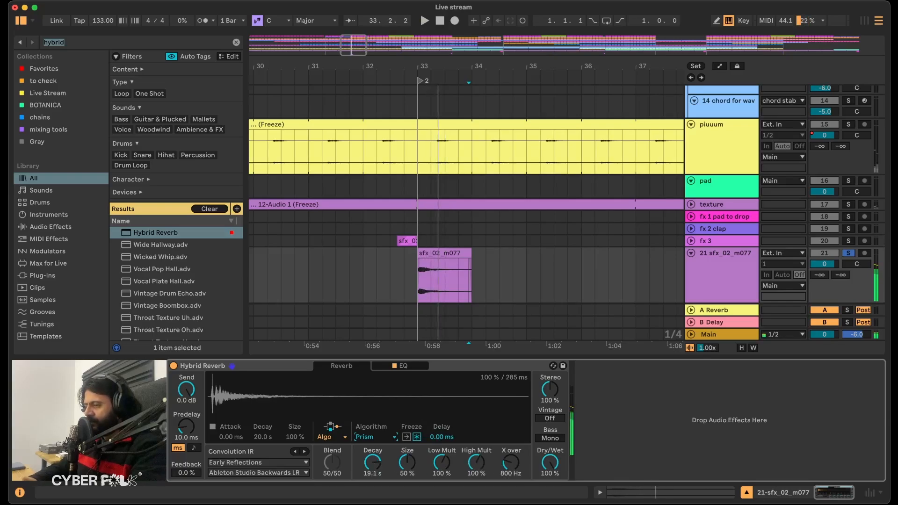
Show the Hybrid Reverb's EQ page, lower the sfx_02_m077 clip's gain to -17.0 dB, and replay it.
left_click(402, 366)
double_click(434, 254)
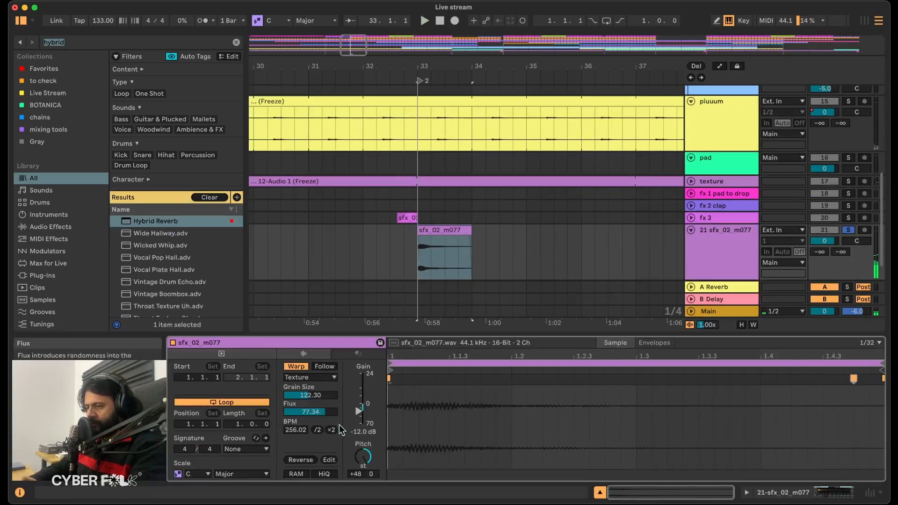
left_click_drag(358, 430, 359, 435)
key("space")
double_click(736, 239)
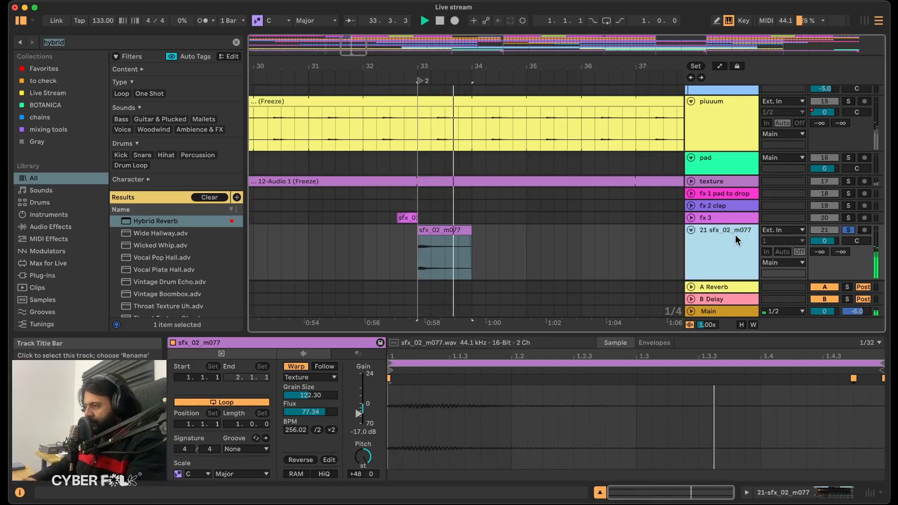
Solo fx 3 as well and extend the sfx_02_m077 clip's start to about 32.4.4, just before bar 33.
left_click(405, 241)
key("space")
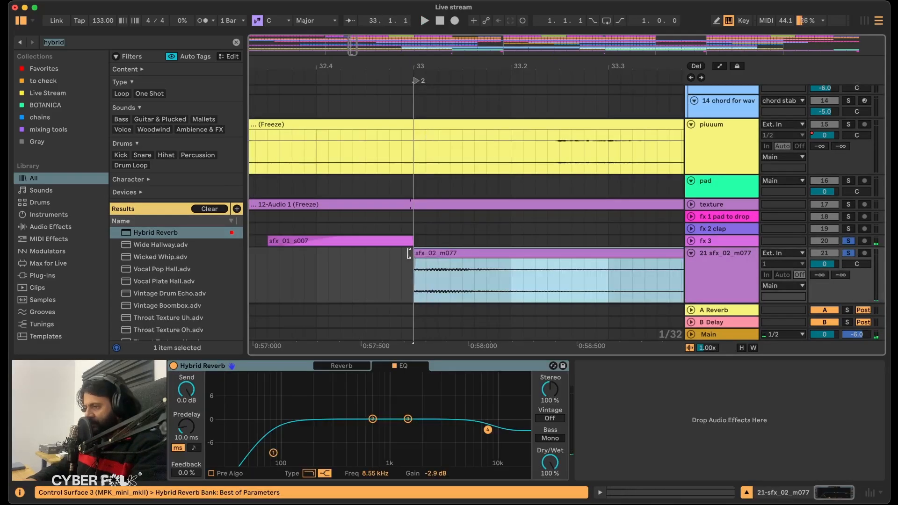
left_click_drag(413, 253, 401, 253)
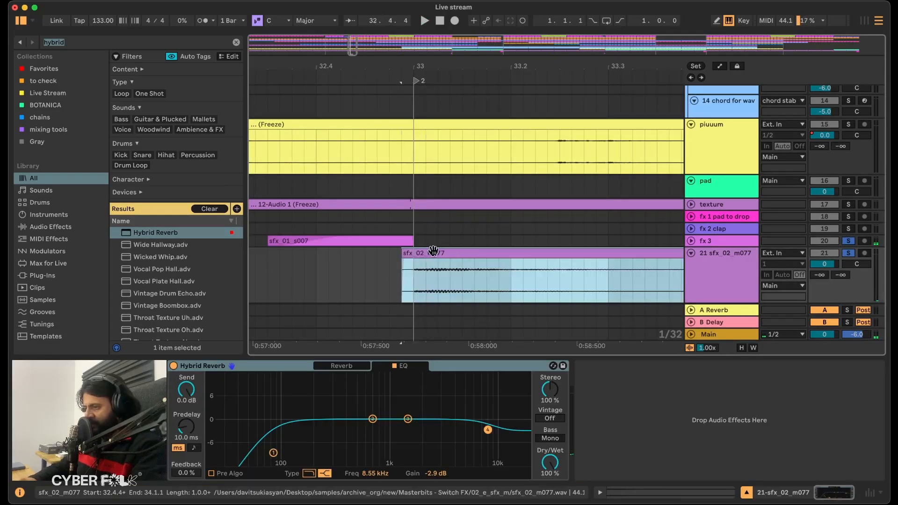
key("space")
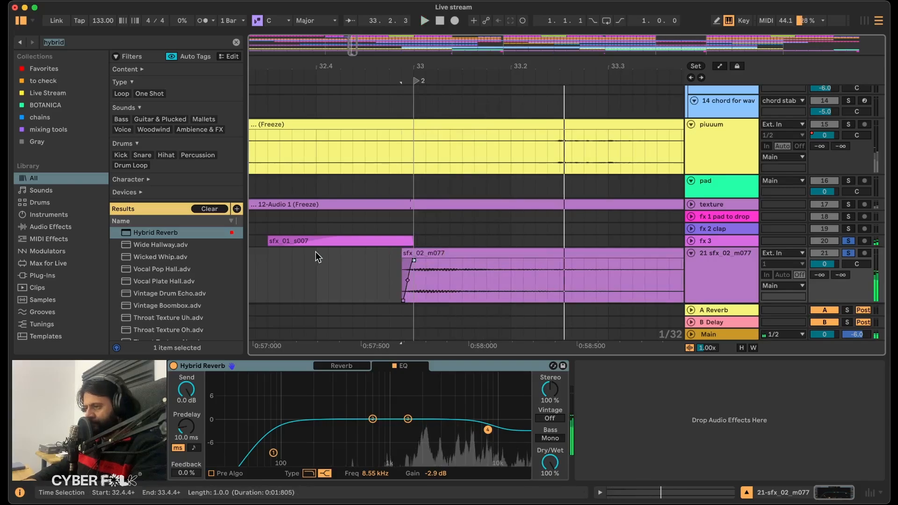
Play the transition from the sfx_01_s007 clip, unsolo the two sfx tracks, and replay it in the full mix.
left_click(323, 242)
key("space")
key("space")
key("space")
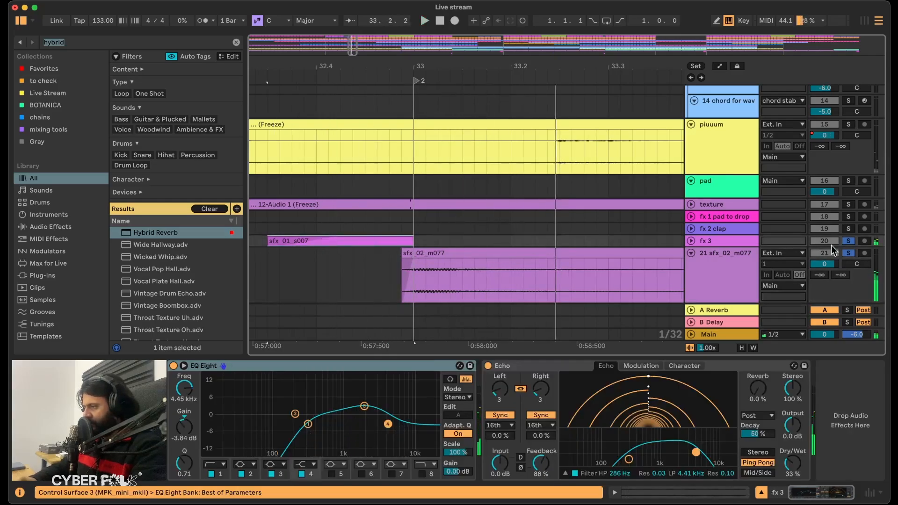
left_click(846, 255)
key("space")
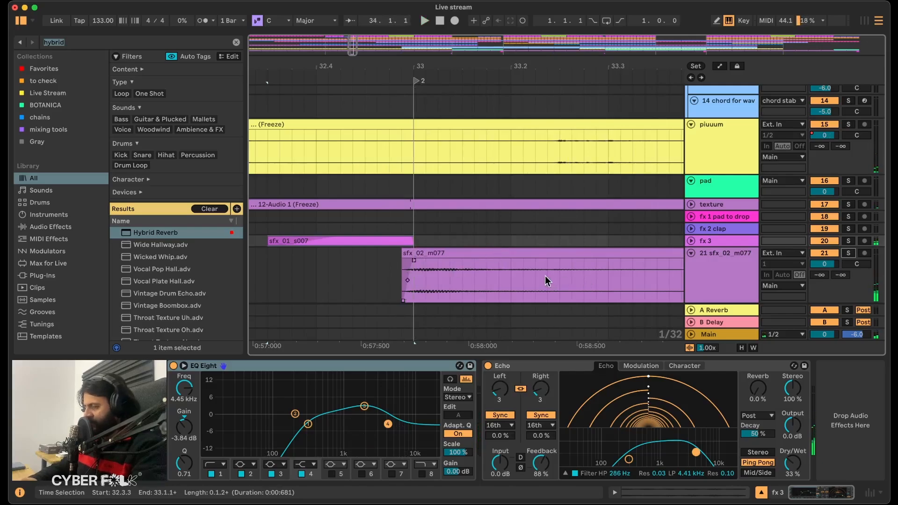
Set the low cut in the sfx_02_m077 track's Hybrid Reverb EQ to 1.65 kHz with an 18 dB slope.
left_click(729, 281)
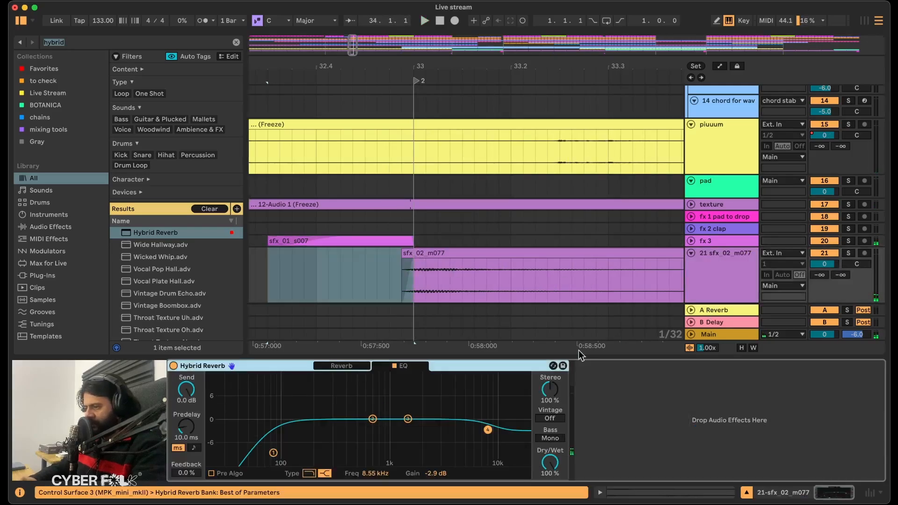
left_click_drag(273, 456, 432, 454)
key("space")
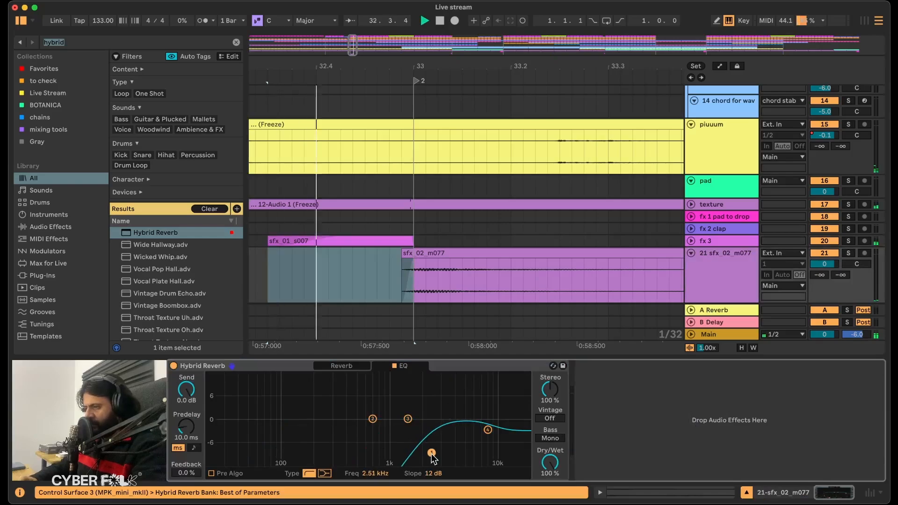
key("space")
left_click_drag(432, 454, 412, 444)
Search for "eq eight" and insert EQ Eight before the Hybrid Reverb on the sfx_02_m077 track.
type("eq")
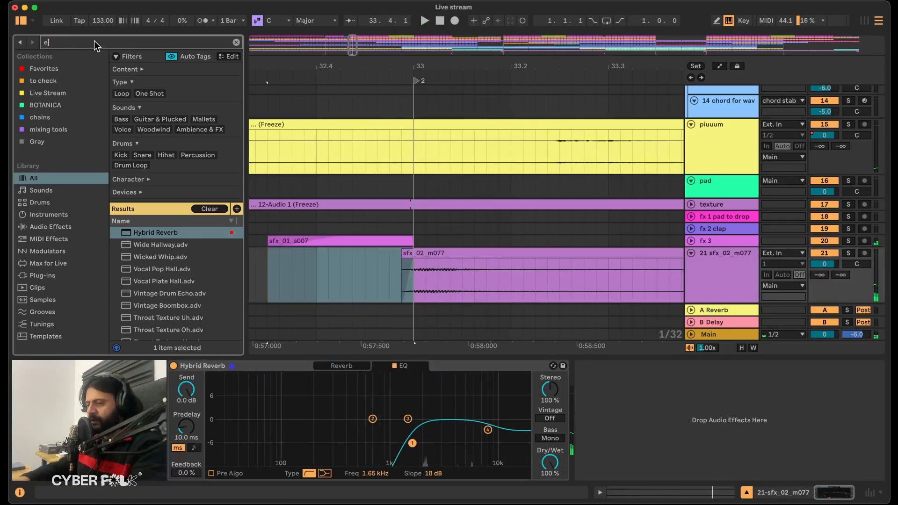
key("Tab")
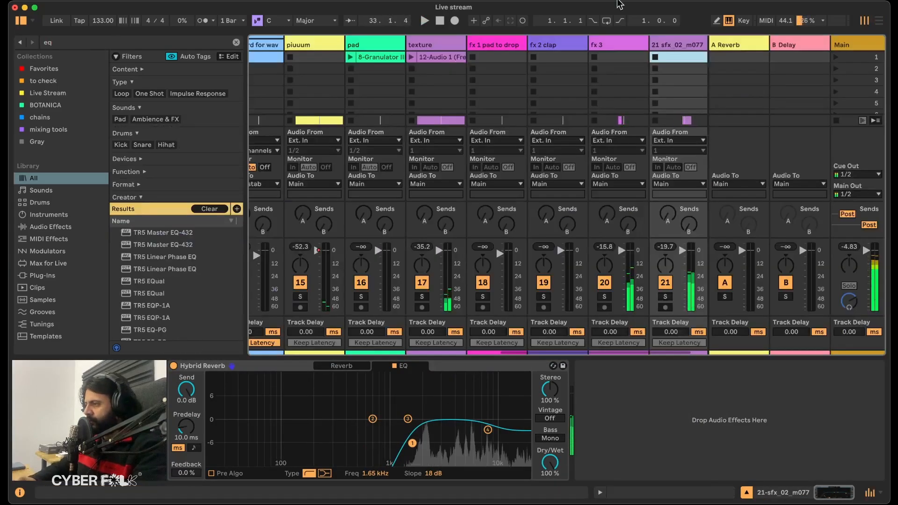
left_click(676, 46)
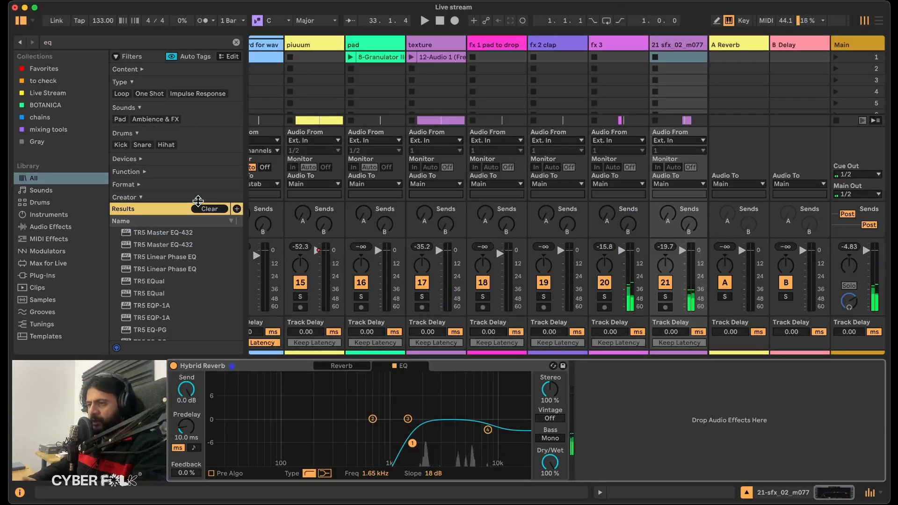
left_click(94, 40)
type("eight")
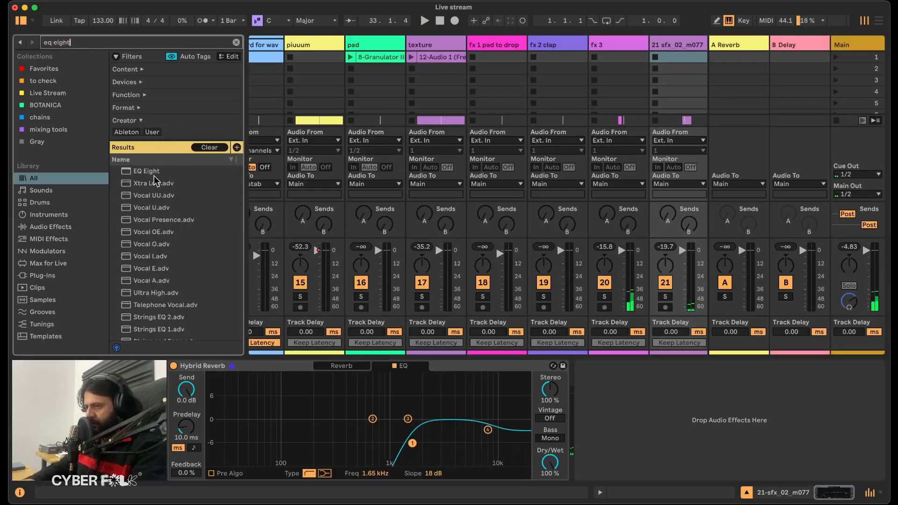
left_click_drag(149, 171, 173, 402)
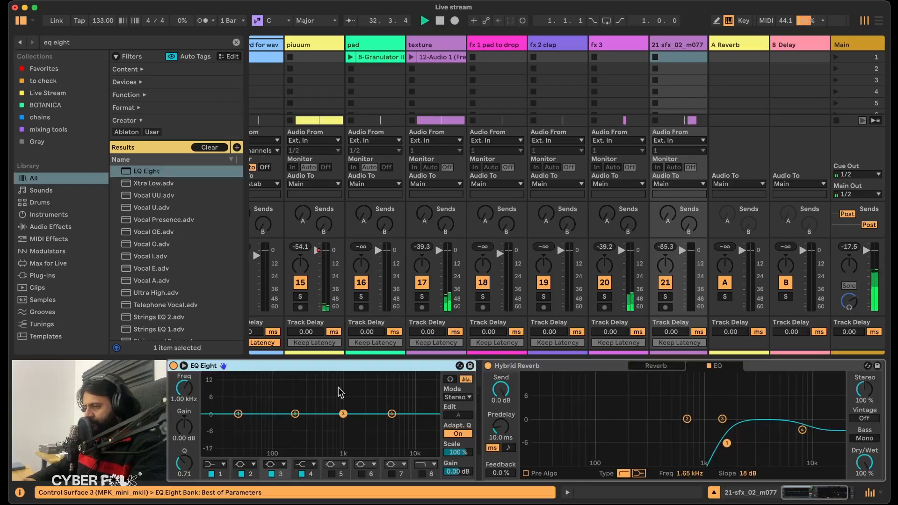
Examine the sfx_02_m077 track in the enlarged EQ Eight display during playback, and return to the arrangement.
double_click(366, 399)
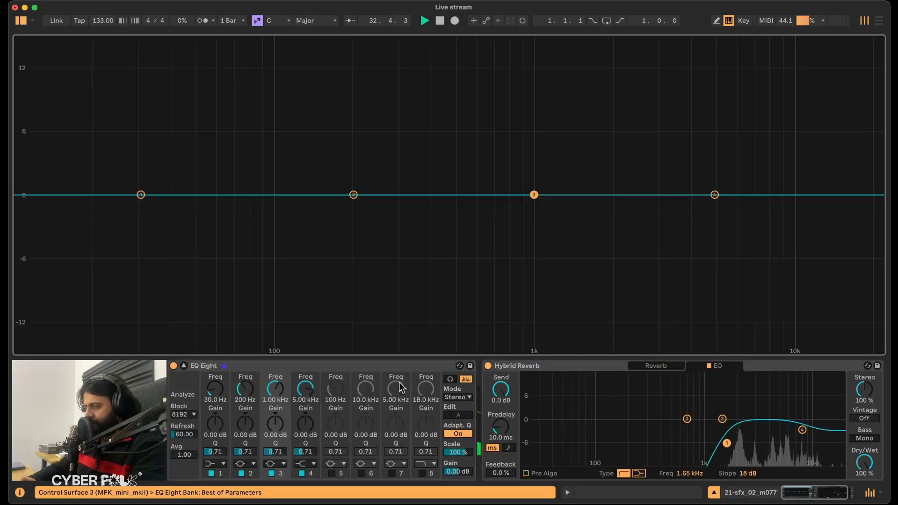
key("space")
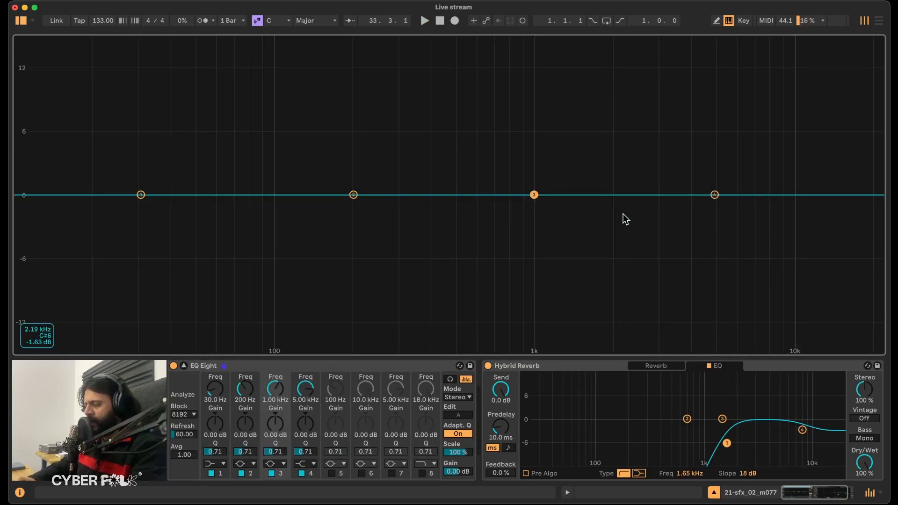
double_click(623, 215)
left_click(880, 21)
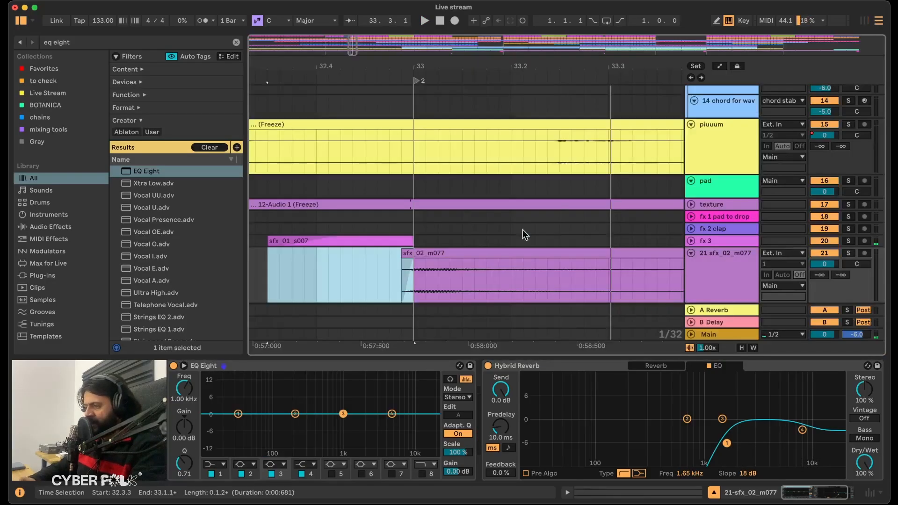
Transpose the sfx_02_m077 clip to +44 semitones and play it.
double_click(465, 249)
left_click(363, 459)
key("space")
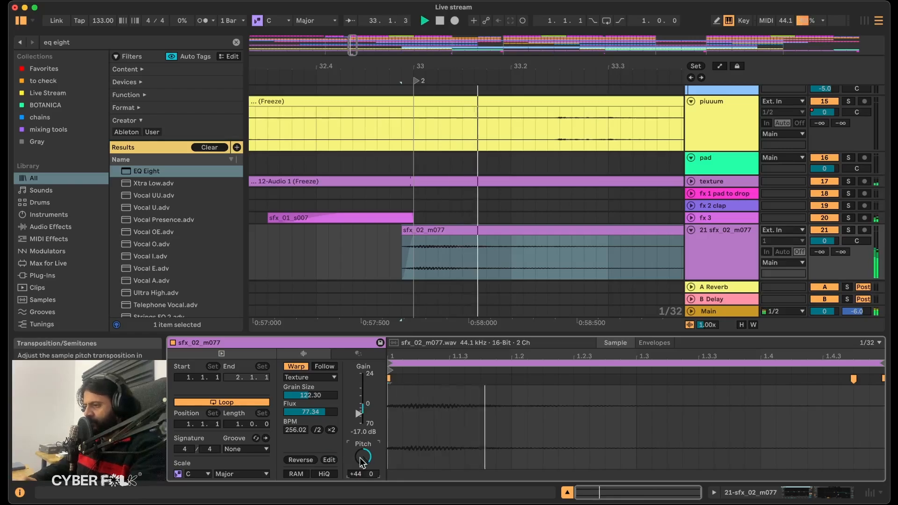
Lower the sfx_01_s007 clip's gain to -15.0 dB and play the transition into bar 33.
left_click(317, 220)
key("space")
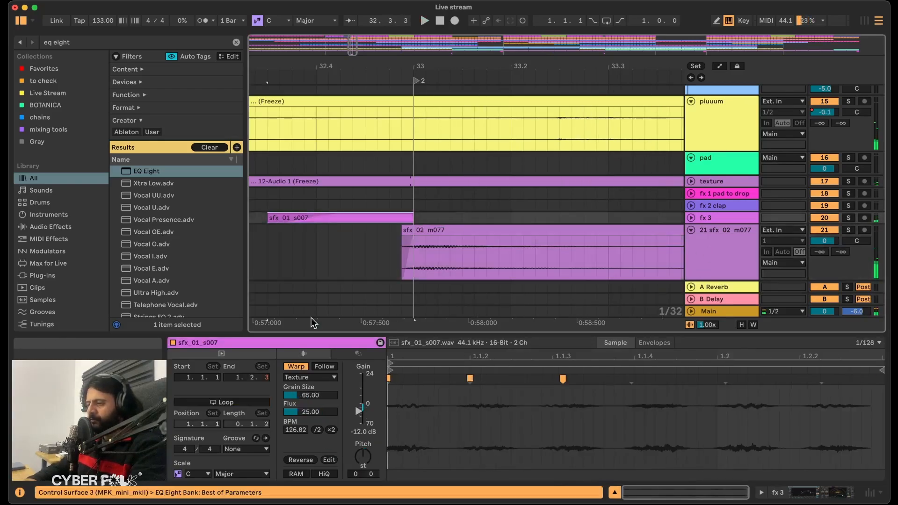
left_click(367, 434)
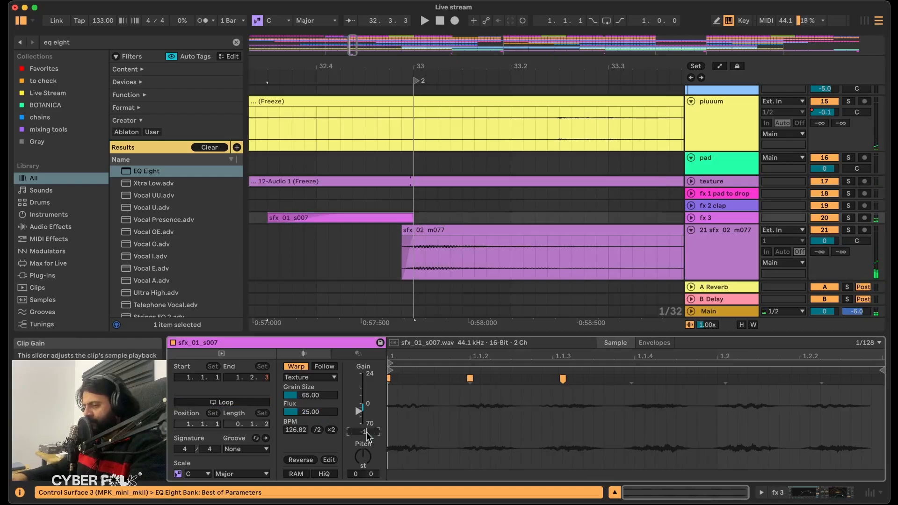
left_click(281, 218)
key("space")
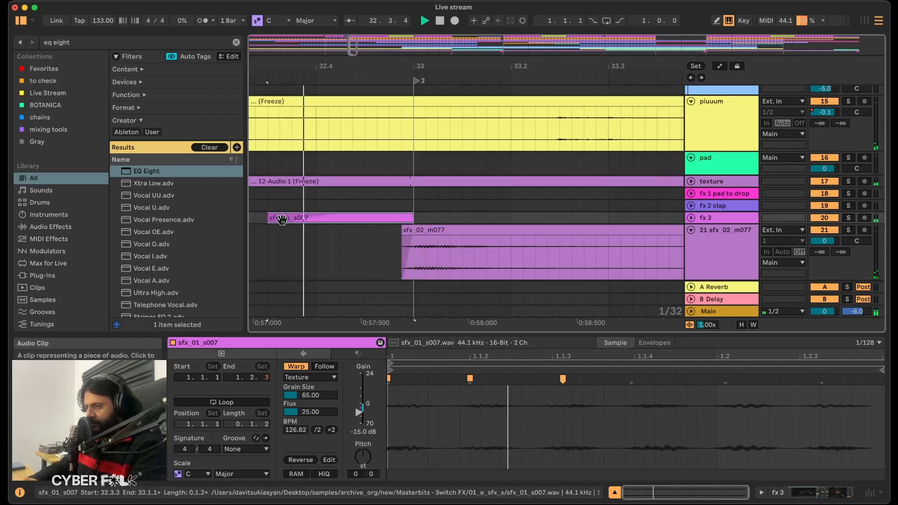
scroll(389, 200, "down", 1)
scroll(389, 200, "down", 5)
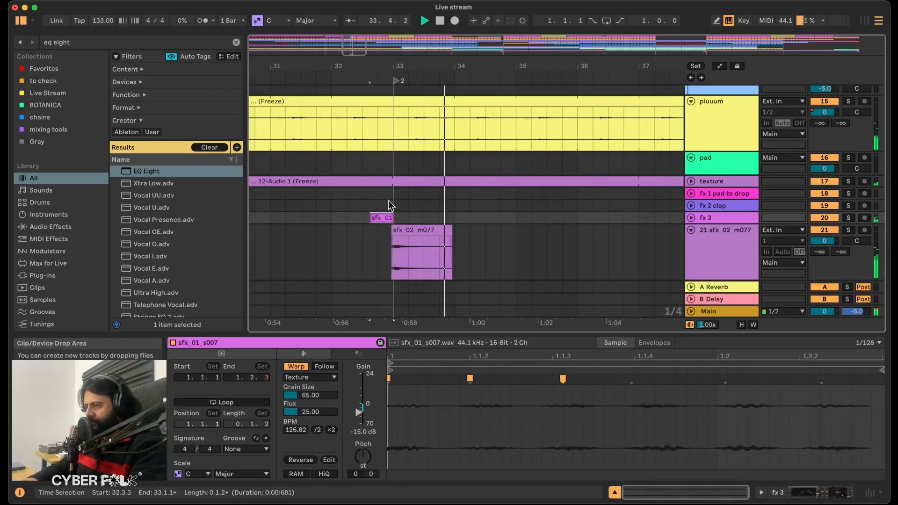
Transpose the sfx_02_m077 clip to +32 semitones, replay the transition, and show the track's effect chain.
left_click(438, 218)
key("space")
left_click(430, 230)
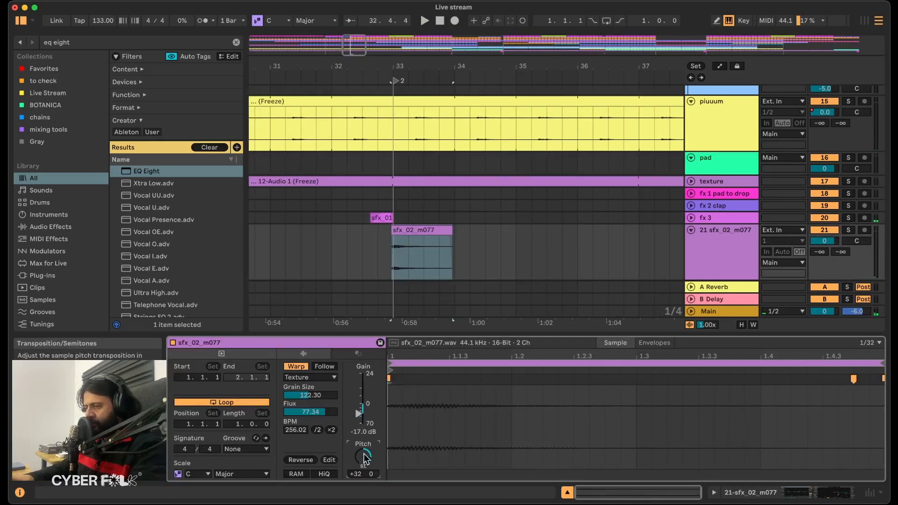
left_click(367, 251)
left_click(742, 239)
double_click(742, 239)
scroll(616, 434, "right", 3)
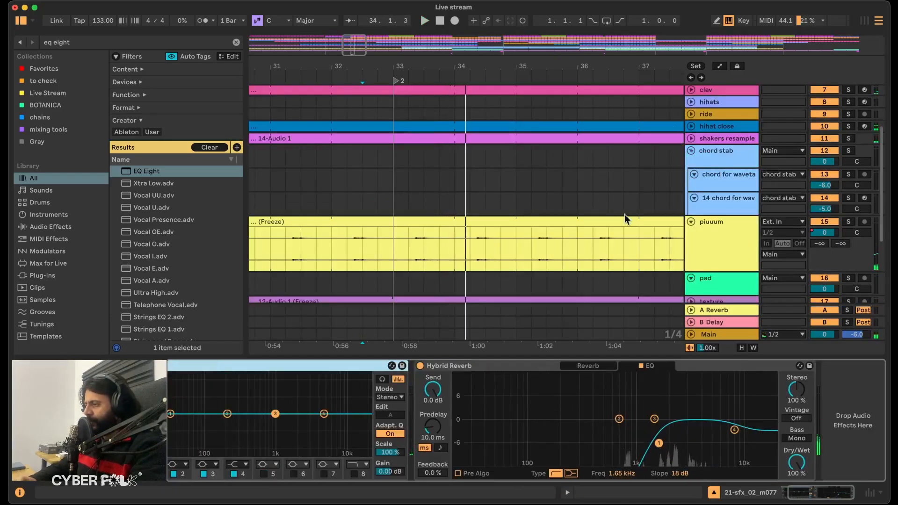
Copy the Auto Pan from the hihat close track and paste it at the end of the sfx_02_m077 effect chain.
key("space")
scroll(751, 152, "up", 3)
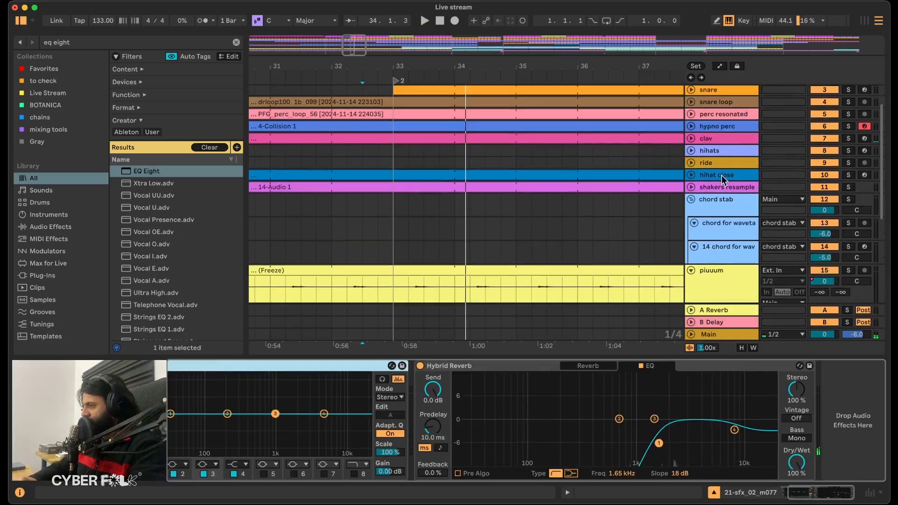
left_click(722, 175)
left_click(770, 368)
left_click(868, 414)
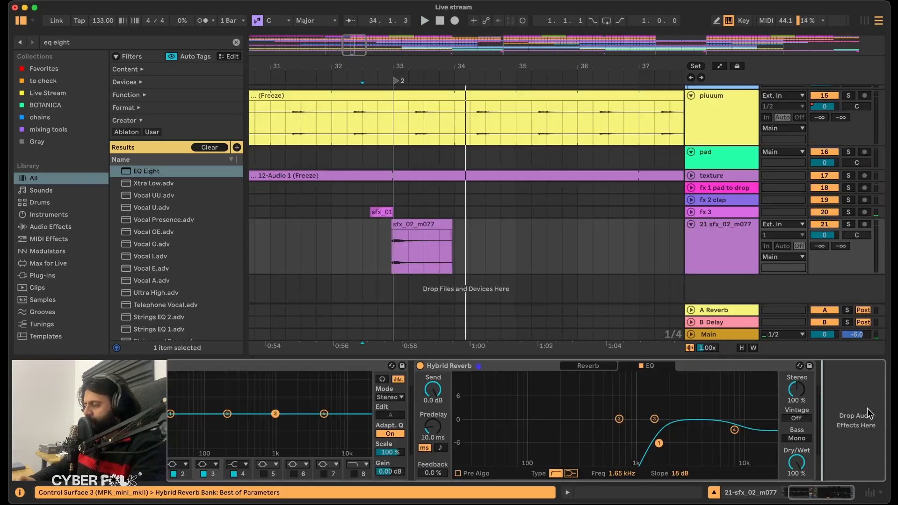
key("ctrl+v")
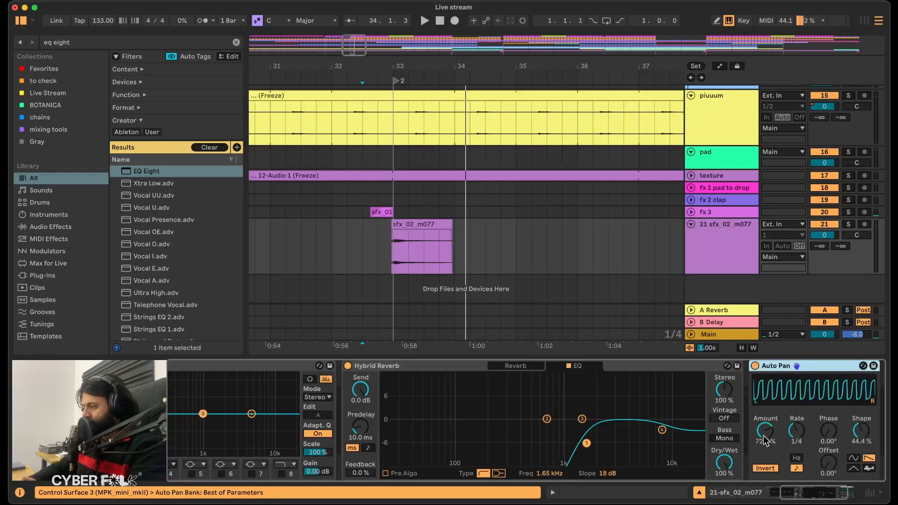
Set the sfx_02_m077 track's Auto Pan amount to 37.3% while playing the arrangement.
left_click_drag(766, 433, 766, 446)
key("space")
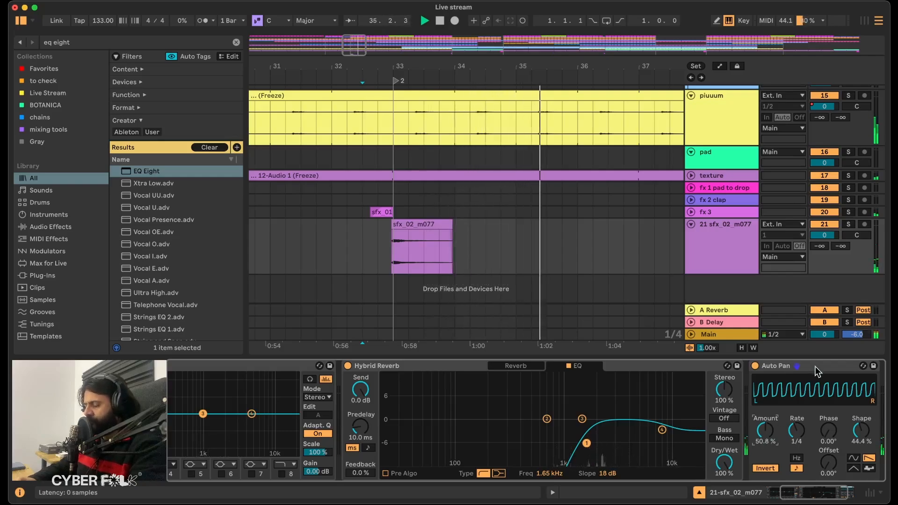
scroll(815, 365, "right", 3)
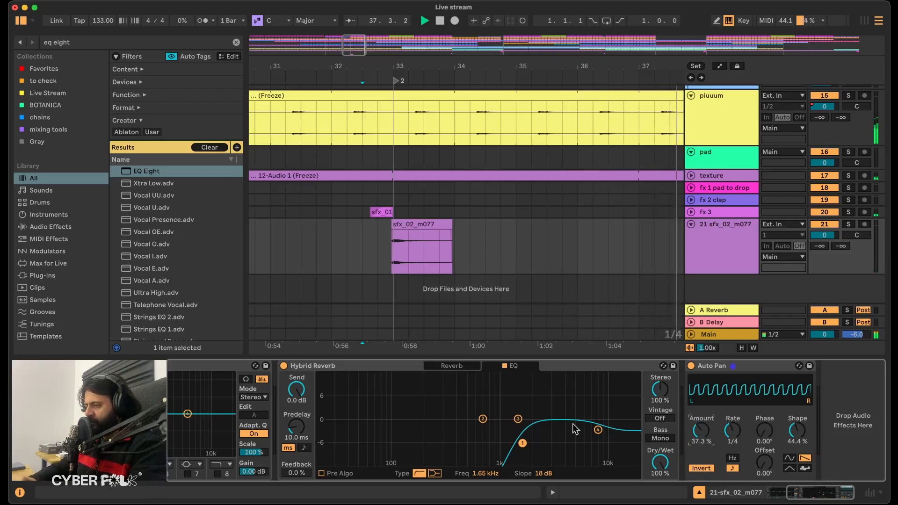
Show the Hybrid Reverb's reverb settings, solo the sfx_02_m077 track and play its hit.
left_click(450, 366)
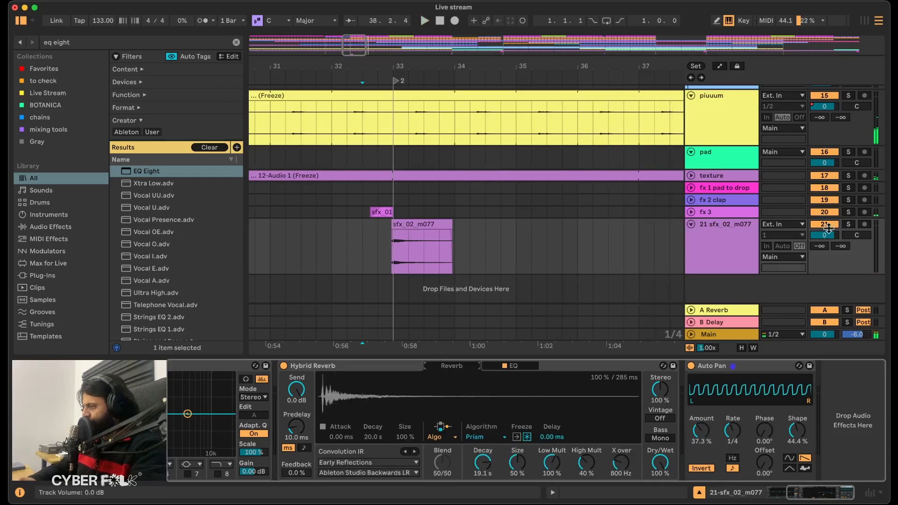
left_click(849, 225)
key("space")
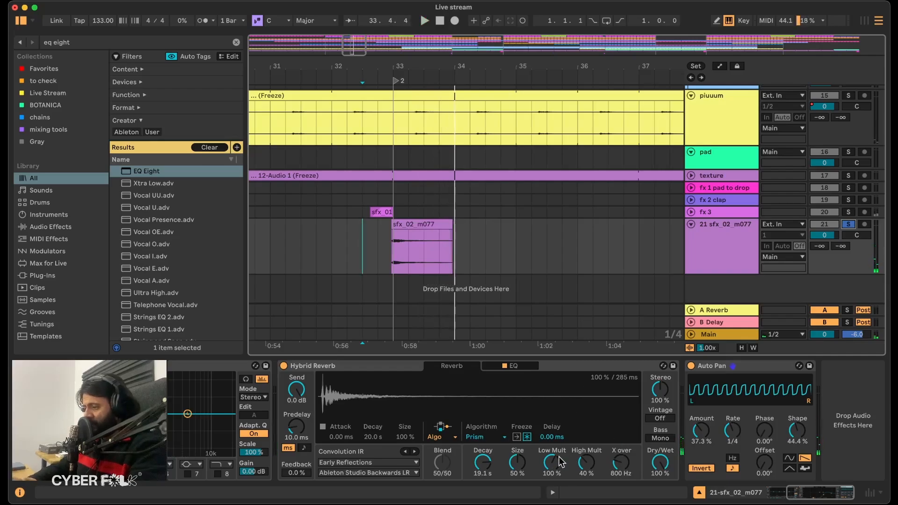
Try the Tides algorithm in the Hybrid Reverb, and settle on Quartz with Mod 100% and Lo Damp 60%.
left_click(479, 437)
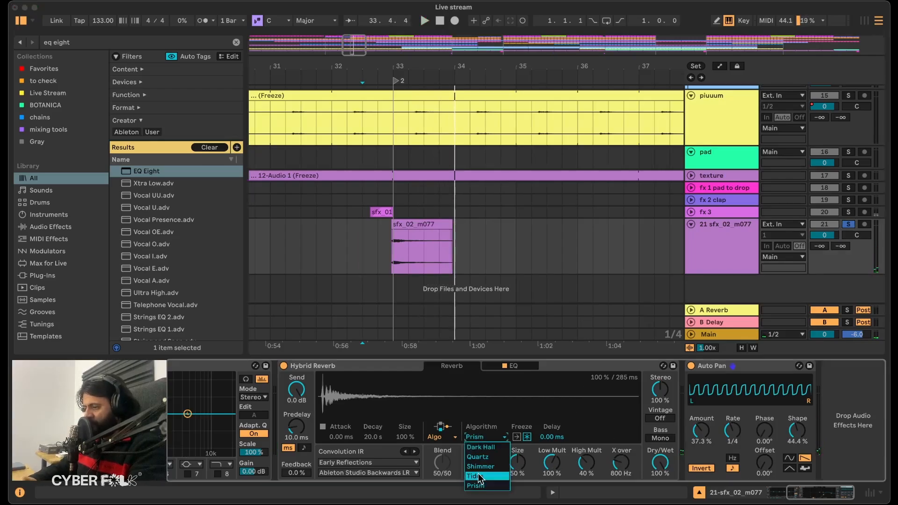
left_click(478, 475)
left_click(475, 438)
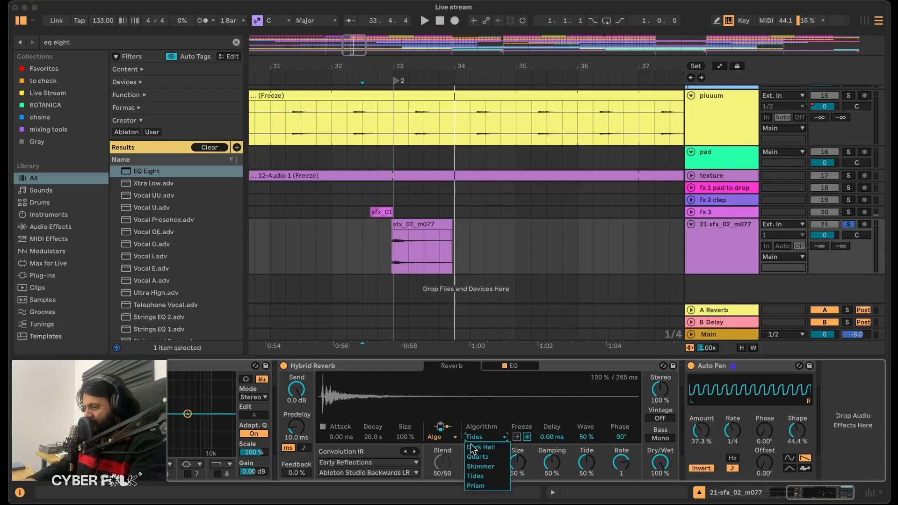
left_click(482, 455)
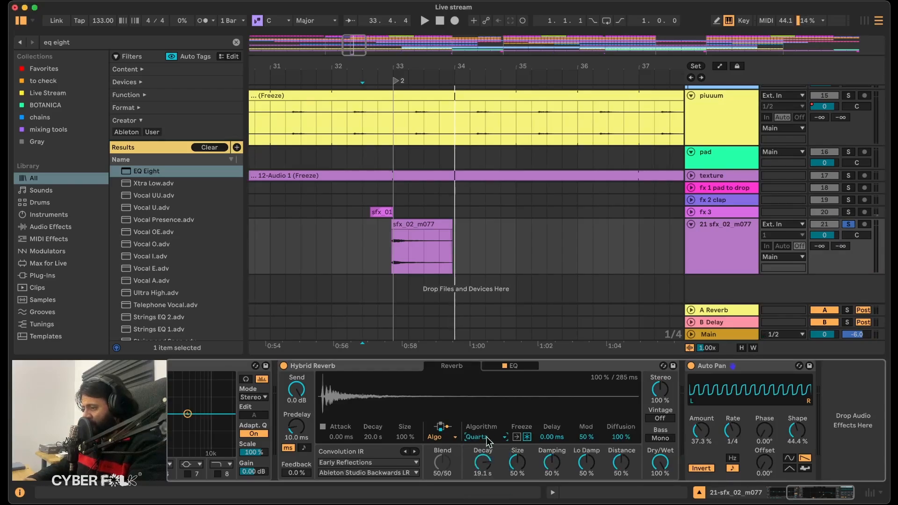
key("space")
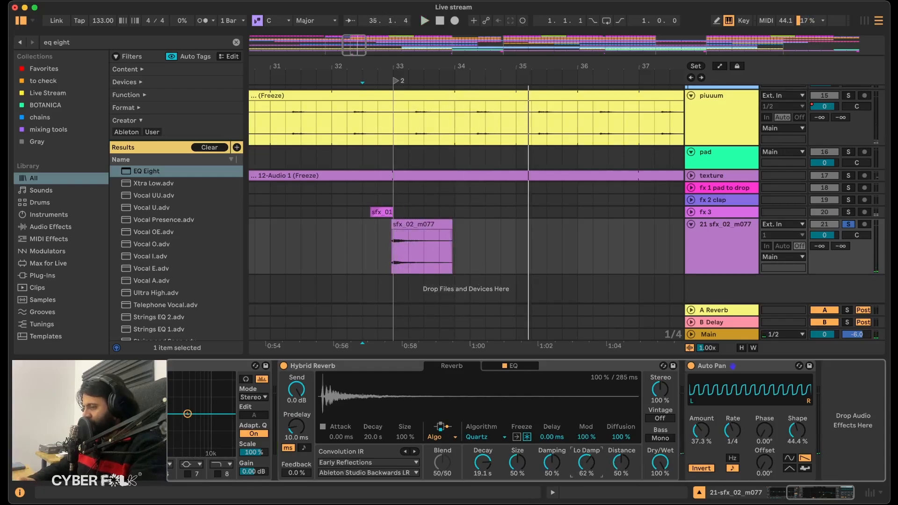
key("space")
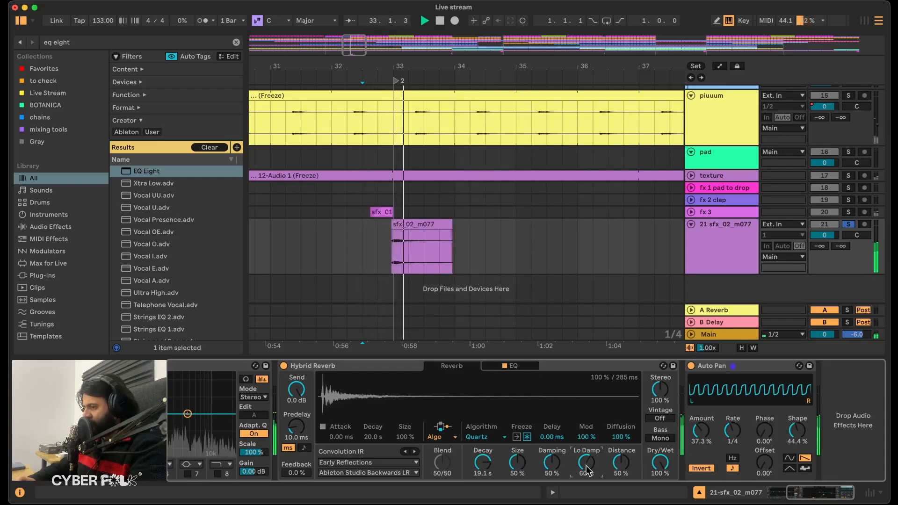
Set band 4 of the Hybrid Reverb's EQ to 4.51 kHz and 5.4 dB, and play from bar 32 with the track unsoloed.
left_click(511, 366)
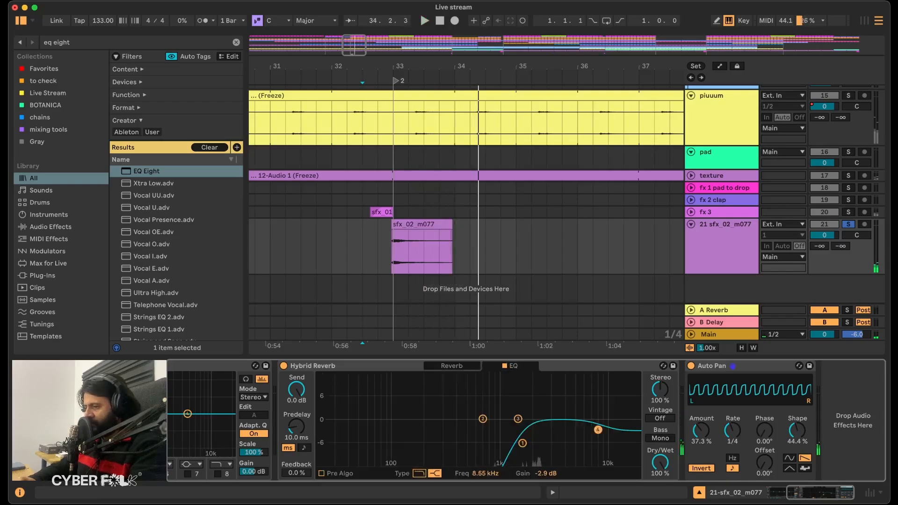
left_click_drag(582, 403, 569, 400)
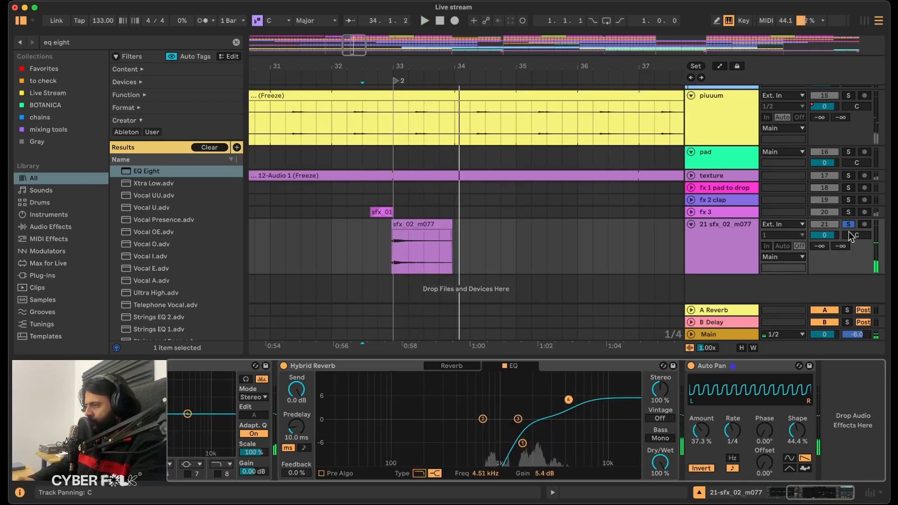
left_click(328, 270)
Copy the sfx_02_m077 hit at bar 33 to bars 65, 97, 129 and 169 on the same track.
key("w")
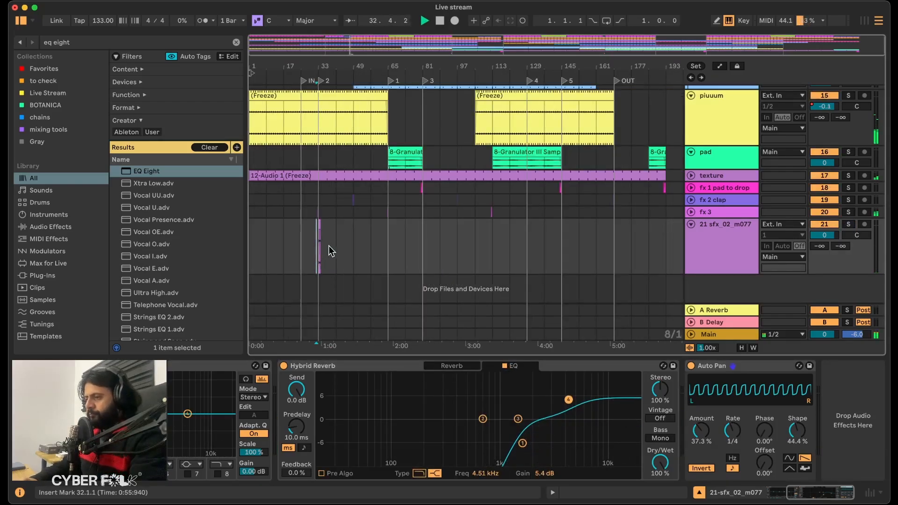
left_click_drag(332, 243, 321, 240)
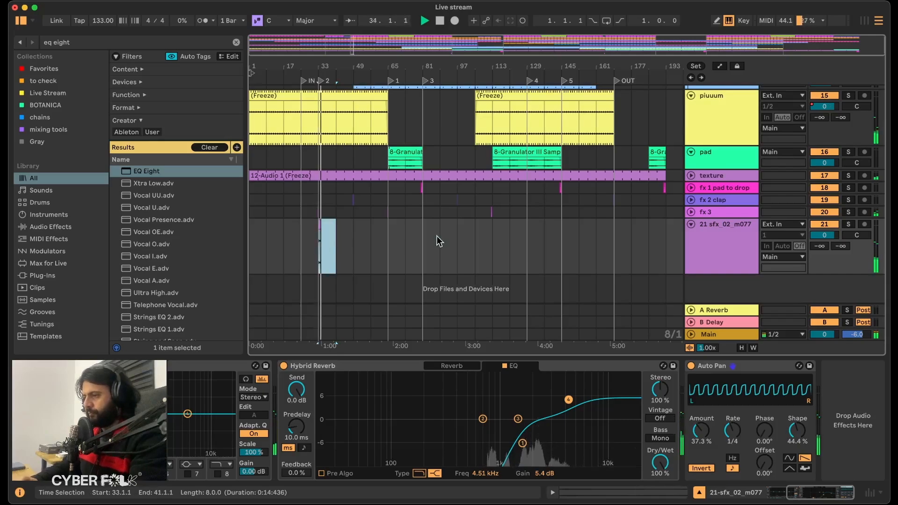
left_click_drag(391, 244, 411, 244)
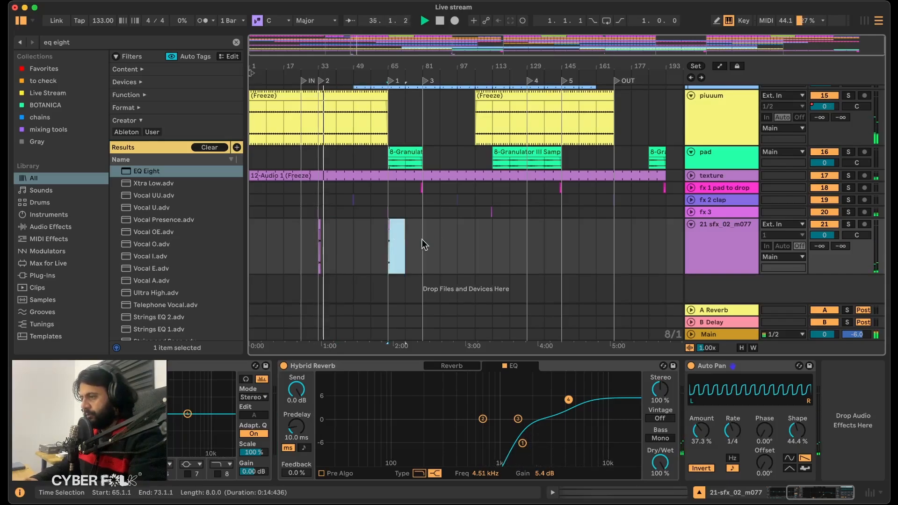
key("Right")
key("Right")
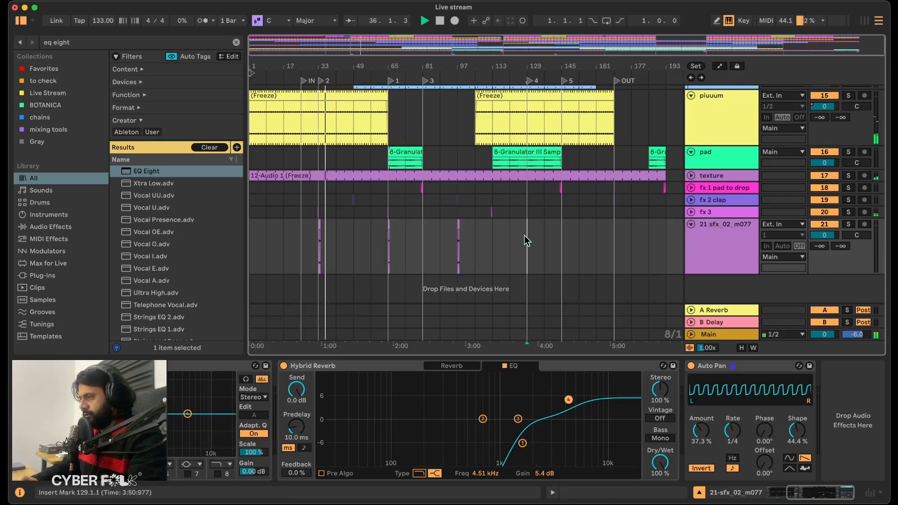
key("Right")
key("Right")
key("Right")
key("Right")
key("Right")
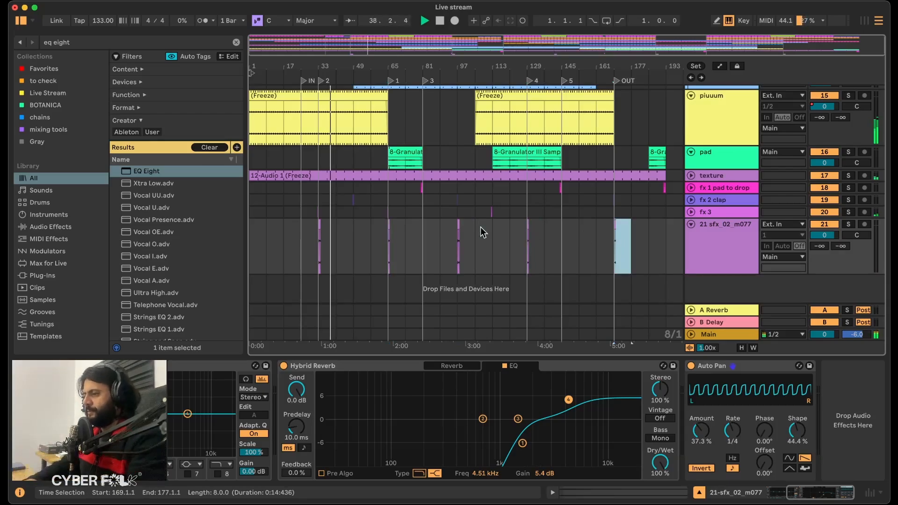
Play the arrangement from bar 57 through the transition into bar 65.
left_click(379, 238)
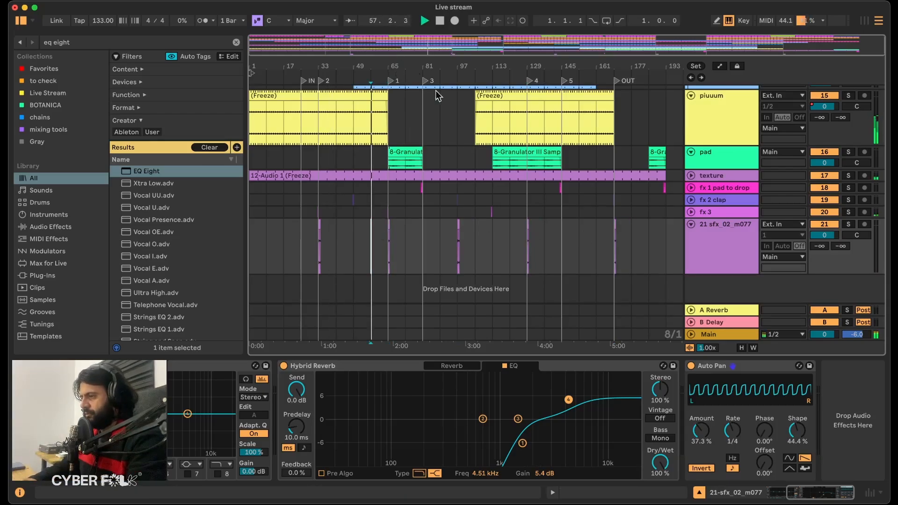
scroll(532, 215, "up", 8)
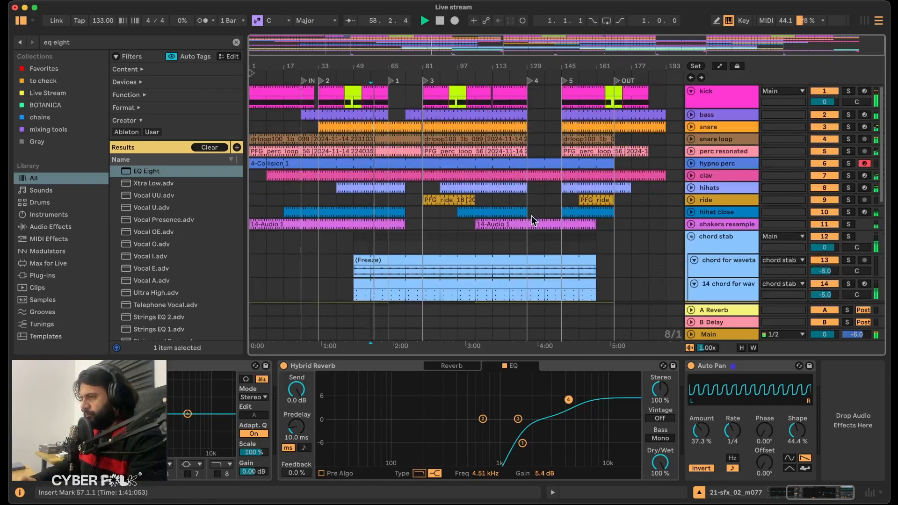
left_click_drag(390, 66, 390, 68)
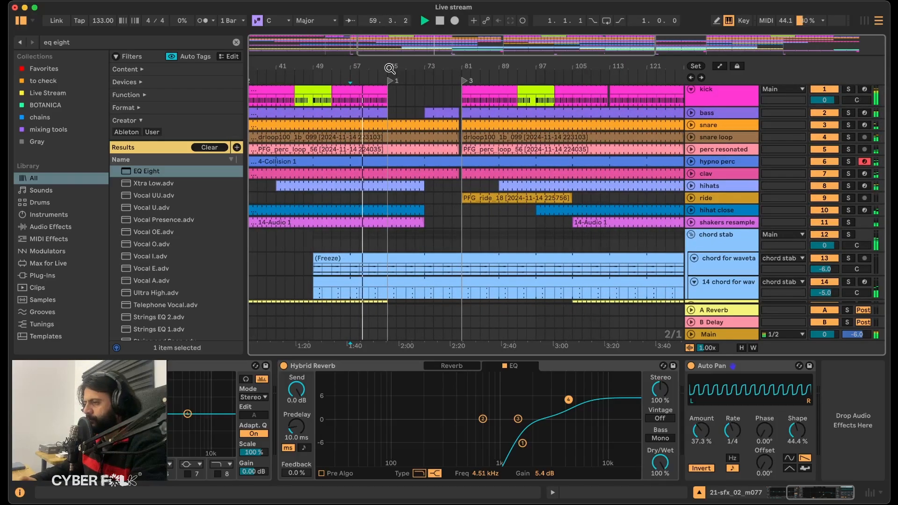
scroll(419, 192, "down", 5)
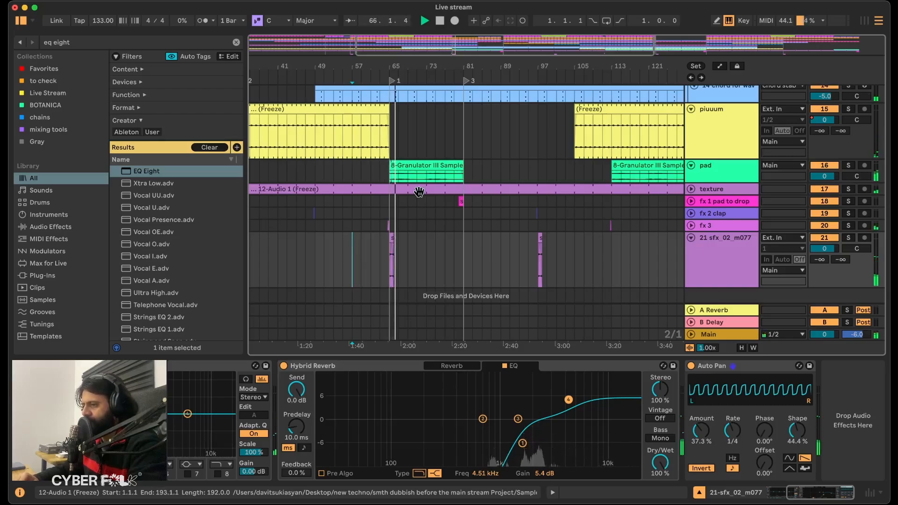
Set the decay of the sfx_02_m077 track's Hybrid Reverb to 32.3 s during playback.
scroll(279, 468, "left", 3)
left_click(527, 366)
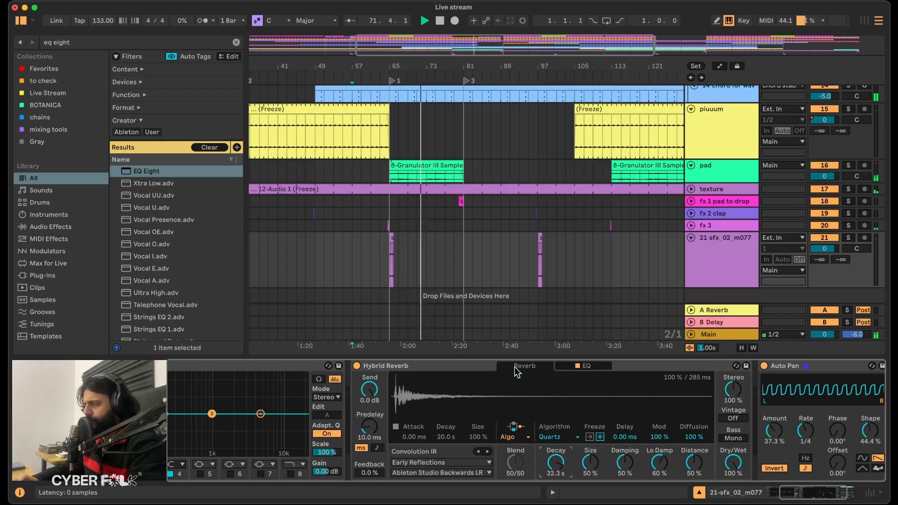
scroll(633, 169, "right", 5)
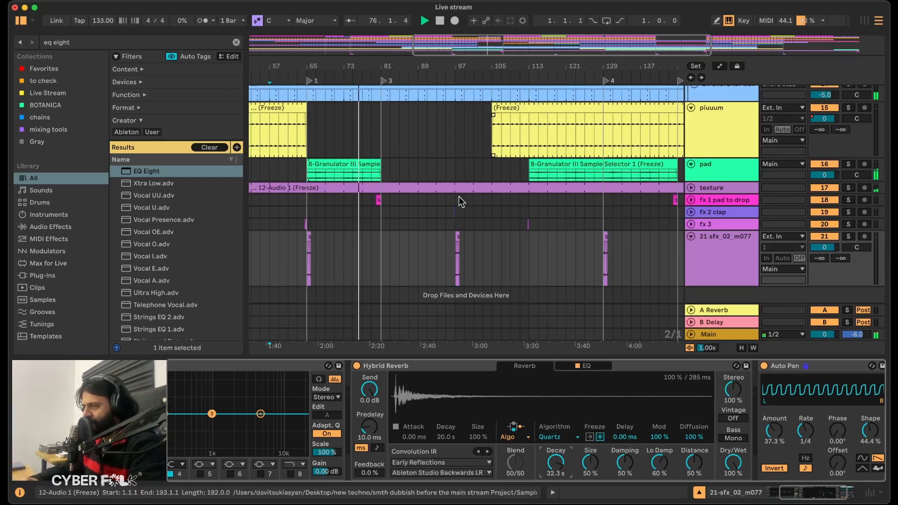
Copy the fx 2 clap fill that precedes bar 49 into the bar before locator 3 at bar 81.
left_click_drag(385, 68, 386, 126)
scroll(429, 223, "left", 5)
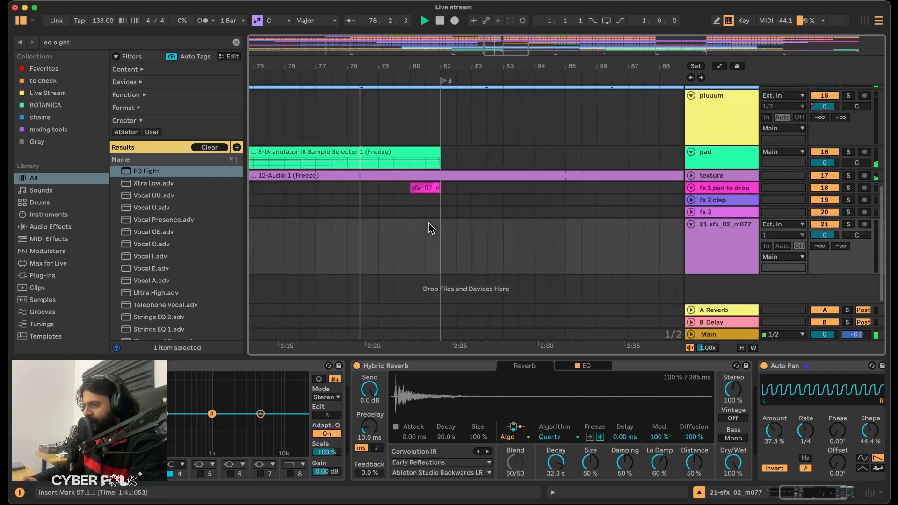
scroll(429, 223, "left", 6)
scroll(429, 223, "down", 1)
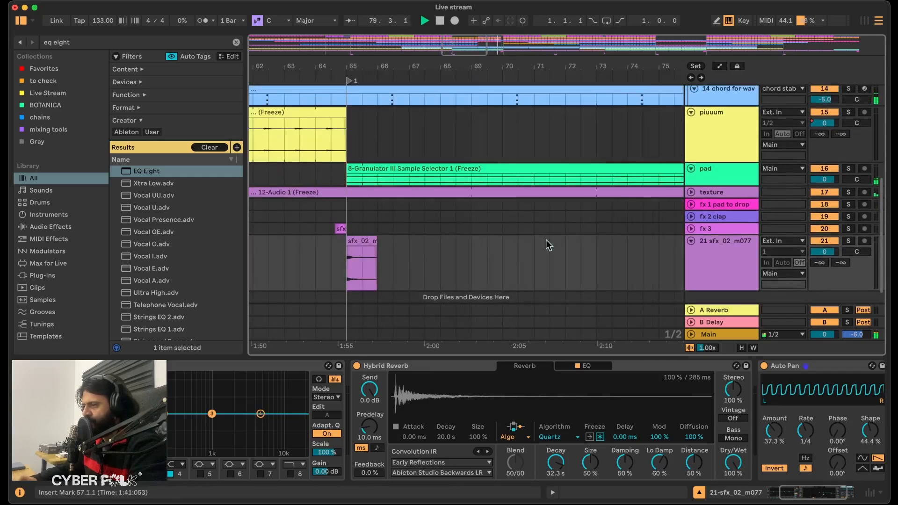
scroll(547, 239, "down", 3)
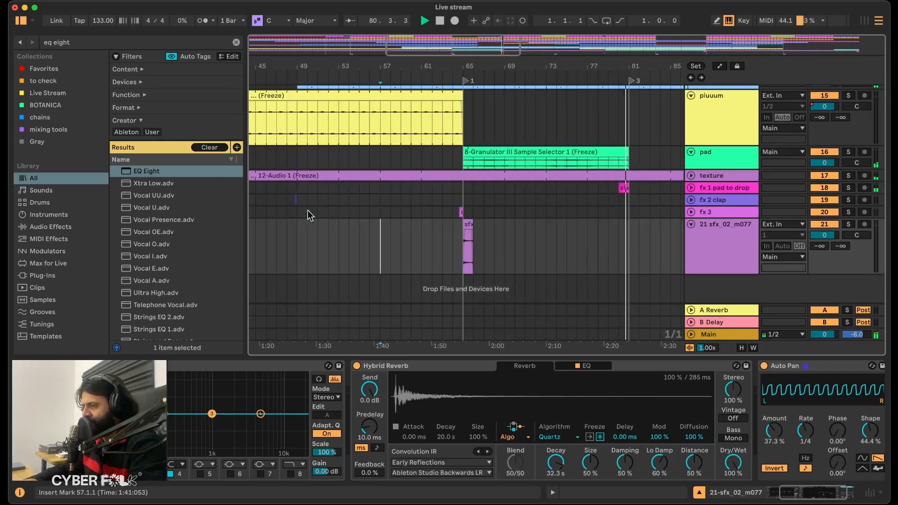
left_click_drag(291, 200, 296, 201)
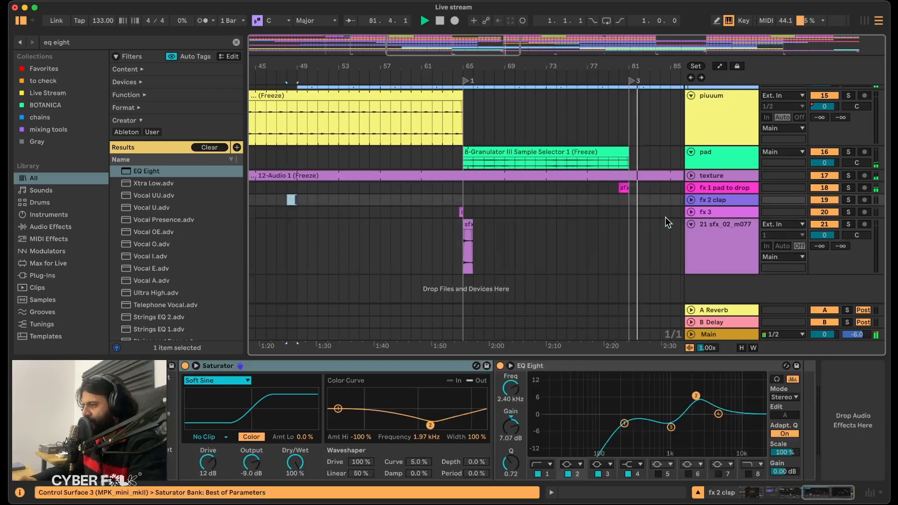
left_click(617, 200)
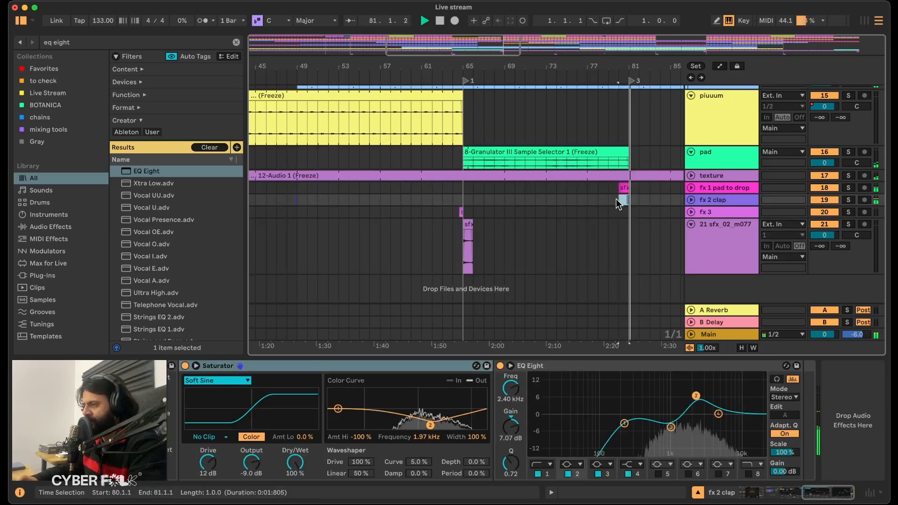
Expand the fx 2 clap track and raise band 4 of its EQ Eight.
left_click(700, 202)
left_click_drag(719, 413, 719, 400)
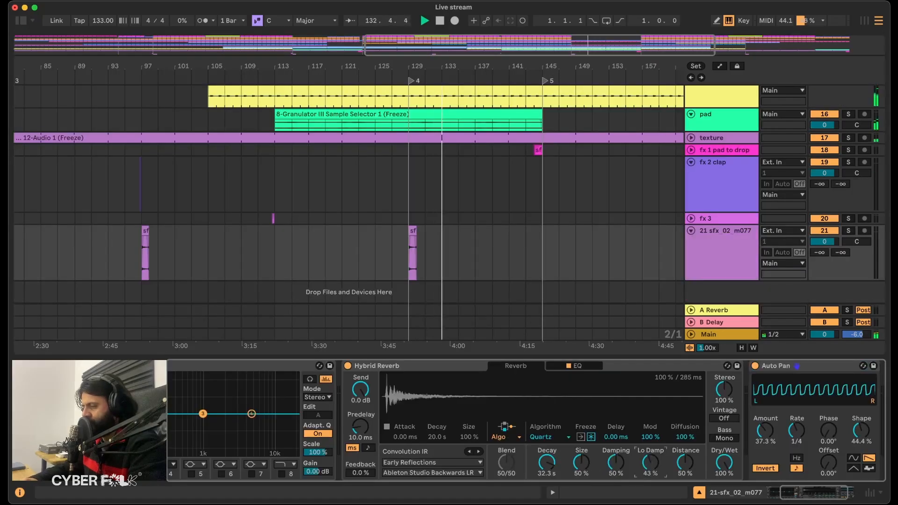
Play from locator 4 at bar 129, setting the sfx_02_m077 Hybrid Reverb's size to 100% and decay to 17.0 s.
left_click(411, 82)
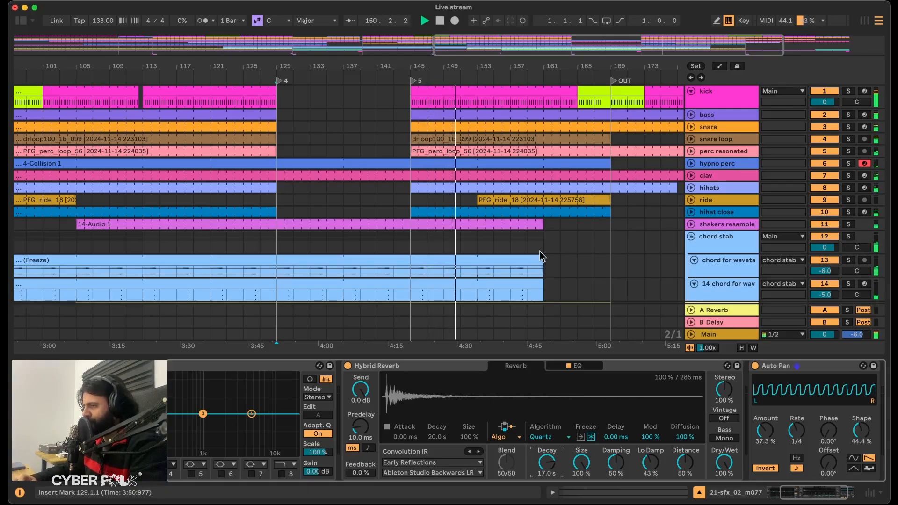
scroll(540, 253, "down", 10)
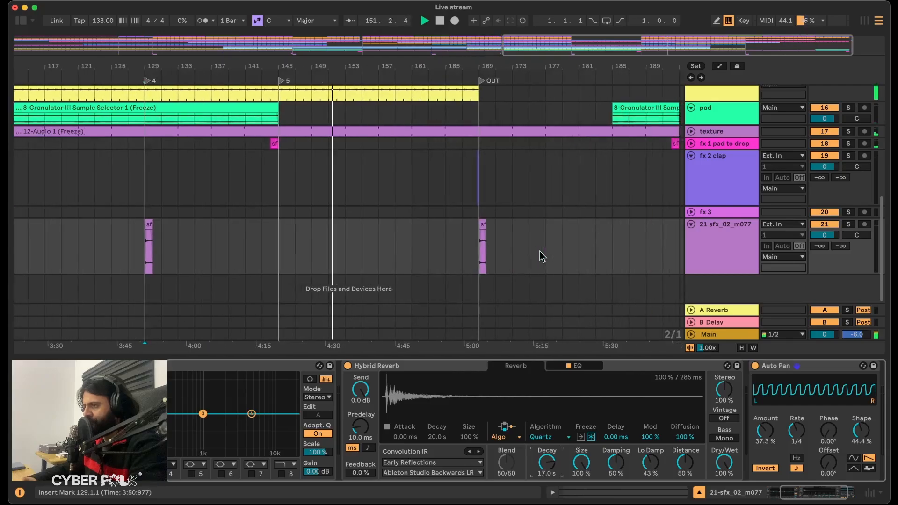
scroll(540, 257, "up", 5)
scroll(542, 256, "left", 5)
scroll(542, 257, "up", 1)
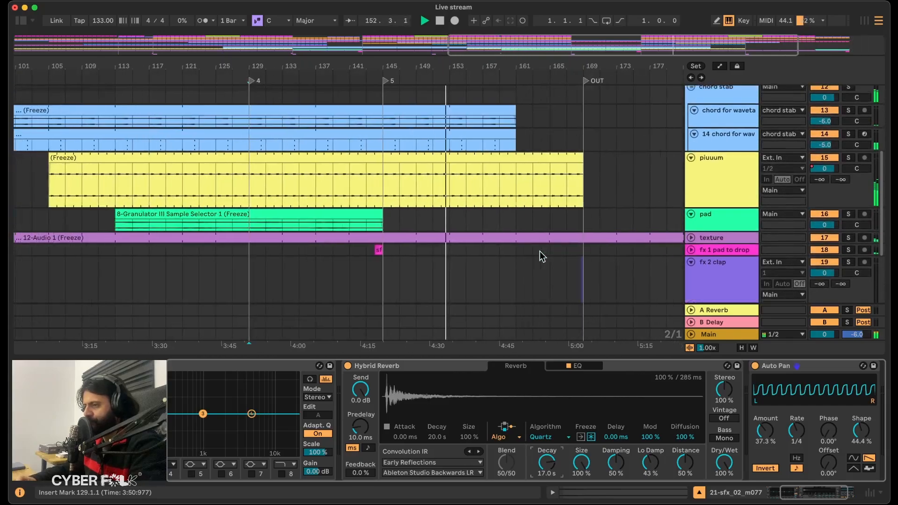
key("space")
Fold the chord stab group, show its Audio Effect Rack devices and collapse the fx 2 clap track.
scroll(557, 215, "up", 5)
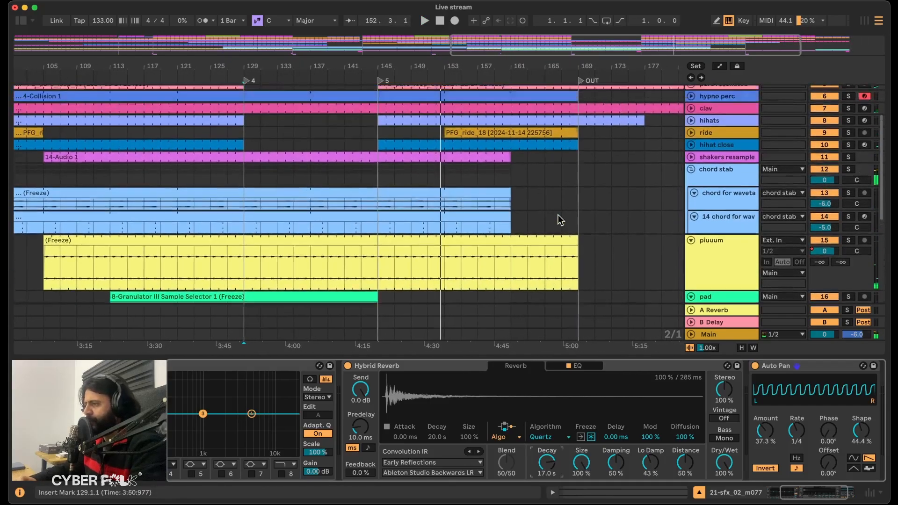
left_click(717, 178)
left_click(389, 367)
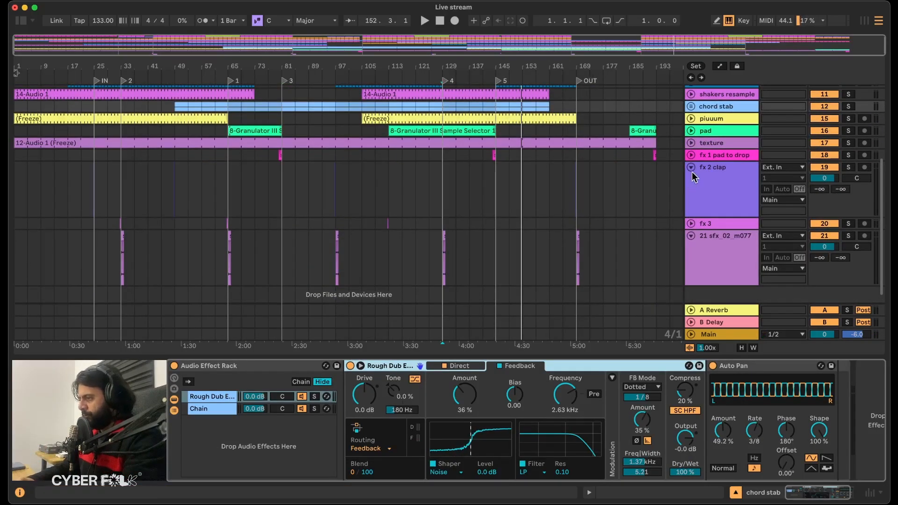
left_click(691, 168)
scroll(463, 207, "up", 4)
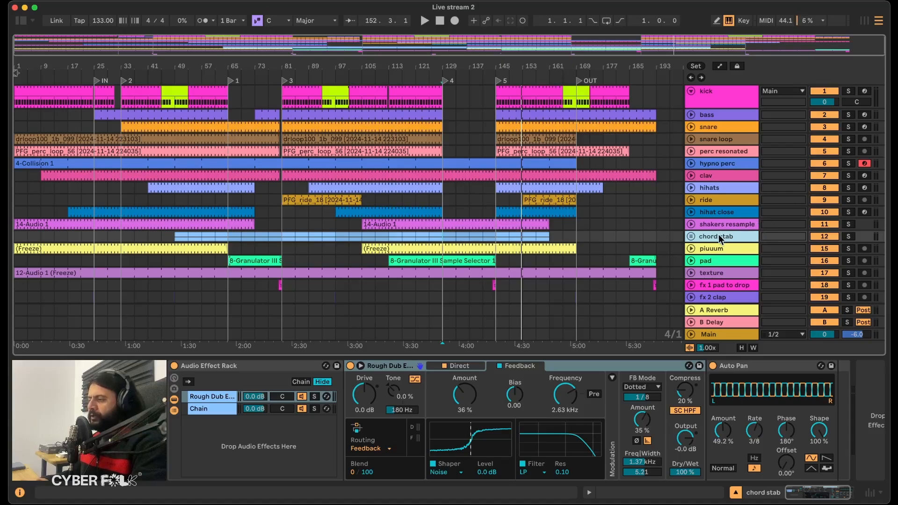
Unfold the chord stab group and insert a new MIDI track directly below the shakers resample track.
left_click(692, 236)
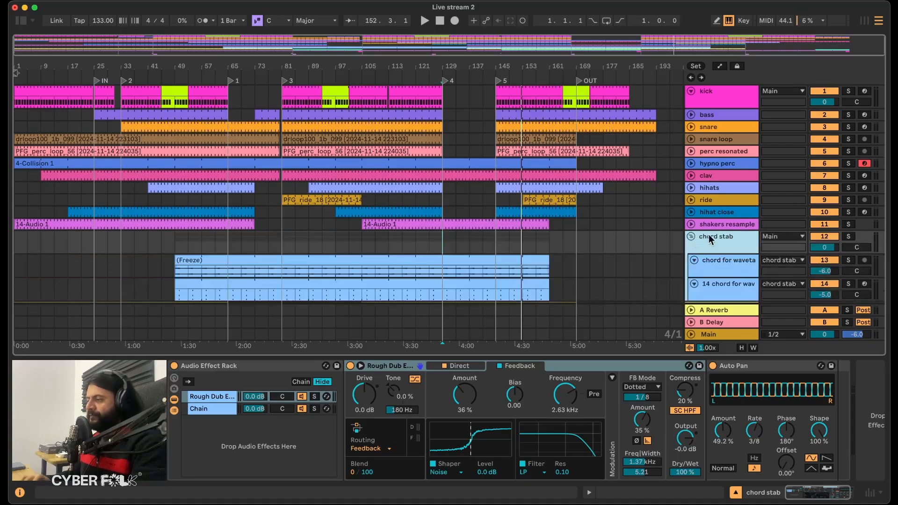
right_click(709, 234)
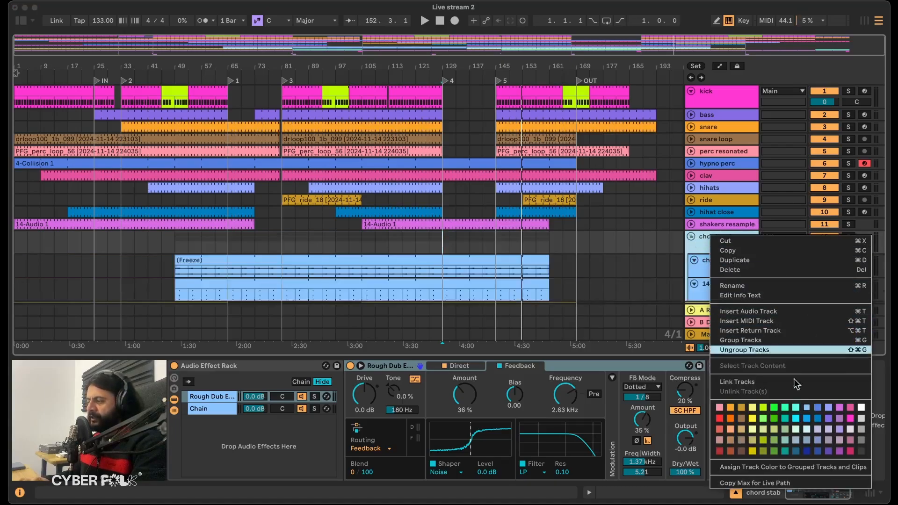
left_click(692, 247)
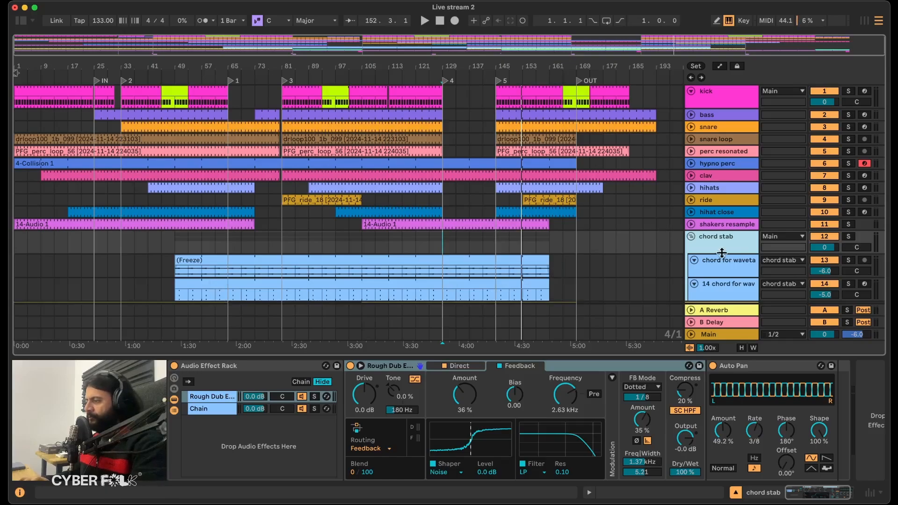
left_click(715, 221)
right_click(715, 220)
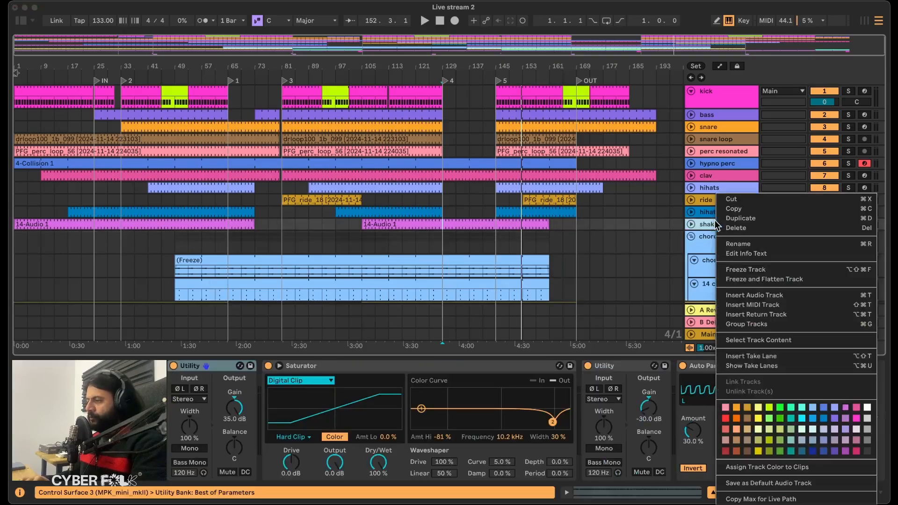
left_click(747, 306)
Create a MIDI clip from bar 1 to bar 161 on the new track and fill its whole length with a C3 note.
left_click_drag(13, 187, 577, 206)
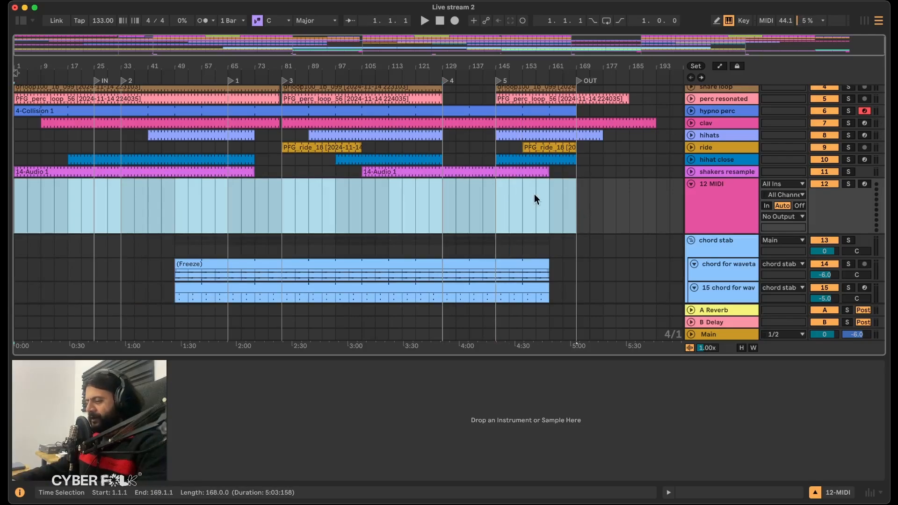
left_click_drag(550, 206, 11, 197)
key("super+shift+m")
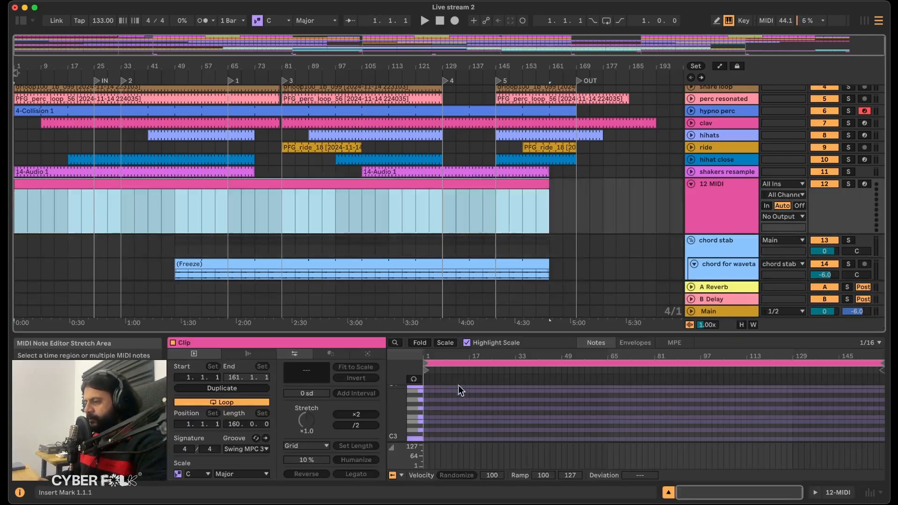
double_click(425, 439)
left_click_drag(424, 439, 598, 434)
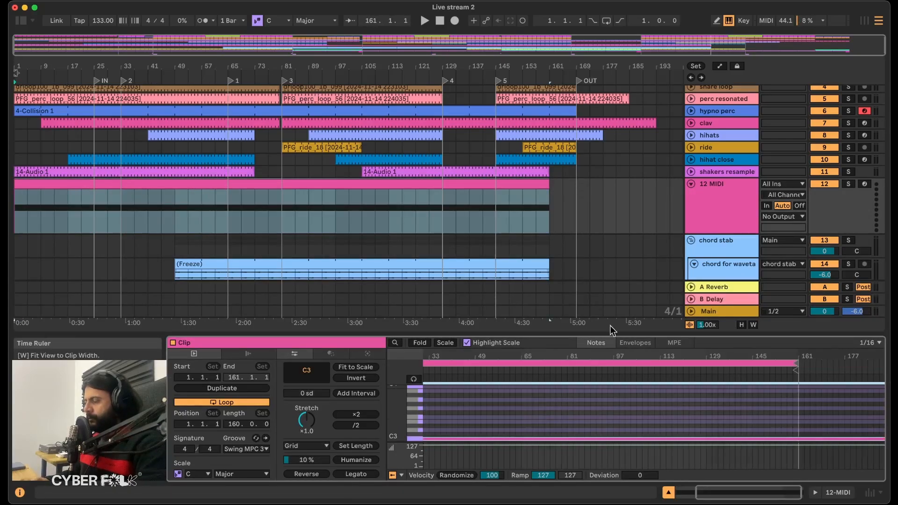
Find Compressor in the library, load it onto the new MIDI track and enable its sidechain with chord stab as the audio source.
double_click(731, 196)
key("super+f")
type("compres")
left_click(144, 290)
double_click(145, 291)
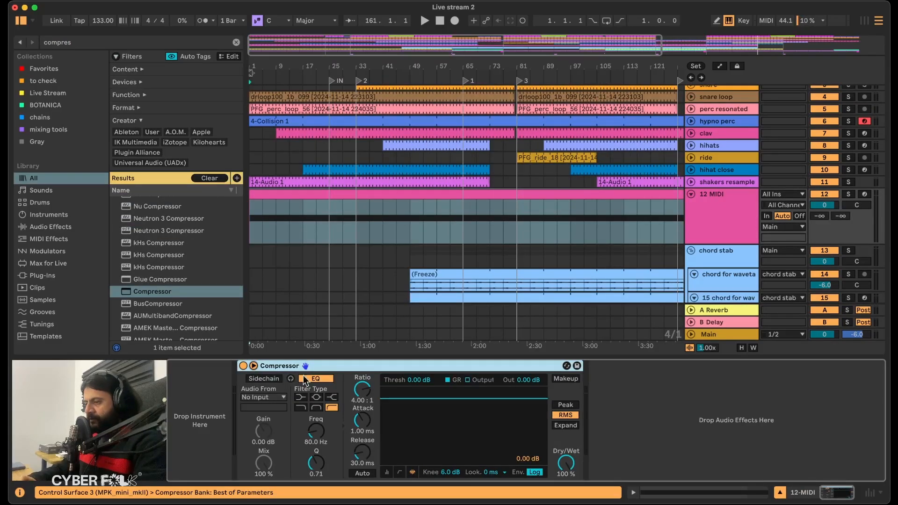
left_click(277, 379)
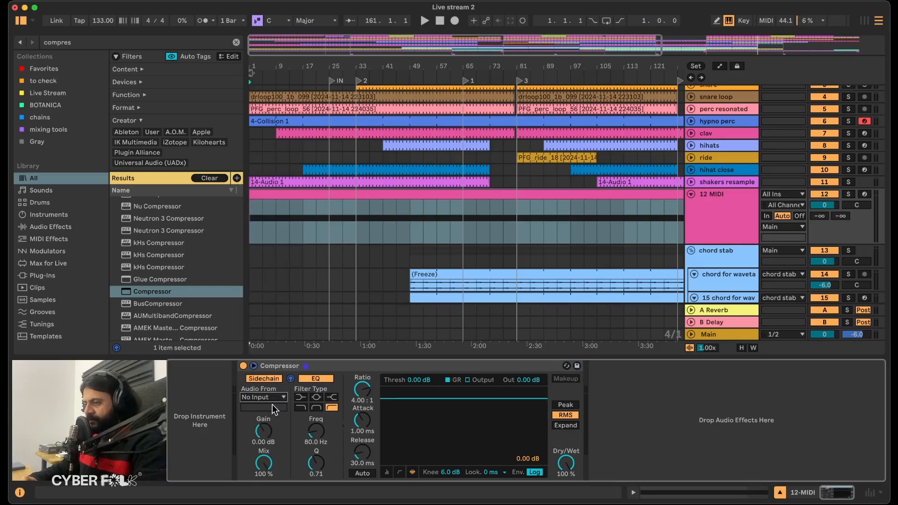
left_click(277, 398)
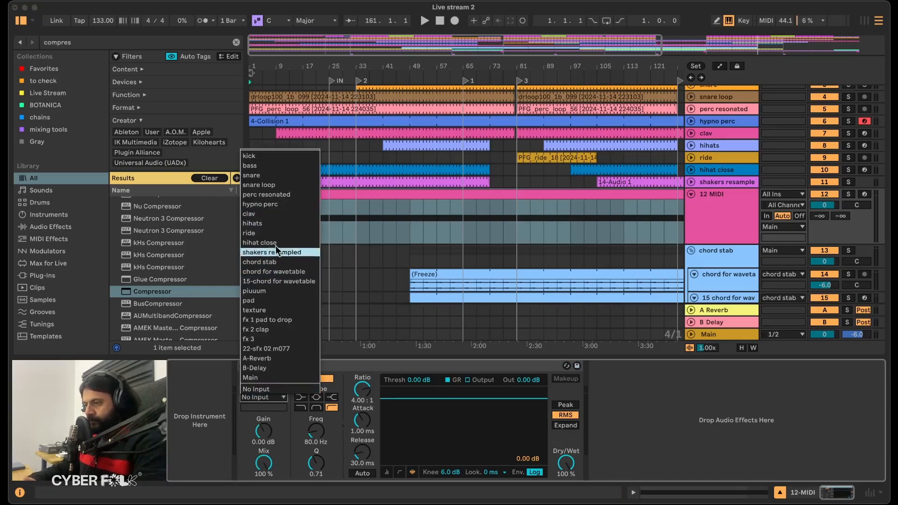
left_click(273, 262)
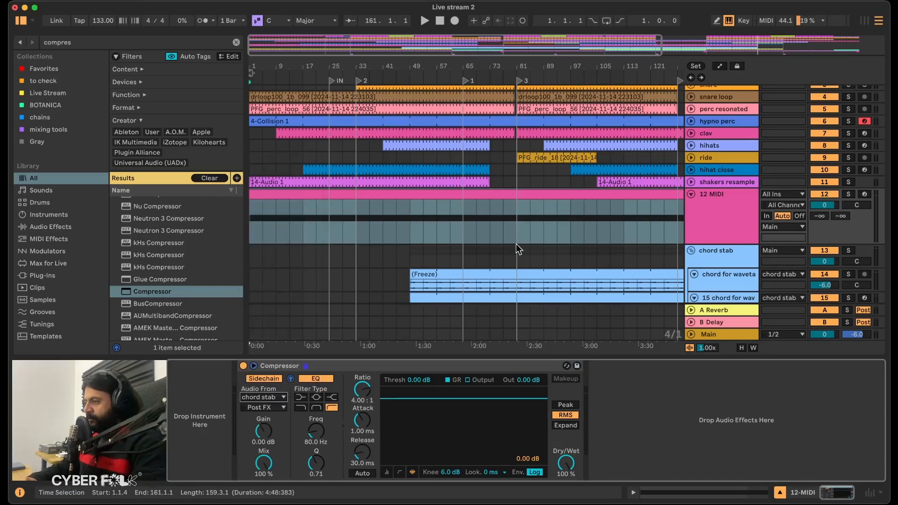
Freeze and flatten the new MIDI track to render the chord stab signal as audio.
right_click(711, 215)
left_click(759, 279)
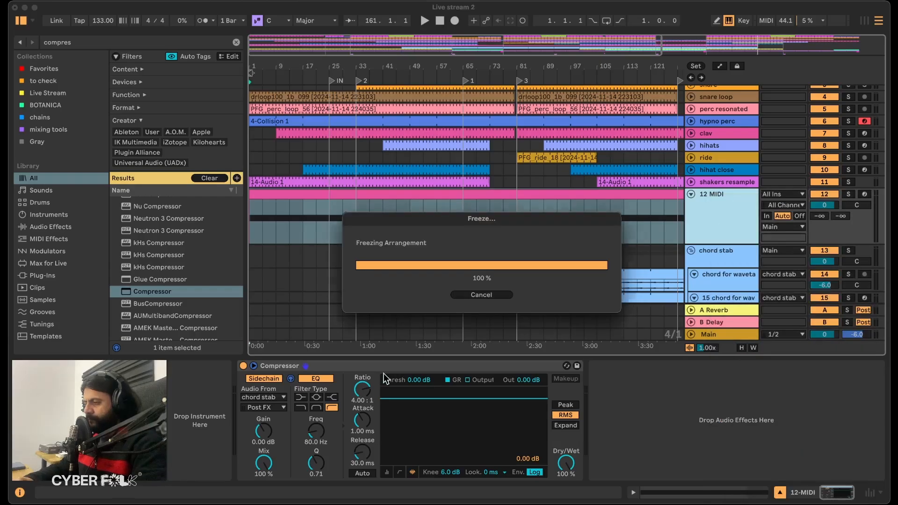
scroll(489, 221, "right", 5)
scroll(490, 220, "right", 4)
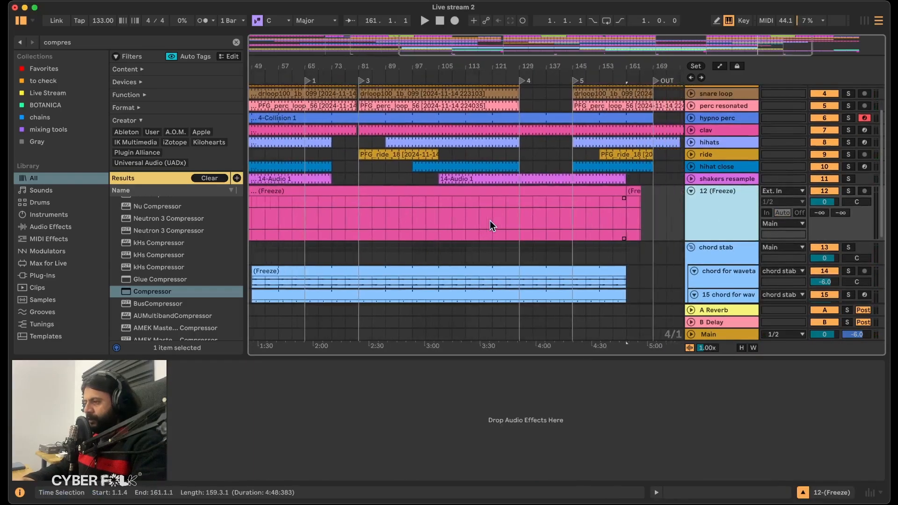
scroll(490, 221, "left", 4)
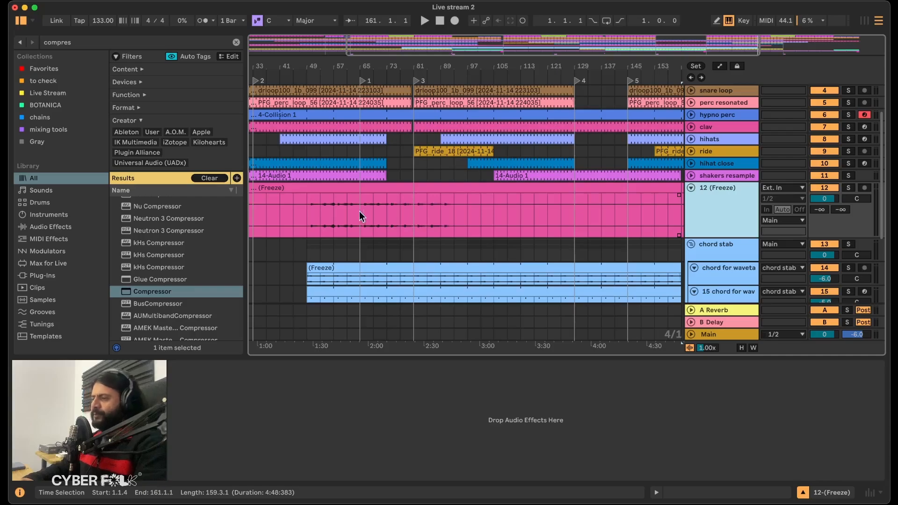
Play from bar 49, mute and fold the chord stab group, and review the rendered 12 (Freeze) audio along the timeline.
left_click(306, 215)
key("space")
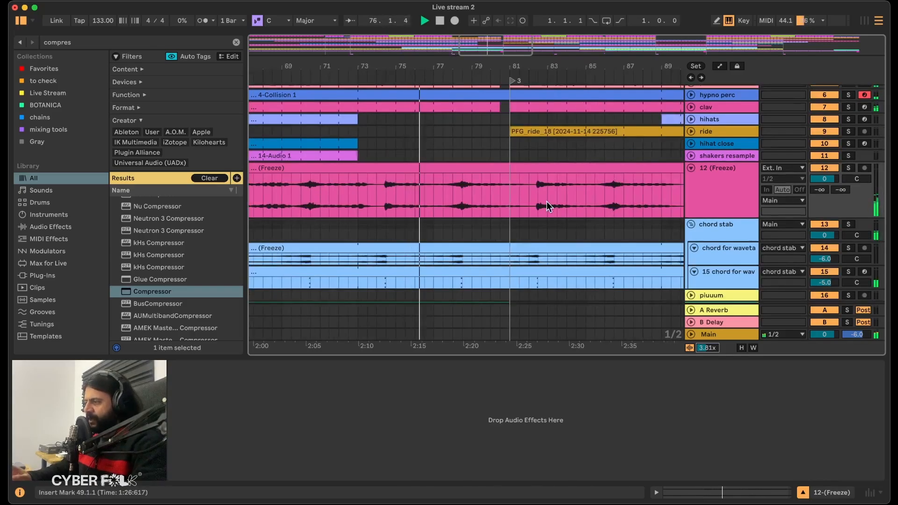
left_click(824, 225)
left_click(692, 224)
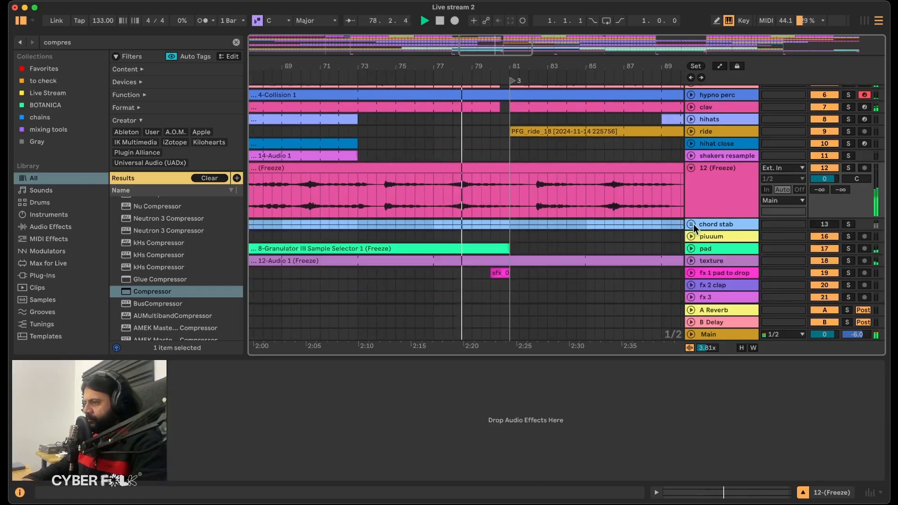
scroll(632, 202, "right", 5)
scroll(632, 201, "right", 5)
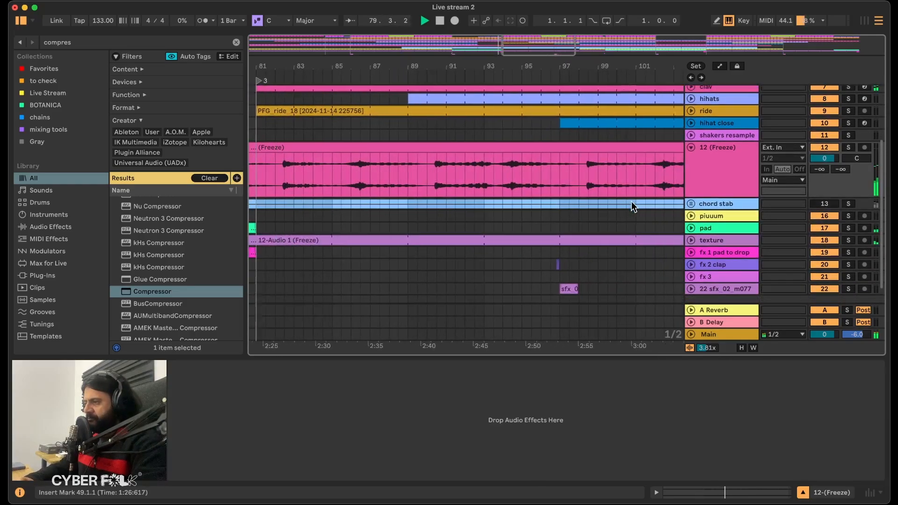
scroll(586, 183, "down", 5)
scroll(586, 183, "down", 5)
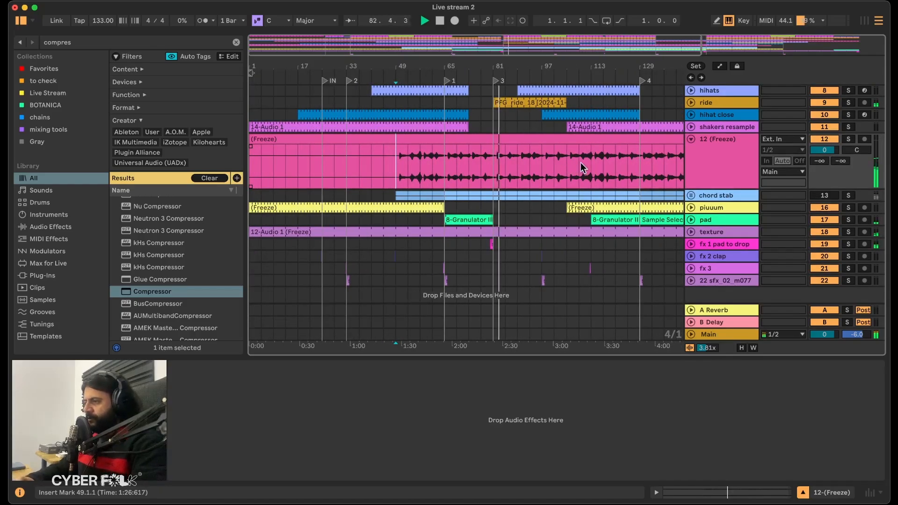
scroll(581, 163, "right", 5)
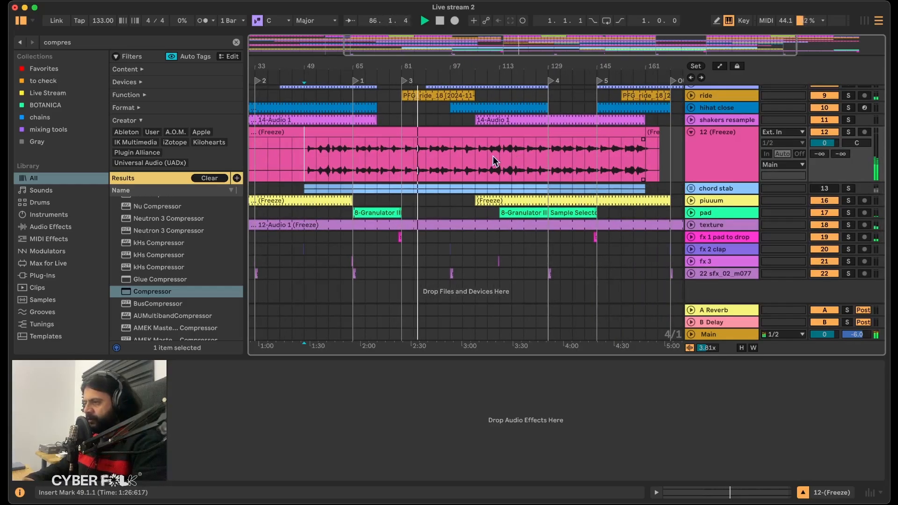
Stop playback and separate the 12 (Freeze) audio from 89.3.1 to 90.2.3 into its own clip.
left_click_drag(402, 155, 427, 149)
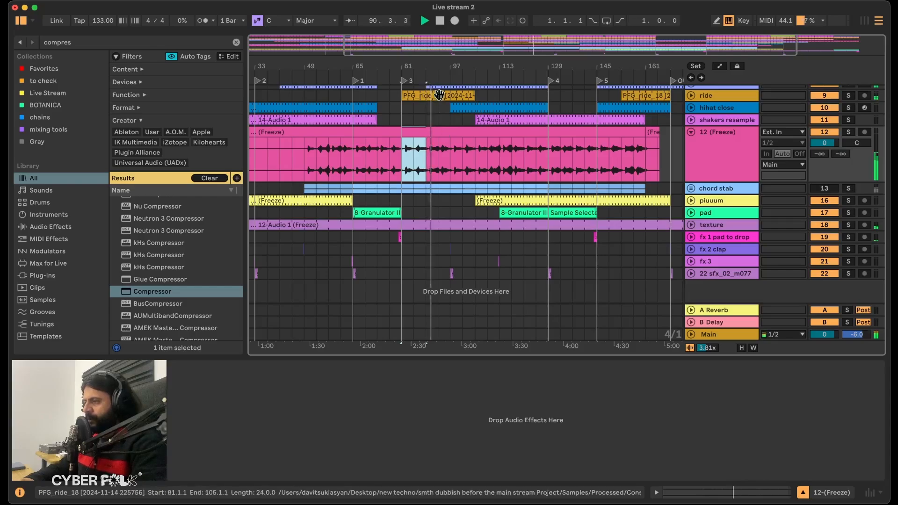
left_click_drag(431, 64, 431, 113)
left_click(412, 158)
key("space")
left_click_drag(412, 158, 441, 145)
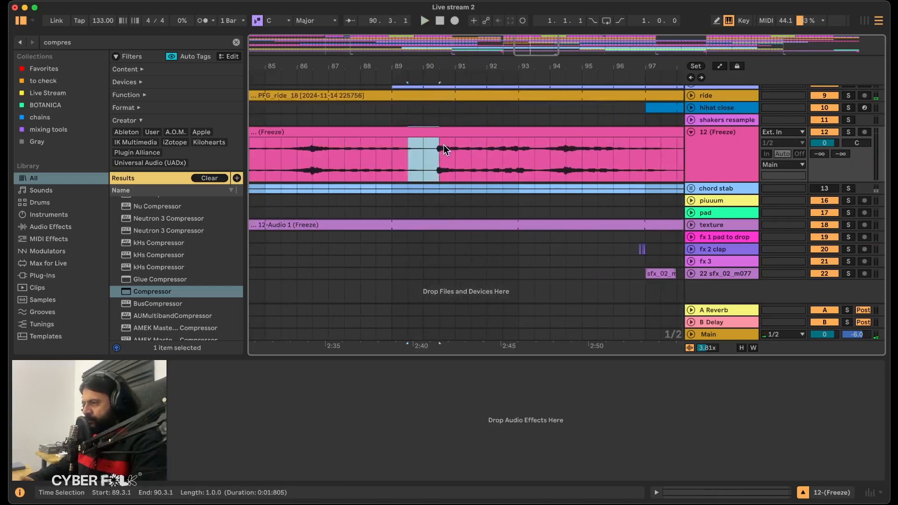
left_click_drag(375, 159, 433, 140)
key("super+d")
Extend the separated clip's end past 90.2.3 with a short fade at the join, and play the transition.
scroll(441, 136, "up", 5)
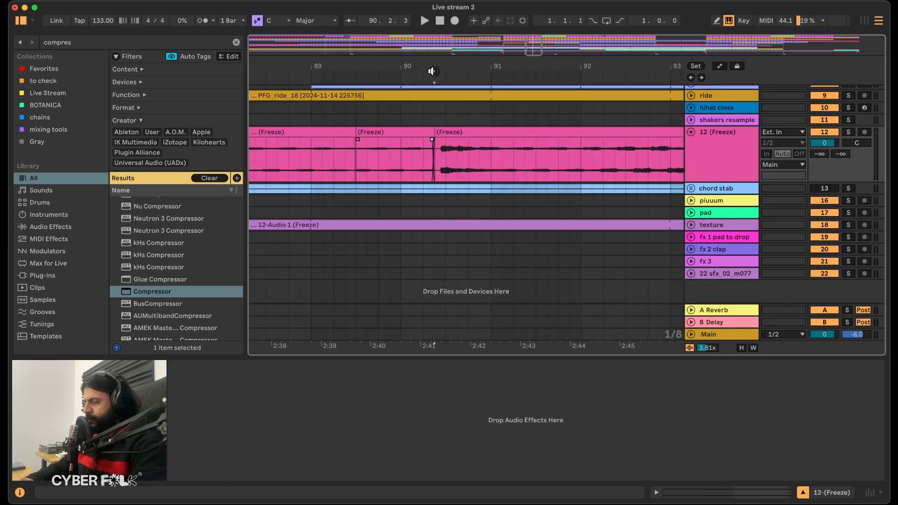
scroll(429, 71, "up", 5)
left_click(450, 137)
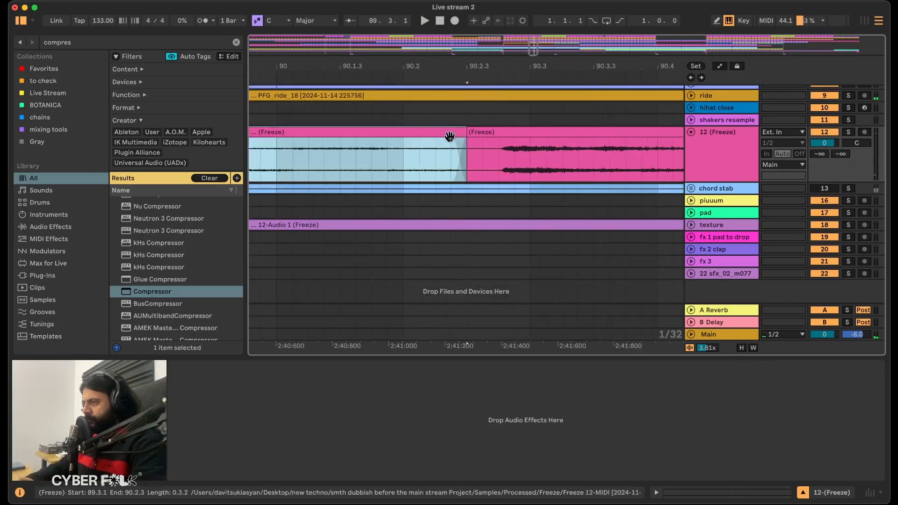
left_click_drag(454, 140, 484, 142)
left_click(388, 168)
key("space")
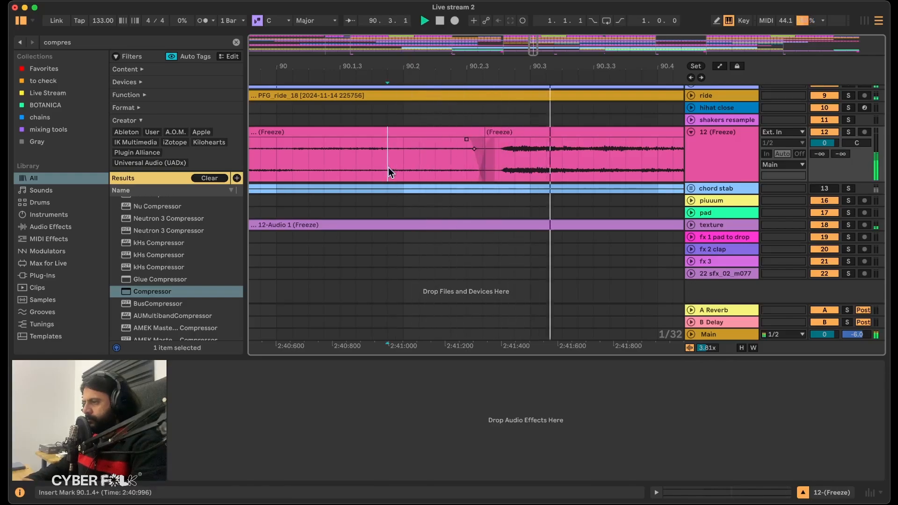
Fade the 12 (Freeze) audio across the join at 89.3.1 and play the result from bar 89.
scroll(420, 150, "down", 5)
left_click(376, 155)
left_click_drag(377, 141, 357, 142)
left_click(344, 150)
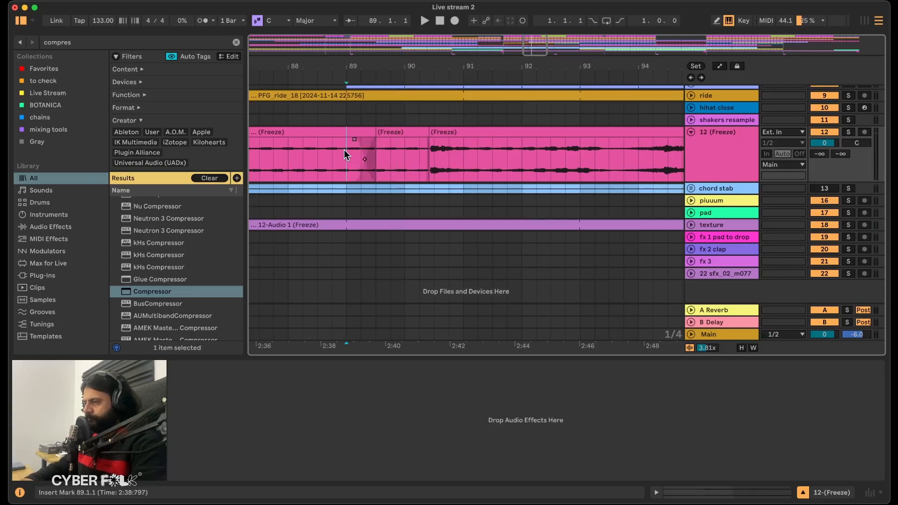
key("space")
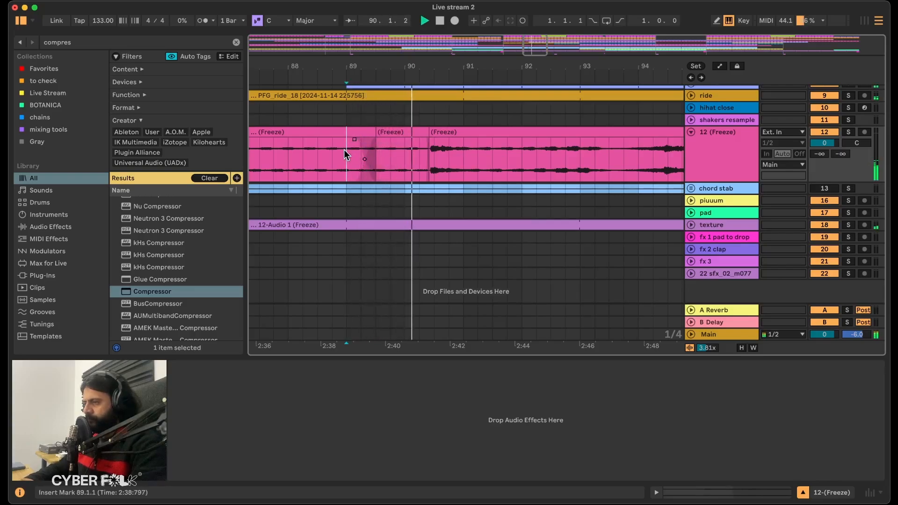
Try long fades around a join at about 90.3.2 in the 12 (Freeze) audio, and undo them.
left_click_drag(434, 64, 417, 139)
left_click_drag(414, 139, 490, 137)
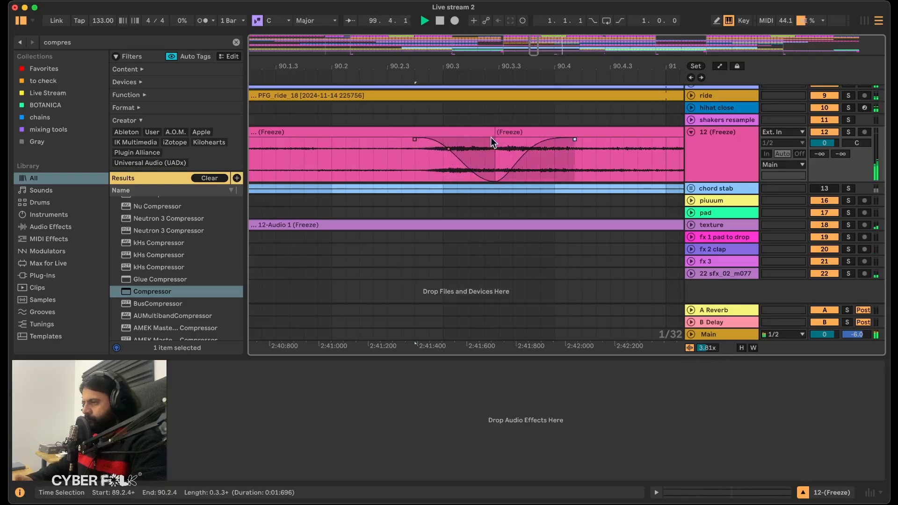
left_click(495, 180)
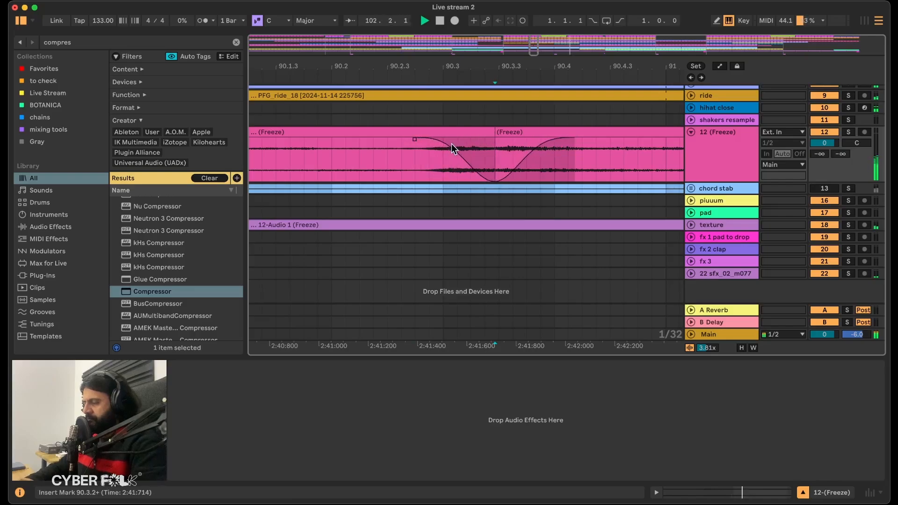
key("super+z")
key("super+z")
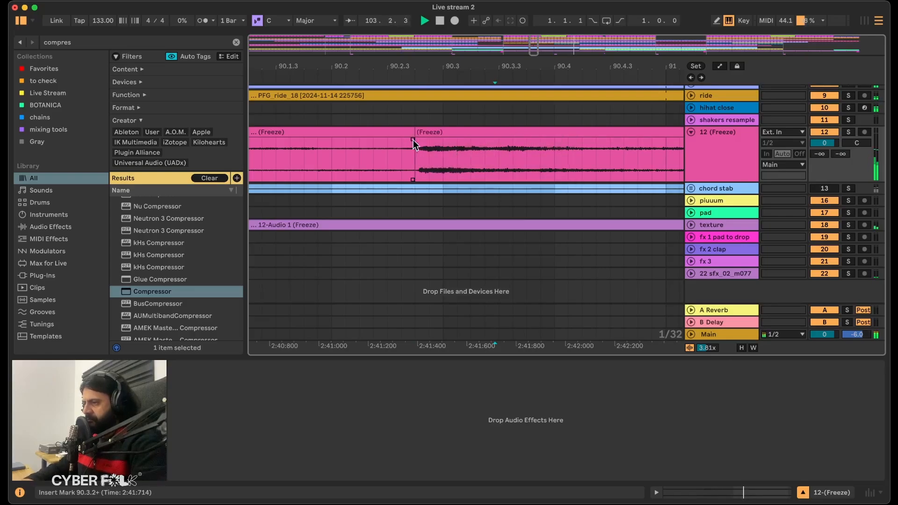
Adjust the clip join near 90.3 and copy the edited 12 (Freeze) audio from bars 86 to 93 to bar 70.
left_click_drag(413, 140, 488, 142)
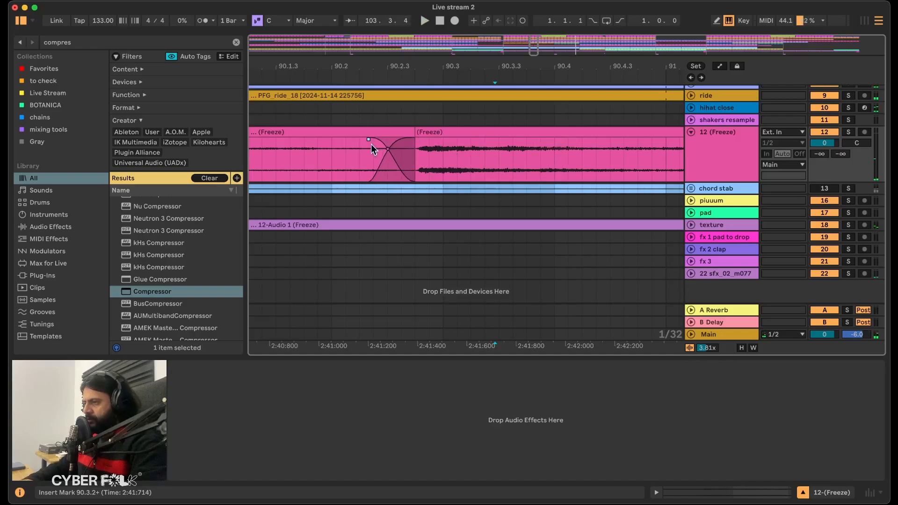
scroll(372, 144, "down", 10)
scroll(358, 161, "left", 2)
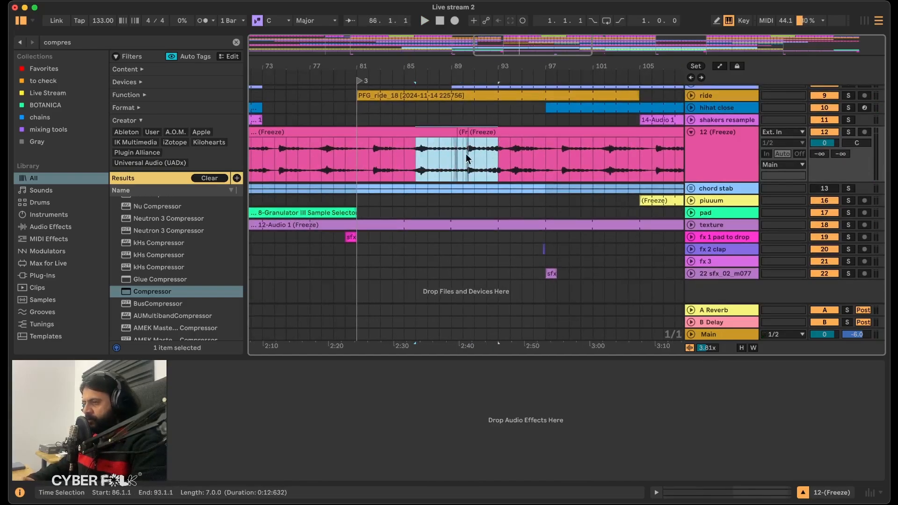
scroll(466, 154, "left", 2)
scroll(466, 153, "down", 1)
left_click(283, 150)
key("super+v")
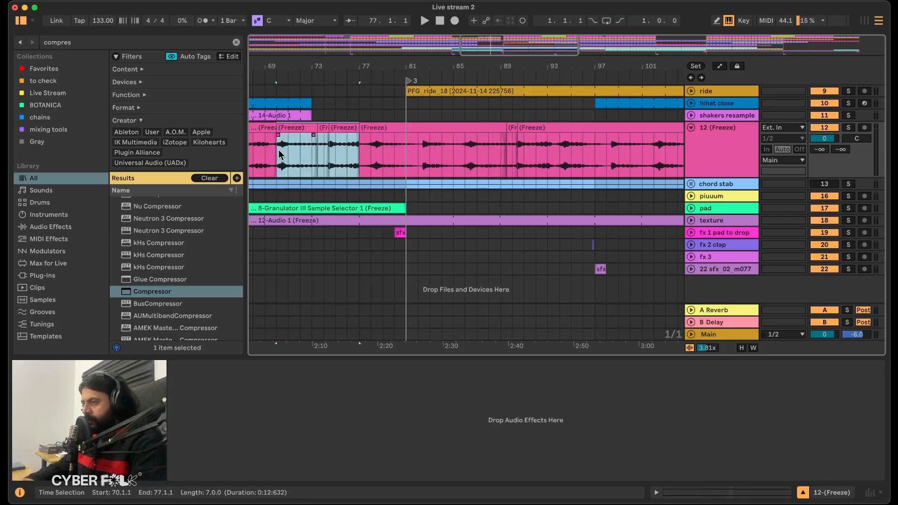
Paste the copied seven-bar section of the 12 (Freeze) audio at bar 54.
scroll(281, 150, "left", 6)
scroll(287, 156, "left", 3)
scroll(287, 156, "up", 1)
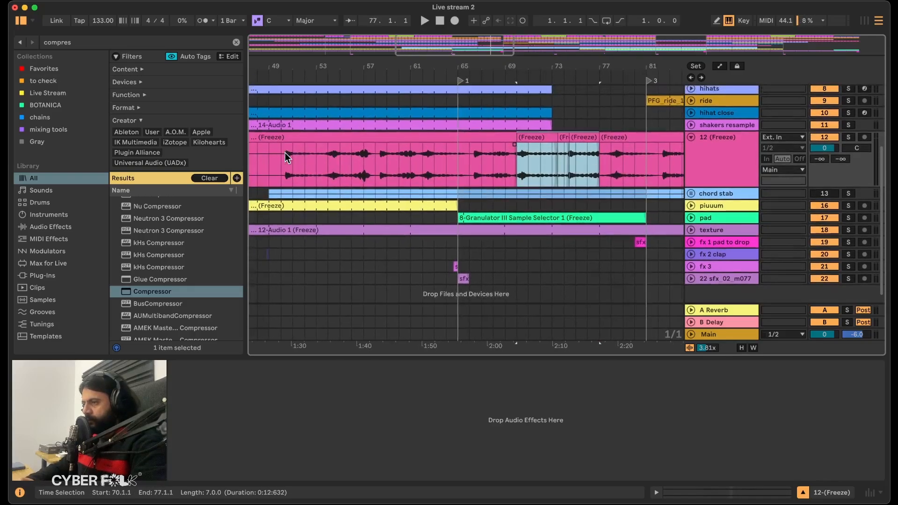
left_click(329, 158)
key("super+v")
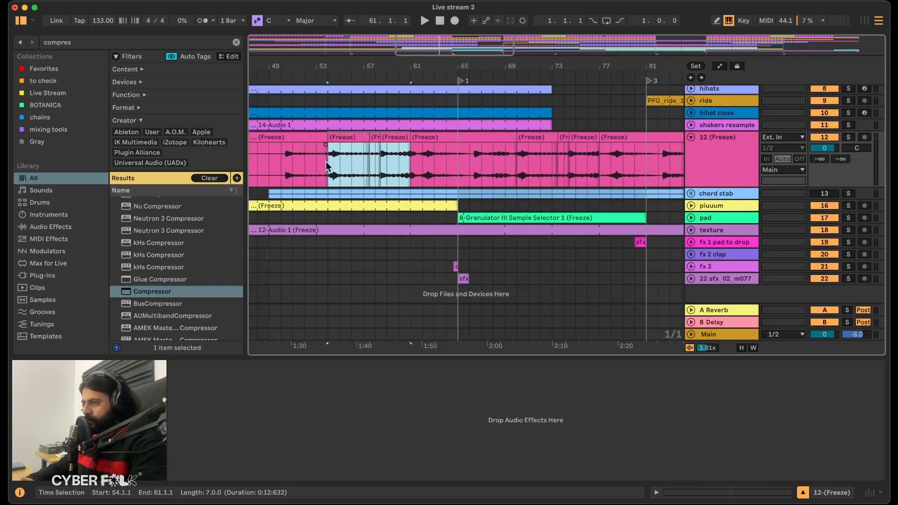
Undo the paste at bar 54 and place the copied seven-bar section of the 12 (Freeze) audio at bar 62.
key("super+z")
key("super+shift+z")
key("super+z")
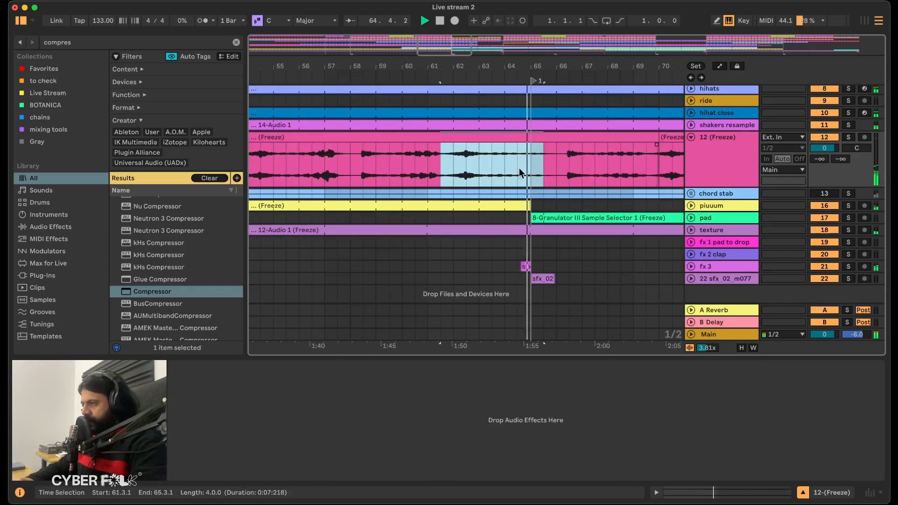
left_click(501, 167)
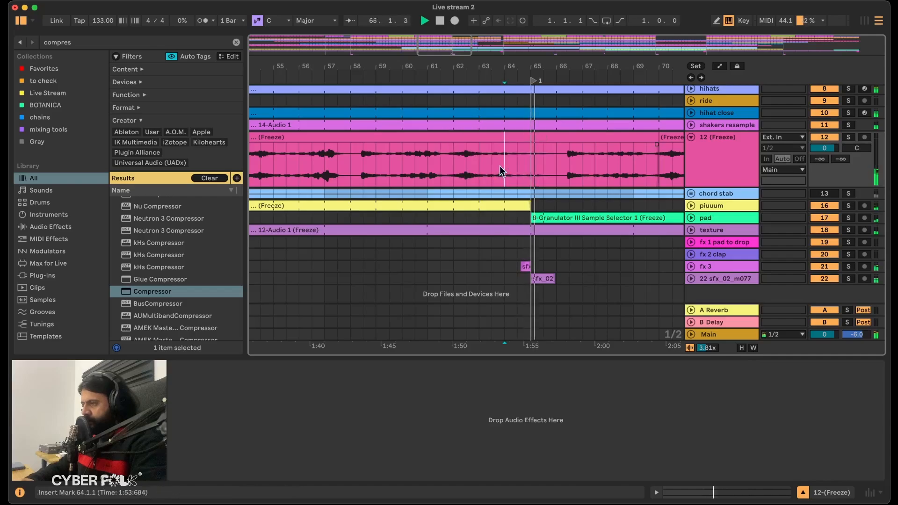
left_click(461, 164)
key("super+v")
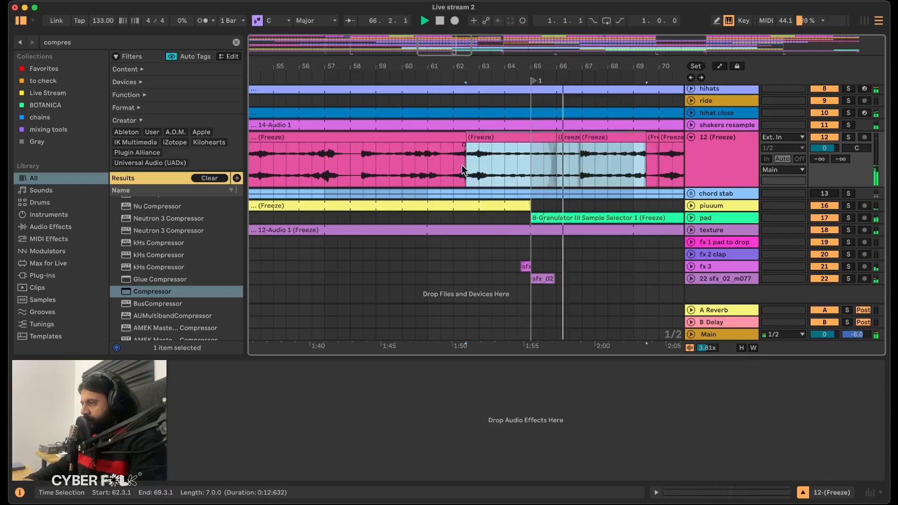
mouse_move(461, 165)
left_mouse_down()
mouse_move(440, 165)
mouse_move(453, 165)
left_mouse_up()
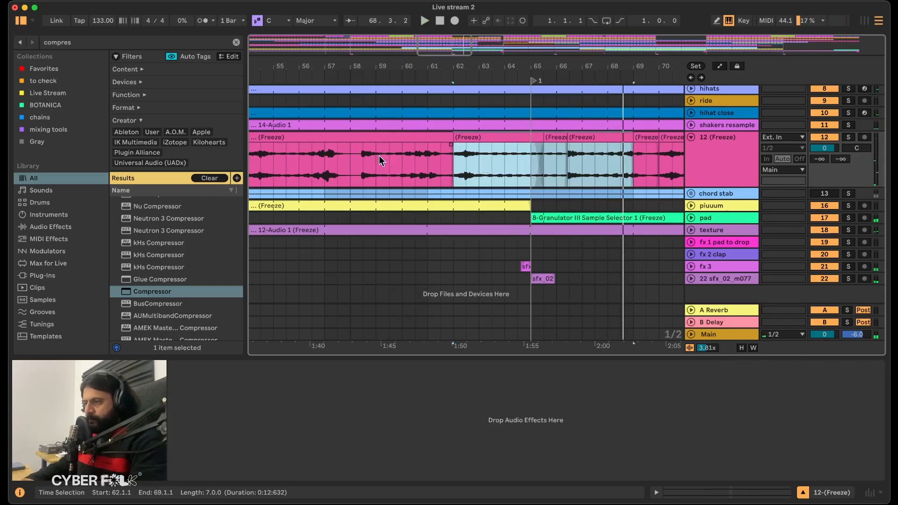
Play the pasted section of the 12 (Freeze) audio from bars 63 and 62, and unfold the chord stab group for comparison.
left_click(501, 162)
key("space")
left_click_drag(439, 164, 370, 143)
key("super+z")
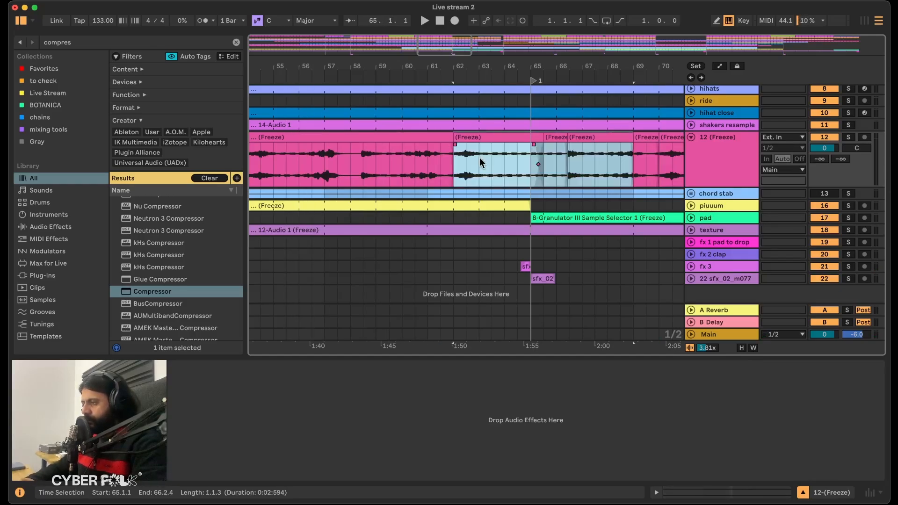
left_click(479, 158)
key("space")
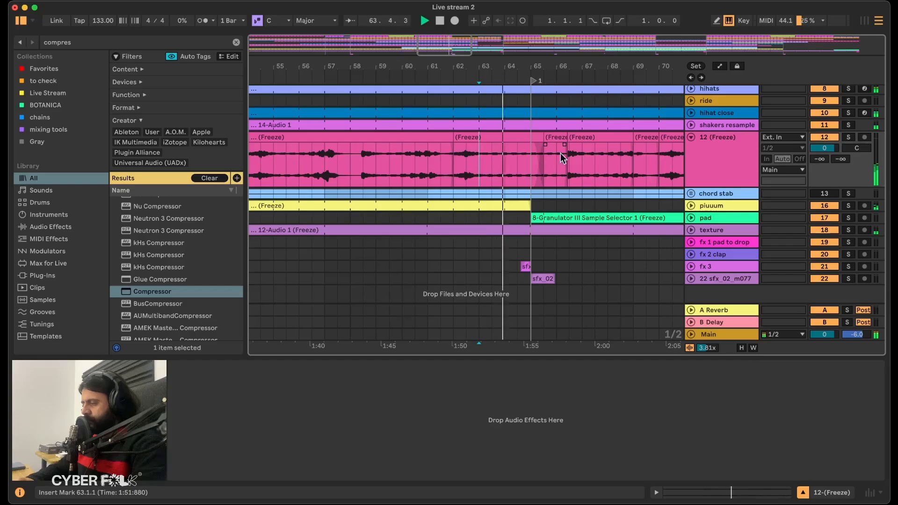
left_click(691, 193)
left_click(692, 194)
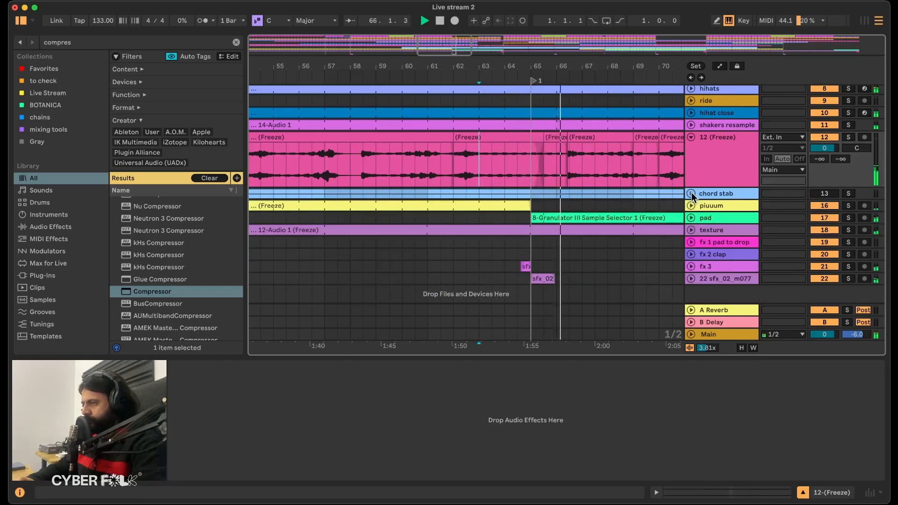
left_click_drag(499, 160, 487, 156)
left_click(454, 156)
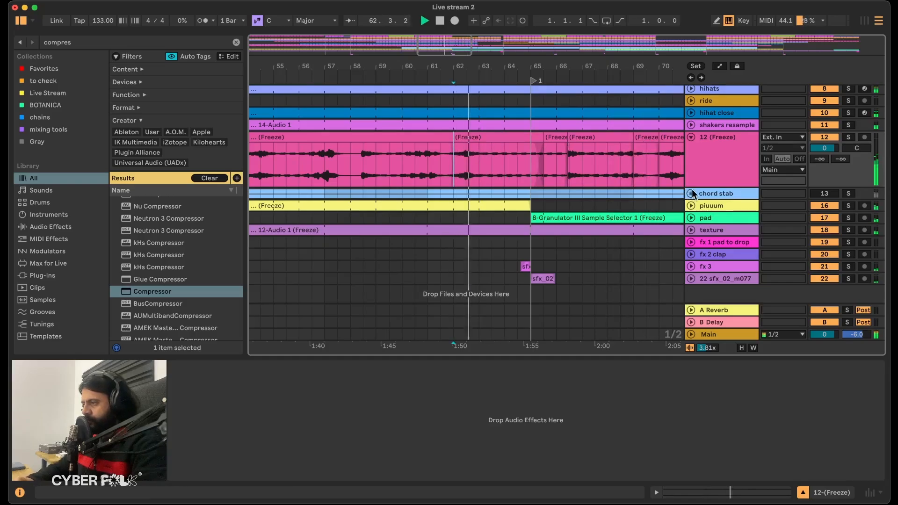
left_click(691, 194)
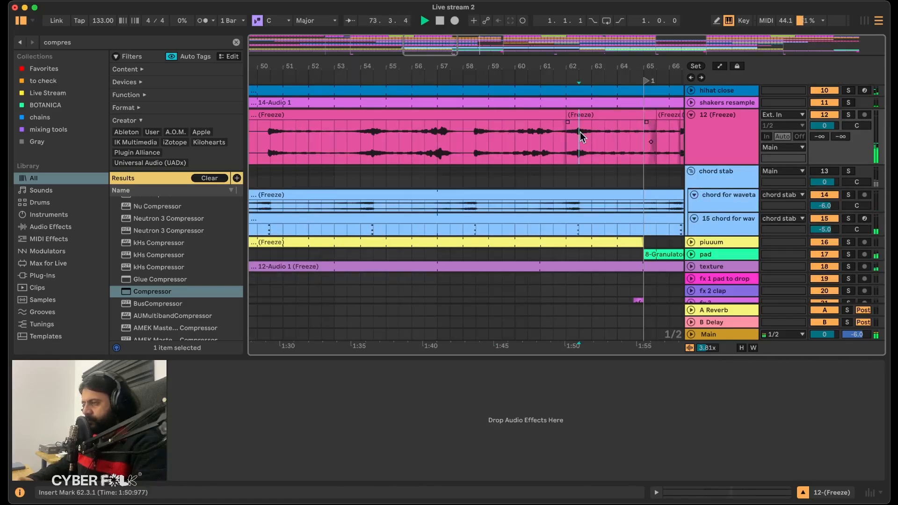
Copy the 12 (Freeze) audio from 62.3.1 to 64.1.1, paste it at bar 57 and play from bar 55.
left_click_drag(580, 132, 622, 117)
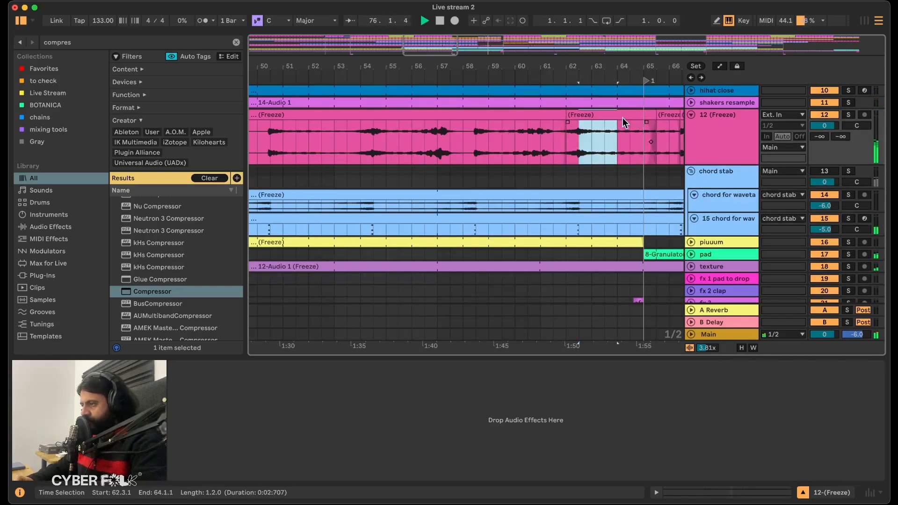
left_click(439, 132)
key("super+v")
left_click(384, 146)
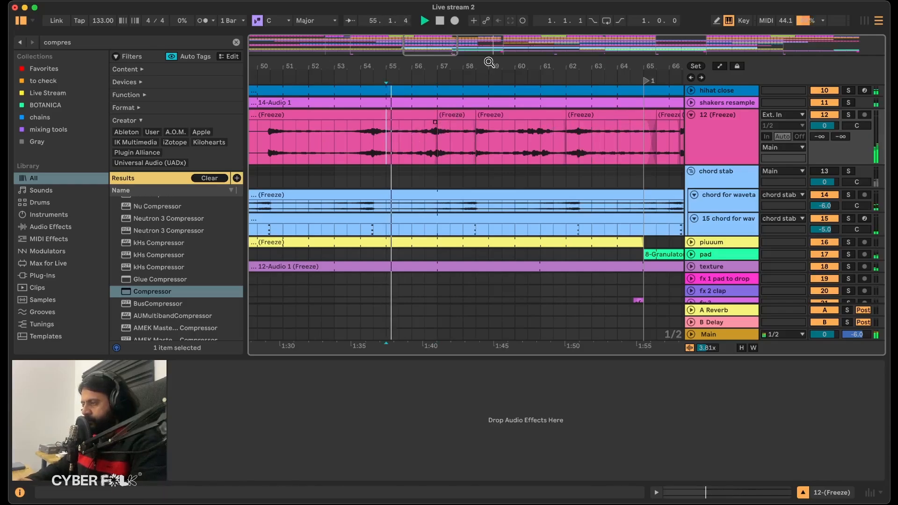
Crossfade the clip join at 58.2.3 in the 12 (Freeze) audio and play it from 57.4.3.
left_click_drag(476, 61, 460, 131)
left_click(479, 114)
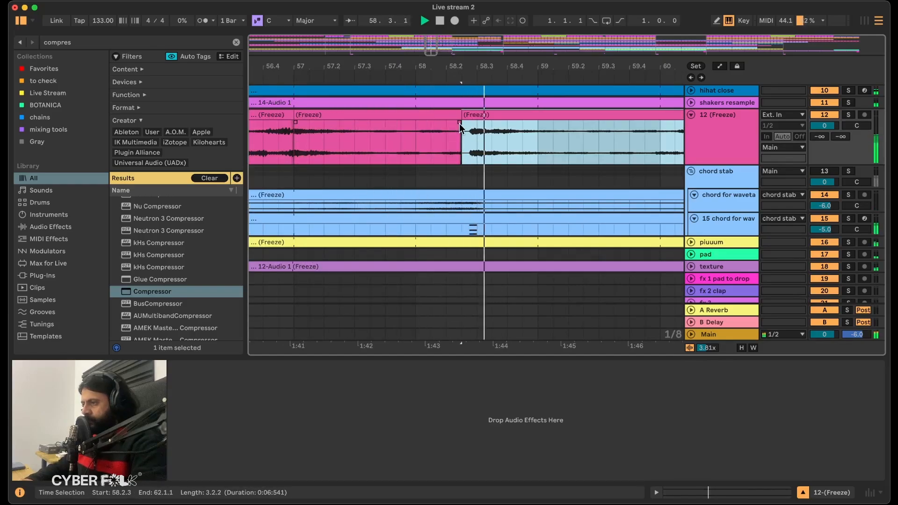
left_click(460, 123)
left_click(460, 123)
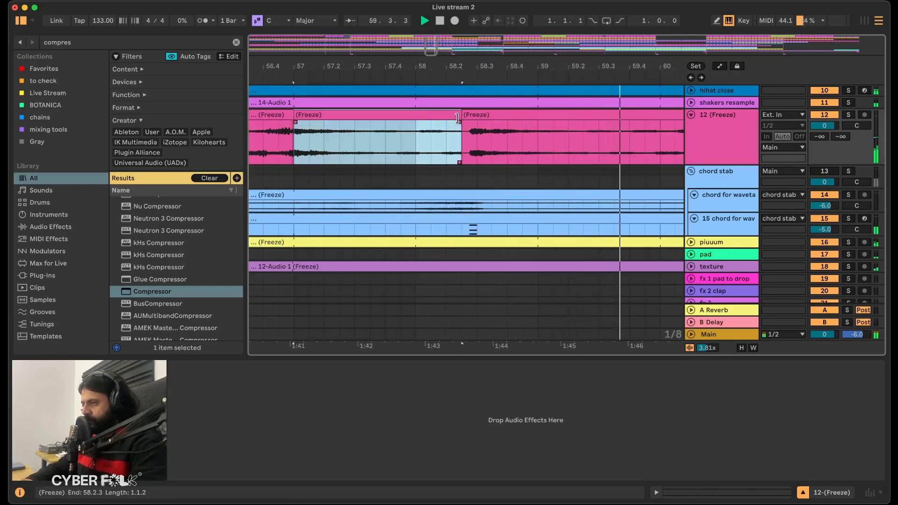
mouse_move(459, 122)
left_mouse_down()
mouse_move(470, 121)
mouse_move(462, 121)
left_mouse_up()
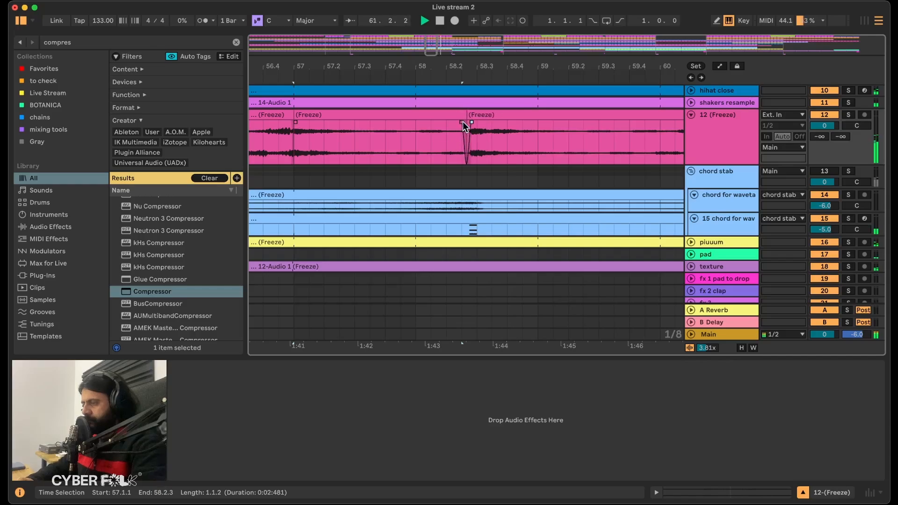
left_click(405, 141)
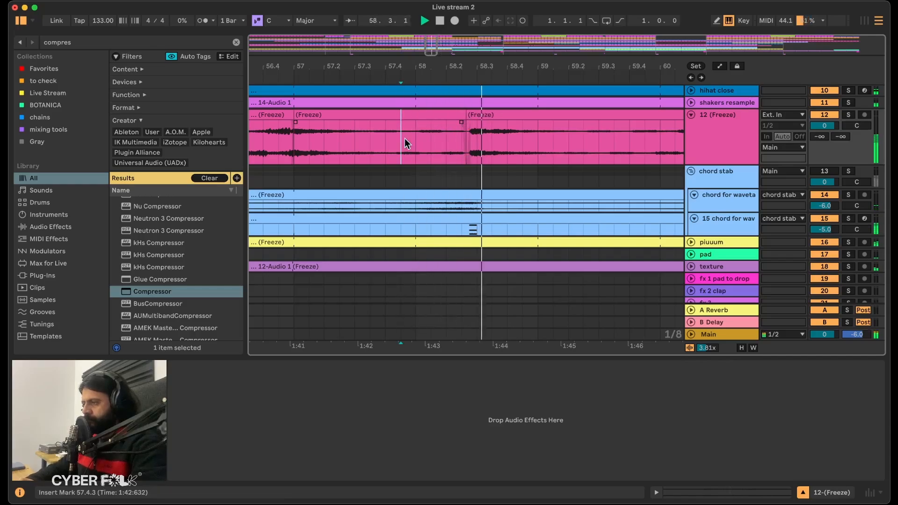
Duplicate the 40-bar section of the 12 (Freeze) audio from bars 57 to 97 twice in succession.
scroll(405, 139, "down", 10)
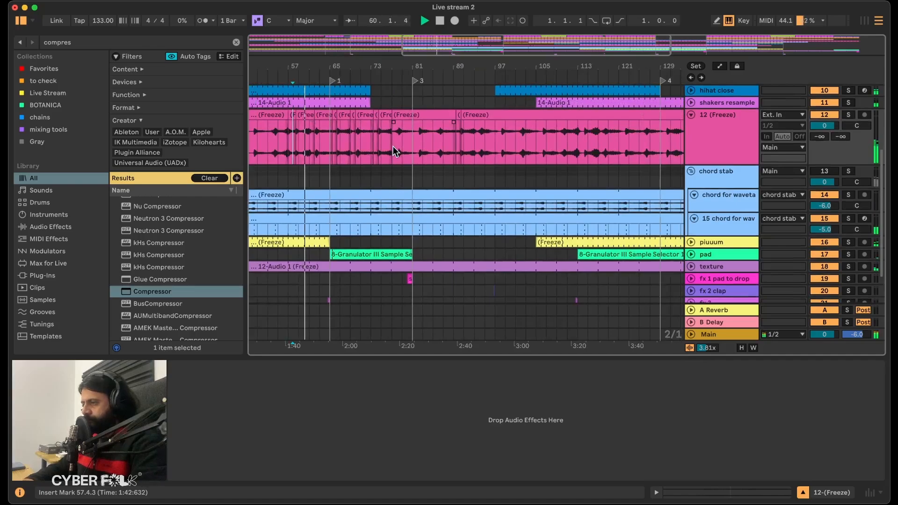
scroll(393, 147, "down", 1)
scroll(396, 146, "left", 3)
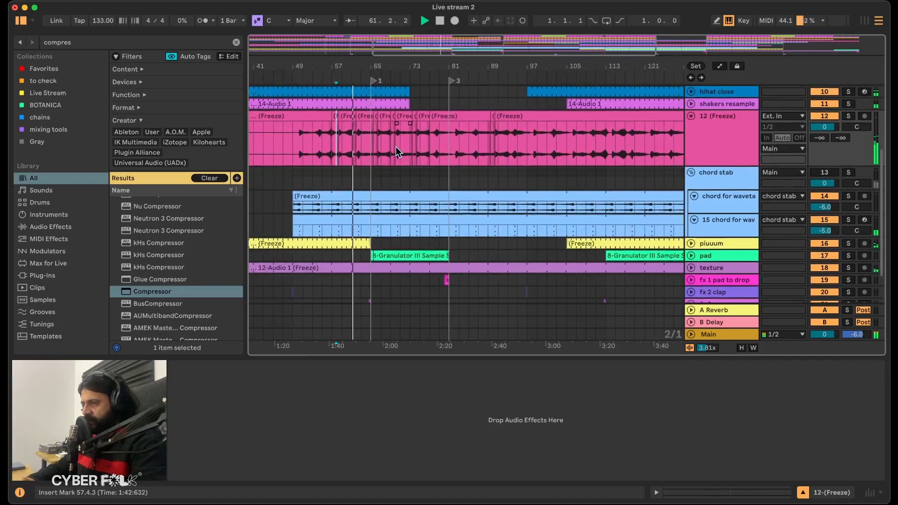
left_click(322, 139)
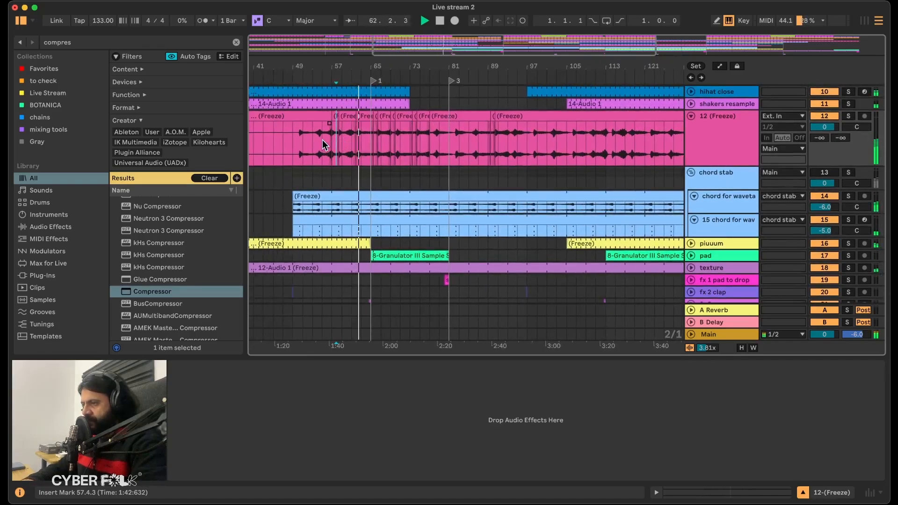
left_click_drag(332, 140, 527, 131)
key("super+d")
key("super+d")
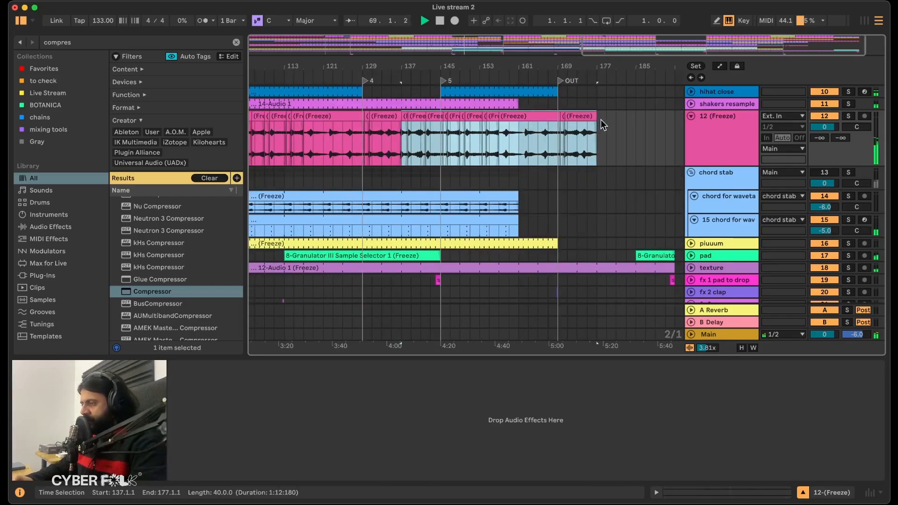
Undo the second duplication of the 40-bar section, keeping only the copy from bar 97 to 137.
key("super+z")
key("super+z")
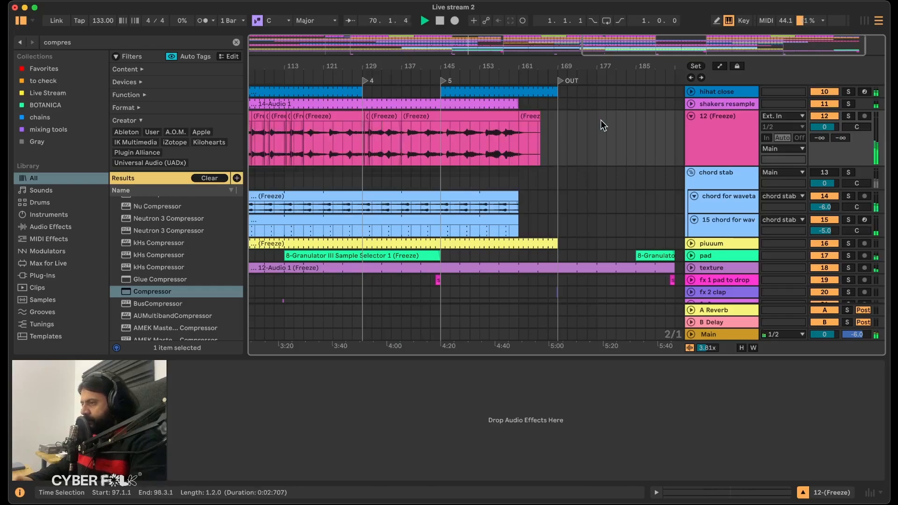
key("super+shift+z")
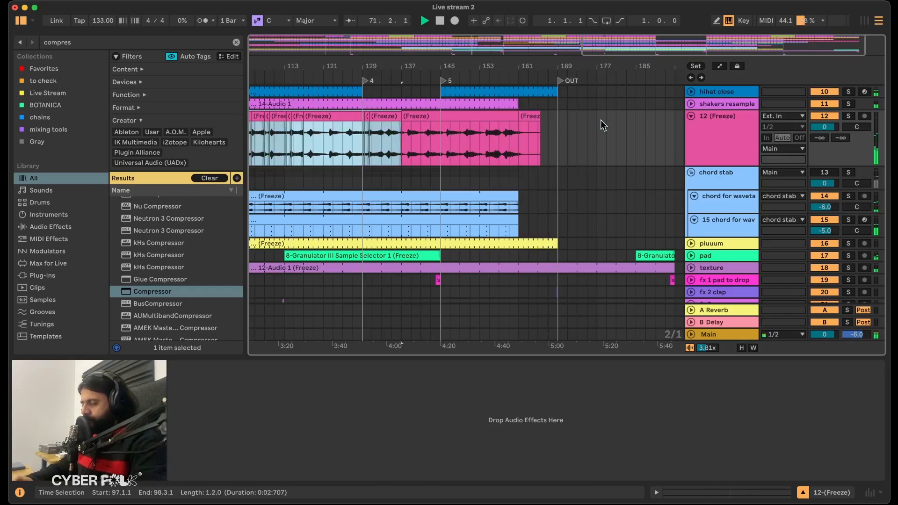
key("super+z")
key("super+shift+z")
key("super+shift+z")
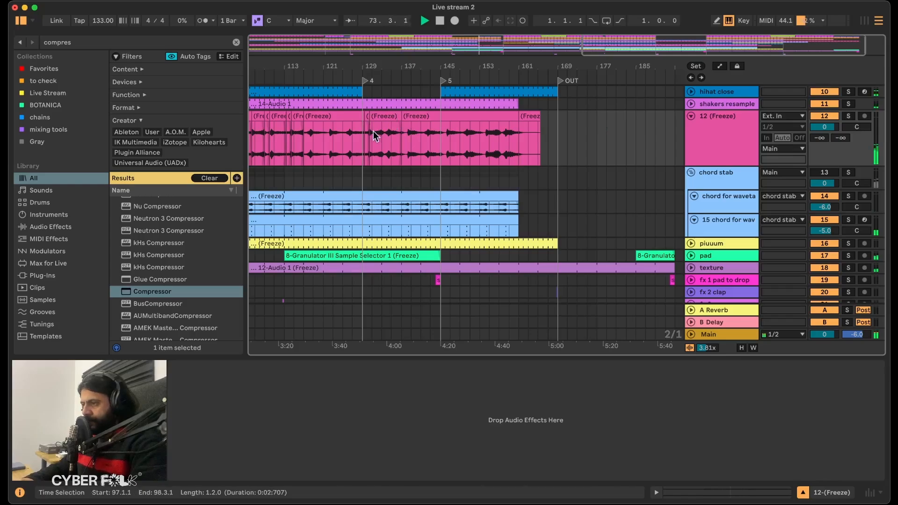
Examine the duplicated 12 (Freeze) clips and play the arrangement from bar 141 towards marker 5.
scroll(347, 127, "up", 1)
scroll(347, 126, "left", 5)
scroll(346, 125, "up", 1)
scroll(346, 124, "left", 8)
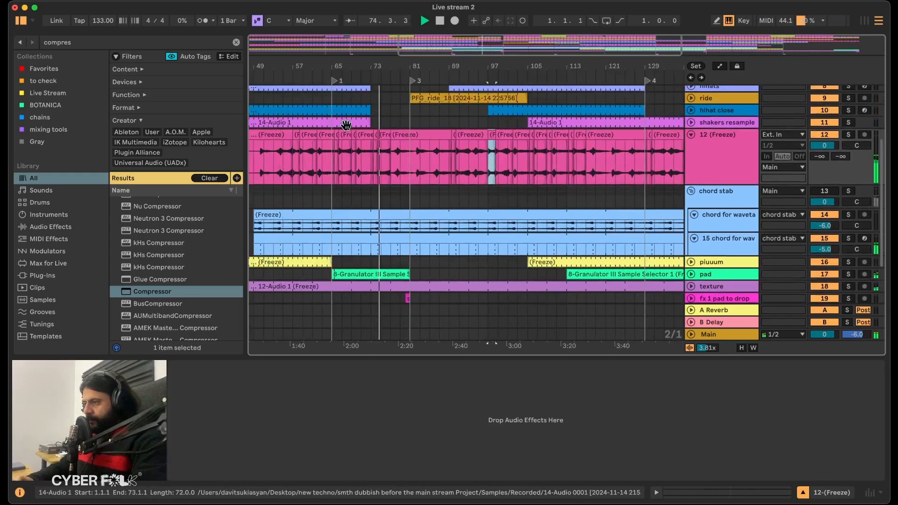
scroll(347, 124, "right", 4)
scroll(346, 124, "right", 4)
scroll(347, 127, "up", 1)
scroll(346, 127, "right", 2)
scroll(346, 126, "down", 1)
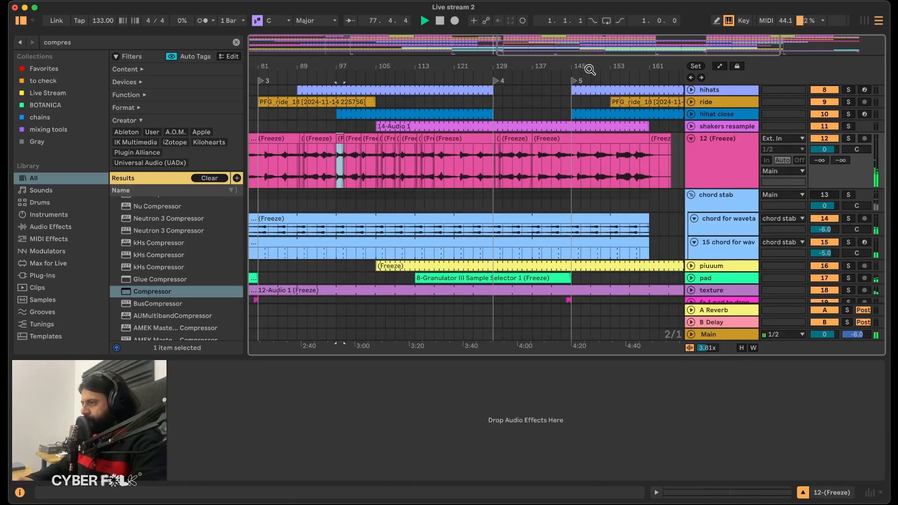
mouse_move(568, 67)
left_mouse_down()
mouse_move(567, 98)
mouse_move(483, 107)
mouse_move(448, 93)
left_mouse_up()
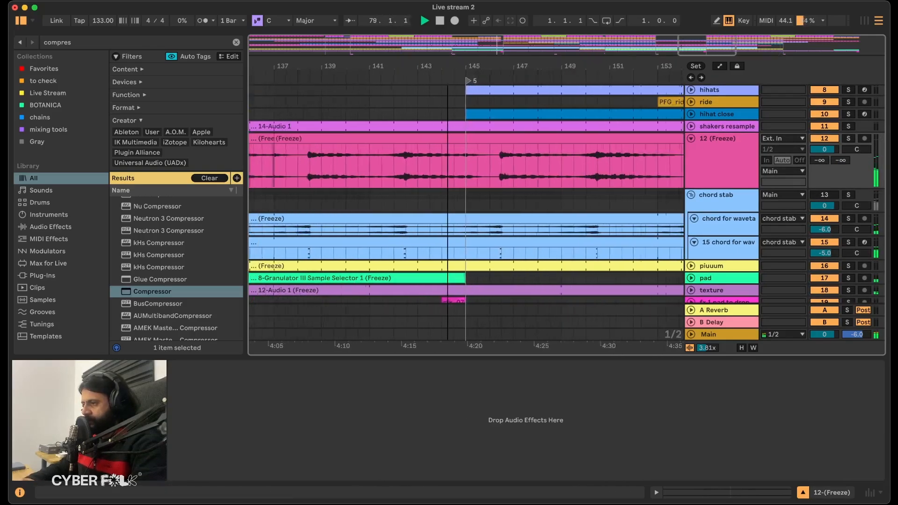
left_click(368, 170)
key("space")
key("space")
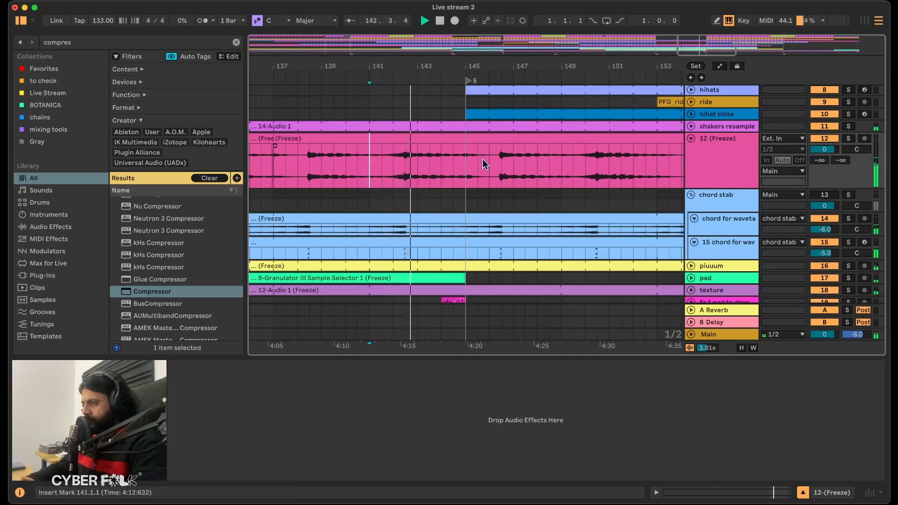
Delete the 12 (Freeze) audio from bar 146 to the end and from bar 1 to 49.
scroll(483, 161, "right", 5)
left_click_drag(366, 154, 746, 136)
key("Delete")
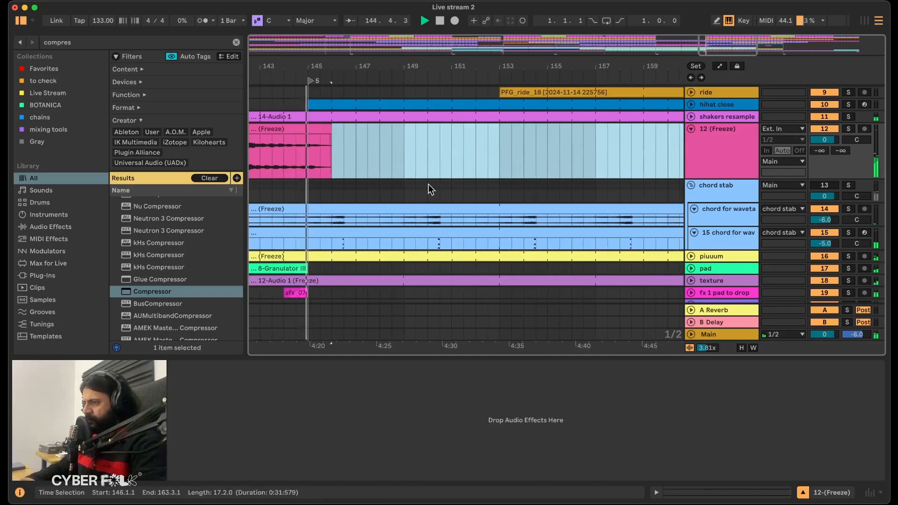
key("w")
left_click_drag(614, 130, 599, 132)
key("Delete")
left_click_drag(350, 151, 236, 131)
key("Delete")
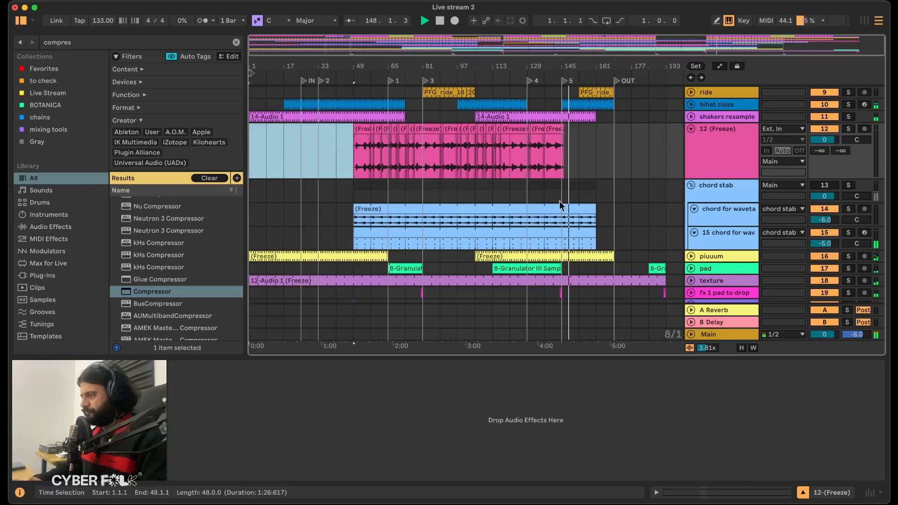
Rename the 12 (Freeze) track as "chord stab final" and fold both it and the chord stab group.
left_click(691, 185)
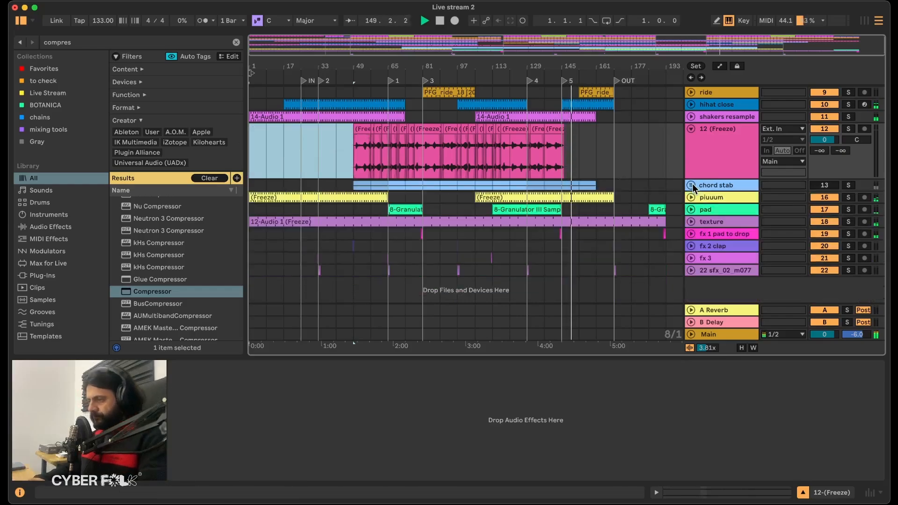
left_click(720, 132)
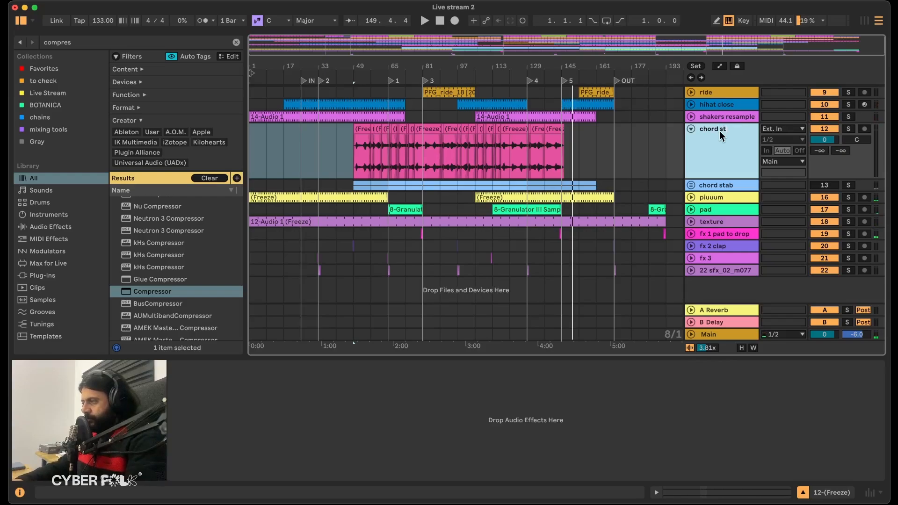
left_click(691, 130)
scroll(541, 155, "up", 5)
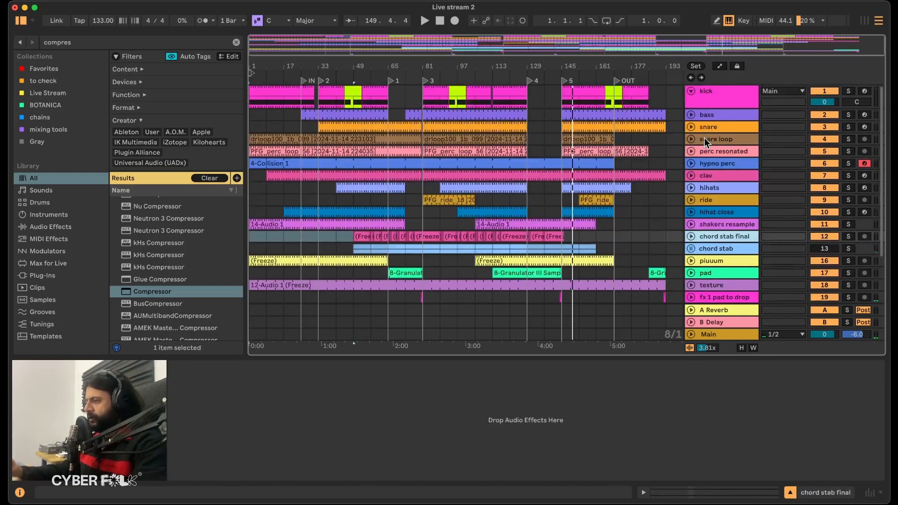